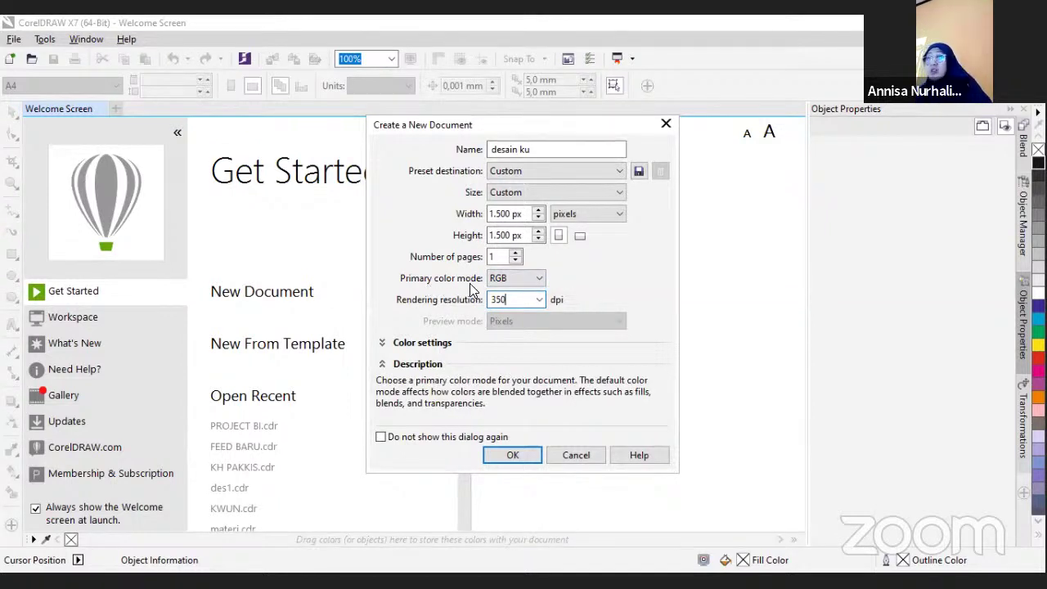
Choose RGB as the primary color mode and create the new document
left_click(530, 278)
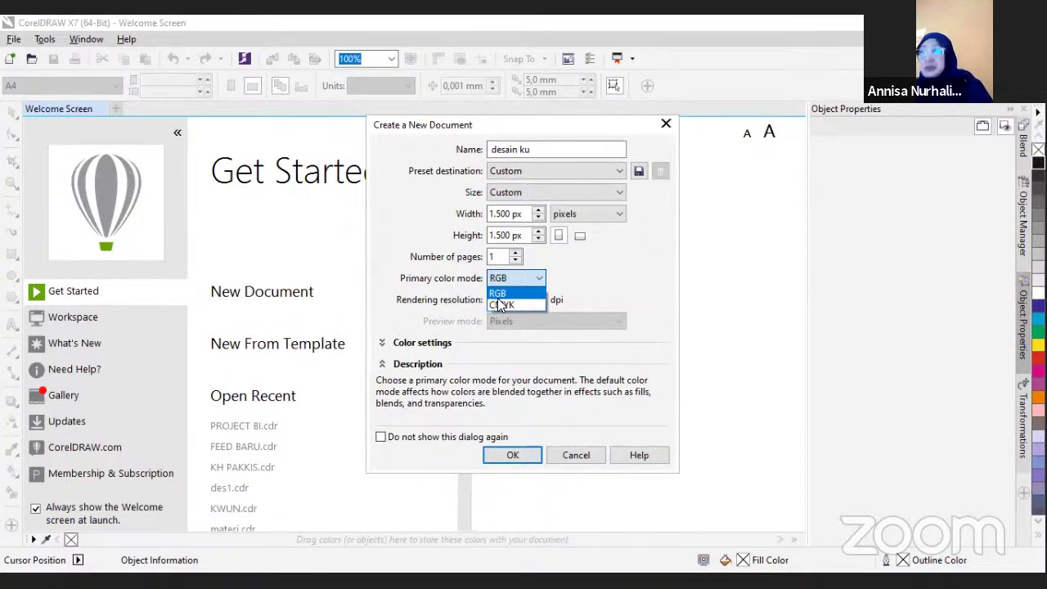
left_click(511, 295)
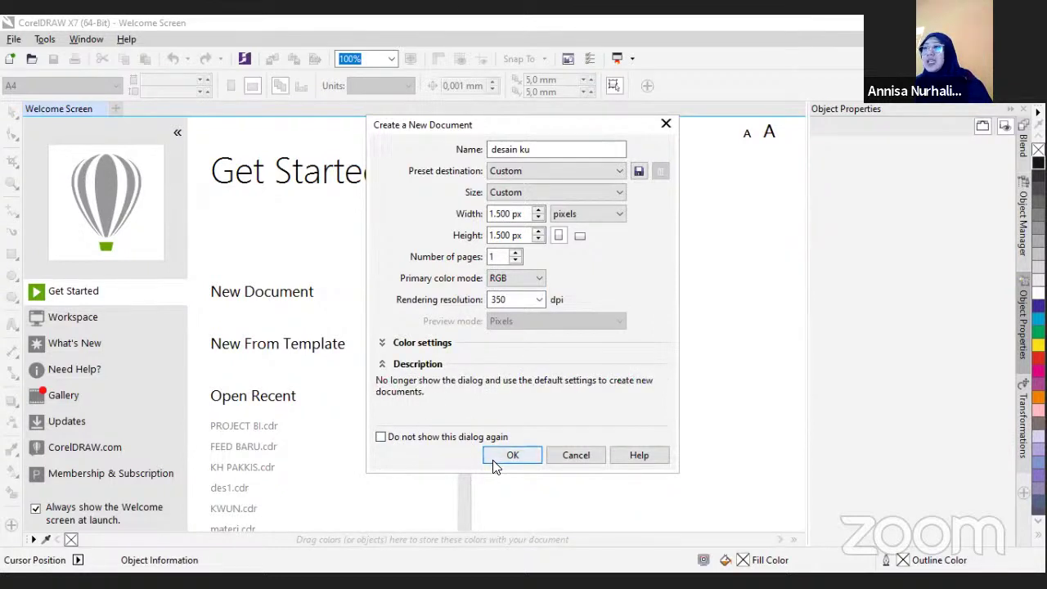
left_click(494, 463)
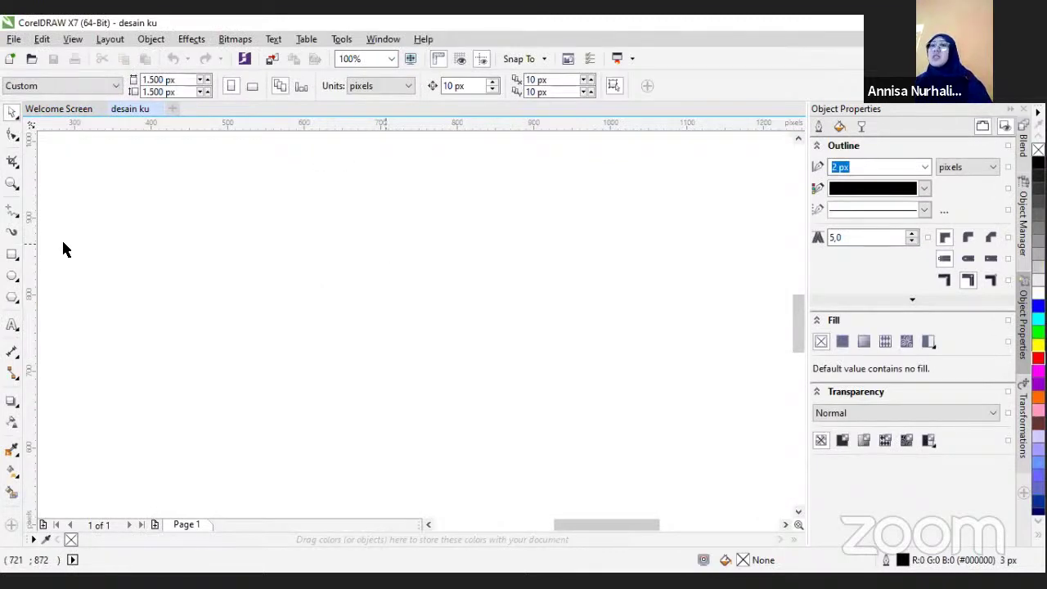
Add a rectangle that exactly covers the 1,500 × 1,500 px page and fit it in view
double_click(12, 258)
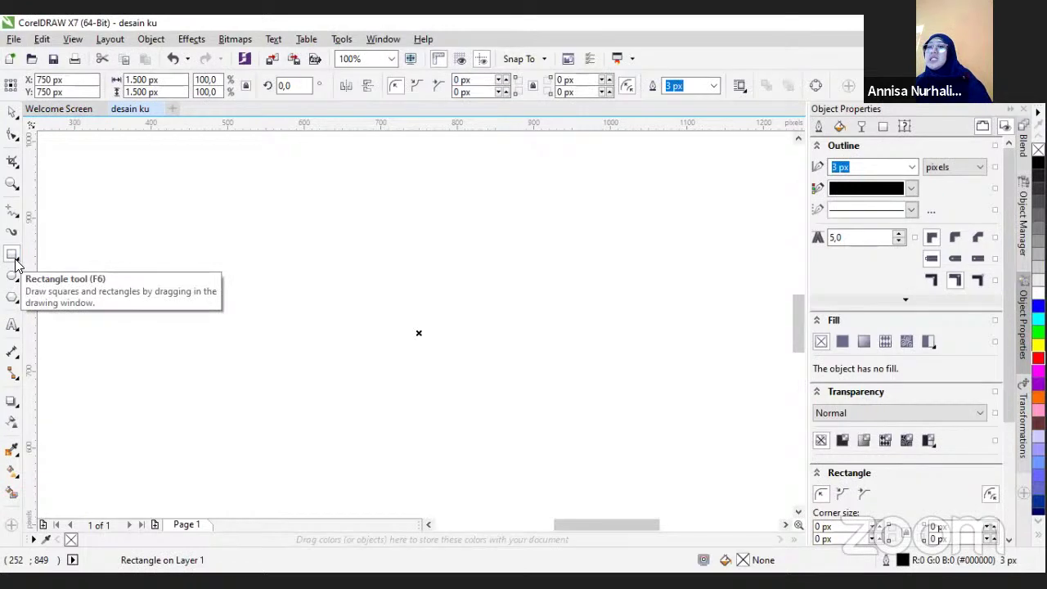
key("shift+F2")
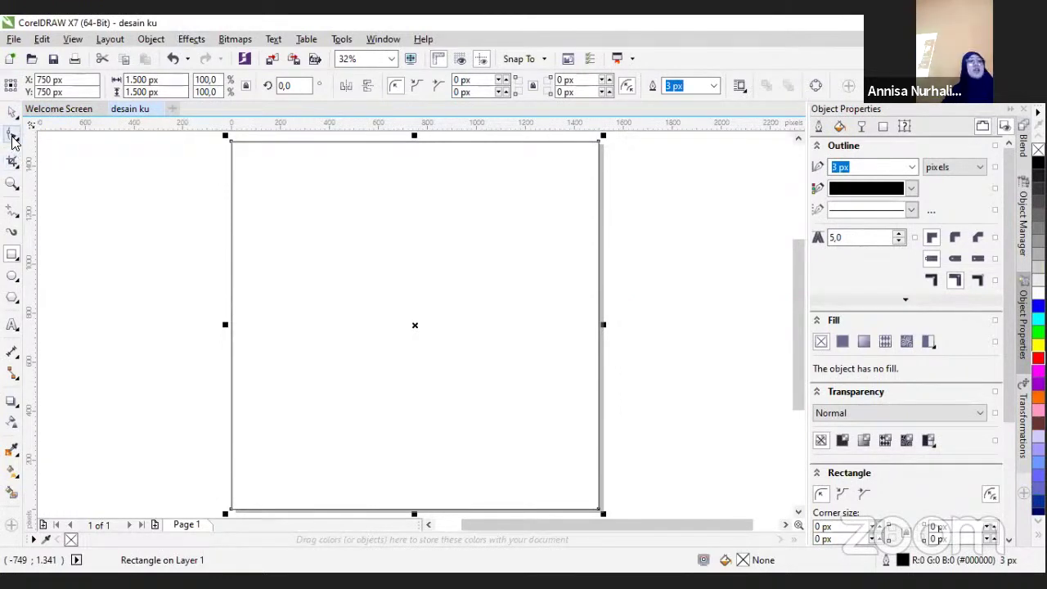
Try moving the page-sized rectangle off the page and undo the moves
key("h")
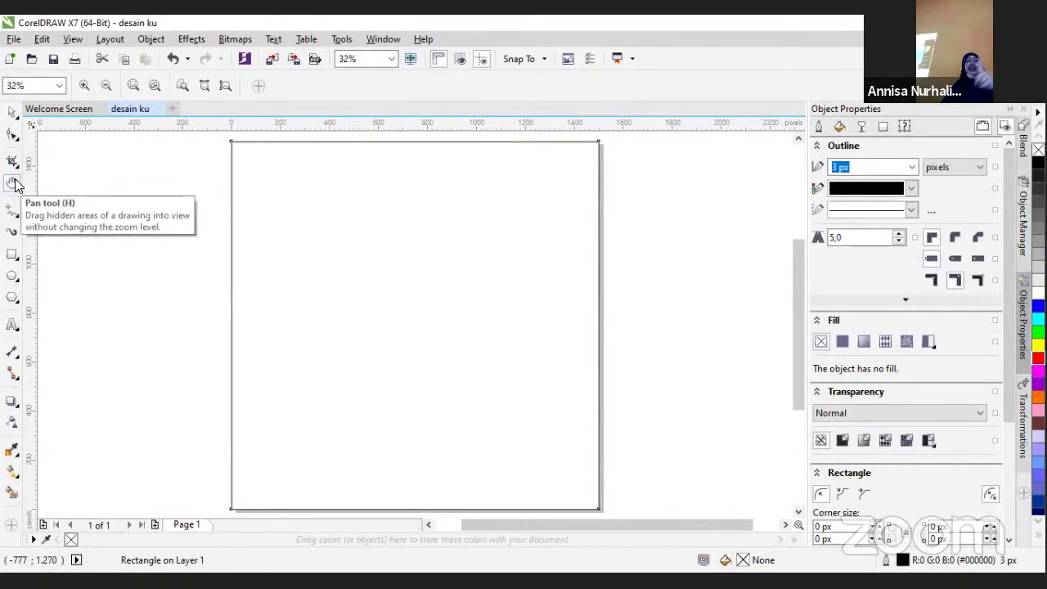
mouse_move(85, 223)
left_mouse_down()
mouse_move(145, 194)
mouse_move(140, 205)
mouse_move(180, 248)
mouse_move(159, 323)
mouse_move(157, 220)
mouse_move(73, 217)
left_mouse_up()
left_click_drag(399, 266, 450, 306)
left_click_drag(428, 260, 453, 397)
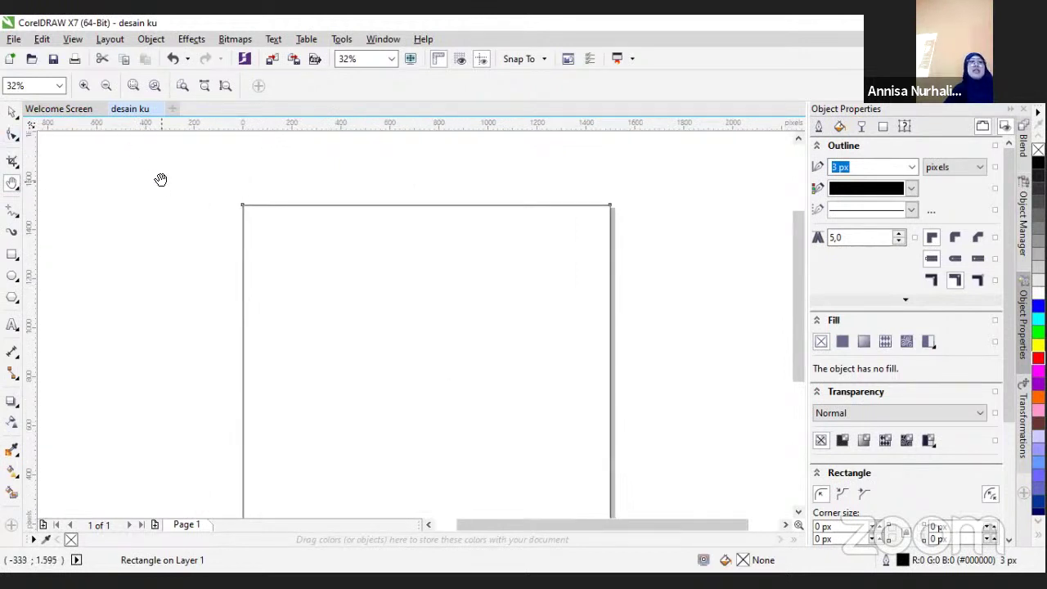
left_click(12, 118)
left_click_drag(456, 241, 183, 233)
left_click_drag(318, 260, 472, 220)
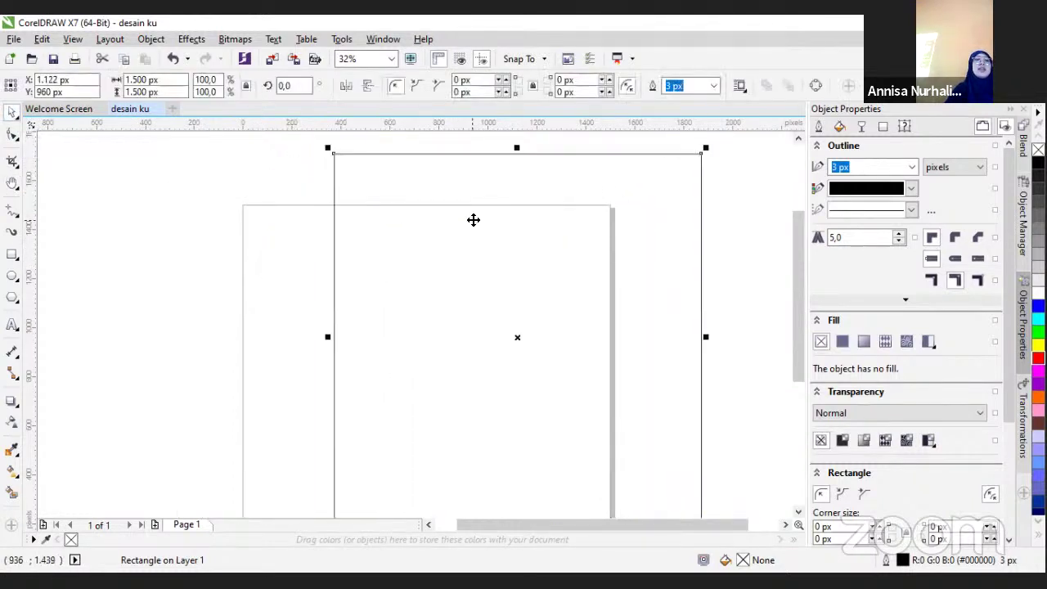
left_click_drag(340, 310, 417, 262)
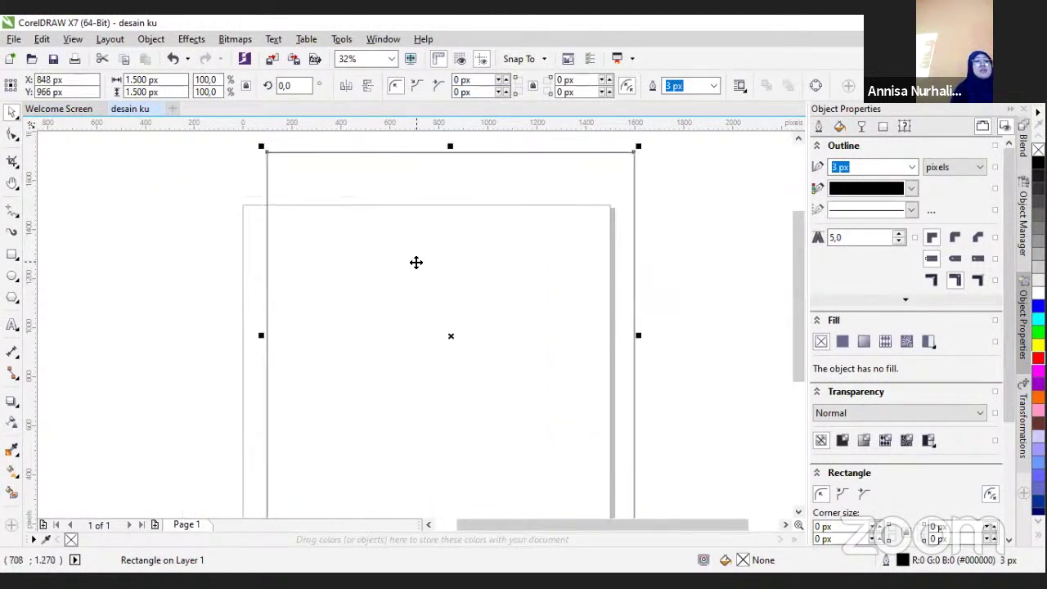
key("ctrl+z")
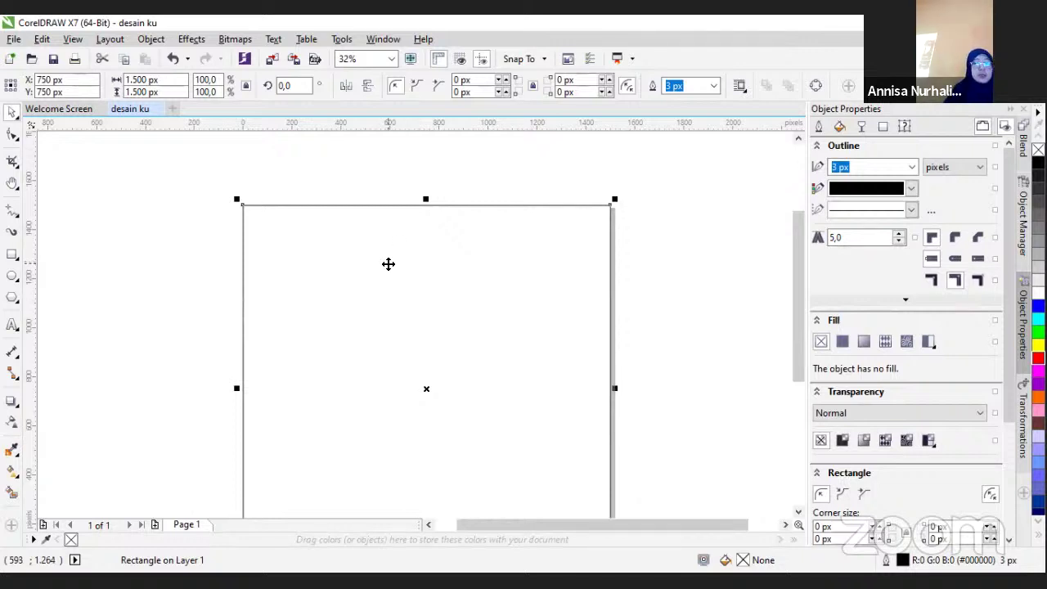
Shift the rectangle up and to the left of the page, and centre it back on the page
scroll(383, 229, "down", 1)
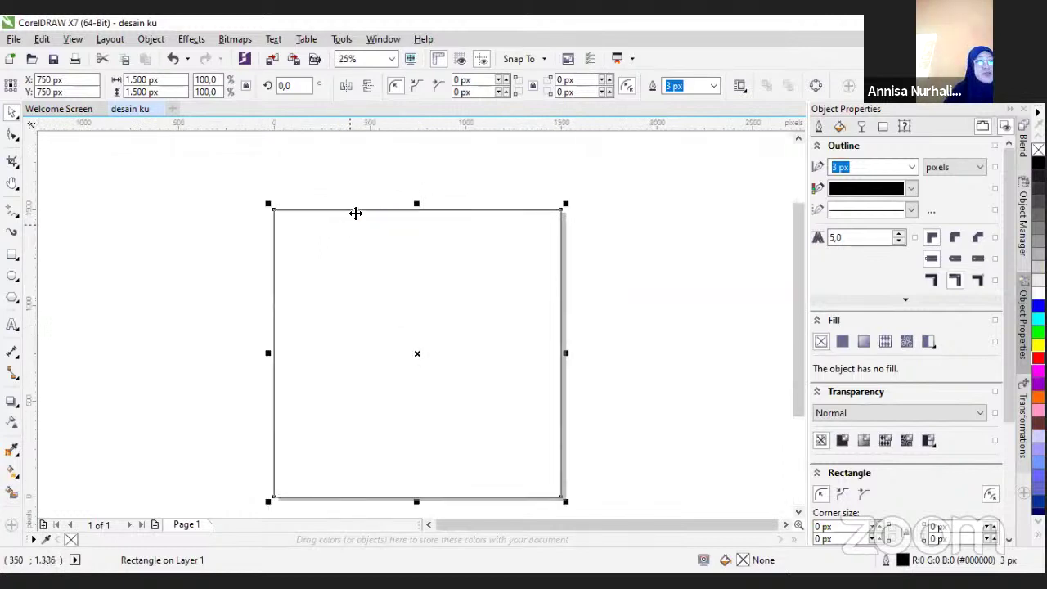
scroll(355, 213, "up", 6)
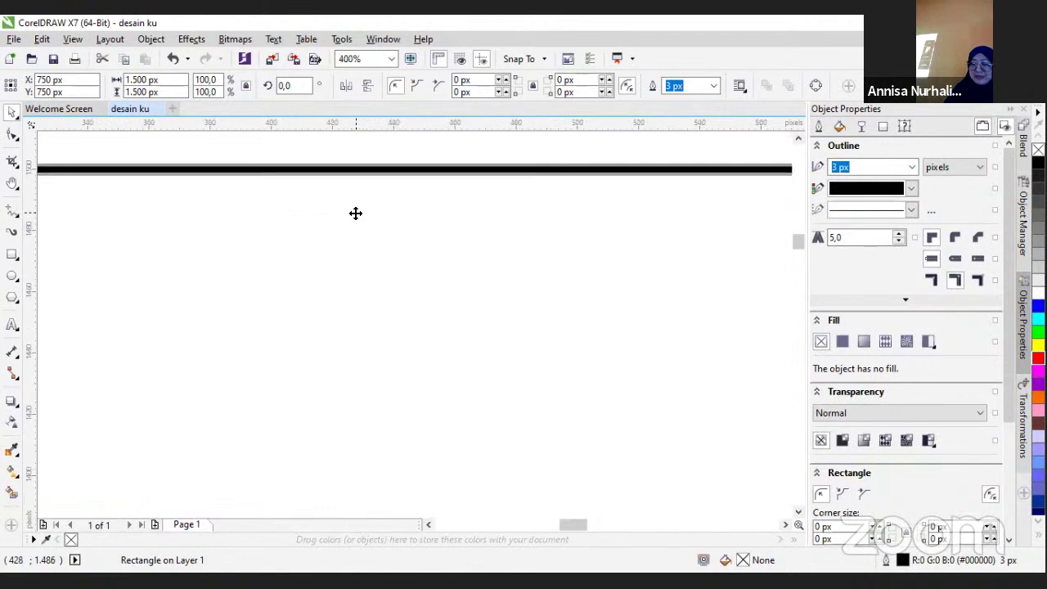
scroll(355, 213, "down", 3)
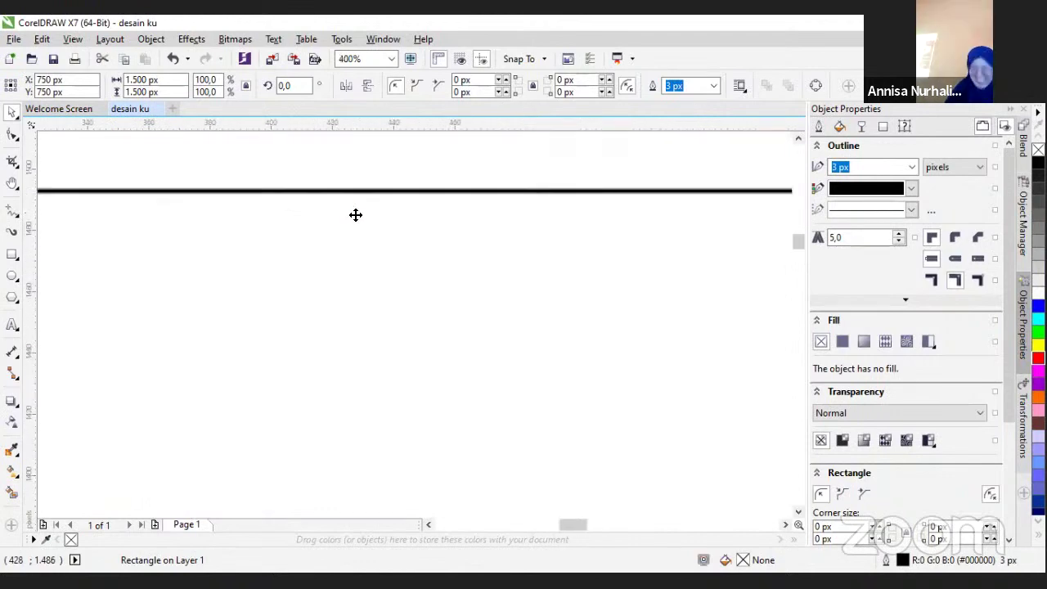
scroll(355, 216, "down", 1)
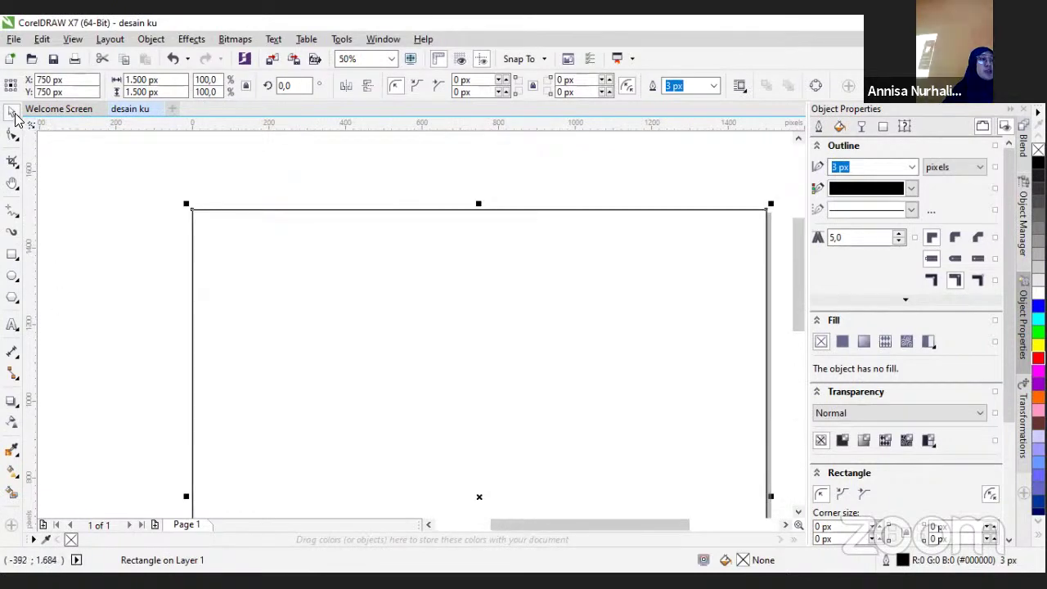
left_click_drag(407, 262, 426, 274)
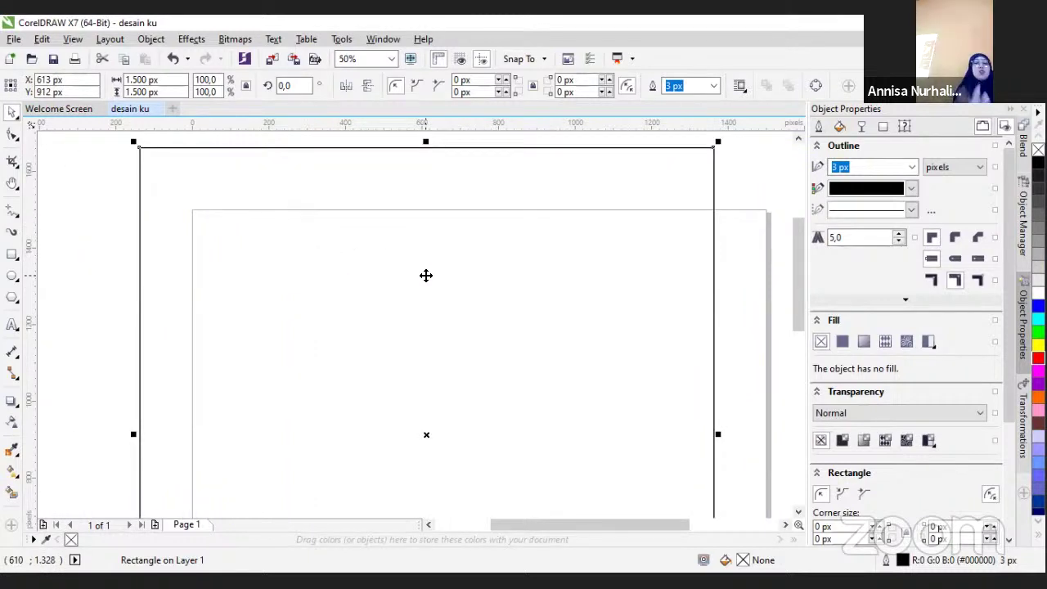
key("p")
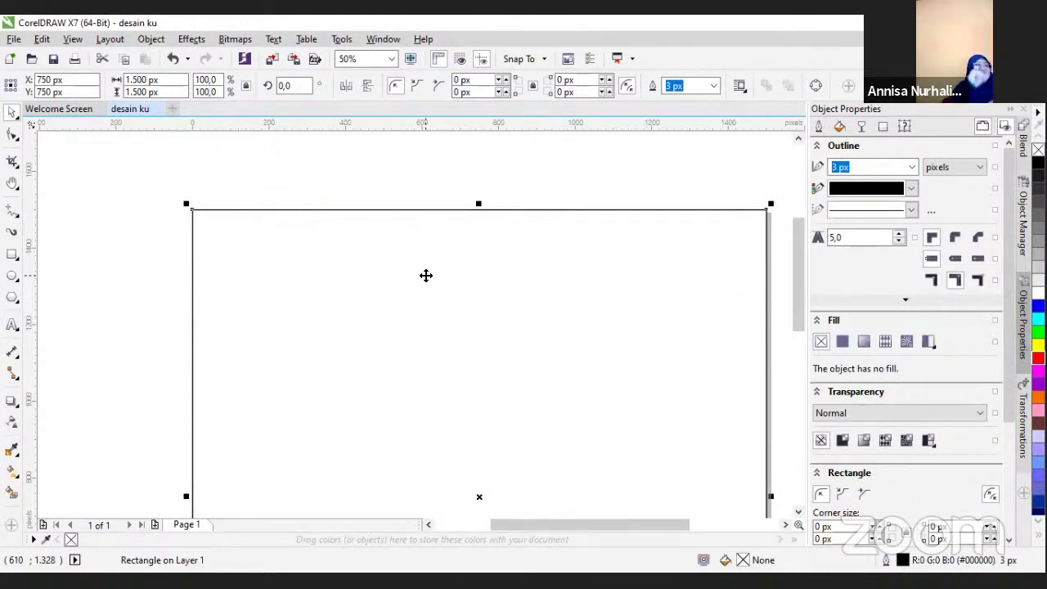
Try rounding the rectangle's corners to about 147 px with the Shape tool and return them to square
scroll(477, 289, "down", 1)
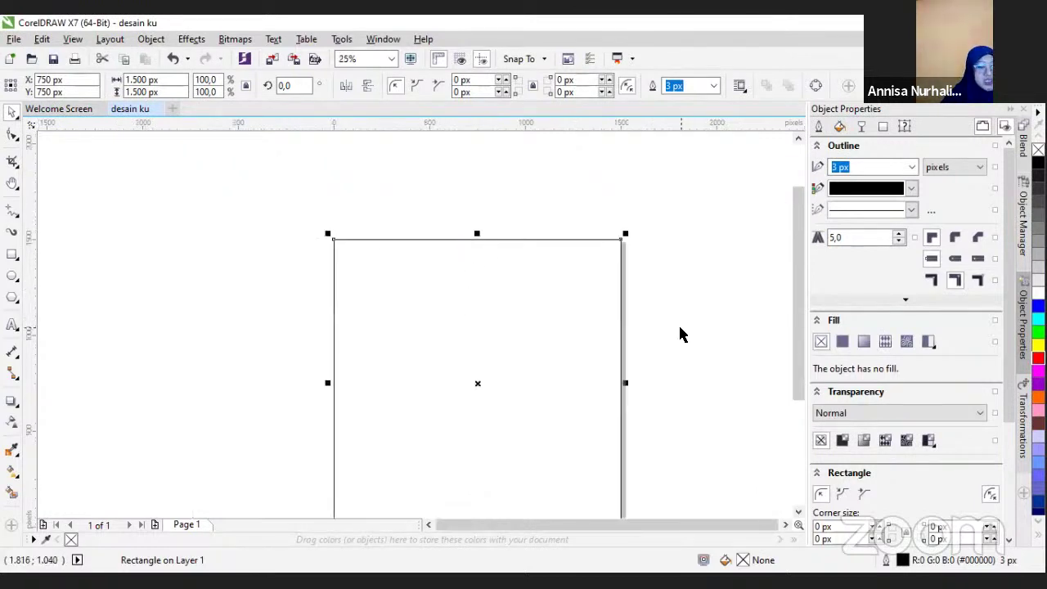
key("h")
left_click_drag(662, 313, 640, 272)
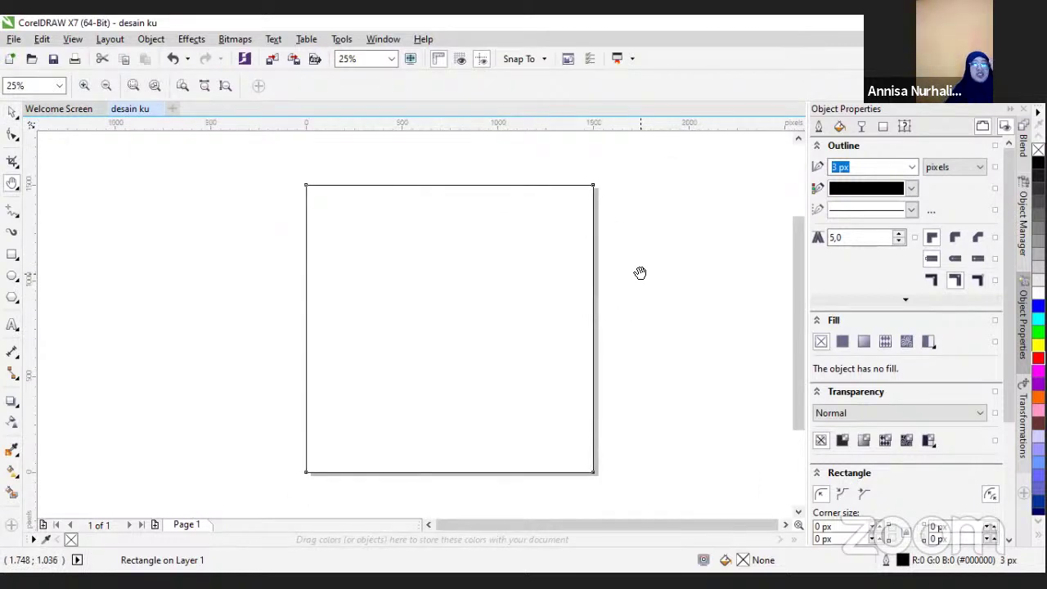
left_click(8, 112)
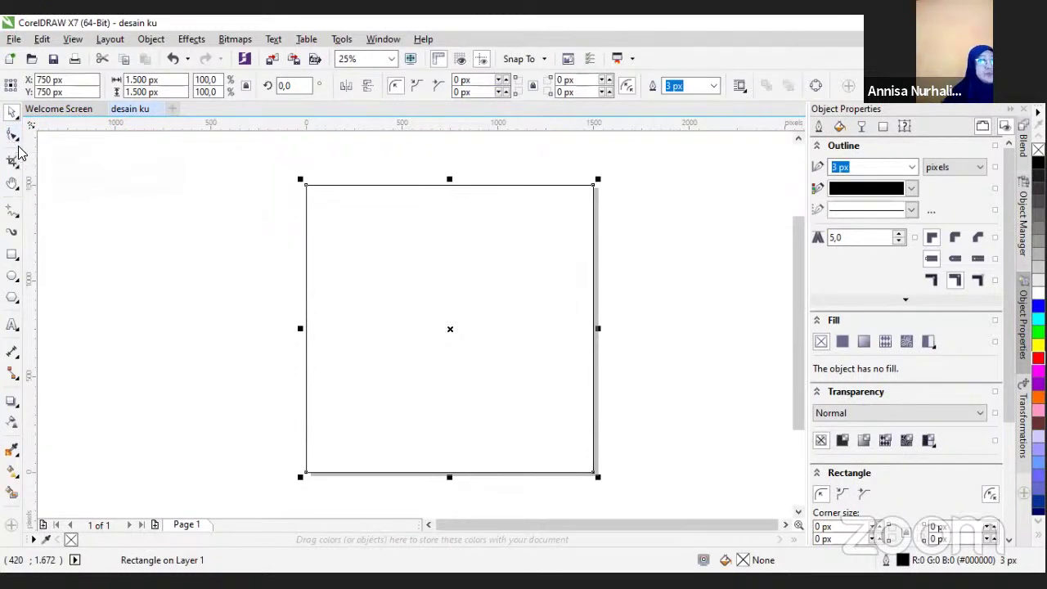
left_click(10, 138)
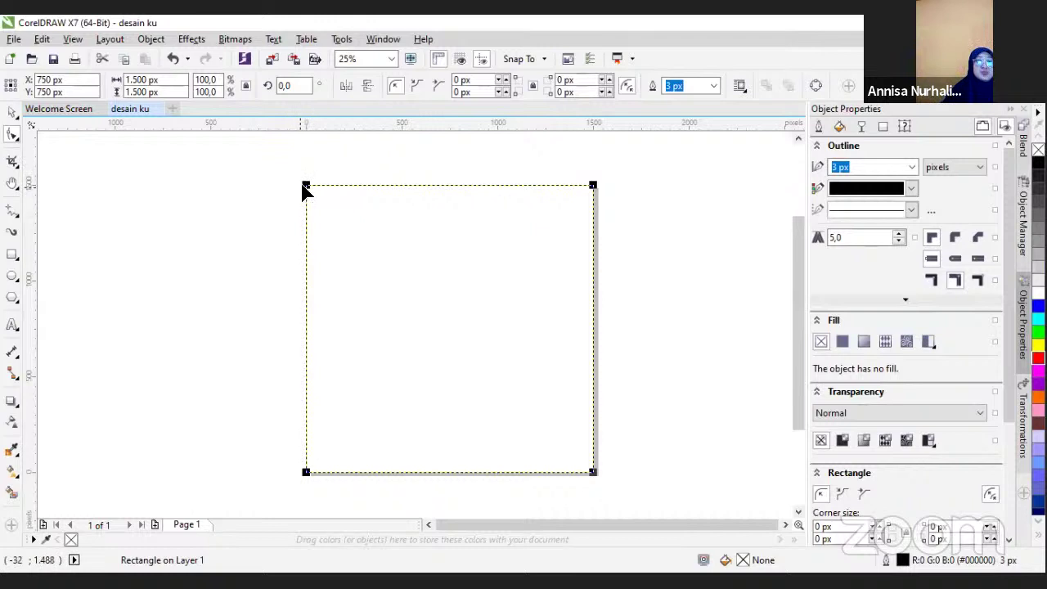
left_click_drag(306, 186, 218, 220)
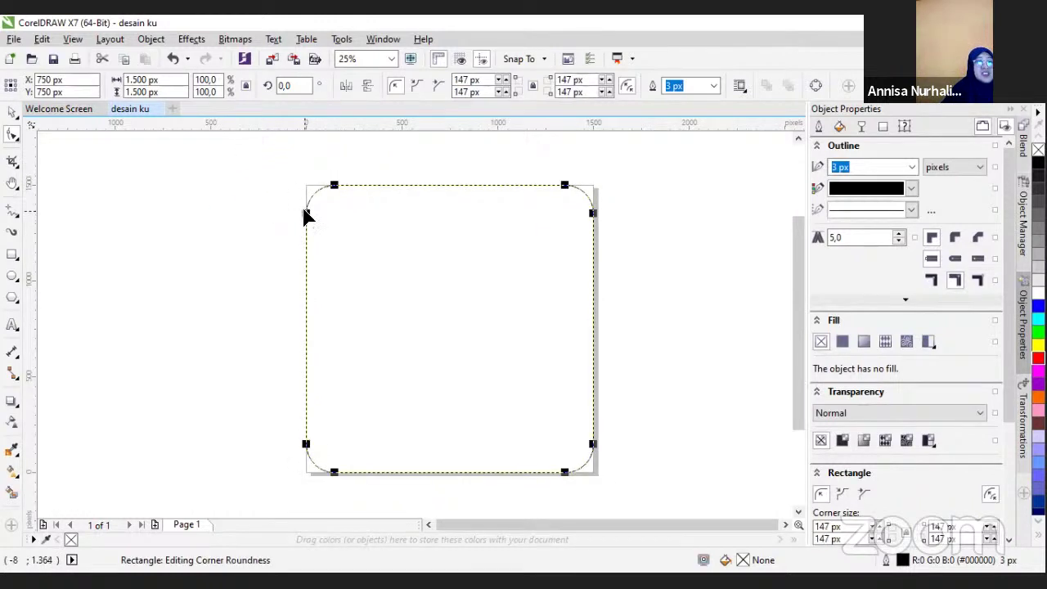
left_click_drag(305, 215, 304, 182)
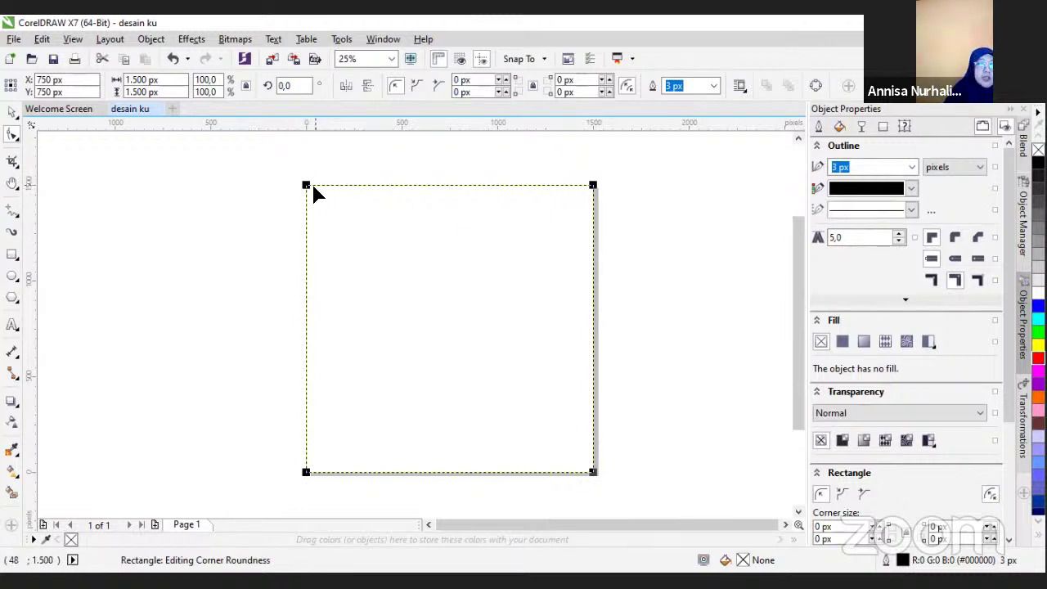
mouse_move(307, 185)
left_mouse_down()
mouse_move(346, 187)
mouse_move(311, 211)
mouse_move(322, 188)
mouse_move(339, 187)
mouse_move(302, 186)
left_mouse_up()
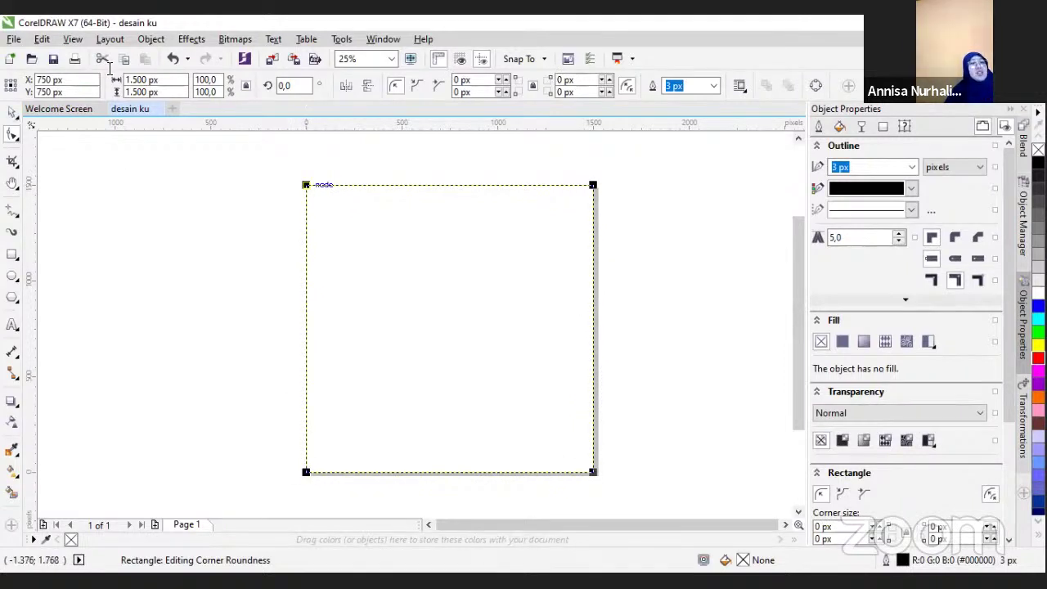
Convert the rectangle to curves and pull its upper corner nodes outward beyond the page edges
left_click(11, 112)
left_click(12, 135)
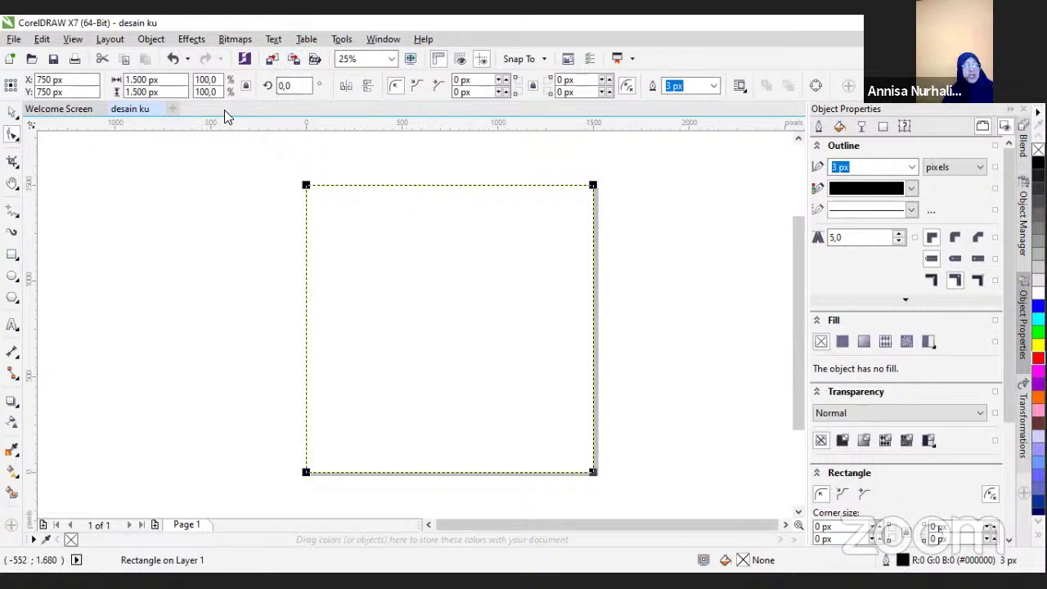
key("ctrl+q")
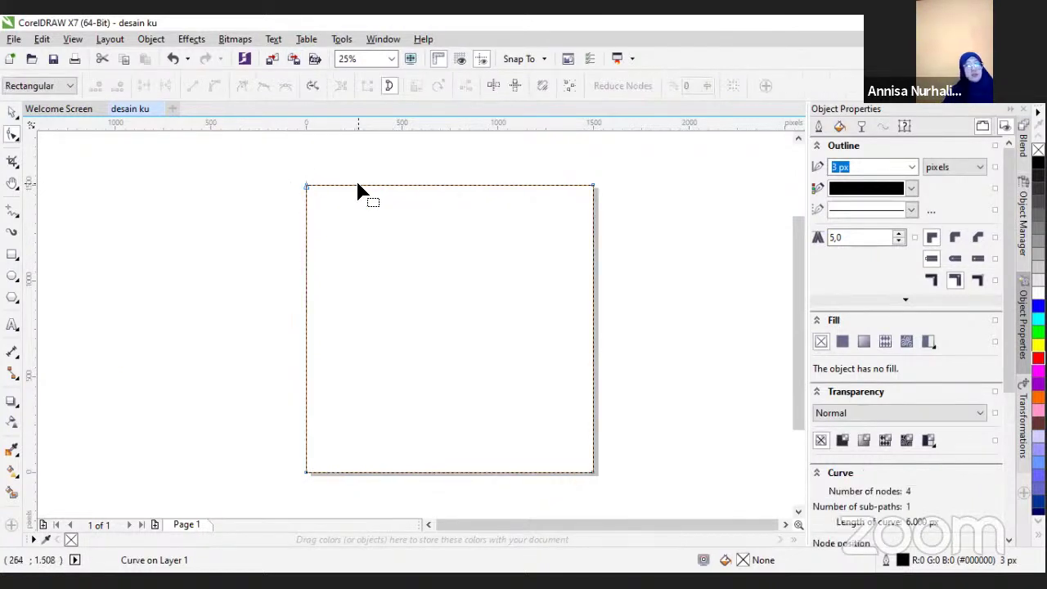
left_click_drag(306, 186, 284, 189)
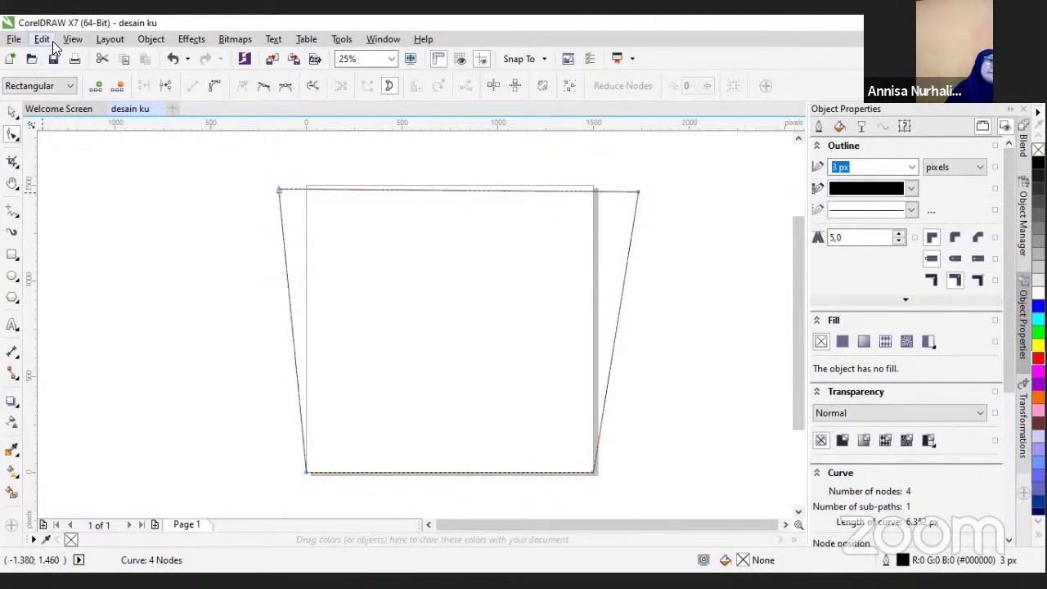
left_click(152, 39)
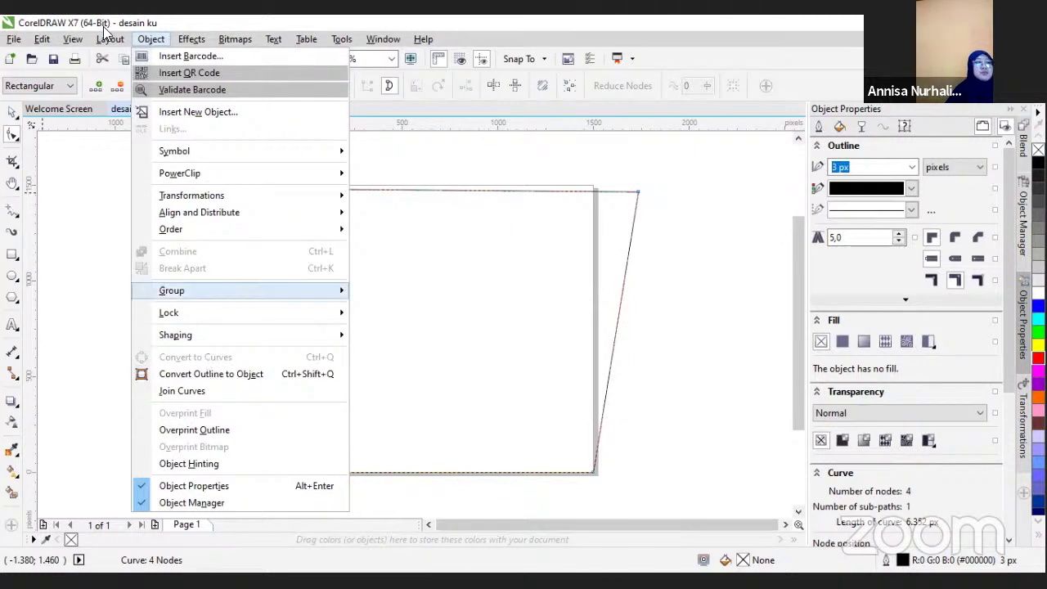
left_click(188, 58)
left_click(78, 223)
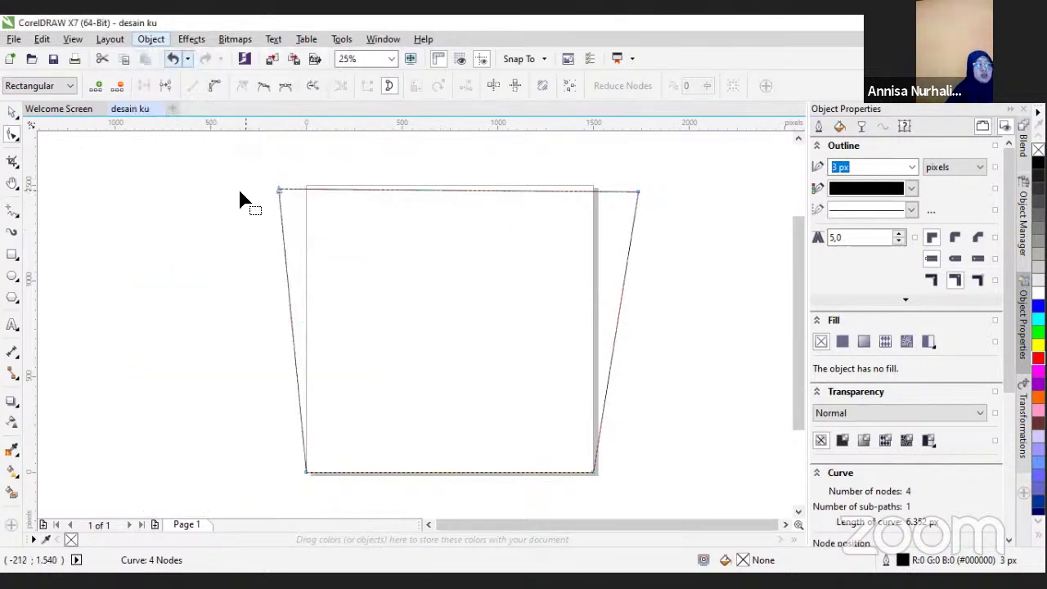
Undo the node moves and the conversion to curves to restore the editable rectangle
key("ctrl+z")
key("ctrl+z")
key("ctrl+z")
key("ctrl+z")
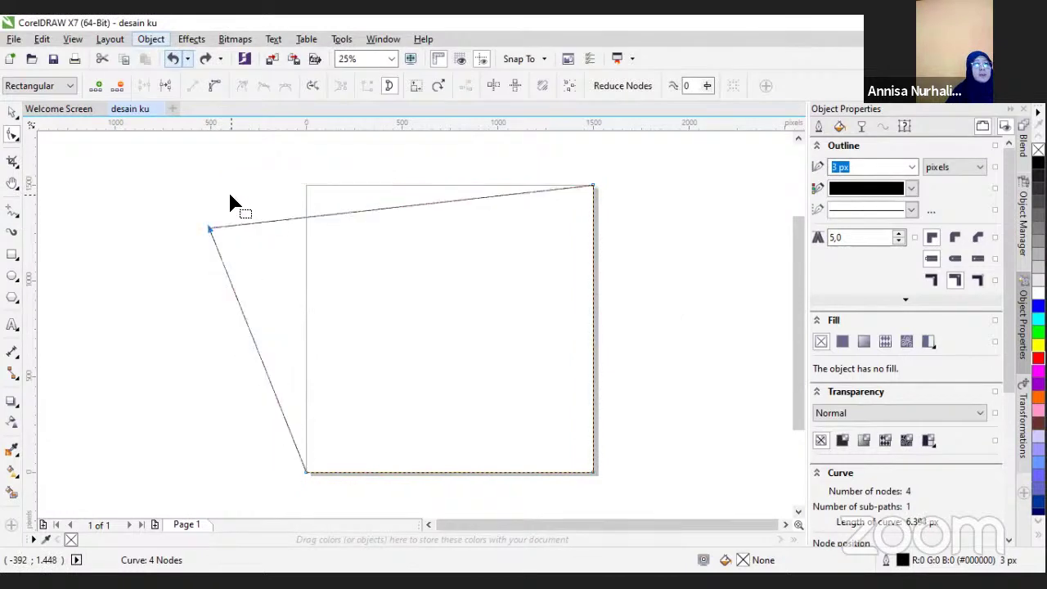
key("ctrl+z")
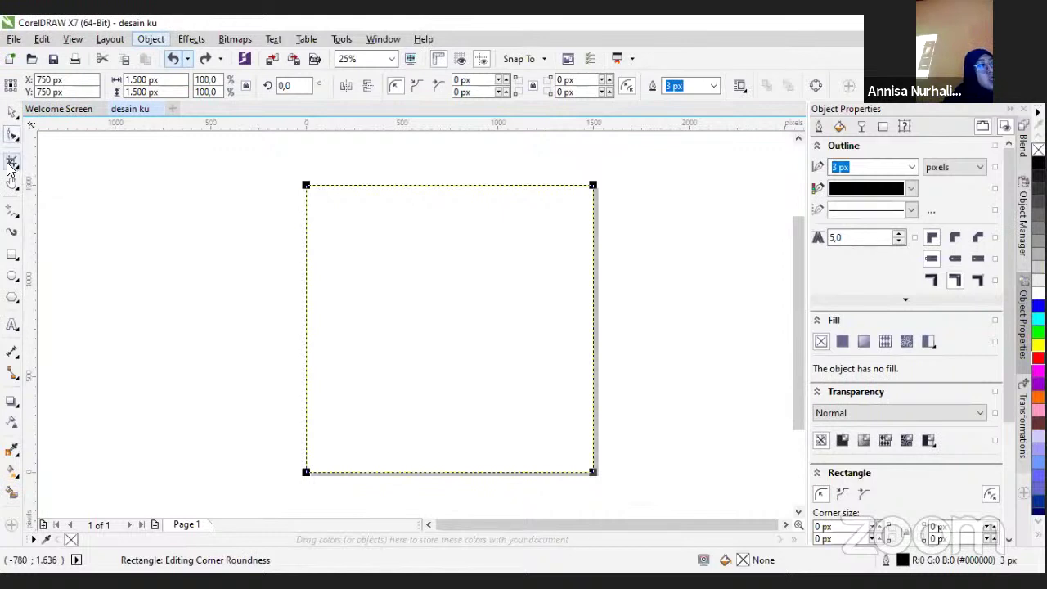
Fill the page-sized rectangle with a uniform black color
left_click(11, 164)
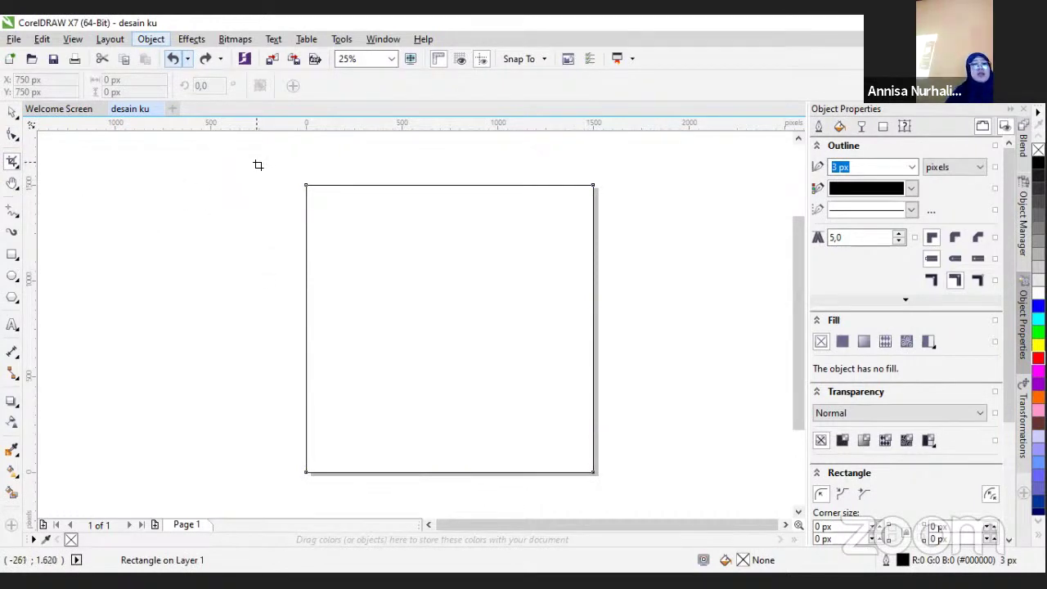
left_click(9, 115)
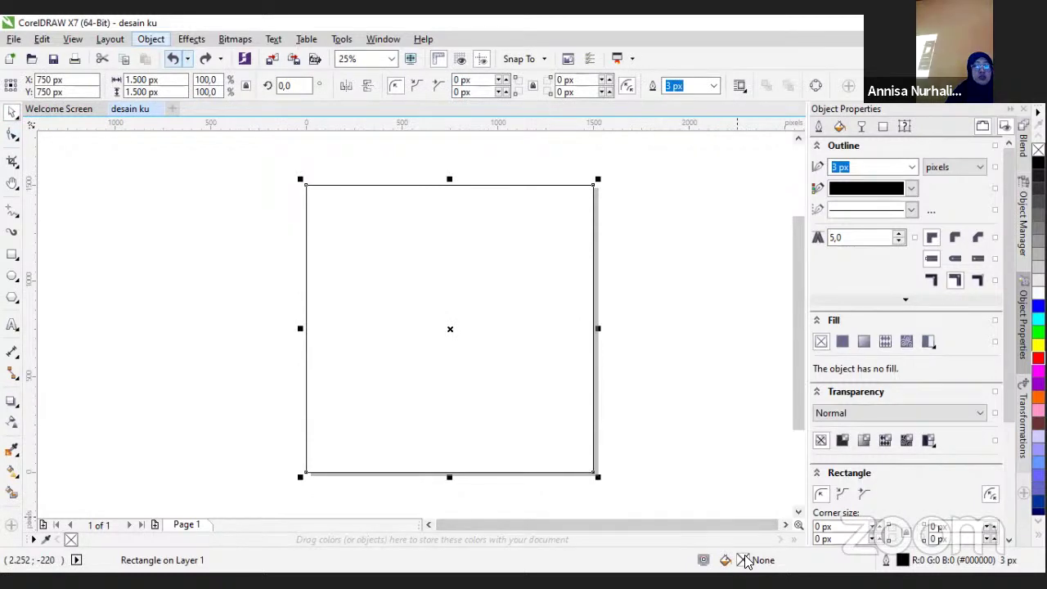
double_click(745, 561)
left_click(280, 183)
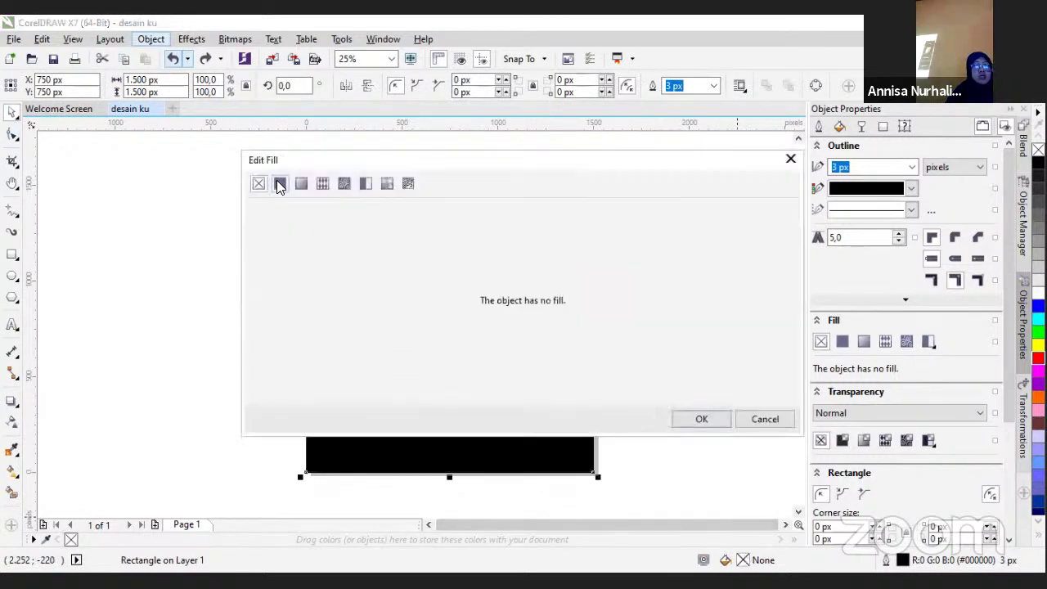
left_click(701, 418)
Try cropping the black rectangle to its upper-left part with a crop area of about 1,068 × 1,052 px and undo the crop
left_click(13, 160)
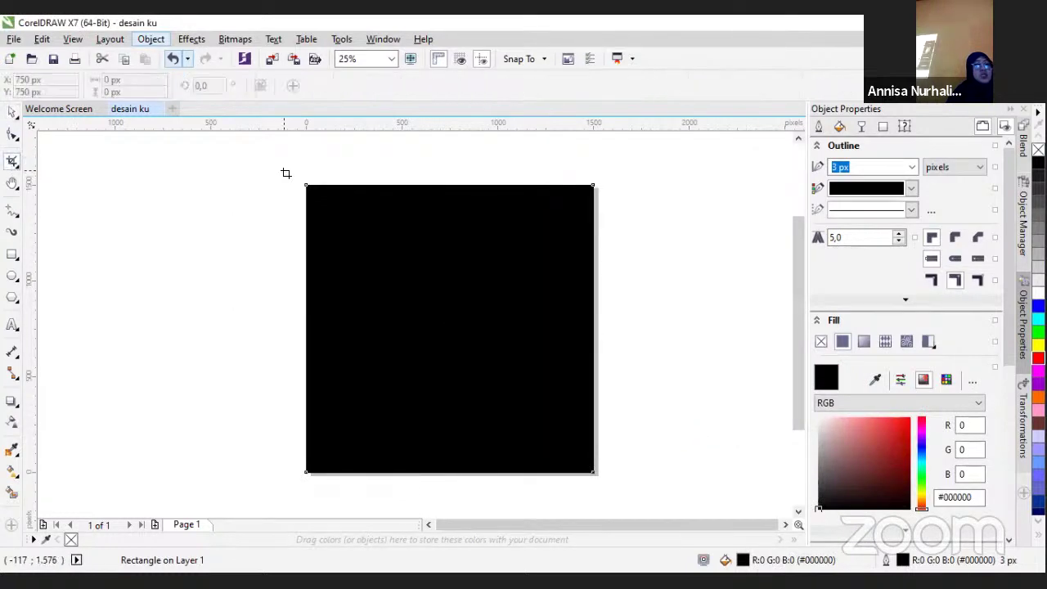
left_click_drag(286, 173, 488, 372)
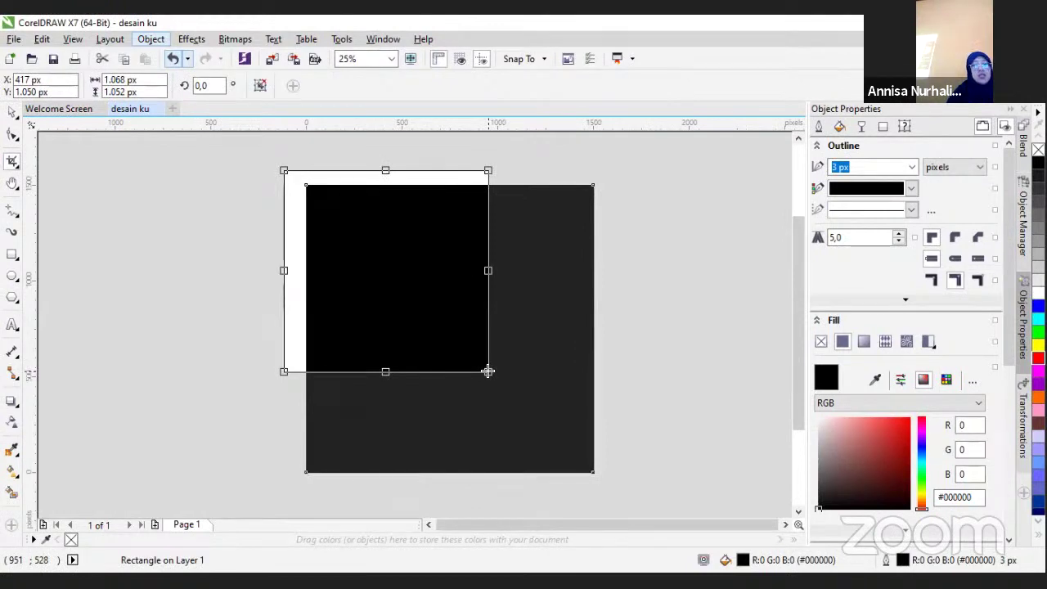
key("Return")
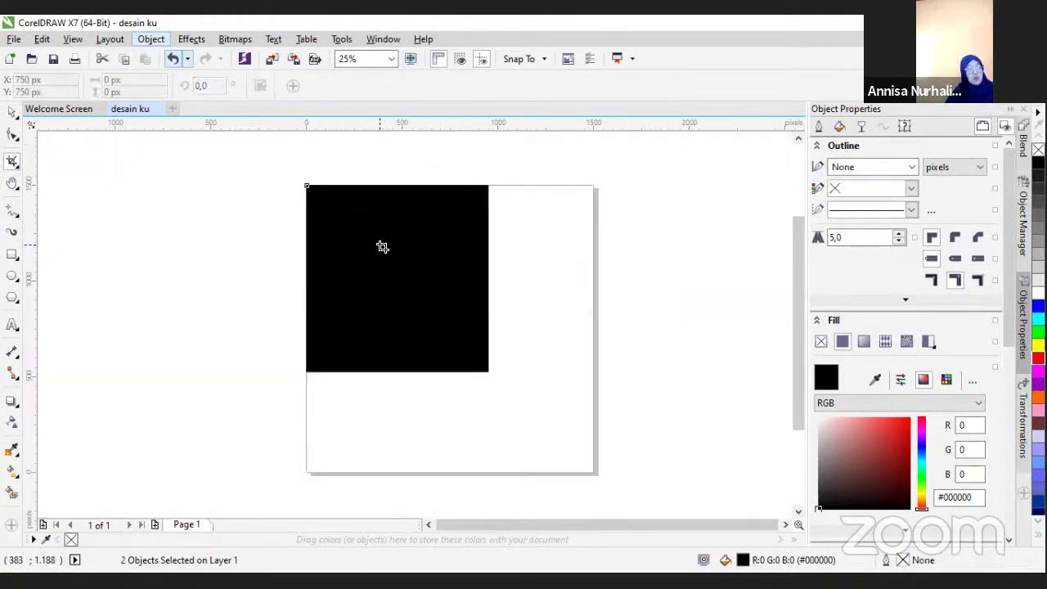
key("ctrl+z")
left_click(12, 115)
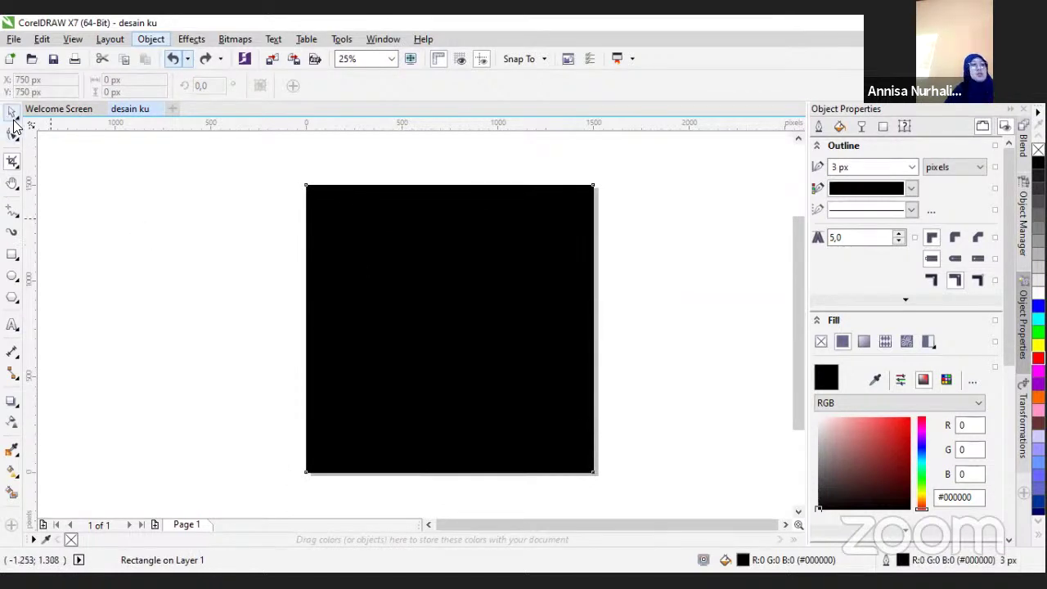
Zoom the view in to 50% and back out to 25% using the Pan tool's zoom options
left_click(12, 185)
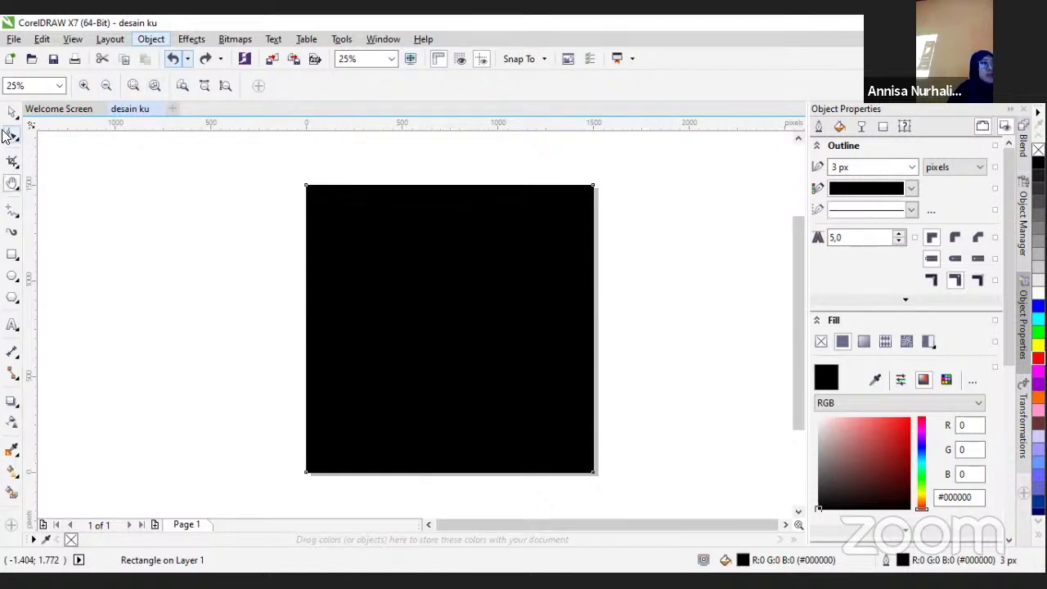
left_click(10, 181)
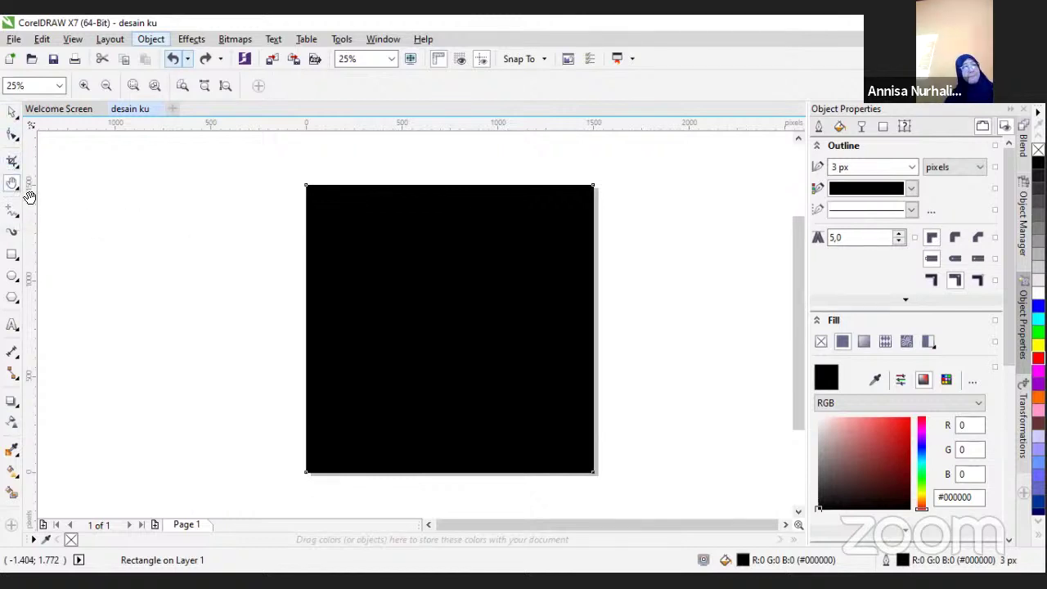
left_click(83, 85)
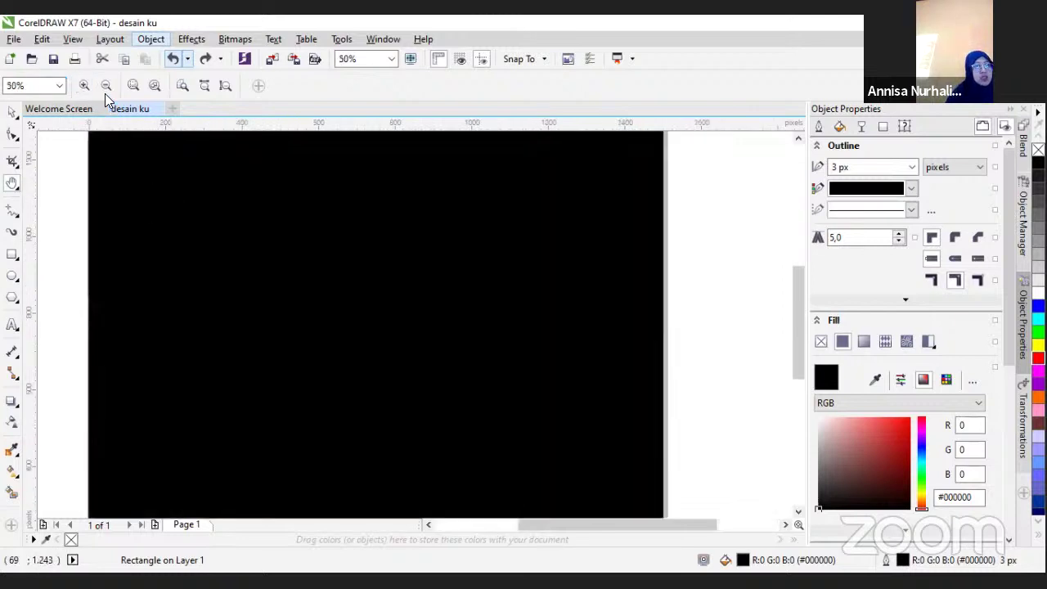
left_click(105, 86)
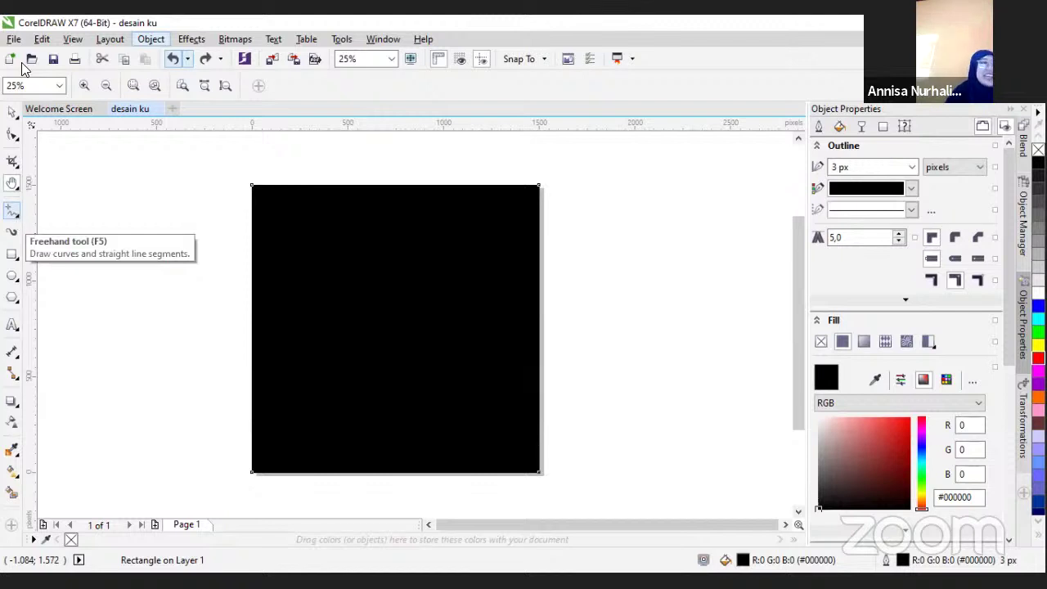
left_click(18, 139)
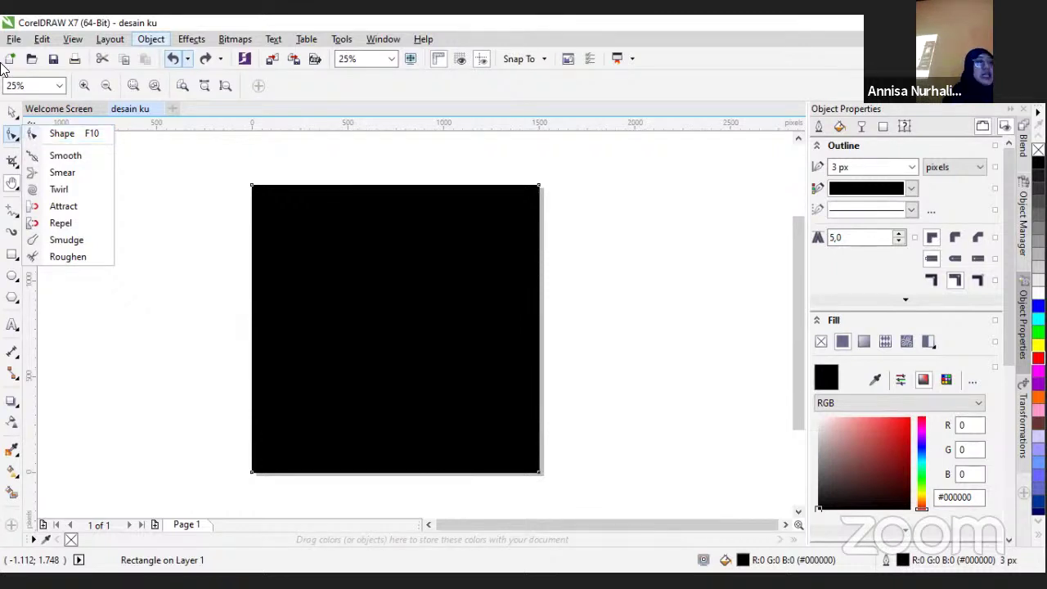
left_click(21, 191)
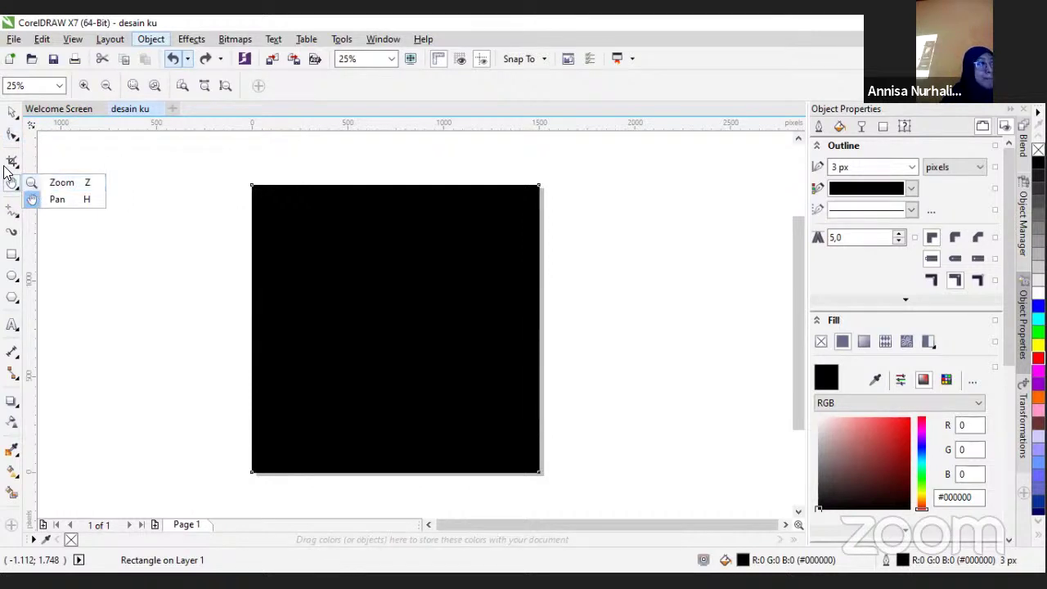
left_click(16, 168)
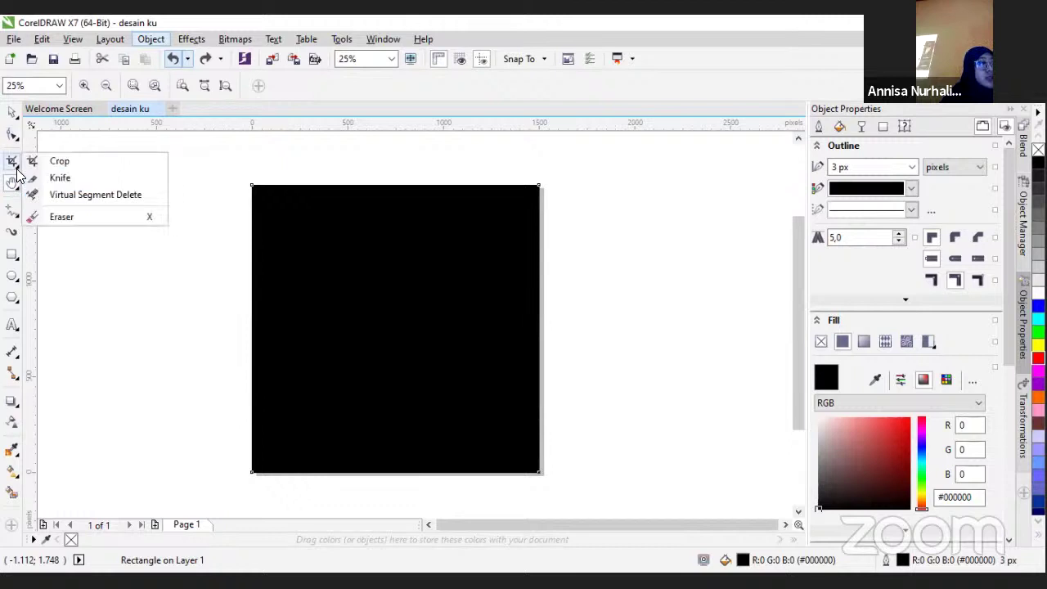
left_click(18, 119)
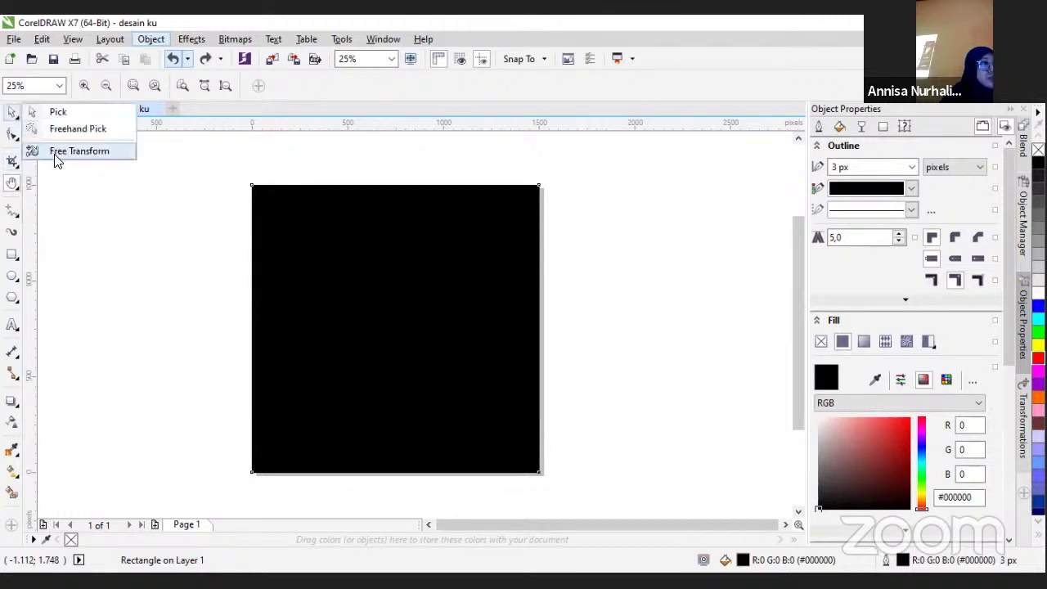
Brush over the black rectangle's middle and its upper-right corner with the Smooth tool
left_click(13, 140)
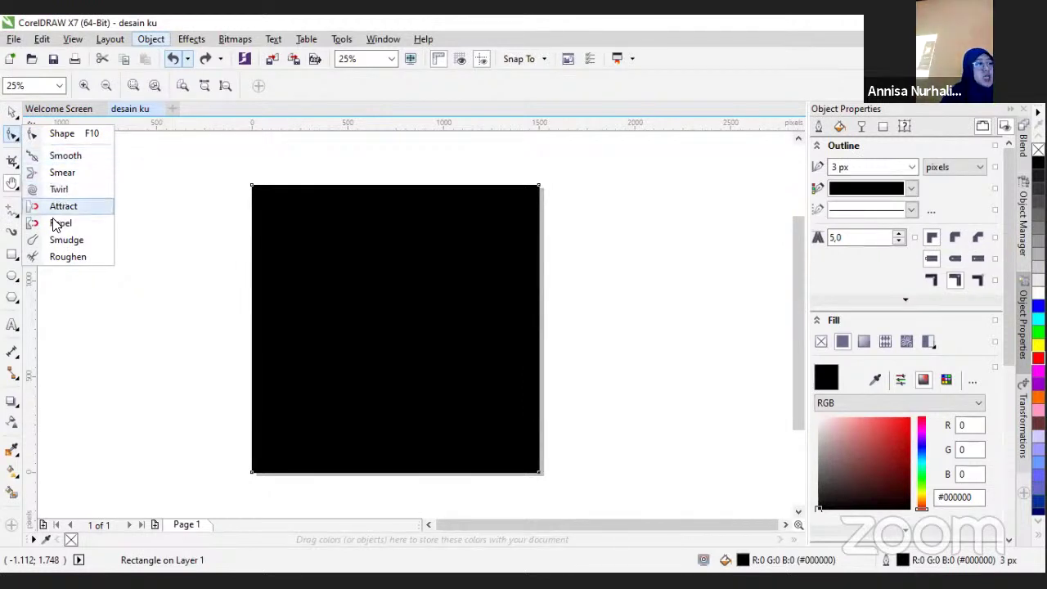
left_click(63, 151)
left_click_drag(388, 269, 393, 304)
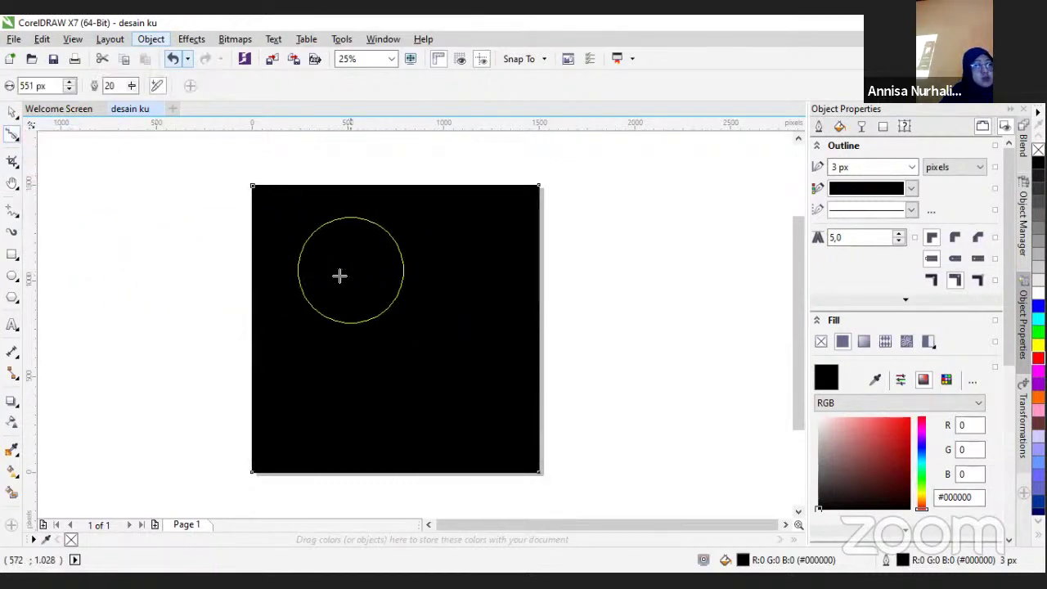
mouse_move(340, 276)
left_mouse_down()
mouse_move(280, 274)
mouse_move(280, 217)
mouse_move(500, 218)
left_mouse_up()
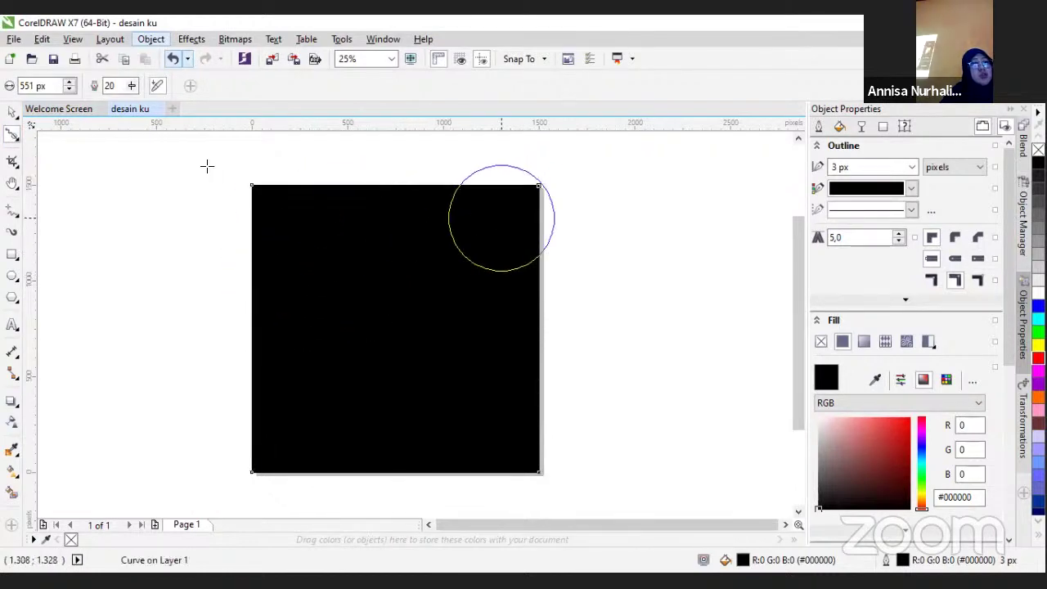
Try moving the square's upper-left node inward along the top edge with the Shape tool and undo the move
left_click(17, 141)
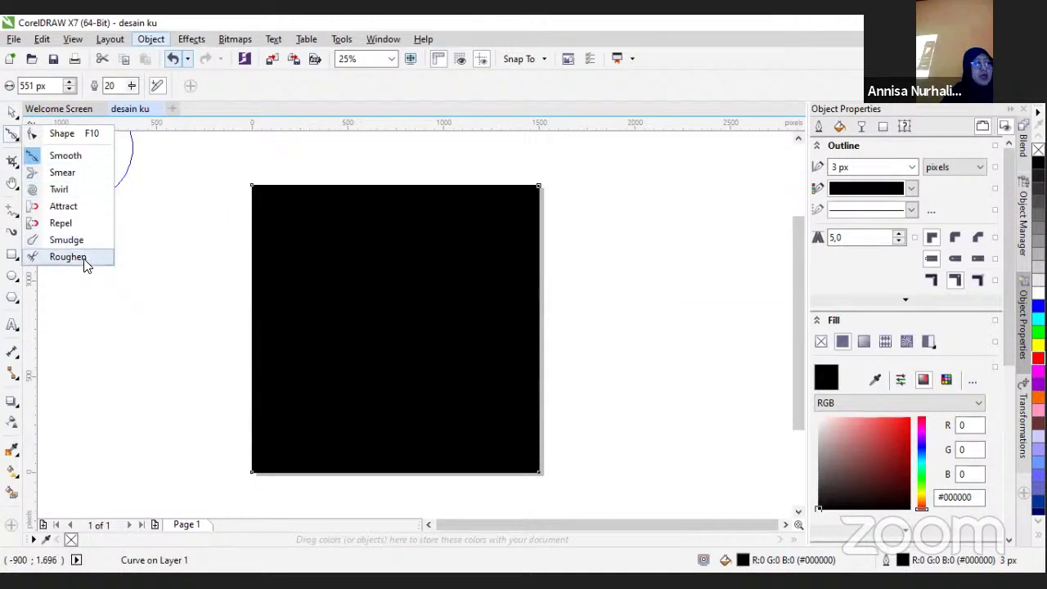
left_click(91, 135)
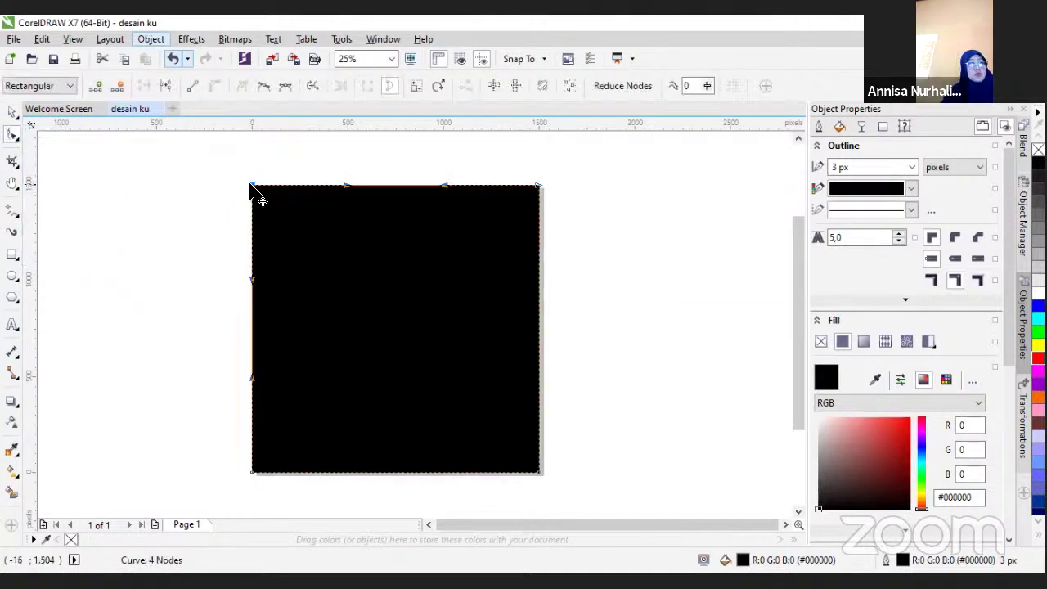
left_click_drag(252, 187, 295, 187)
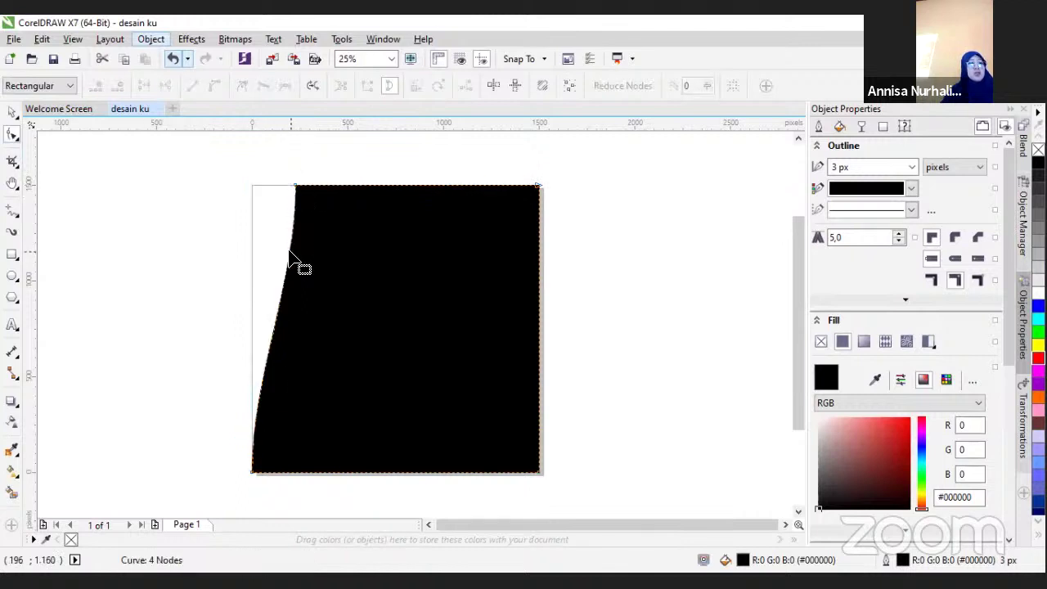
key("ctrl+z")
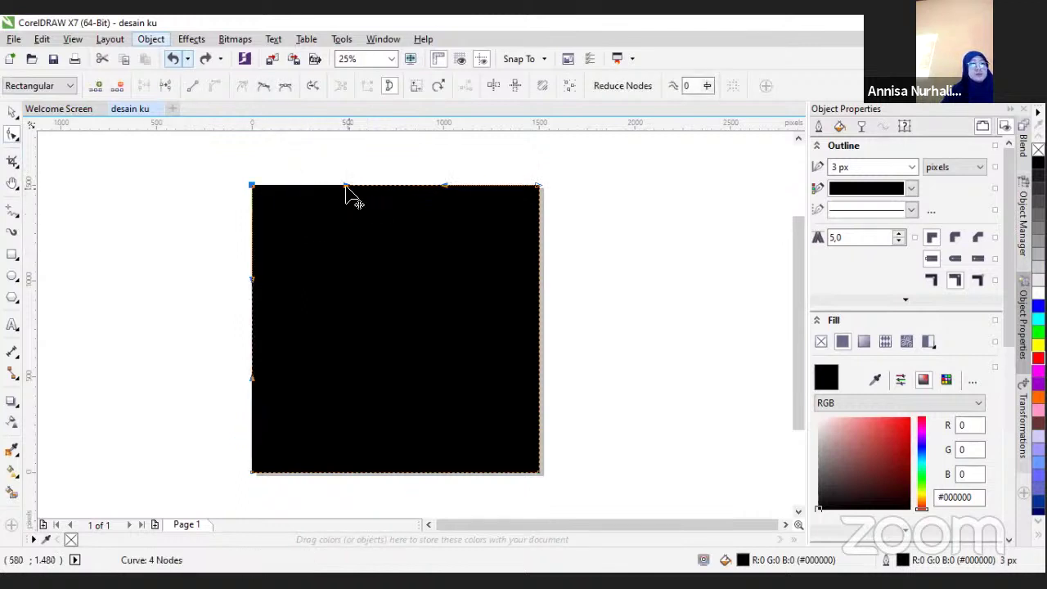
Try bending the square's top edge into a wave and moving its upper-right node, and undo these edits
left_click_drag(347, 188, 345, 257)
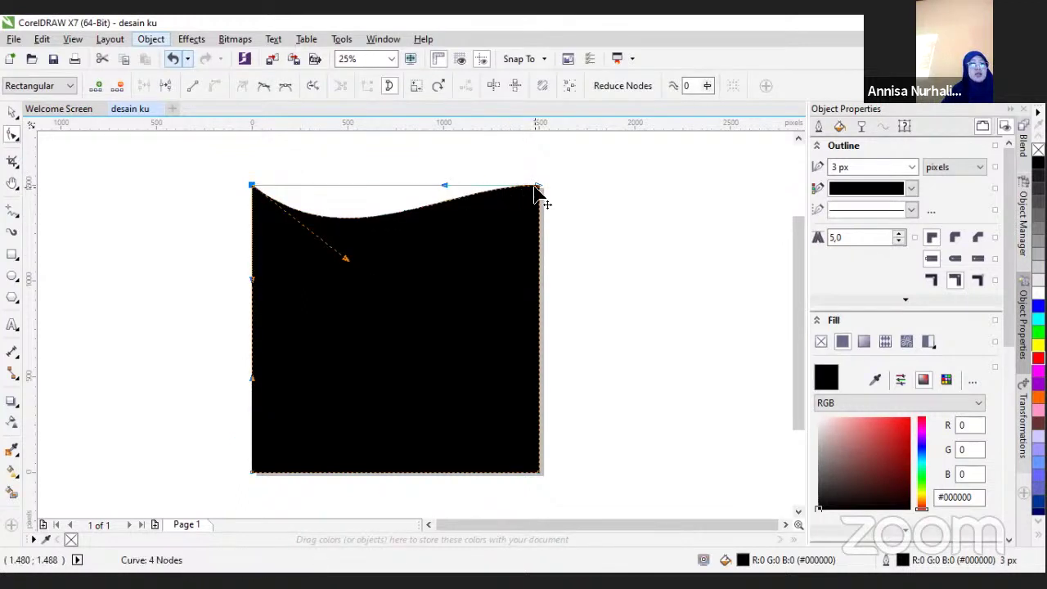
left_click_drag(536, 193, 524, 236)
key("ctrl+z")
key("ctrl+z")
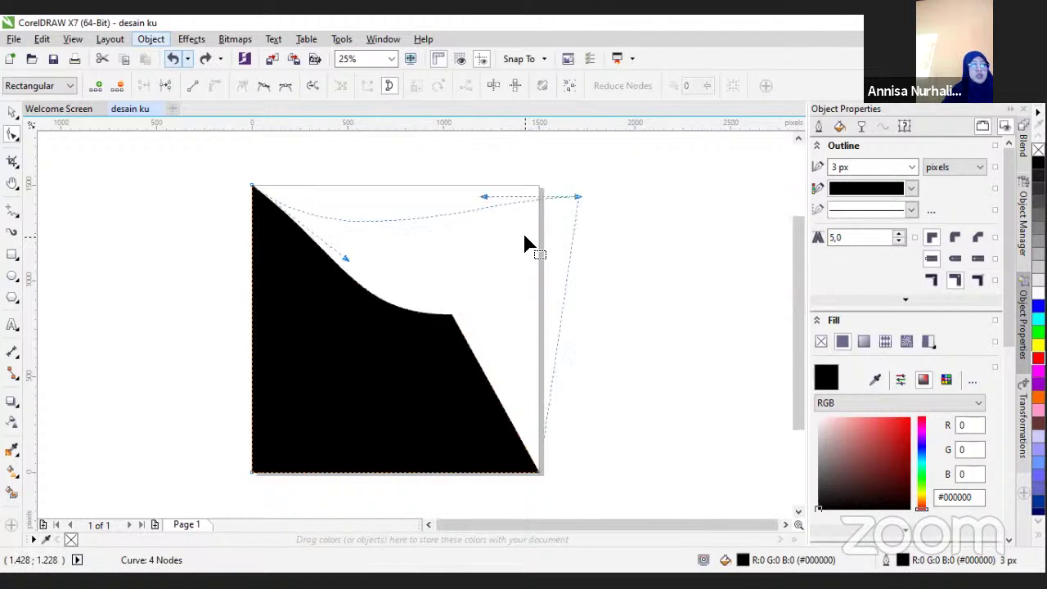
key("ctrl+z")
key("ctrl+z")
key("ctrl+z")
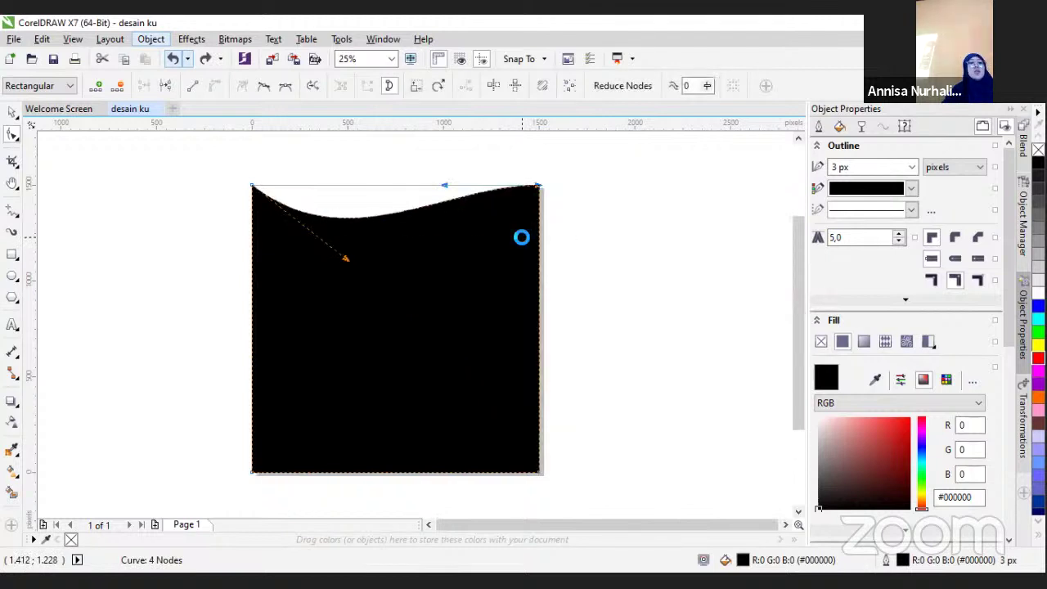
key("ctrl+z")
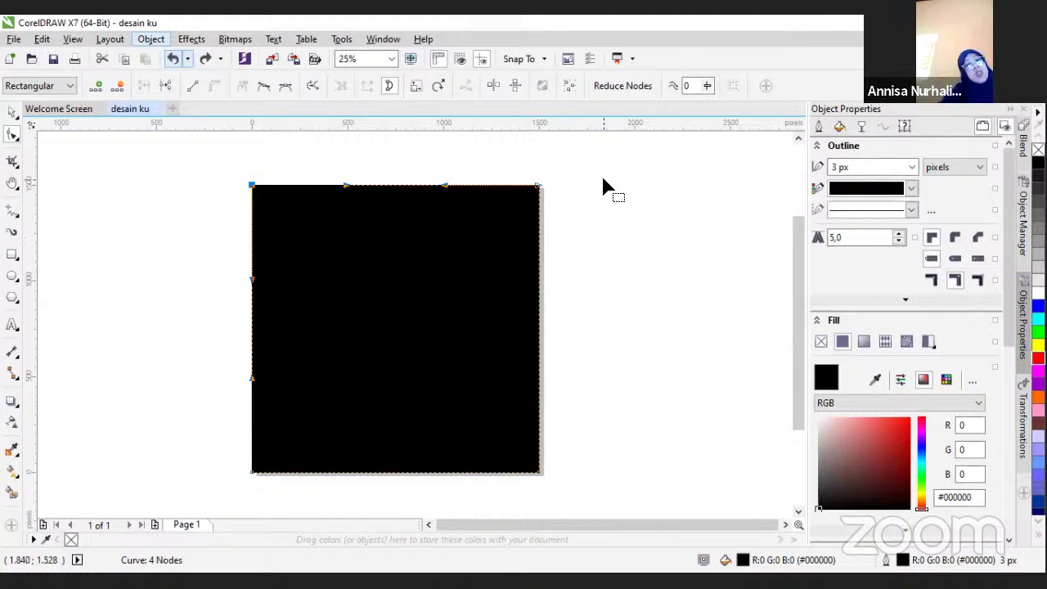
Try sketching three open curves beside and above the square with the Freehand tool and undo them
left_click(16, 211)
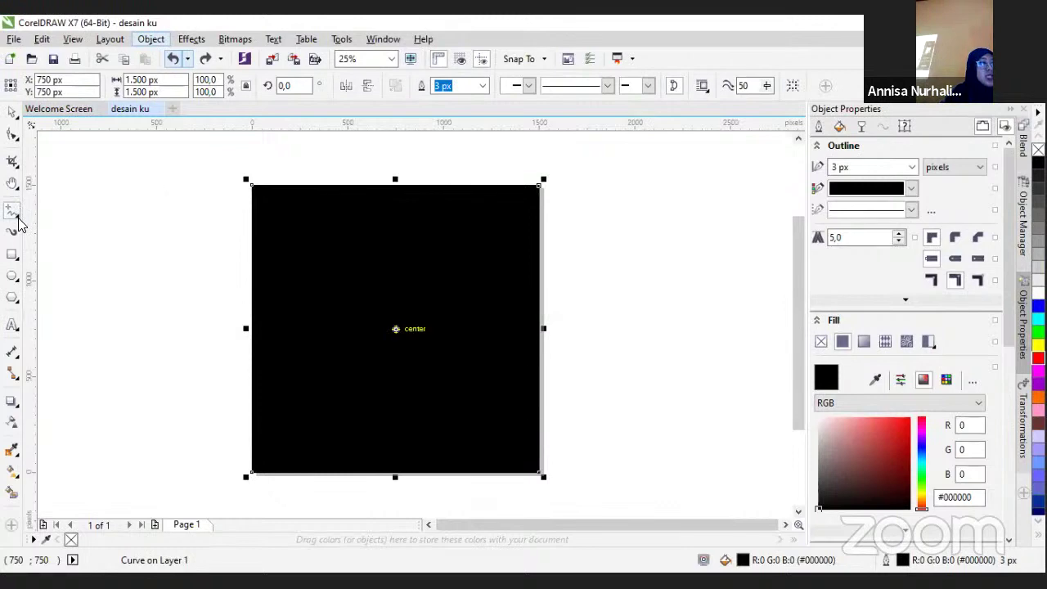
left_click(18, 219)
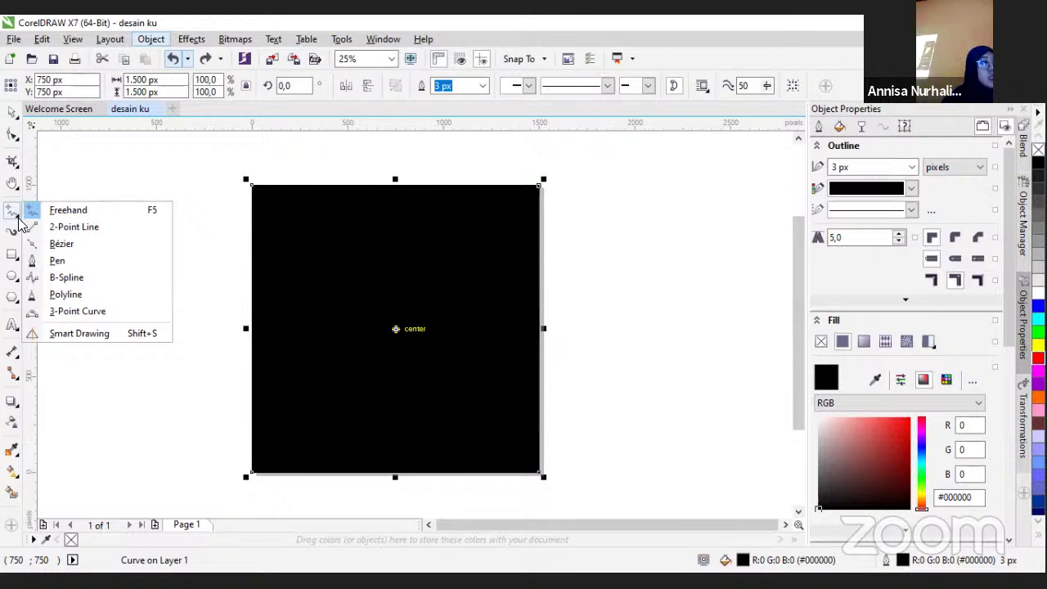
left_click(84, 210)
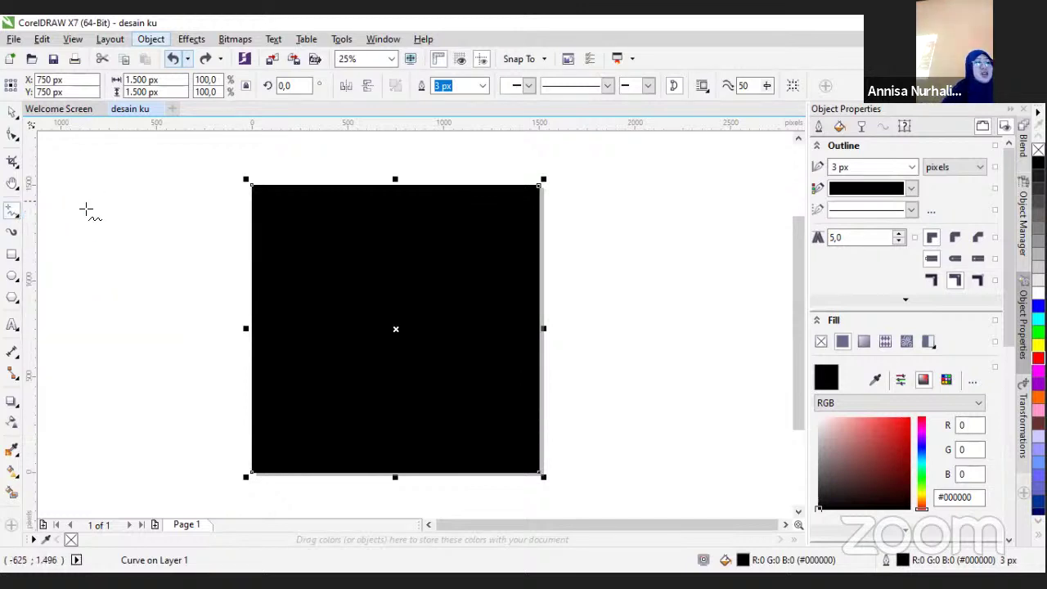
mouse_move(84, 209)
left_mouse_down()
mouse_move(150, 215)
mouse_move(172, 295)
mouse_move(178, 402)
left_mouse_up()
left_click_drag(214, 216, 243, 350)
left_click_drag(419, 153, 694, 206)
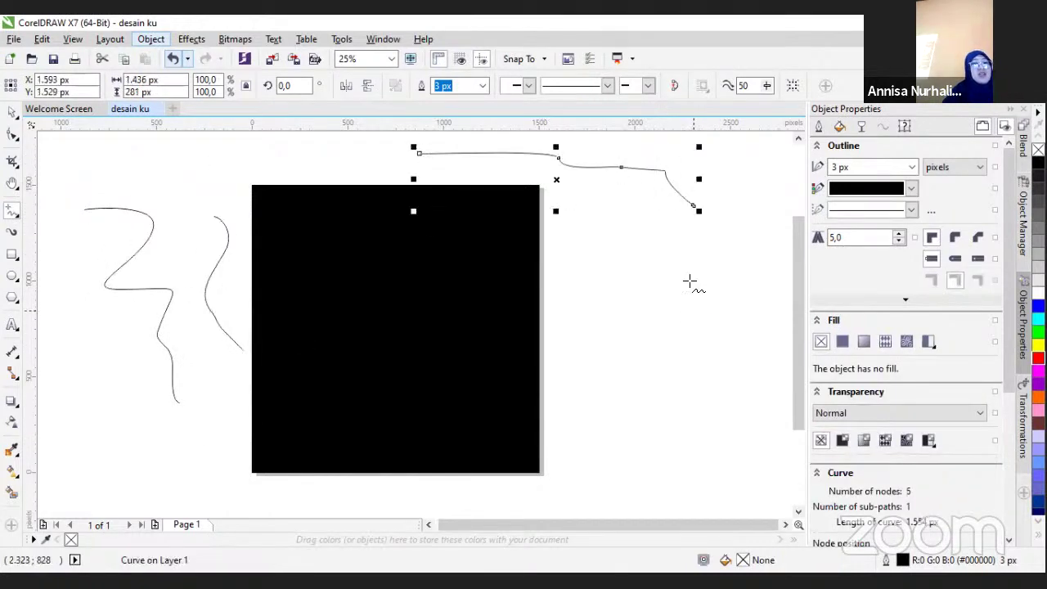
key("ctrl+z")
key("ctrl+z")
key("ctrl+z")
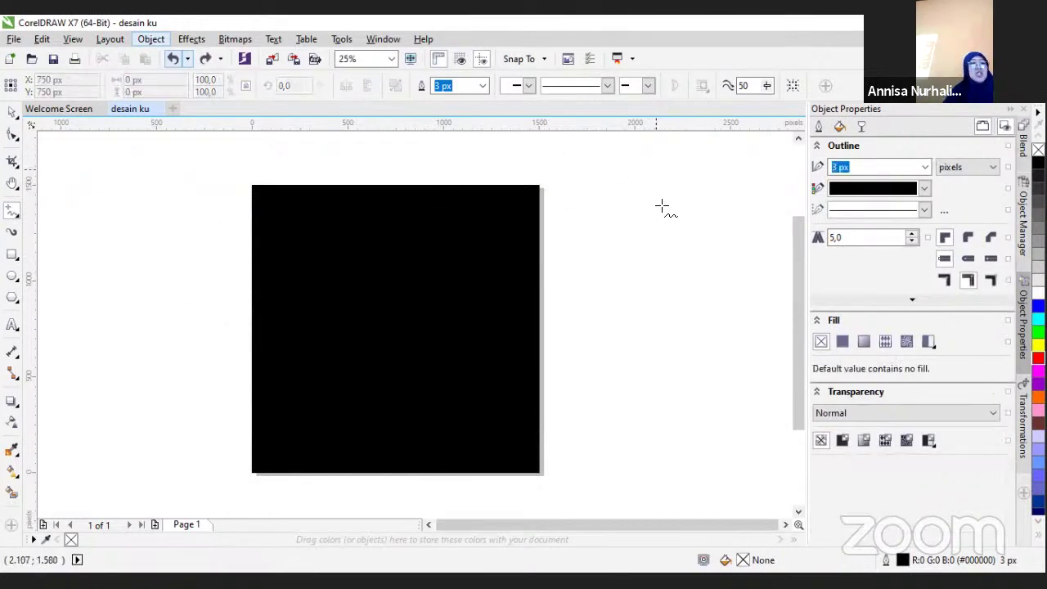
Draw a closed freehand shape about 1,108 × 657 px right of the square and move it across to the square's left side
mouse_move(592, 231)
left_mouse_down()
mouse_move(629, 240)
mouse_move(659, 288)
mouse_move(737, 301)
mouse_move(787, 337)
mouse_move(631, 357)
mouse_move(591, 338)
mouse_move(582, 274)
mouse_move(605, 231)
left_mouse_up()
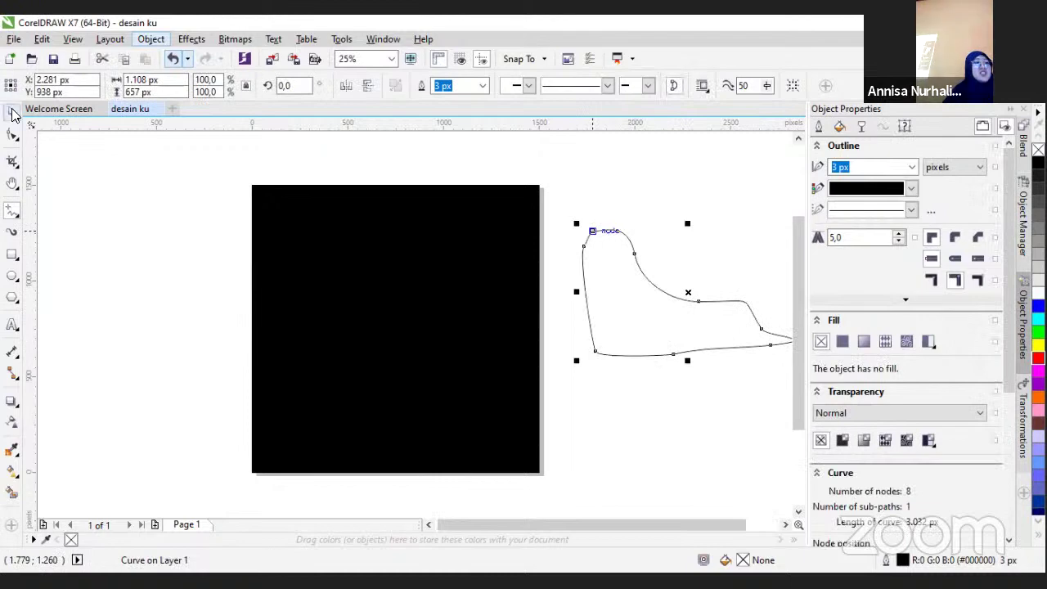
key("space")
mouse_move(576, 292)
left_mouse_down()
mouse_move(182, 327)
mouse_move(107, 323)
left_mouse_up()
Change the page-sized square's uniform fill to white (#FFFFFF)
left_click(398, 350)
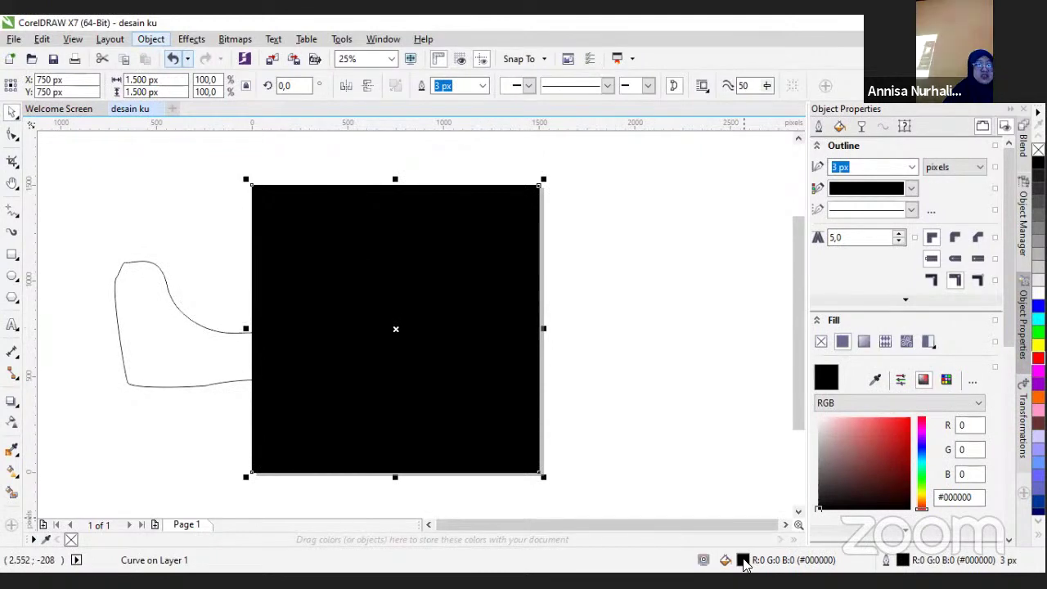
key("shift+F11")
left_click(257, 225)
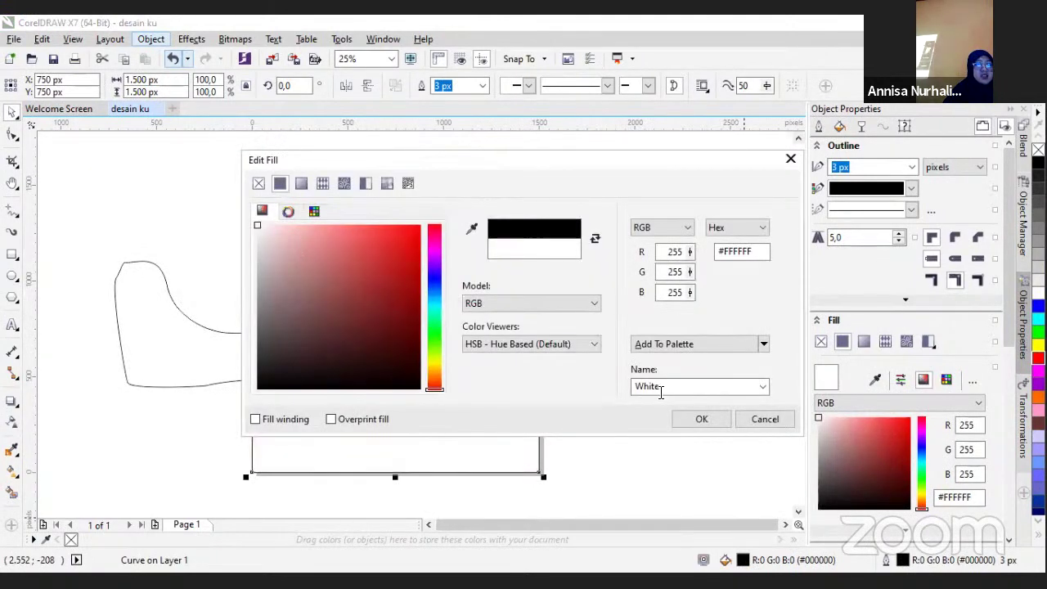
left_click(701, 419)
Undo the accidental move of the square and place the freehand shape across its left edge at about X 85, Y 579 px
left_click_drag(145, 363, 175, 344)
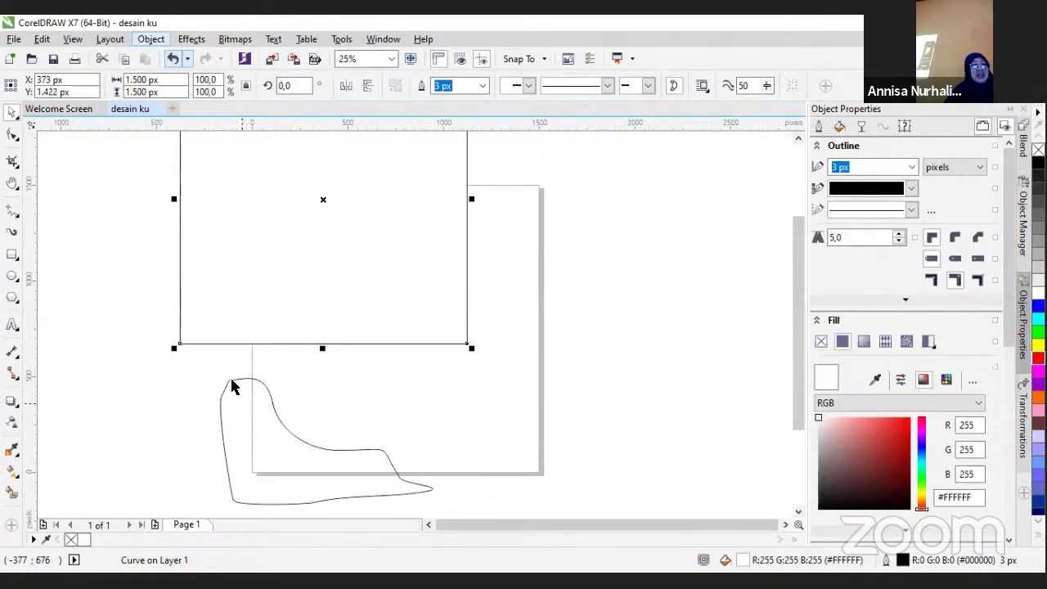
key("ctrl+z")
left_click_drag(241, 439, 174, 350)
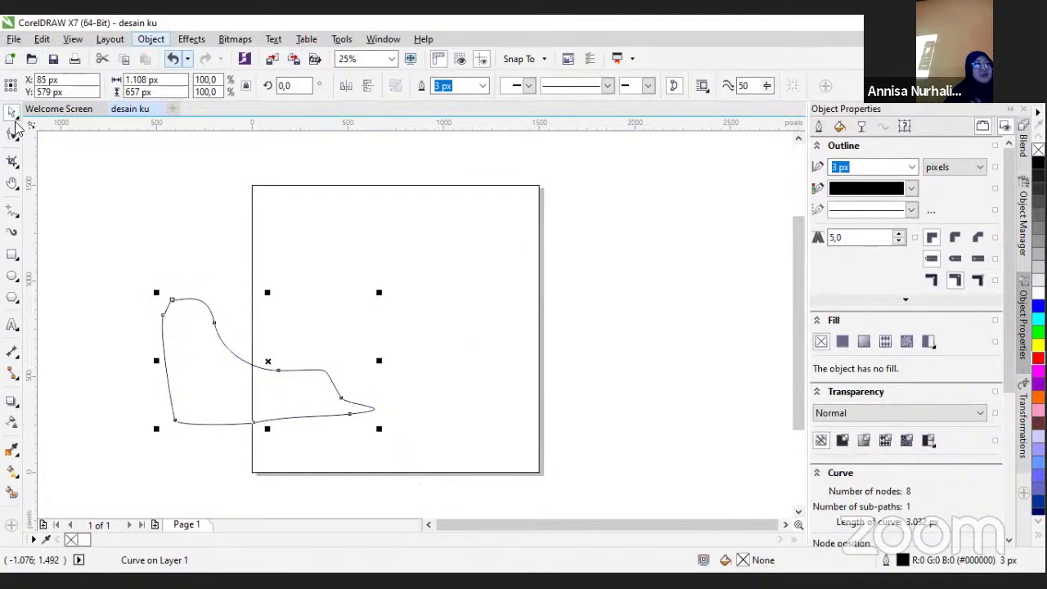
Round the upper-left corner of the freehand shape by adjusting its nodes and curve handles with the Shape tool
left_click(13, 137)
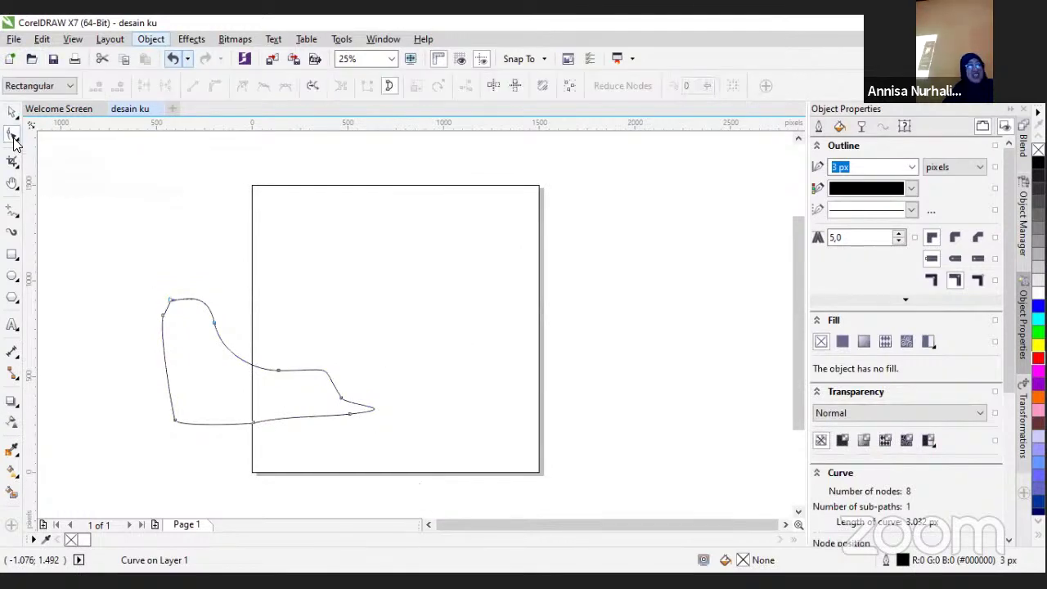
scroll(188, 309, "up", 1)
left_click(155, 293)
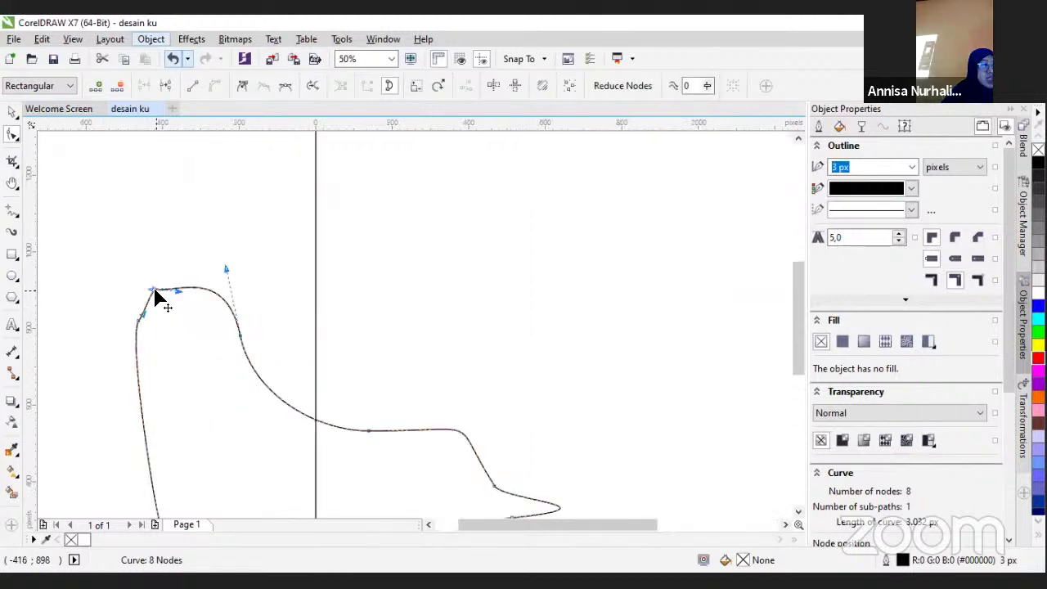
mouse_move(148, 292)
left_mouse_down()
mouse_move(133, 292)
mouse_move(169, 291)
mouse_move(140, 316)
mouse_move(135, 289)
left_mouse_up()
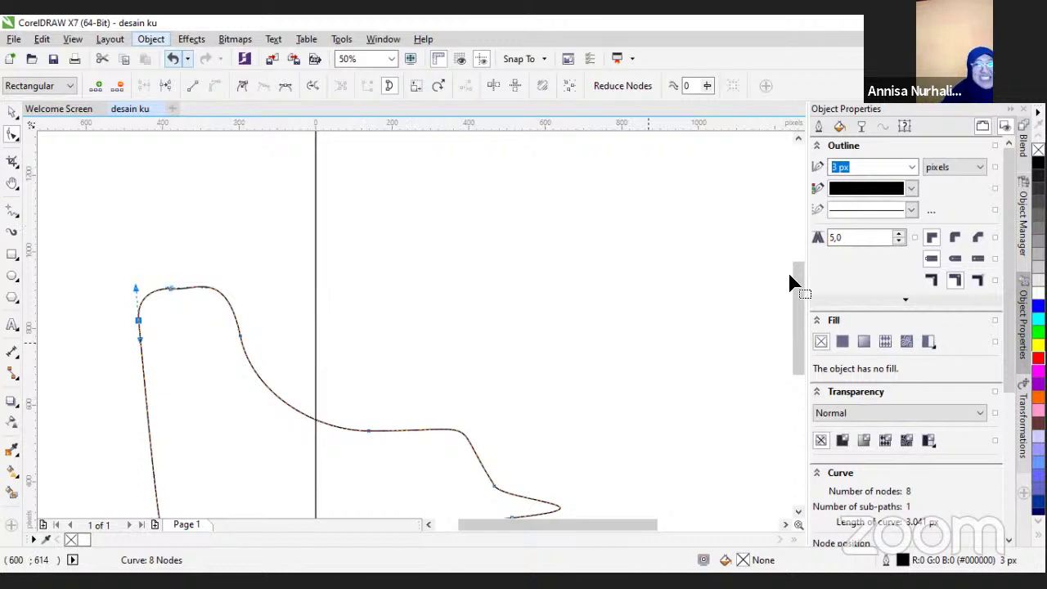
Reshape the freehand shape's upper edge by arching the middle curve, moving the toe node outwards and slightly lowering the slope node
left_click_drag(374, 430, 368, 432)
left_click(370, 430)
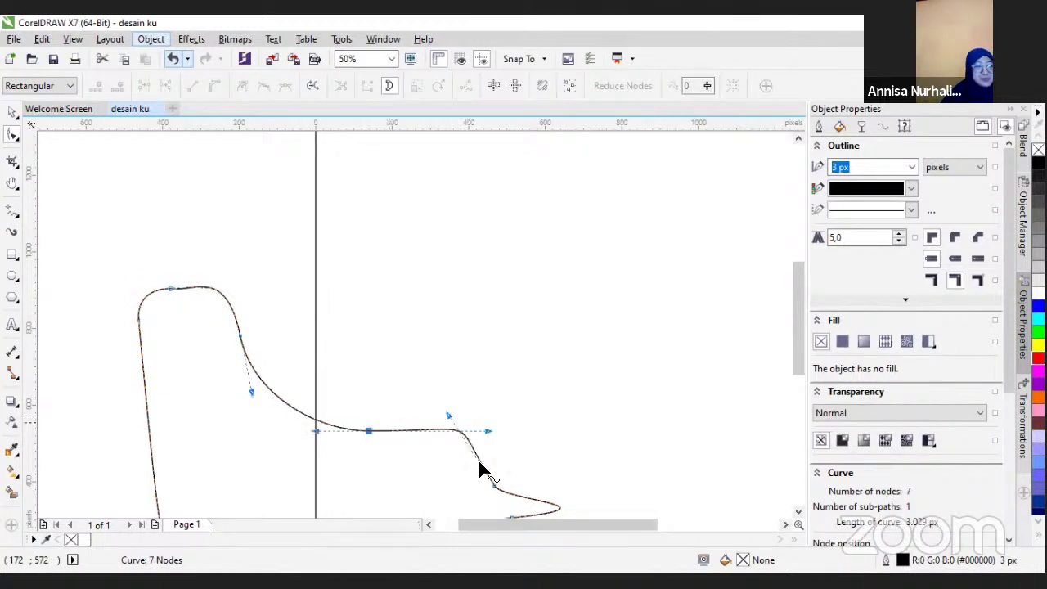
left_click_drag(487, 432, 433, 432)
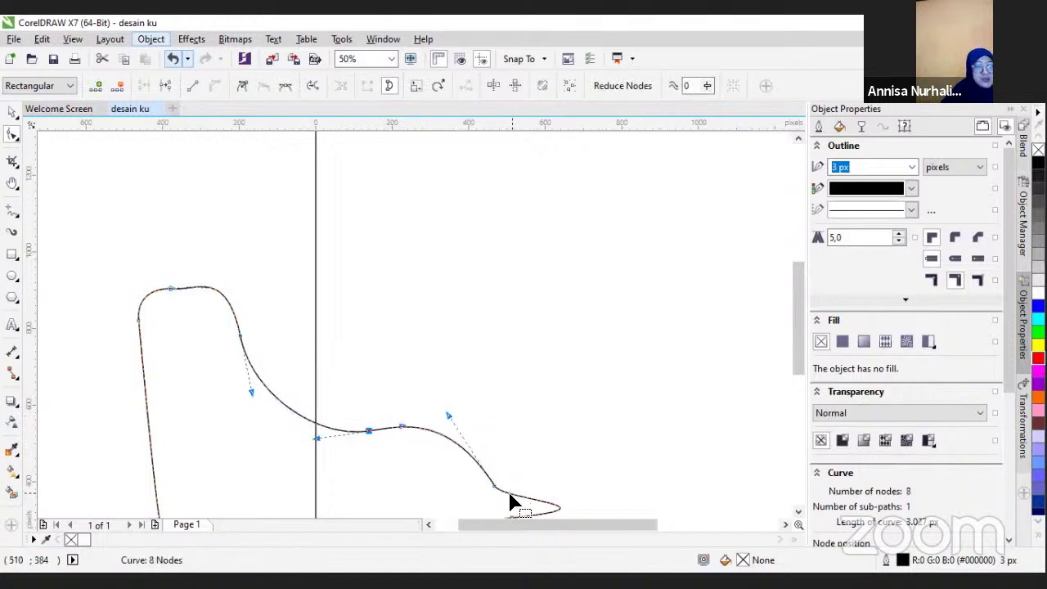
left_click_drag(494, 489, 521, 482)
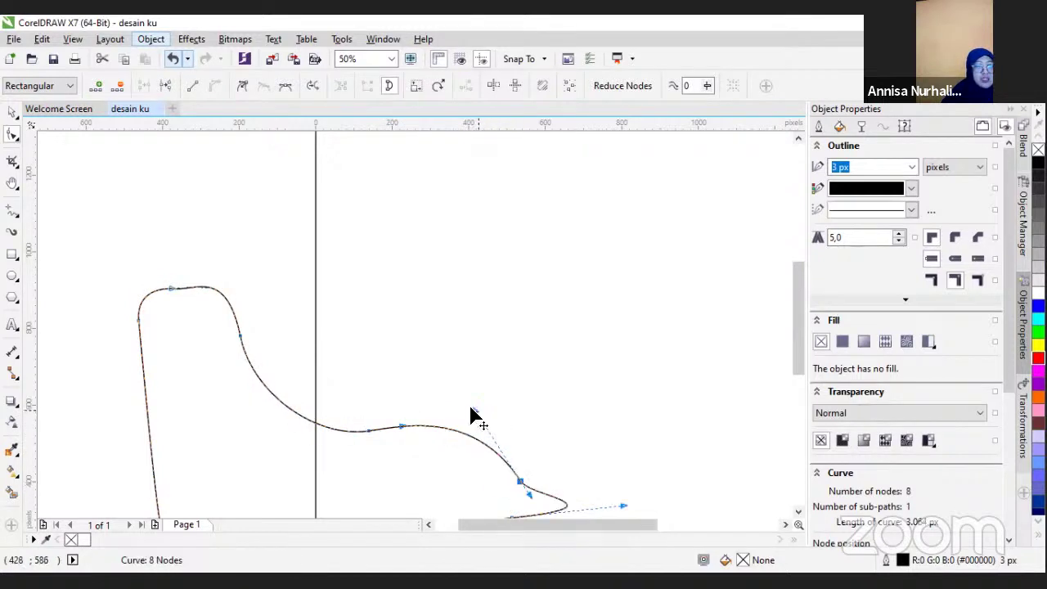
left_click_drag(239, 339, 248, 350)
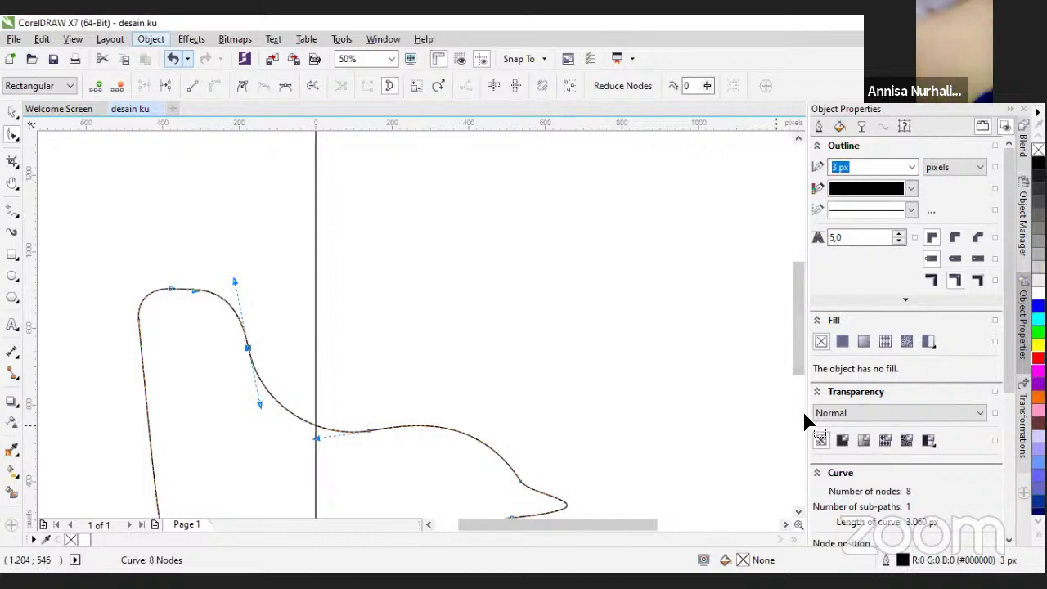
With the Object Properties docker collapsed, move the slope node about 54 px right and 46 px down and shift the adjacent dip node lower right
left_click(1012, 113)
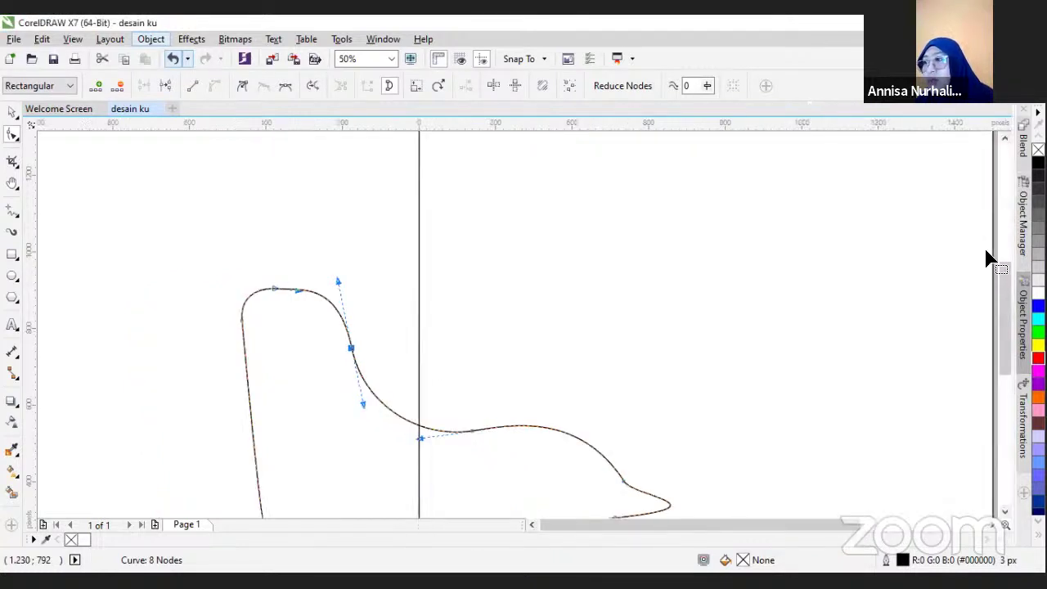
scroll(711, 253, "down", 2)
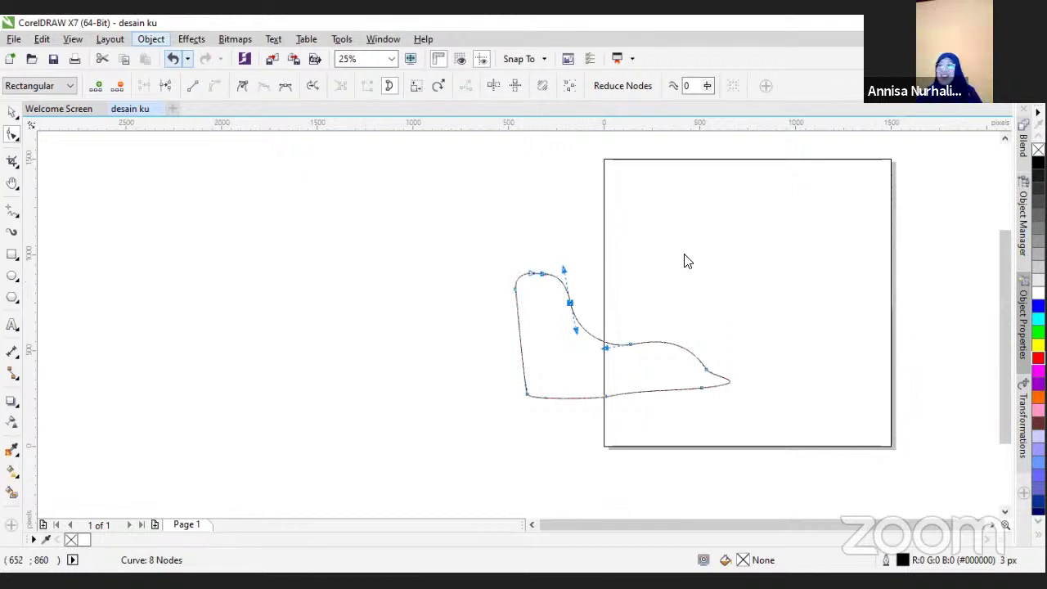
scroll(568, 325, "up", 1)
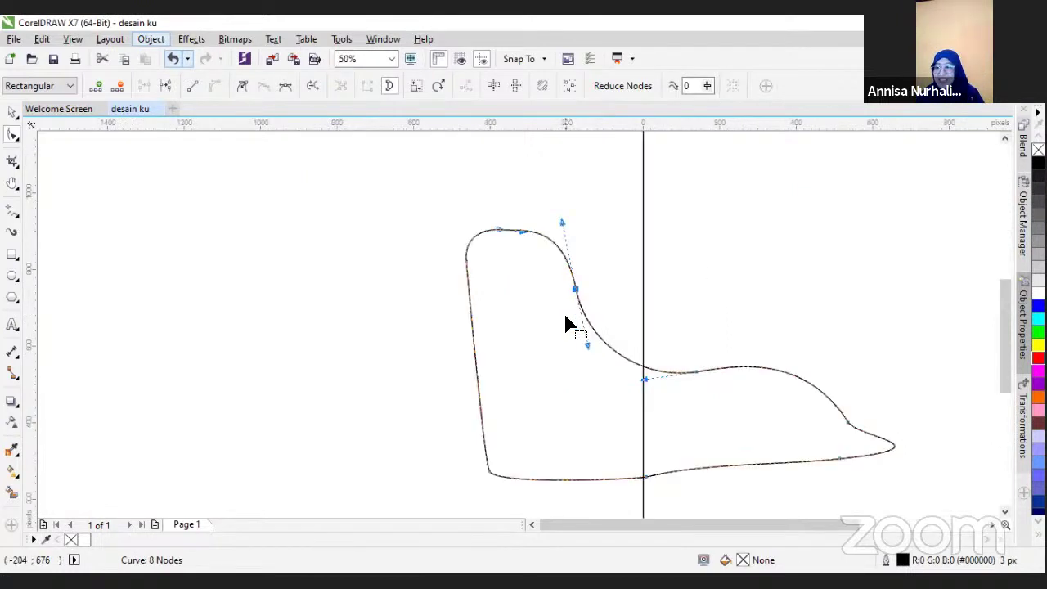
left_click_drag(575, 292, 595, 314)
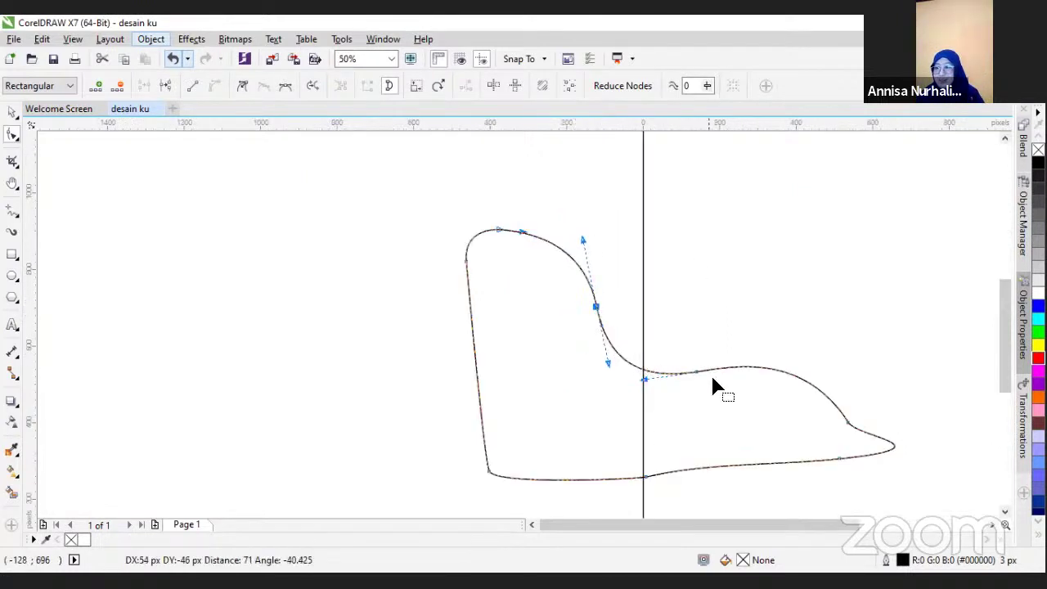
left_click_drag(689, 376, 706, 370)
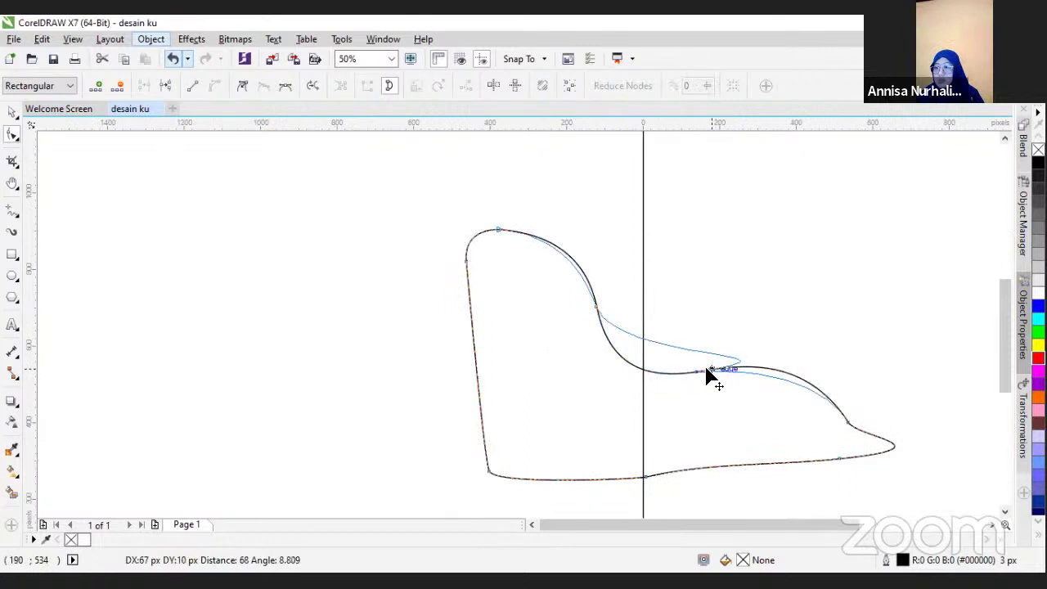
left_click_drag(707, 378, 732, 388)
Smooth the toe by moving its upper node outwards, pulling the dip node back to the left and shortening the long handle at the tip
left_click(845, 426)
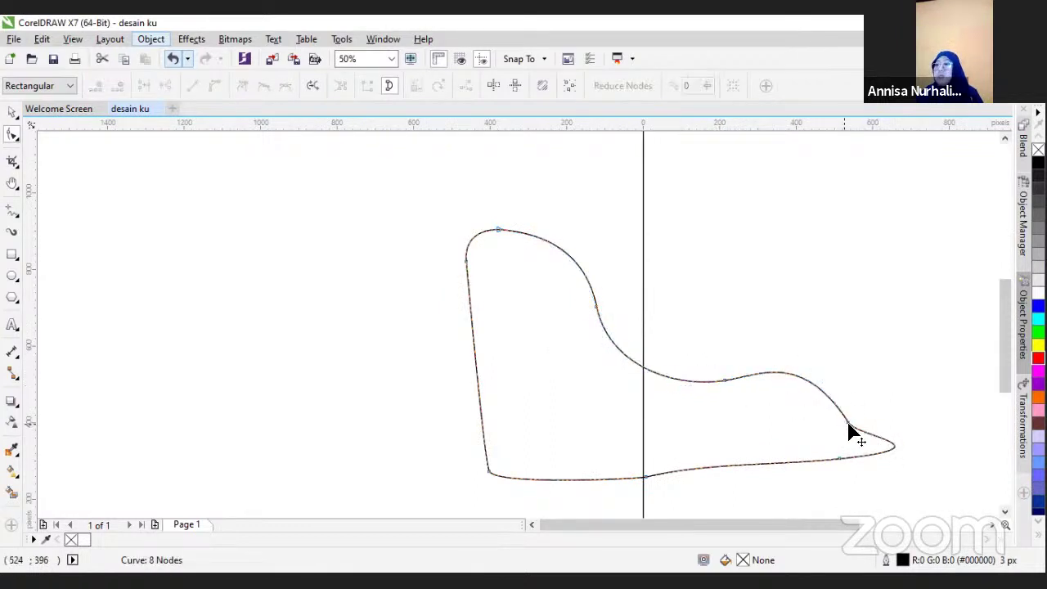
left_click(847, 423)
left_click_drag(849, 424, 867, 420)
left_click_drag(824, 350, 824, 378)
left_click(723, 381)
left_click_drag(711, 384, 702, 375)
left_click(870, 421)
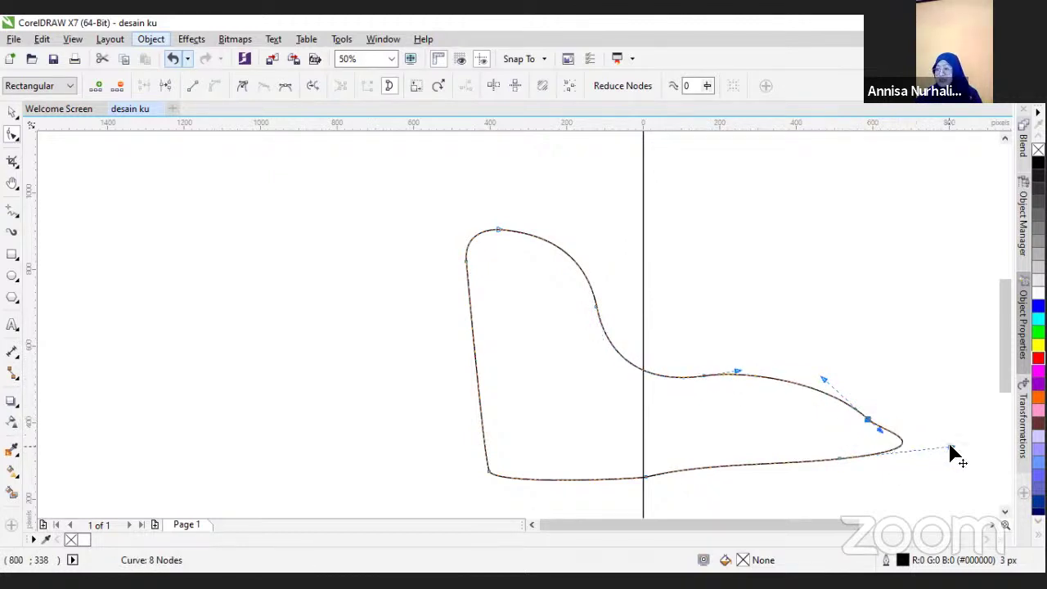
left_click_drag(949, 453, 900, 452)
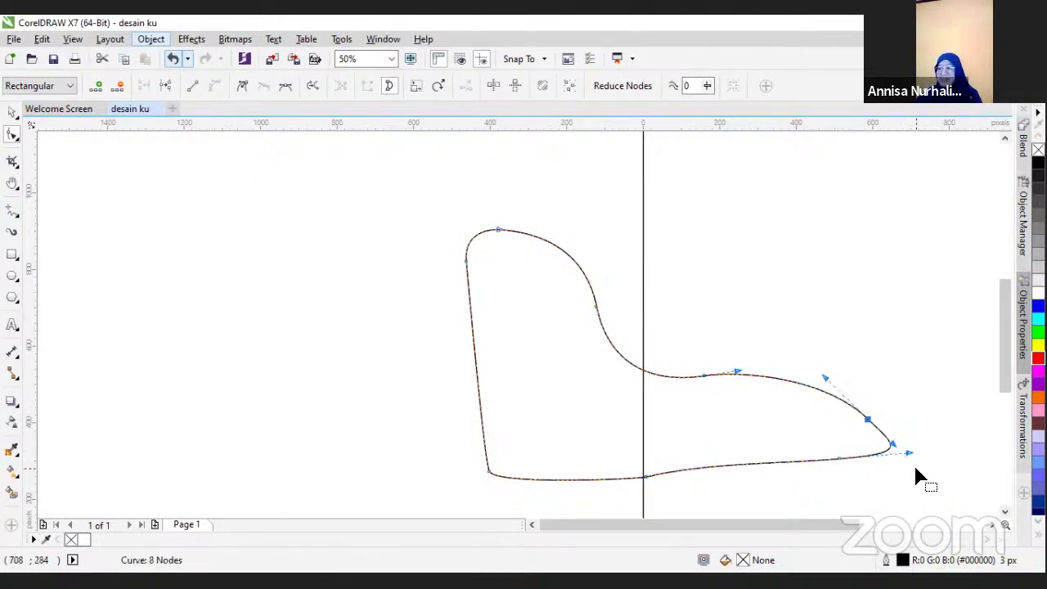
Try converting the segment at the toe's bottom node to a straight line and undo it
left_click(840, 460)
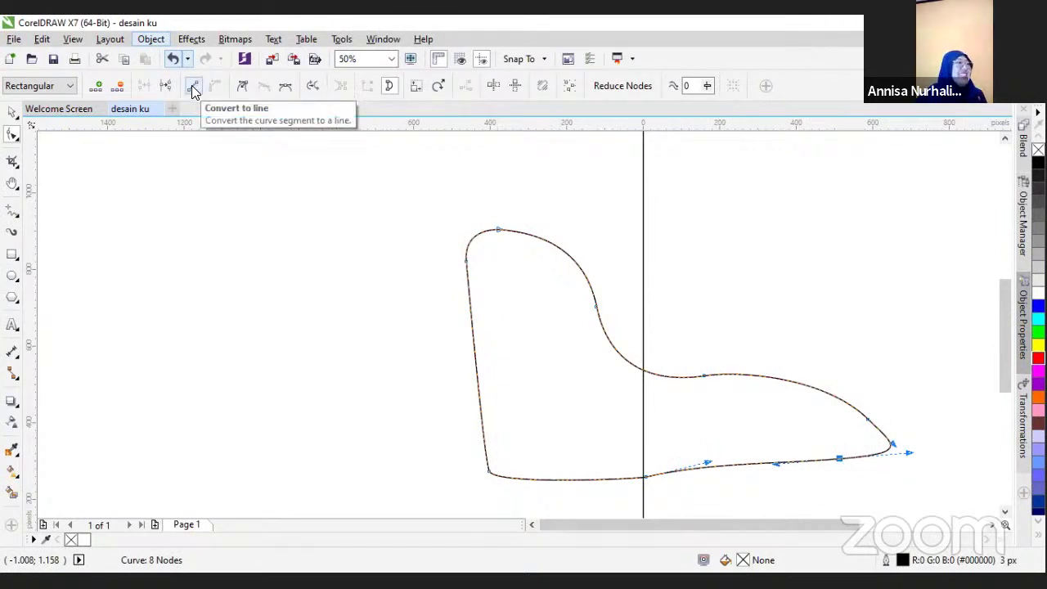
left_click(191, 85)
key("ctrl+z")
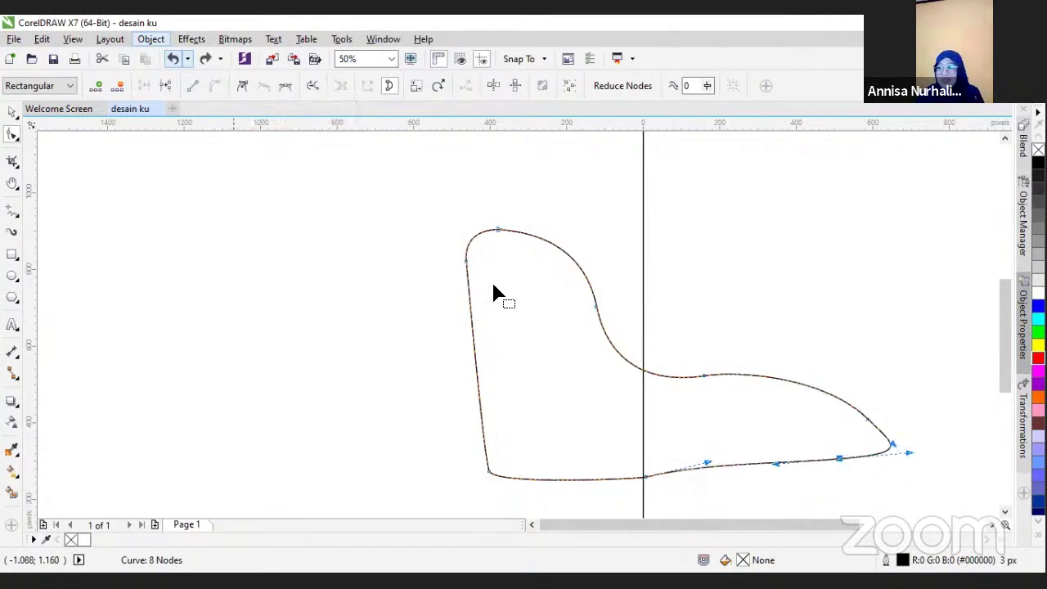
Add a node at the toe's tip and straighten the short segment above it
double_click(883, 451)
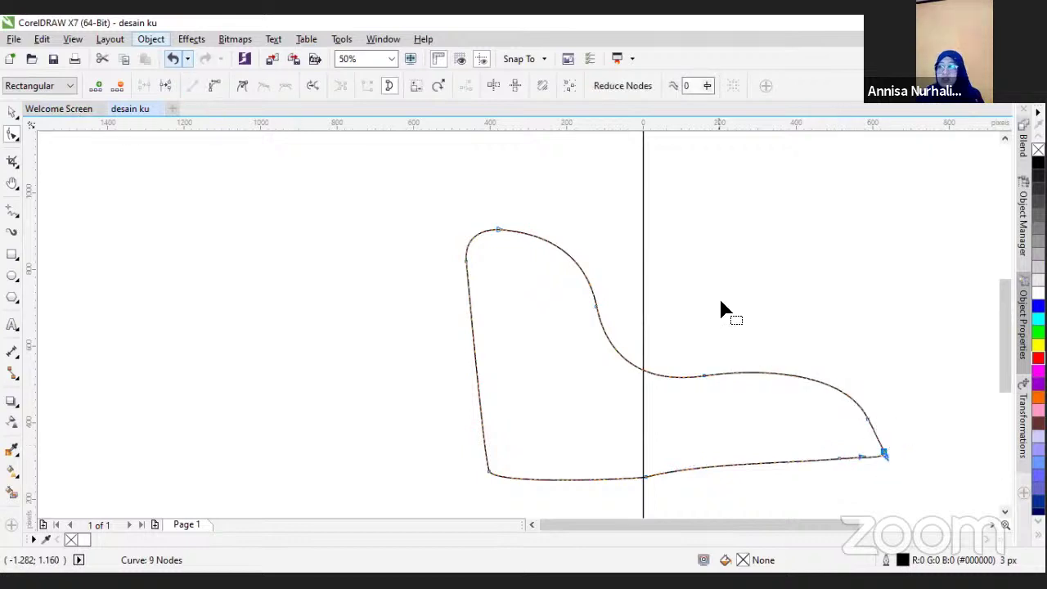
scroll(894, 421, "up", 2)
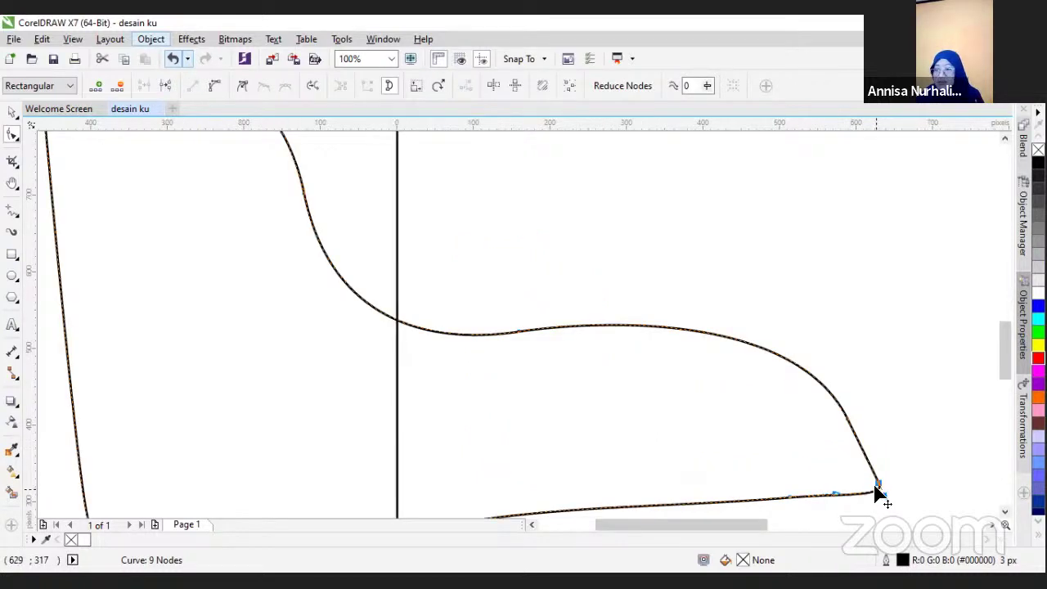
scroll(883, 471, "down", 2)
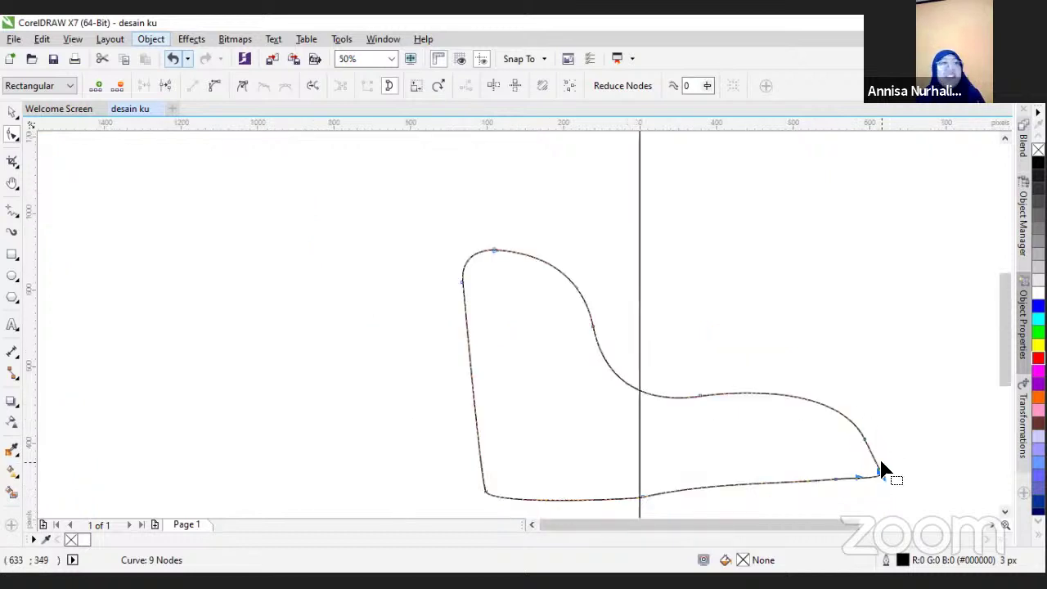
scroll(858, 451, "down", 2)
scroll(792, 424, "down", 1)
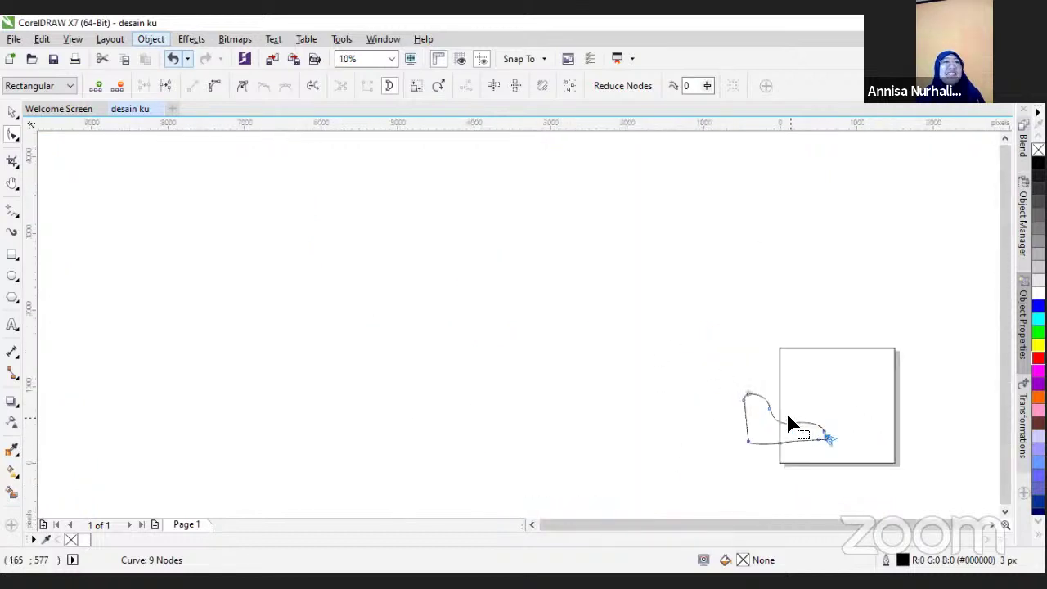
scroll(847, 461, "up", 1)
scroll(810, 435, "up", 1)
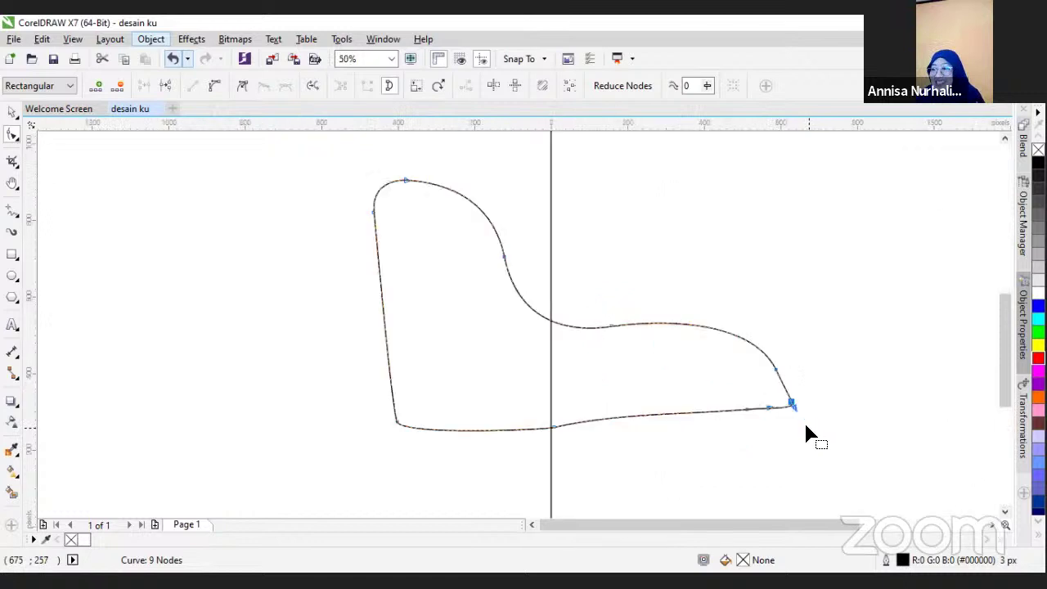
Try adjusting the curve handles at the tip and upper toe nodes, and undo those changes along with the straightened segment
left_click(744, 420)
left_click(746, 417)
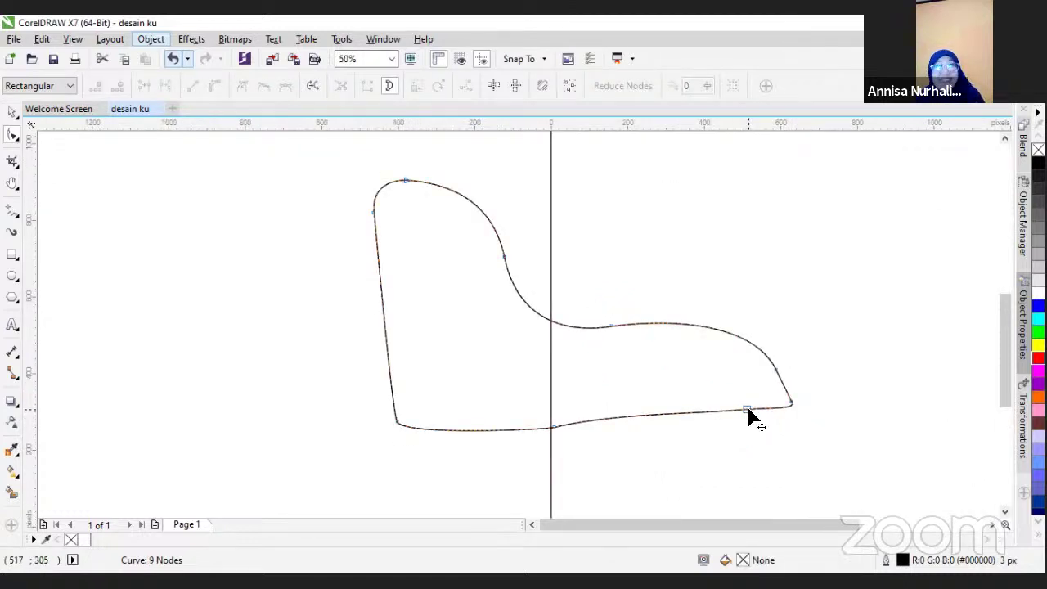
left_click(791, 403)
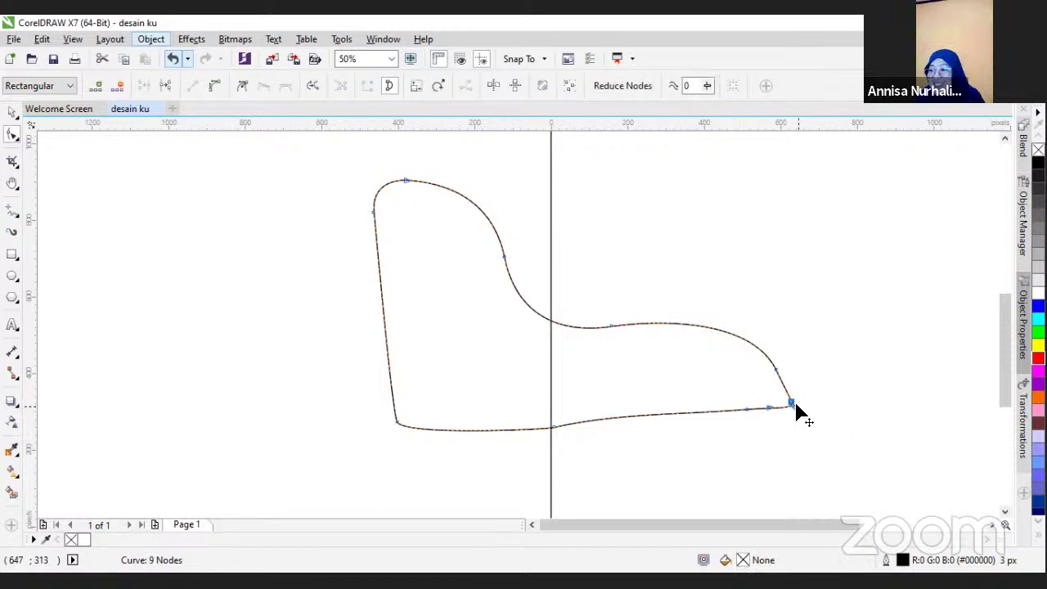
left_click_drag(798, 413, 817, 402)
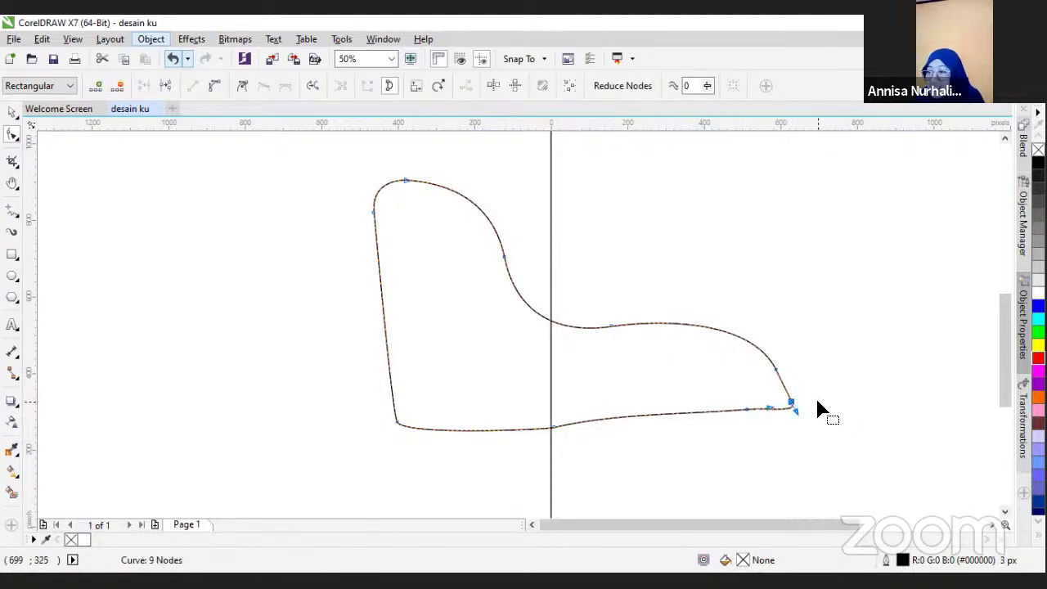
key("ctrl+z")
left_click(775, 370)
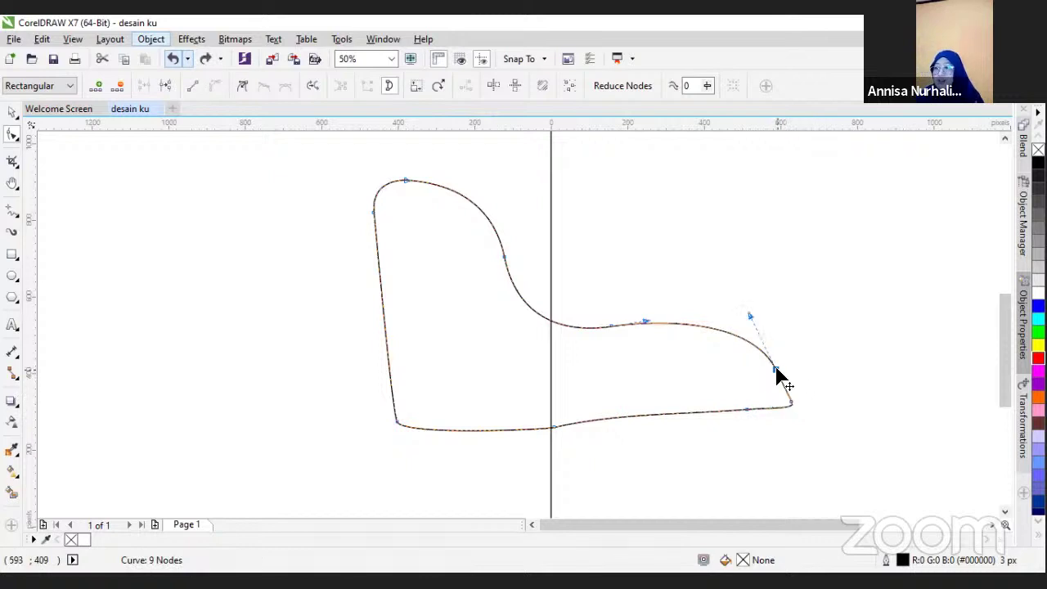
left_click_drag(757, 327, 694, 337)
key("ctrl+z")
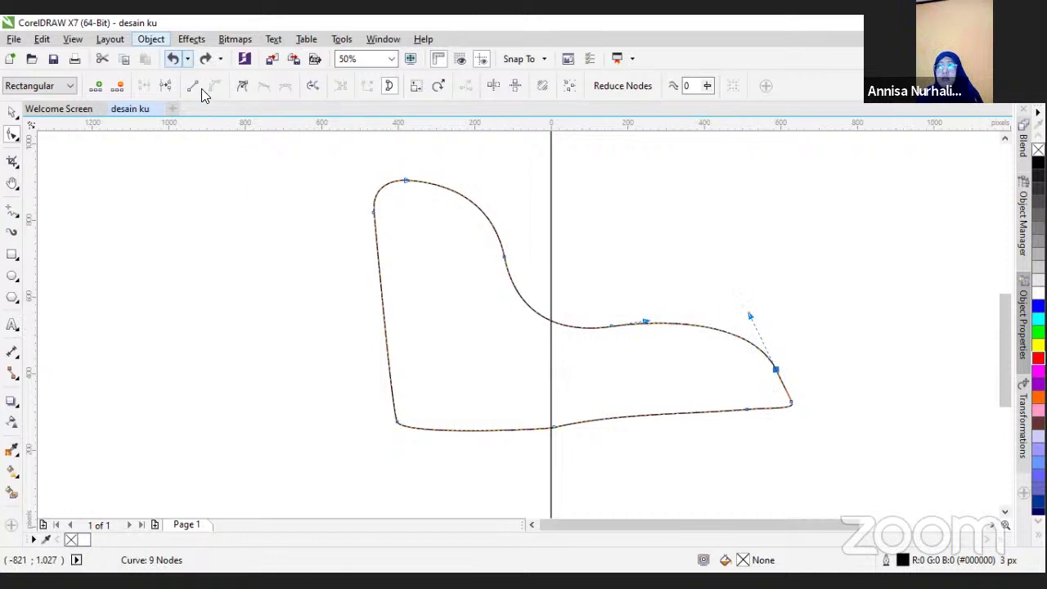
left_click(820, 409)
key("ctrl+z")
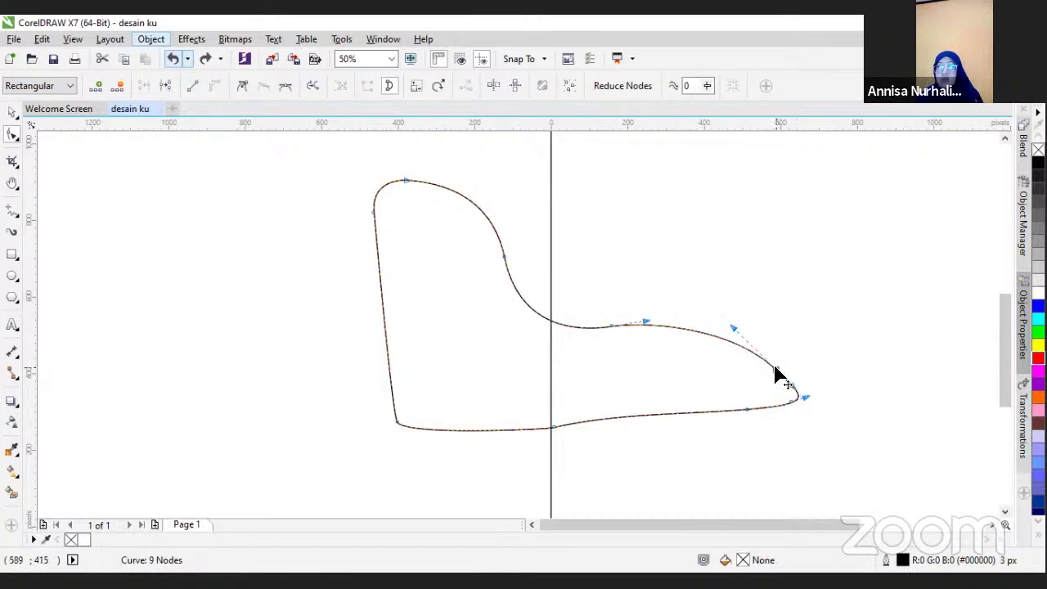
Move the upper toe node about 72 px left and 10 px up and convert the segment between it and the tip to a line
double_click(748, 368)
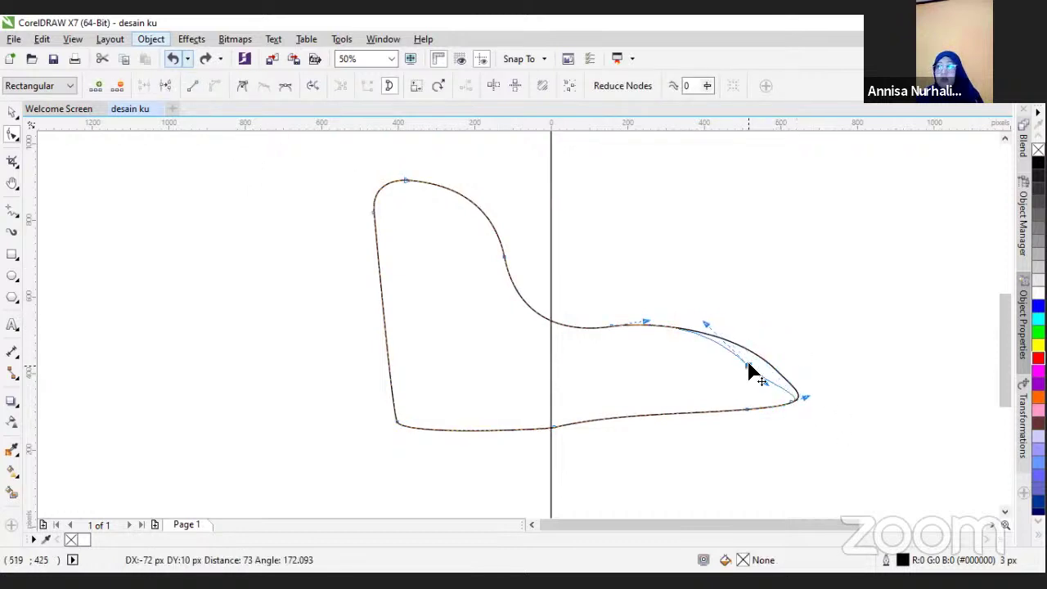
left_click(792, 400)
left_click(192, 85)
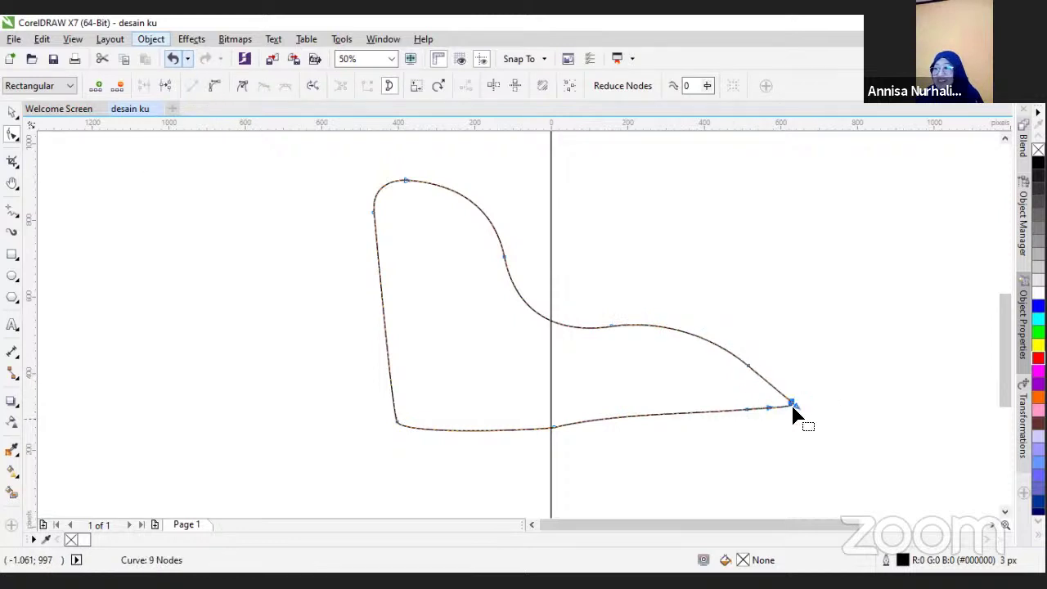
Try editing the tip node and stretching its curve handle outwards, and undo the changes
scroll(791, 415, "up", 3)
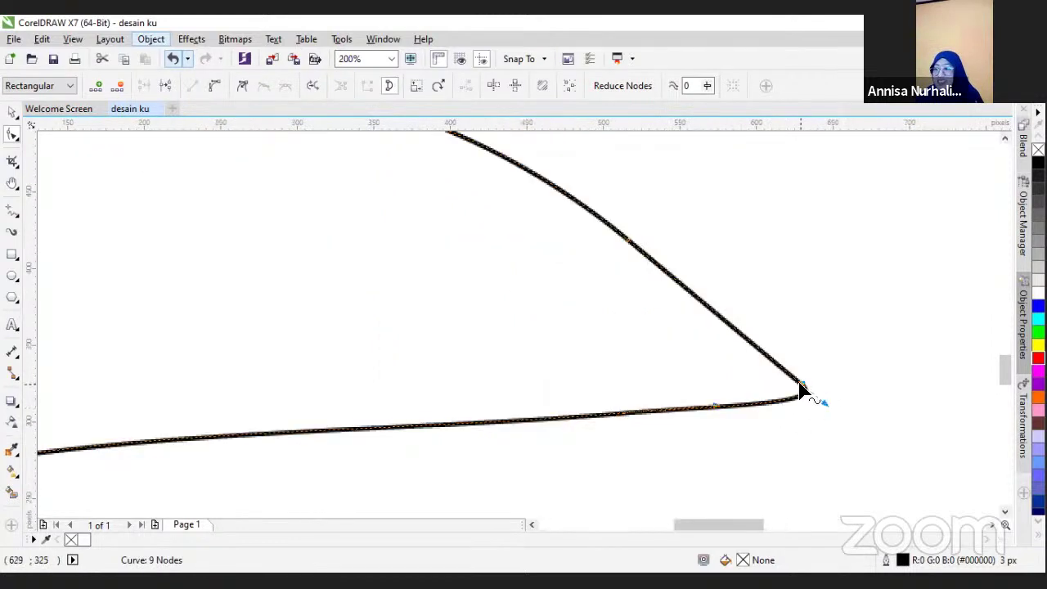
double_click(801, 387)
key("ctrl+z")
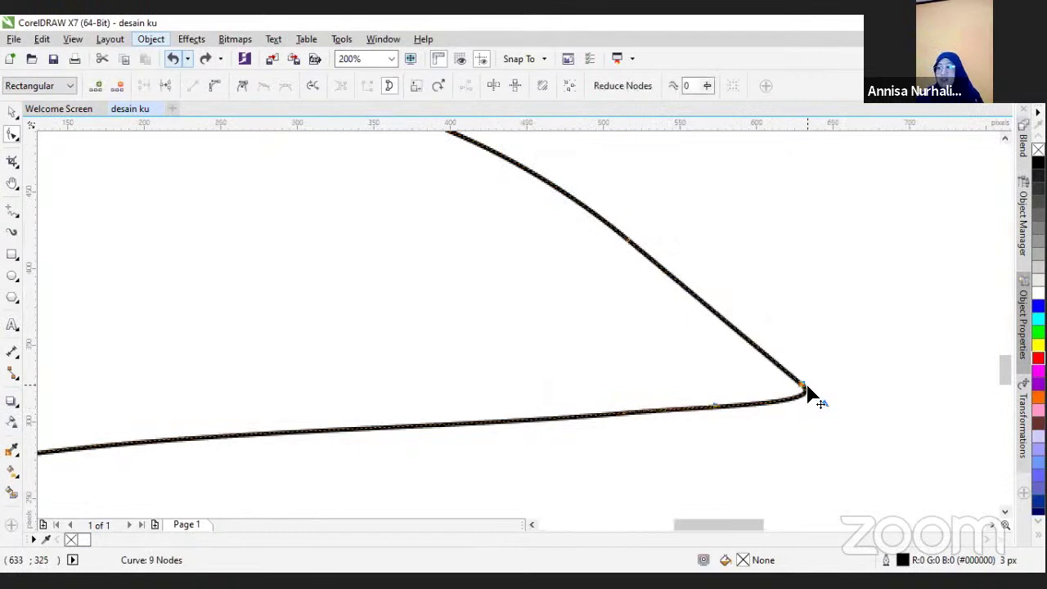
left_click_drag(802, 389, 865, 416)
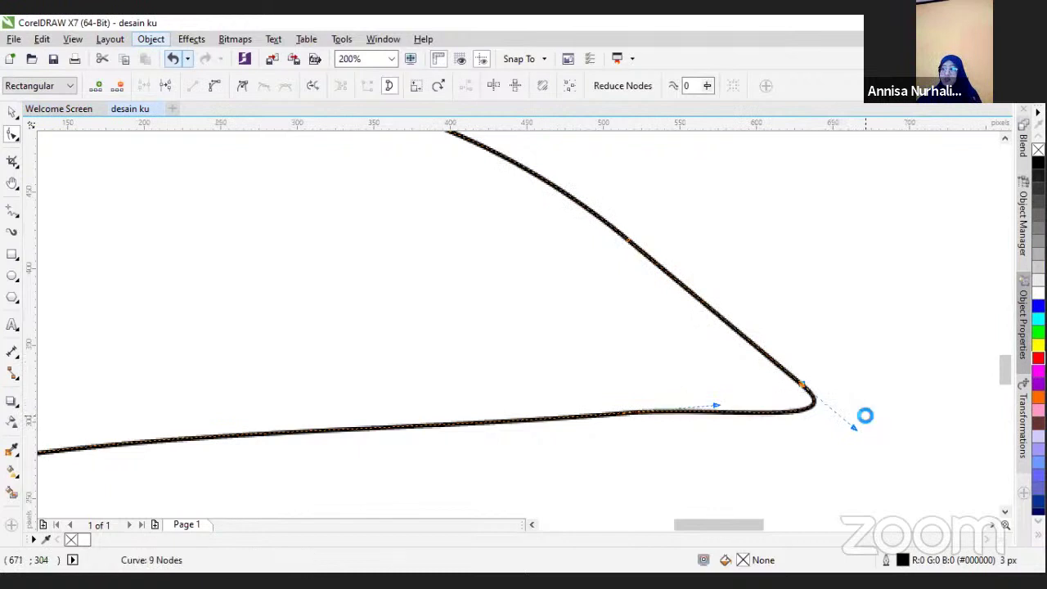
key("ctrl+z")
Straighten the sole segment next to the heel's lower corner node by converting it to a line
scroll(600, 335, "down", 4)
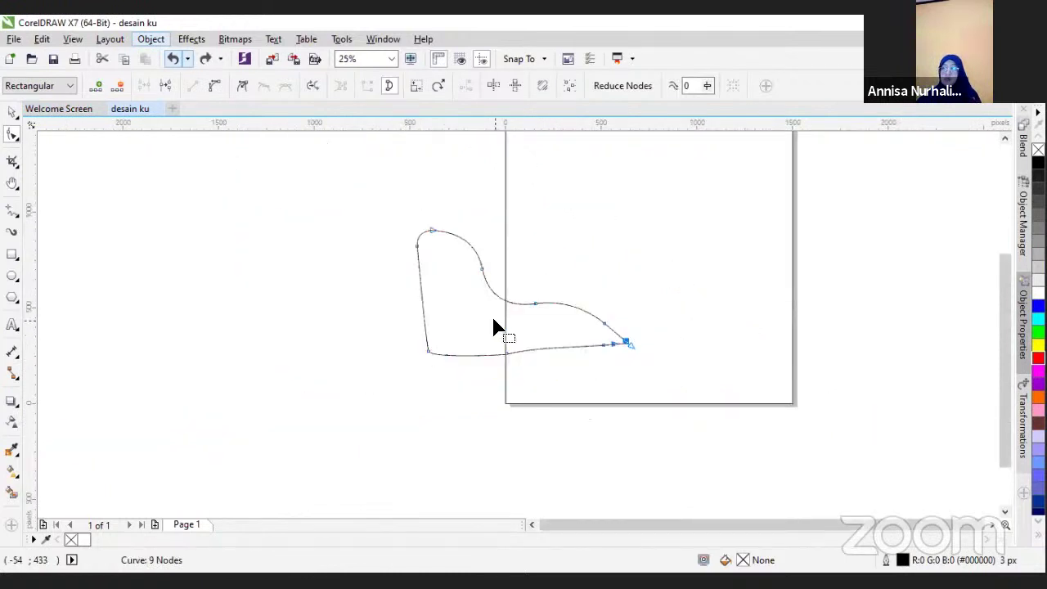
scroll(414, 293, "up", 1)
left_click(441, 413)
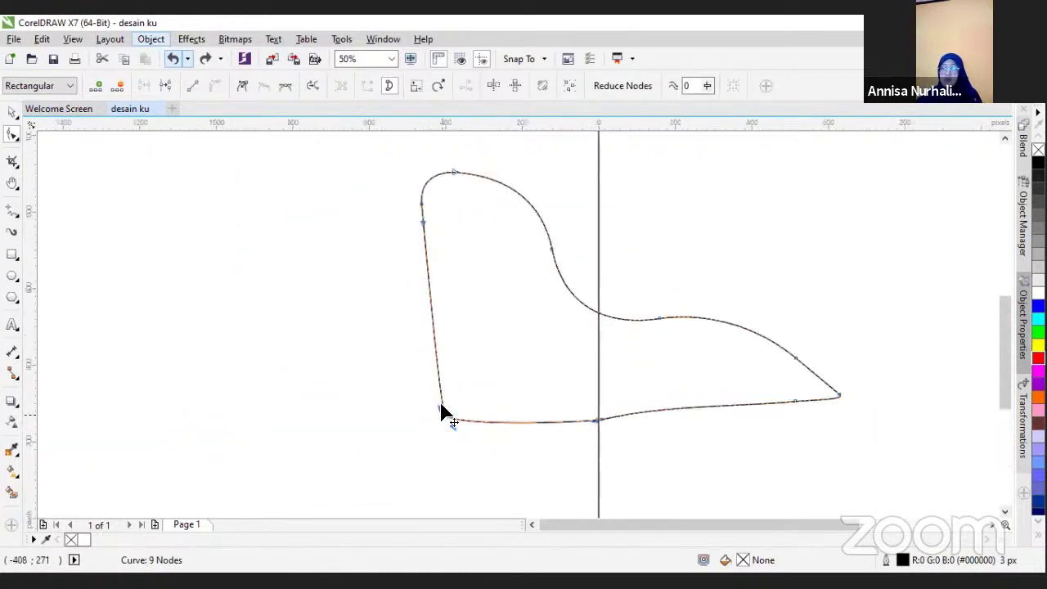
left_click(191, 87)
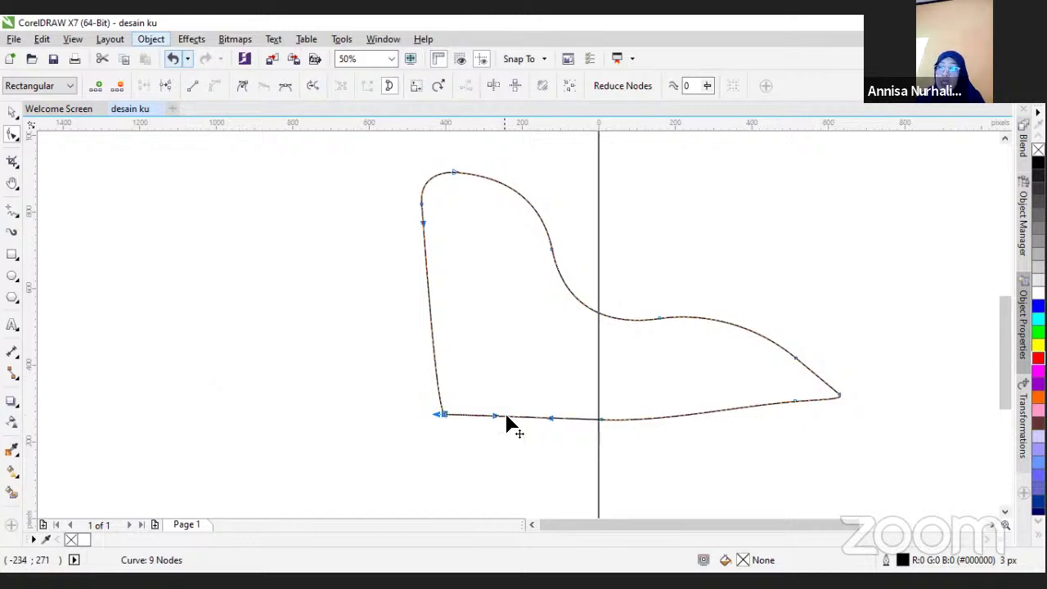
left_click(556, 418)
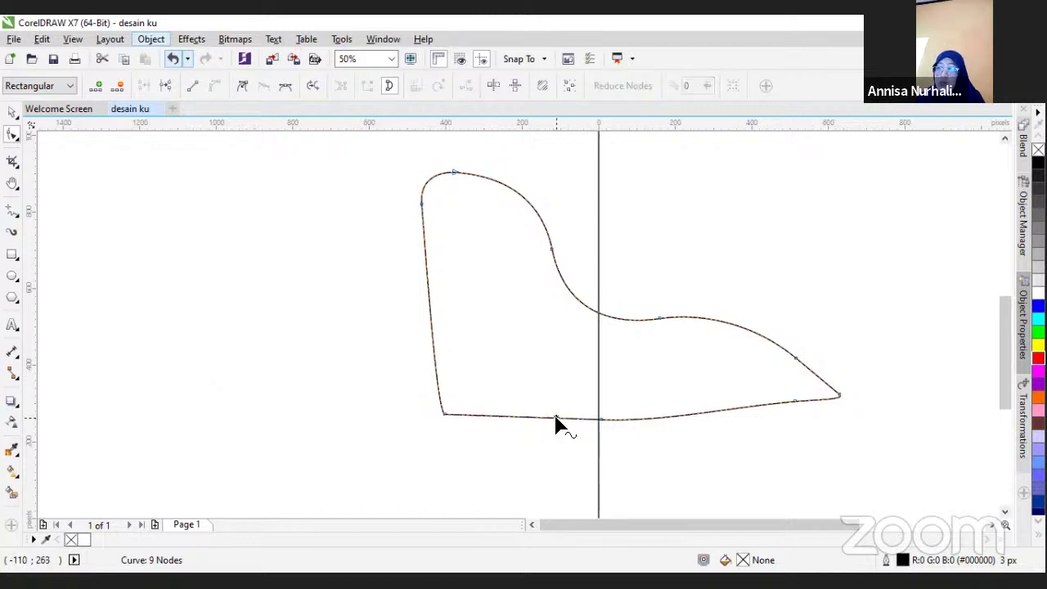
left_click(442, 415)
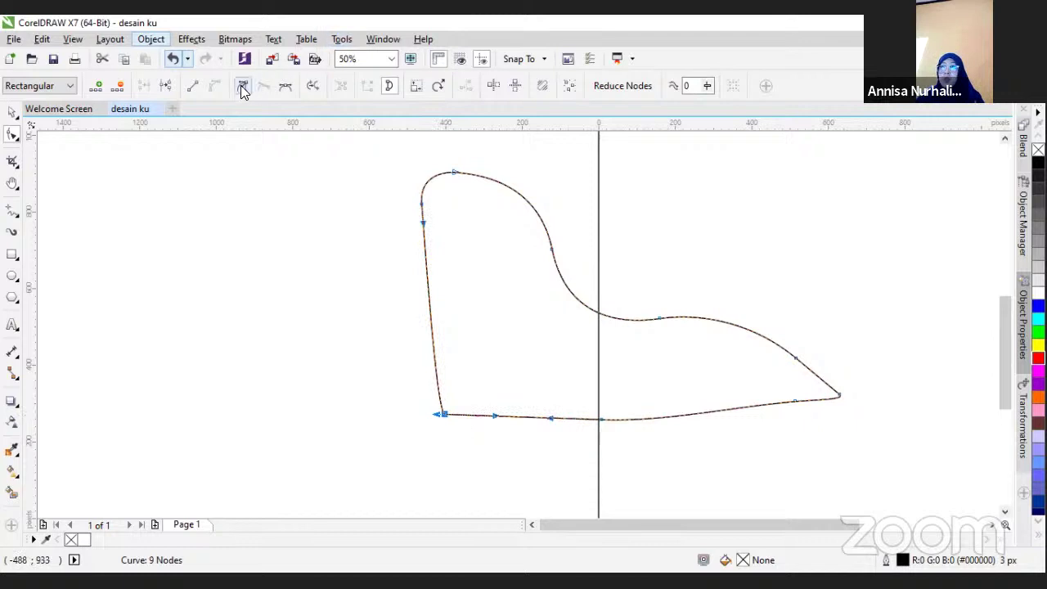
Make the instep node between the ankle and upper toe symmetrical and move it 30 px left and 14 px up
left_click(455, 173)
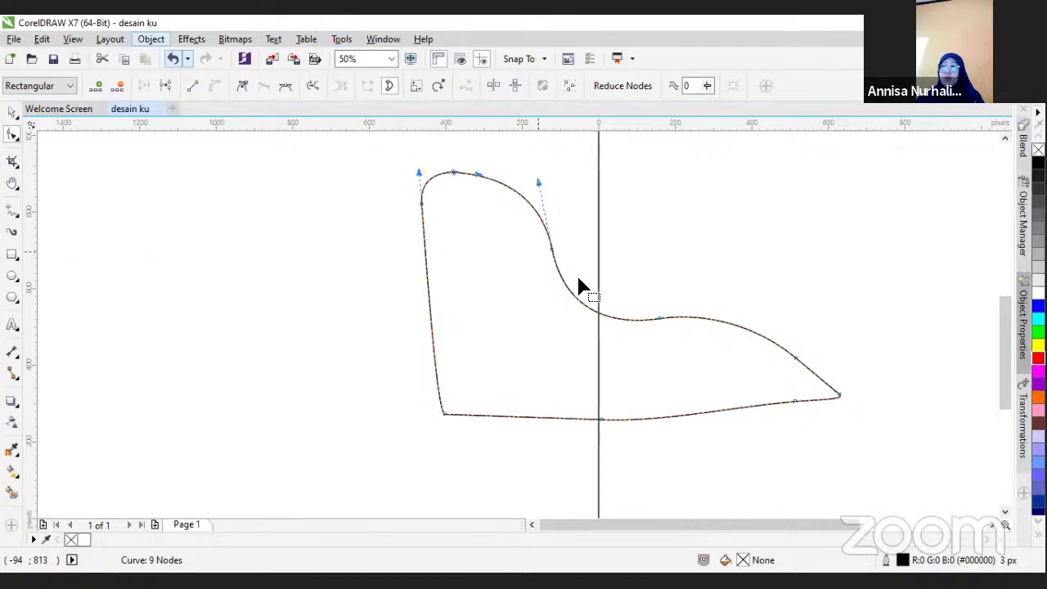
left_click(663, 319)
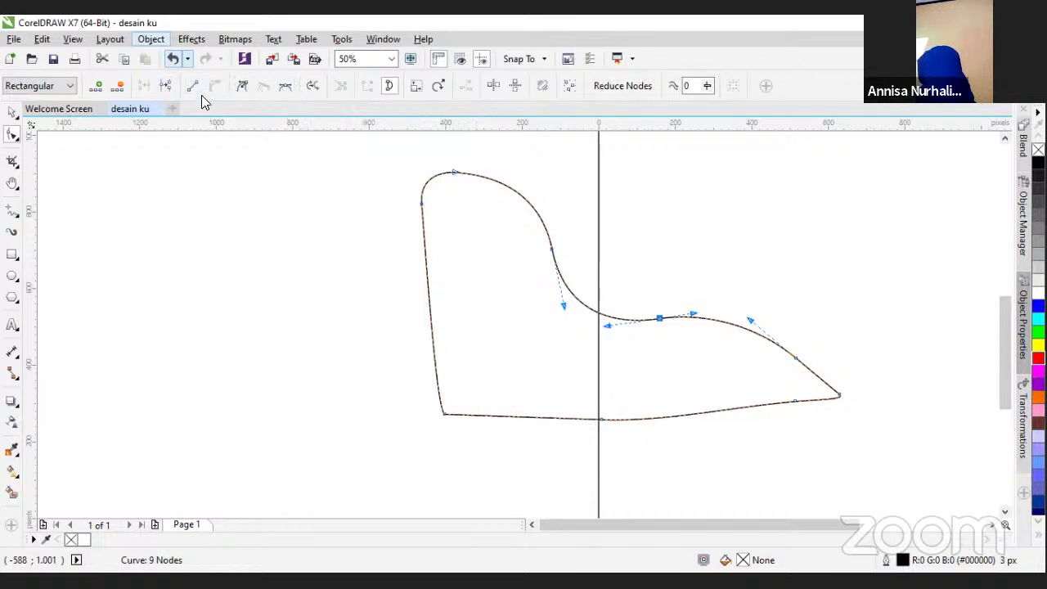
left_click(278, 87)
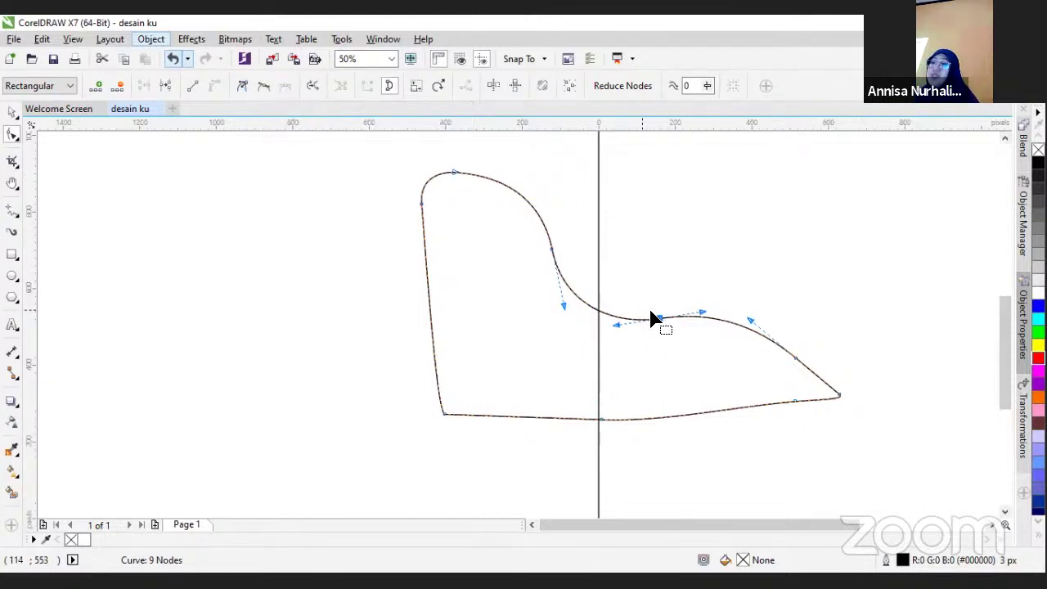
mouse_move(650, 327)
left_mouse_down()
mouse_move(676, 321)
mouse_move(619, 316)
mouse_move(673, 320)
mouse_move(655, 320)
mouse_move(649, 299)
mouse_move(692, 302)
mouse_move(618, 317)
mouse_move(689, 305)
mouse_move(638, 270)
mouse_move(635, 303)
mouse_move(653, 297)
mouse_move(654, 316)
left_mouse_up()
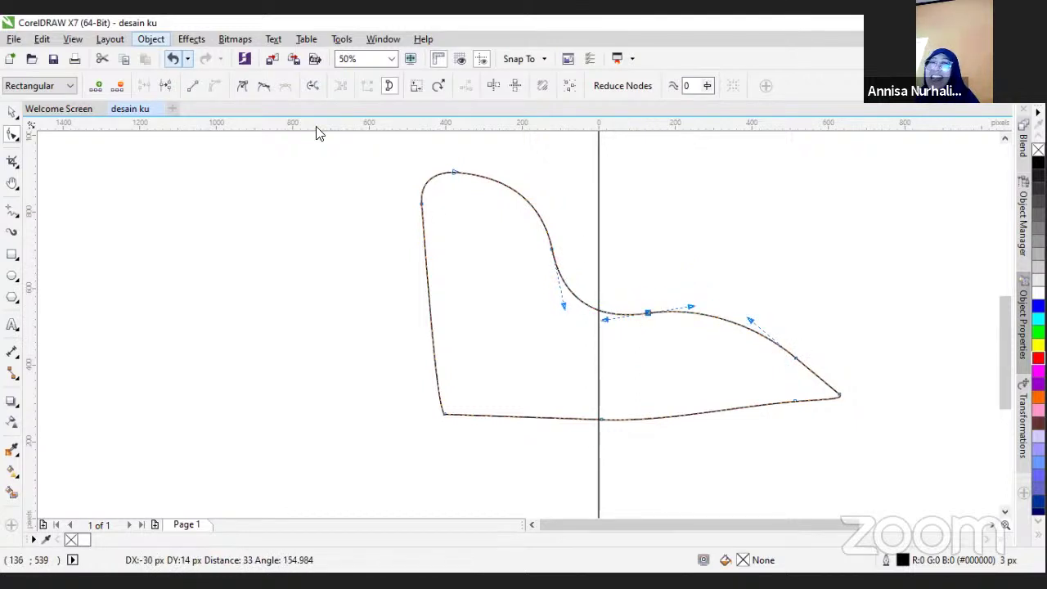
Tilt the instep node's handles down towards the toe as a smooth node, make it symmetrical again and raise it slightly
left_click(263, 87)
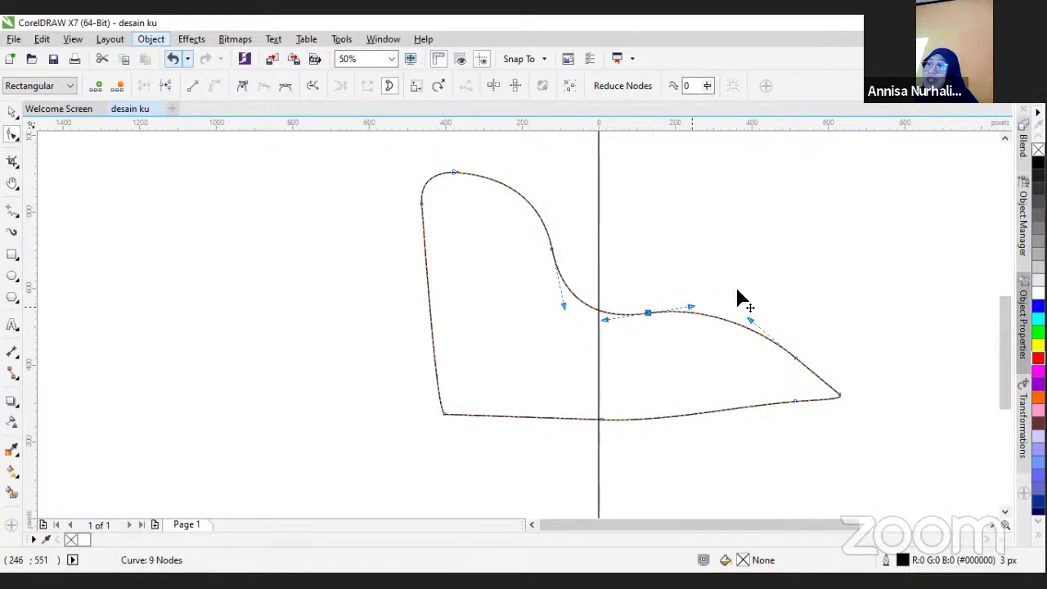
mouse_move(691, 307)
left_mouse_down()
mouse_move(771, 281)
mouse_move(685, 298)
mouse_move(760, 269)
mouse_move(800, 238)
mouse_move(570, 351)
mouse_move(753, 257)
mouse_move(738, 256)
mouse_move(760, 287)
mouse_move(745, 303)
mouse_move(702, 298)
left_mouse_up()
left_click_drag(606, 326, 576, 304)
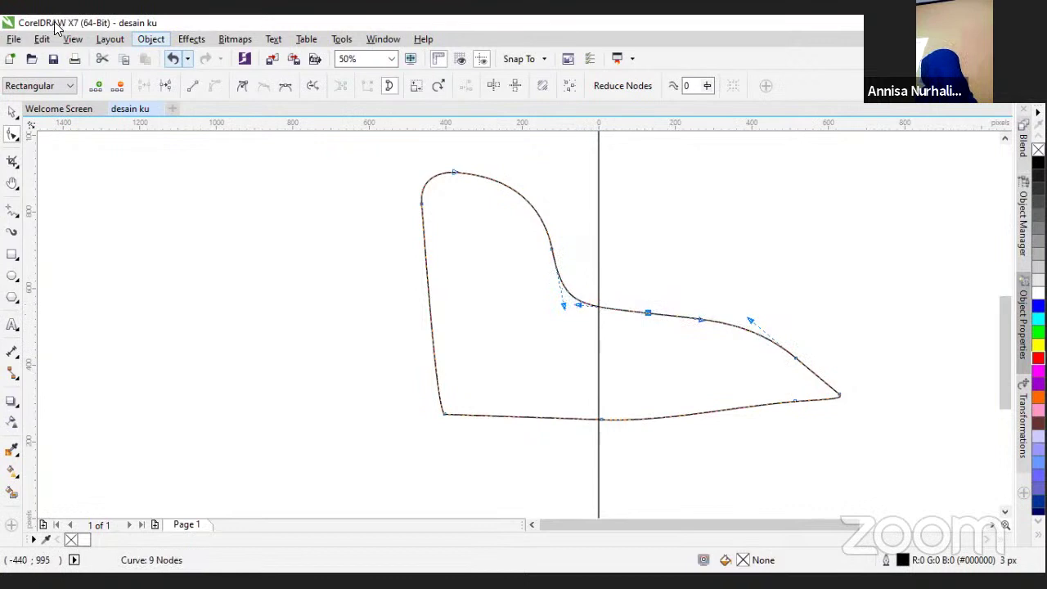
left_click(285, 87)
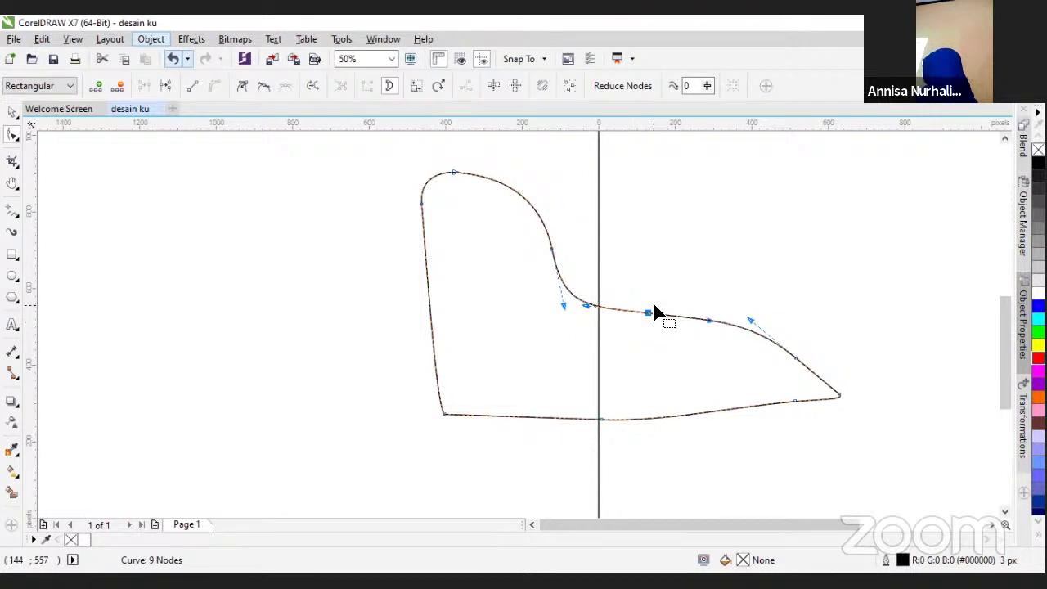
mouse_move(651, 314)
left_mouse_down()
mouse_move(646, 288)
mouse_move(638, 342)
mouse_move(654, 283)
mouse_move(645, 336)
mouse_move(651, 298)
left_mouse_up()
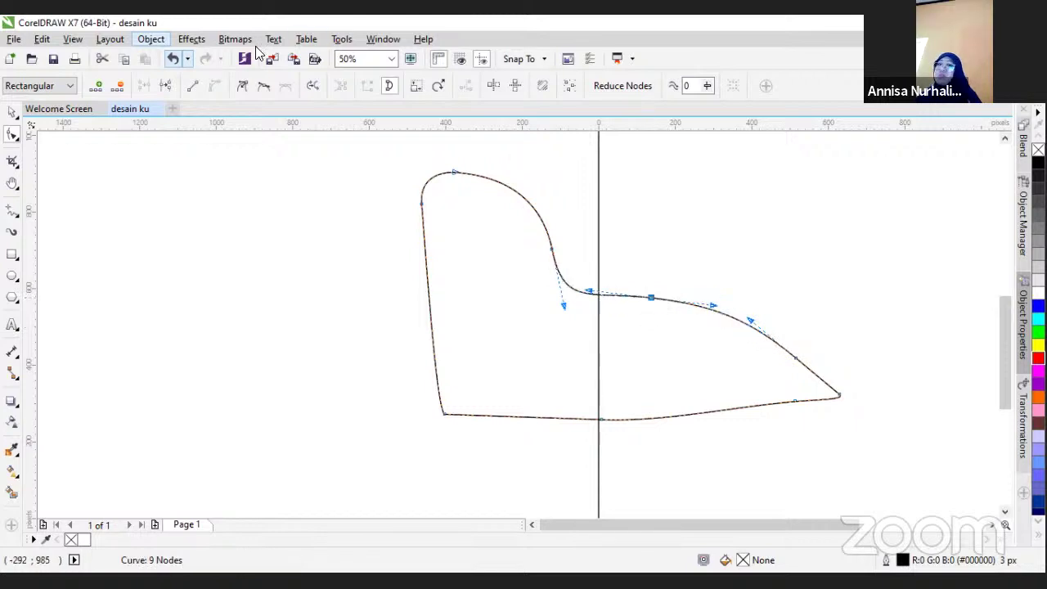
Convert the instep node to a cusp and stretch its toe-side handle outwards and upwards to bulge the upper toe
left_click(243, 86)
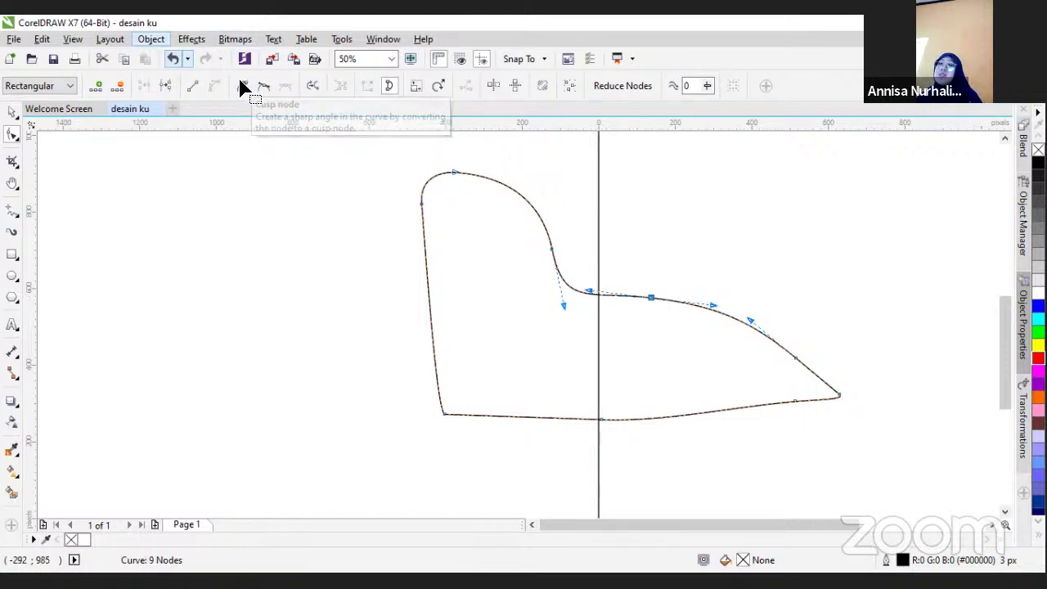
left_click_drag(715, 304, 697, 278)
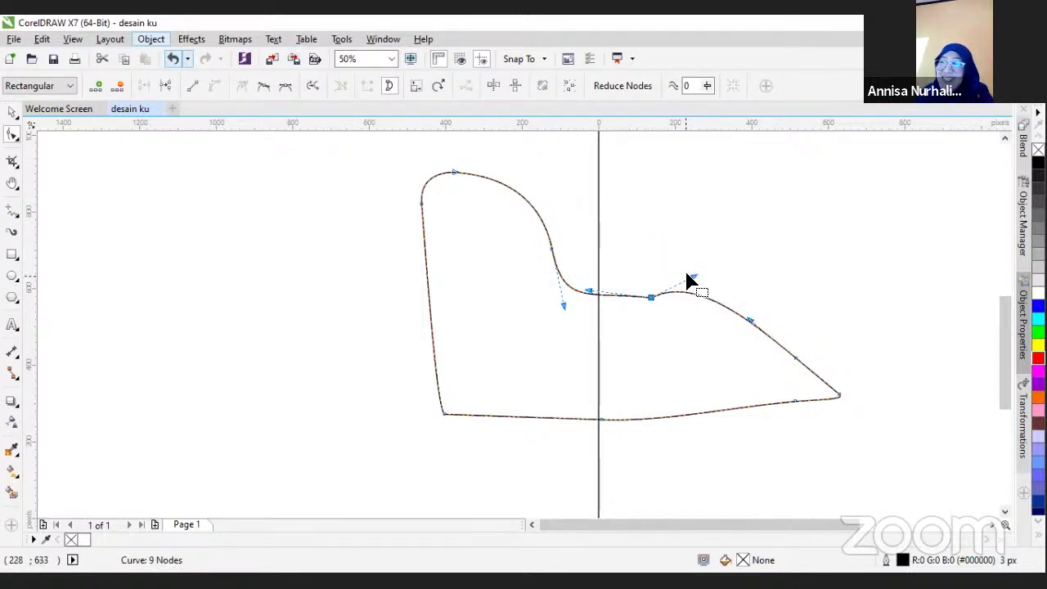
left_click_drag(697, 280, 738, 265)
left_click(654, 306)
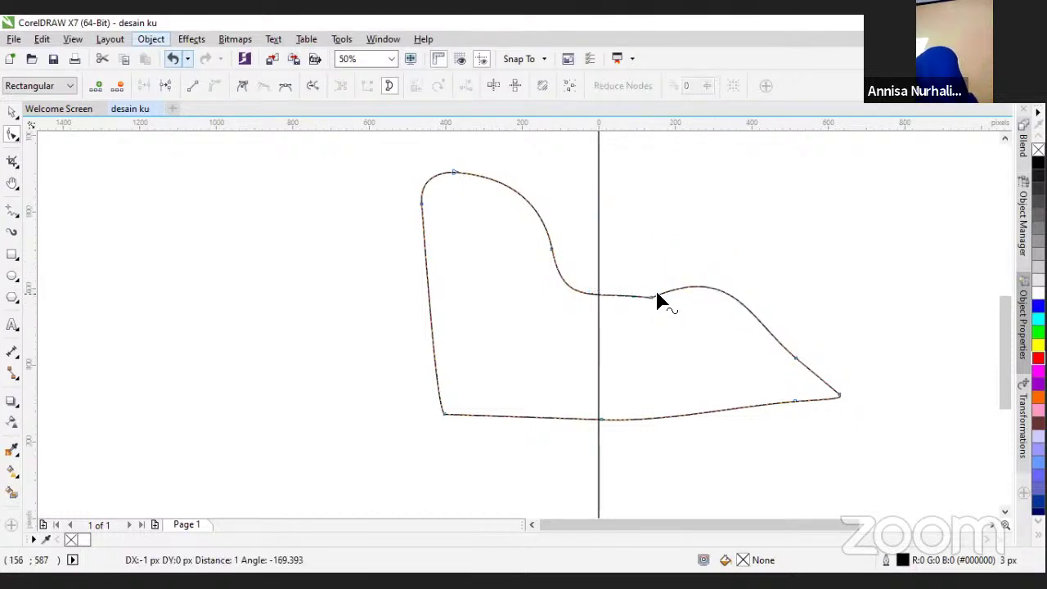
left_click(652, 299)
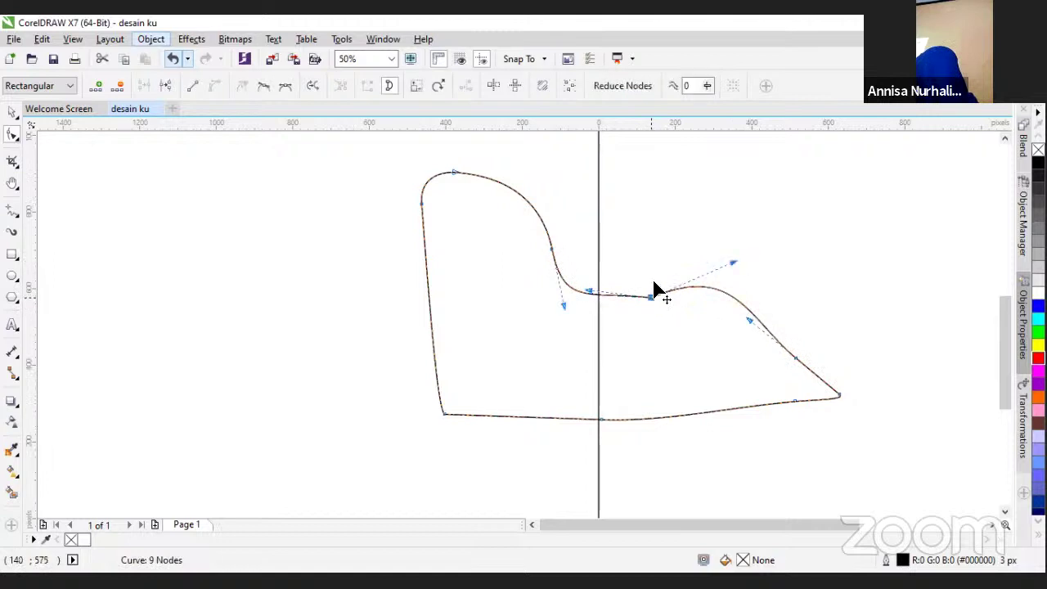
mouse_move(654, 291)
left_mouse_down()
mouse_move(638, 295)
mouse_move(651, 299)
left_mouse_up()
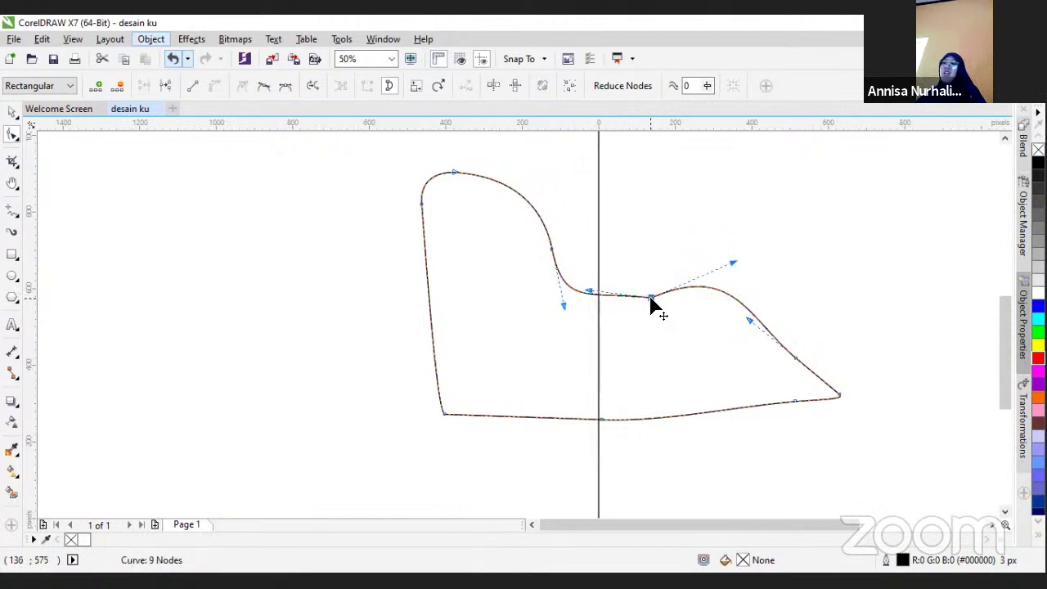
Make the instep node symmetrical, shift it up towards the toe and tilt its toe-side handle more steeply upwards
left_click(287, 88)
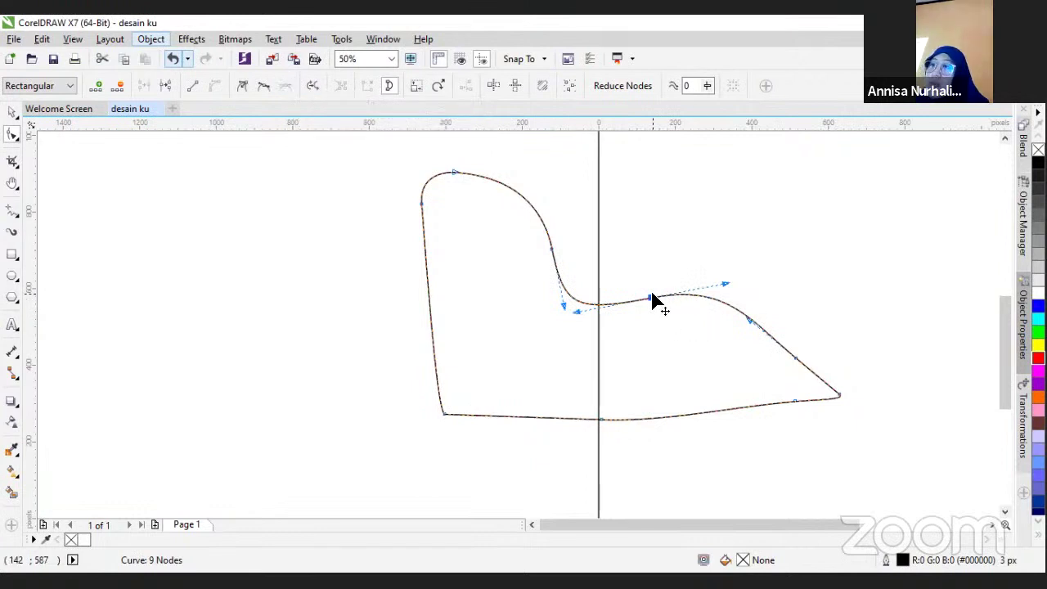
mouse_move(653, 299)
left_mouse_down()
mouse_move(644, 281)
mouse_move(664, 286)
left_mouse_up()
left_click(726, 271)
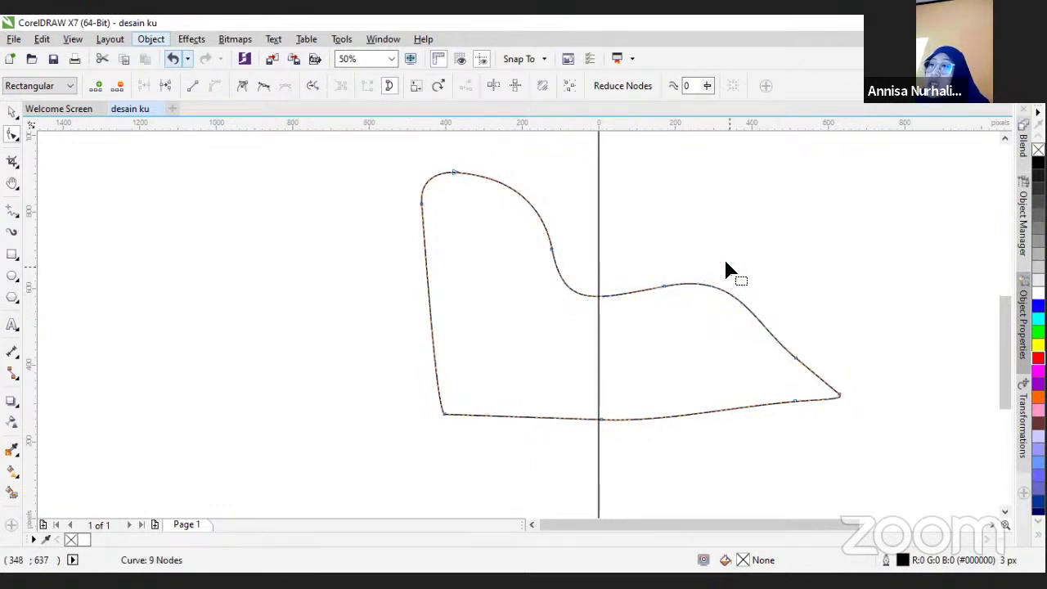
left_click(664, 287)
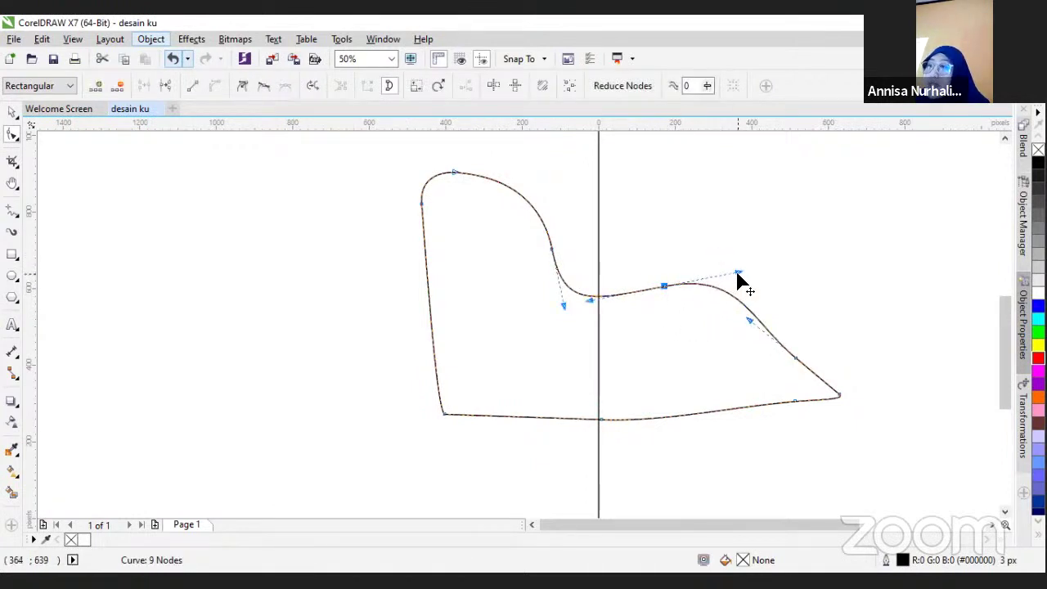
left_click_drag(737, 273, 728, 256)
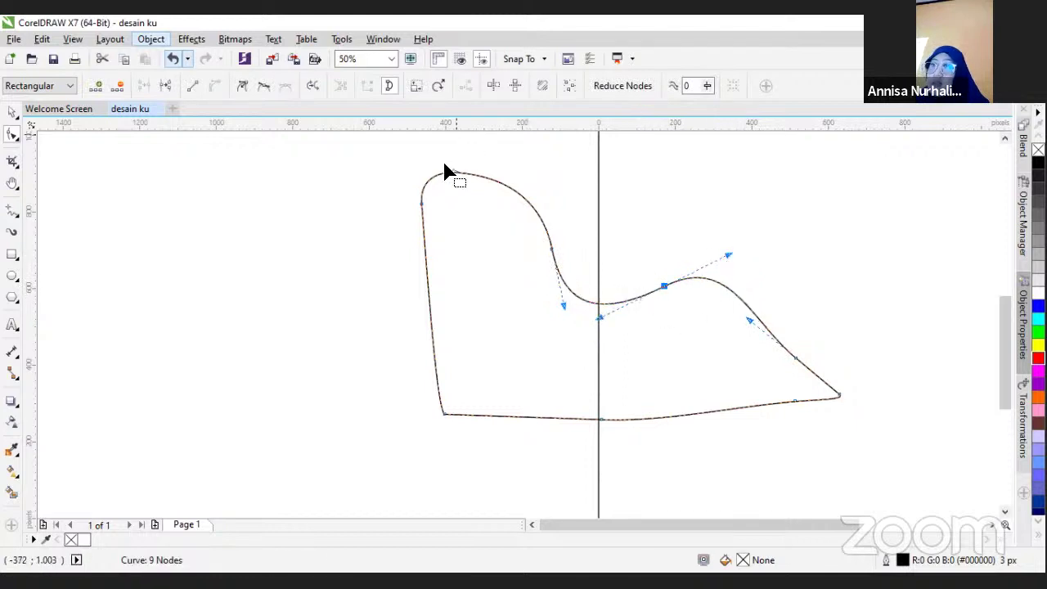
Shift the heel's upper nodes and the ankle node towards the toe, and tilt the ankle handles into a straighter slope
left_click_drag(424, 209, 468, 175)
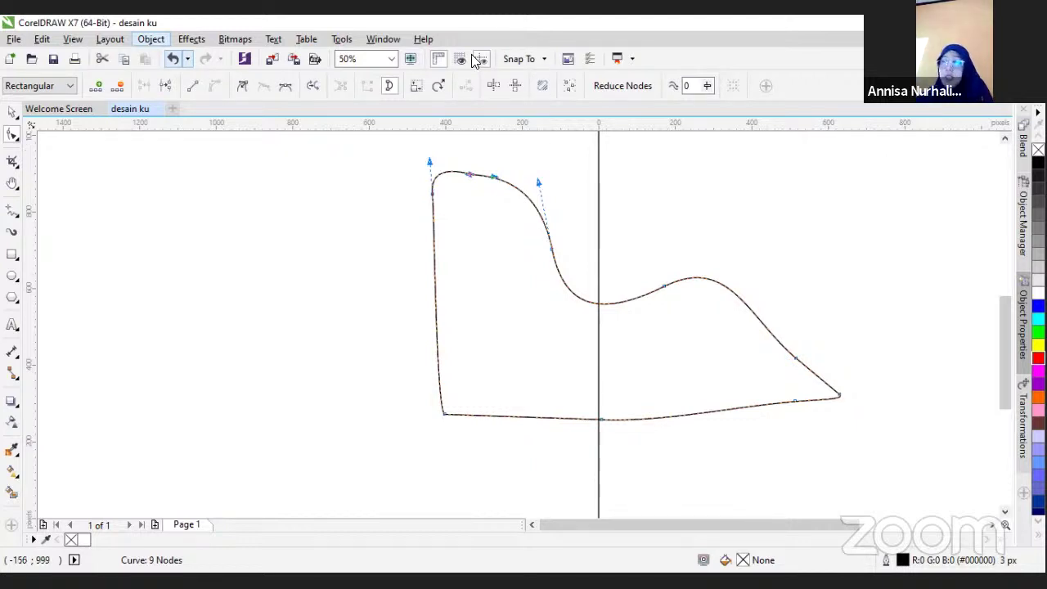
left_click_drag(470, 175, 484, 164)
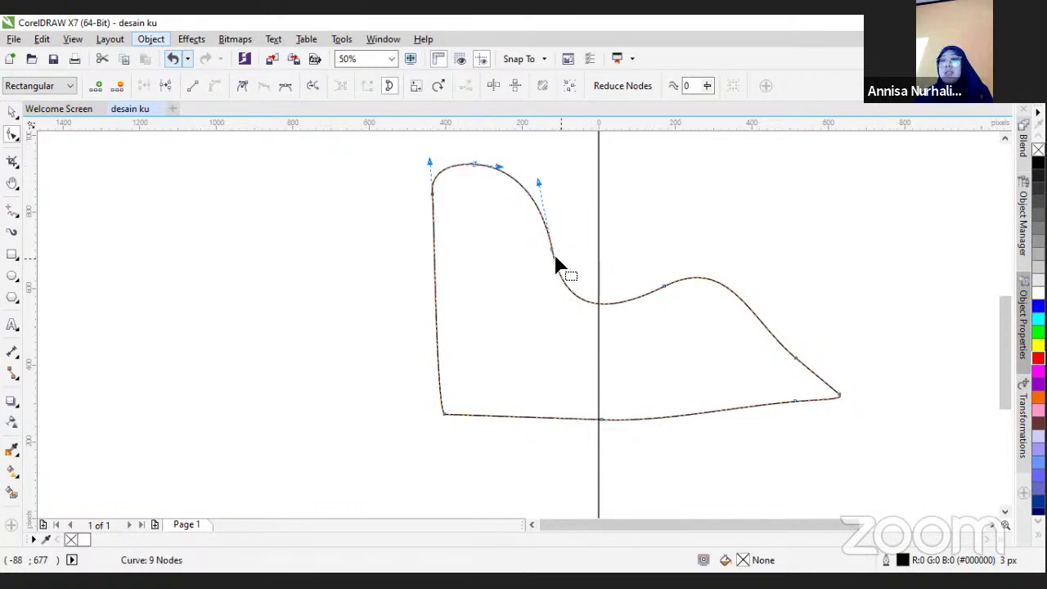
mouse_move(554, 258)
left_mouse_down()
mouse_move(572, 262)
mouse_move(567, 283)
mouse_move(568, 260)
left_mouse_up()
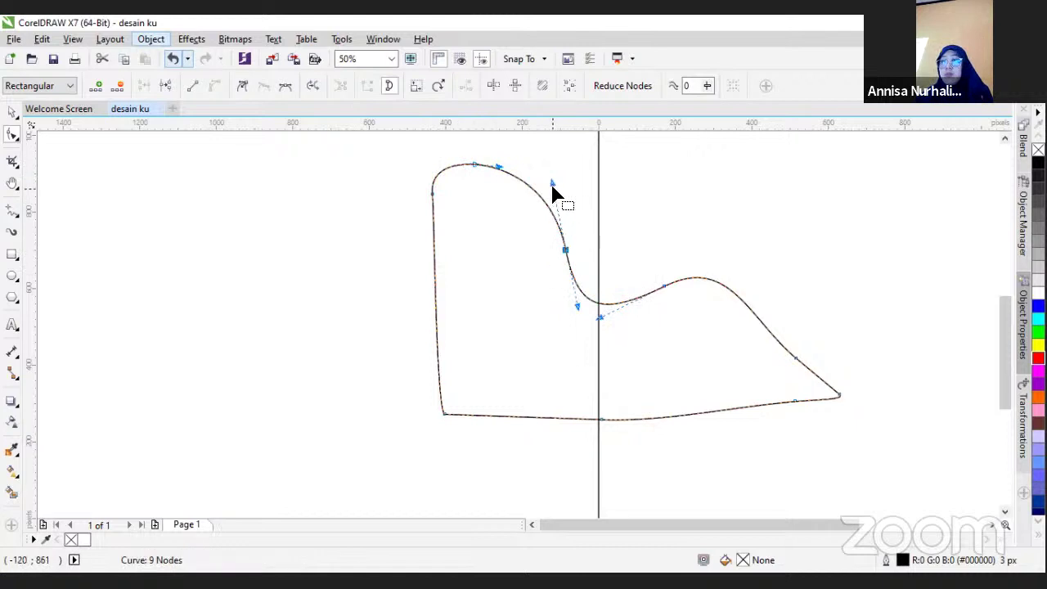
left_click_drag(547, 202, 580, 257)
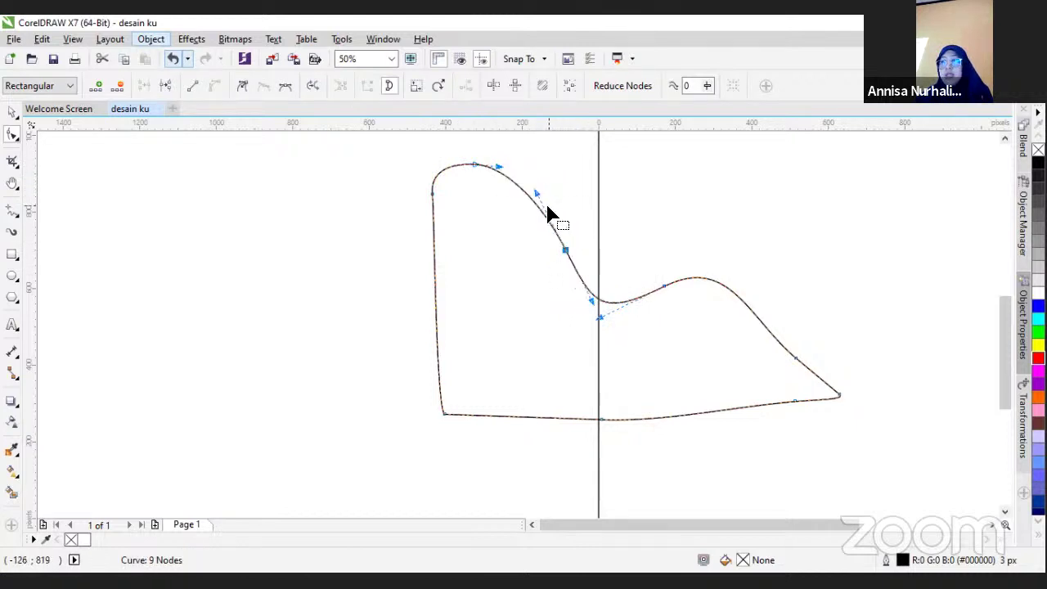
Make the shoe's topmost node symmetrical and move it slightly towards the toe
left_click(476, 166)
left_click(283, 87)
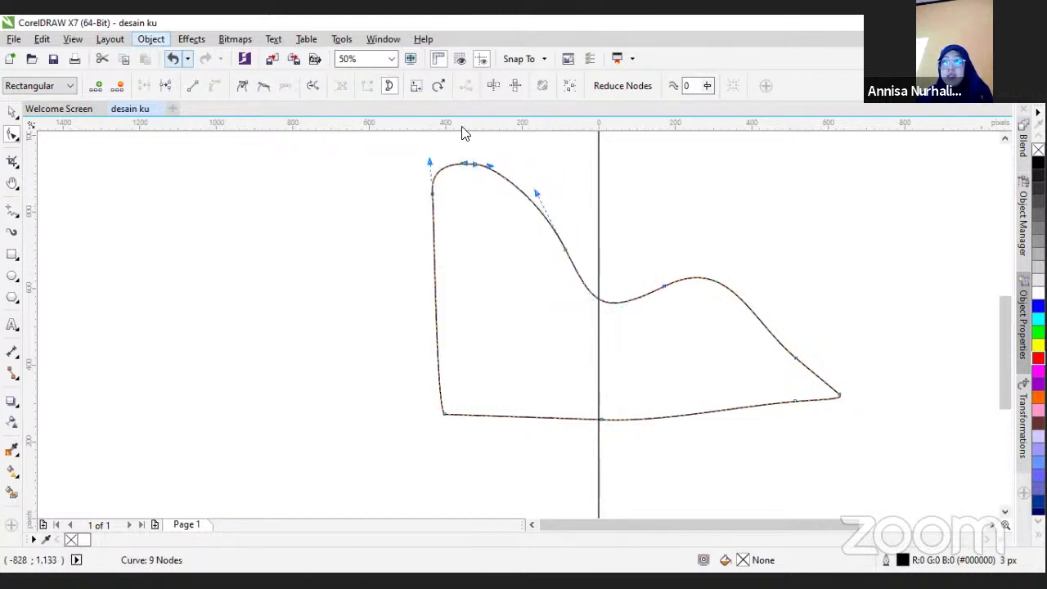
left_click_drag(474, 167, 490, 163)
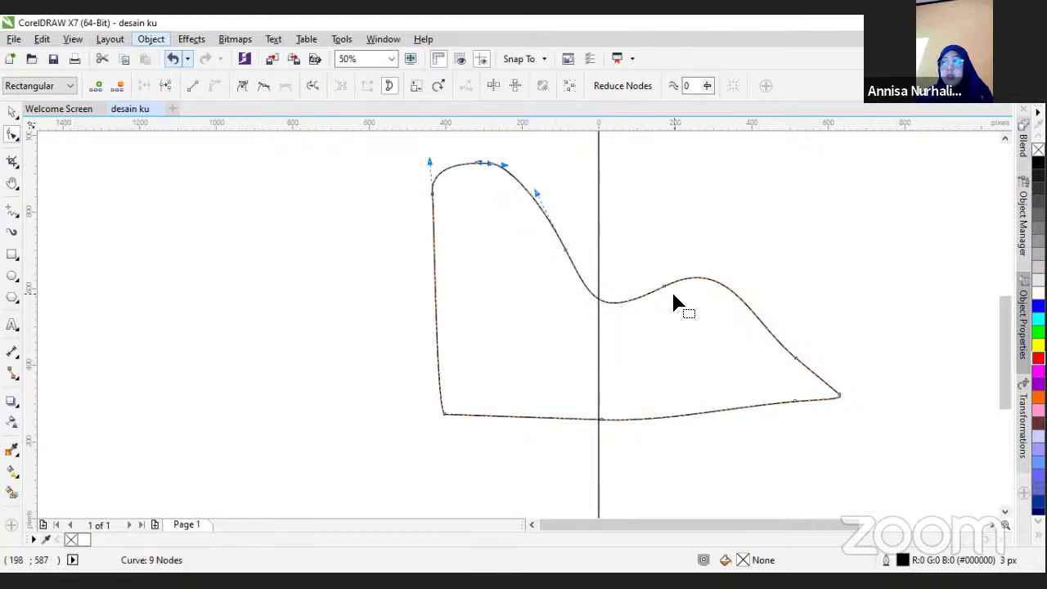
Delete the extra sole node just behind the toe's tip
left_click(665, 287)
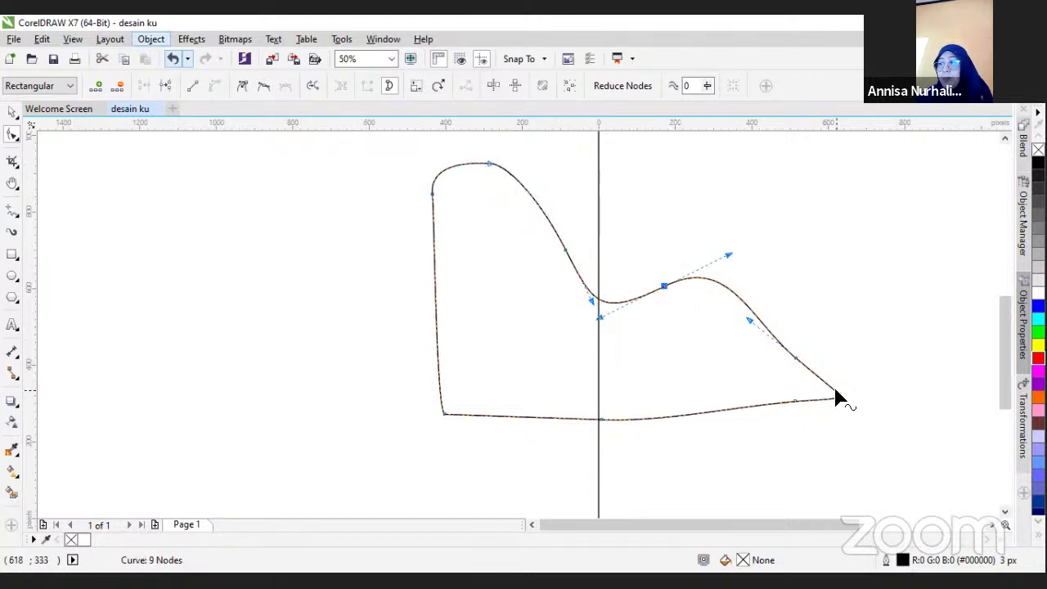
left_click(793, 402)
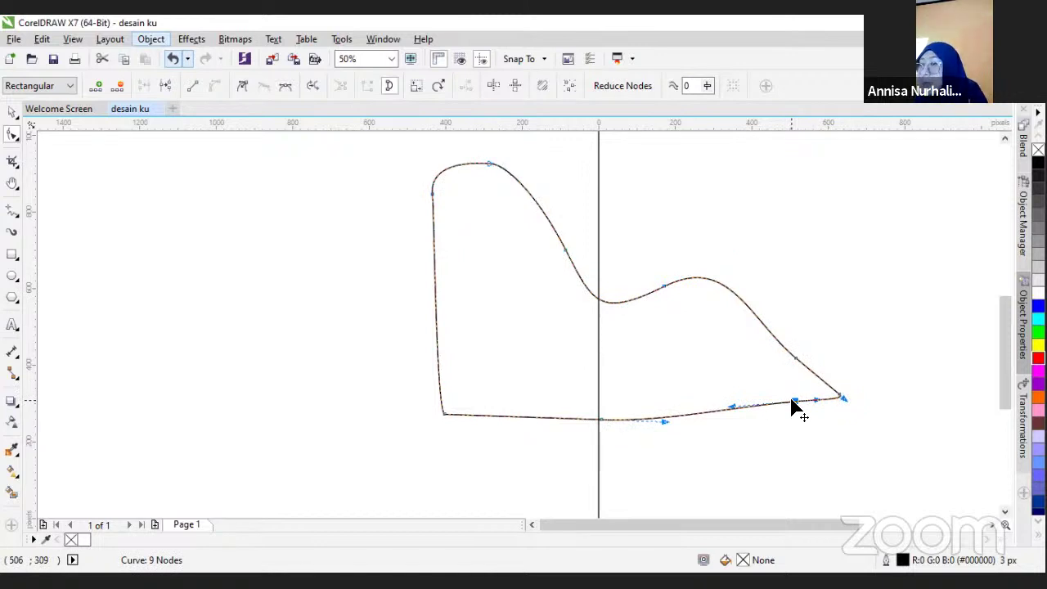
key("Delete")
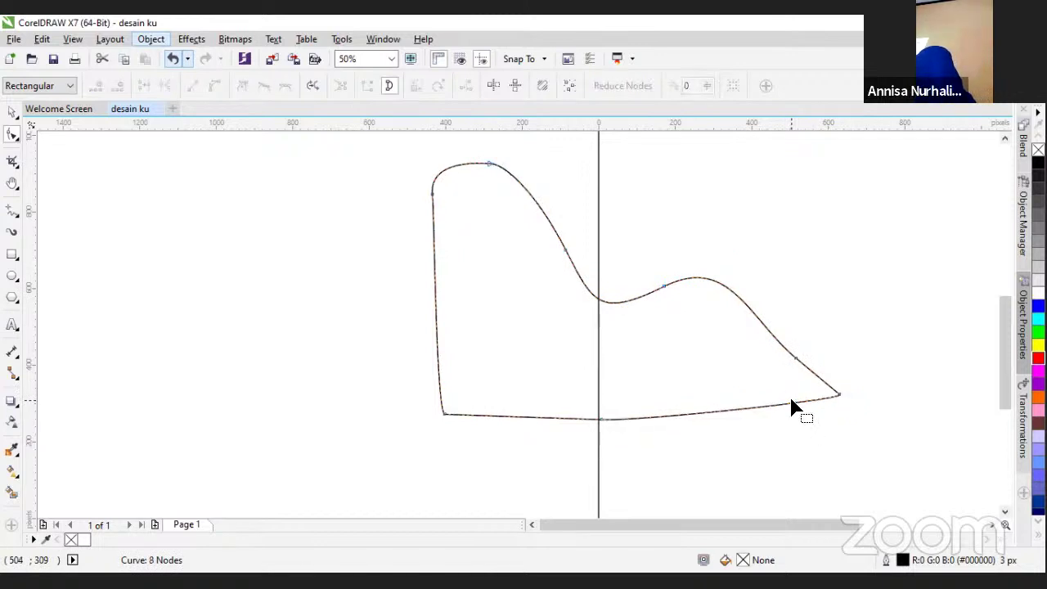
Try deleting the toe's tip node, and undo the deletion
left_click(840, 396)
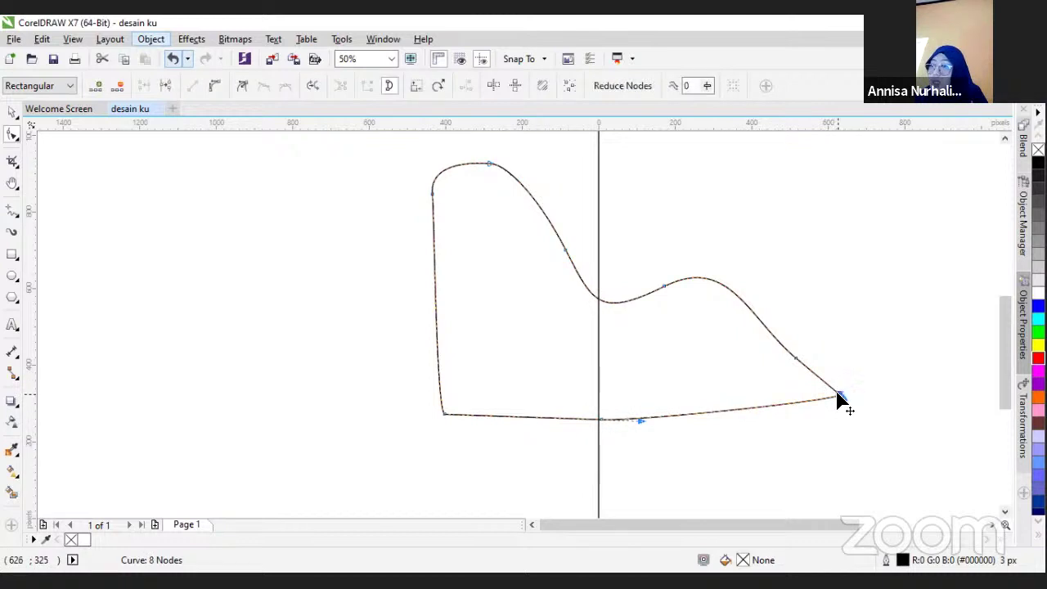
key("Delete")
key("ctrl+z")
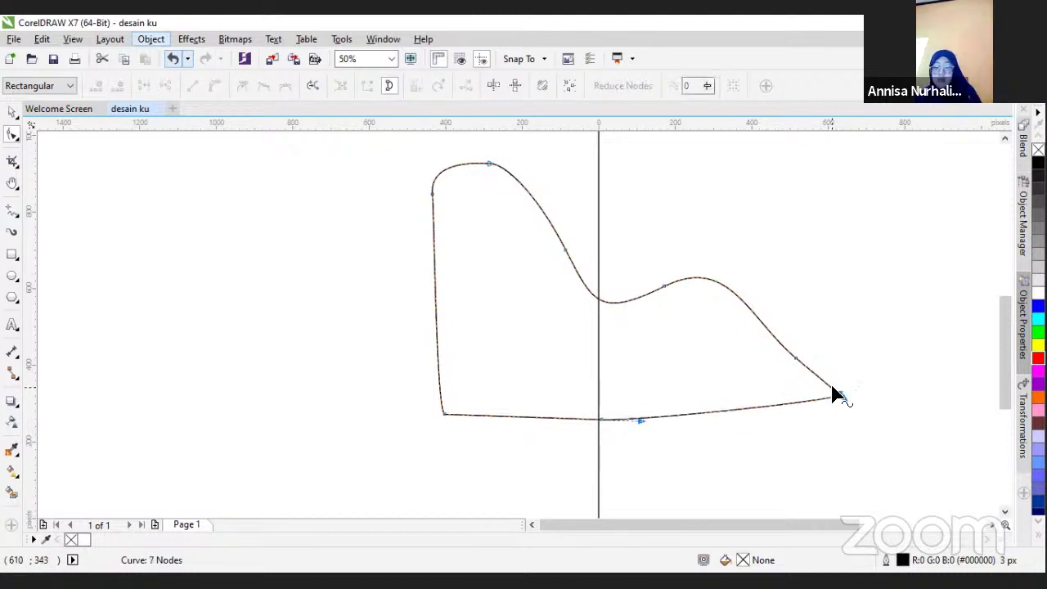
Lower the toe's tip node slightly to level out the sole
left_click_drag(839, 397, 836, 411)
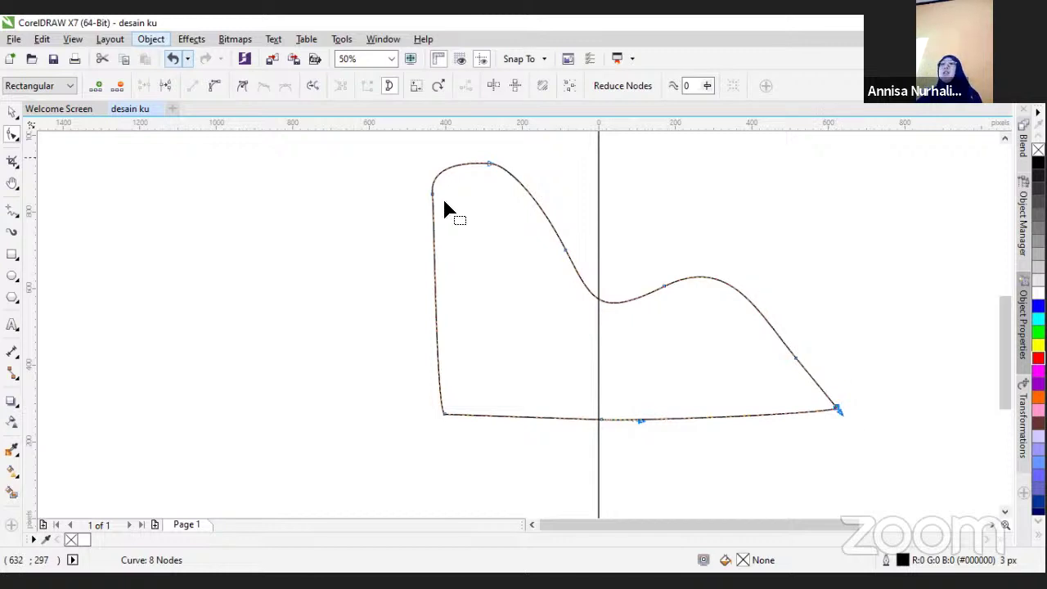
scroll(433, 197, "down", 1)
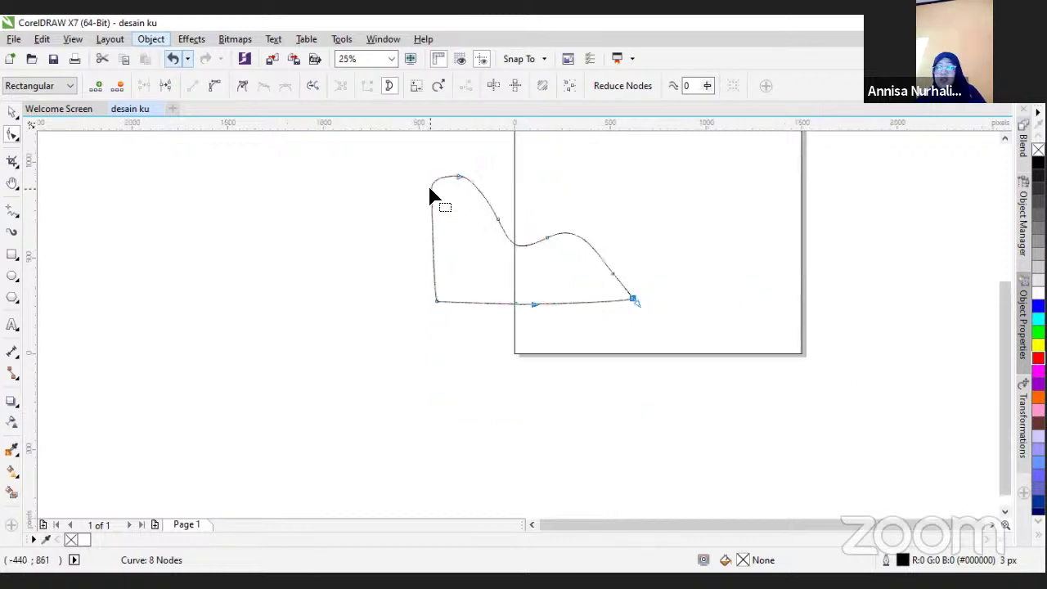
Draw a sloping 2-point line above the shoe, about 1,563 px wide and 272 px high, and delete it
scroll(432, 197, "up", 1)
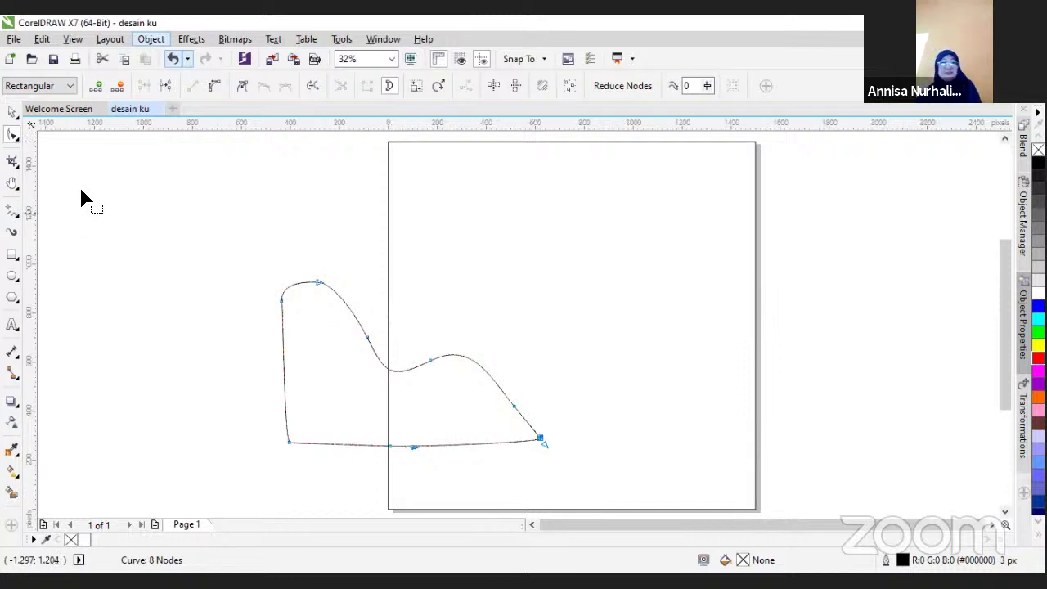
left_click(21, 216)
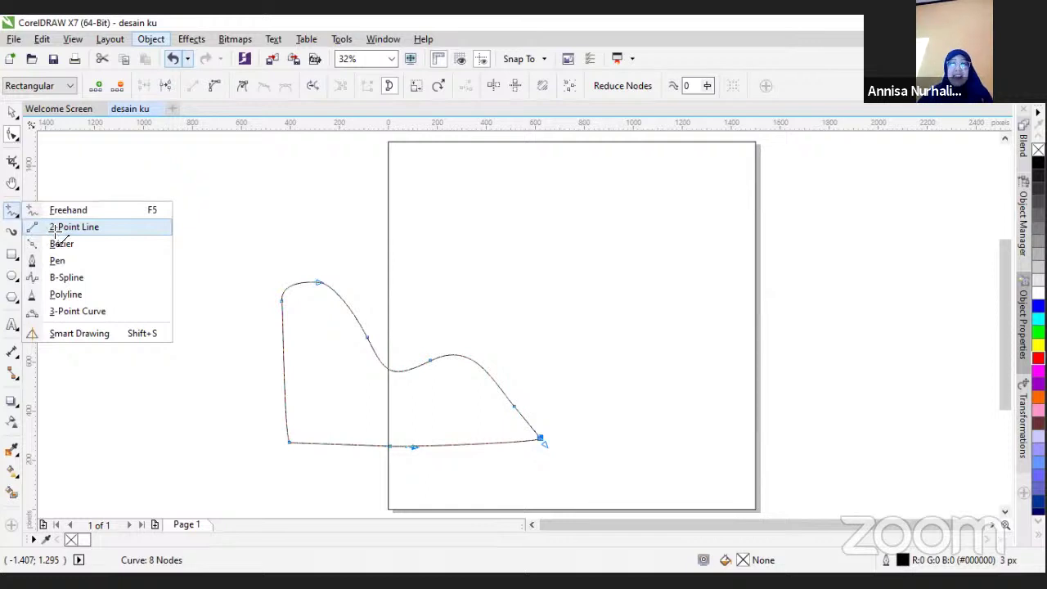
left_click(54, 228)
mouse_move(249, 195)
left_mouse_down()
mouse_move(769, 201)
mouse_move(490, 155)
mouse_move(619, 217)
mouse_move(507, 204)
mouse_move(514, 195)
mouse_move(666, 209)
left_mouse_up()
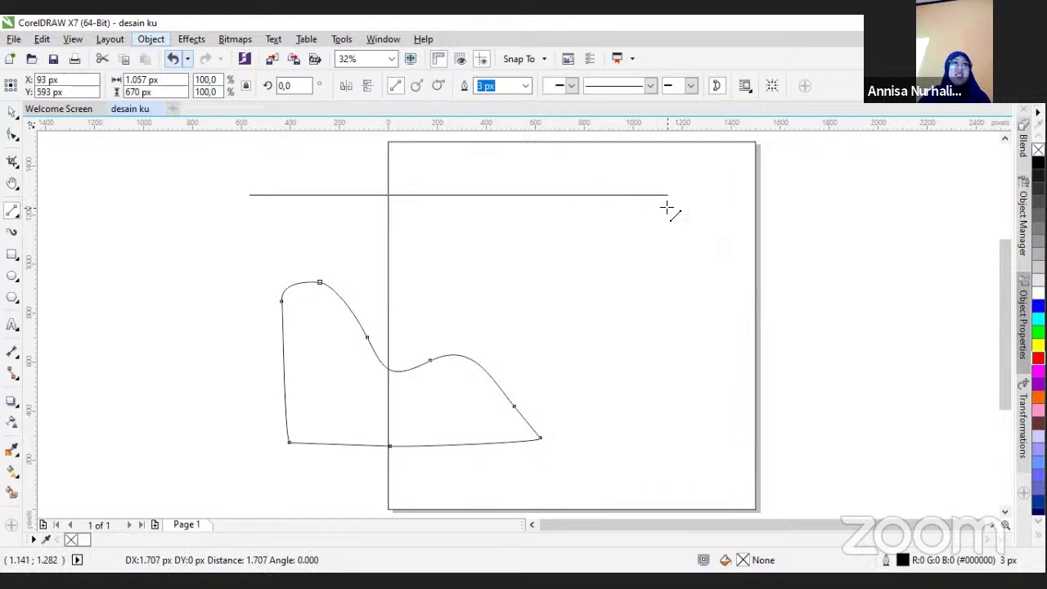
left_click_drag(666, 209, 634, 261)
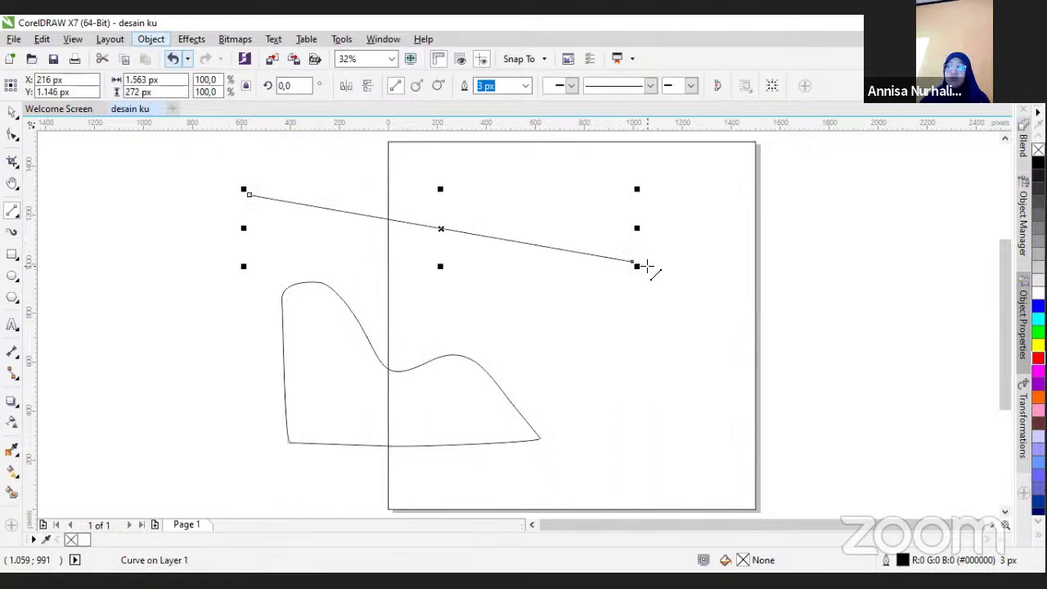
key("Delete")
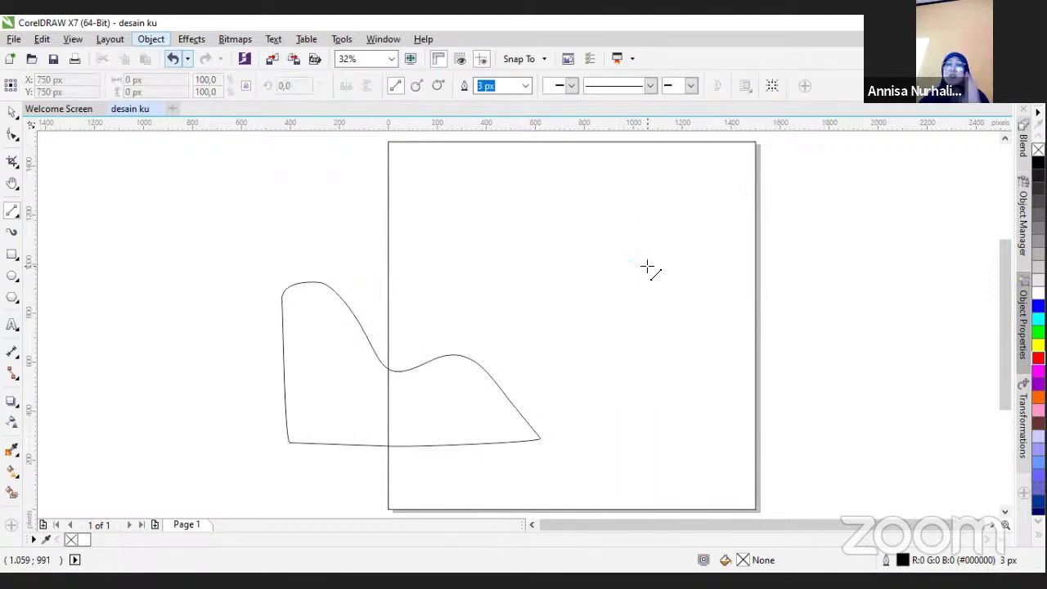
Draw a winding Bézier curve above the shoe that loops beyond the page's right edge, and delete it
left_click(18, 215)
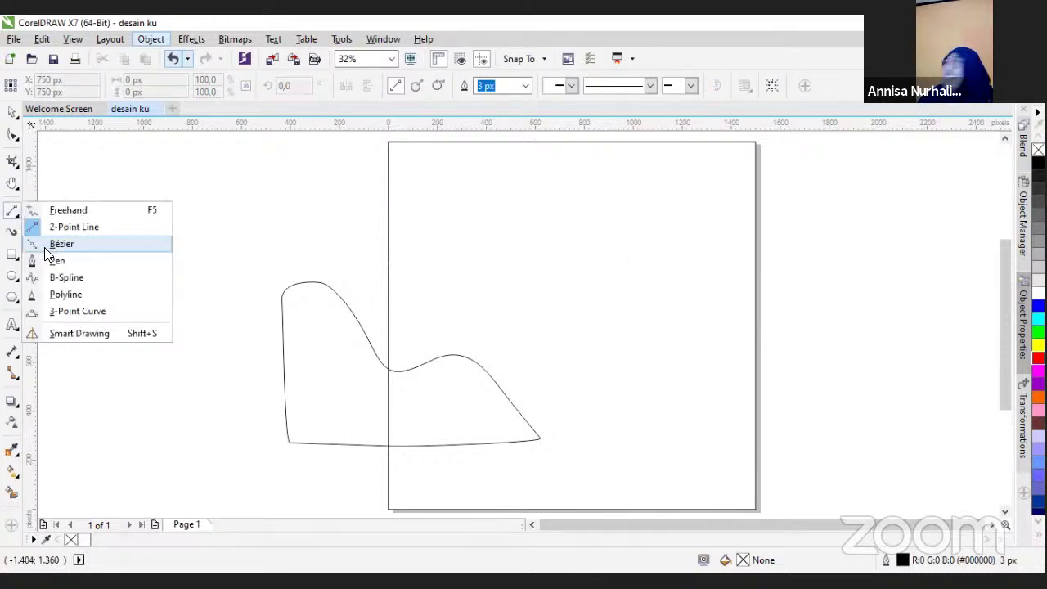
left_click(51, 250)
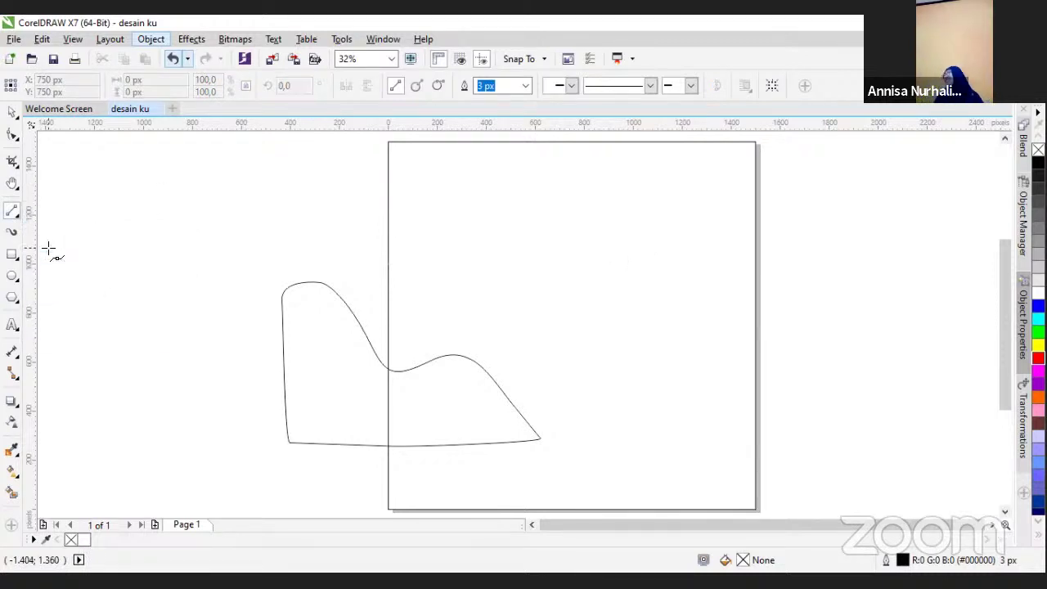
left_click(49, 248)
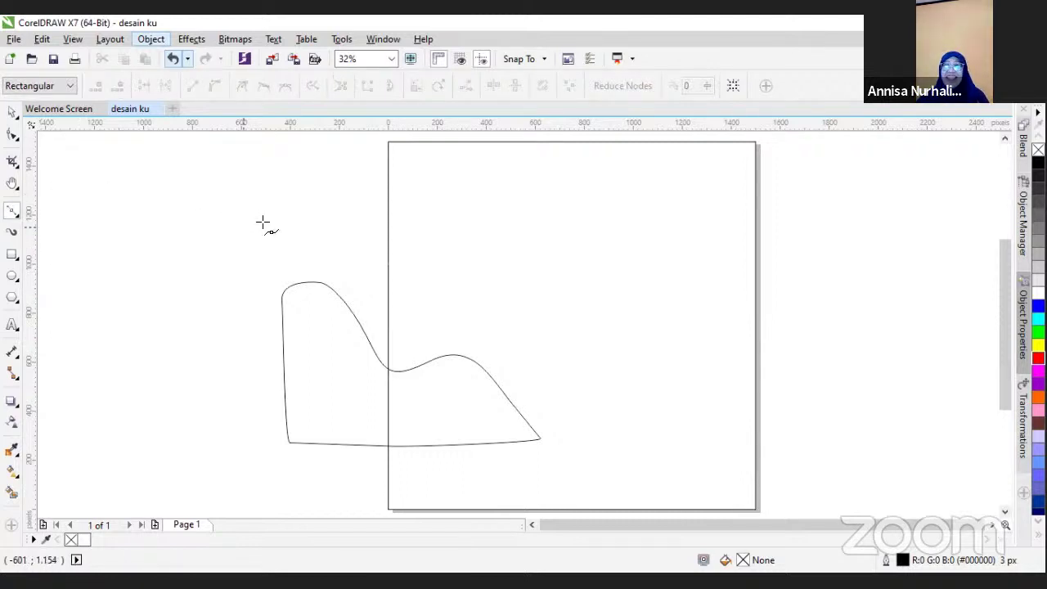
mouse_move(357, 211)
left_mouse_down()
mouse_move(418, 215)
mouse_move(491, 187)
mouse_move(654, 283)
mouse_move(702, 277)
left_mouse_up()
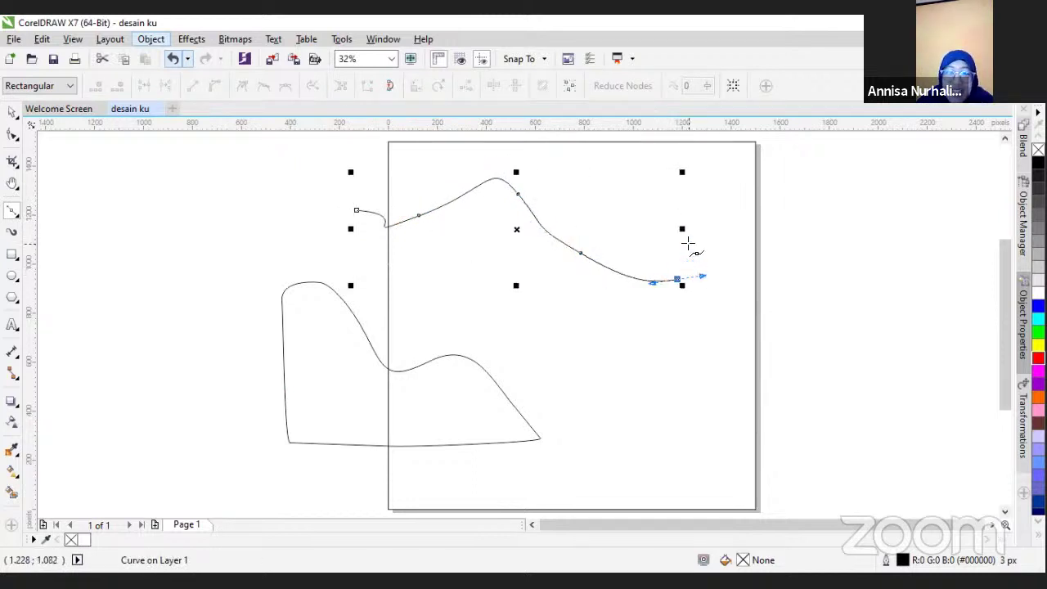
left_click_drag(704, 246, 762, 221)
left_click(785, 240)
left_click_drag(816, 307, 760, 339)
left_click_drag(694, 340, 609, 329)
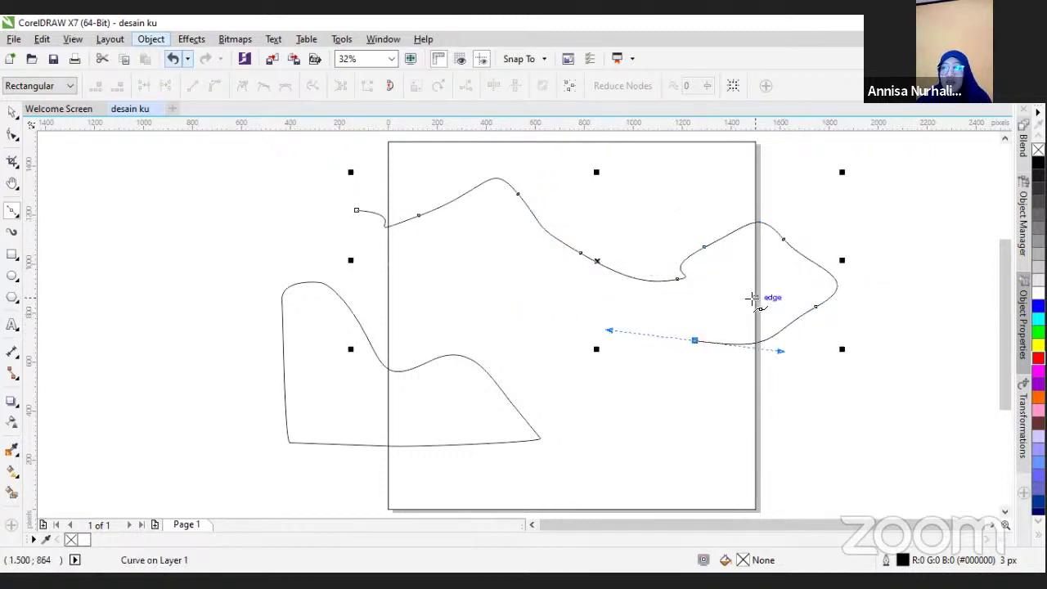
key("Delete")
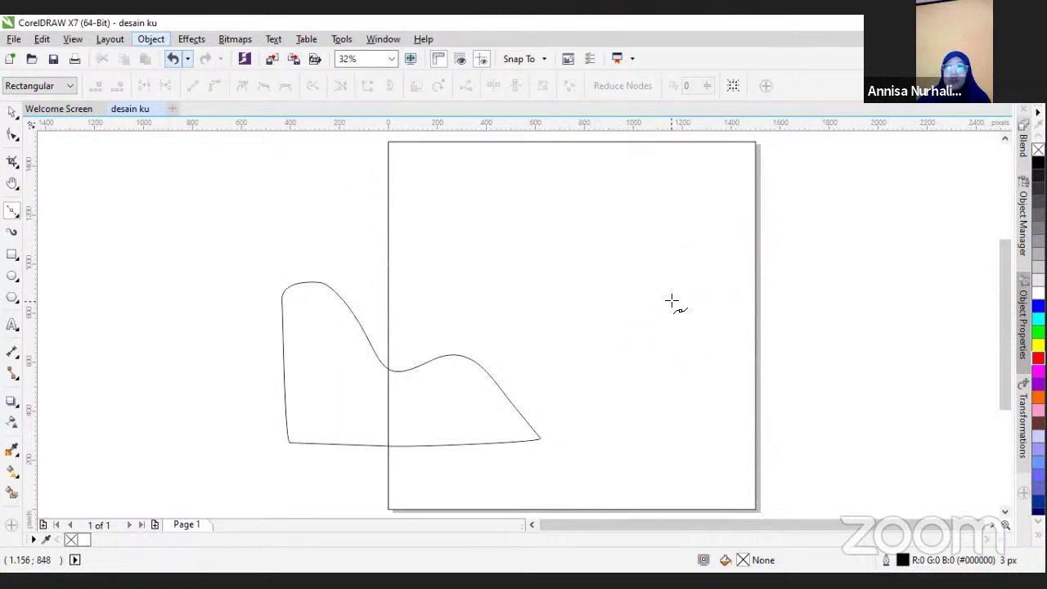
Draw a gently waving open Bézier curve above the shoe, running across the page and past its right edge
left_click_drag(344, 218, 397, 211)
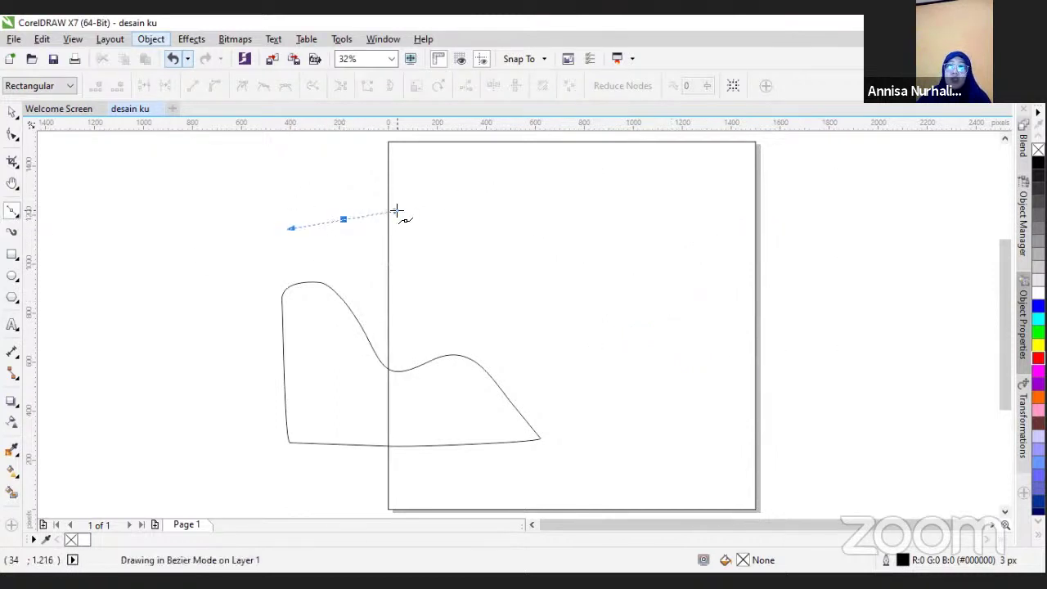
left_click_drag(469, 205, 796, 264)
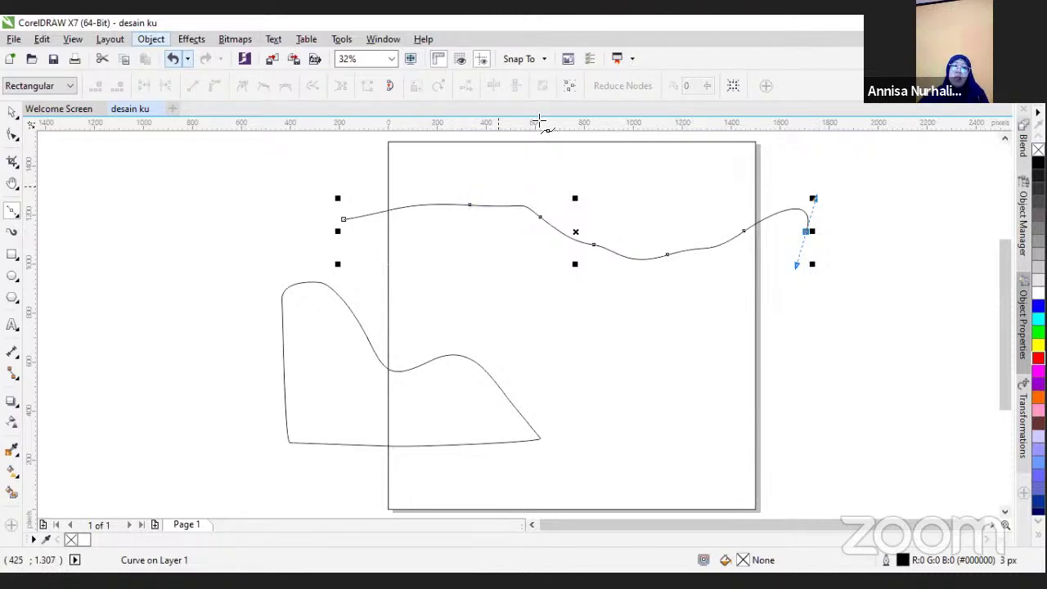
Draw a Pen curve below the Bézier curve with a straight start and winding end, about 972 × 491 px, and delete it
left_click(17, 215)
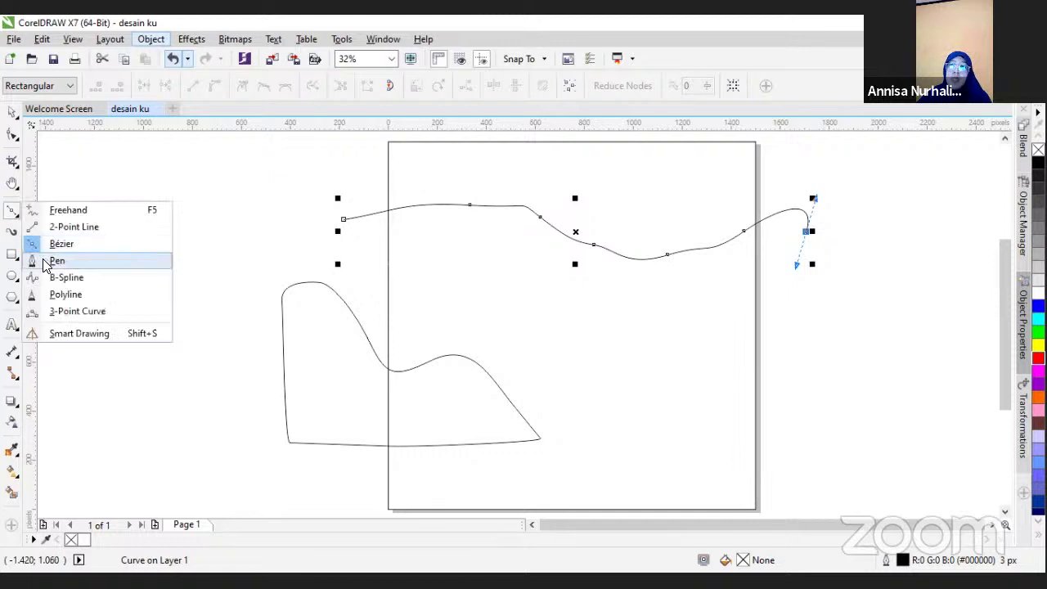
left_click(45, 264)
left_click(559, 303)
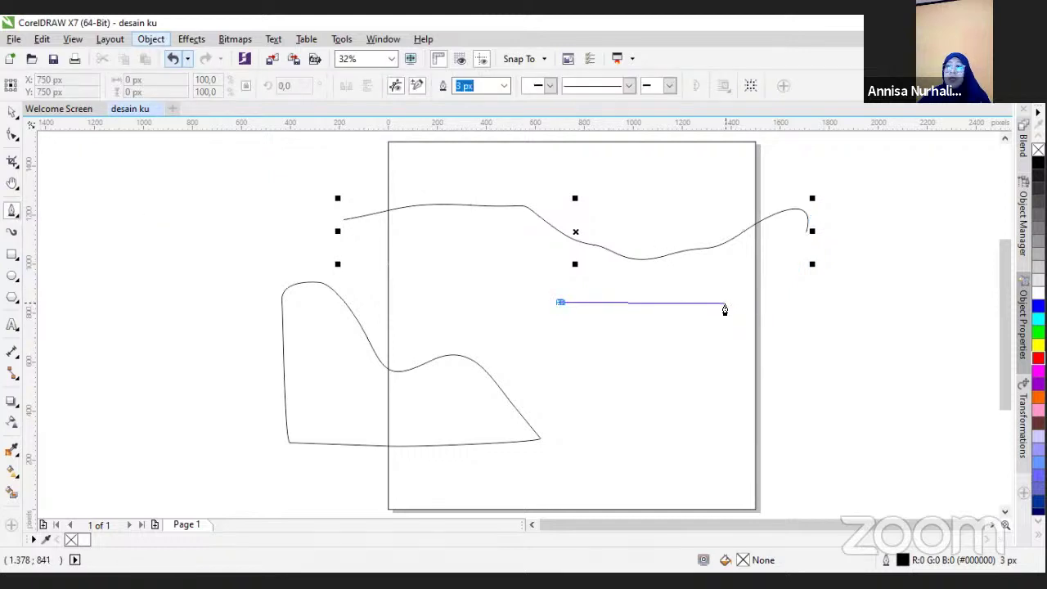
left_click(736, 303)
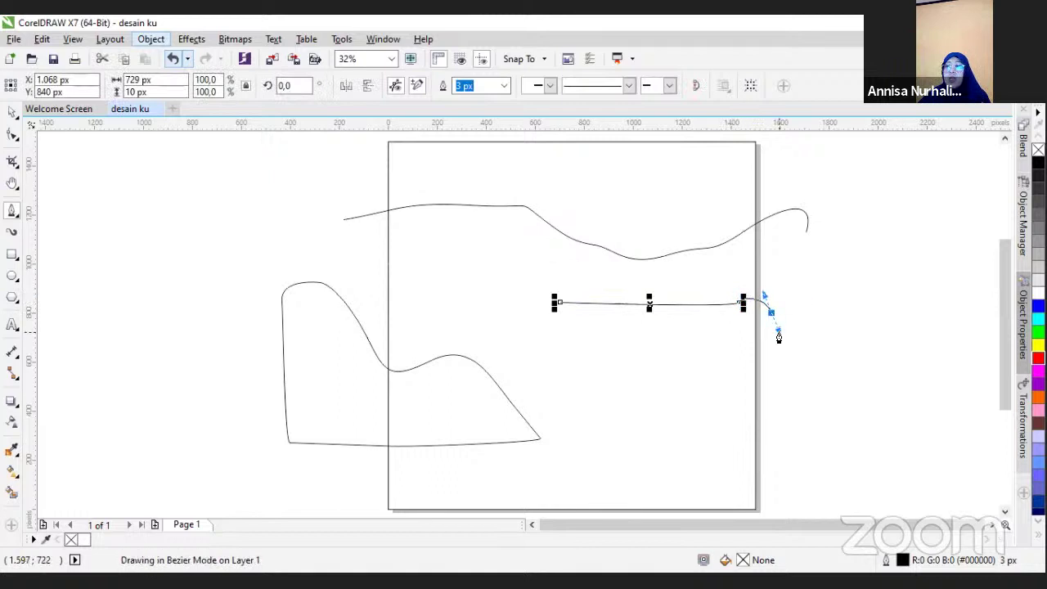
left_click_drag(776, 337, 748, 363)
left_click_drag(797, 385, 773, 422)
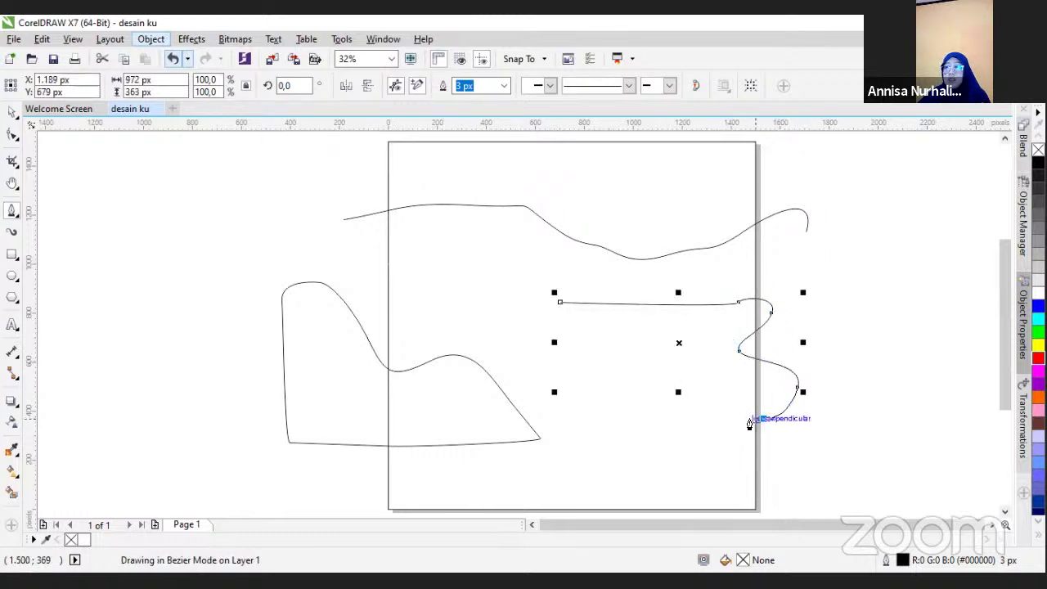
left_click(749, 423)
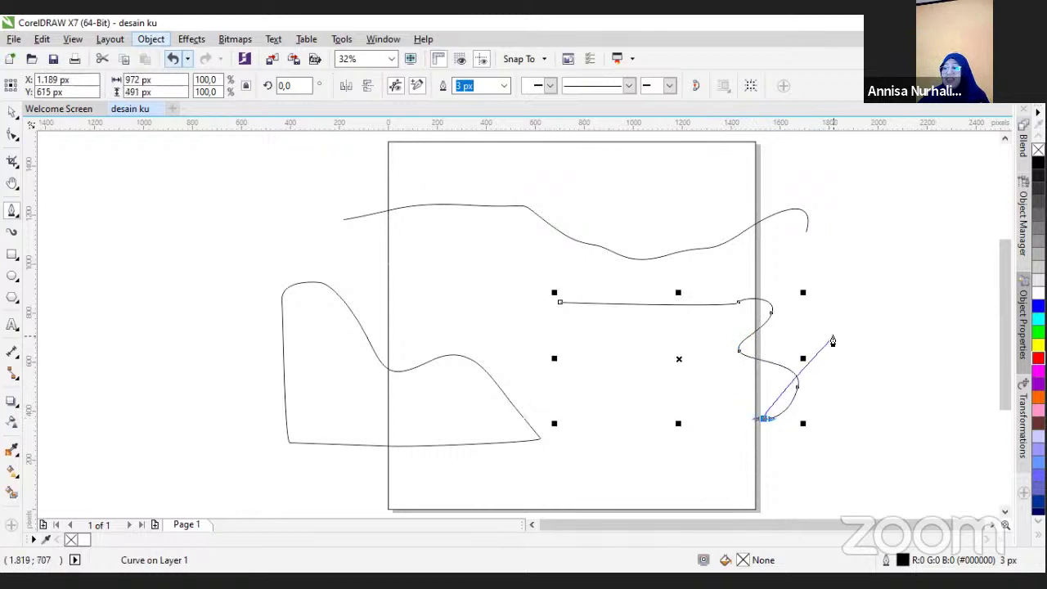
key("Delete")
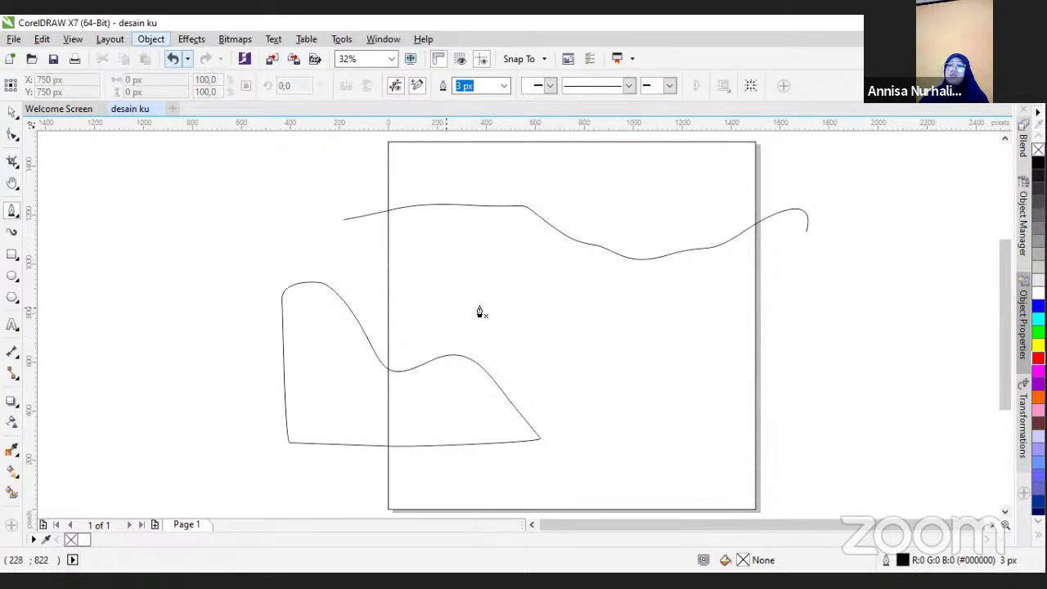
Draw a wavy open Pen curve below the Bézier curve, about 1,310 × 360 px, and discard it
mouse_move(520, 300)
left_mouse_down()
mouse_move(687, 300)
mouse_move(675, 299)
mouse_move(681, 282)
mouse_move(667, 315)
mouse_move(685, 300)
mouse_move(679, 308)
mouse_move(685, 270)
mouse_move(689, 310)
mouse_move(689, 297)
mouse_move(669, 299)
mouse_move(742, 296)
left_mouse_up()
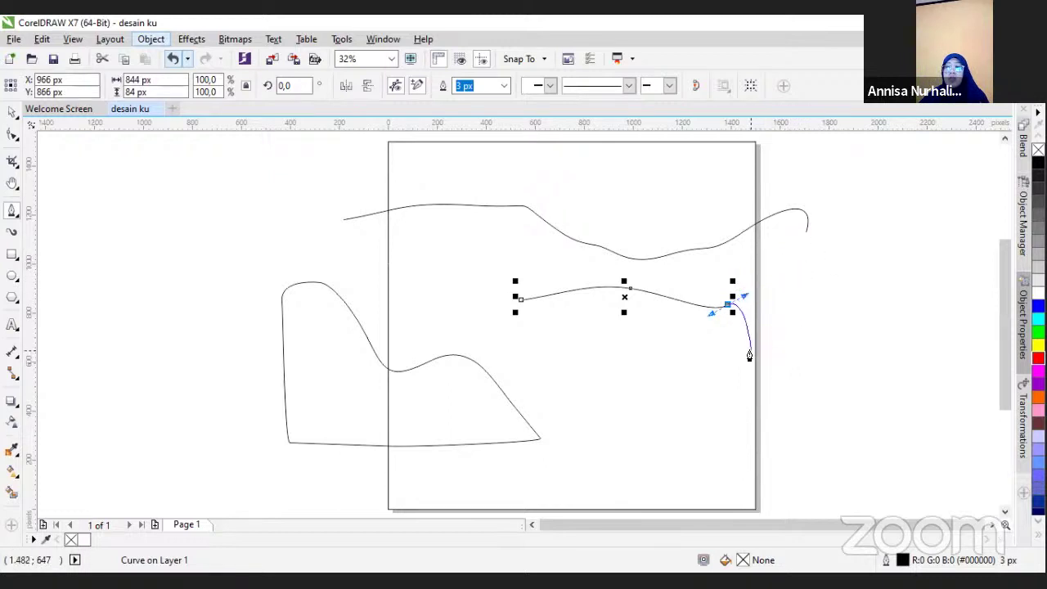
left_click(822, 249)
left_click_drag(842, 243, 846, 299)
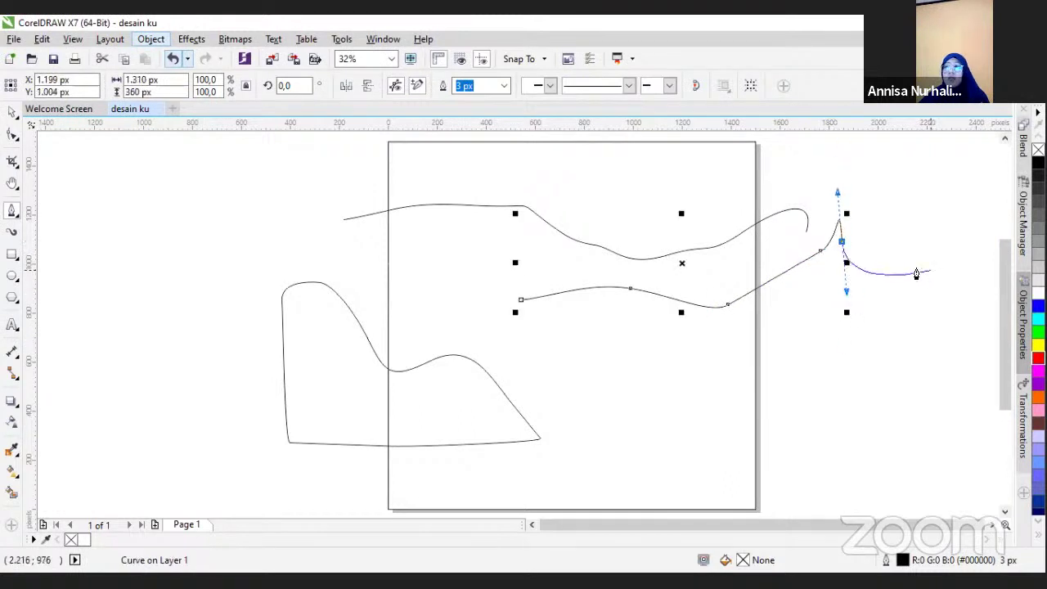
left_click(897, 222)
key("Escape")
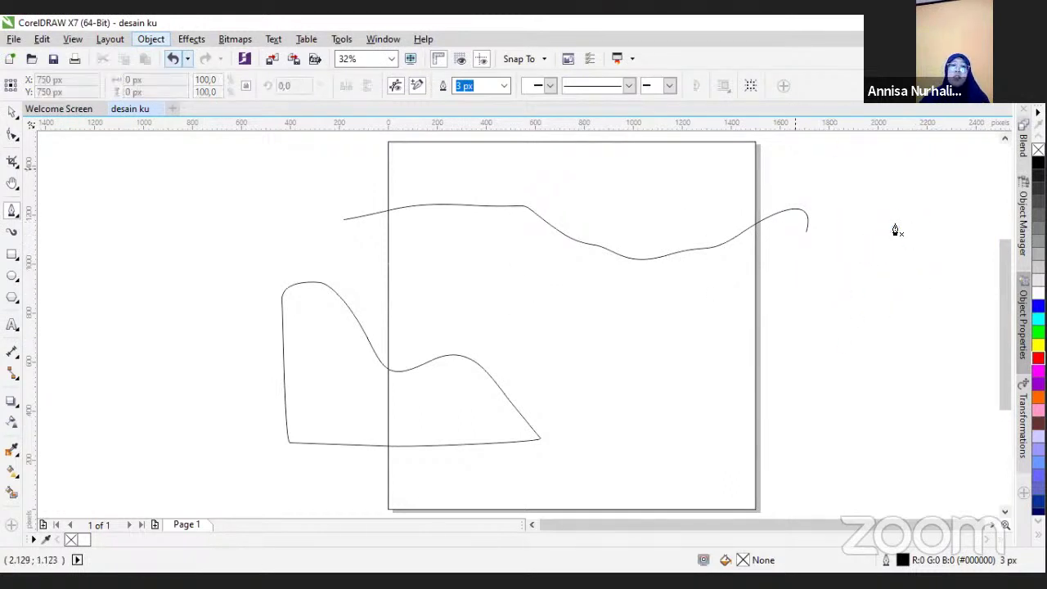
Draw a closed oval B-spline about 634 × 315 px on the page, below the Bézier curve
left_click(20, 219)
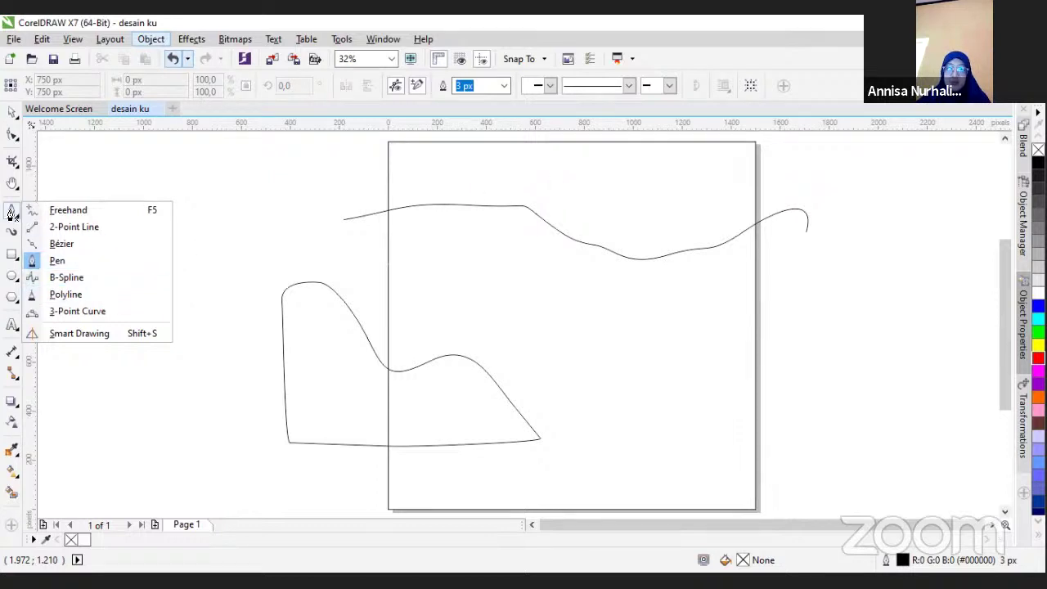
left_click(11, 214)
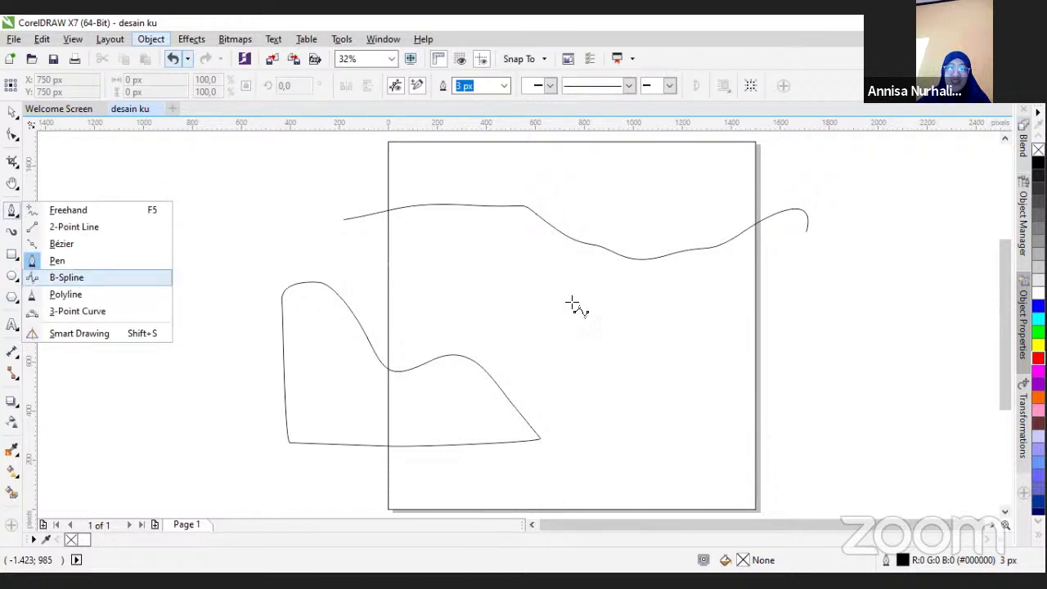
left_click(532, 292)
left_click(650, 292)
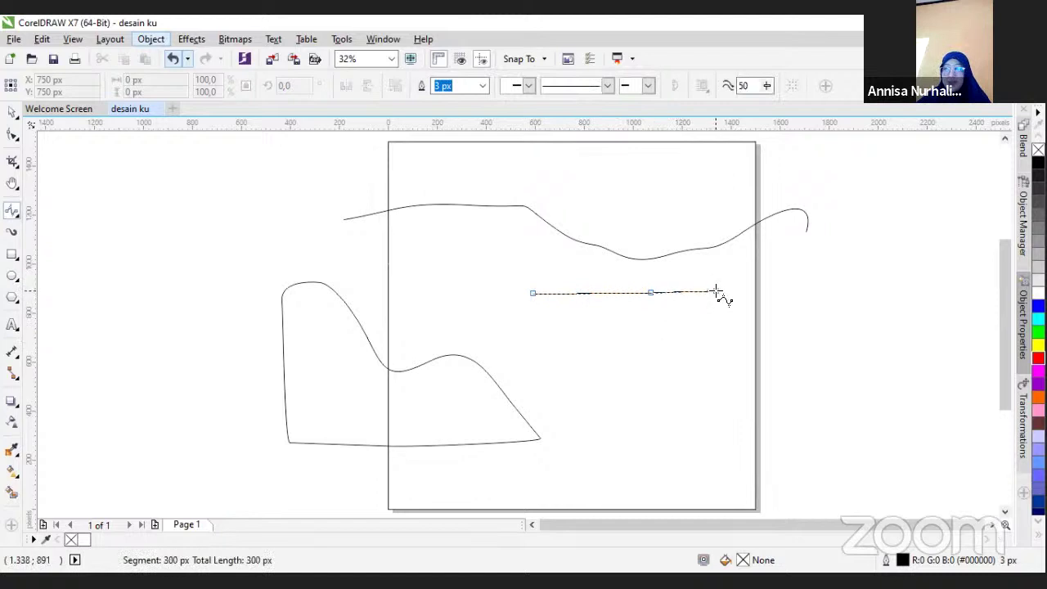
left_click(727, 337)
left_click(626, 383)
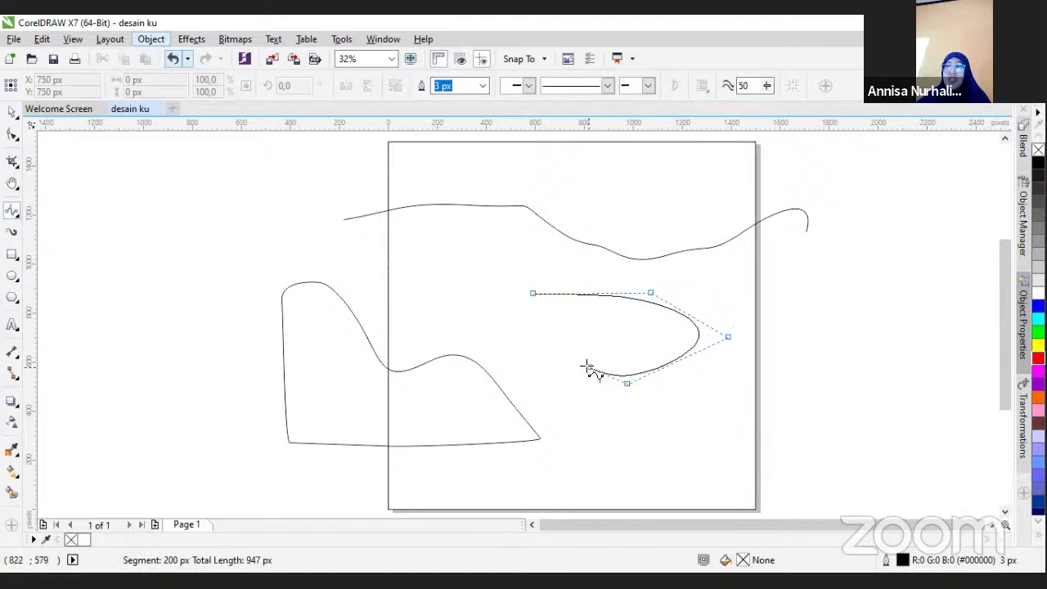
left_click(547, 356)
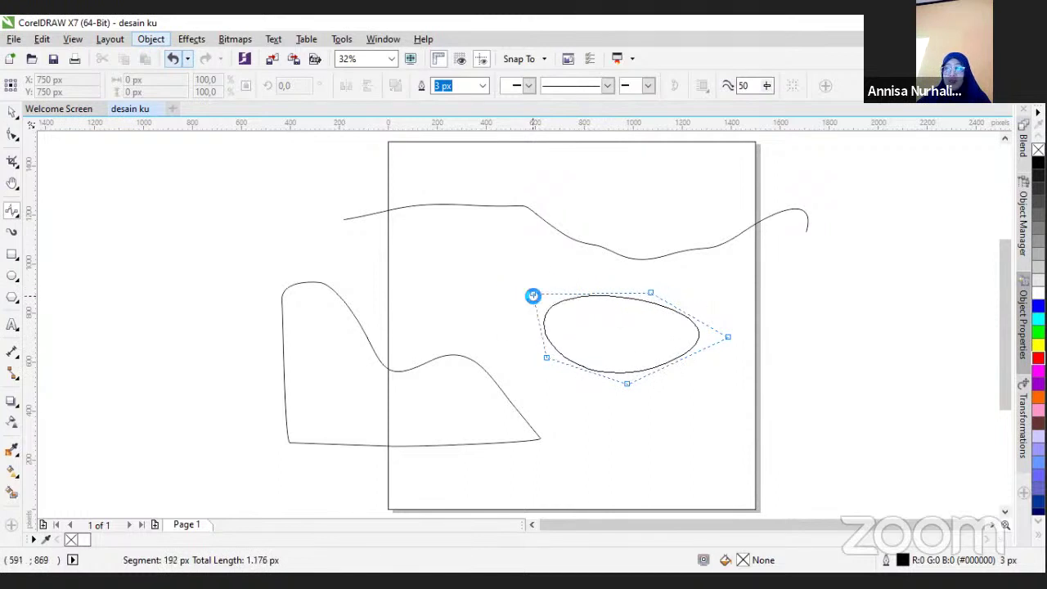
left_click(533, 293)
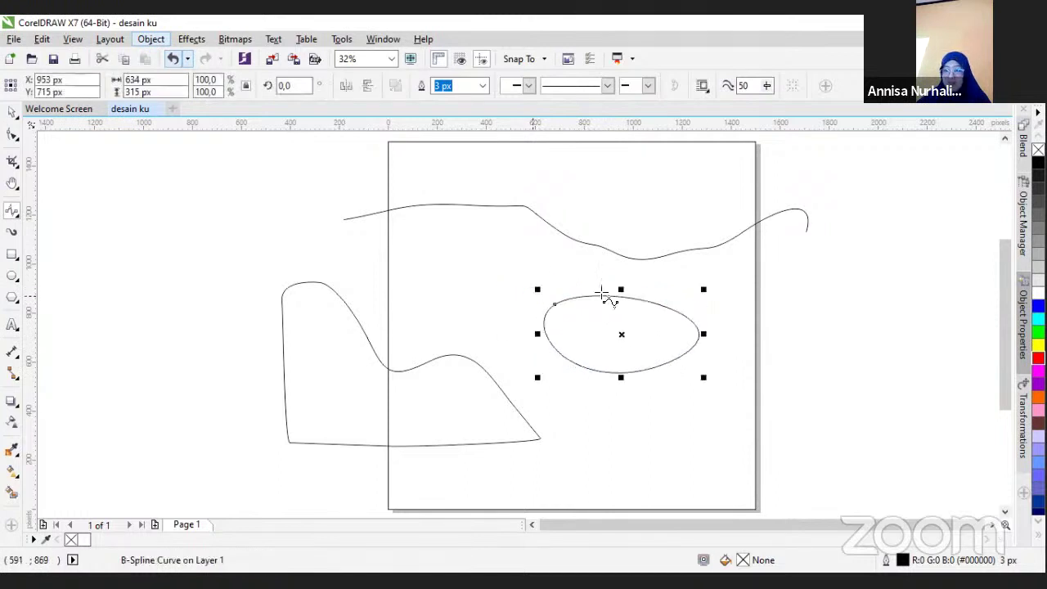
Draw a long open B-spline about 2,325 × 189 px above the shoe, crossing the Bézier curve and hooking at its end
left_click(155, 212)
left_click(316, 253)
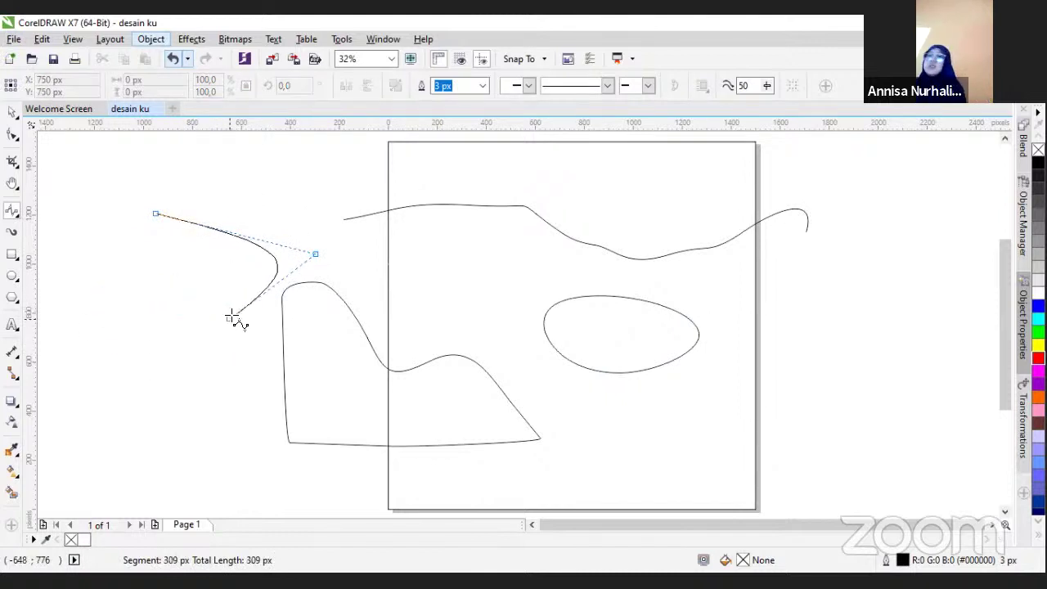
left_click(398, 238)
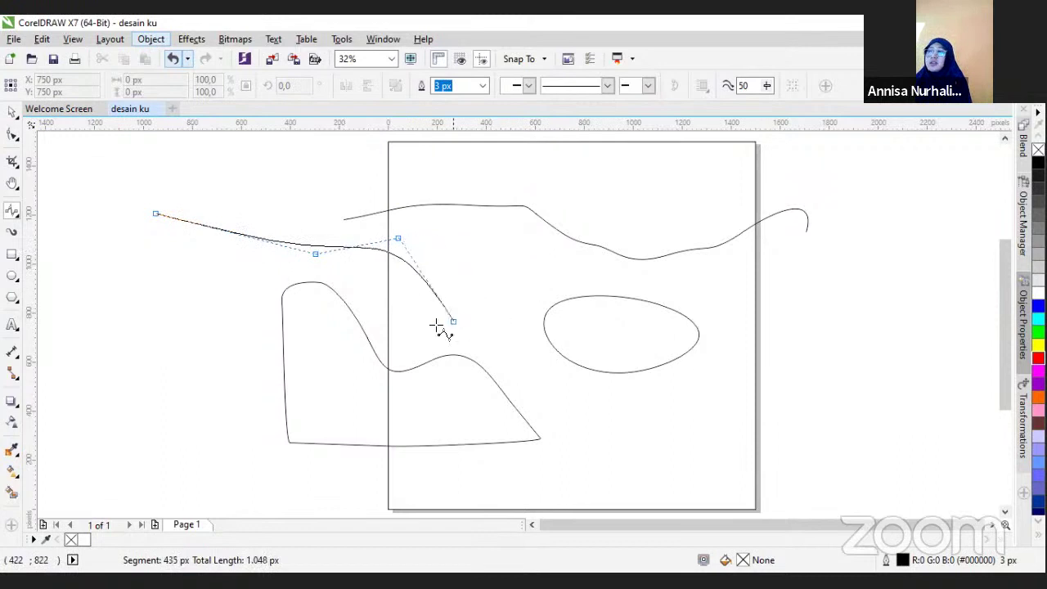
left_click(550, 267)
left_click(708, 246)
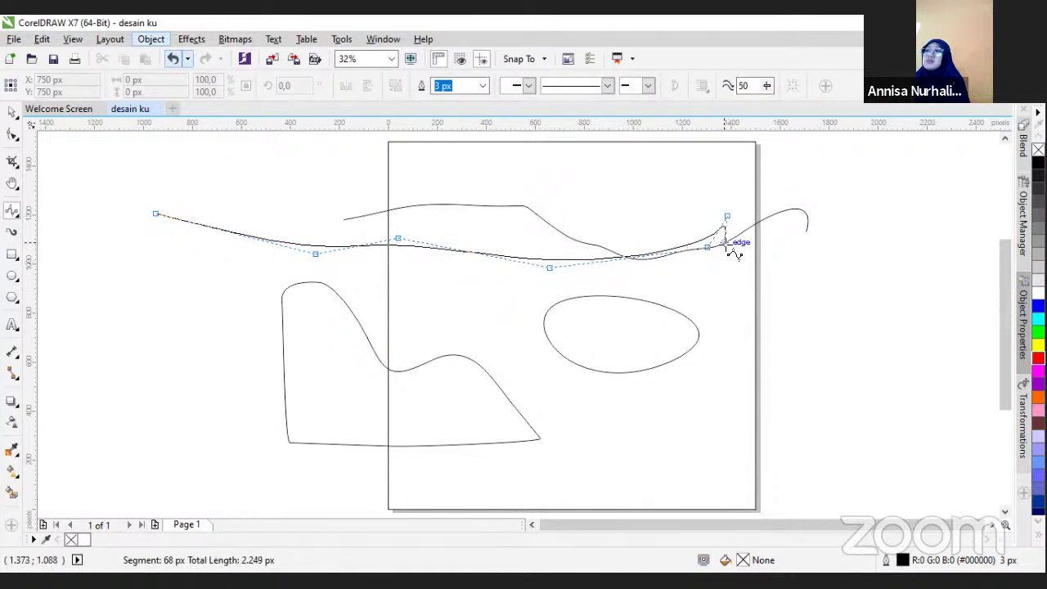
double_click(731, 237)
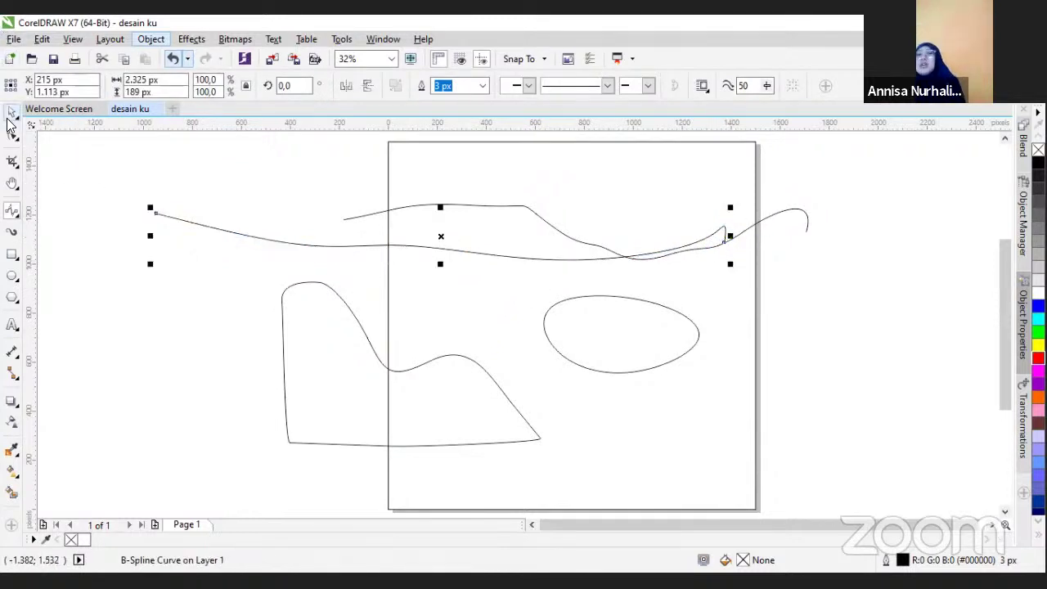
Draw an irregular Polyline shape about 978 × 626 px with a freehand start, overlapping the page's right edge, and delete it
left_click(19, 216)
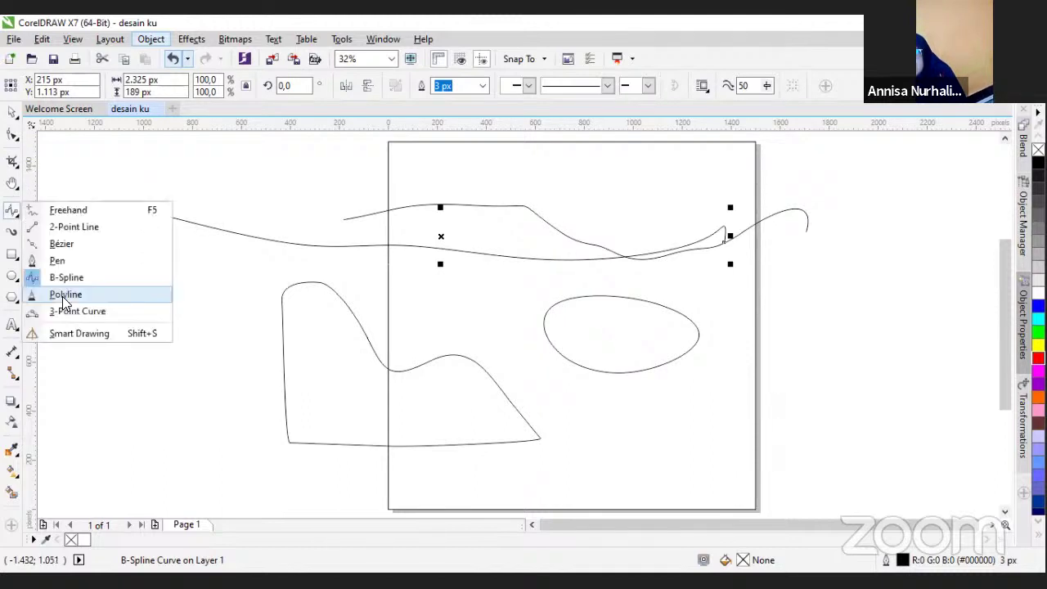
left_click(64, 301)
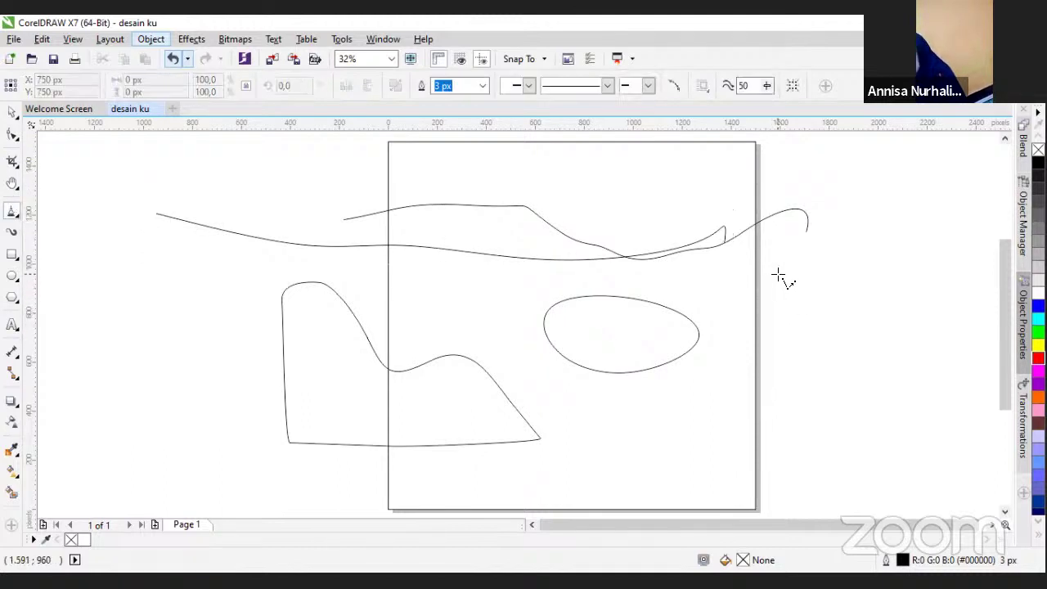
left_click_drag(778, 275, 854, 309)
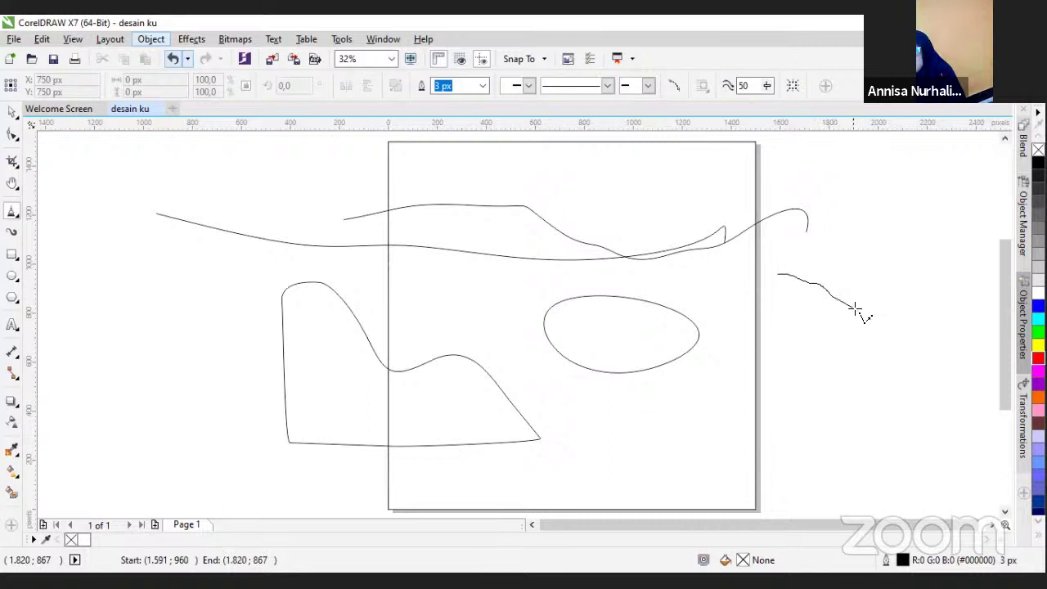
left_click(893, 276)
left_click(936, 314)
left_click(902, 370)
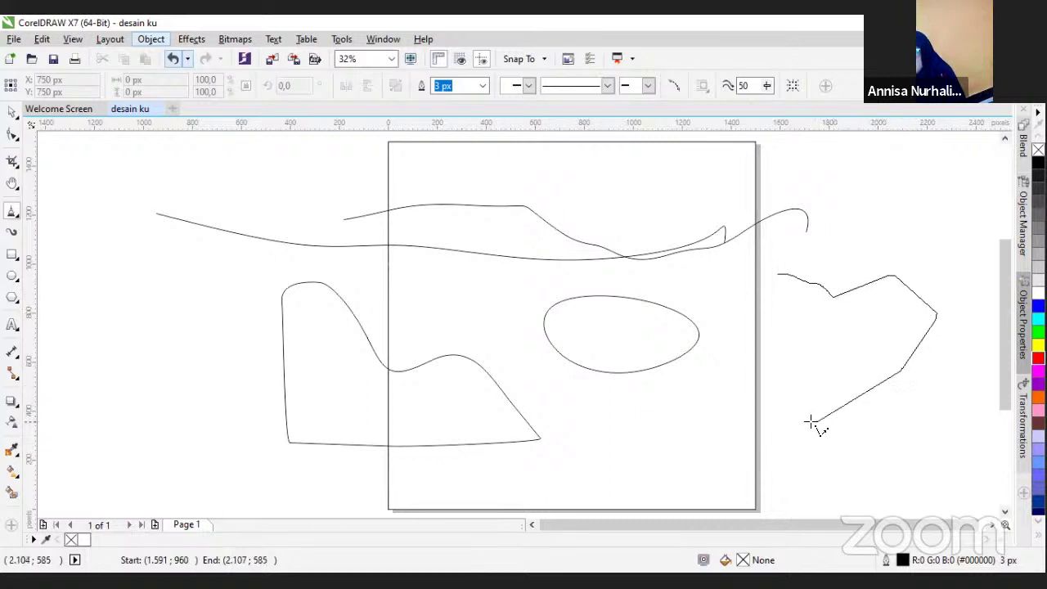
left_click(808, 417)
left_click(757, 386)
left_click(698, 403)
left_click(736, 335)
left_click(741, 288)
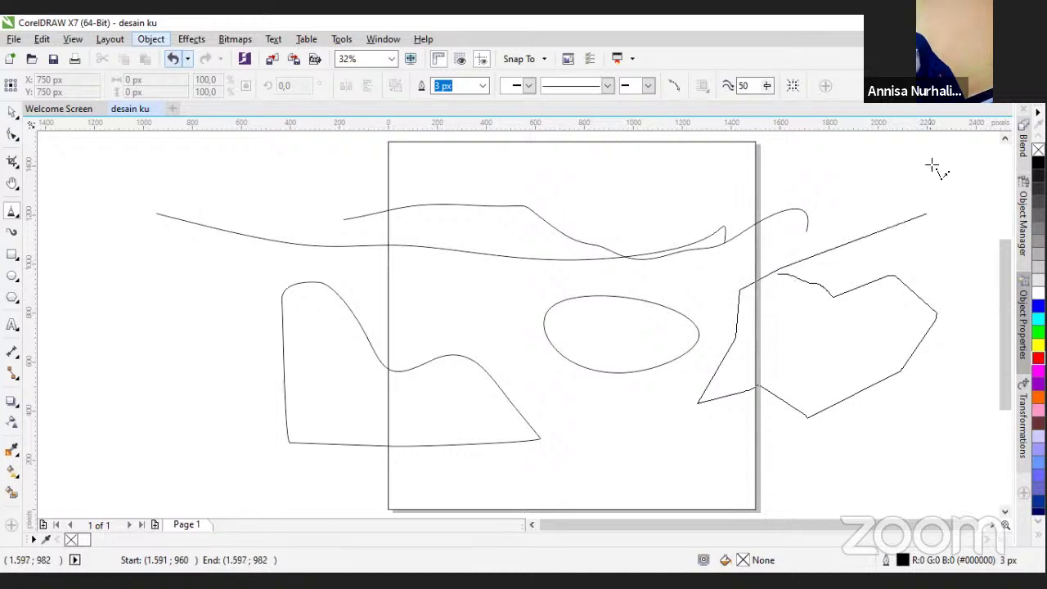
left_click(776, 276)
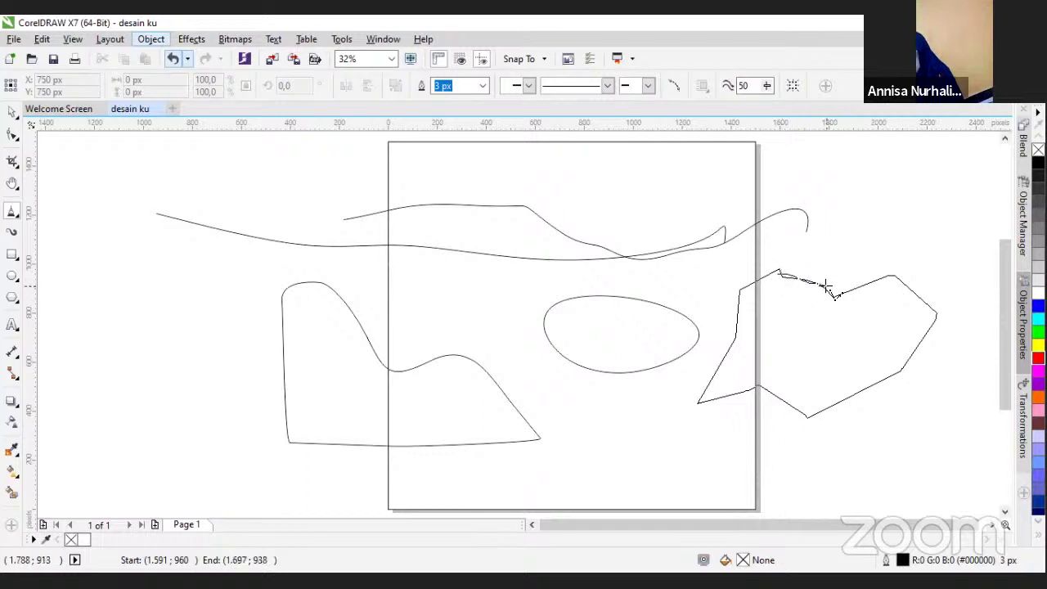
left_click(815, 273)
scroll(916, 234, "right", 2)
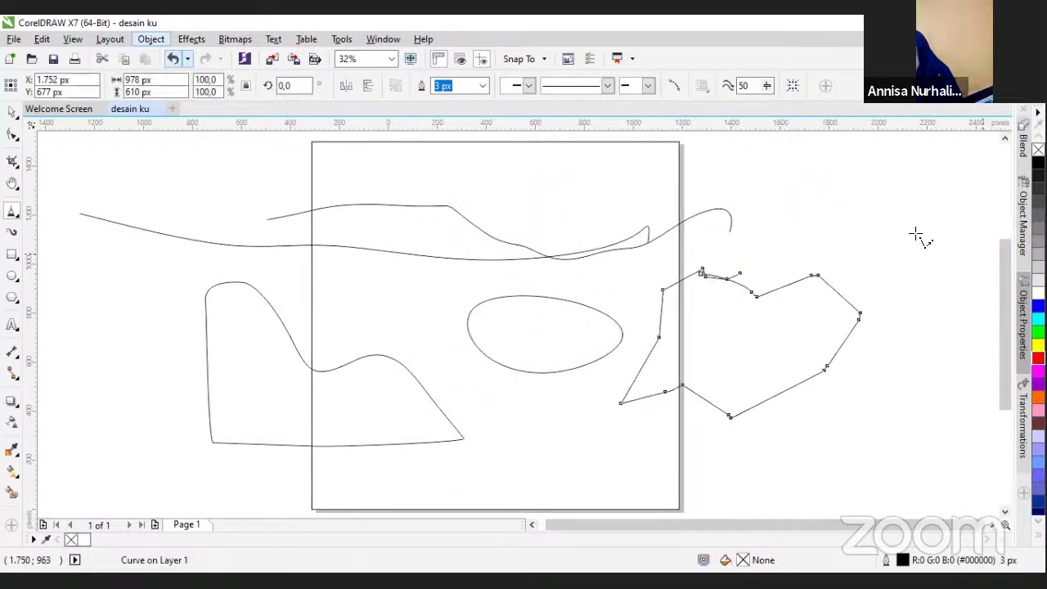
double_click(739, 268)
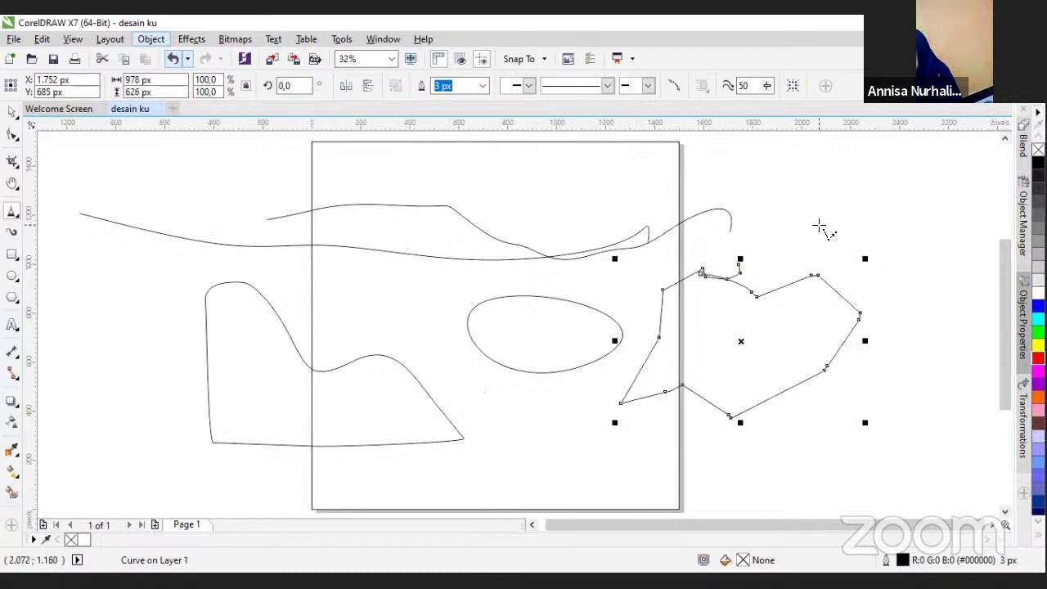
key("Delete")
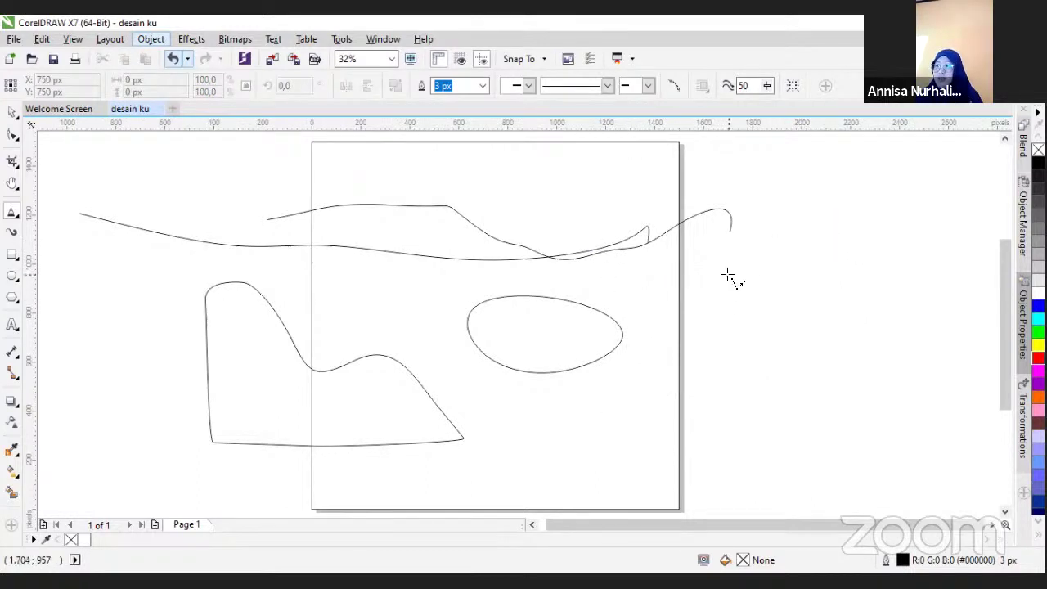
Draw a closed five-pointed star about 823 × 690 px with the Polyline tool, to the right of the page
left_click(788, 310)
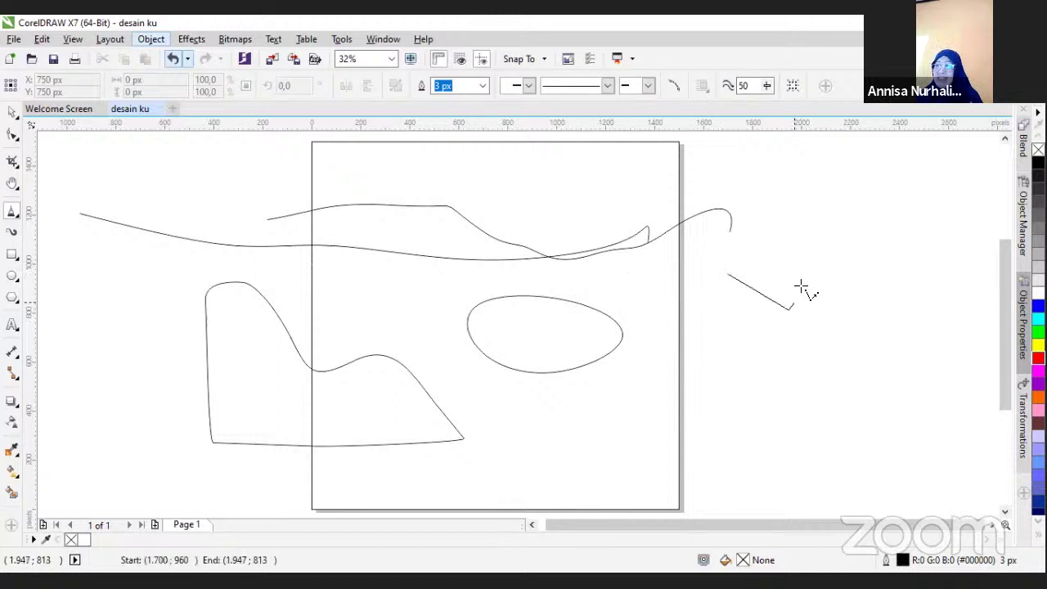
left_click(822, 242)
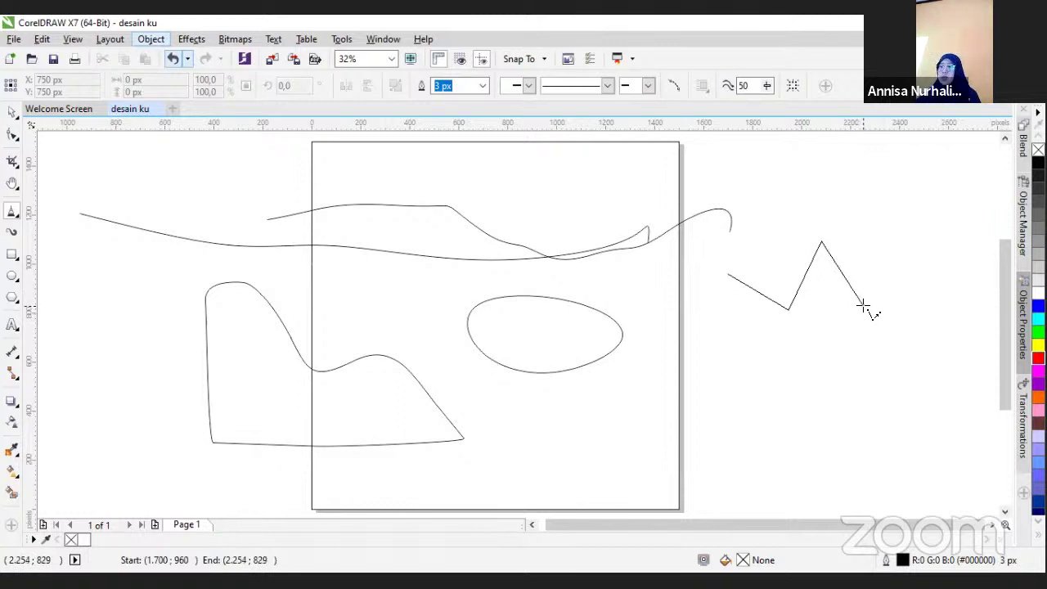
left_click(858, 312)
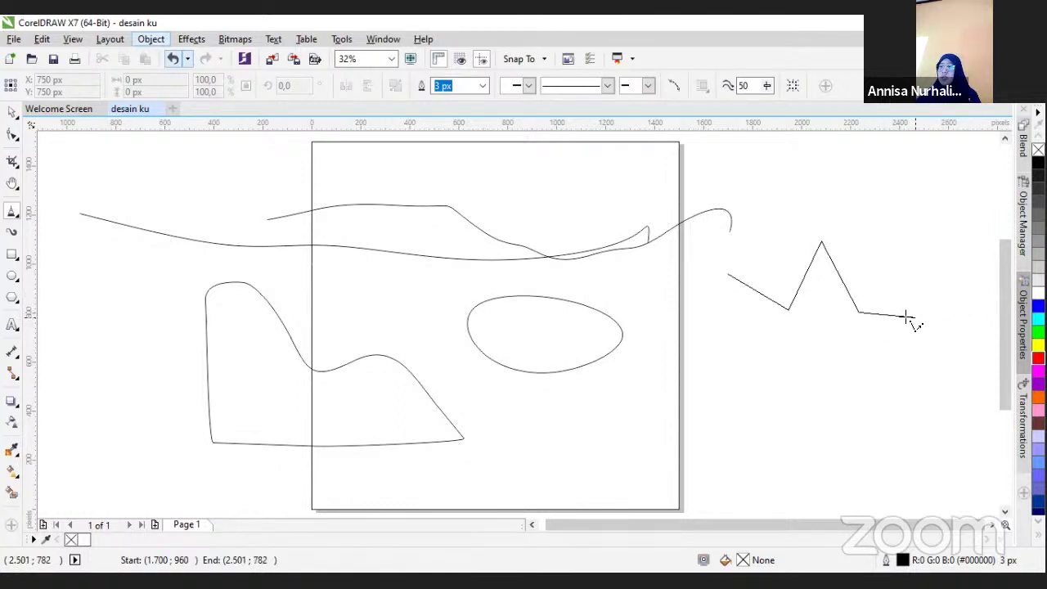
left_click(878, 359)
left_click(929, 409)
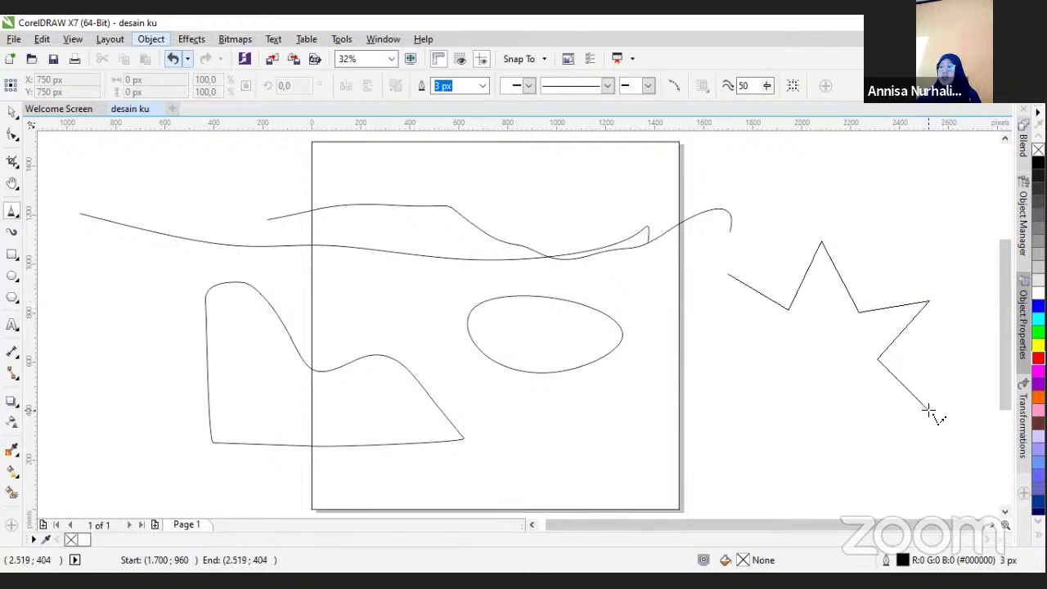
left_click(835, 374)
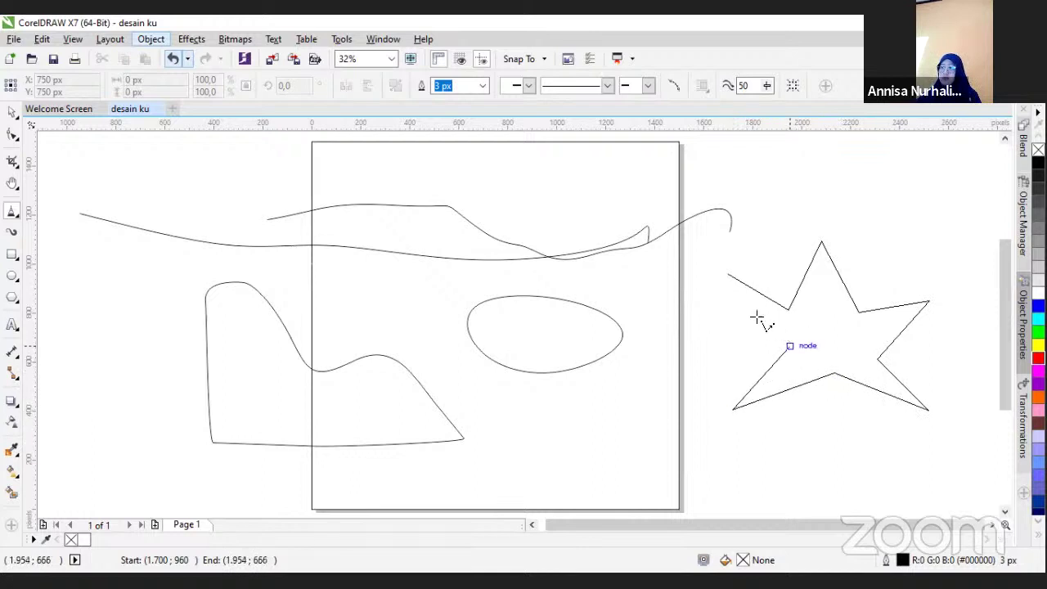
left_click(791, 346)
left_click(728, 275)
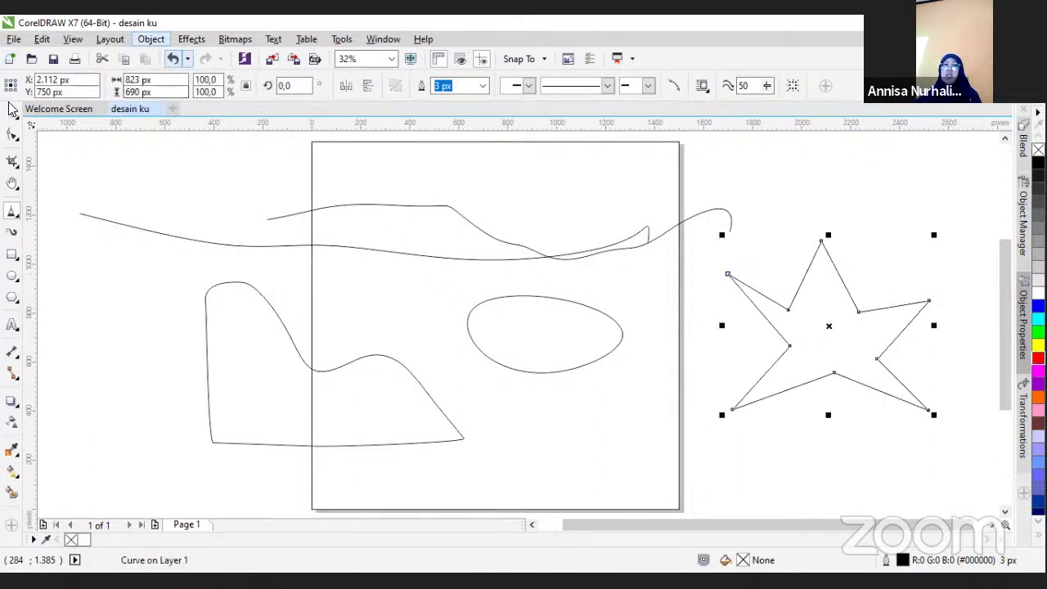
Reposition the star's nodes with the Shape tool to even out its points, making it about 876 × 712 px
left_click(12, 134)
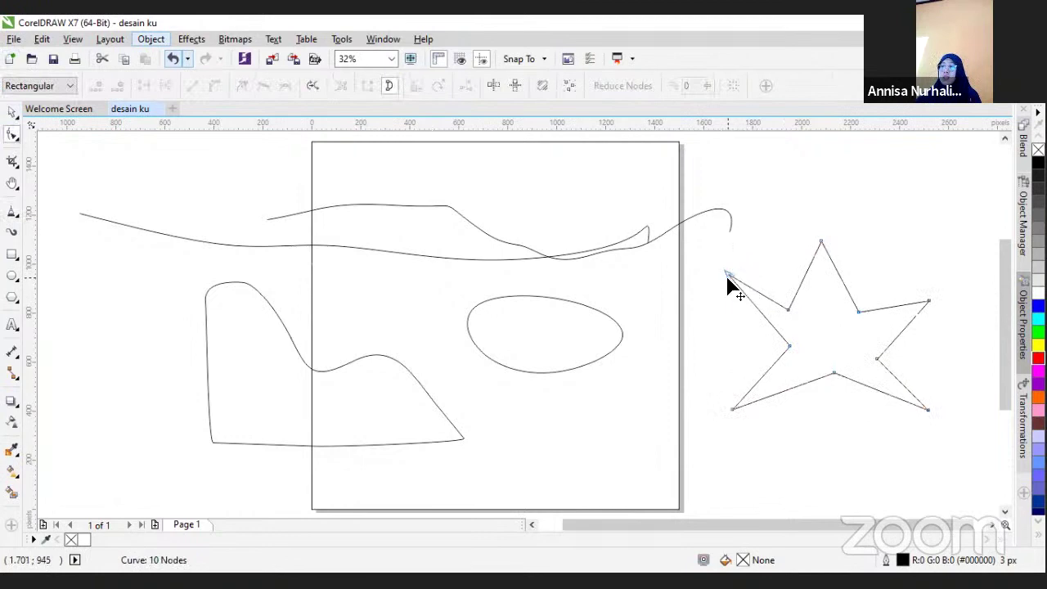
left_click_drag(728, 275, 724, 302)
left_click_drag(818, 240, 840, 238)
left_click_drag(790, 344, 781, 349)
left_click_drag(831, 375, 824, 378)
mouse_move(928, 411)
left_mouse_down()
mouse_move(911, 424)
mouse_move(908, 411)
left_mouse_up()
left_click_drag(879, 359, 884, 351)
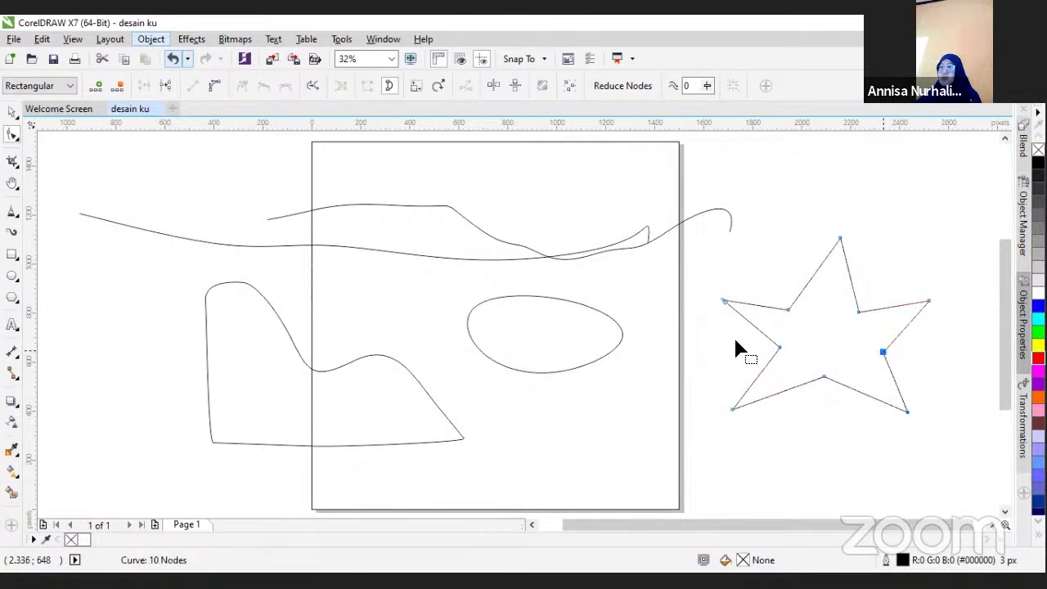
left_click_drag(782, 354, 777, 352)
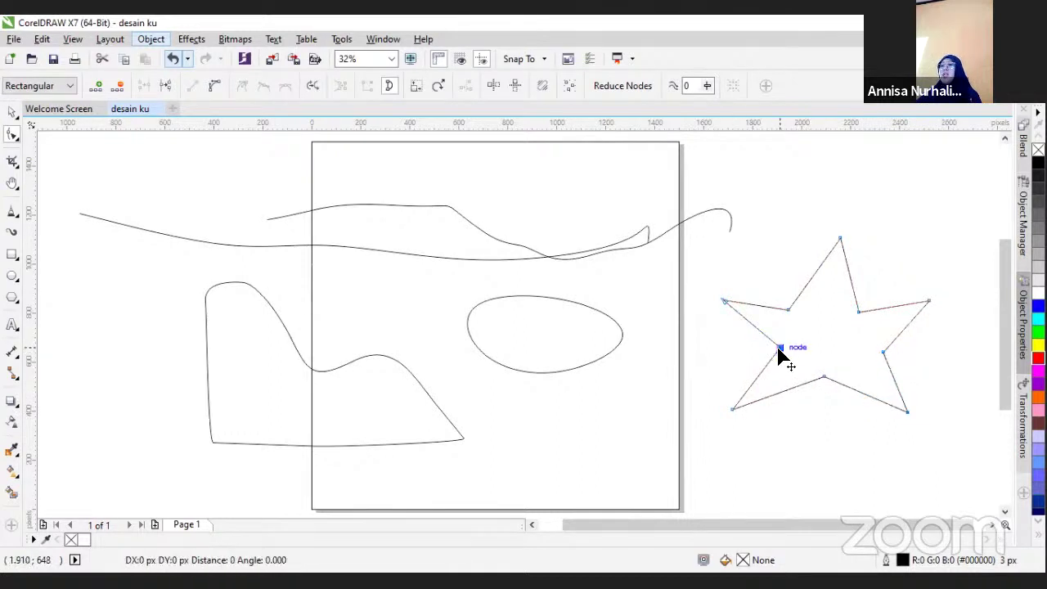
left_click_drag(727, 301, 715, 302)
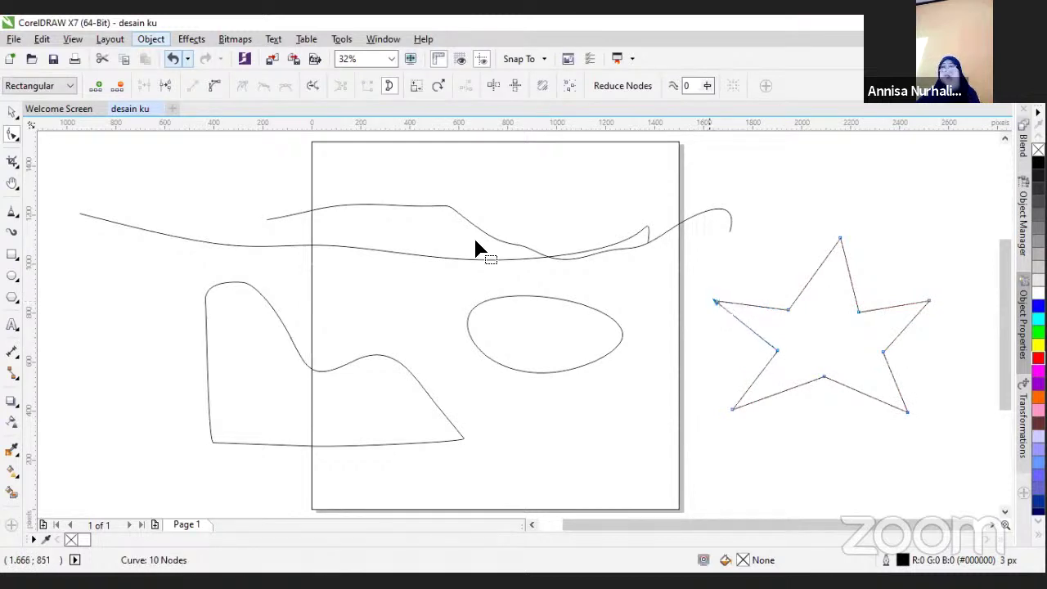
Draw a narrow hairpin-like 3-Point Curve about 516 × 41 px below the star
left_click(13, 220)
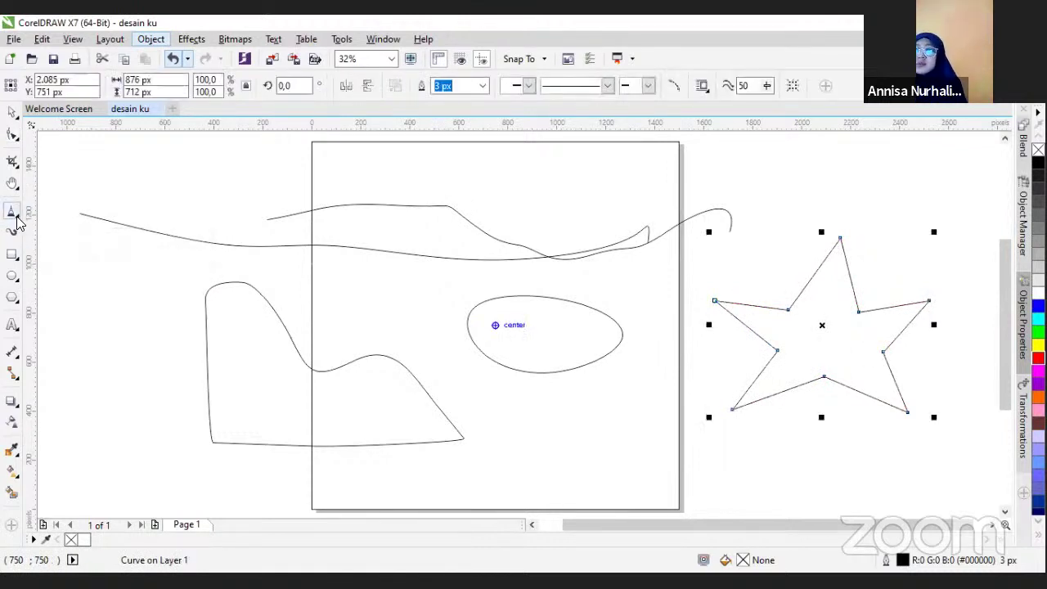
left_click(15, 213)
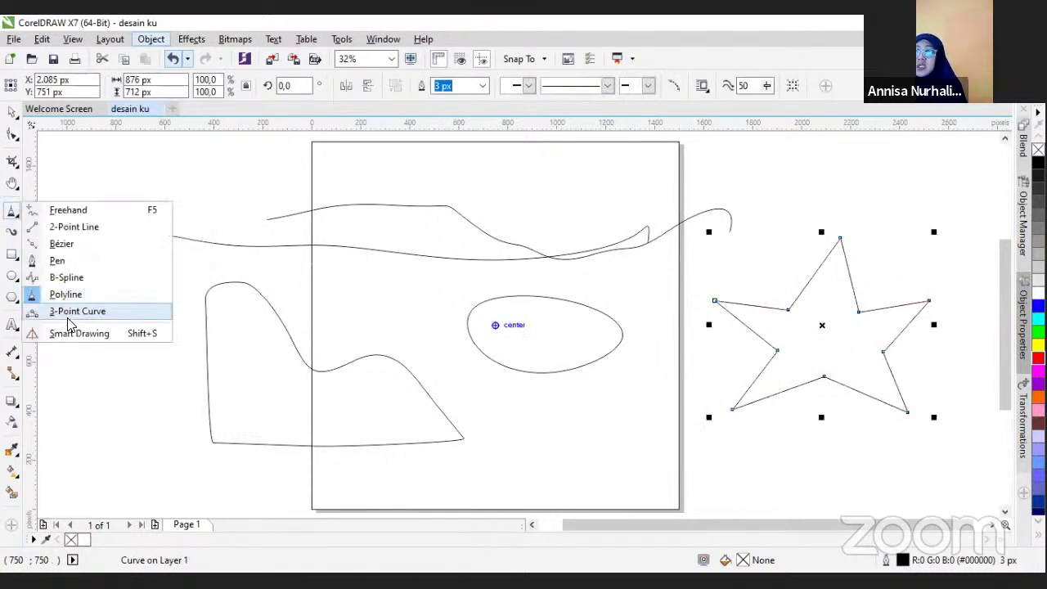
left_click(69, 317)
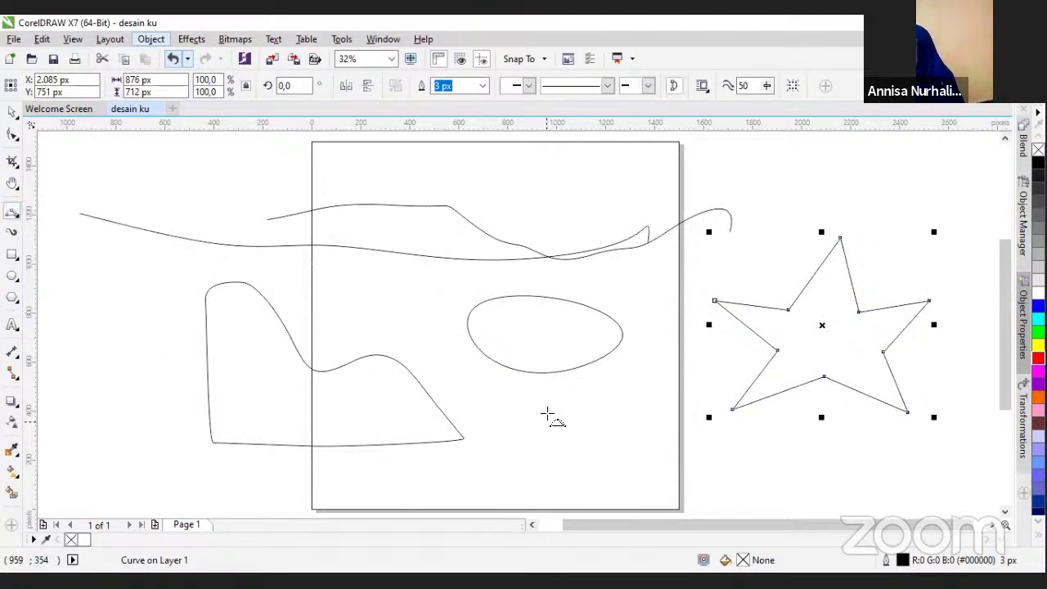
left_click_drag(694, 457, 822, 452)
left_click(822, 452)
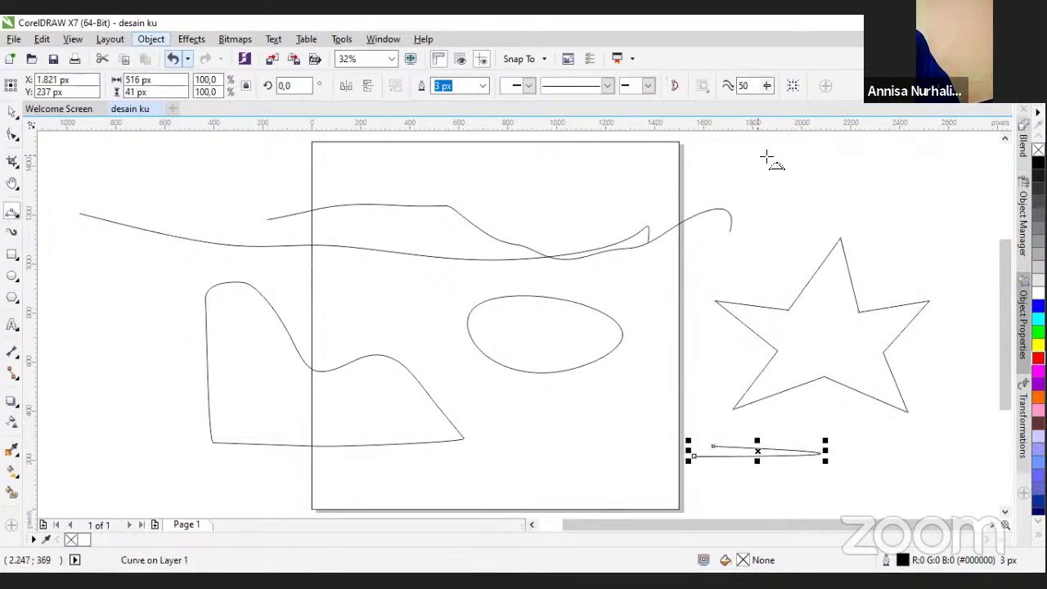
Draw a sideways 3-Point Curve about 410 × 264 px above the star and an arch about 660 × 191 px below the oval
left_click_drag(813, 204, 832, 143)
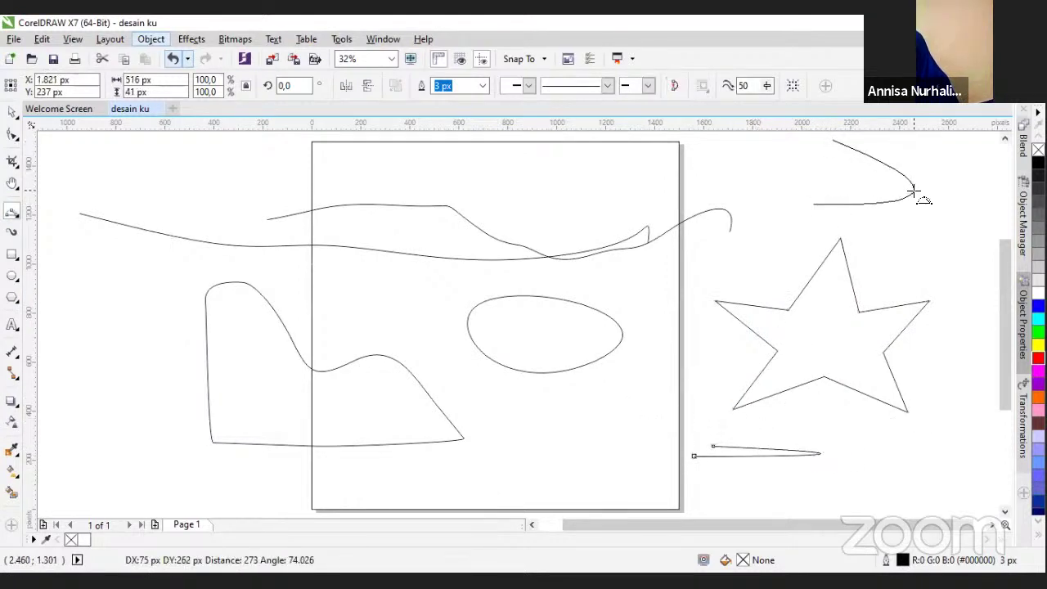
left_click(913, 191)
left_click_drag(504, 433, 666, 431)
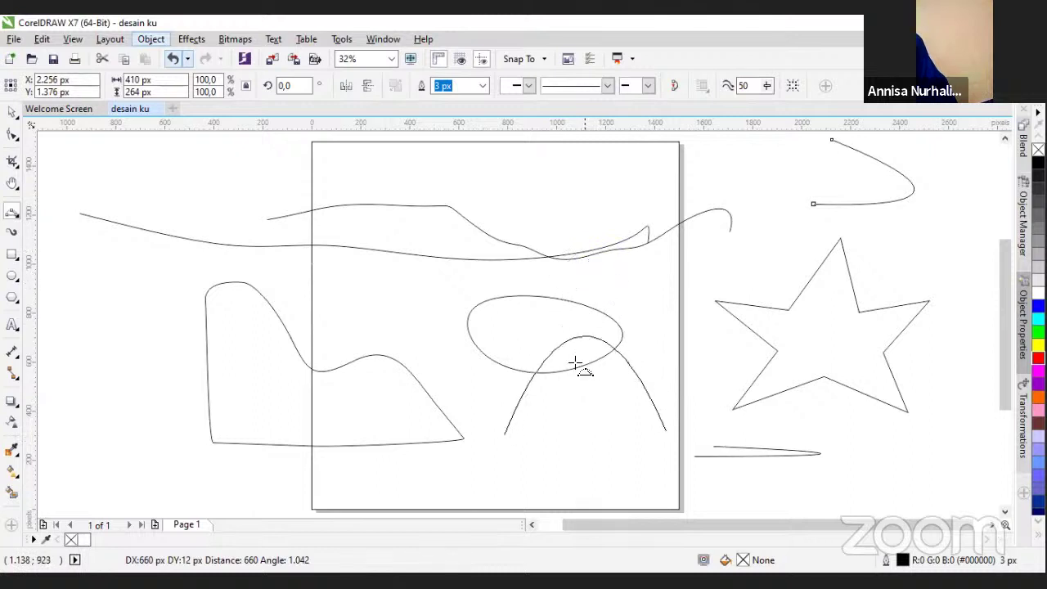
left_click(576, 391)
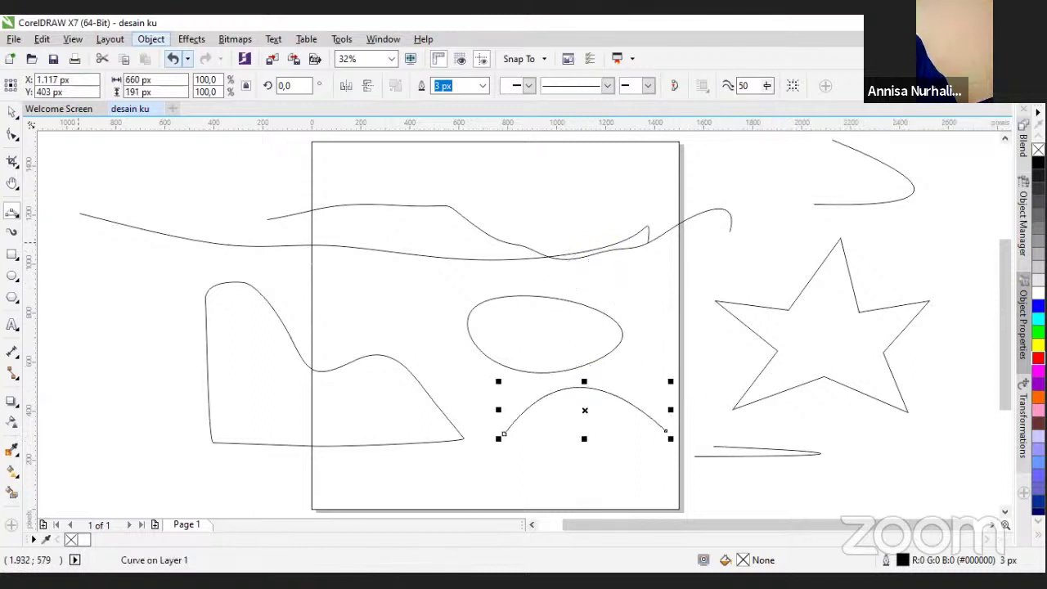
Delete the long B-spline and the Bézier curve that cross above the shoe and the oval
left_click(18, 217)
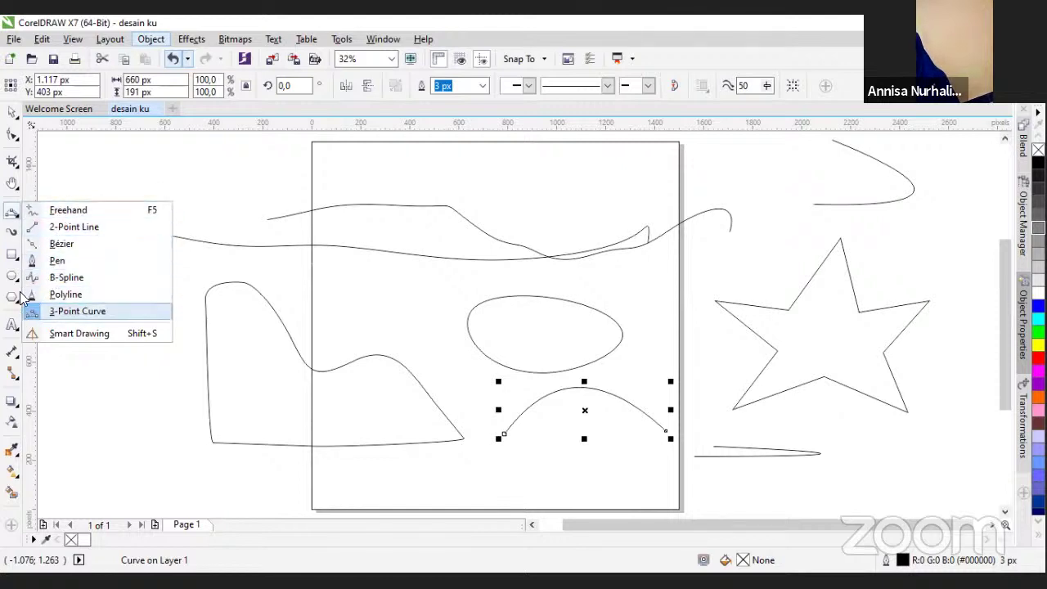
left_click(13, 233)
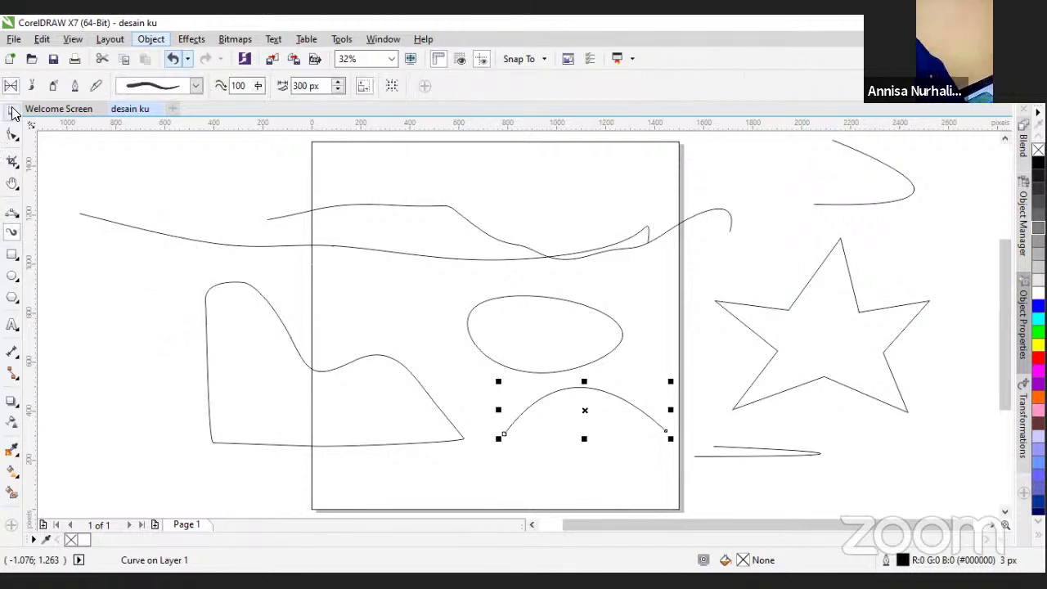
key("space")
left_click(167, 235)
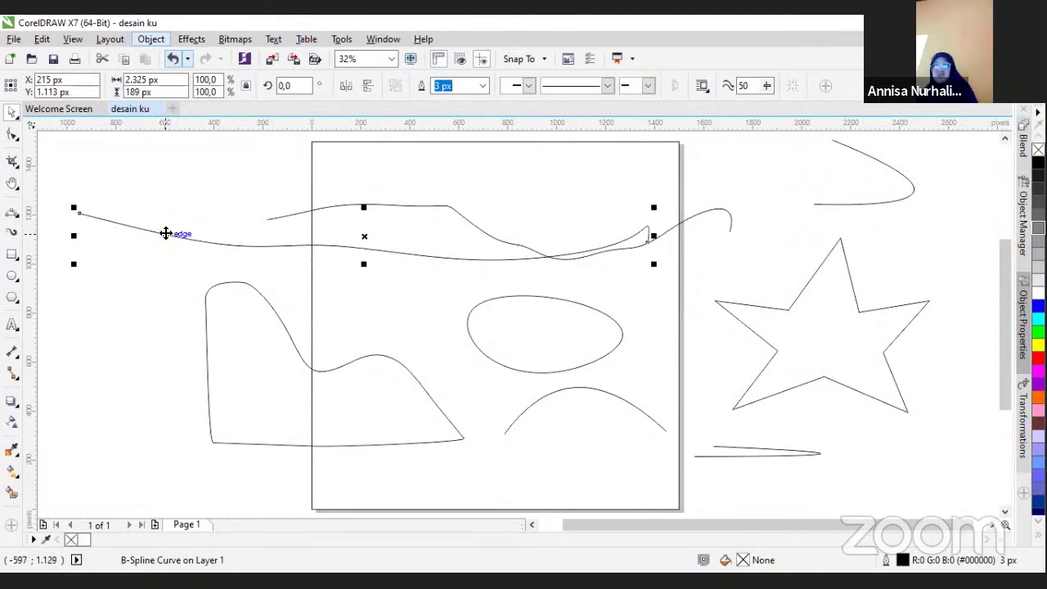
key("Delete")
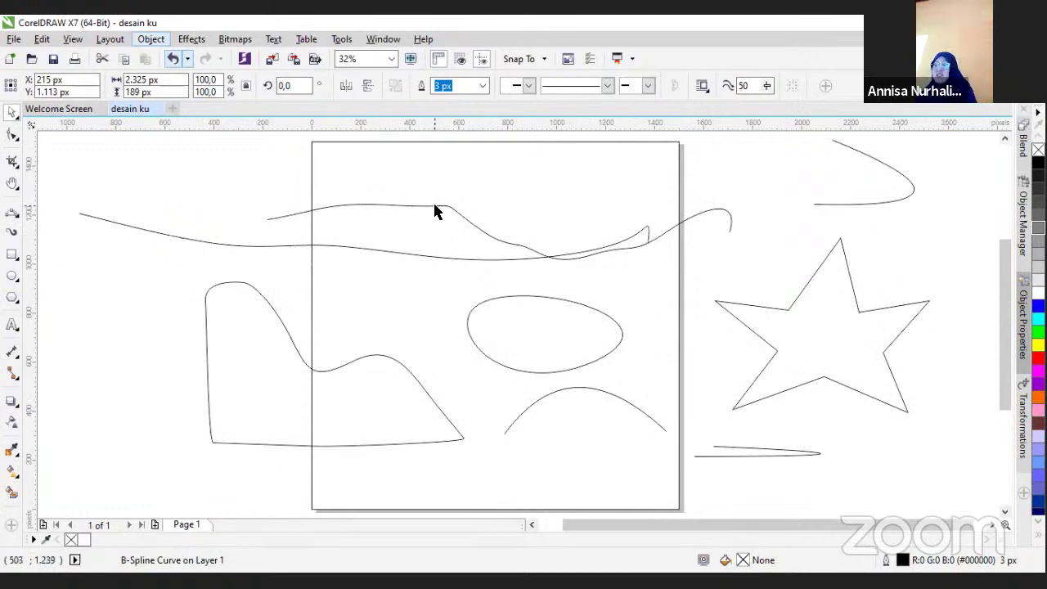
key("Delete")
Delete the three 3-point curves above the star, below the oval and below the star
left_click(878, 203)
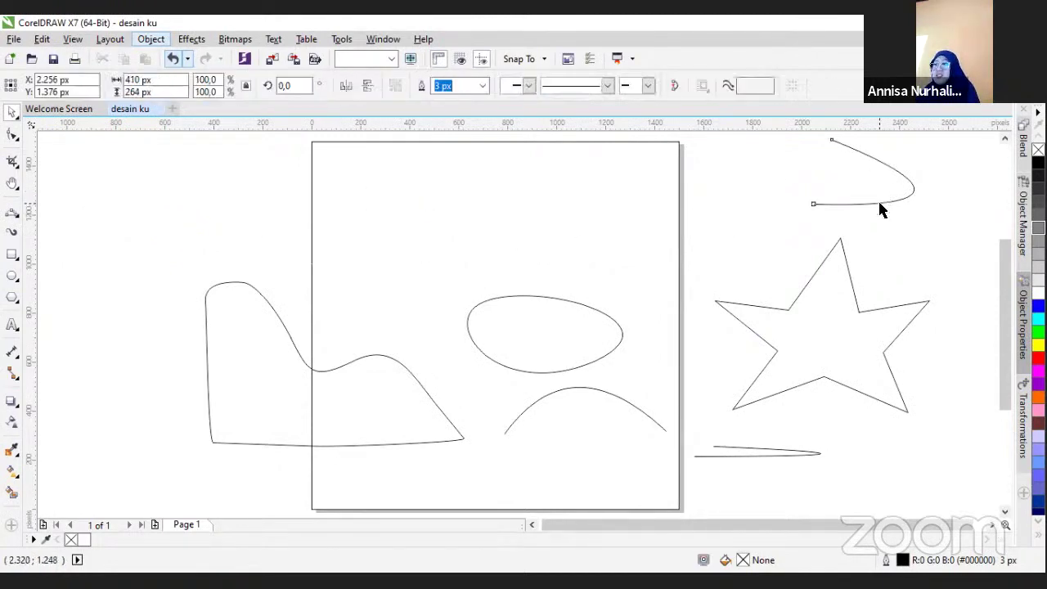
key("Delete")
left_click(873, 312)
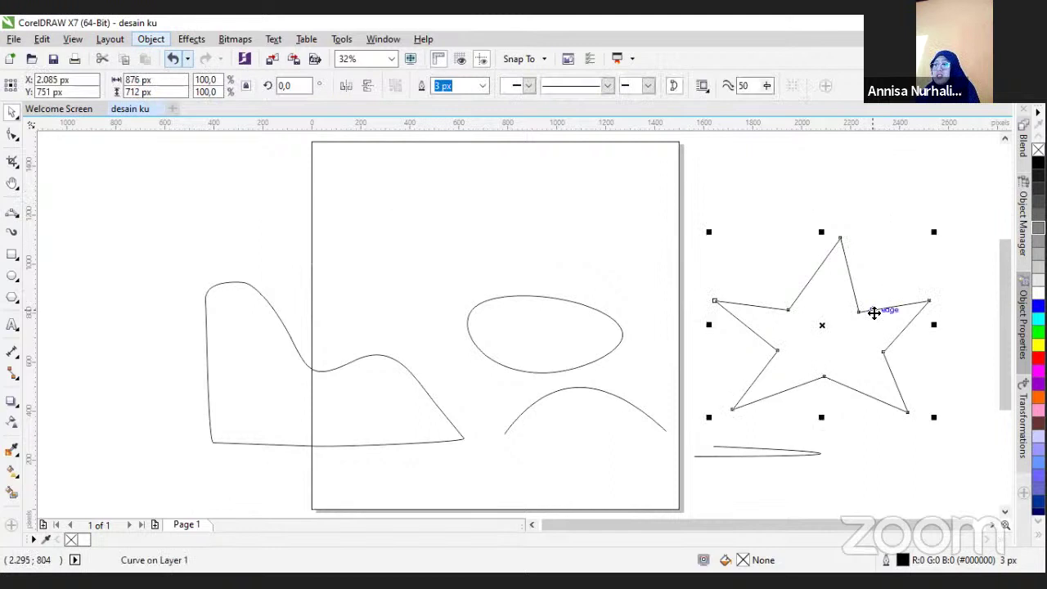
left_click(607, 400)
left_click(781, 454)
key("Delete")
Move the shoe outline down and to the right, centring it at about X 394 px, Y 244 px
left_click(319, 399)
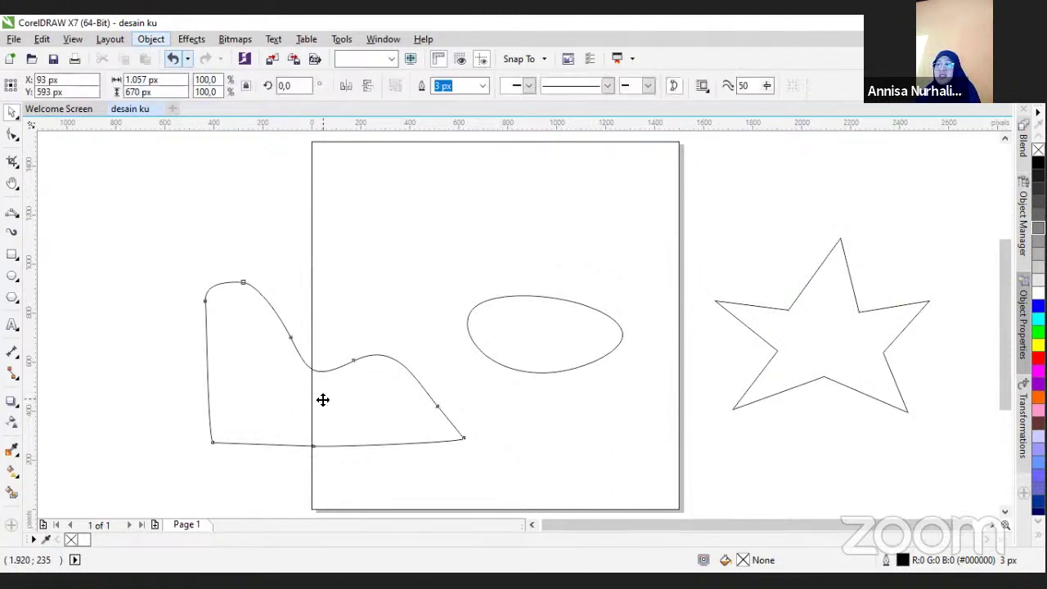
key("F10")
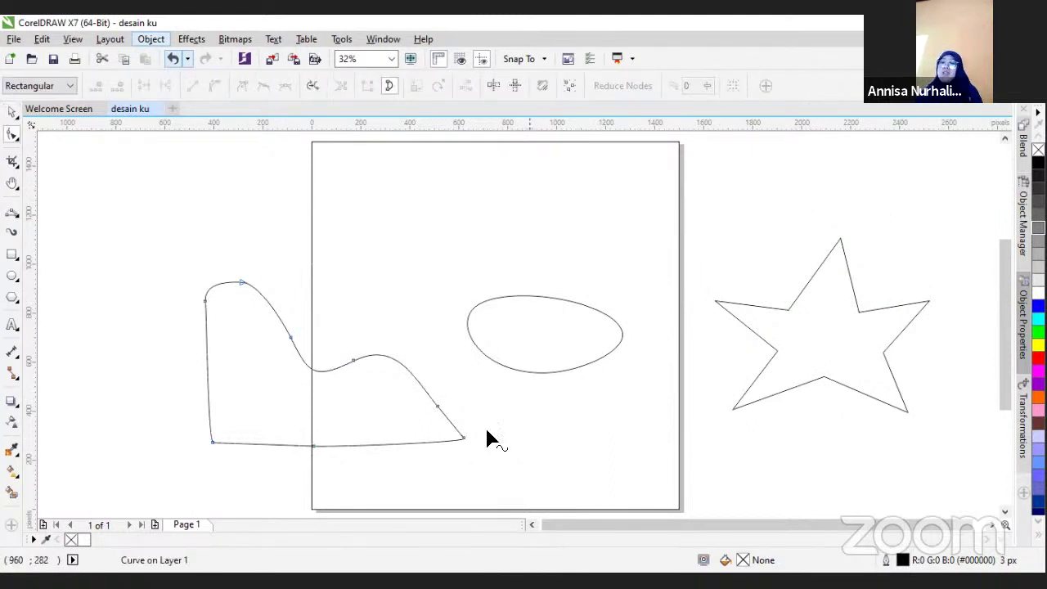
left_click(12, 111)
left_click_drag(392, 386, 396, 472)
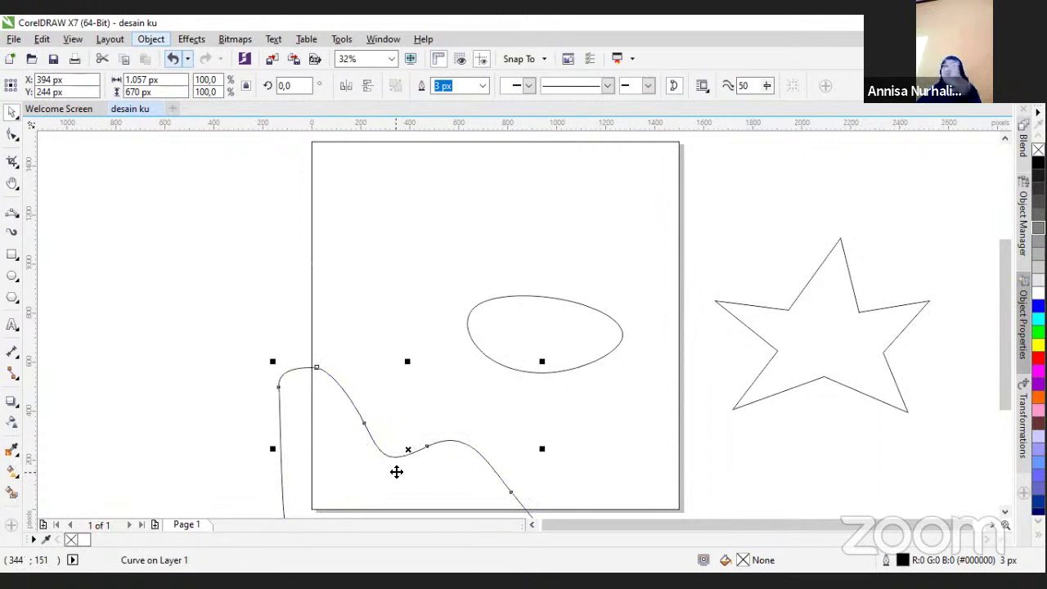
Move the shoe outline left and slightly up, centring it at about X 303 px, Y 269 px, and leave everything deselected
left_click_drag(400, 460, 373, 466)
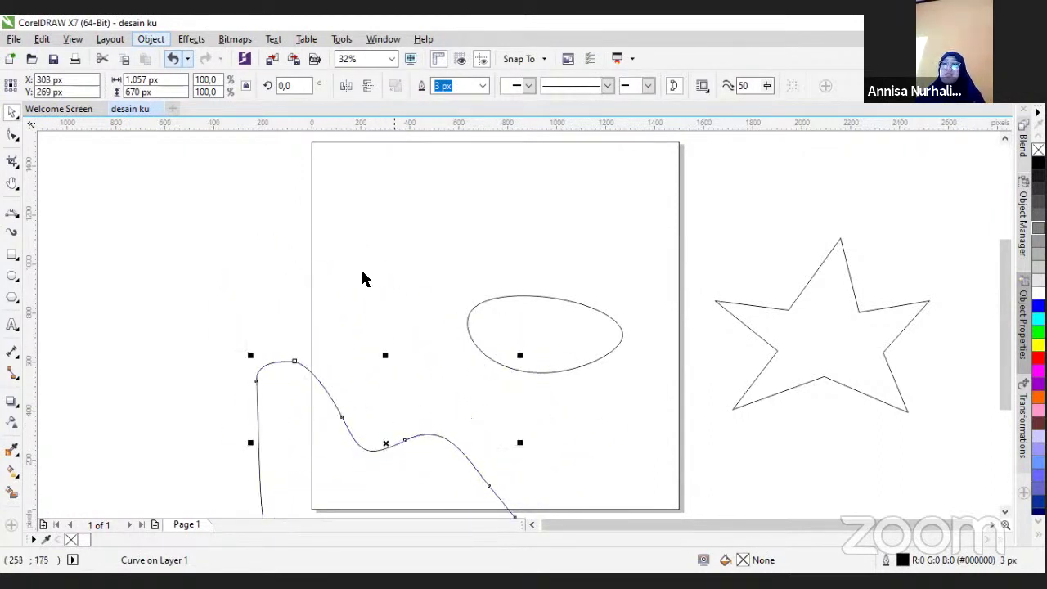
left_click(402, 253)
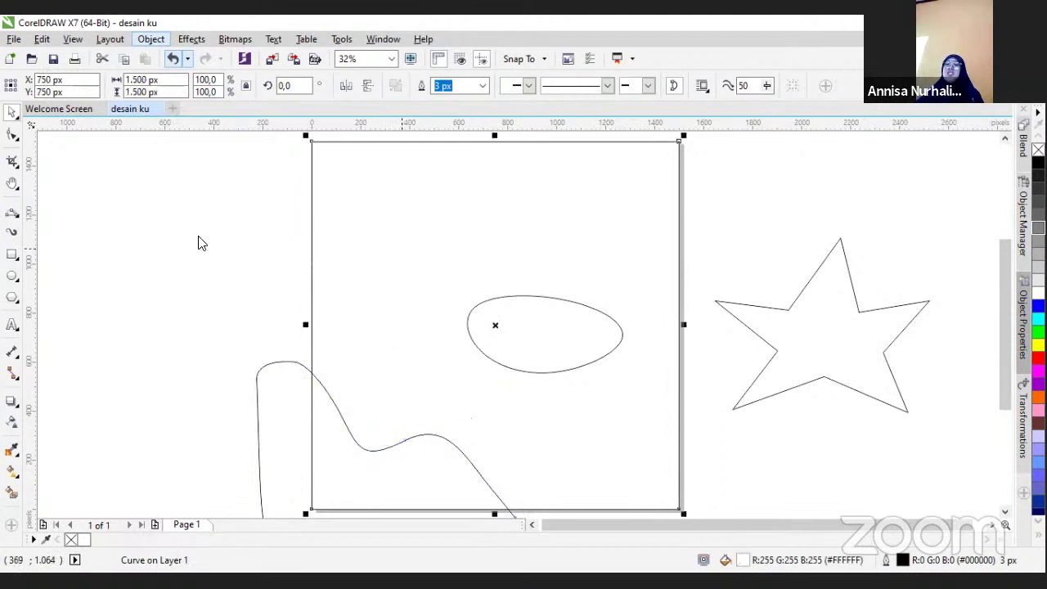
right_click(401, 253)
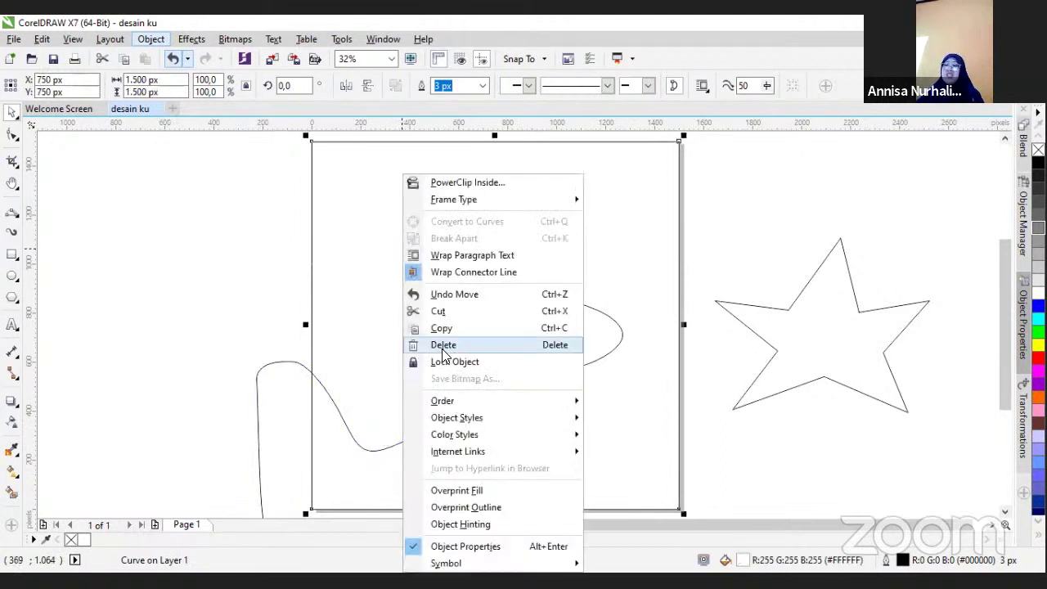
left_click(237, 266)
left_click(275, 445)
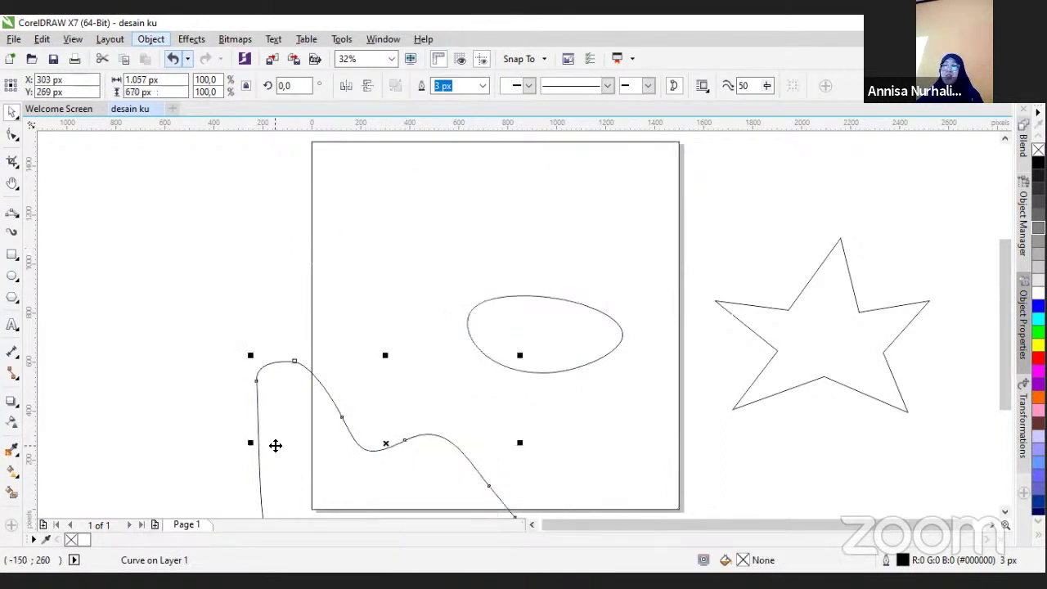
left_click(247, 223)
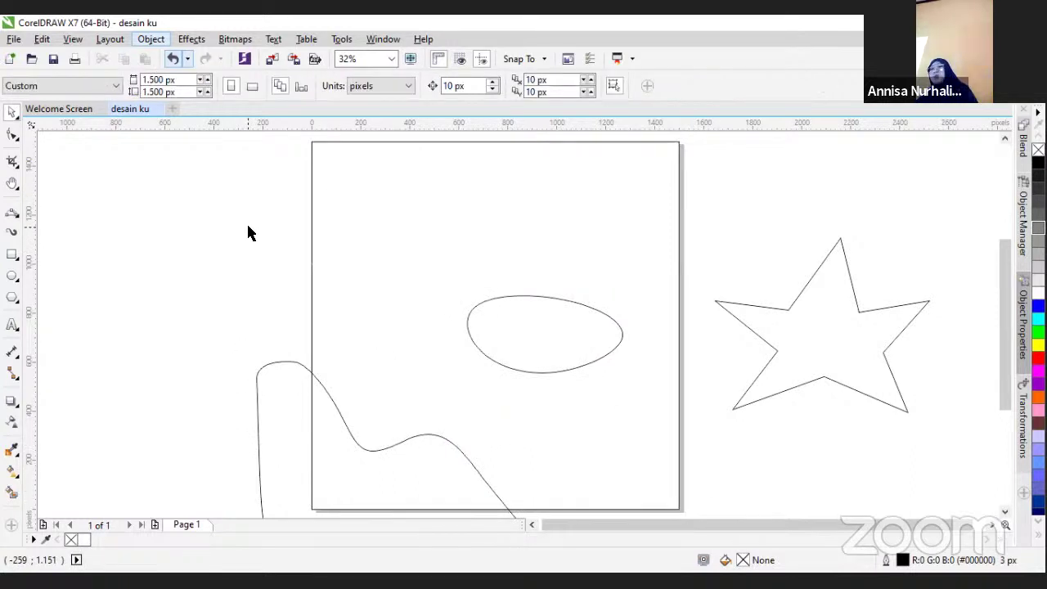
Set the Artistic Media tool to Brush mode with the Calligraphy category
left_click(12, 233)
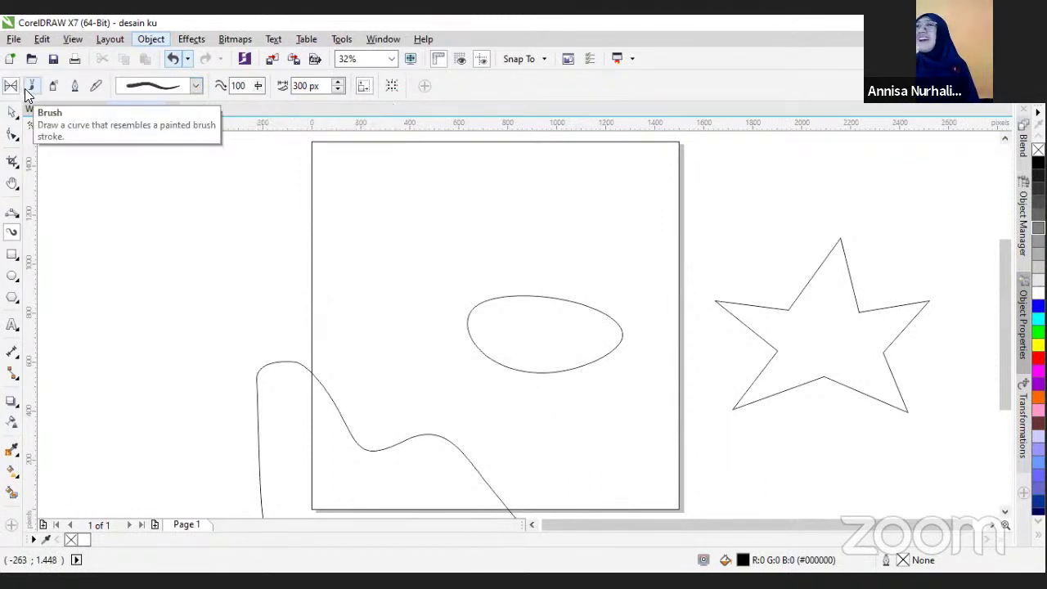
left_click(196, 90)
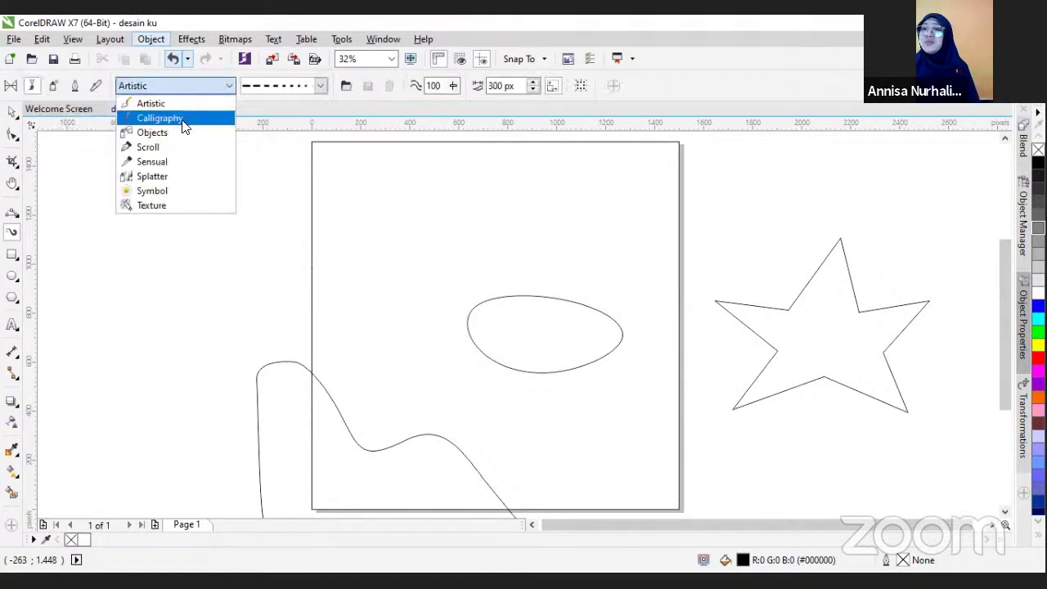
left_click(184, 125)
left_click(206, 86)
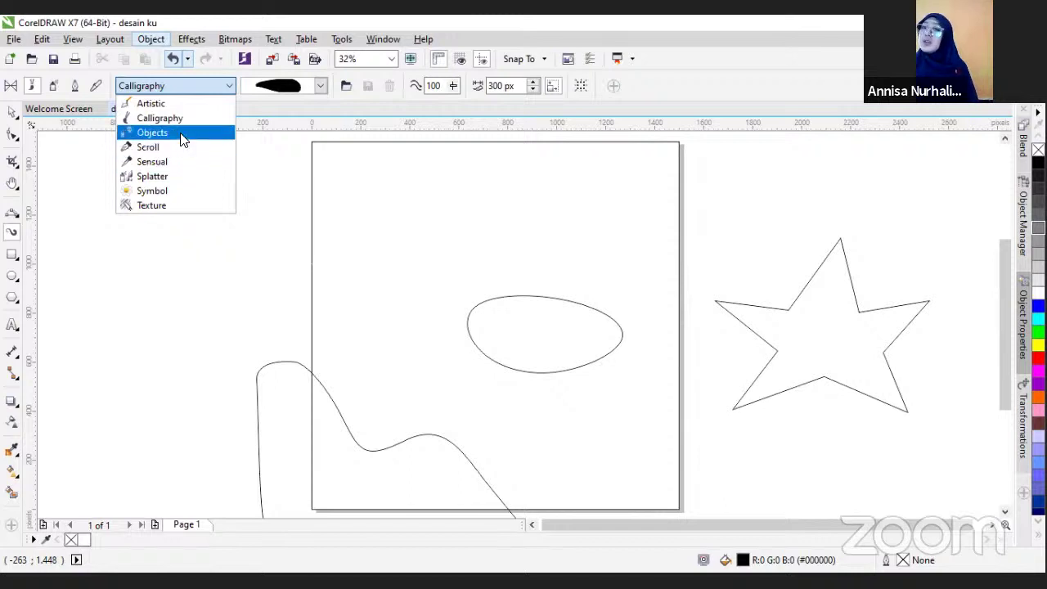
left_click(168, 234)
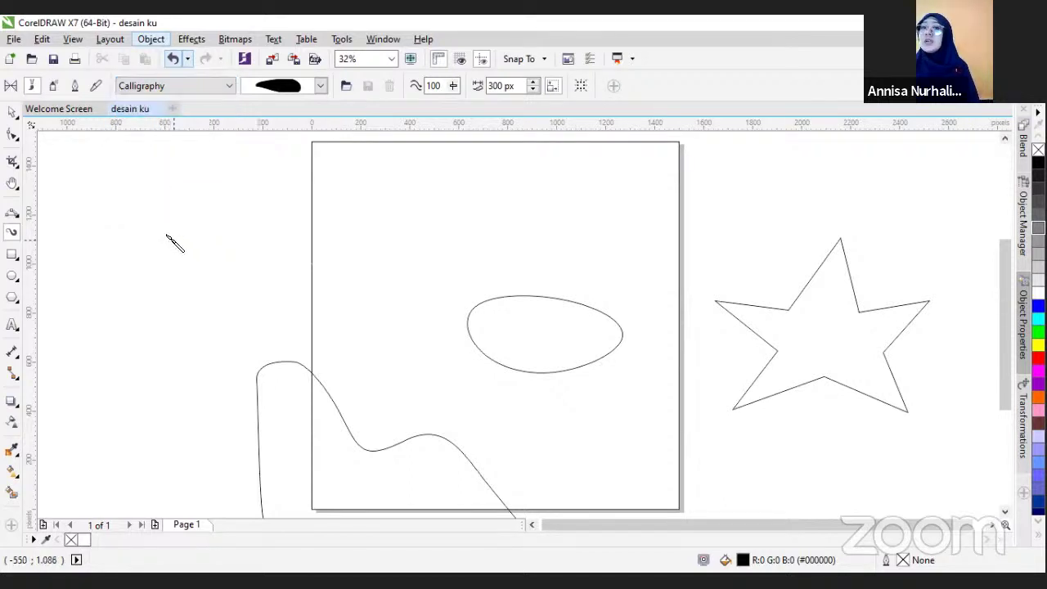
Try two 300 px wide calligraphy strokes above the shoe outline and remove both of them
mouse_move(163, 233)
left_mouse_down()
mouse_move(227, 212)
mouse_move(271, 221)
left_mouse_up()
mouse_move(236, 295)
left_mouse_down()
mouse_move(275, 290)
mouse_move(365, 279)
left_mouse_up()
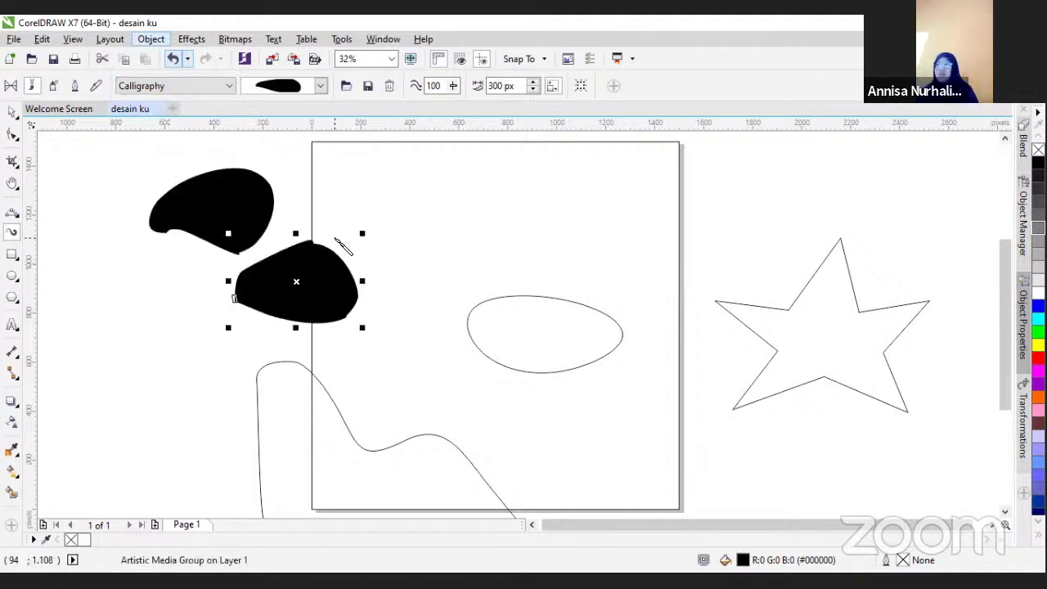
key("ctrl+z")
left_click(238, 219)
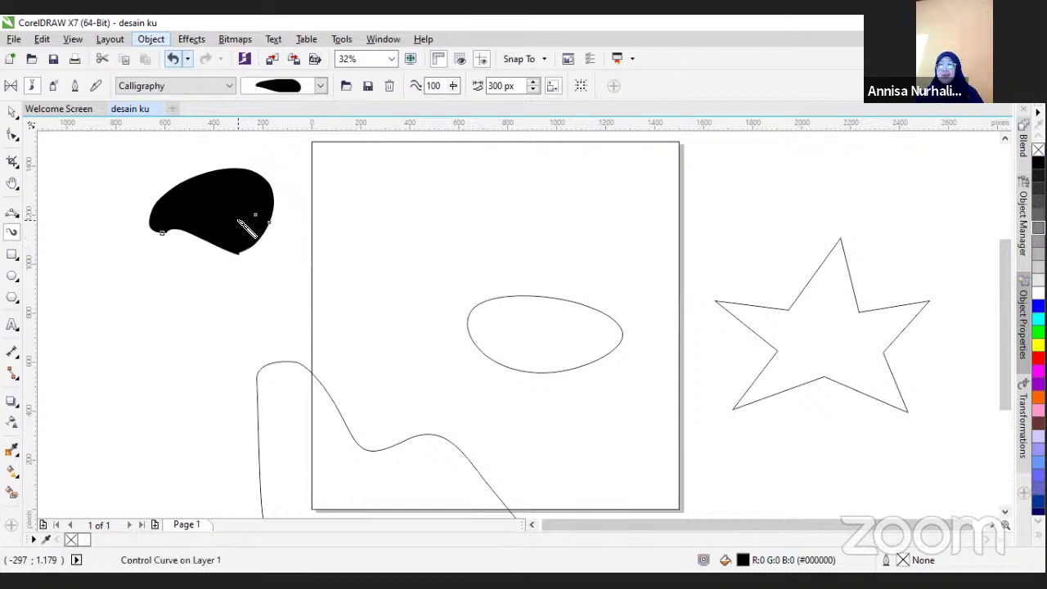
key("Delete")
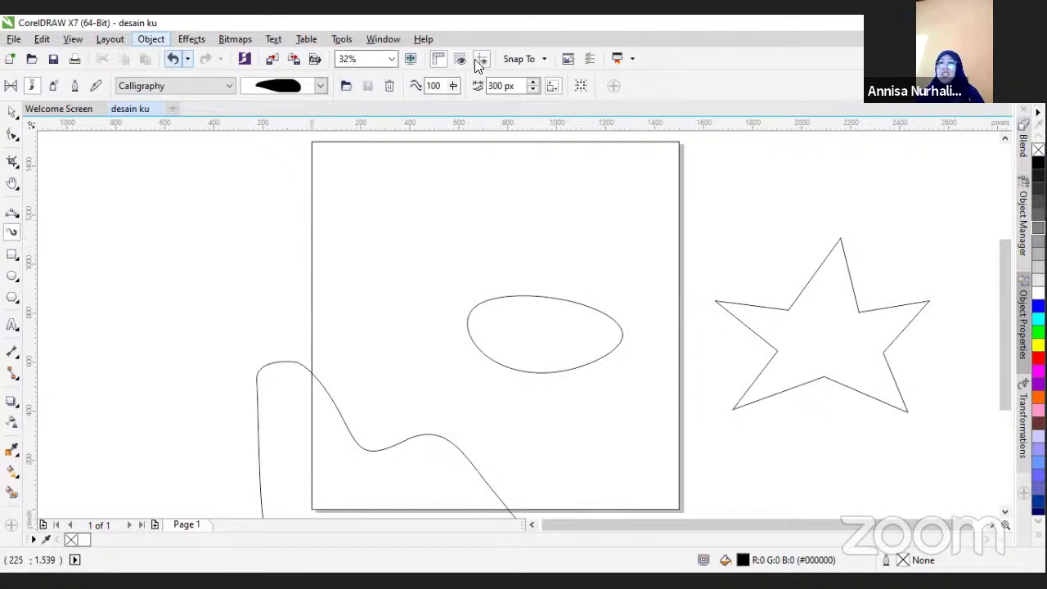
Set the stroke width to 9 px and keep one long arched calligraphy stroke across the page's left edge, deleting the second below it
left_click(535, 90)
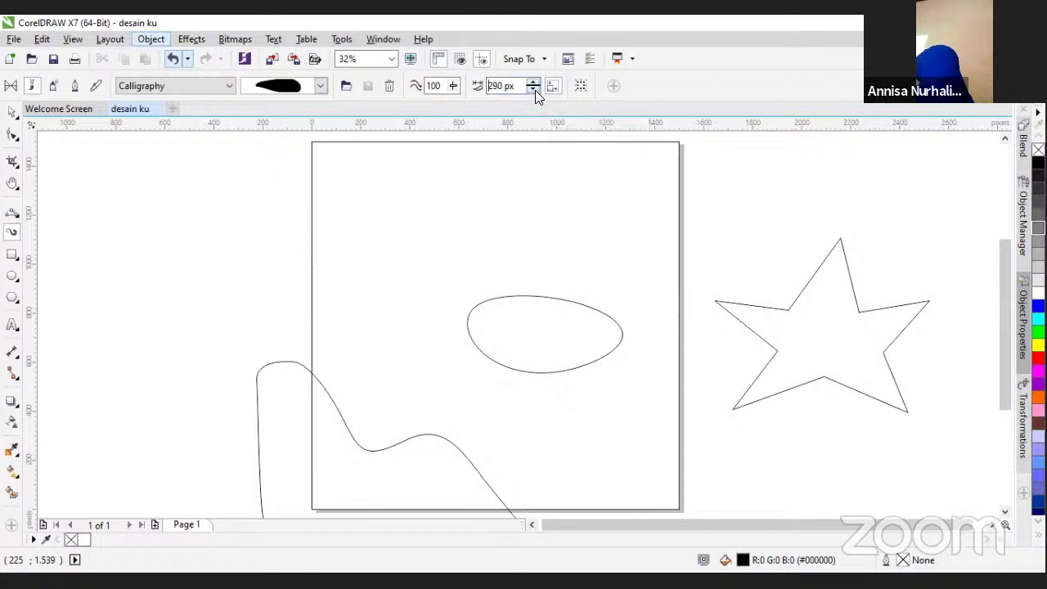
left_click(503, 86)
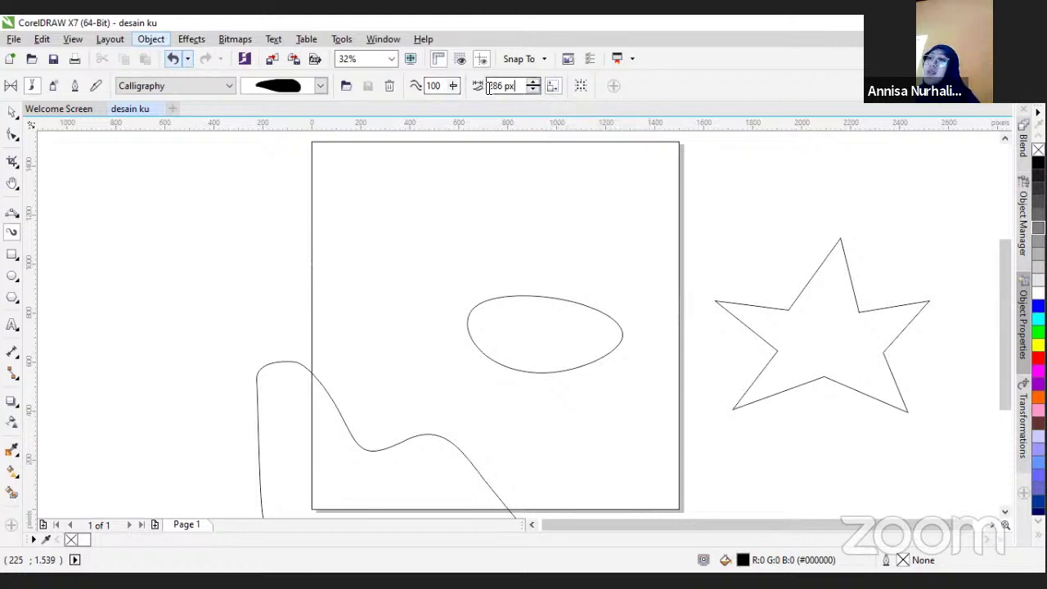
type("9")
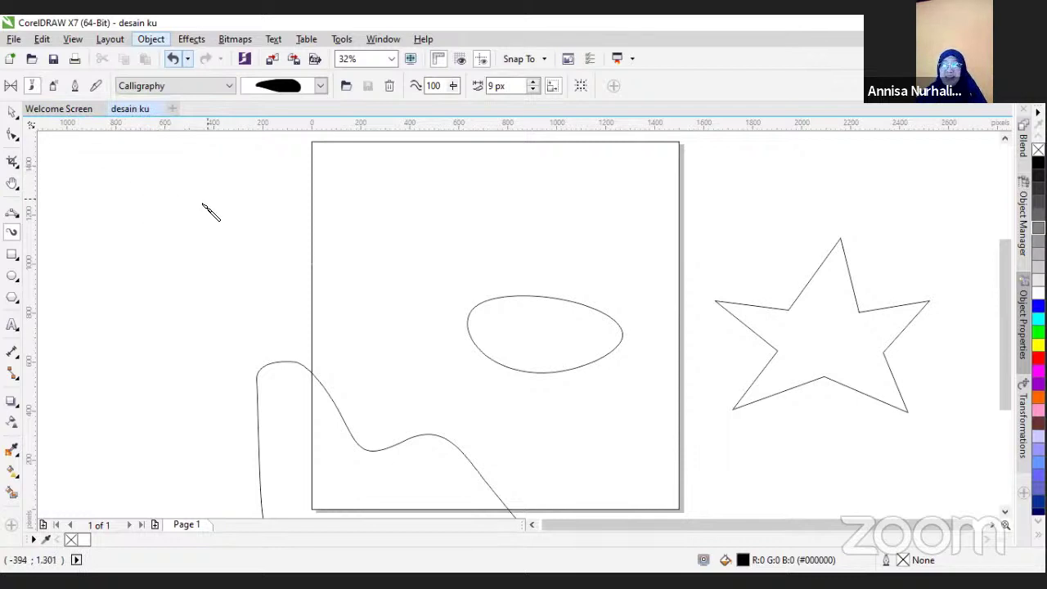
mouse_move(196, 205)
left_mouse_down()
mouse_move(268, 192)
mouse_move(378, 214)
left_mouse_up()
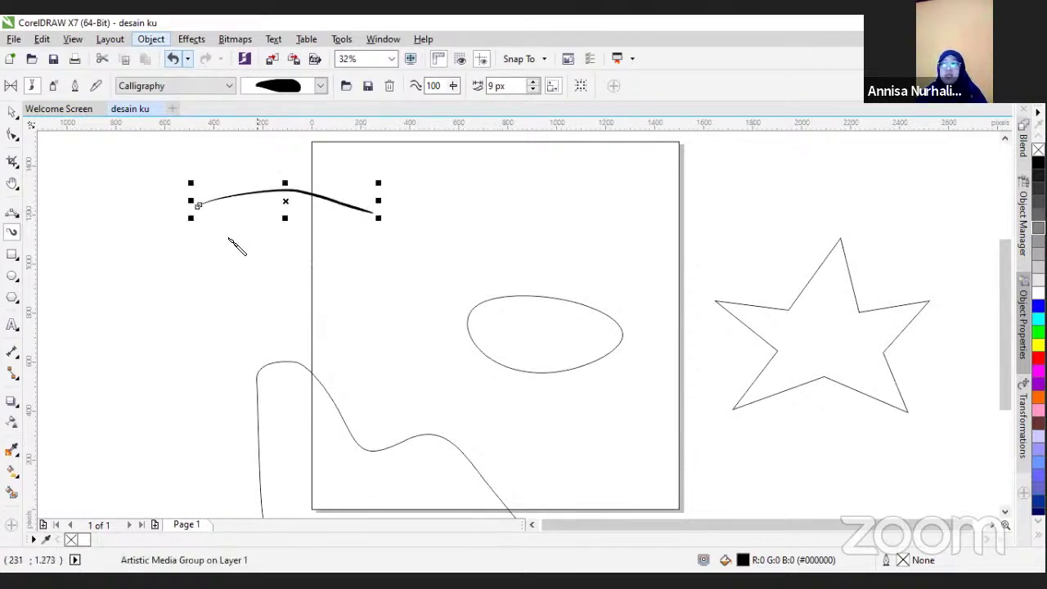
left_click_drag(220, 236, 362, 242)
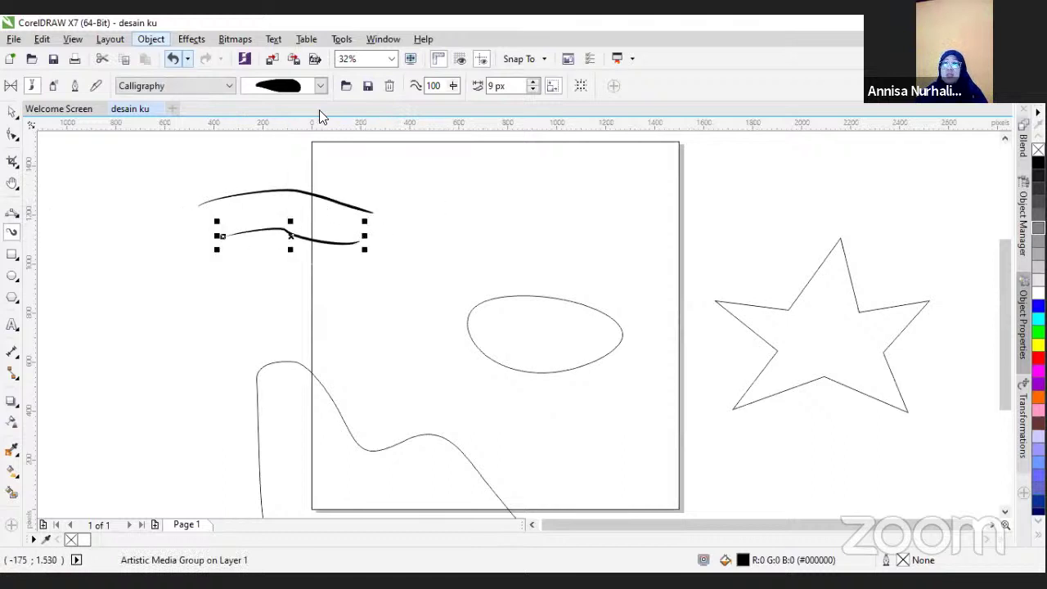
key("Delete")
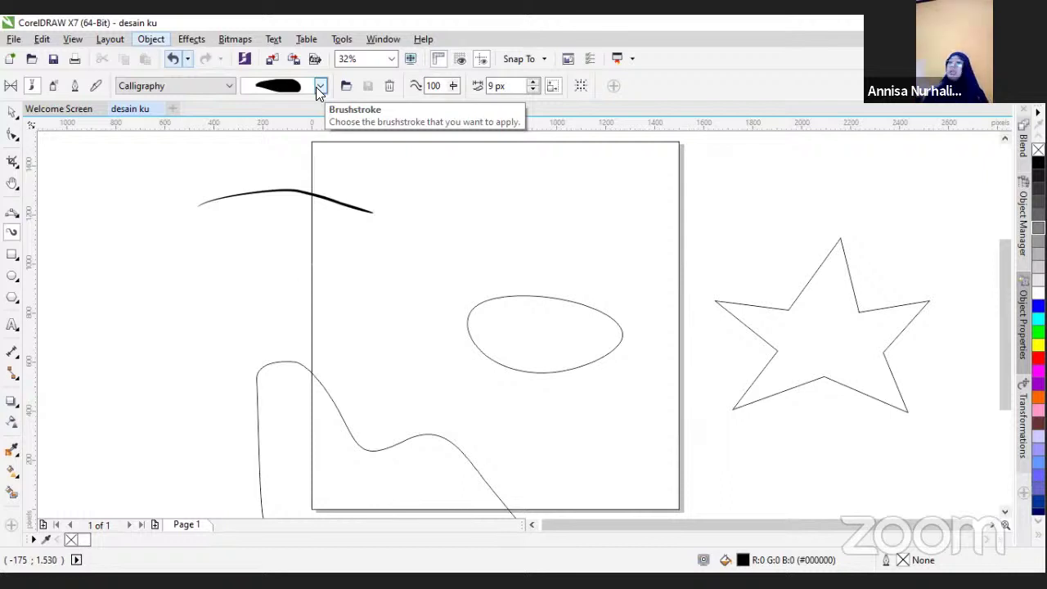
Switch Artistic Media to Preset mode and draw a short vertical stroke above the oval using the preset pinched in the middle
left_click(193, 85)
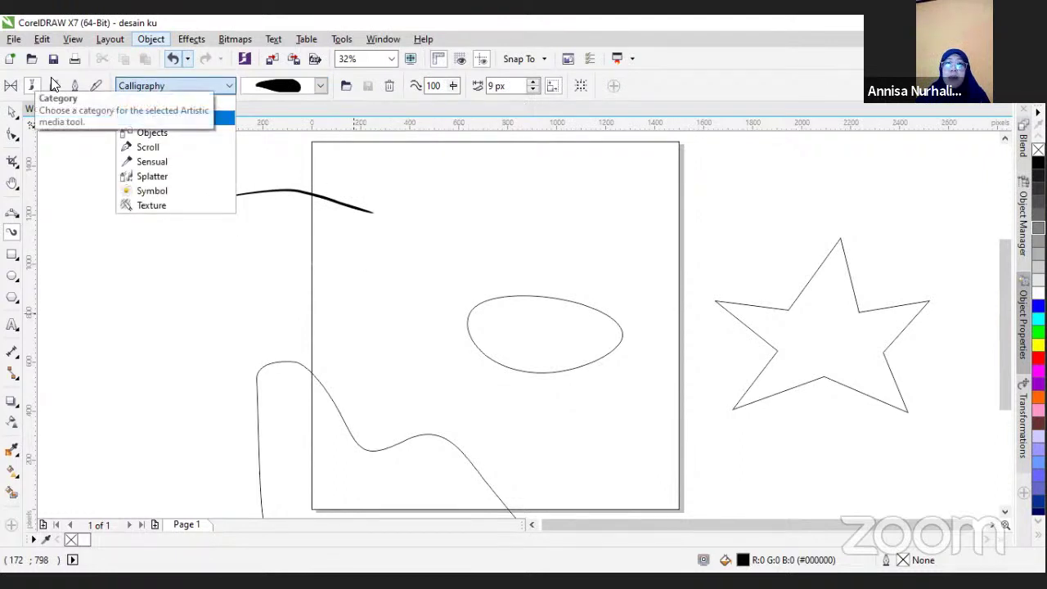
left_click(11, 87)
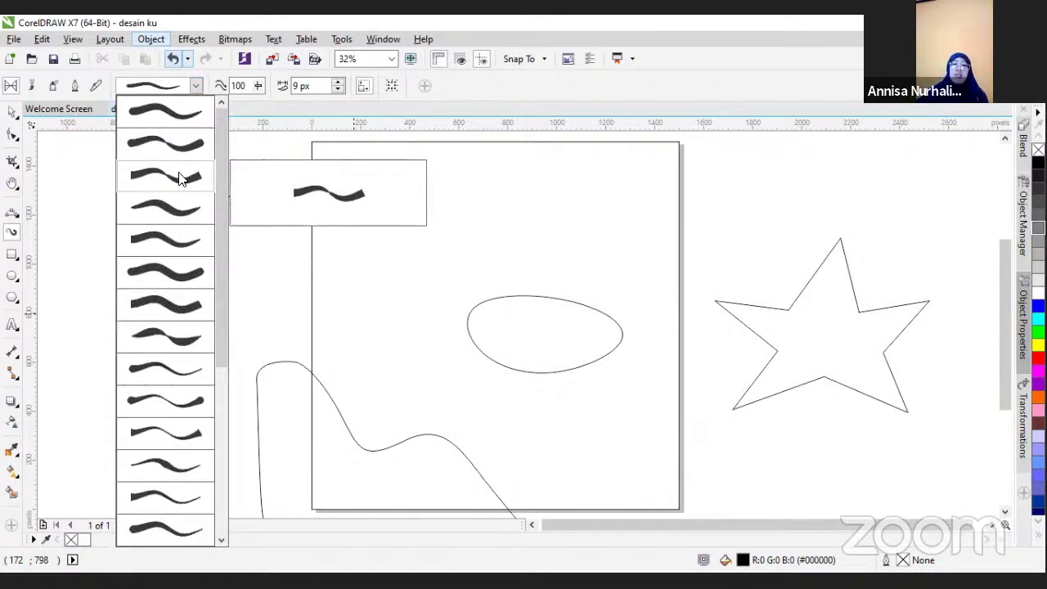
left_click(186, 179)
left_click_drag(504, 176, 511, 246)
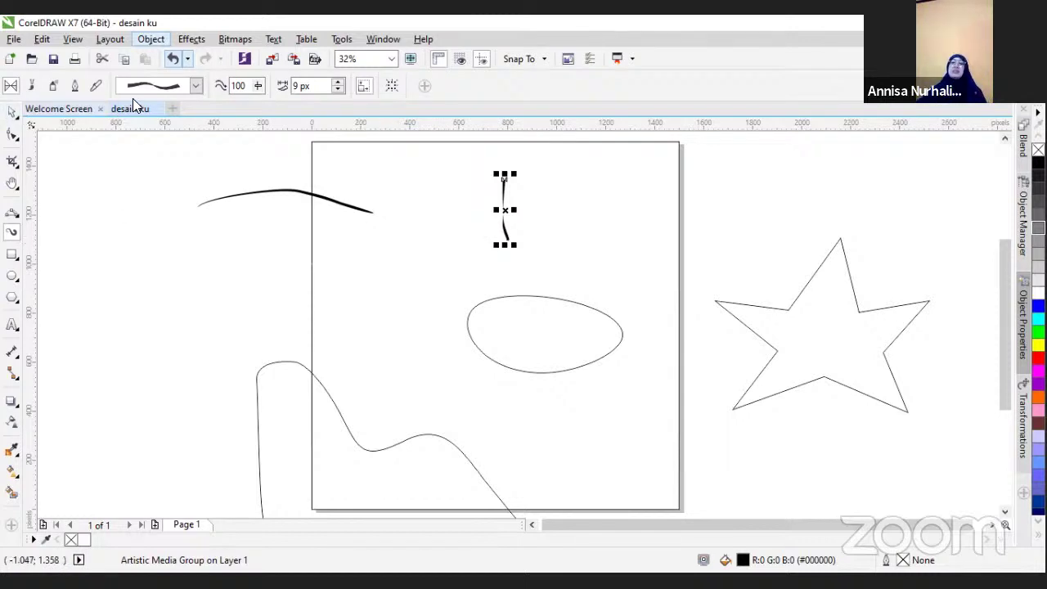
Change the vertical stroke's preset to the thick, even one with flat ends
left_click(196, 87)
left_click_drag(224, 173, 214, 233)
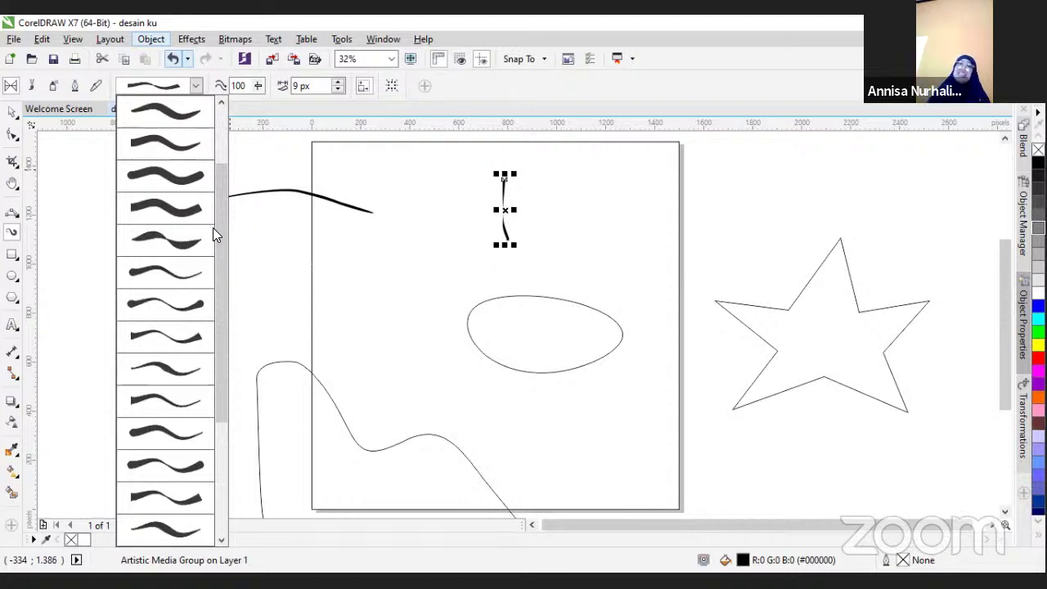
left_click(172, 209)
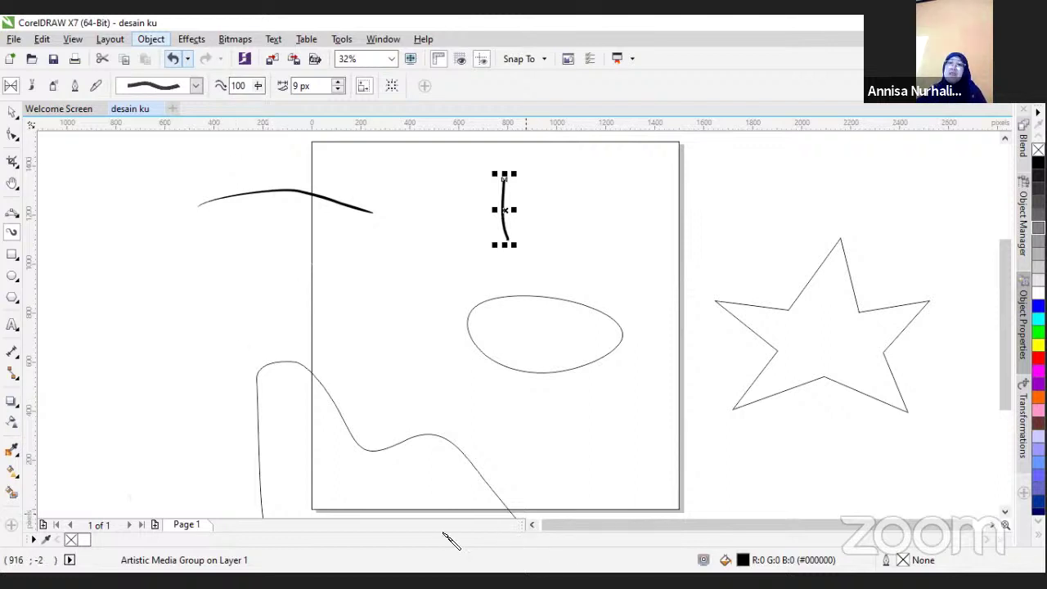
Draw two long arched 9 px strokes above the shoe outline and five short, steep ones between the oval and the star
mouse_move(218, 255)
left_mouse_down()
mouse_move(303, 235)
mouse_move(377, 258)
left_mouse_up()
left_click_drag(275, 290, 408, 293)
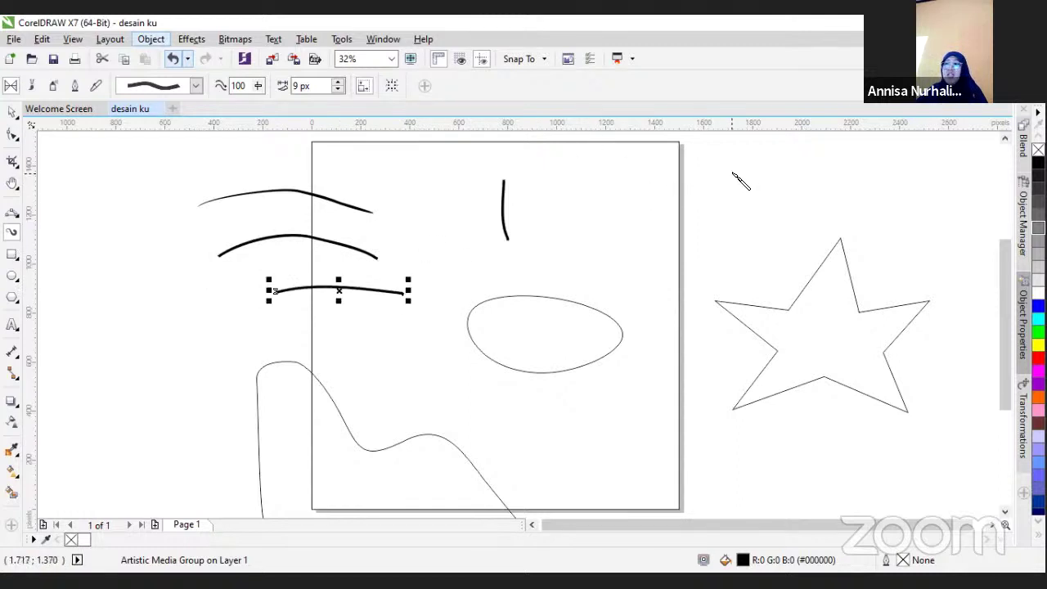
left_click_drag(735, 174, 743, 222)
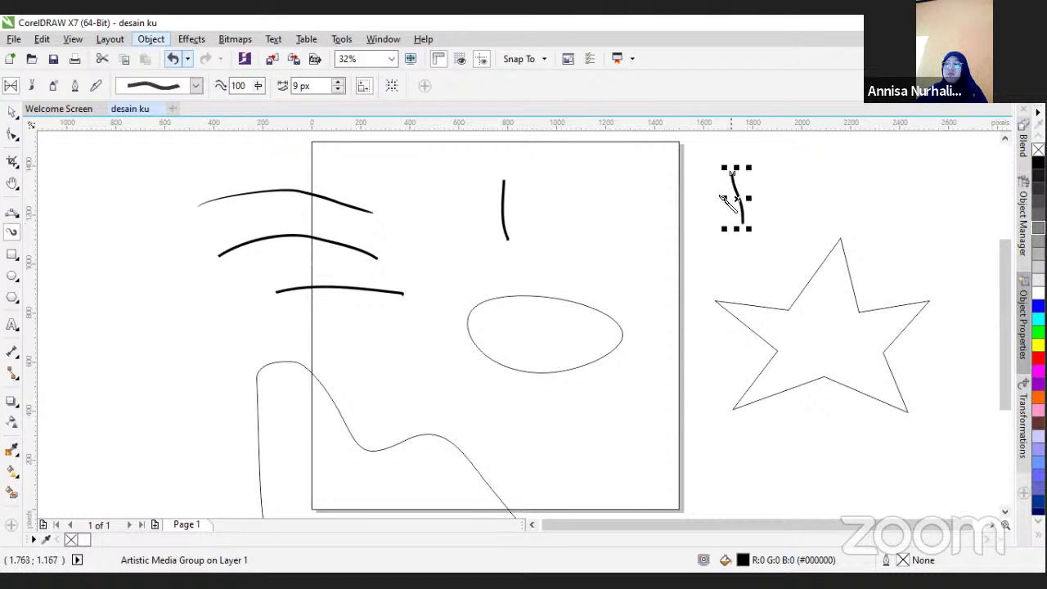
left_click_drag(710, 176, 720, 231)
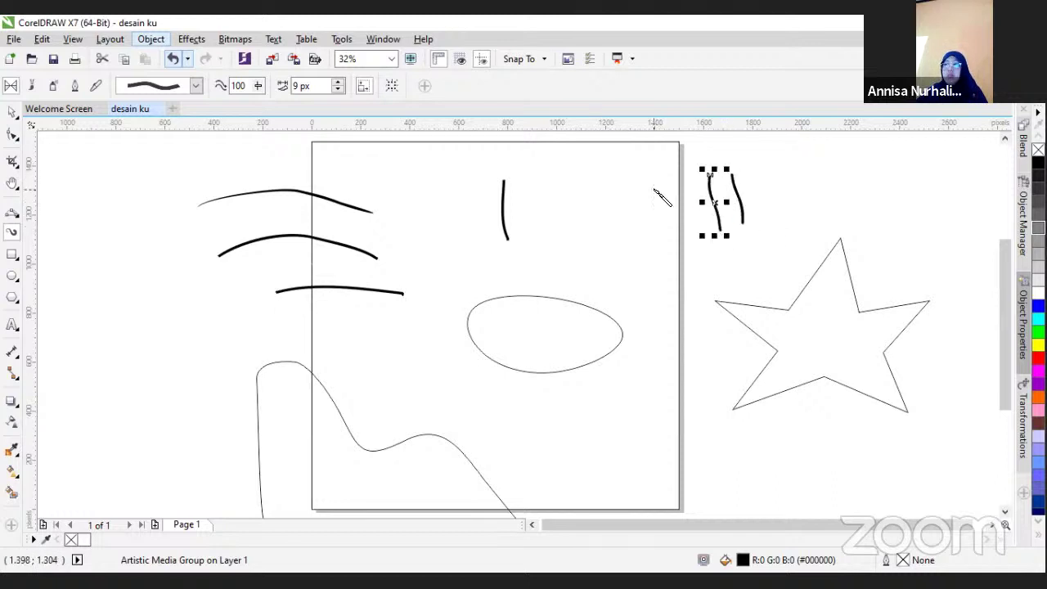
left_click_drag(654, 192, 663, 242)
left_click_drag(635, 206, 645, 269)
left_click_drag(584, 188, 597, 225)
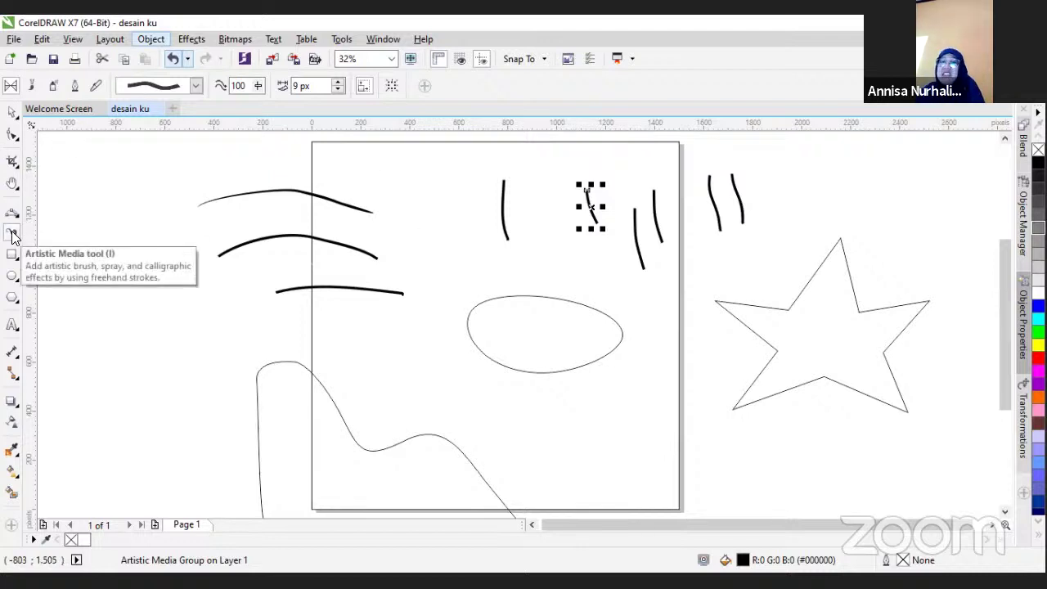
Draw a small hooked stroke above the oval's left end and give it the pinched preset with a 20 px stroke width
left_click(481, 247)
left_click_drag(478, 244, 481, 258)
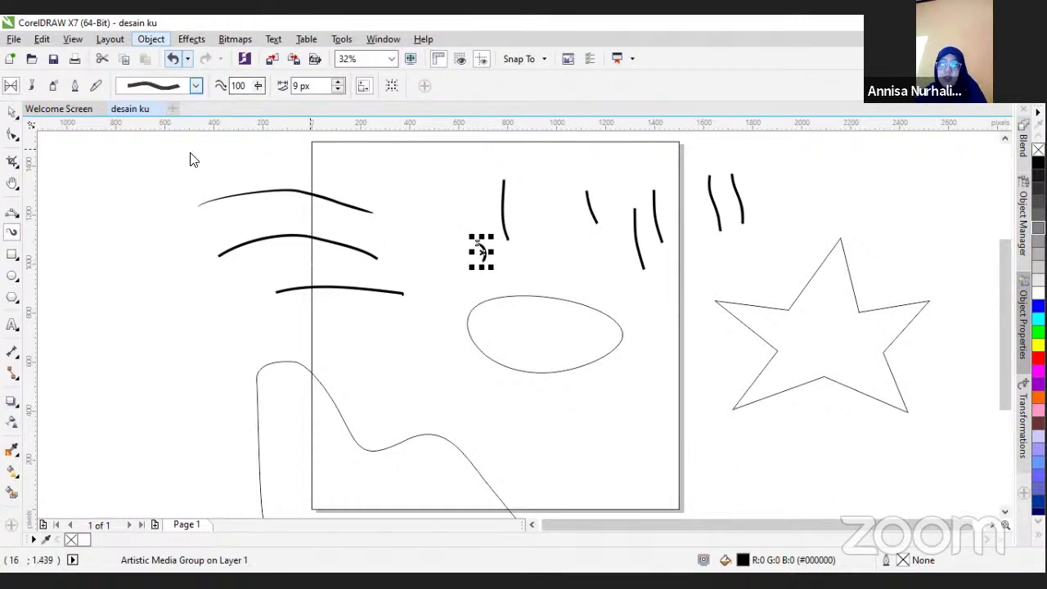
left_click(289, 79)
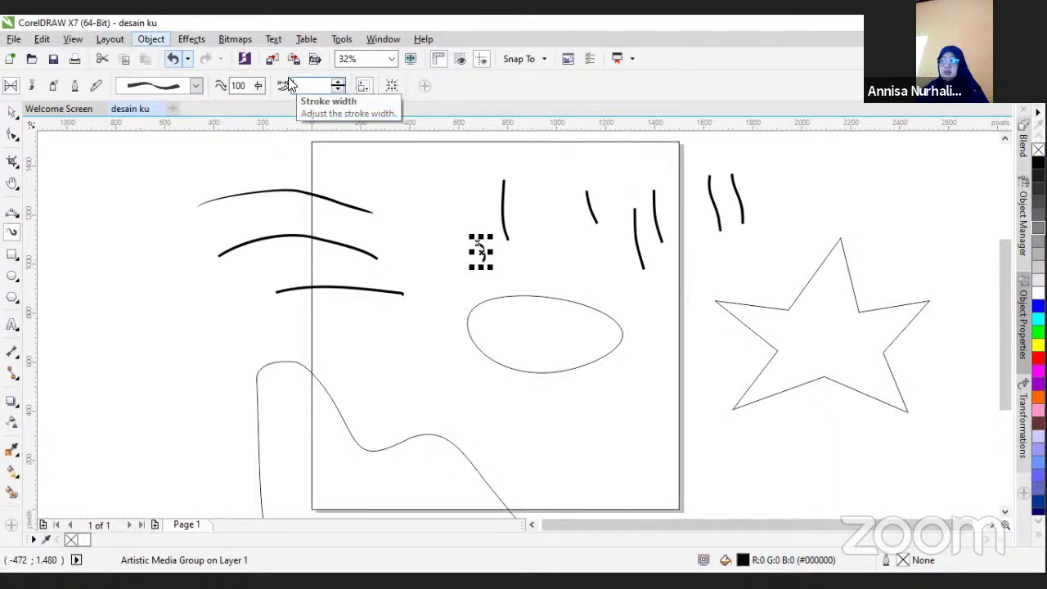
type("20")
key("Return")
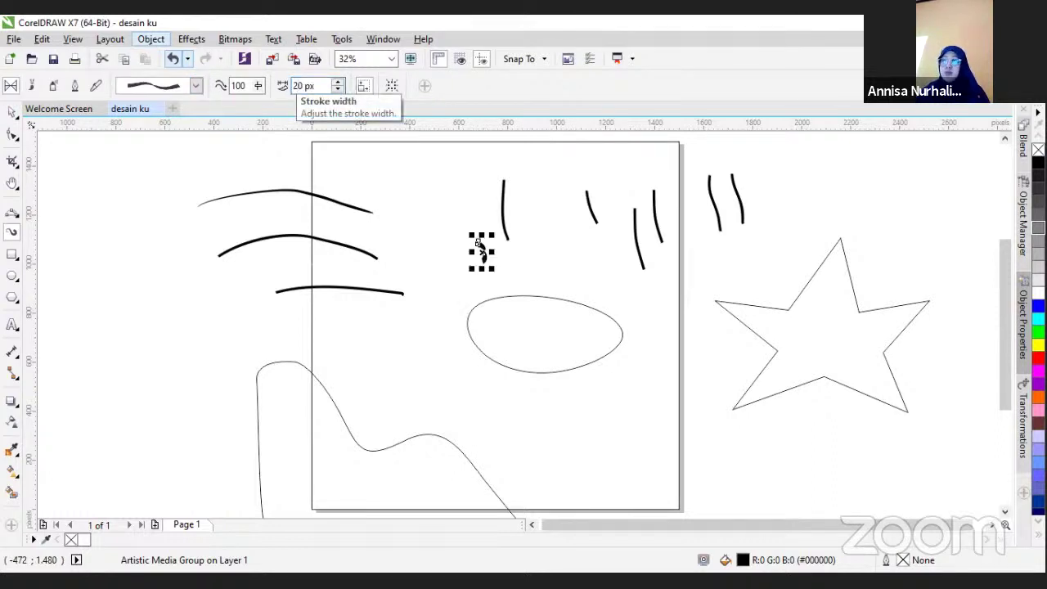
Draw five 20 px pinched strokes: three above the star, one hook over its right arm and one hook across the page's right edge
left_click_drag(800, 170, 792, 258)
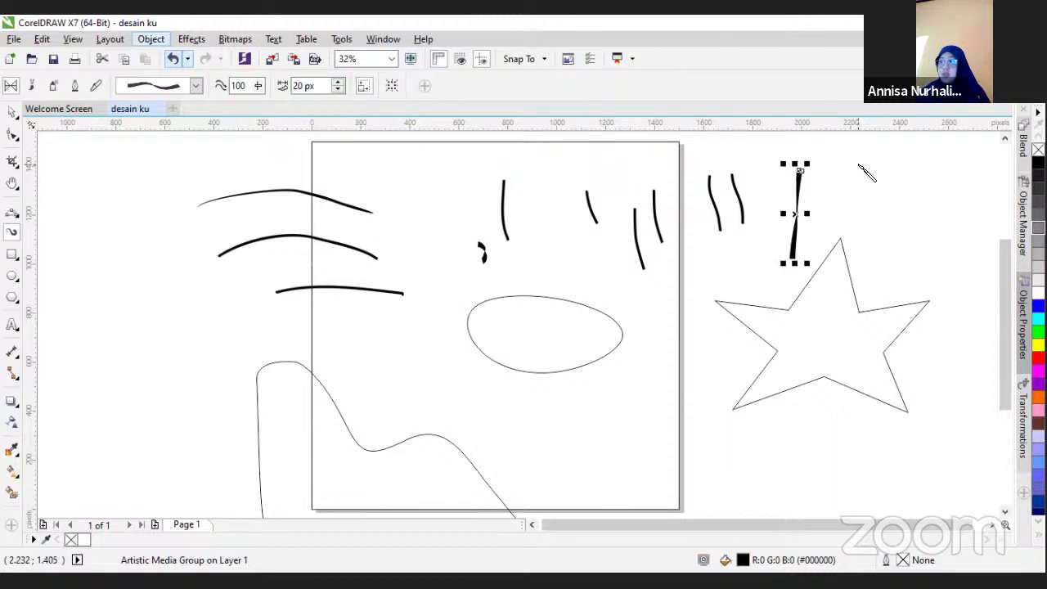
mouse_move(859, 166)
left_mouse_down()
mouse_move(859, 196)
mouse_move(886, 228)
left_mouse_up()
mouse_move(934, 175)
left_mouse_down()
mouse_move(933, 204)
mouse_move(966, 243)
left_mouse_up()
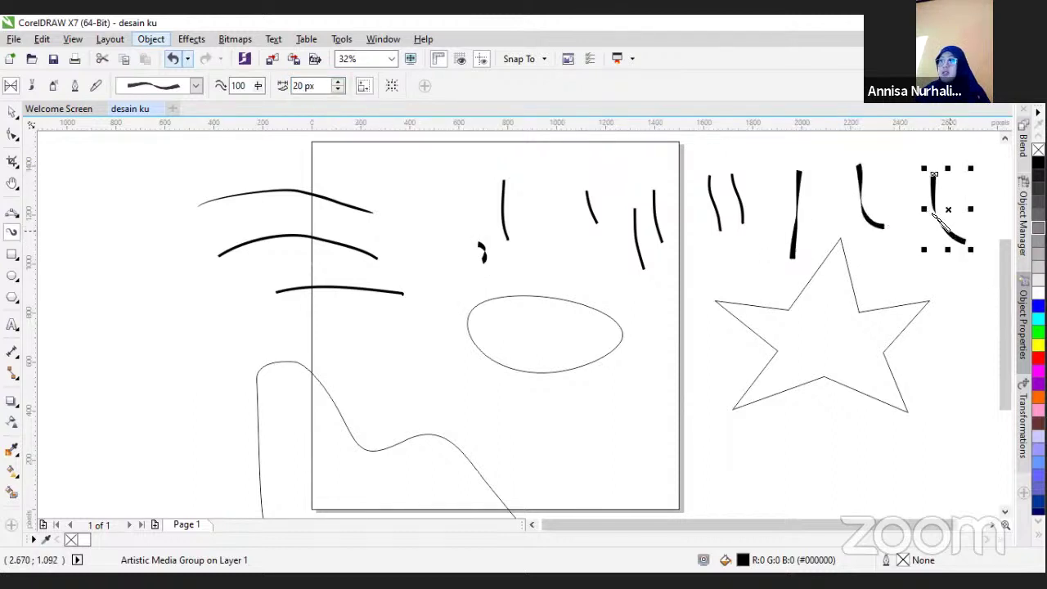
mouse_move(905, 211)
left_mouse_down()
mouse_move(906, 239)
mouse_move(875, 286)
left_mouse_up()
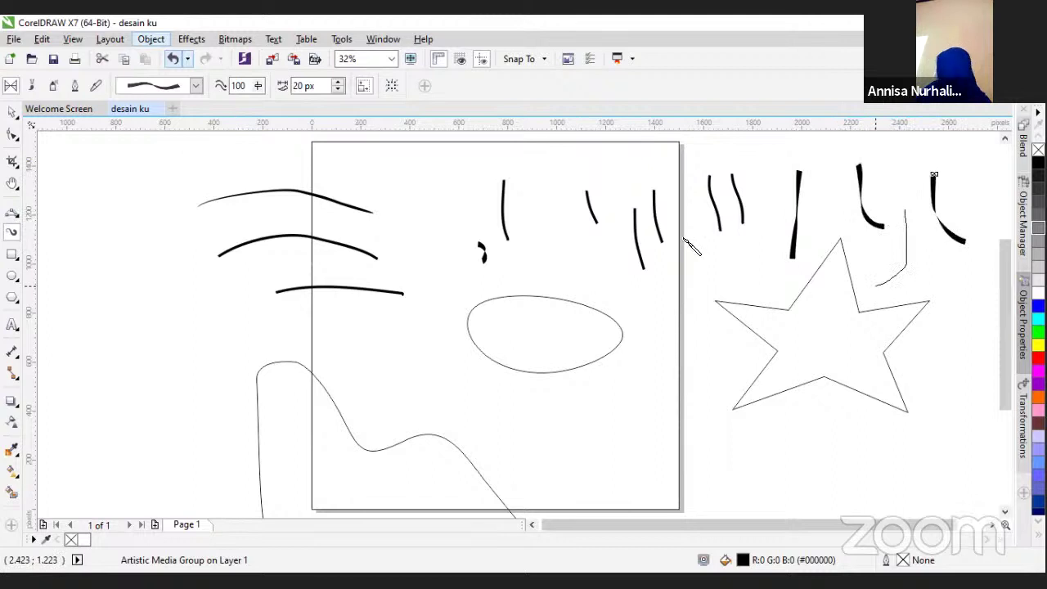
mouse_move(686, 239)
left_mouse_down()
mouse_move(688, 279)
mouse_move(624, 309)
left_mouse_up()
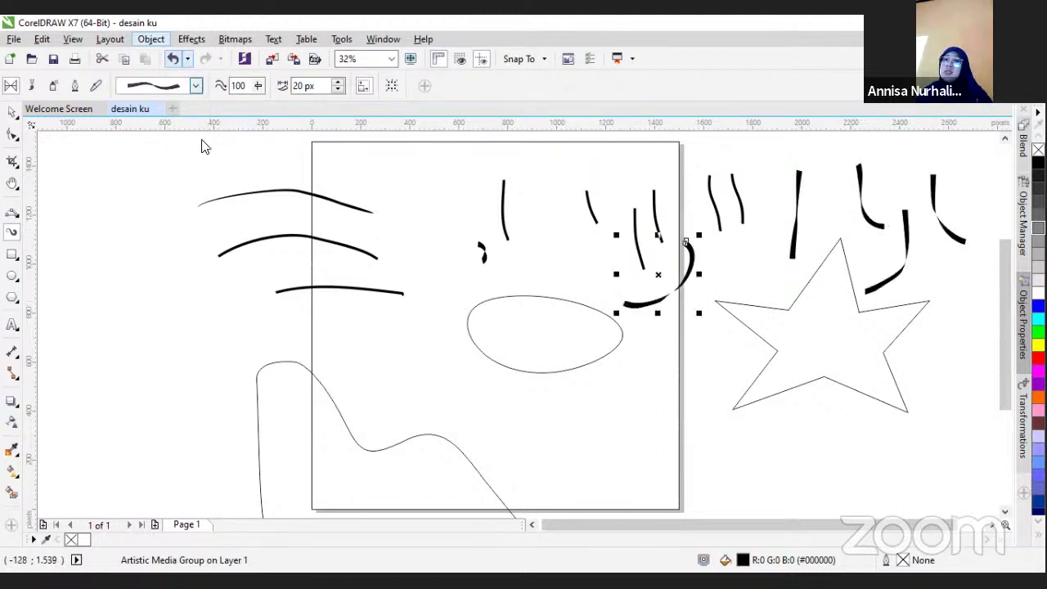
Try other preset strokes, including a thin tapered one, on the hook crossing the page's right edge
left_click(195, 85)
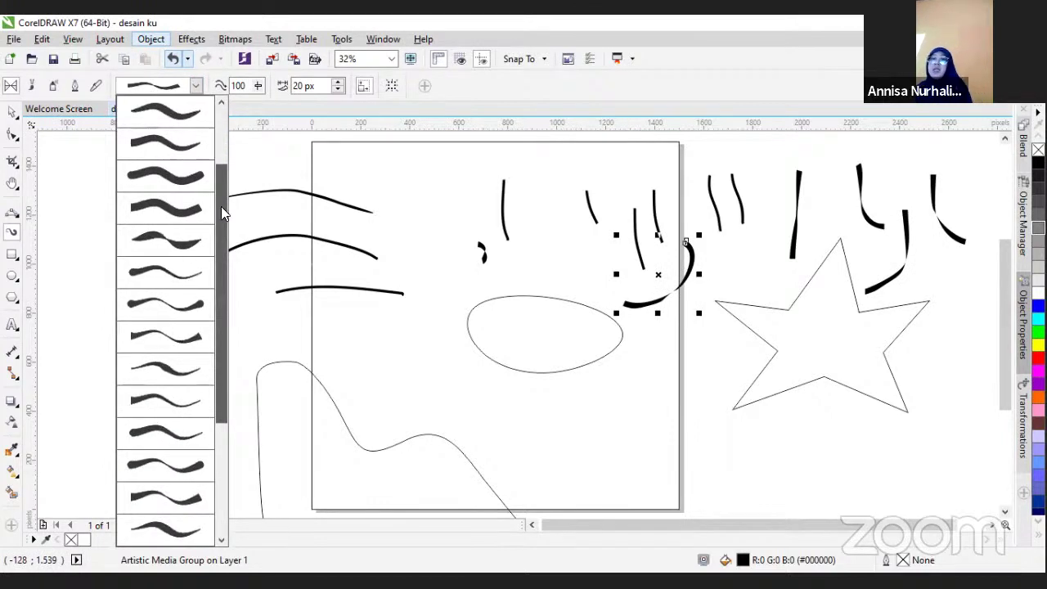
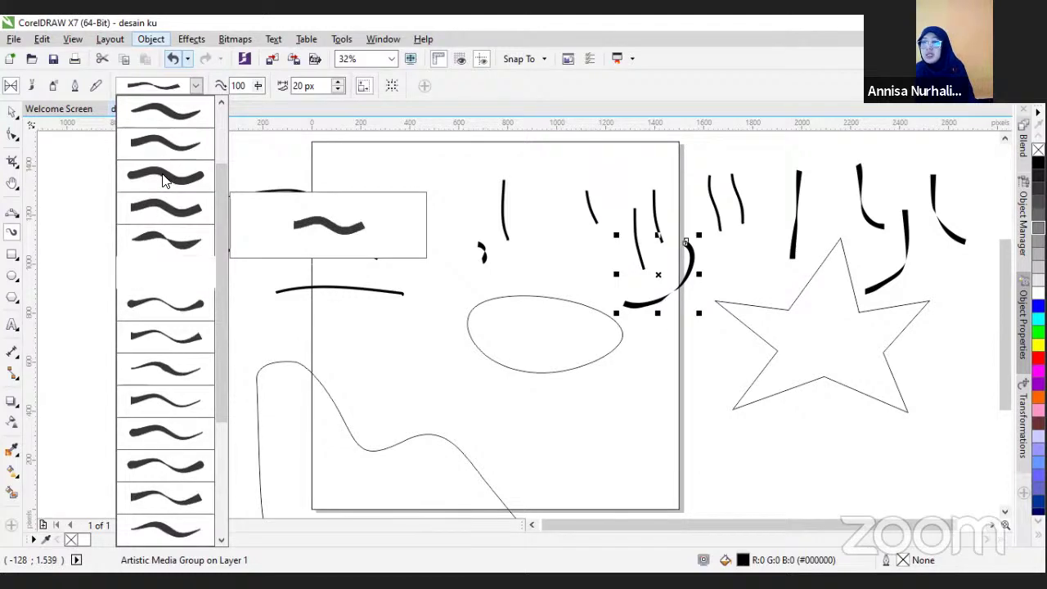
left_click(167, 530)
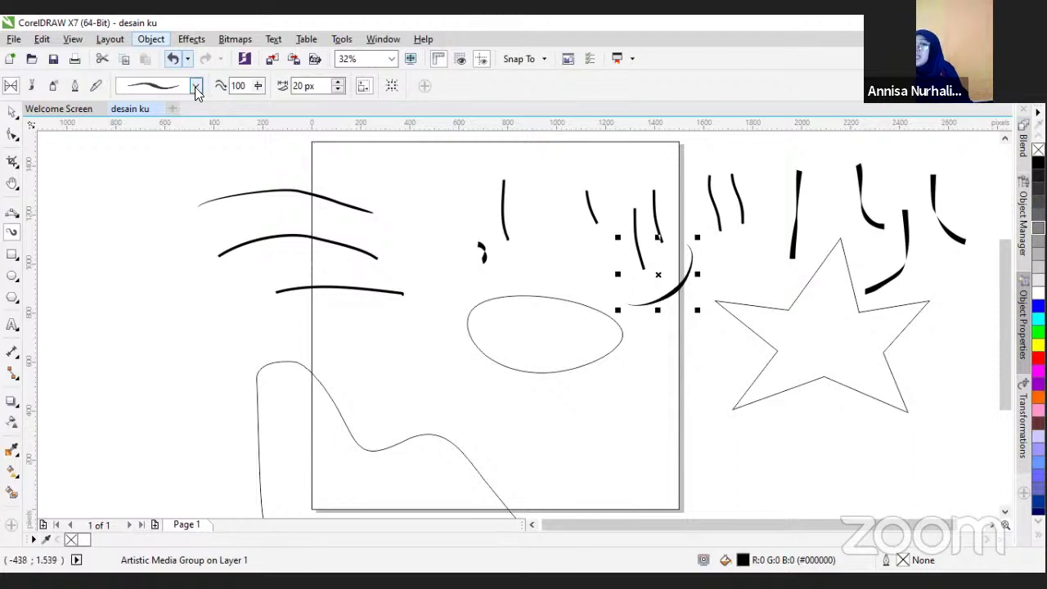
scroll(194, 89, "down", 1)
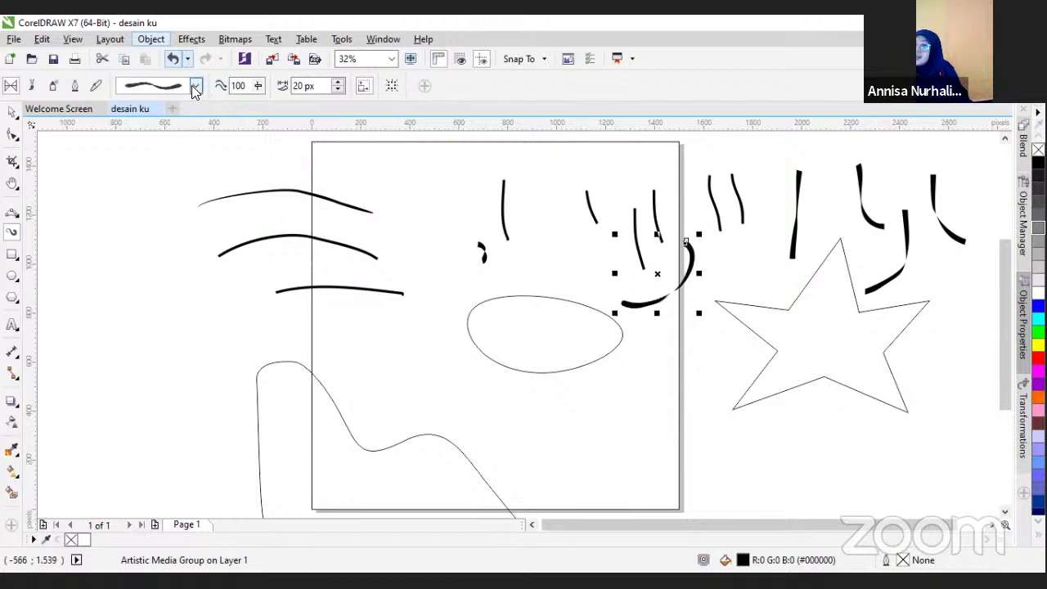
left_click(195, 88)
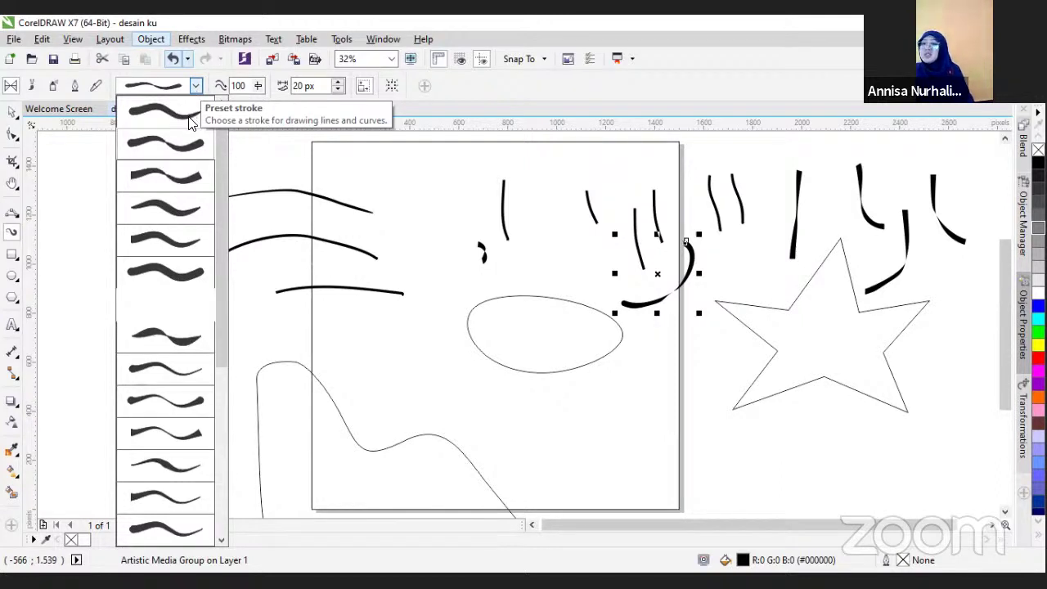
mouse_move(188, 122)
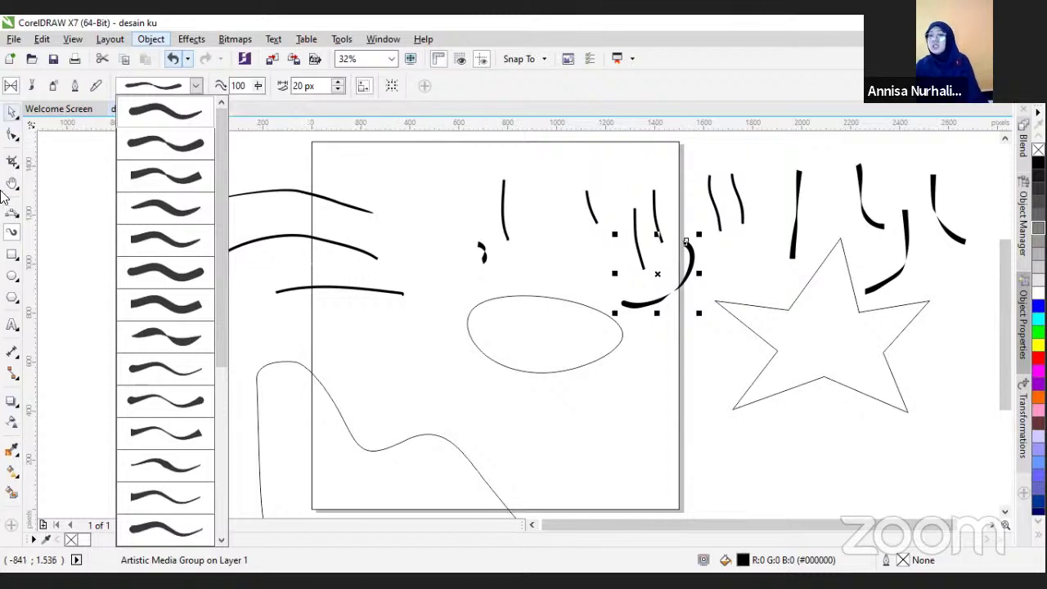
Draw three slanted 20 px strokes in the free area beside the page's left edge with the double-line Calligraphy brush
left_click(32, 86)
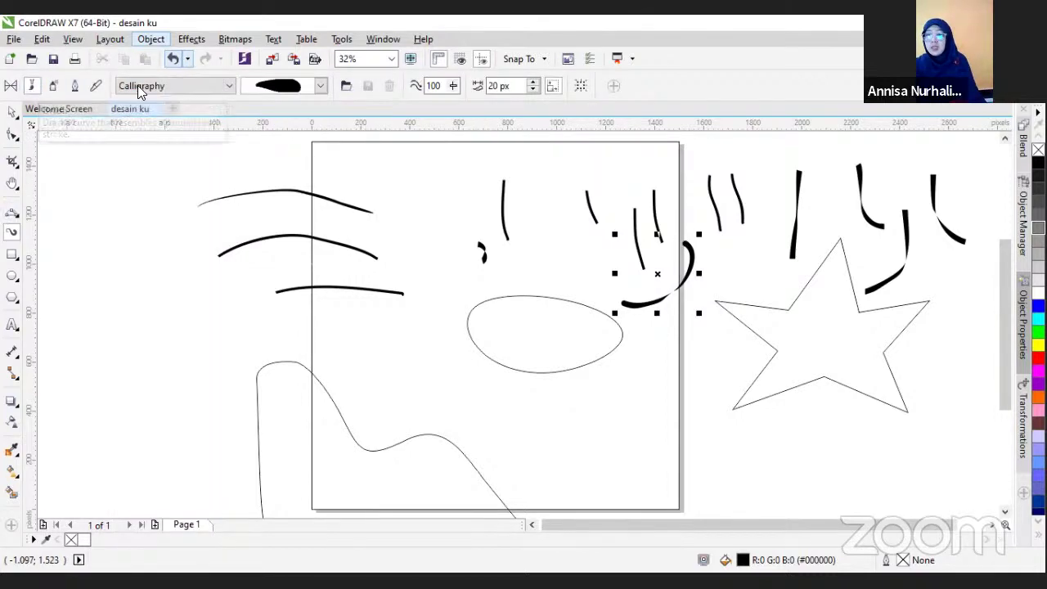
left_click(321, 85)
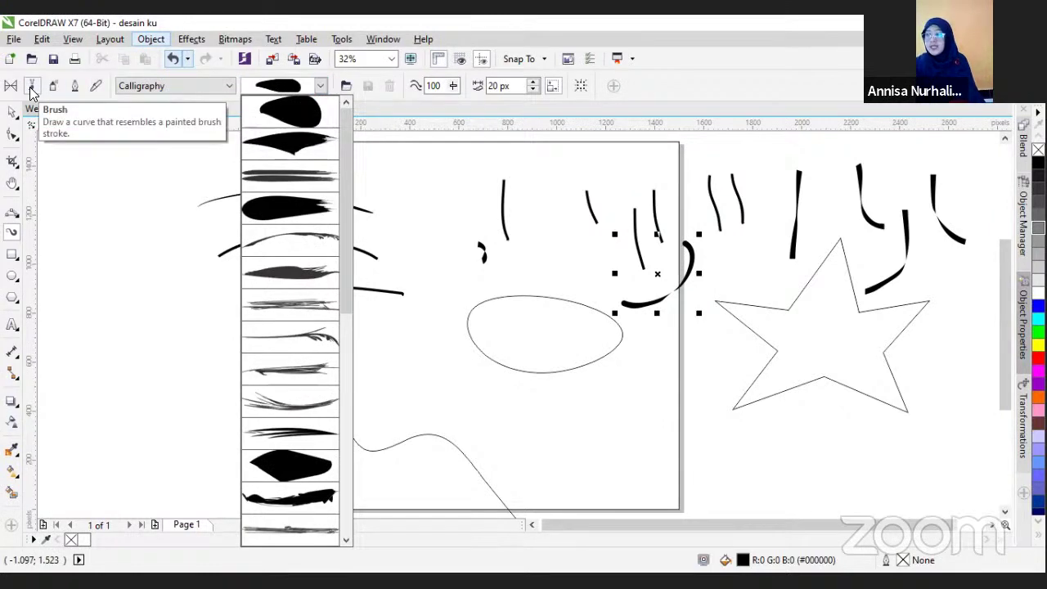
left_click(296, 176)
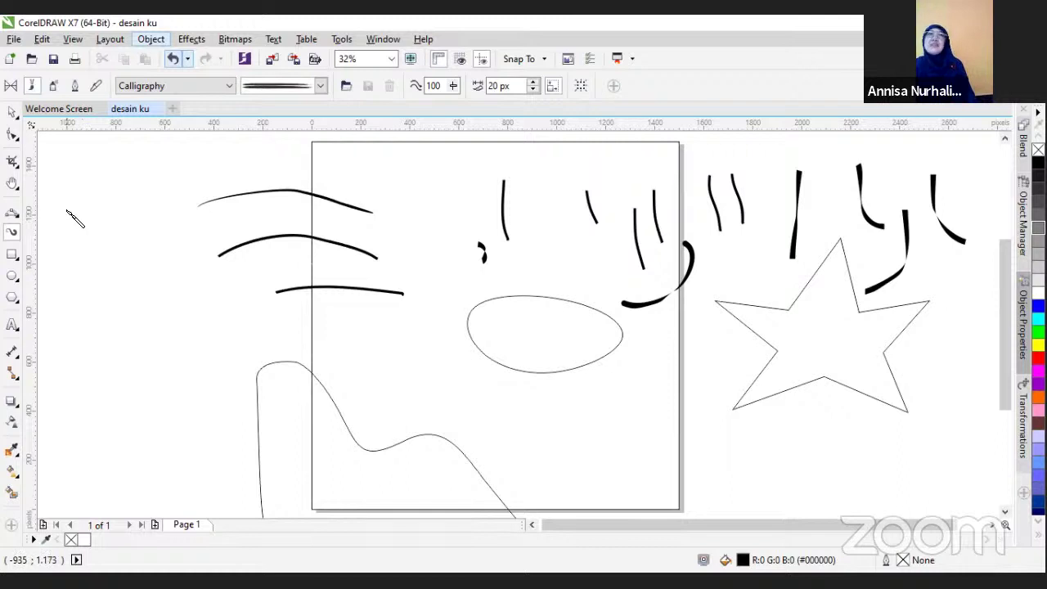
mouse_move(122, 200)
left_mouse_down()
mouse_move(166, 297)
mouse_move(221, 201)
left_mouse_up()
left_click_drag(98, 252, 179, 376)
left_click_drag(134, 175, 157, 254)
Draw five strokes with the ragged Calligraphy brush: three around the oval's underside, one above it and a short one near the page's top edge
left_click(227, 85)
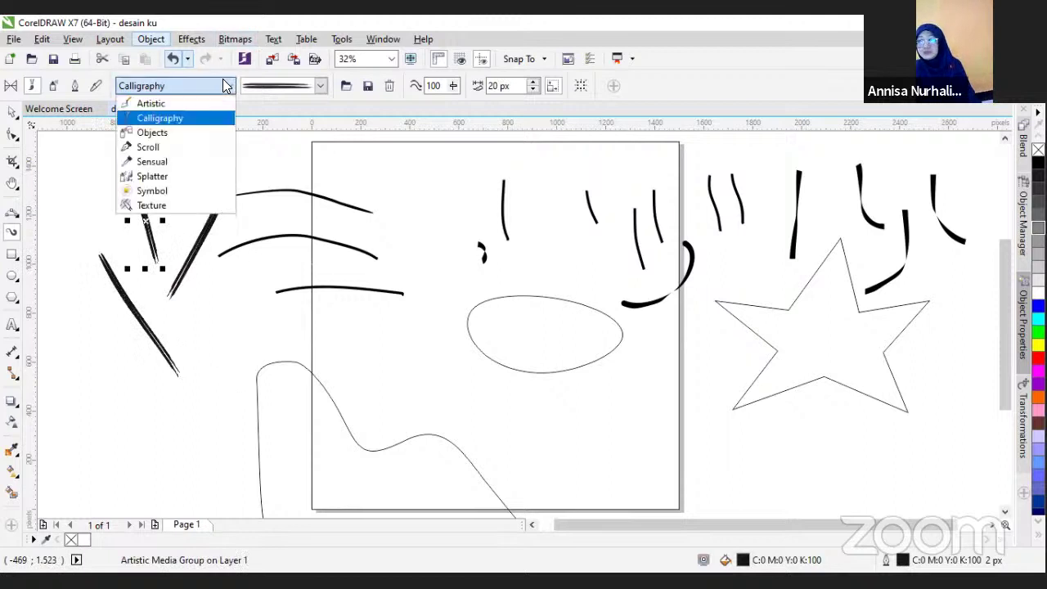
left_click(320, 87)
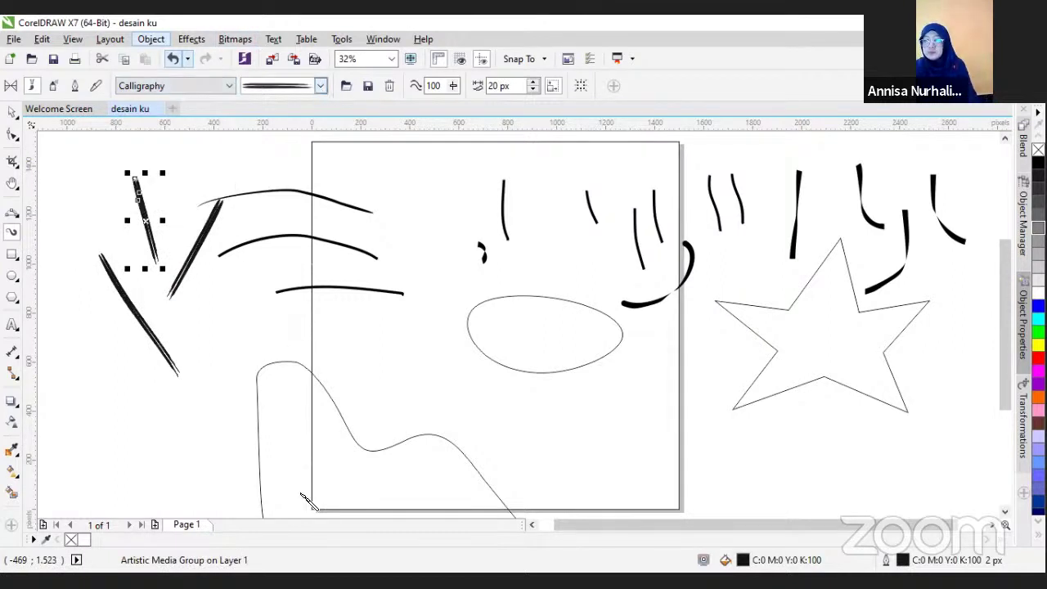
left_click_drag(340, 336, 508, 357)
mouse_move(434, 389)
left_mouse_down()
mouse_move(618, 391)
mouse_move(610, 382)
mouse_move(669, 377)
left_mouse_up()
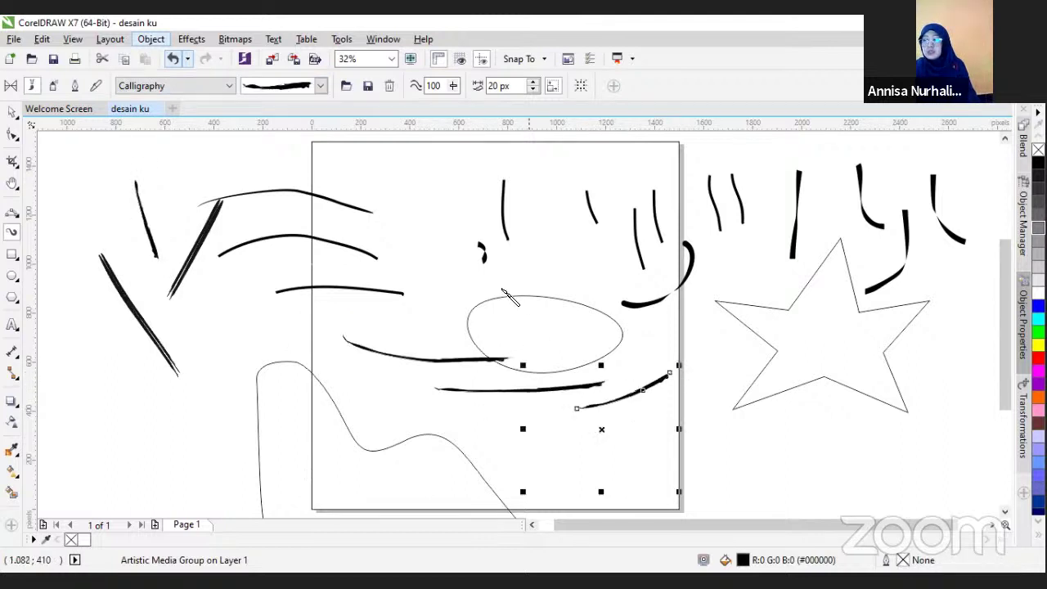
left_click_drag(459, 251, 604, 276)
left_click_drag(422, 164, 483, 164)
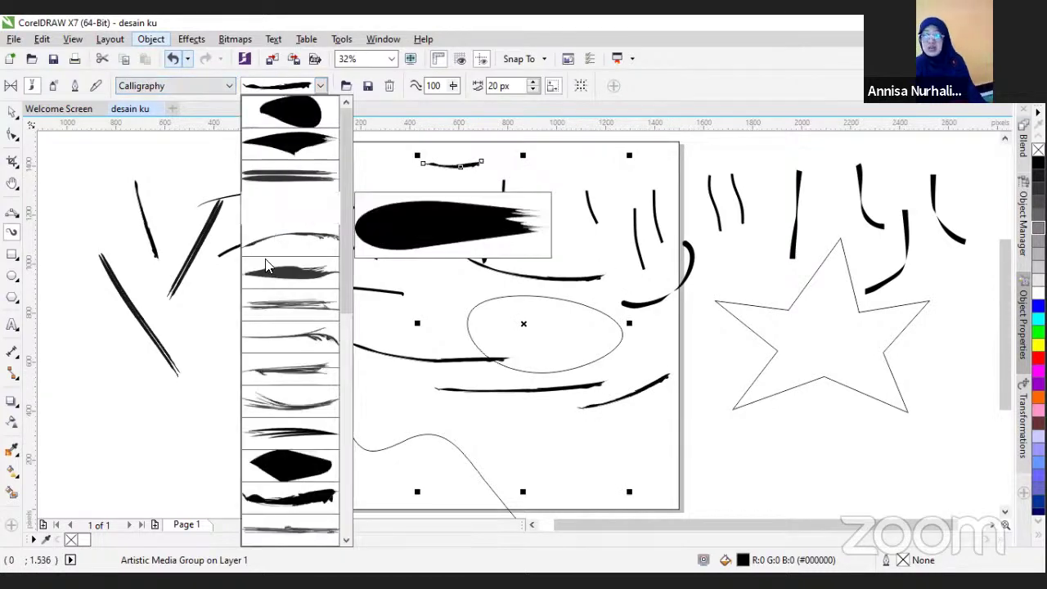
Give the short top stroke the dry, tapered Calligraphy brush, and draw a line over the page's upper-left edge and a loop beside the shoe outline
left_click(282, 276)
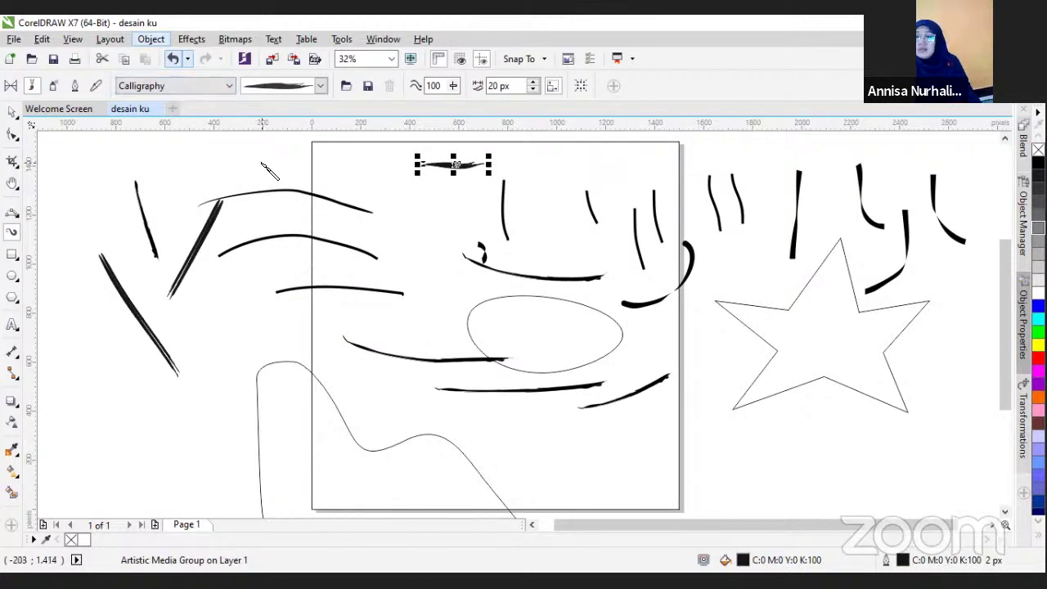
left_click_drag(262, 164, 378, 164)
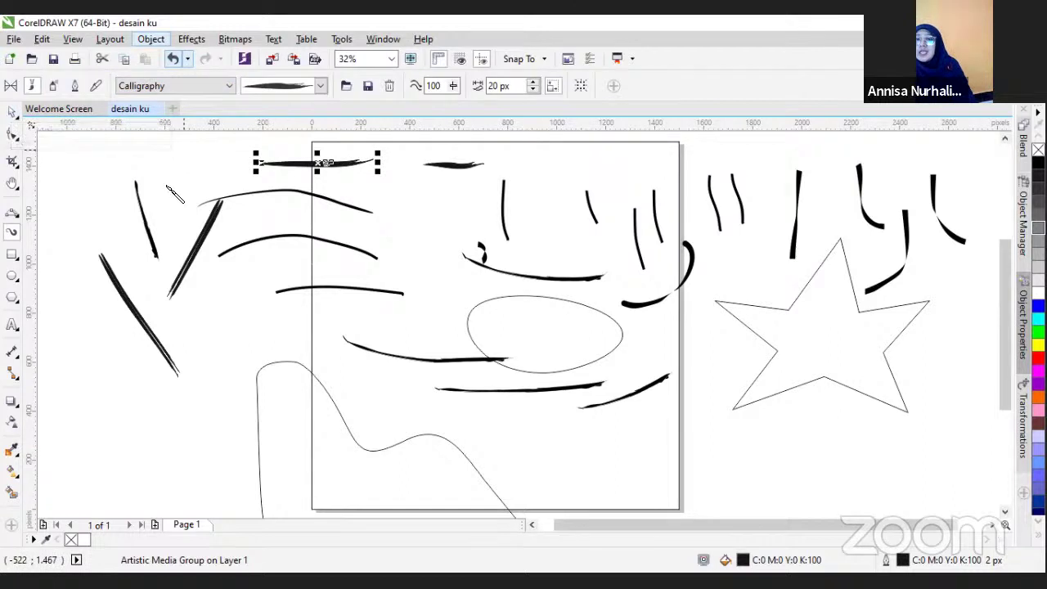
mouse_move(208, 361)
left_mouse_down()
mouse_move(247, 332)
mouse_move(250, 299)
mouse_move(198, 378)
mouse_move(298, 375)
mouse_move(327, 354)
left_mouse_up()
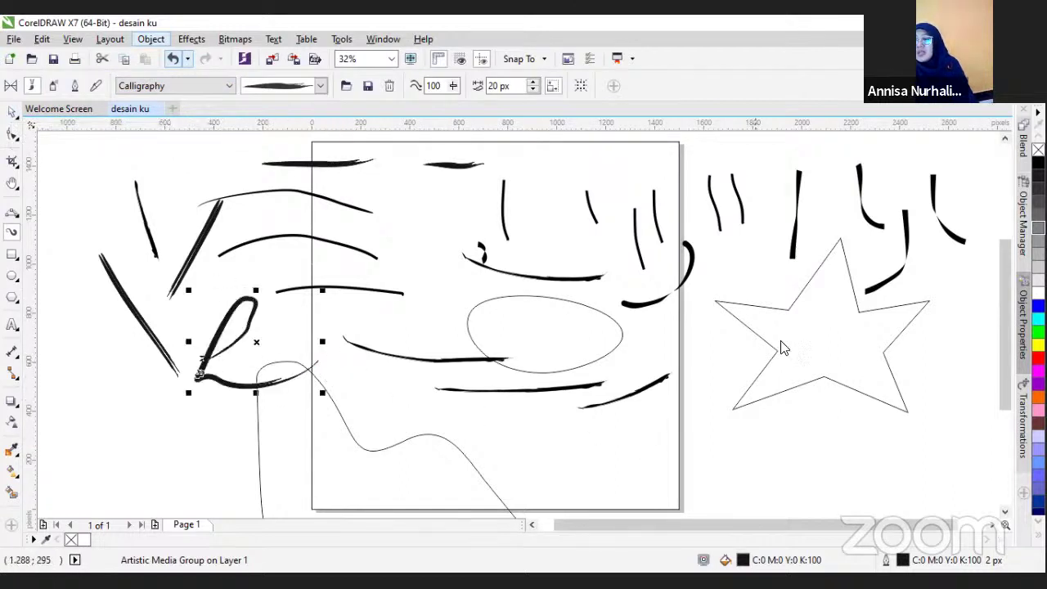
left_click(11, 114)
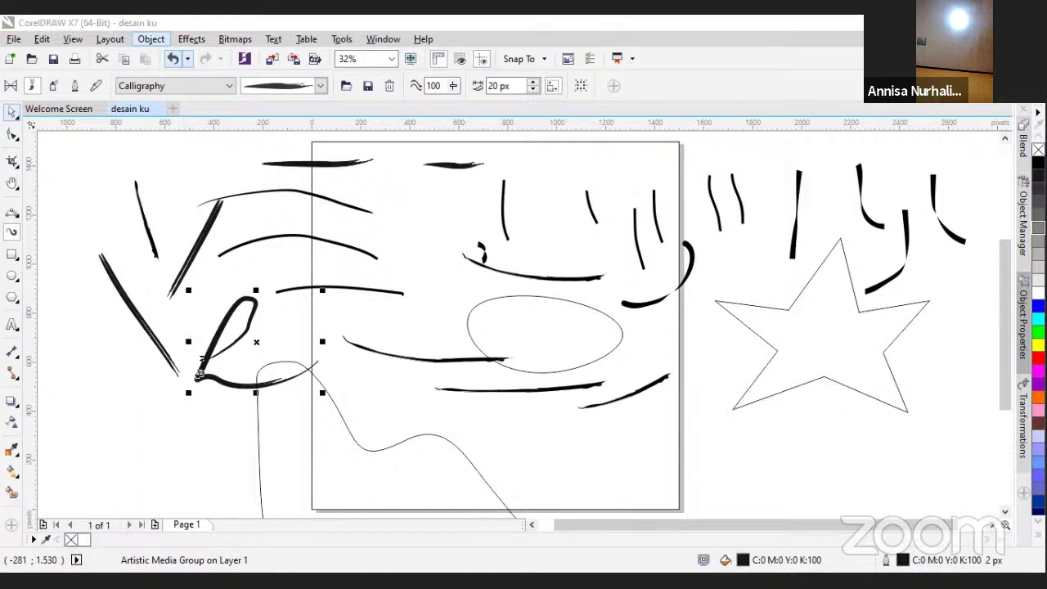
left_click(13, 115)
left_click(98, 253, "shift")
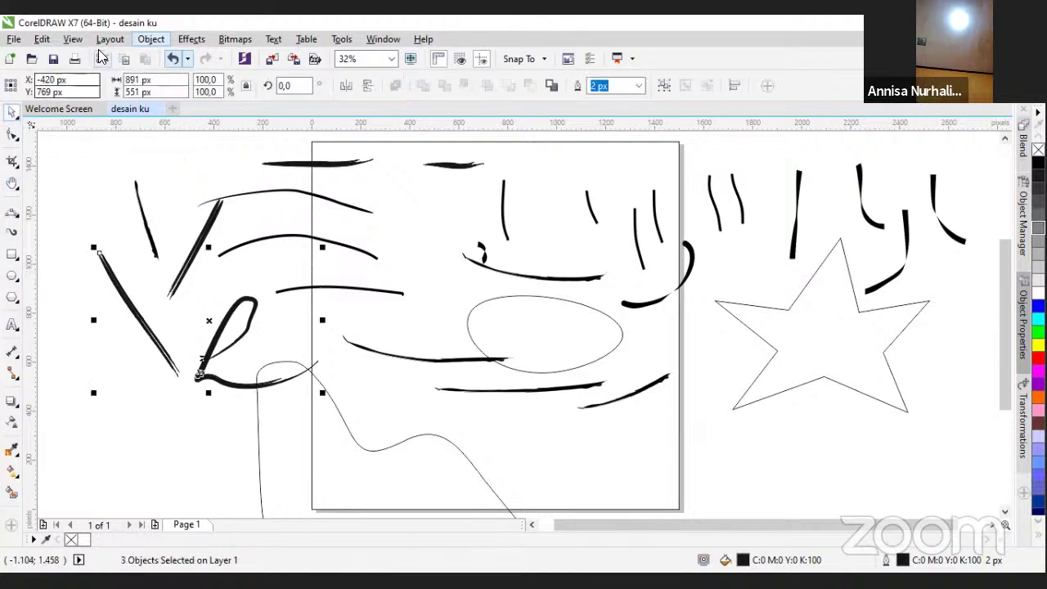
left_click(123, 134)
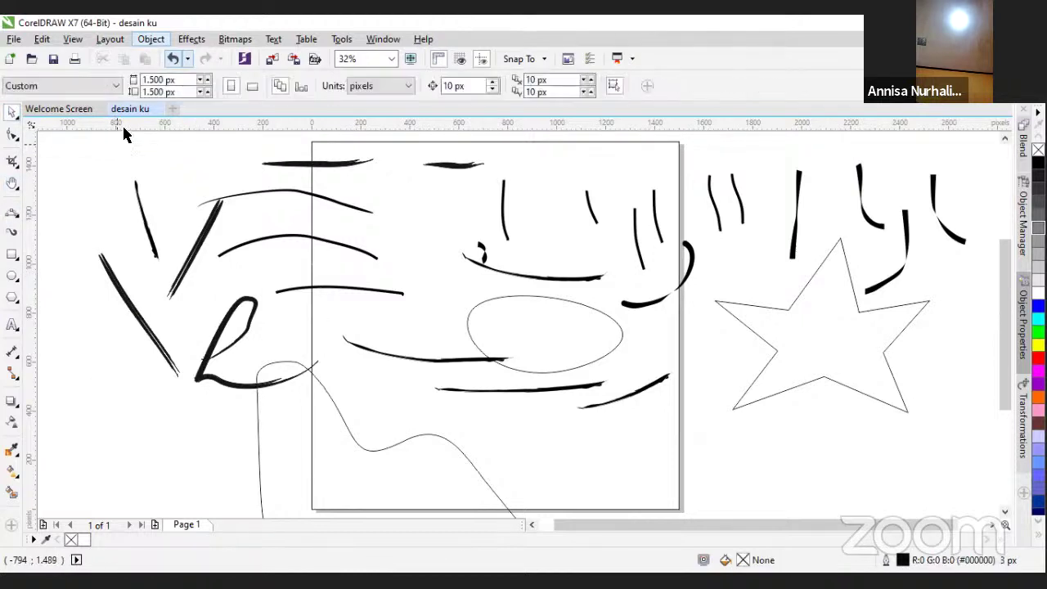
left_click(18, 233)
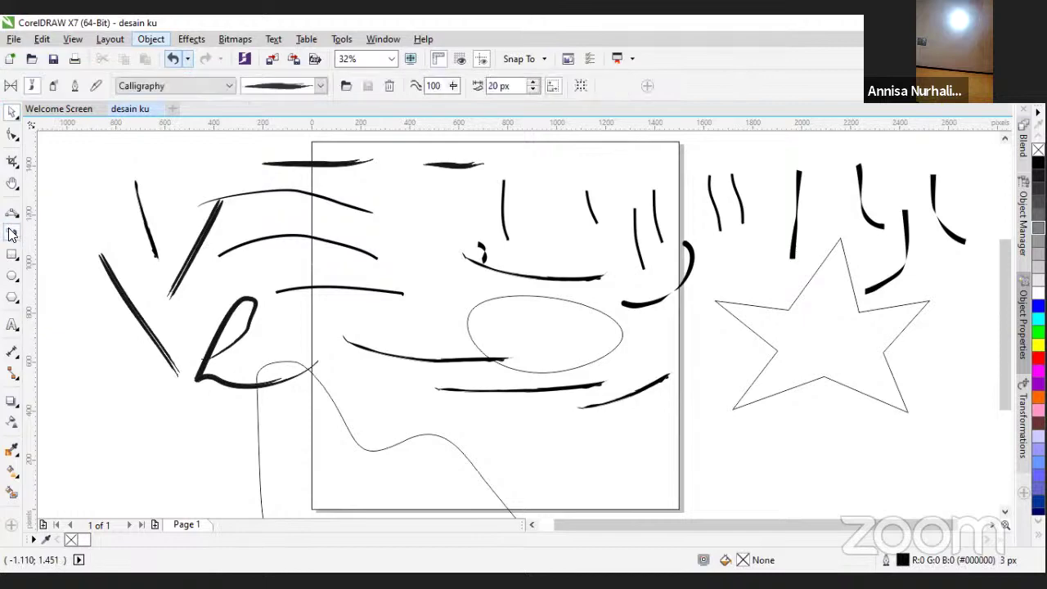
left_click(72, 90)
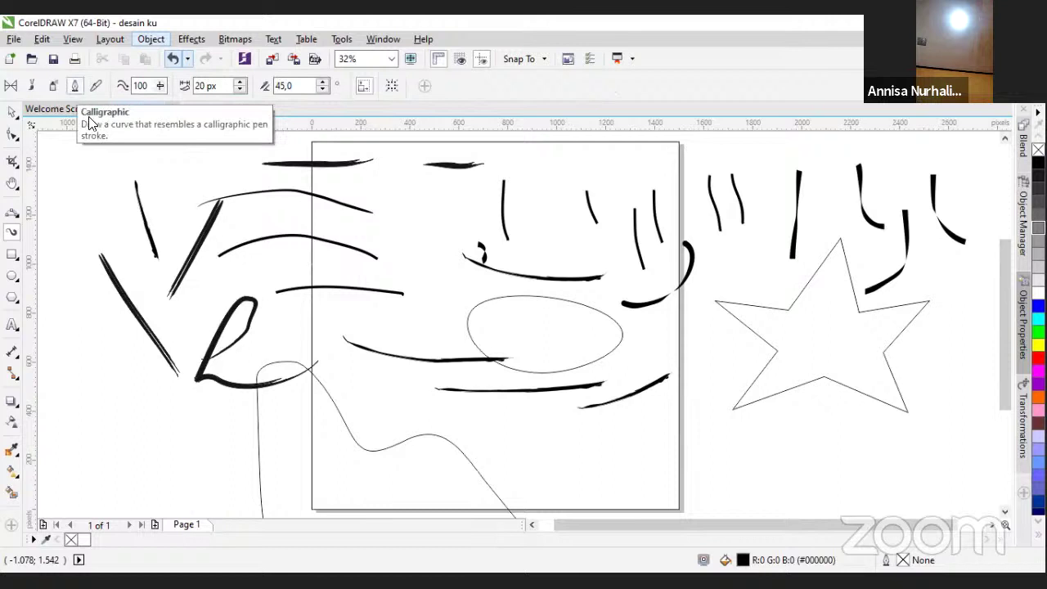
Select and delete the brush and preset strokes beside and across the page's left edge
left_click(12, 112)
left_click(141, 319)
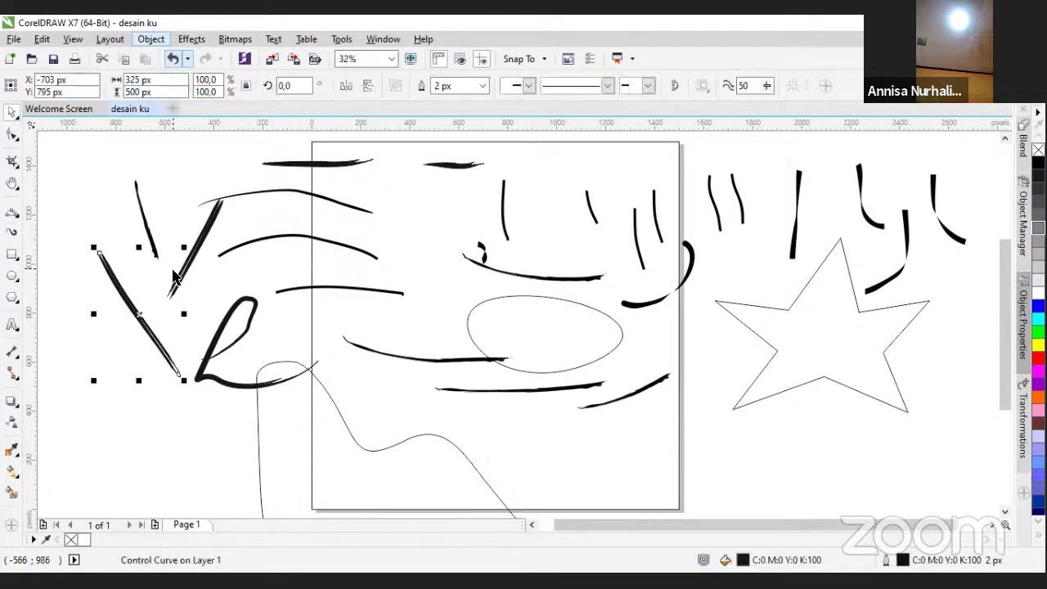
left_click(177, 277)
left_click(156, 260)
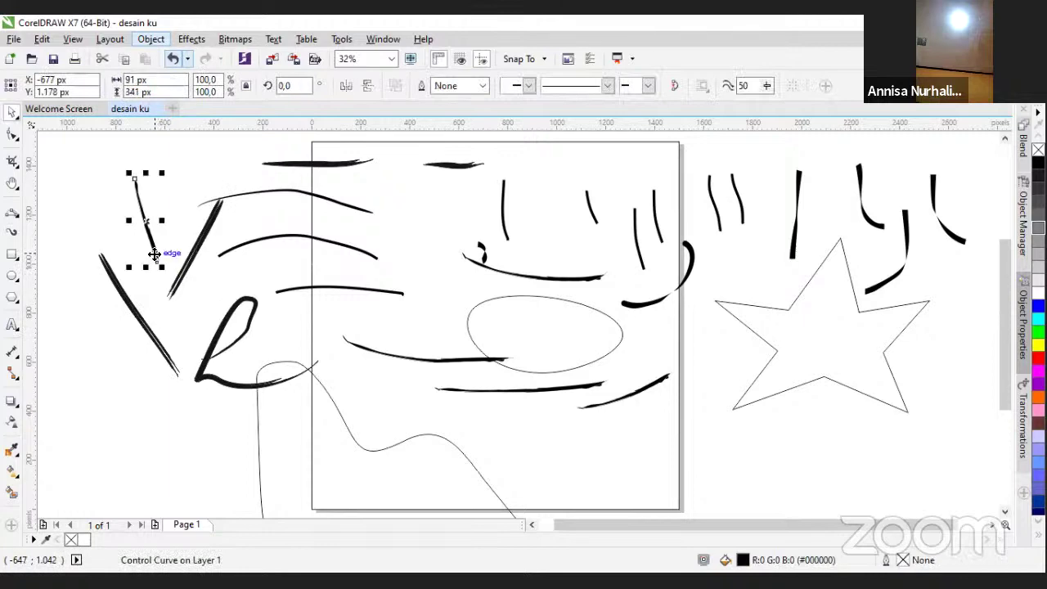
left_click(147, 328, "shift")
key("i")
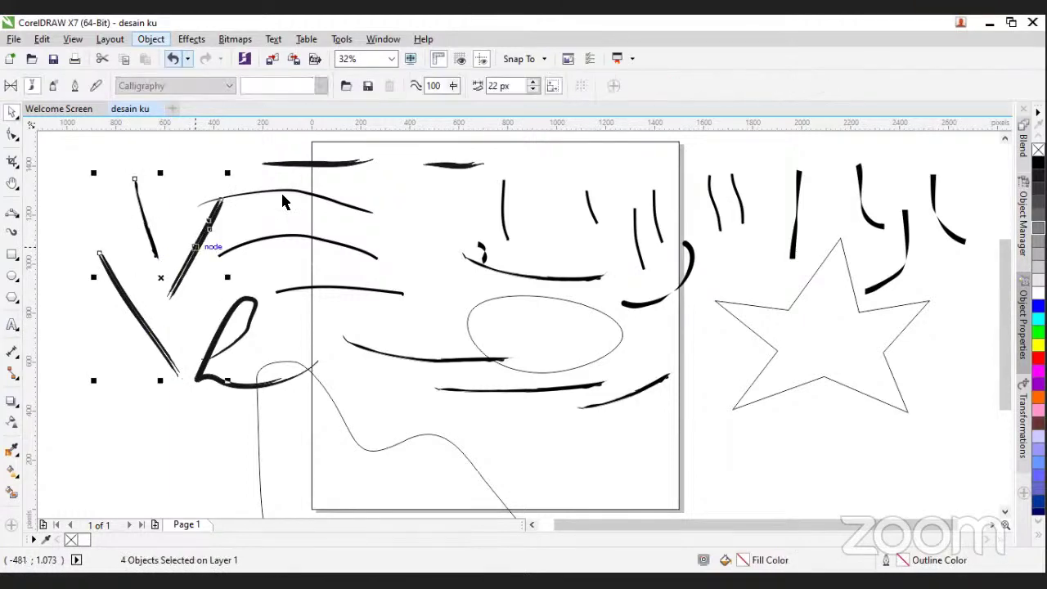
scroll(100, 183, "up", 2)
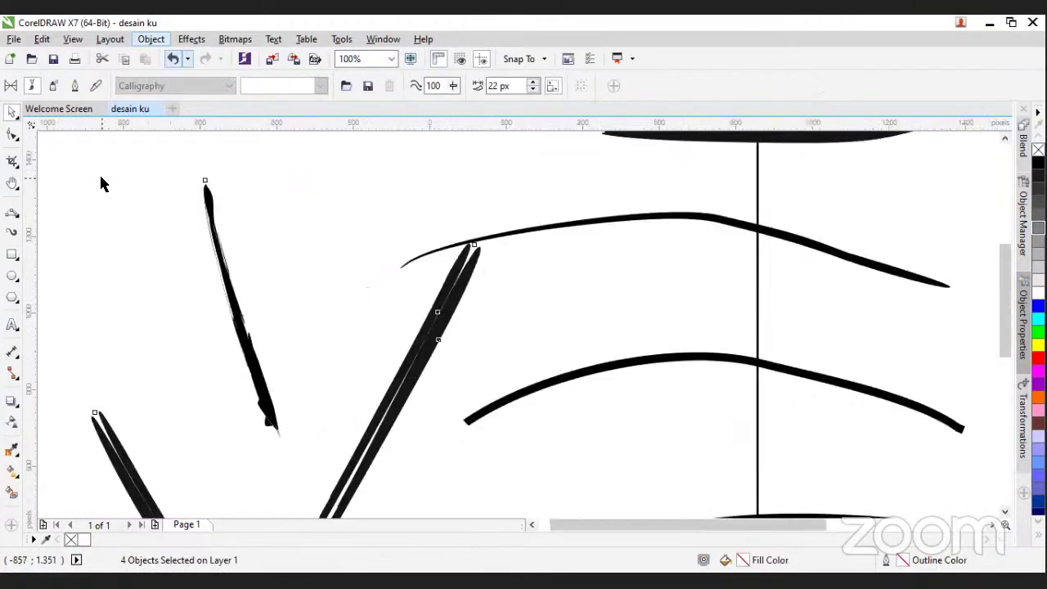
scroll(99, 176, "down", 4)
key("space")
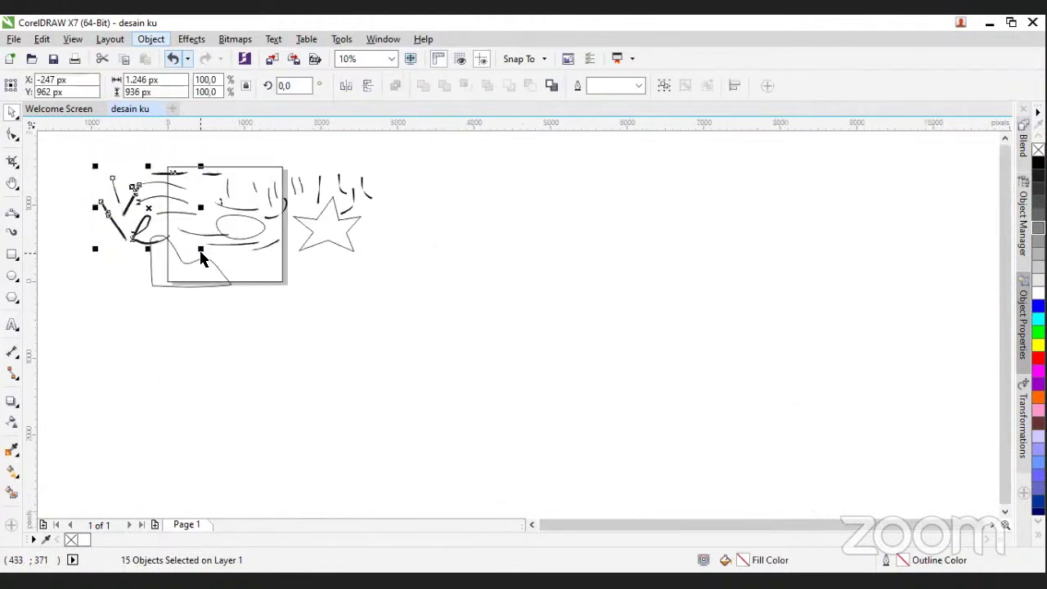
key("Delete")
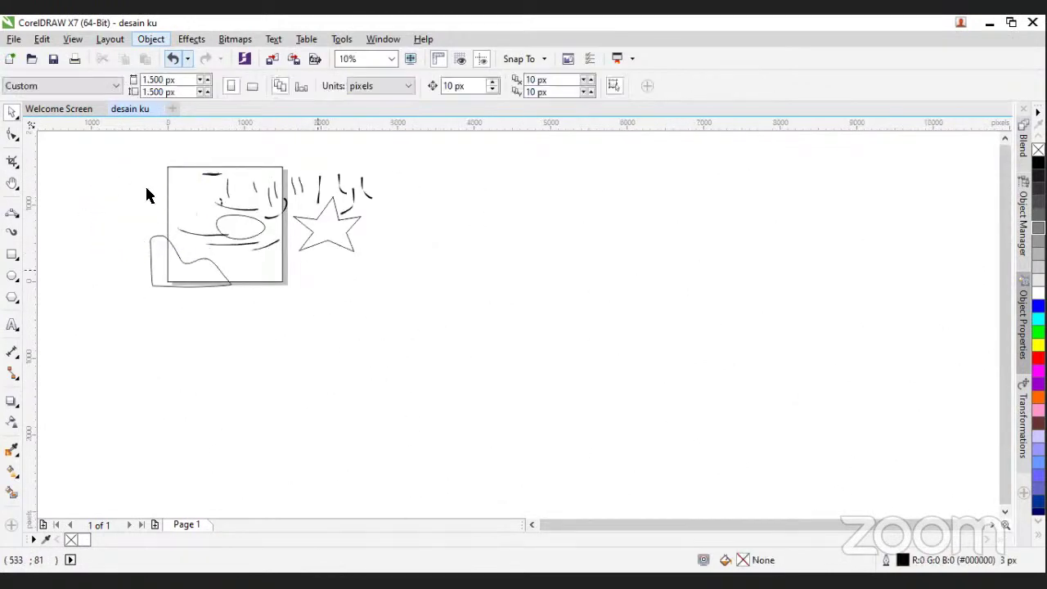
Select and delete the strokes across the page's upper half, above the oval and around the star's upper arms
left_click_drag(140, 155, 397, 229)
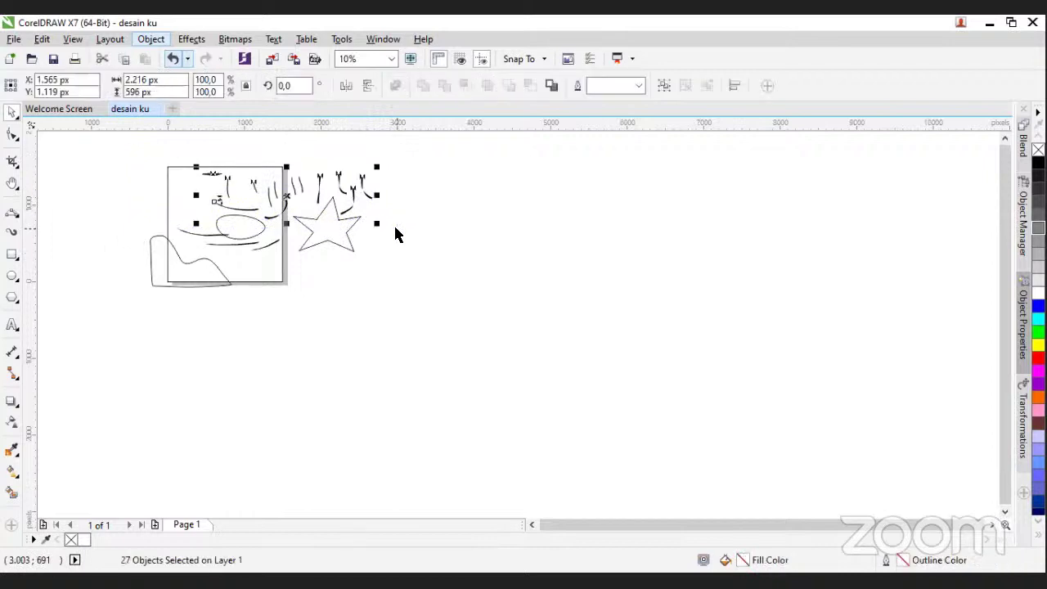
key("Delete")
key("F4")
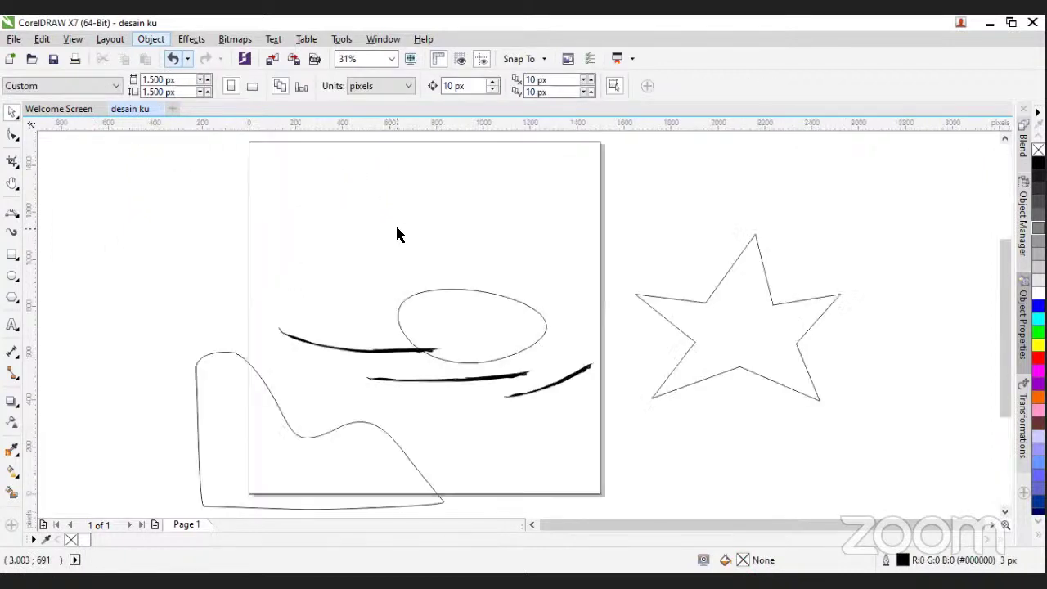
Spray a curved trail of violins over the page's upper-left edge with the Artistic Media Sprayer set to the Music category
left_click(13, 235)
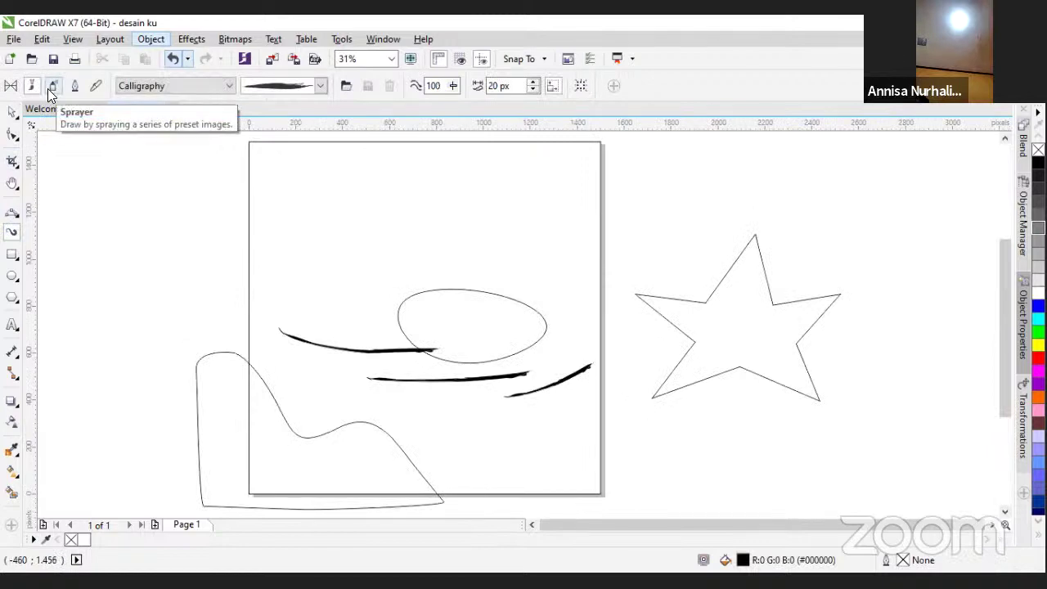
left_click(51, 86)
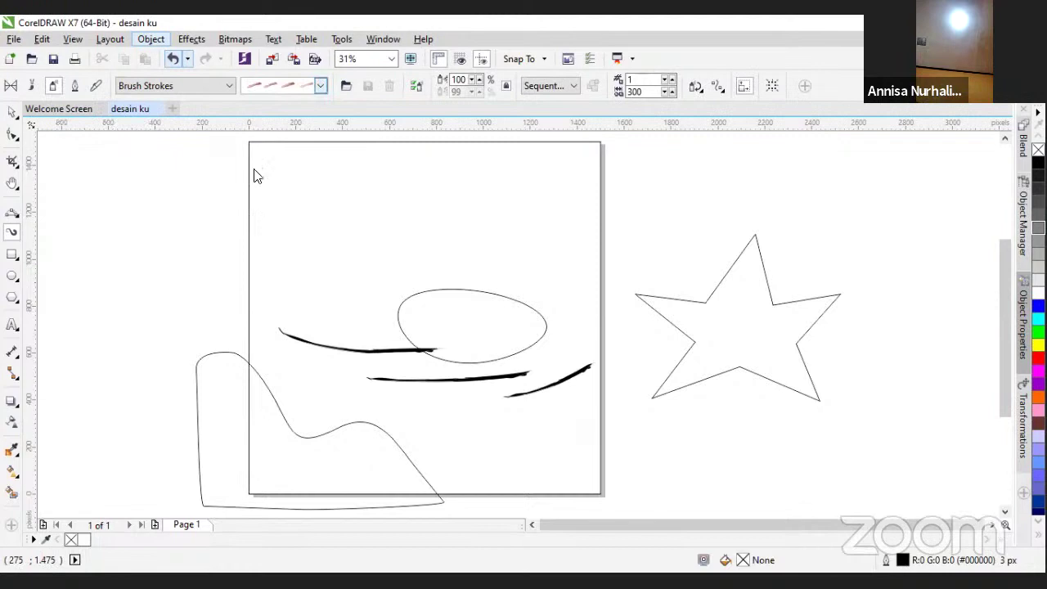
left_click(206, 85)
left_click(205, 86)
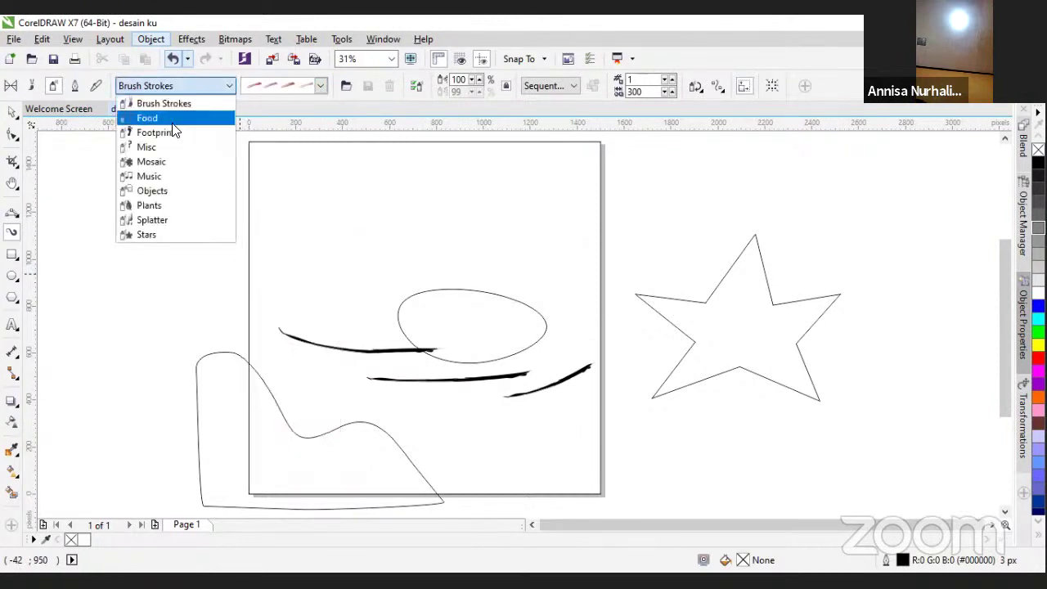
left_click(164, 177)
left_click_drag(92, 166, 270, 261)
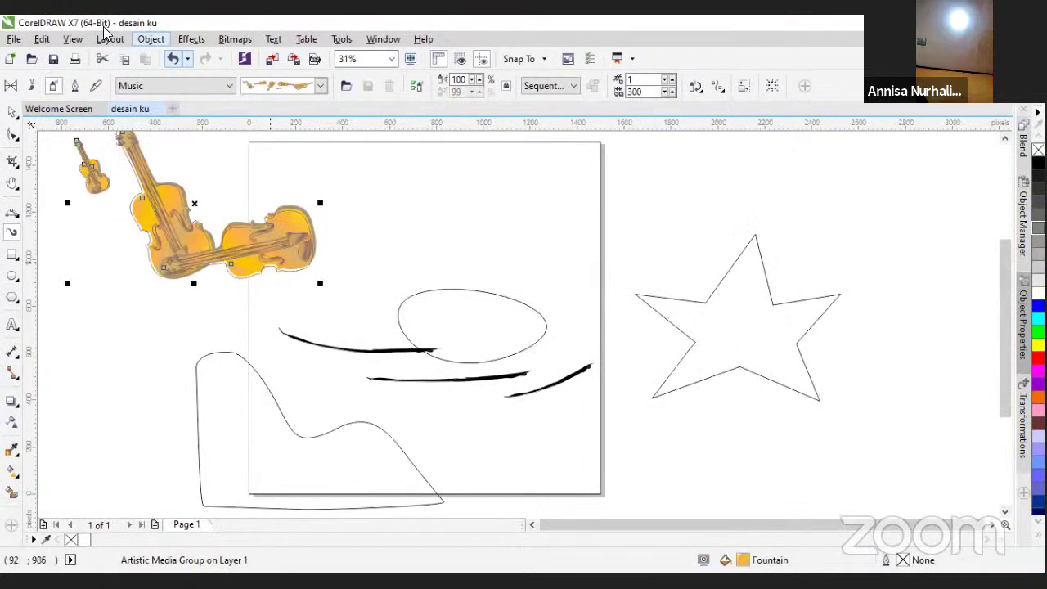
Delete the sprayed violins and bring up the sprayer's pattern and category choices
key("Delete")
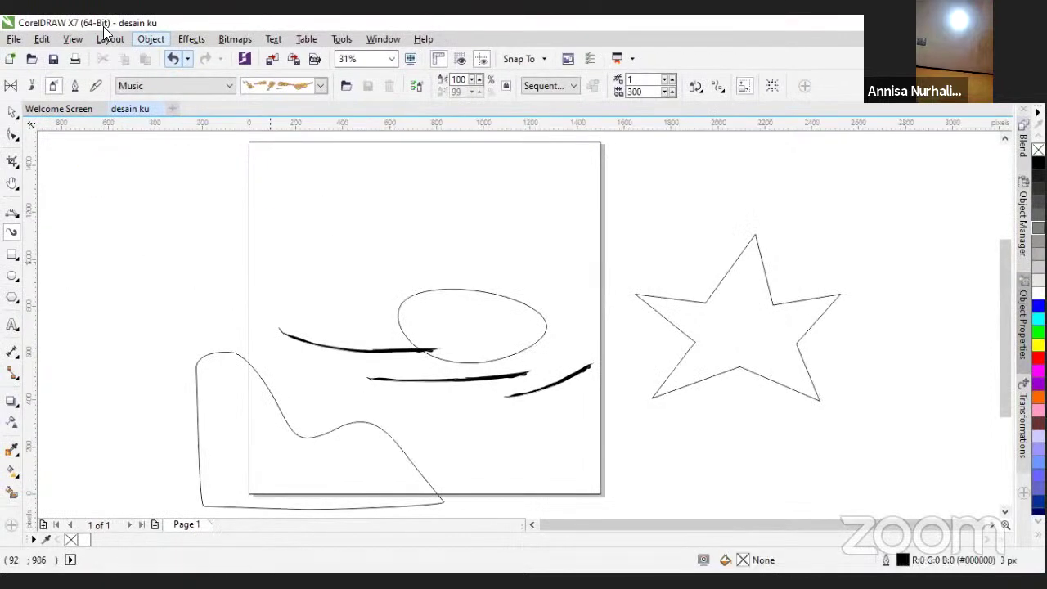
left_click(288, 86)
left_click(181, 90)
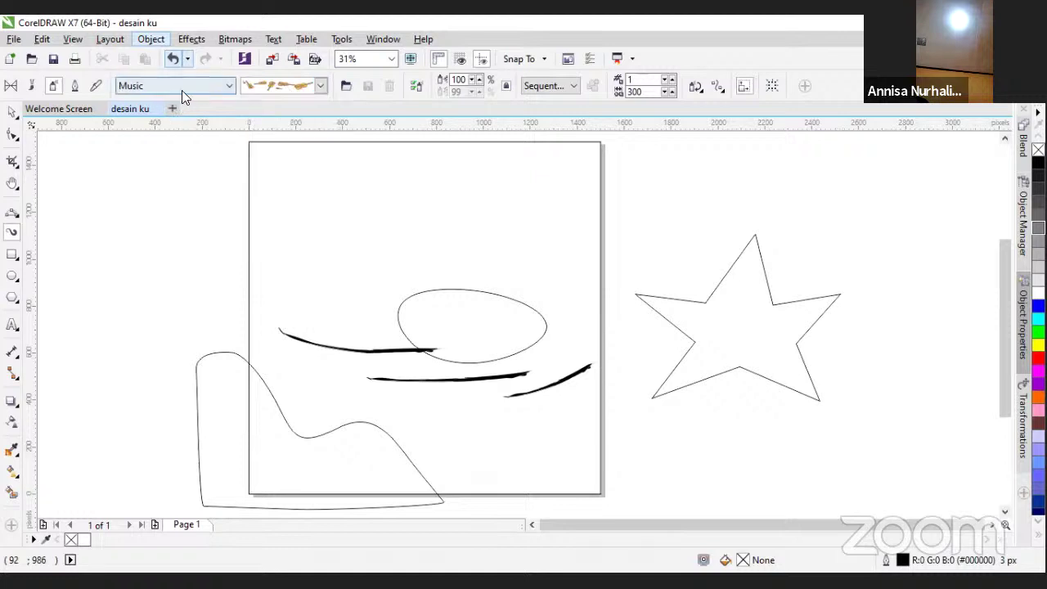
Spray three sets of green foliage near the page's upper-left corner using the Sprayer's Brush Strokes category
left_click(184, 81)
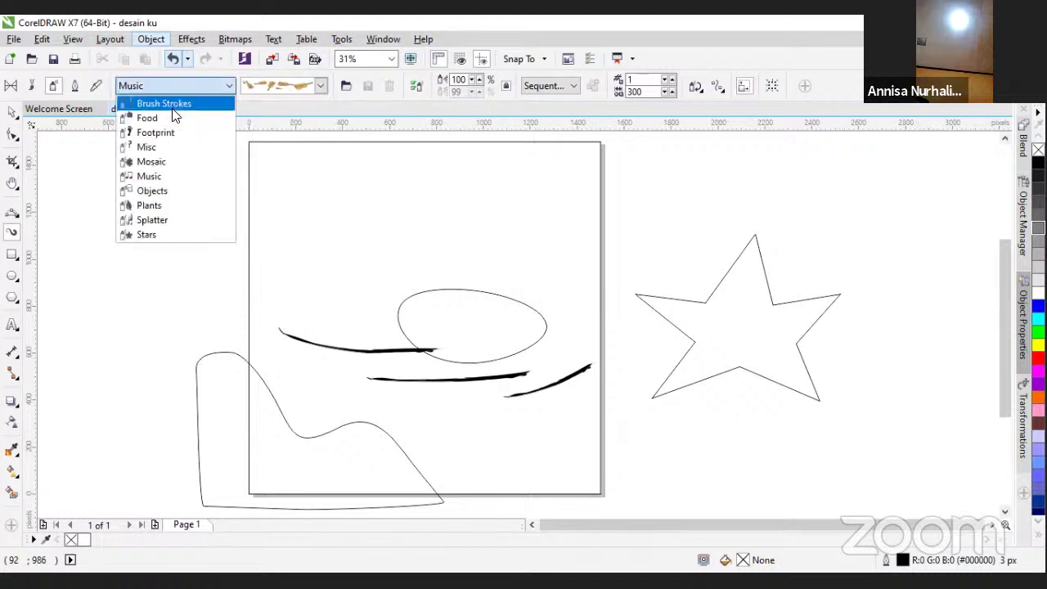
left_click(172, 106)
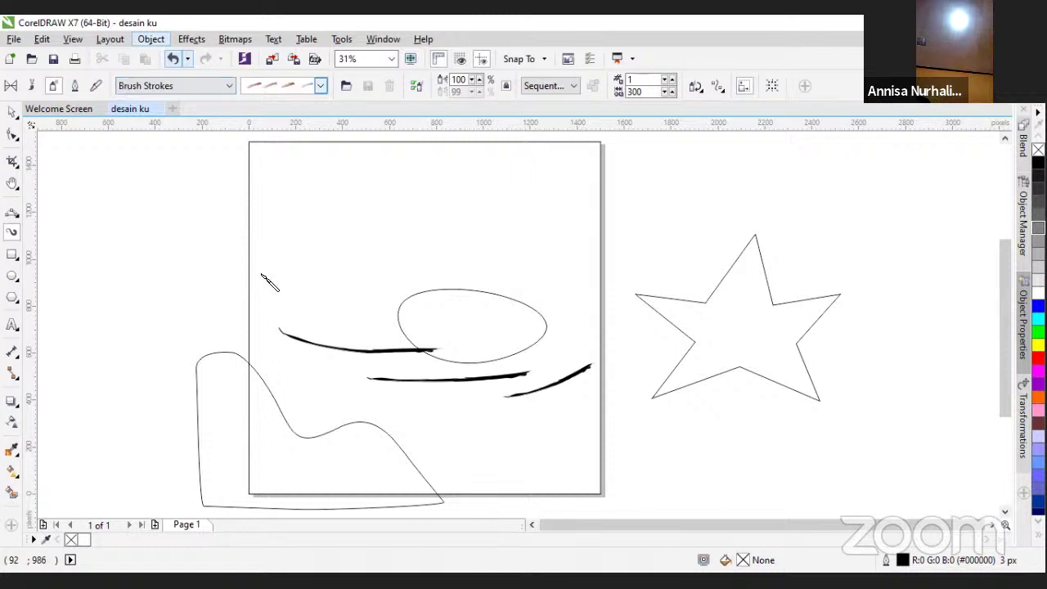
left_click_drag(175, 191, 328, 236)
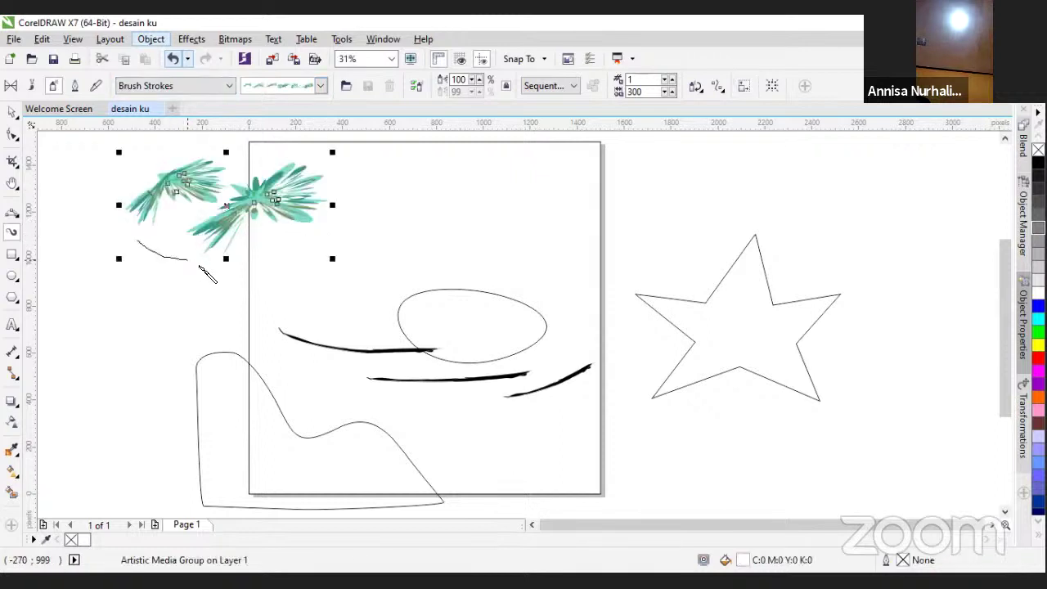
left_click_drag(199, 266, 226, 279)
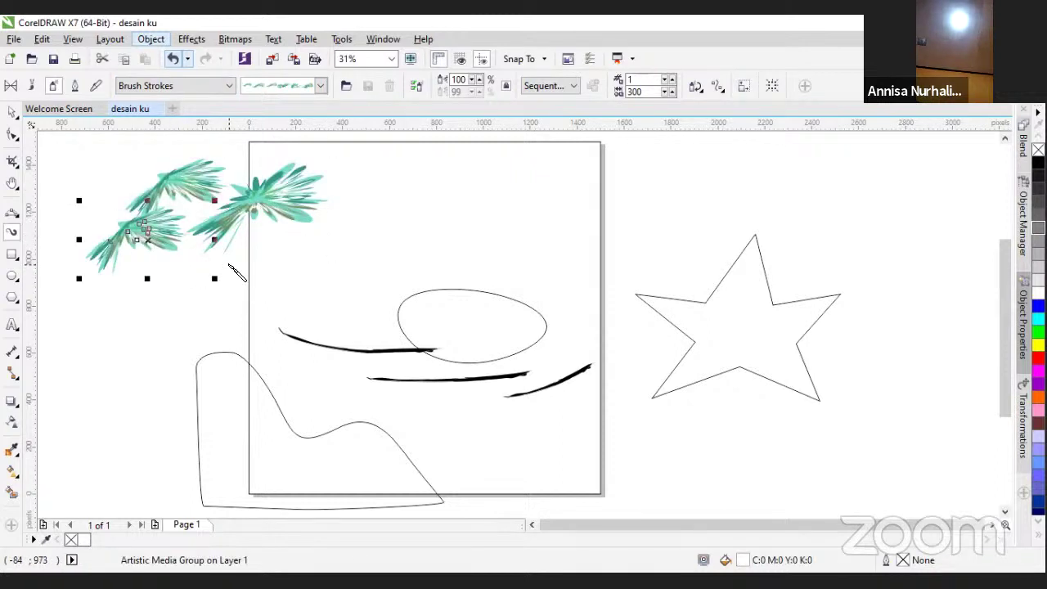
Delete all the sprayed green foliage around the page's upper-left corner
key("Delete")
left_click(11, 113)
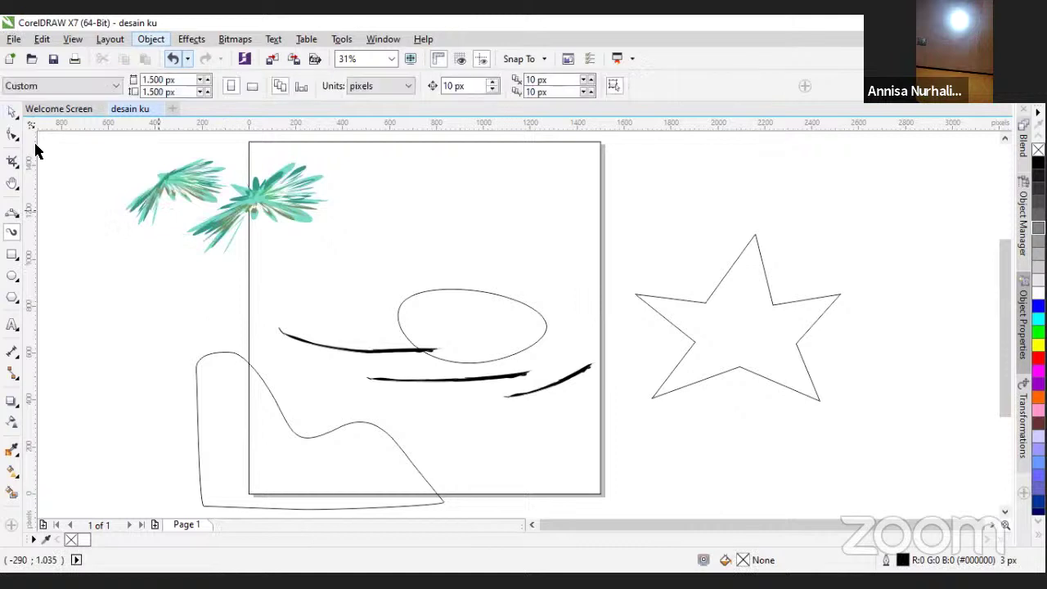
left_click(184, 187)
key("Delete")
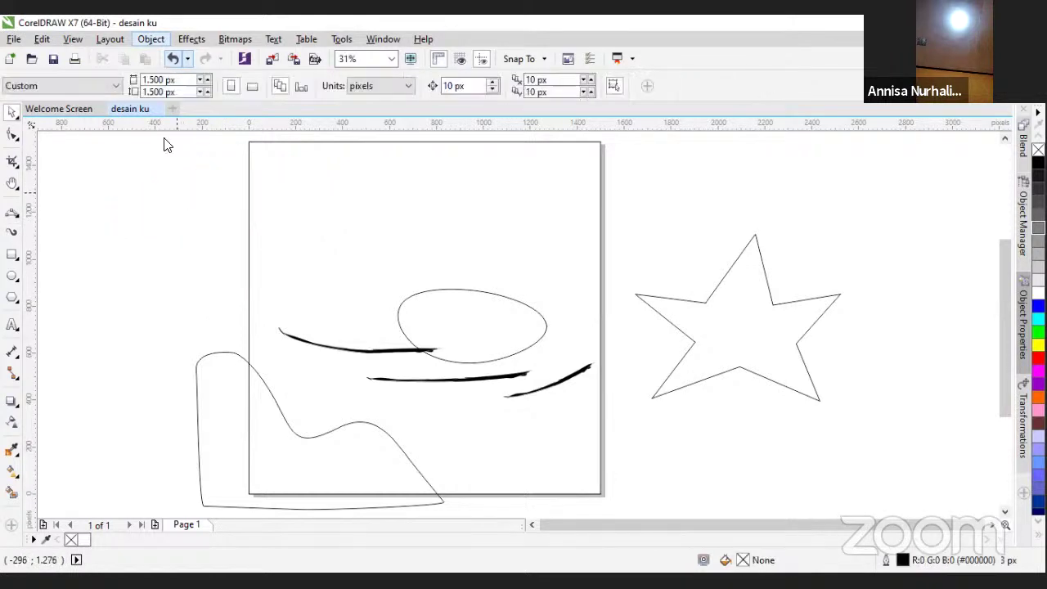
Draw several freehand strokes with the Calligraphic artistic media mode, across the page's upper area and past its right edge
left_click(10, 236)
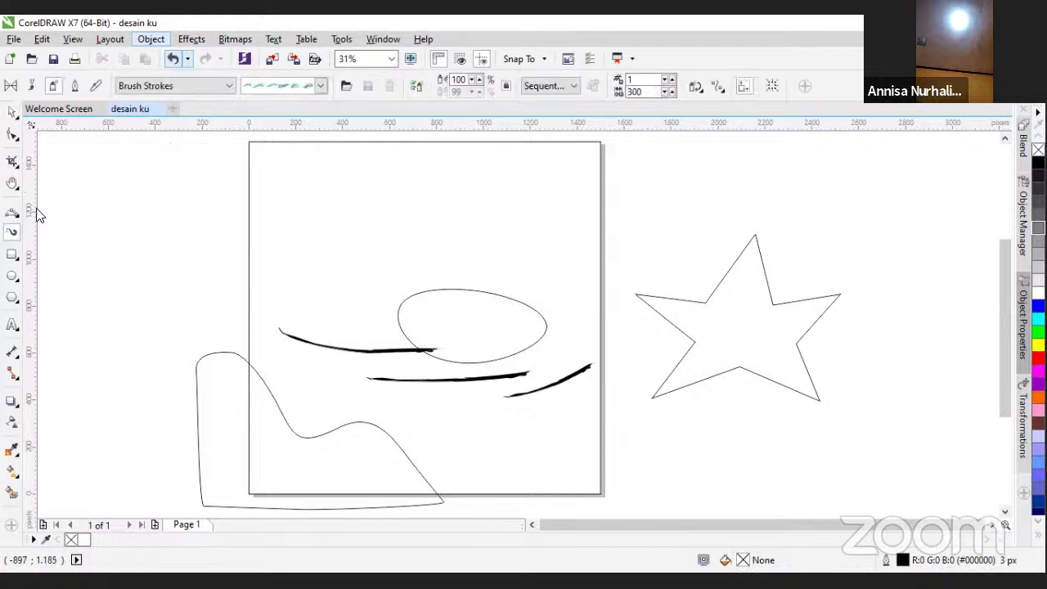
left_click(77, 85)
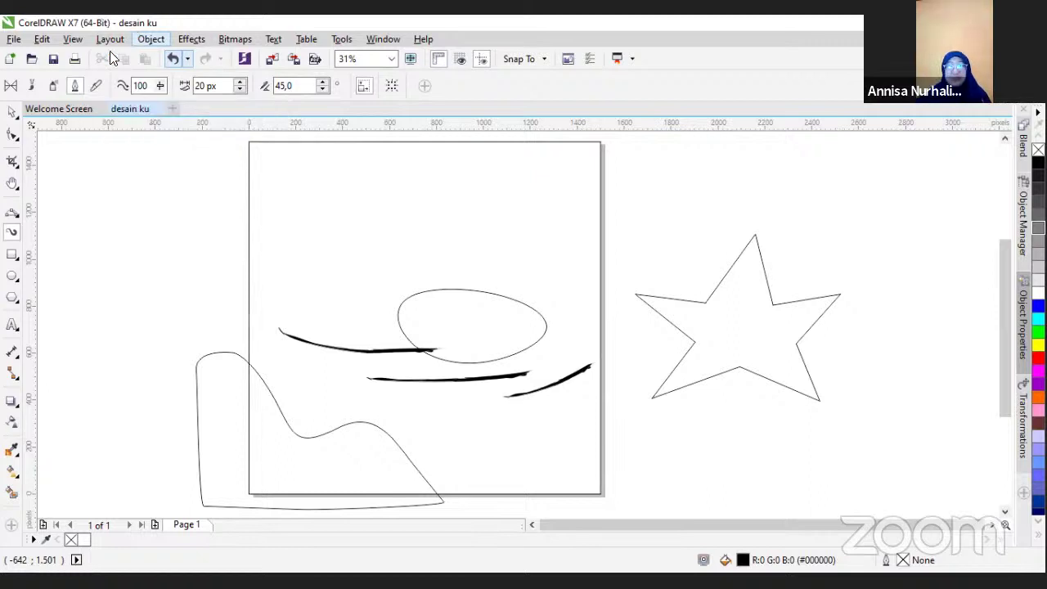
scroll(234, 210, "down", 5)
scroll(374, 226, "up", 4)
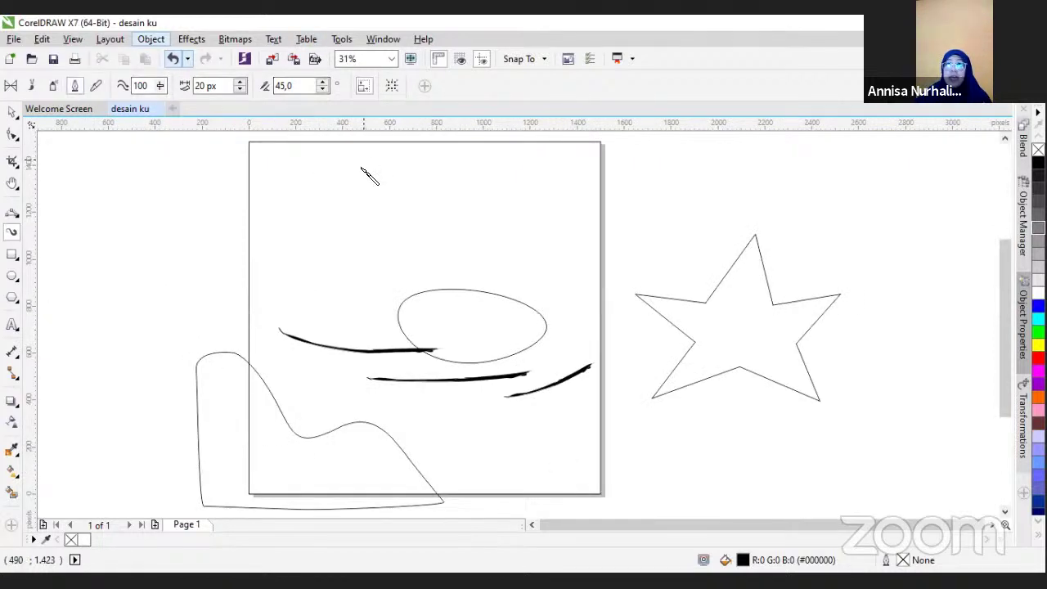
left_click_drag(360, 168, 472, 187)
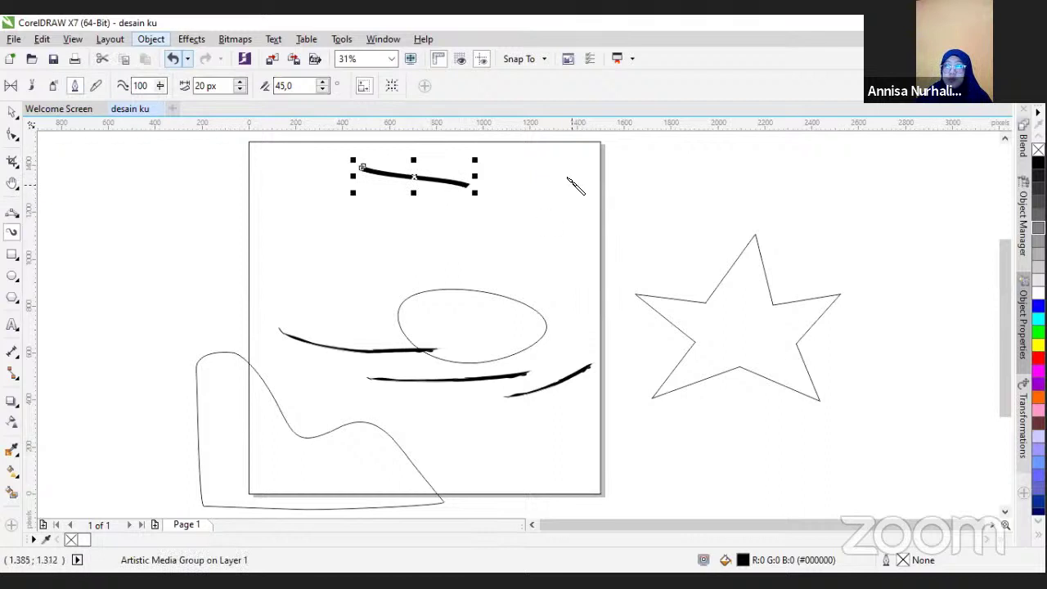
mouse_move(567, 176)
left_mouse_down()
mouse_move(548, 232)
mouse_move(483, 248)
left_mouse_up()
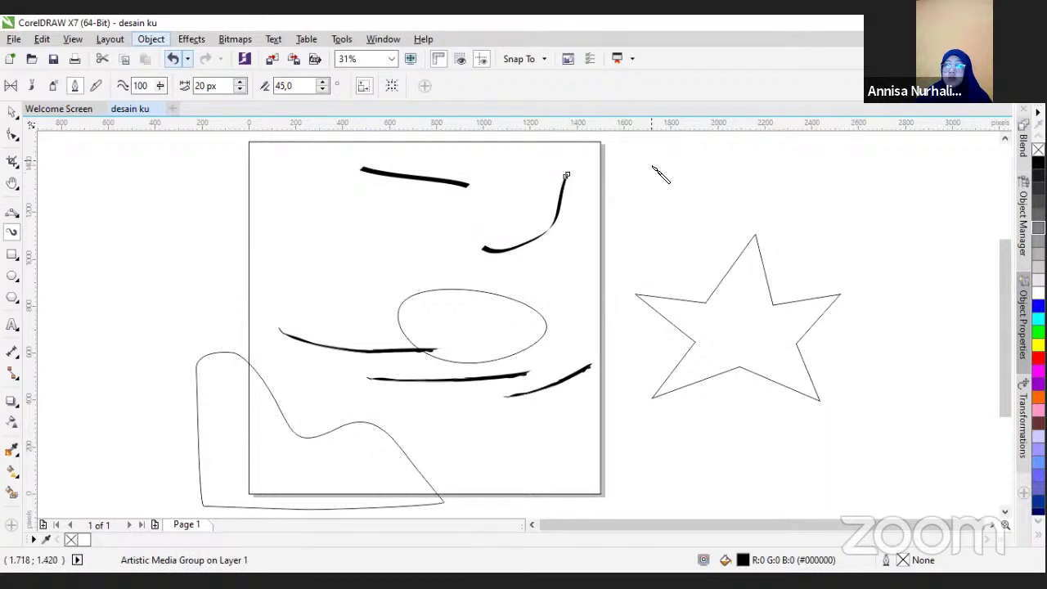
left_click_drag(652, 155, 655, 219)
mouse_move(638, 160)
left_mouse_down()
mouse_move(623, 225)
mouse_move(612, 226)
mouse_move(600, 170)
mouse_move(598, 204)
mouse_move(578, 223)
mouse_move(566, 167)
mouse_move(537, 210)
mouse_move(598, 217)
left_mouse_up()
Delete all the calligraphic strokes in and beside the upper part of the page
left_click(10, 115)
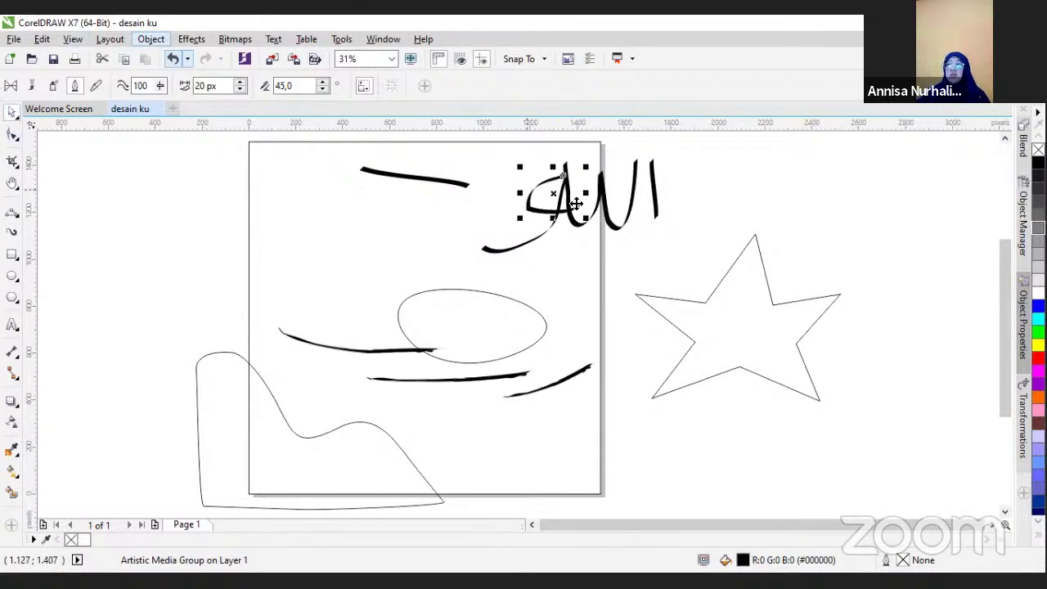
left_click(594, 210)
key("Delete")
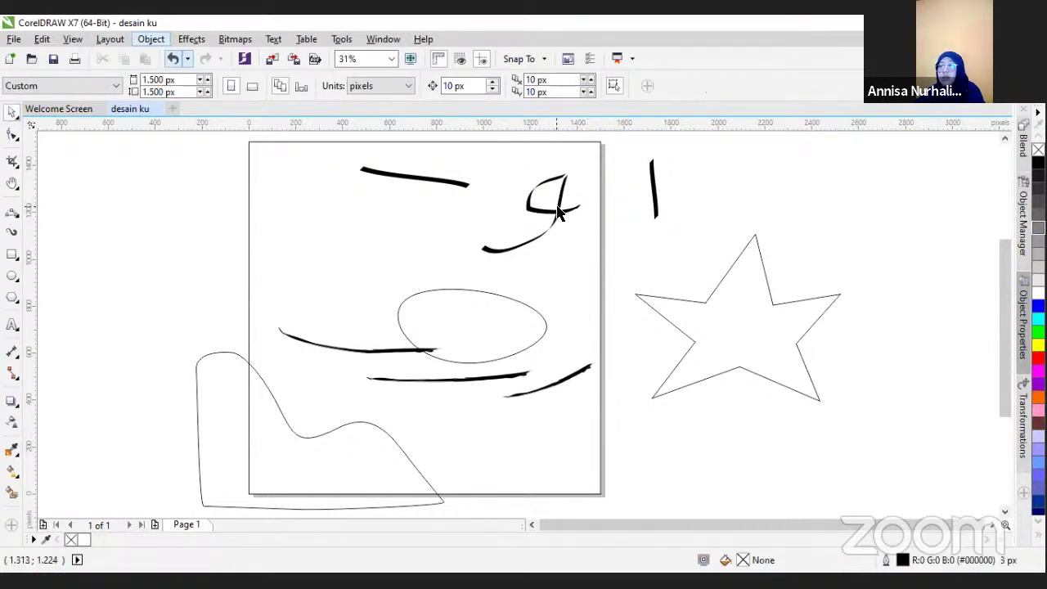
left_click(560, 212)
key("Delete")
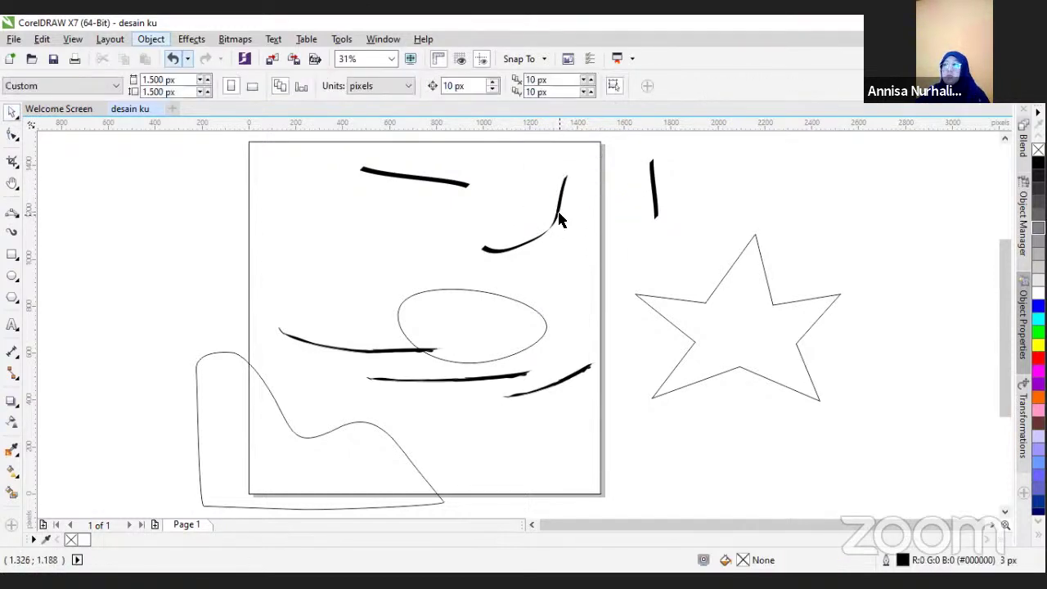
left_click(553, 216)
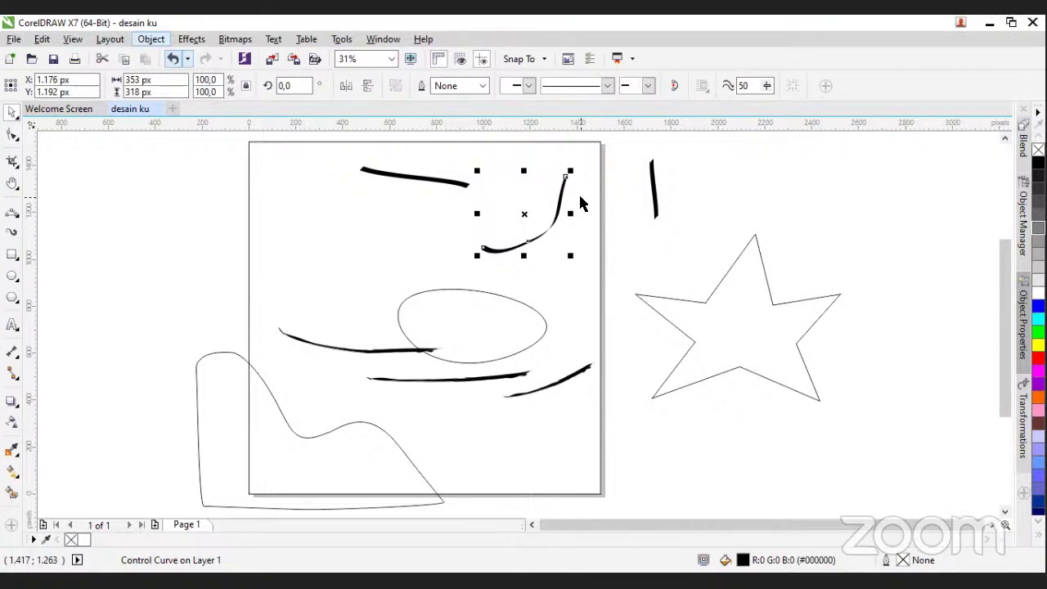
left_click(418, 180)
left_click(563, 205)
left_click(652, 208, "shift")
left_click(417, 176, "shift")
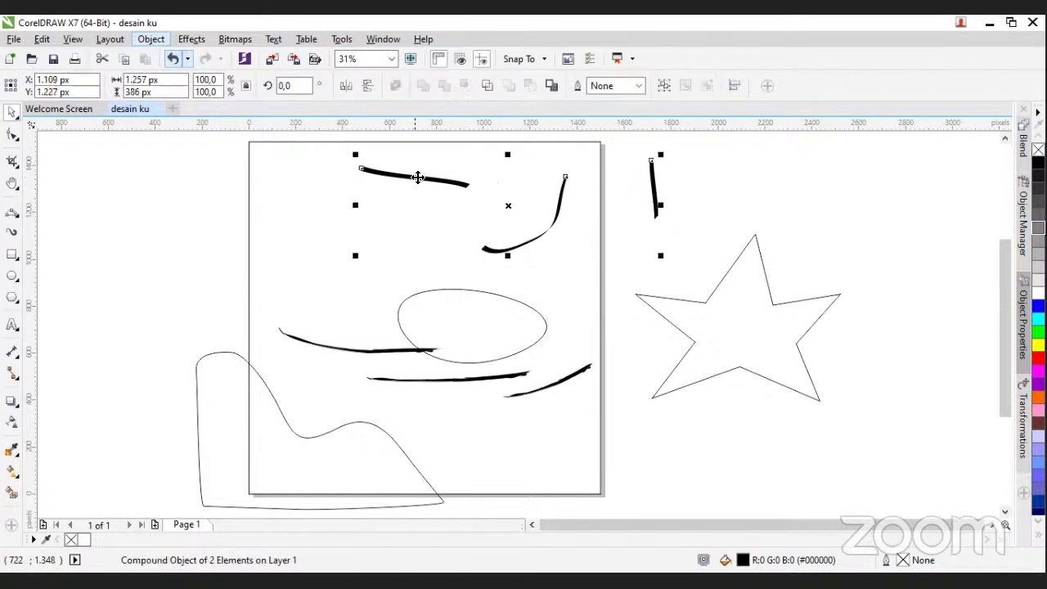
key("Delete")
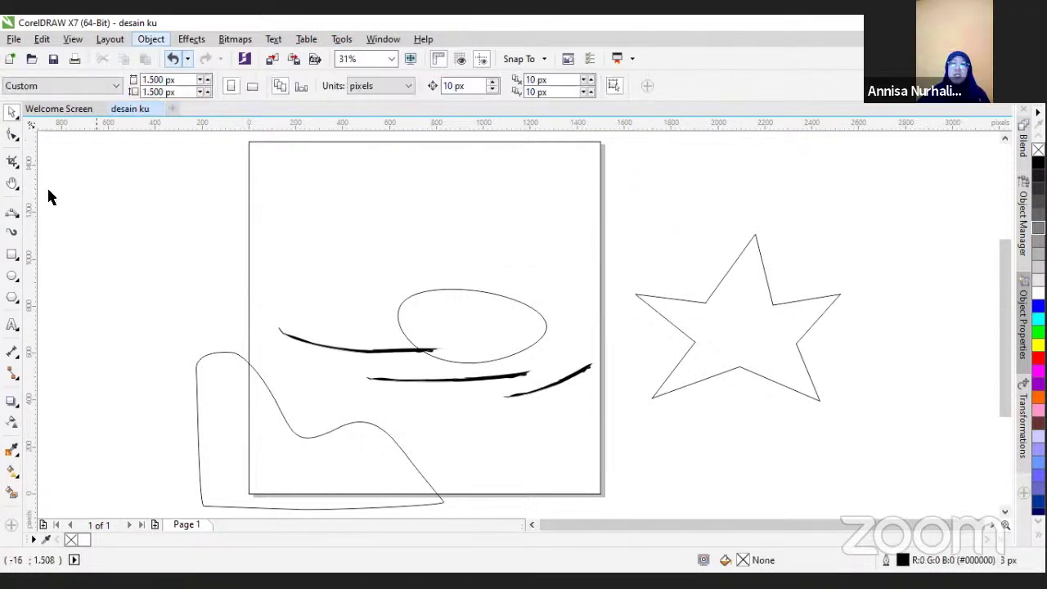
Draw five roughly horizontal strokes in and around the page's upper area with the Pressure artistic media mode
left_click(12, 234)
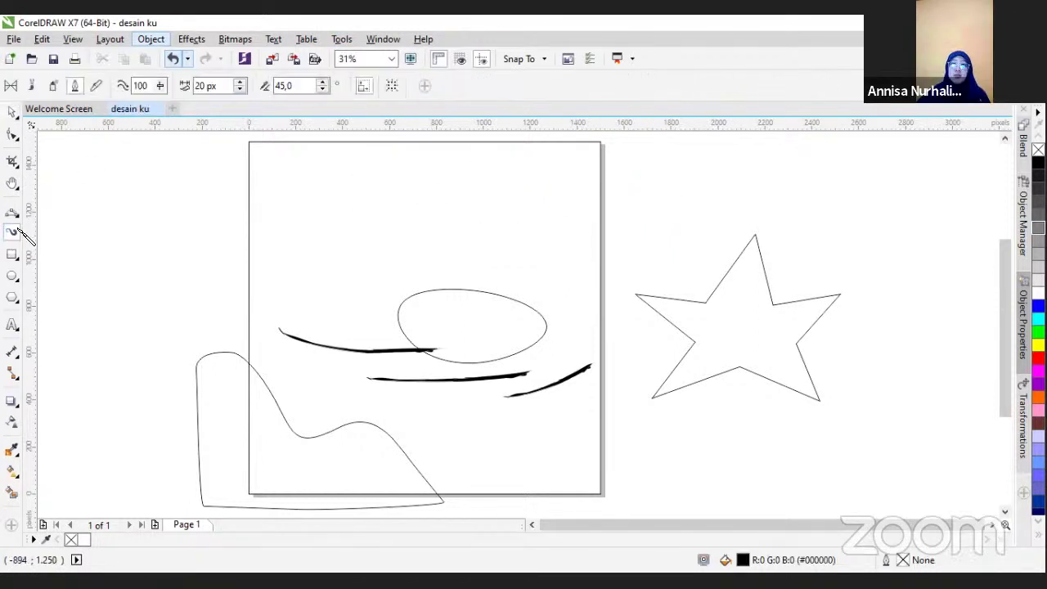
left_click(95, 86)
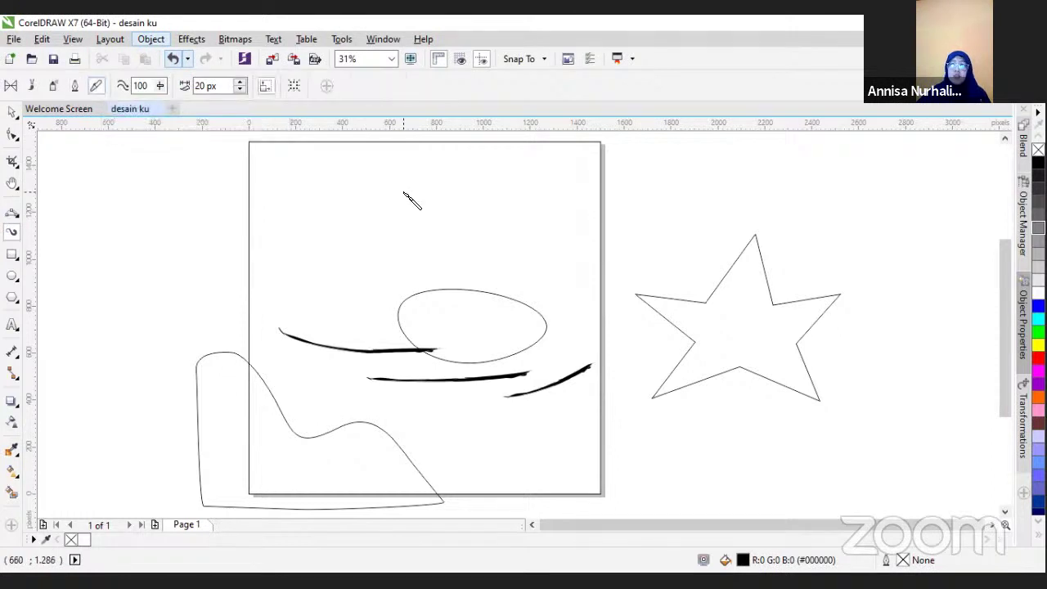
left_click_drag(402, 194, 532, 194)
left_click_drag(595, 195, 760, 188)
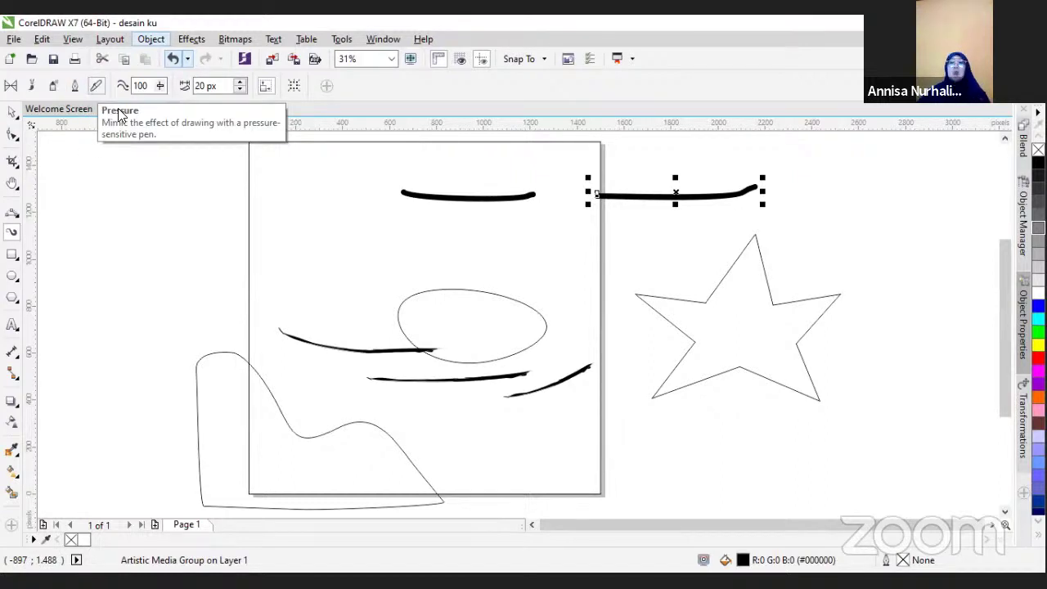
left_click_drag(173, 165, 308, 162)
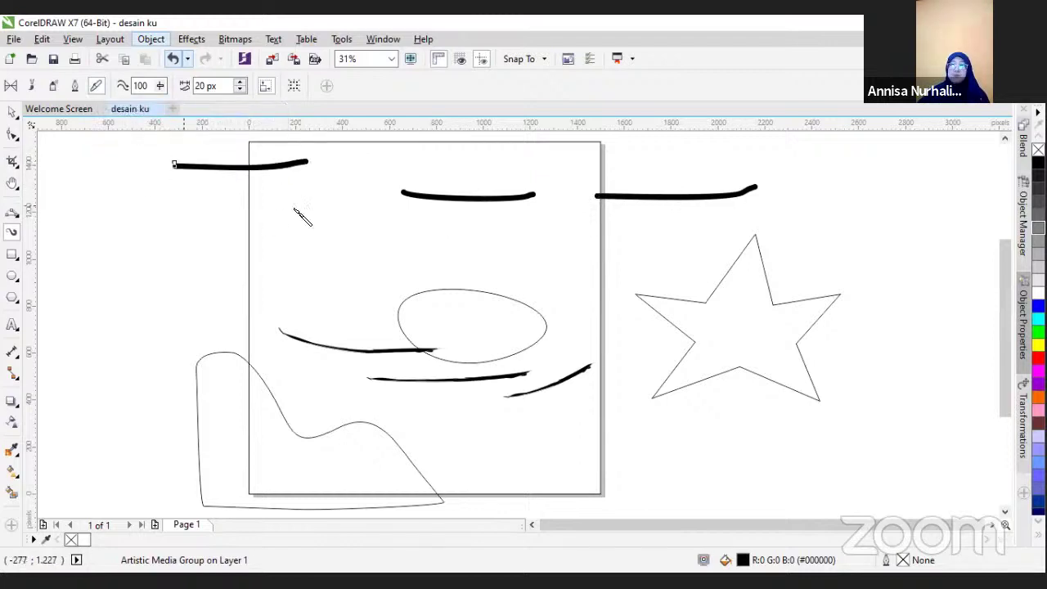
left_click_drag(182, 206, 363, 191)
left_click_drag(400, 233, 560, 242)
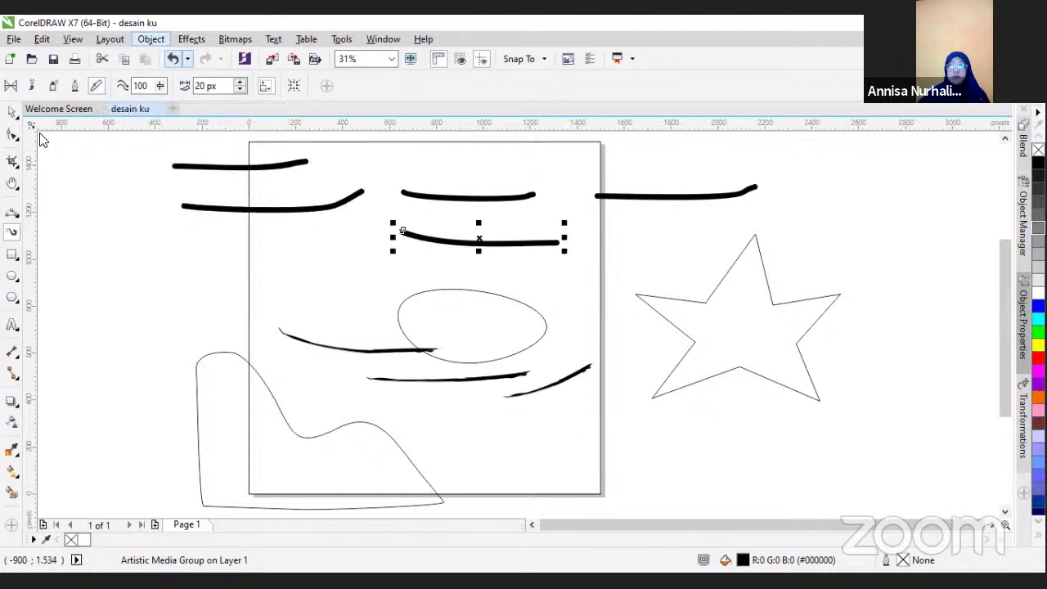
Select all five pressure strokes together and delete them
left_click(13, 112)
mouse_move(144, 149)
left_mouse_down()
mouse_move(698, 255)
mouse_move(782, 253)
mouse_move(783, 244)
left_mouse_up()
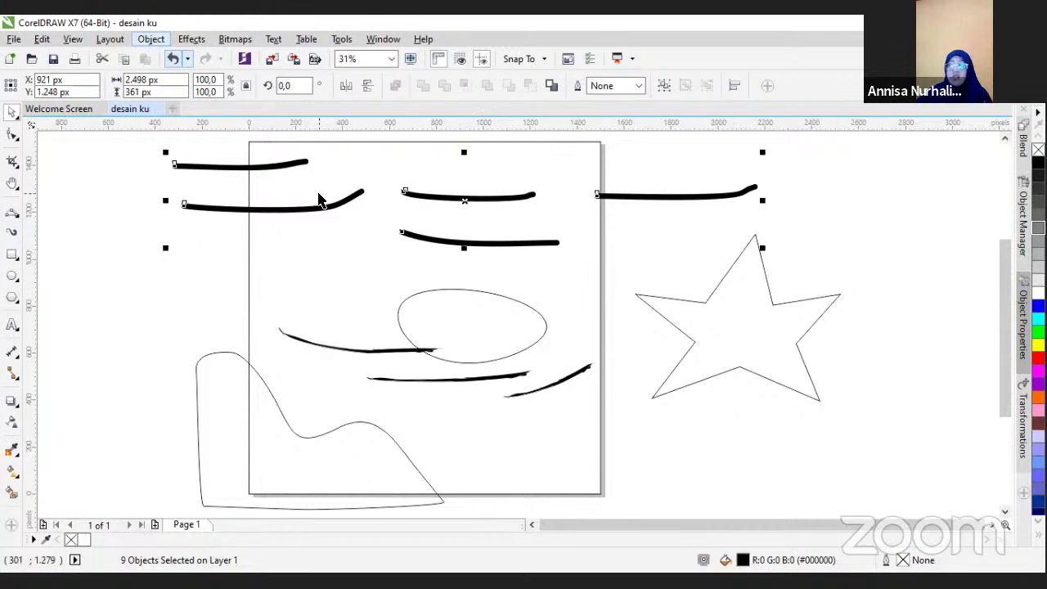
key("Delete")
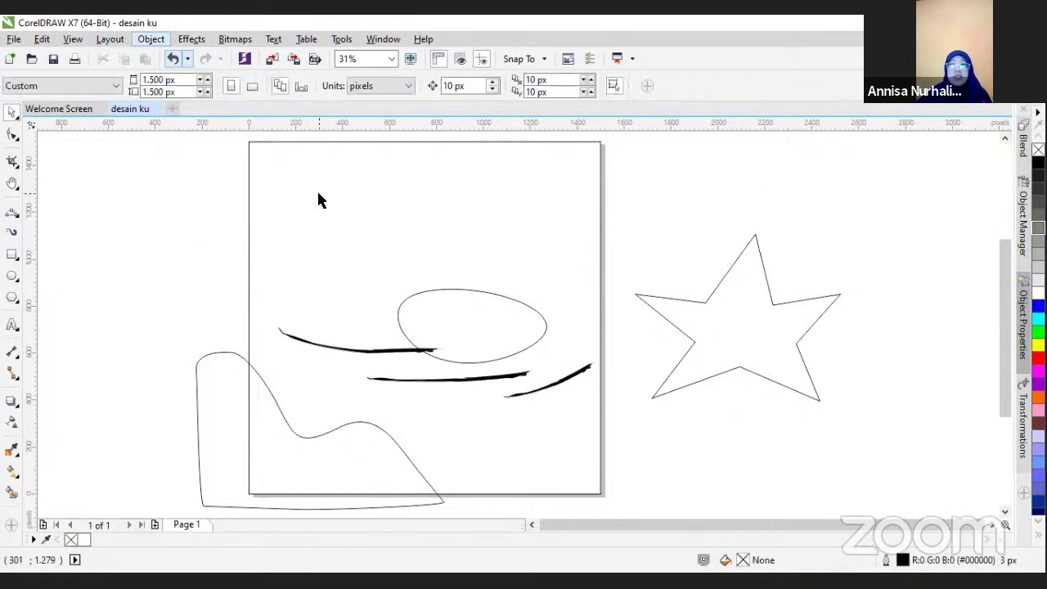
Create a rectangle that exactly matches the 1,500 by 1,500 px page, and deselect it
left_click(6, 259)
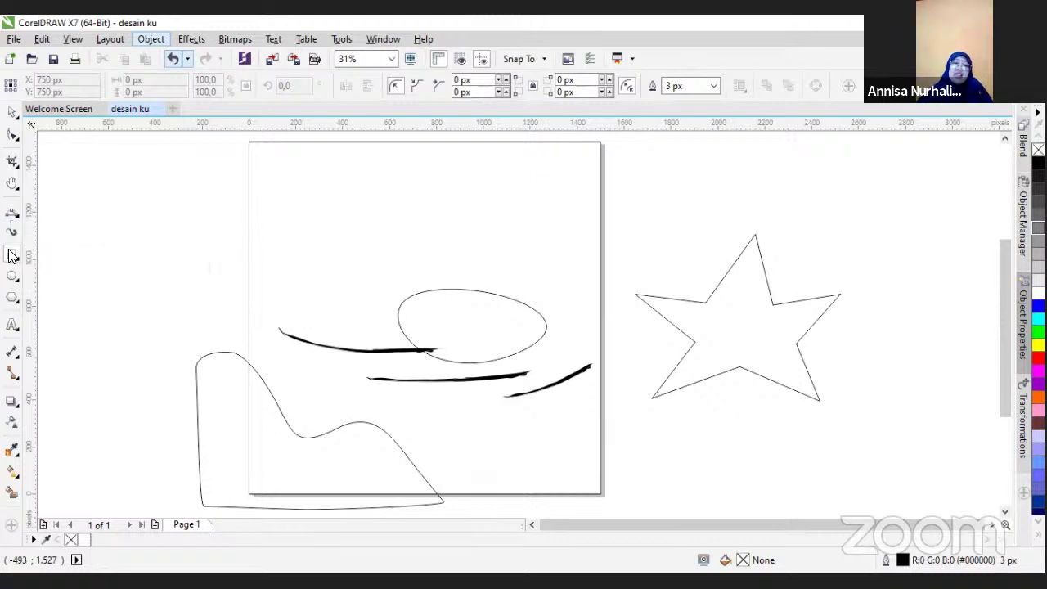
double_click(11, 255)
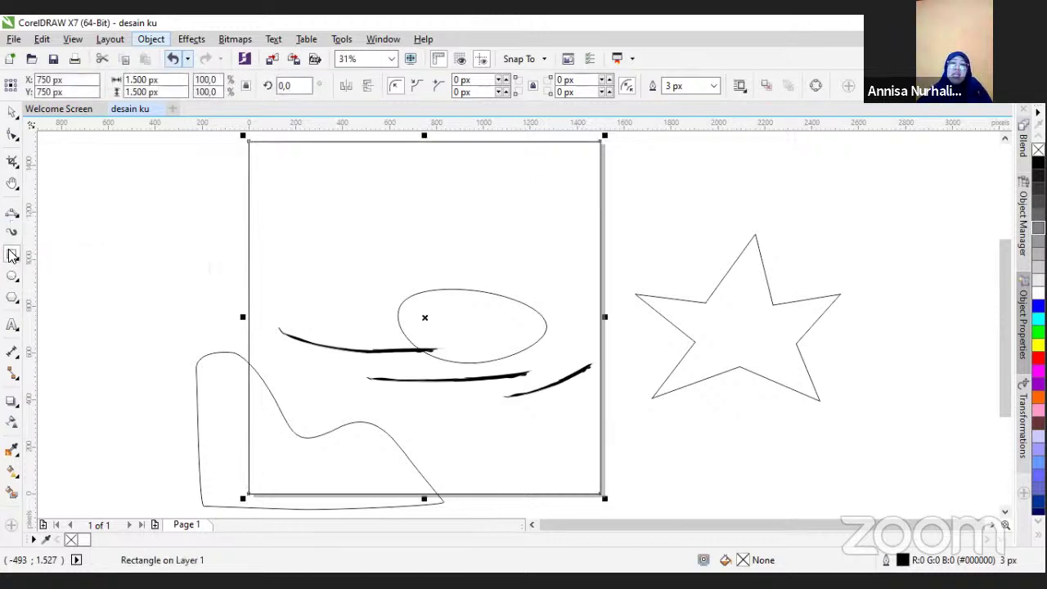
left_click(9, 113)
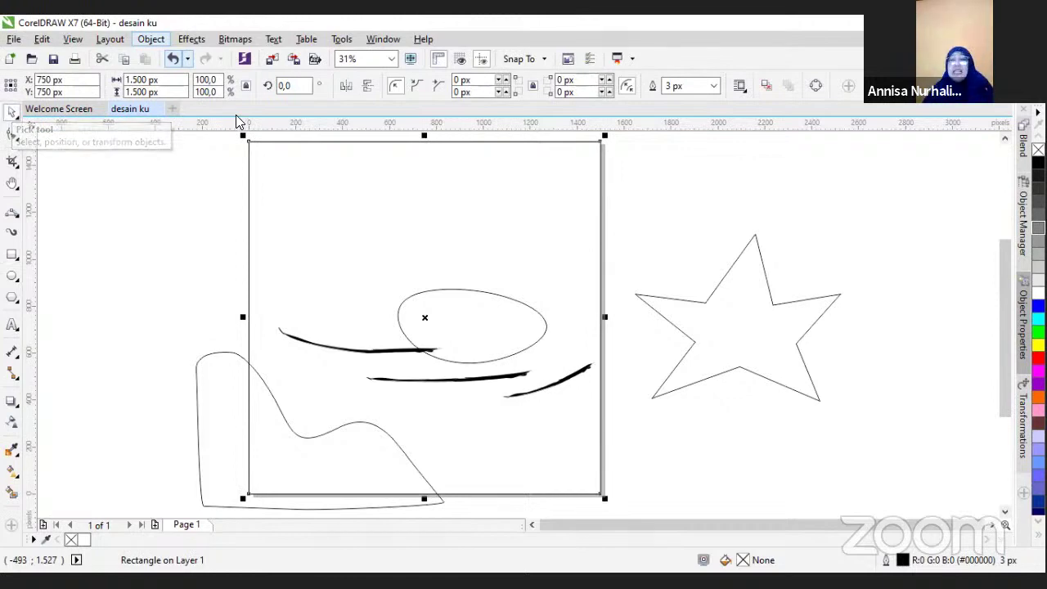
left_click(286, 180)
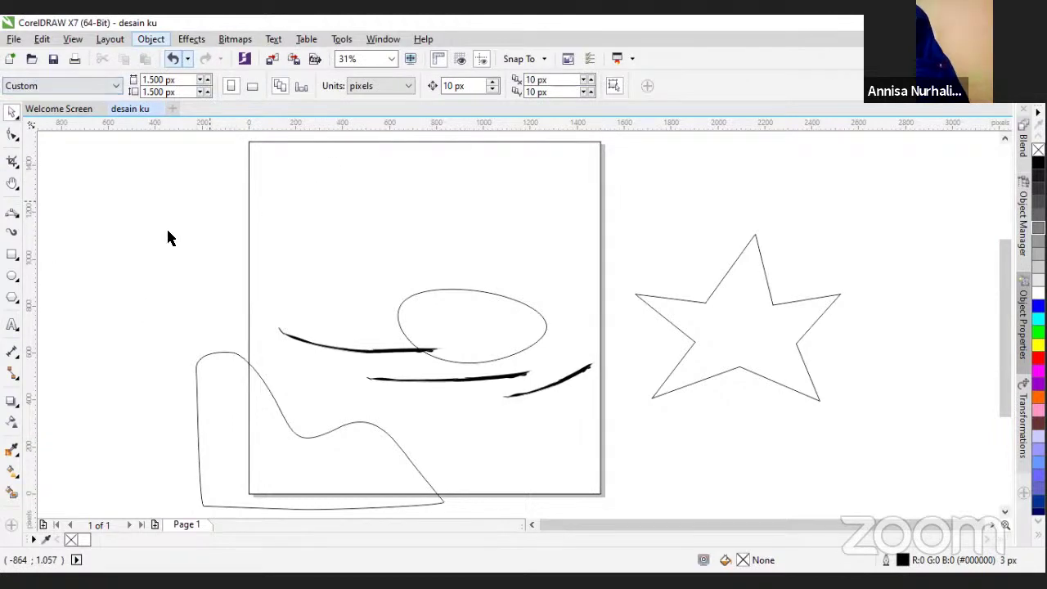
Delete the ellipse and the three black brush strokes on the page, and select the page-sized rectangle
mouse_move(134, 265)
left_mouse_down()
mouse_move(161, 283)
mouse_move(533, 365)
mouse_move(616, 398)
mouse_move(621, 427)
left_mouse_up()
key("Delete")
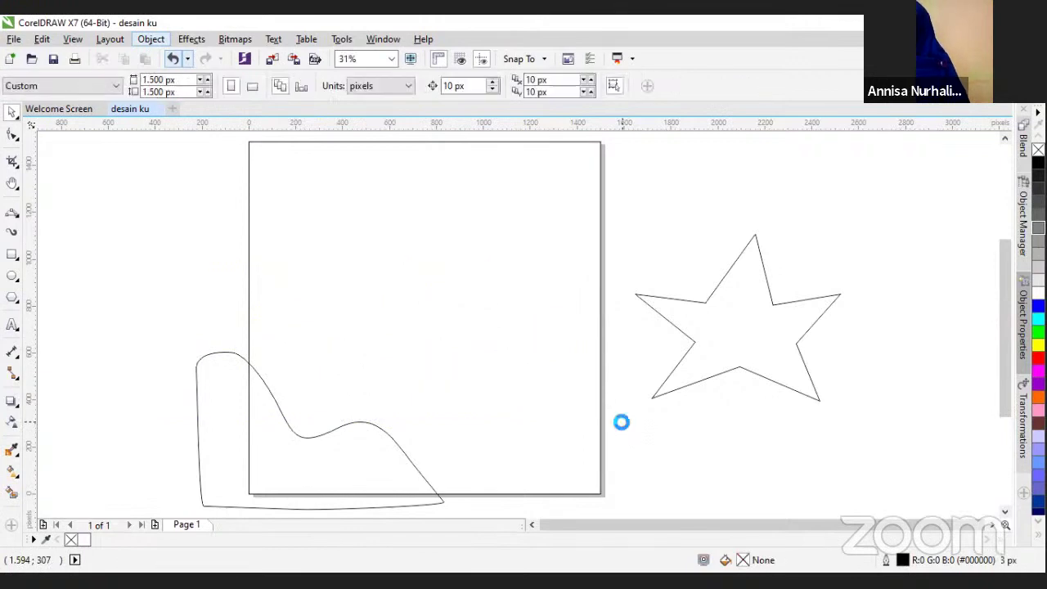
left_click(355, 250)
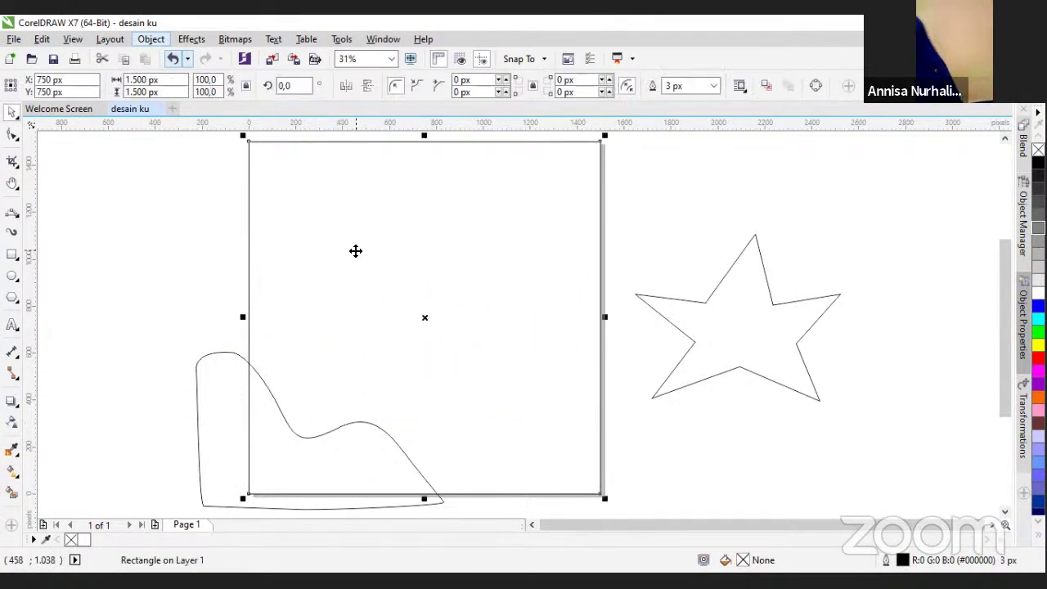
Draw a narrow slanted rectangle across the page's left edge with the 3-Point Rectangle tool, and delete it
left_click(17, 260)
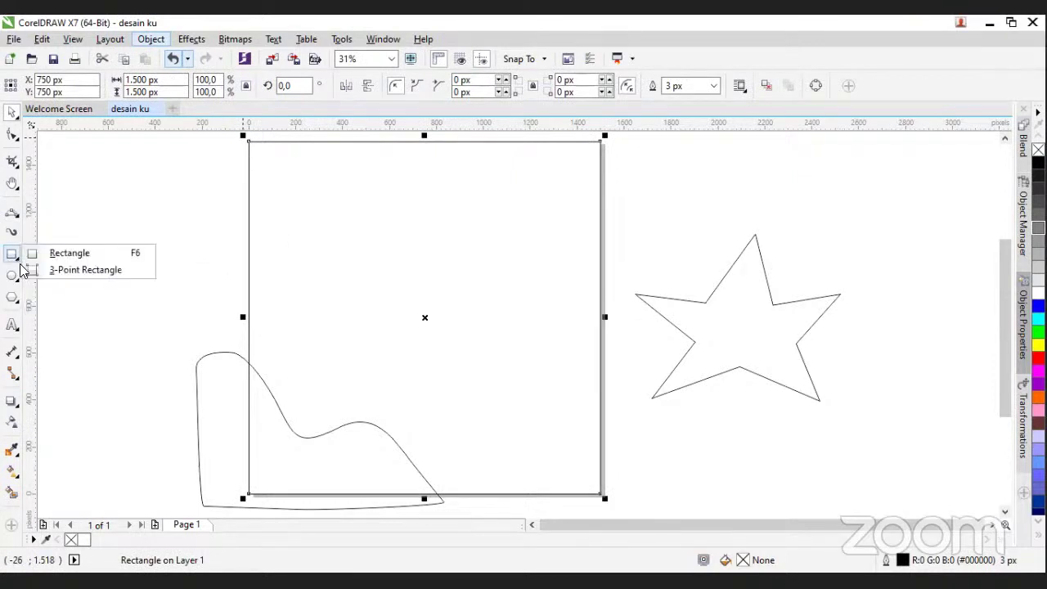
left_click(82, 270)
left_click_drag(219, 196, 423, 301)
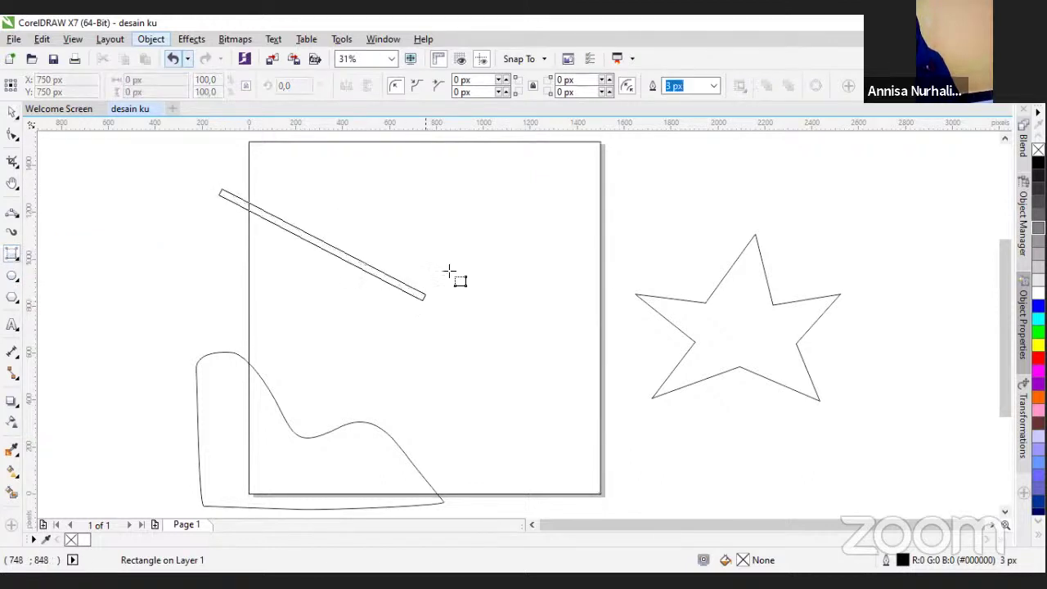
left_click(516, 209)
left_click(439, 285)
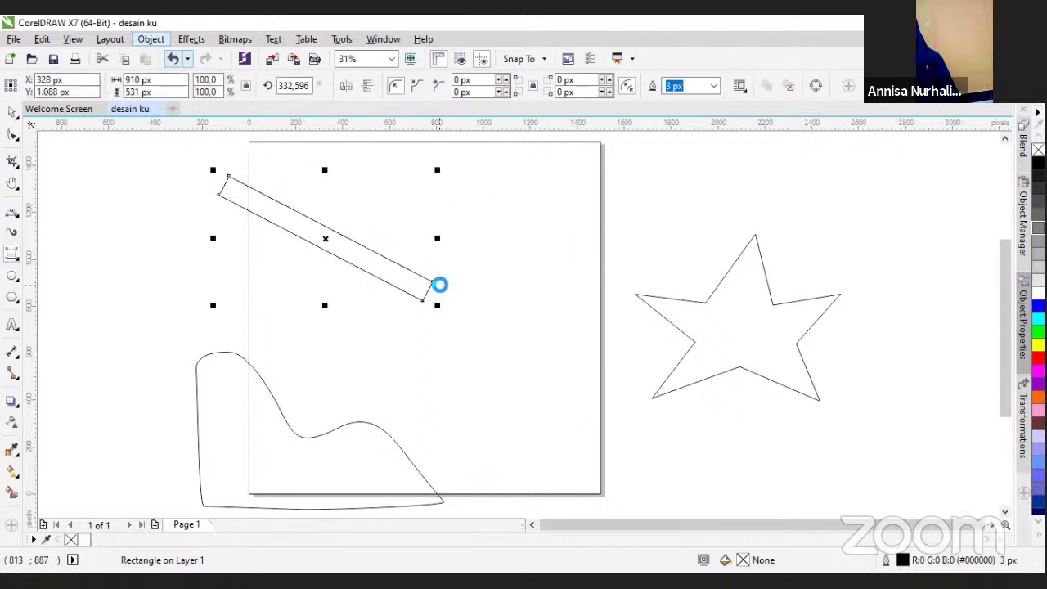
key("Delete")
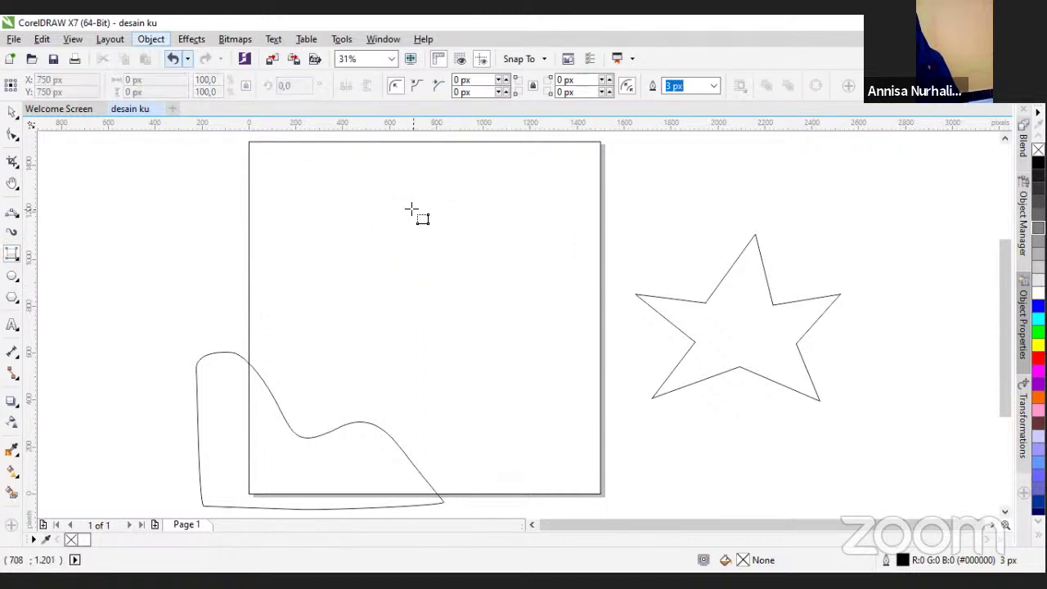
Draw two upright 3-point rectangles one after another, the second about 444 by 953 px on the page, and delete each
left_click_drag(435, 189, 435, 390)
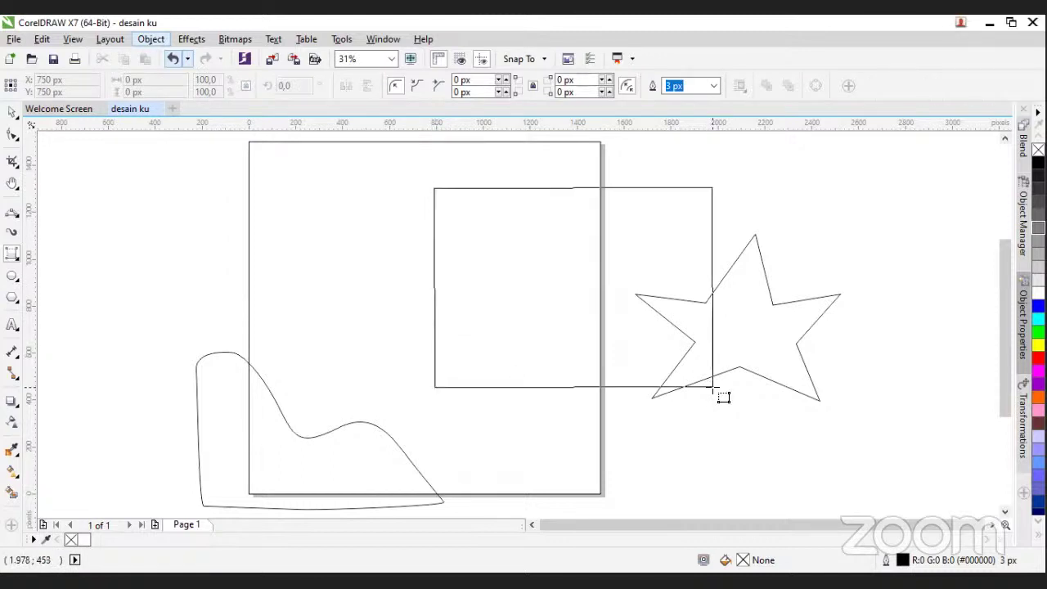
left_click(548, 388)
key("Delete")
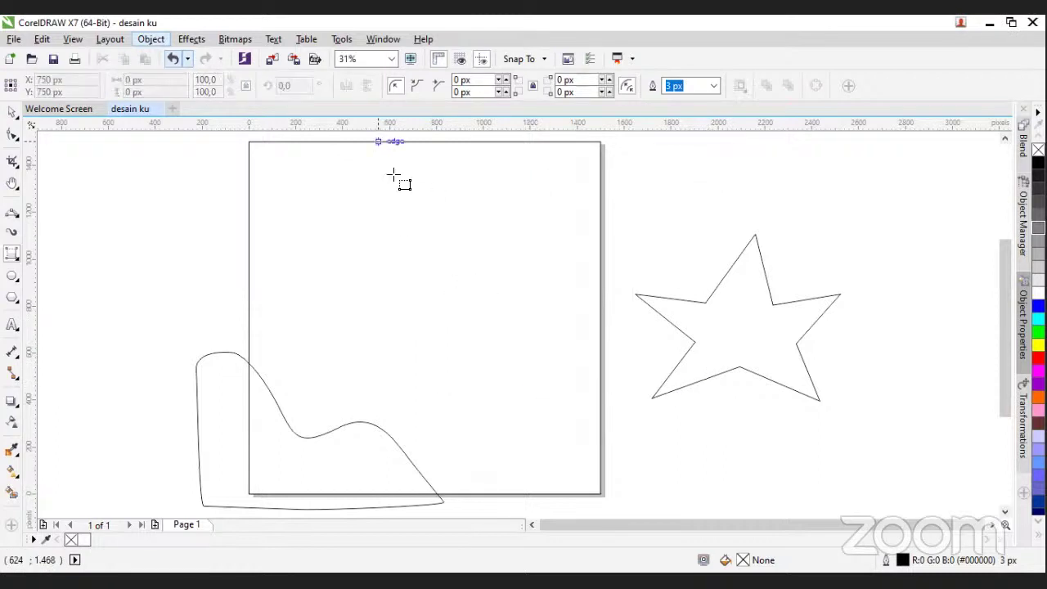
left_click_drag(395, 169, 398, 393)
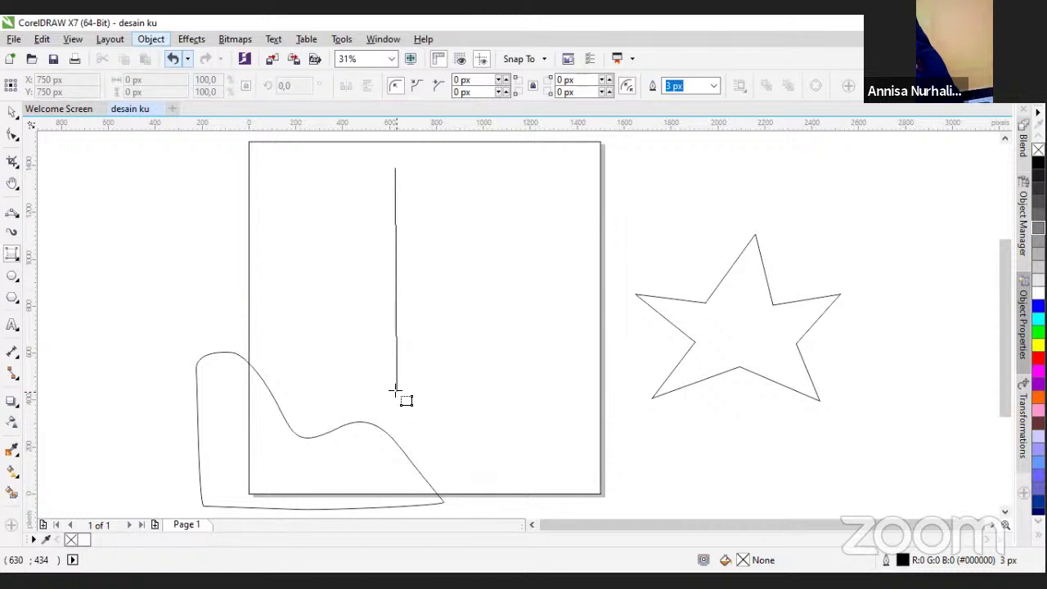
left_click(500, 391)
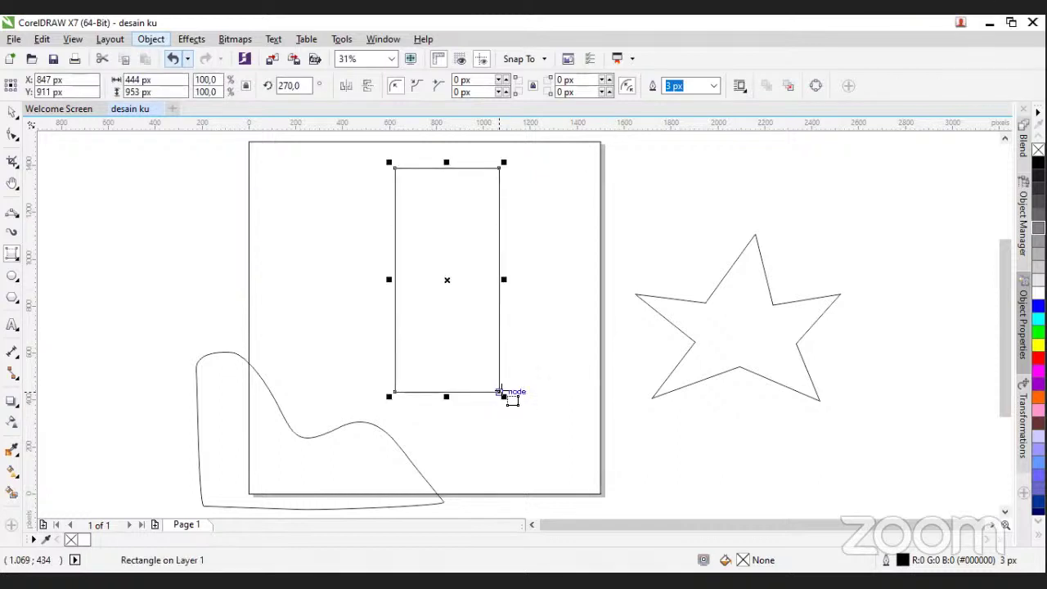
key("Delete")
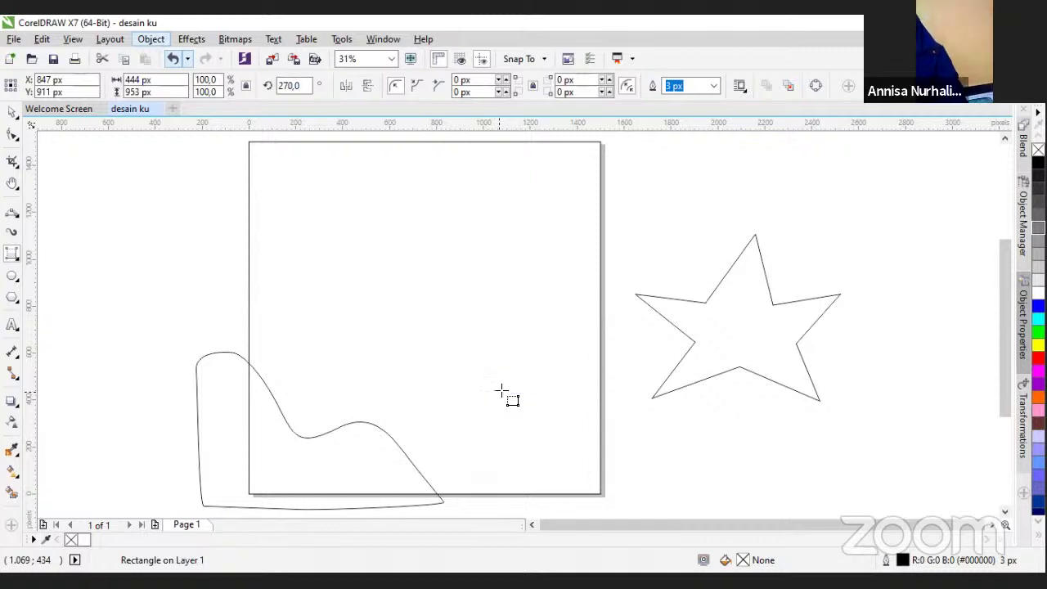
Draw an ellipse about 1,142 by 897 px on the page, cut it, and draw a circle about 839 px across instead
left_click(17, 260)
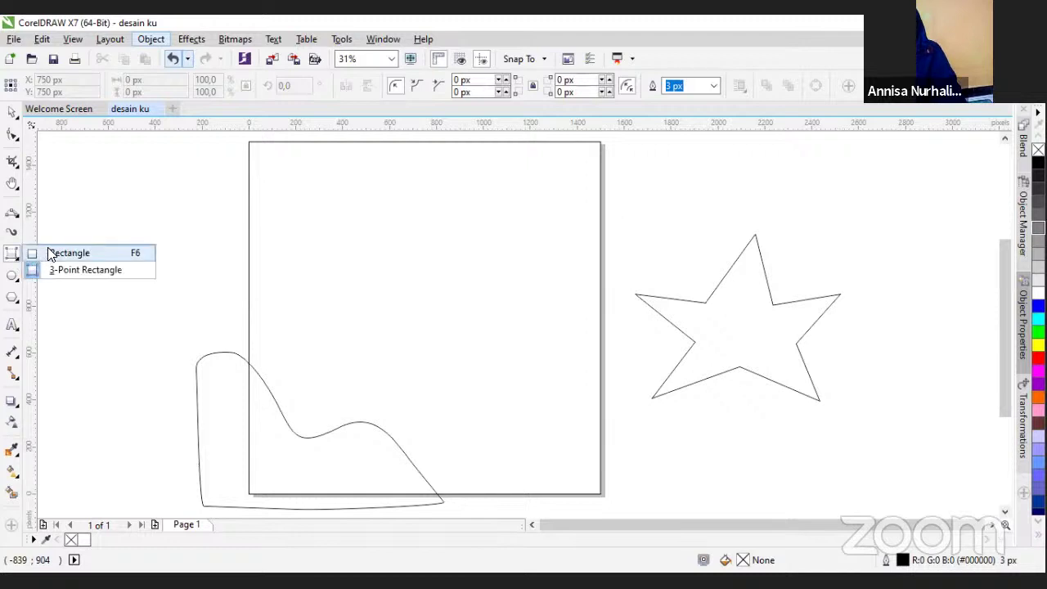
left_click(46, 254)
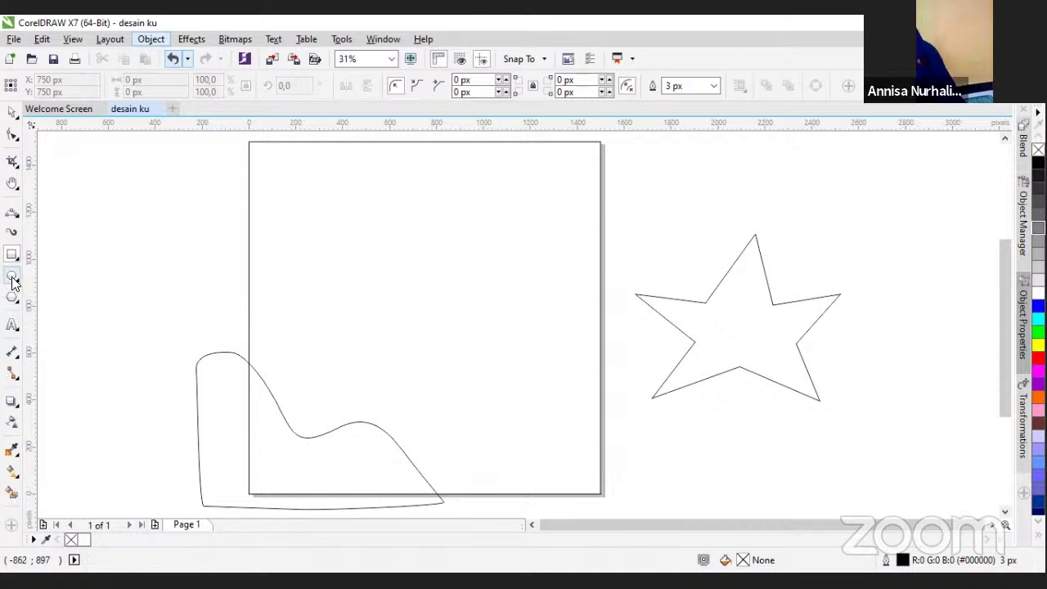
left_click(14, 278)
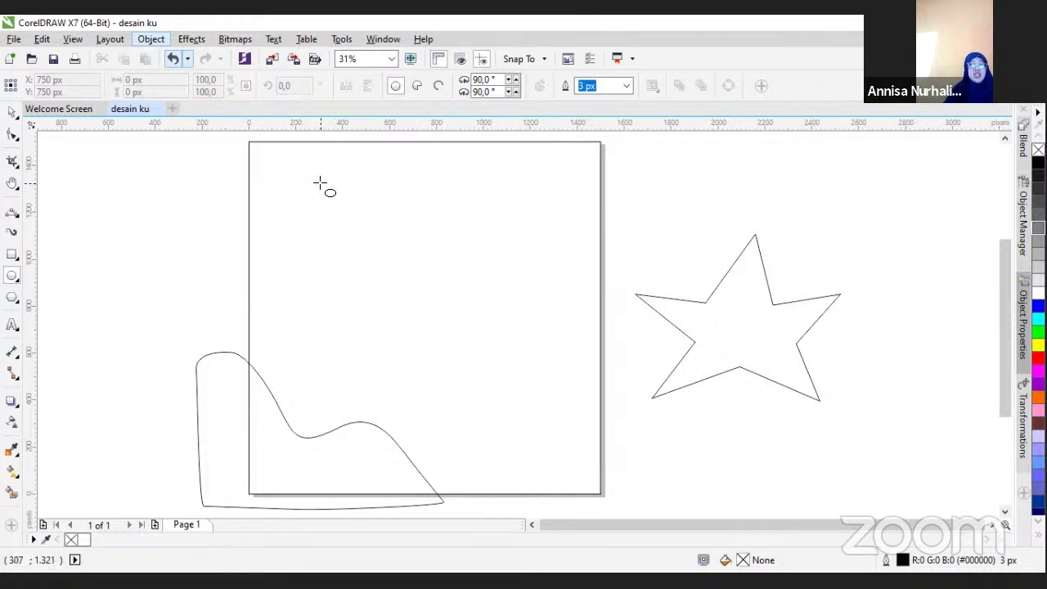
left_click_drag(320, 173, 586, 383)
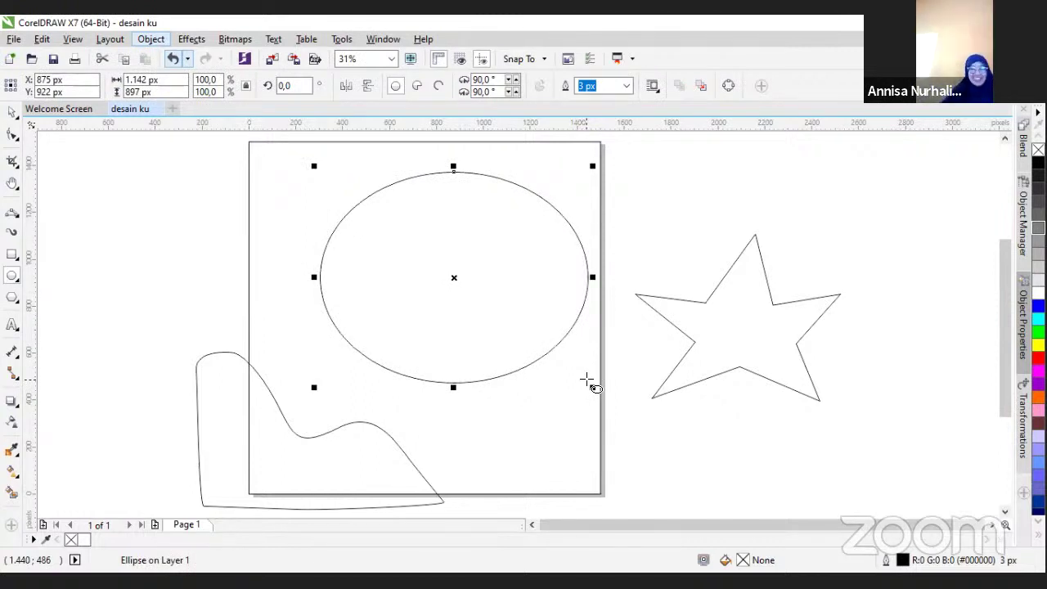
key("ctrl+x")
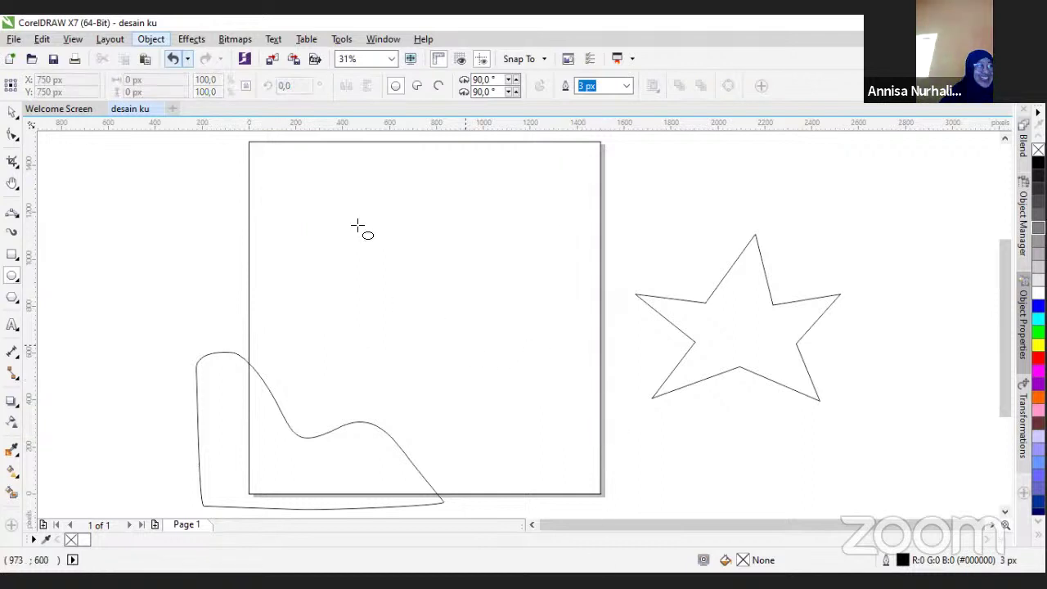
left_click_drag(334, 213, 530, 368)
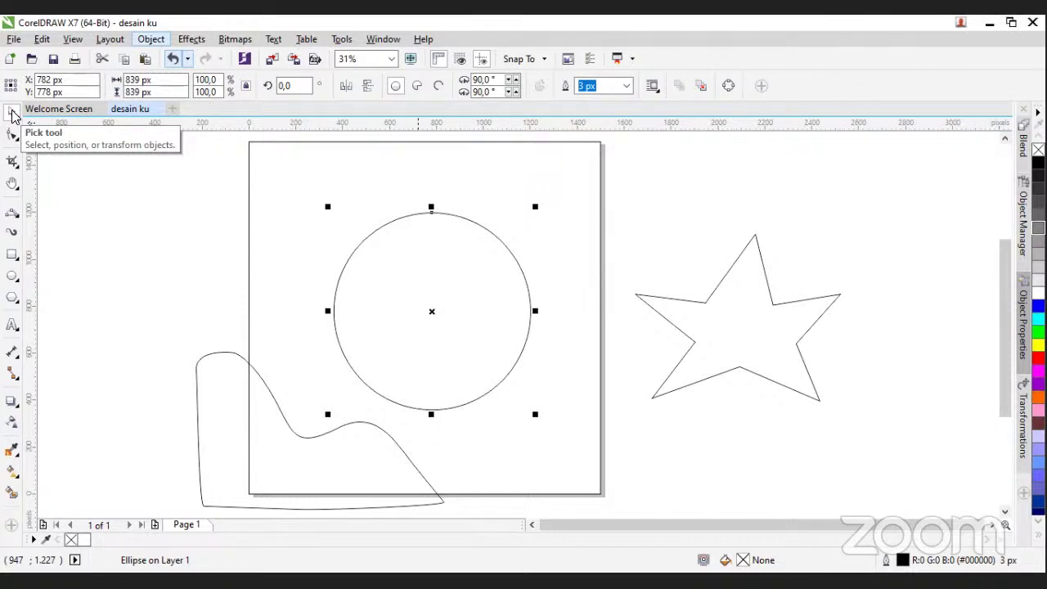
Draw a narrow slanted ellipse just left of the page with the 3-Point Ellipse tool, spanning about 541 by 541 px
left_click(19, 283)
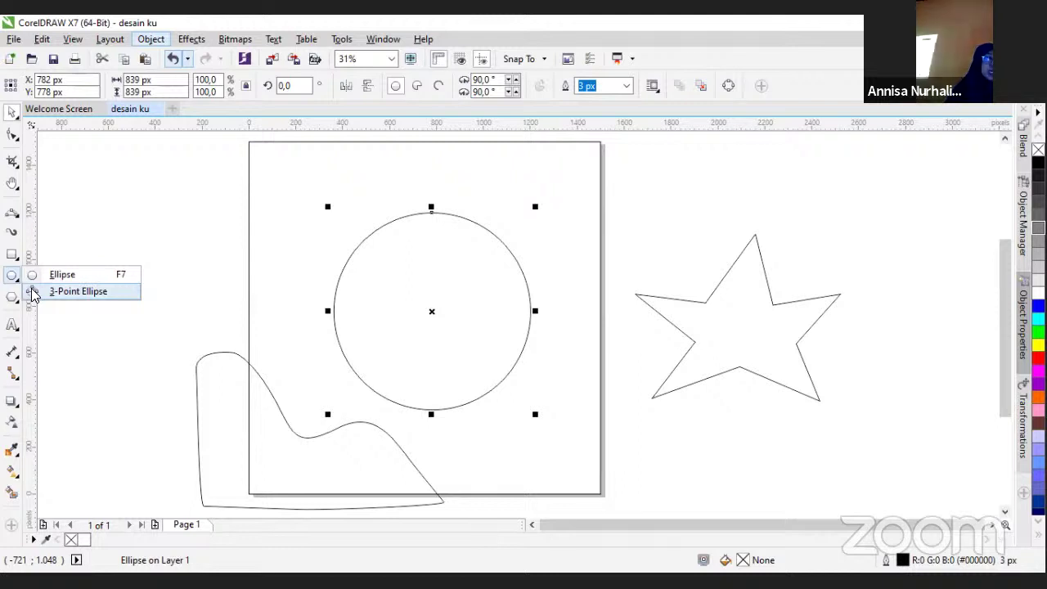
left_click(33, 292)
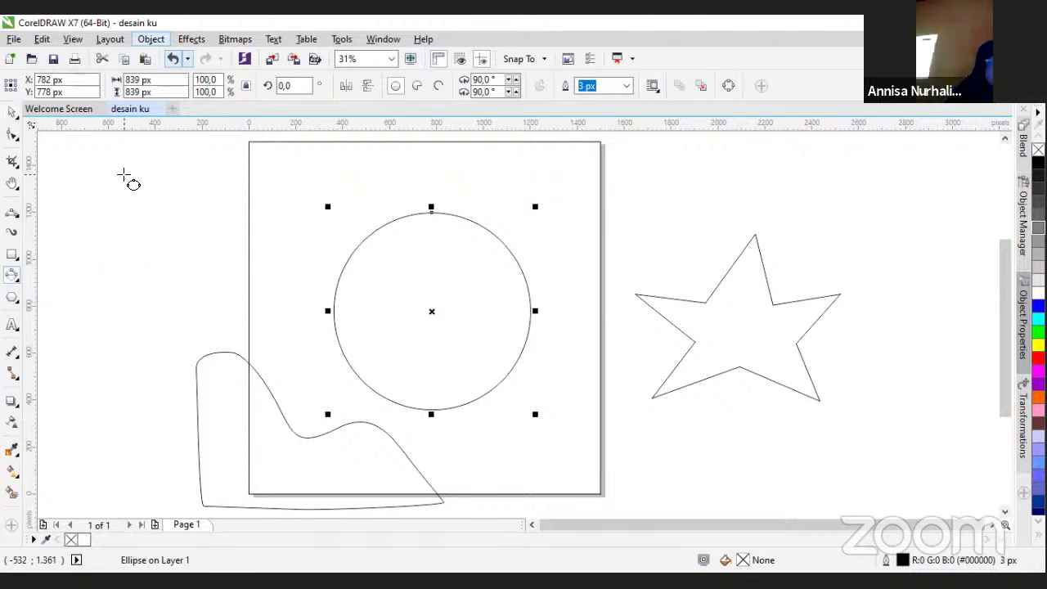
left_click_drag(120, 191, 237, 316)
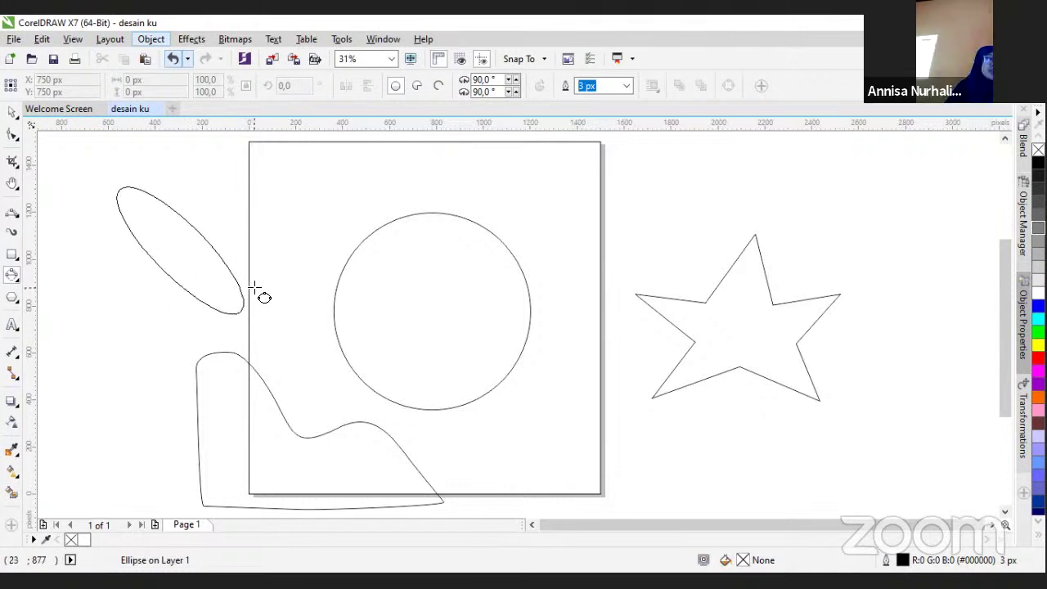
left_click(254, 287)
Draw a 3-point ellipse about 779 by 779 px across the page's upper edge, overlapping the circle, and delete it
left_click_drag(334, 171, 518, 211)
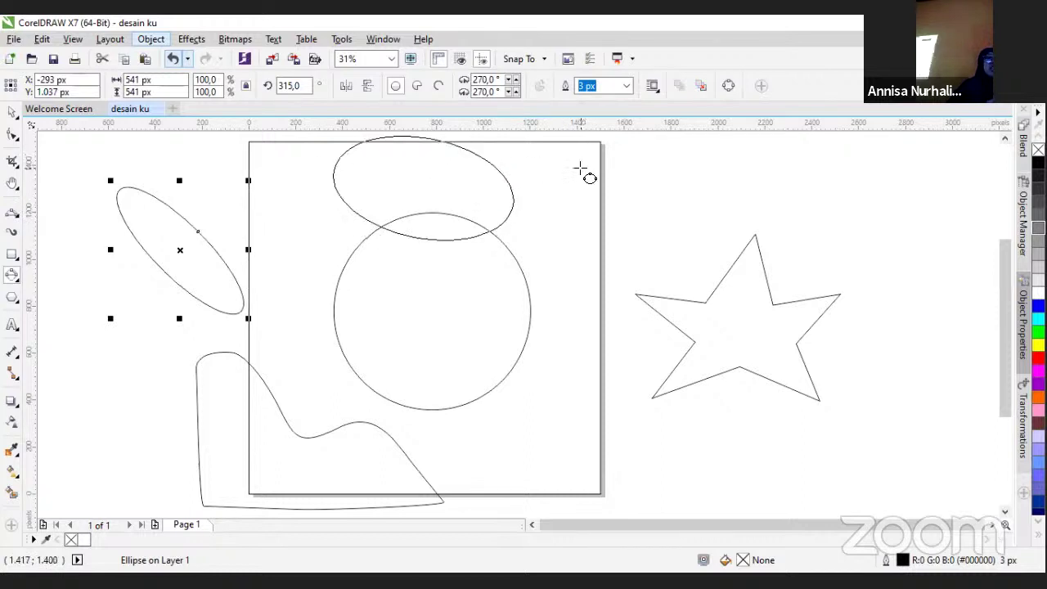
scroll(589, 155, "up", 1)
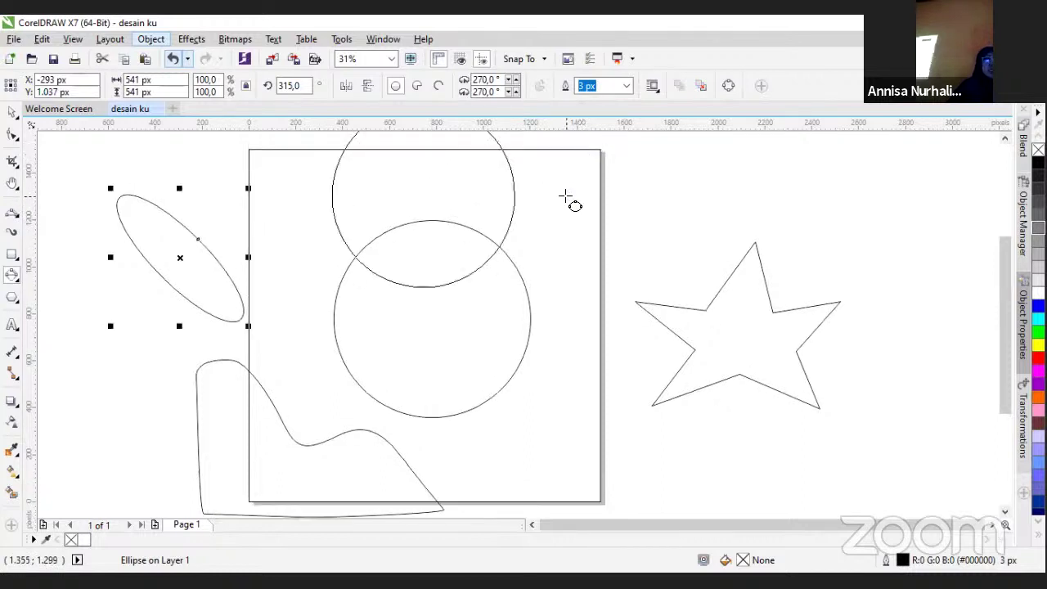
left_click(534, 158)
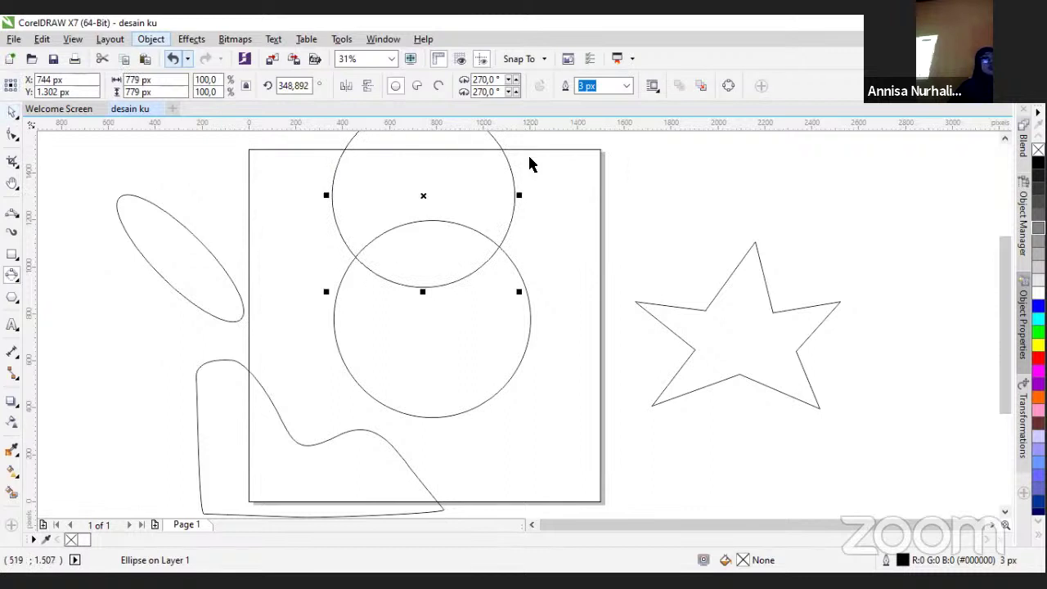
key("space")
left_click_drag(477, 194, 494, 228)
key("Delete")
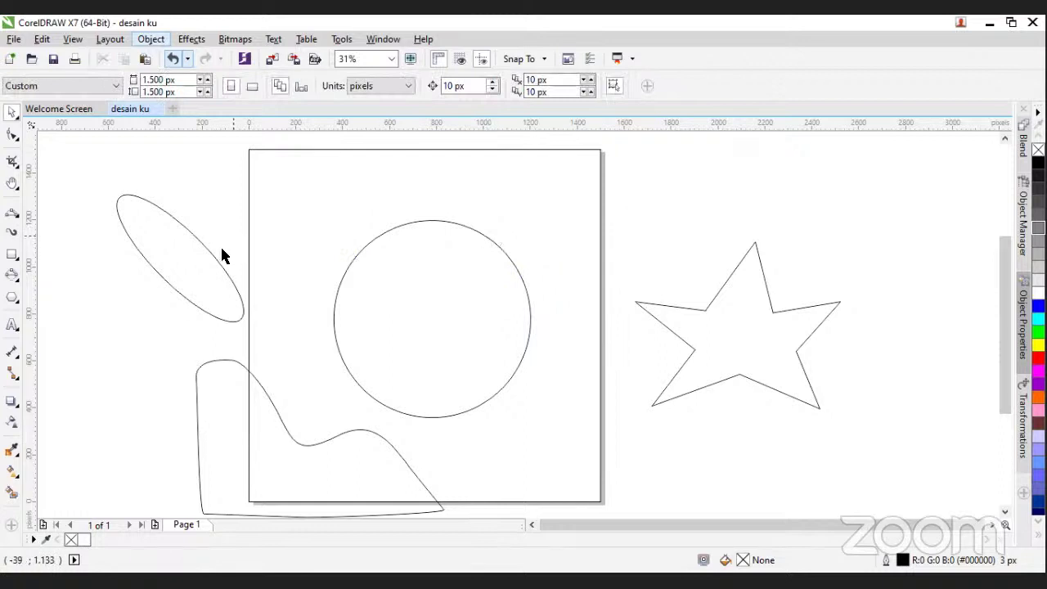
Delete the narrow slanted ellipse beside the page
left_click(201, 275)
left_click(202, 275)
key("Delete")
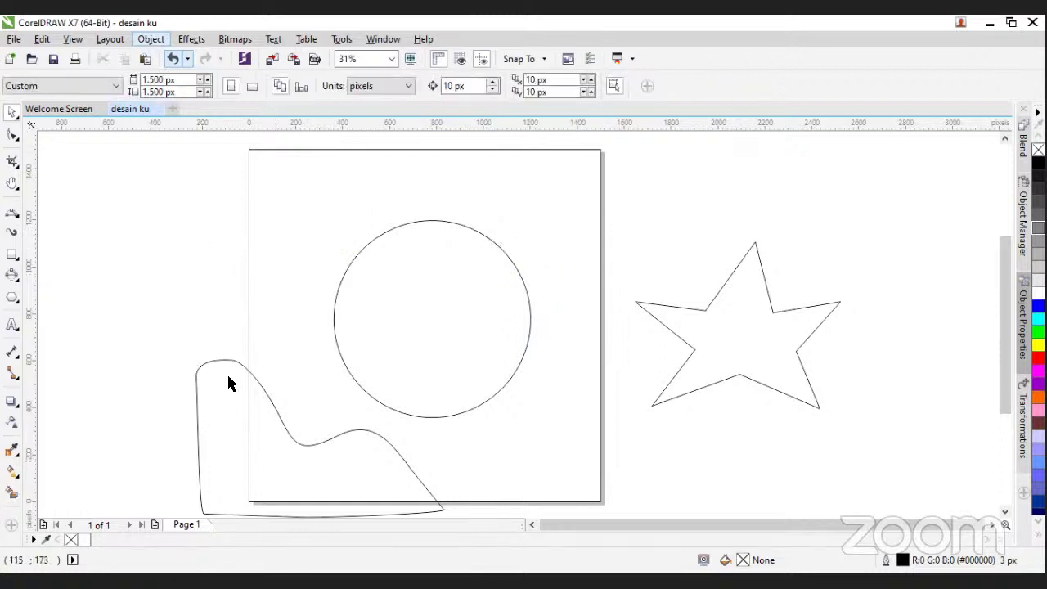
Draw a five-sided polygon about 751 by 715 px across the page's left edge
left_click(17, 299)
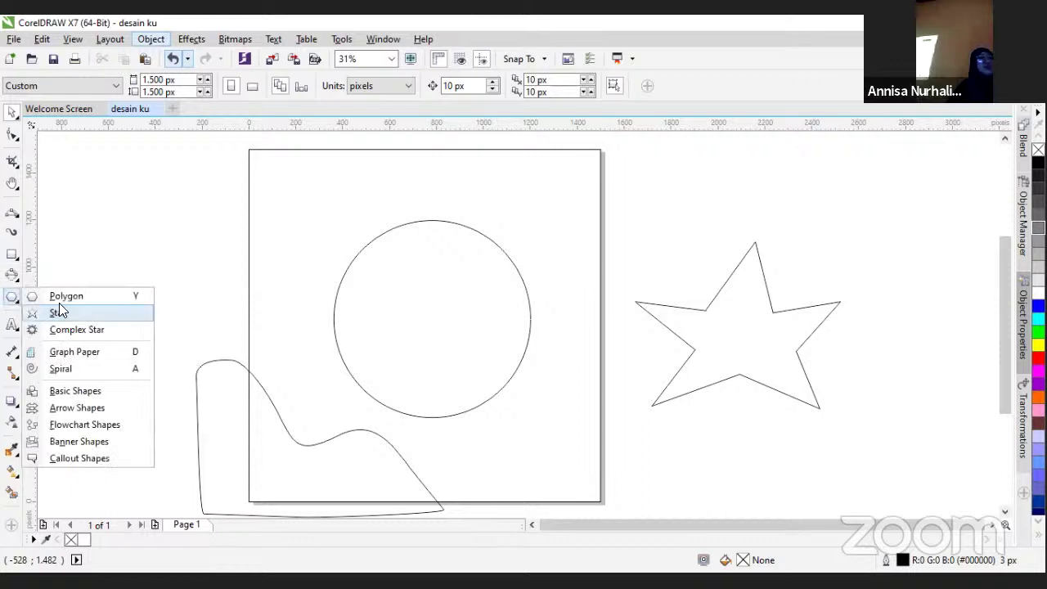
left_click(59, 296)
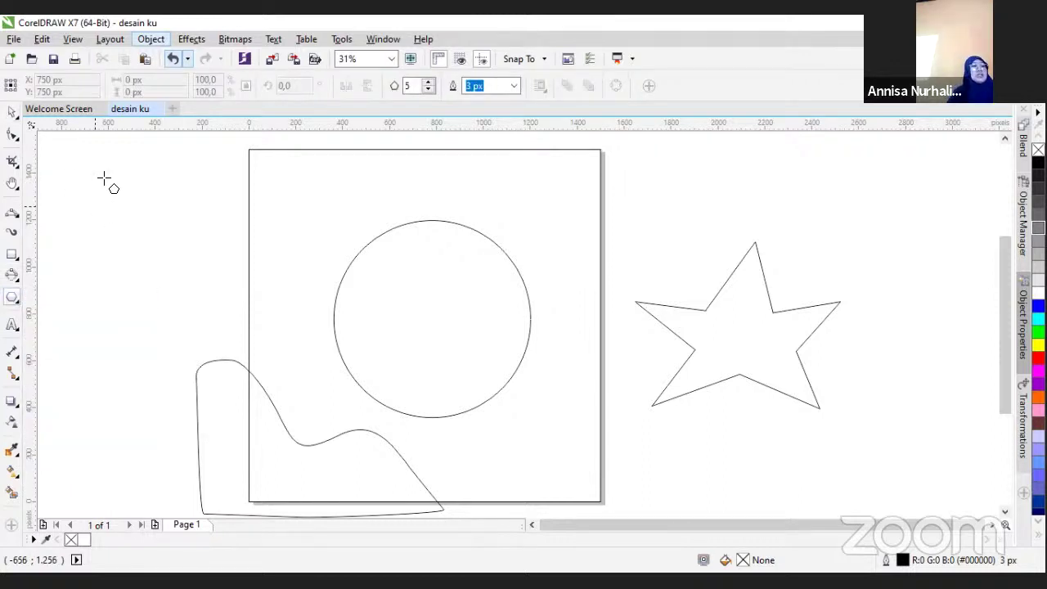
left_click_drag(108, 174, 288, 337)
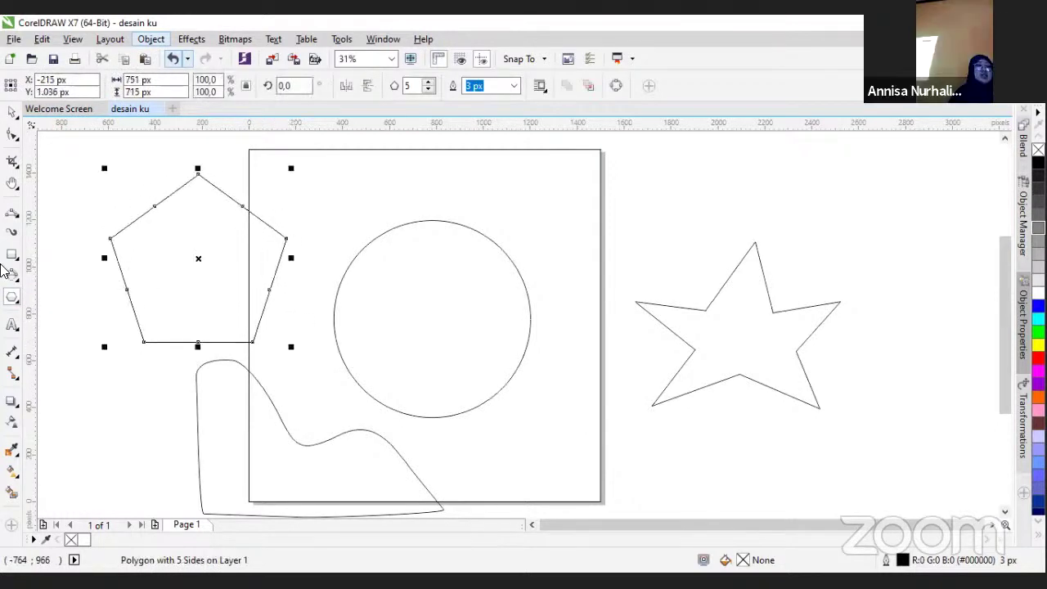
Draw and delete a small star above the large star, and draw a five-pointed star about 484 by 460 px beside the page's upper-right corner
left_click(16, 304)
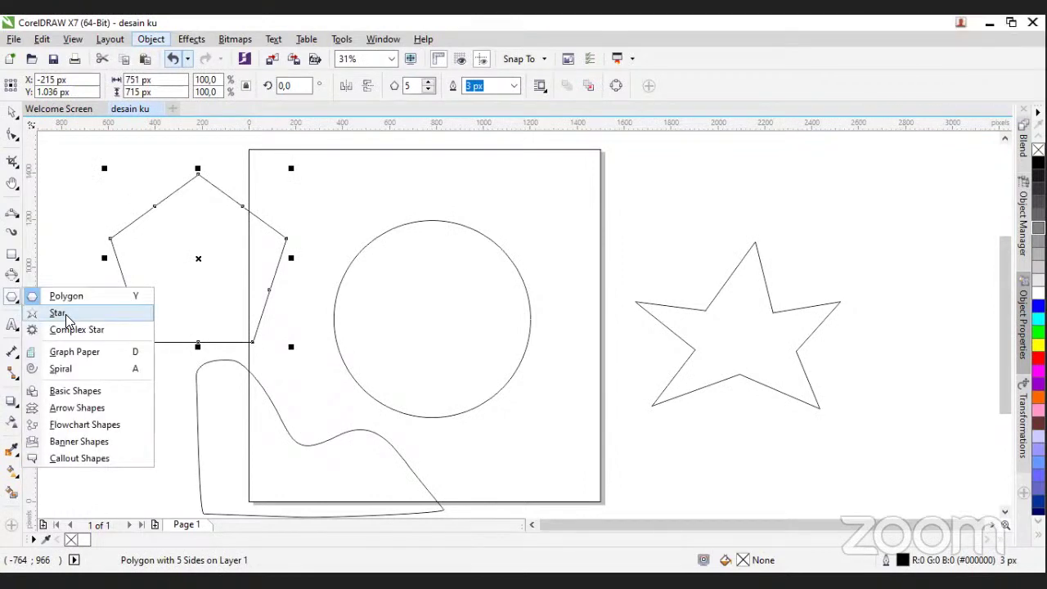
left_click(59, 313)
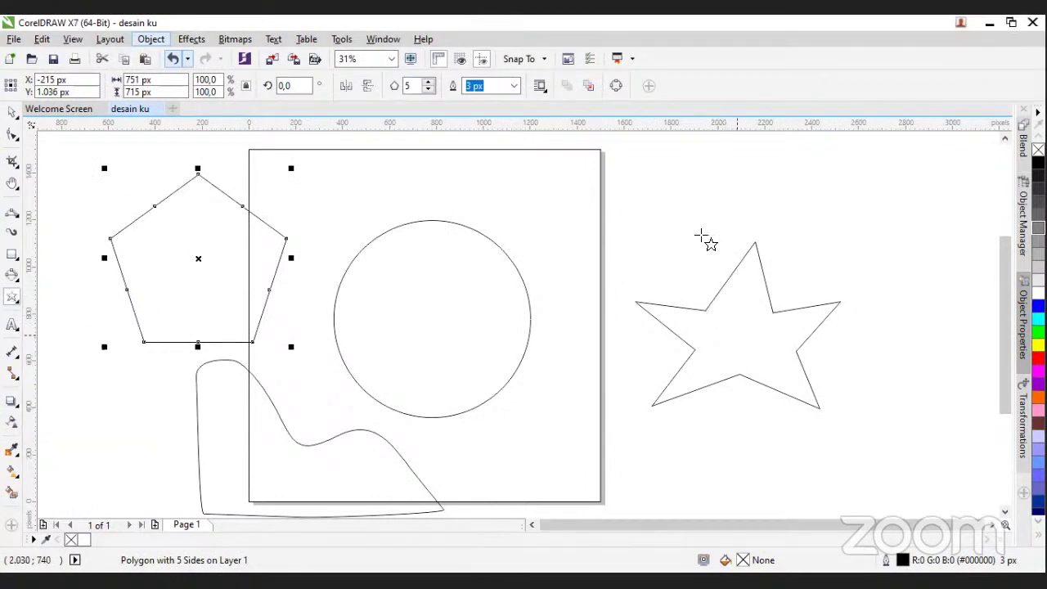
left_click_drag(689, 152, 802, 255)
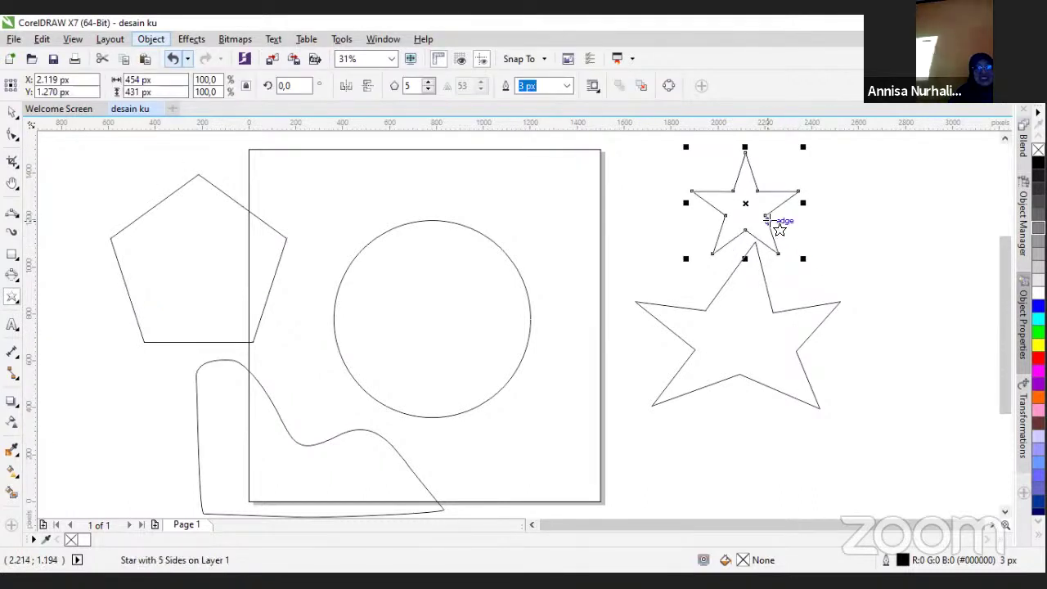
key("Delete")
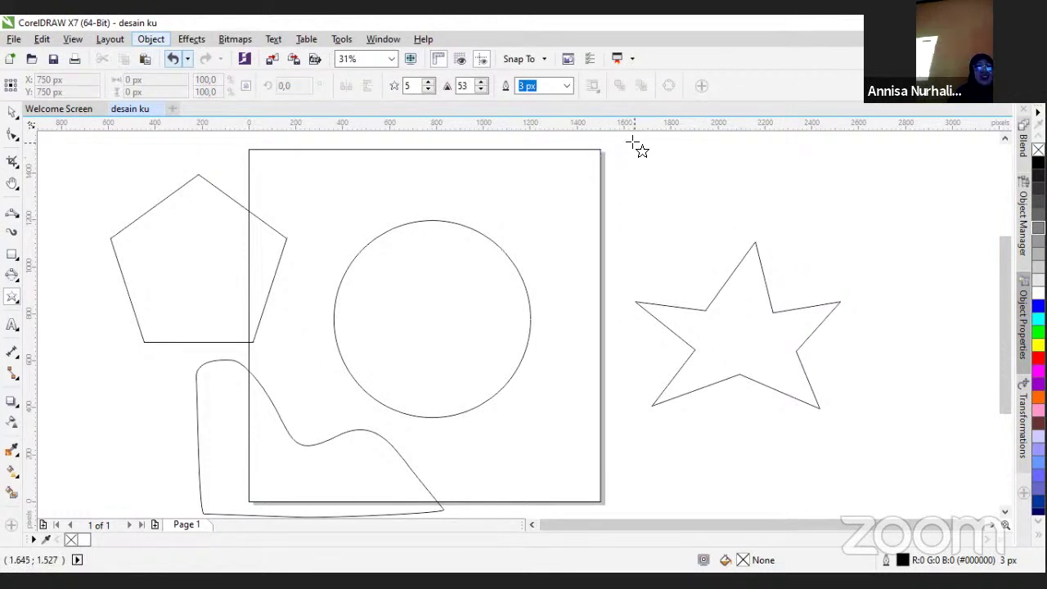
left_click_drag(624, 148, 744, 203)
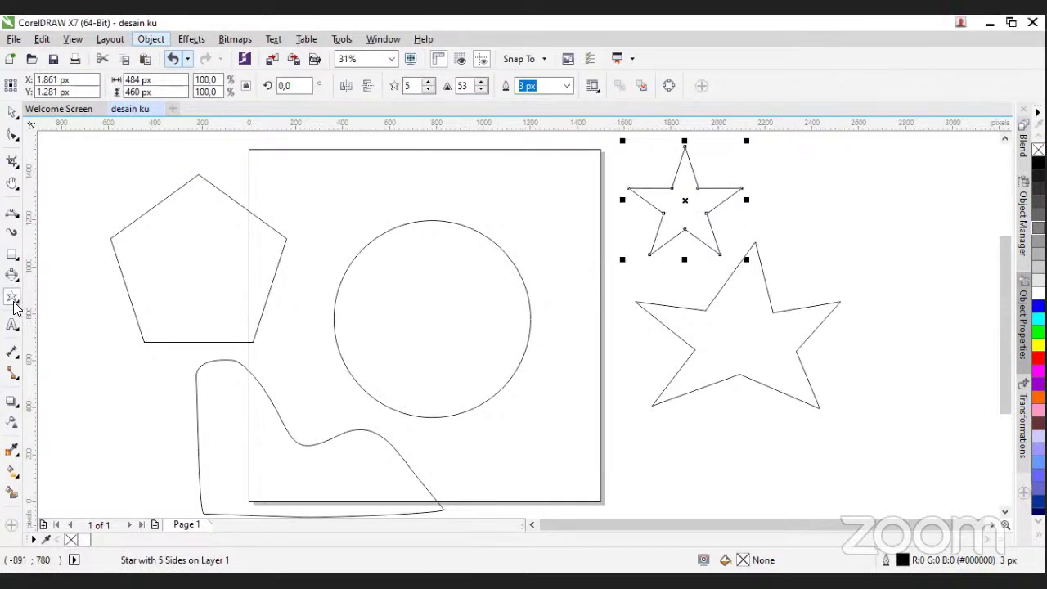
Draw a spiral with four revolutions across the page's right edge, and delete it
left_click(20, 304)
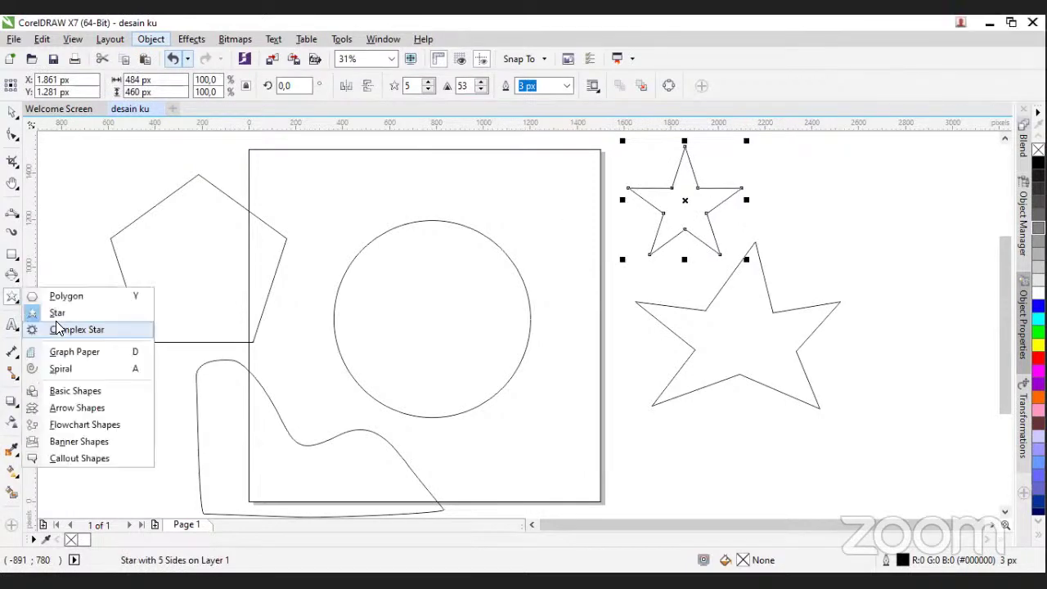
left_click(76, 369)
mouse_move(528, 188)
left_mouse_down()
mouse_move(645, 311)
mouse_move(621, 289)
left_mouse_up()
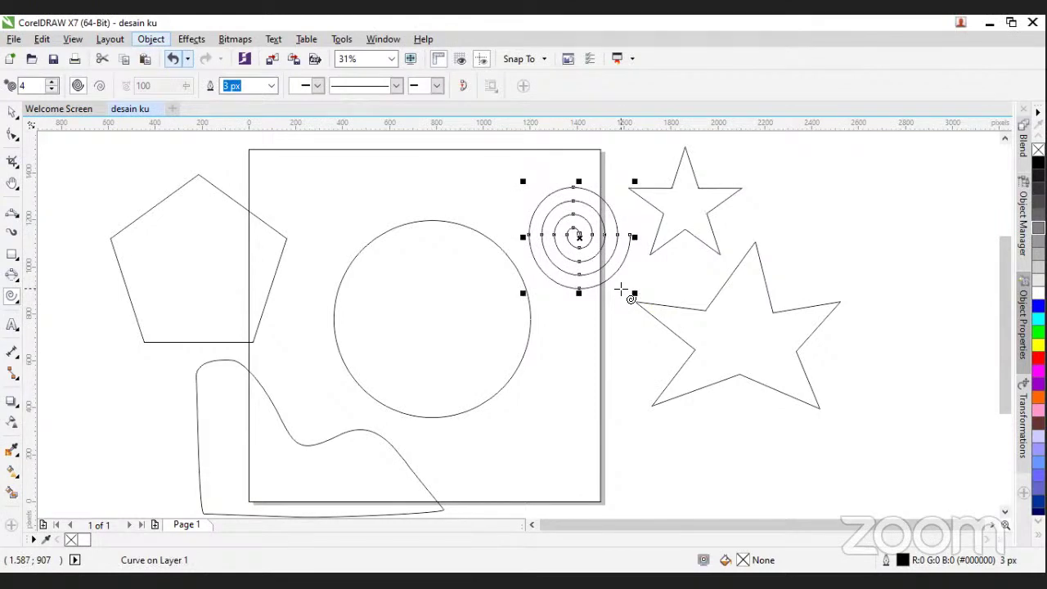
key("Delete")
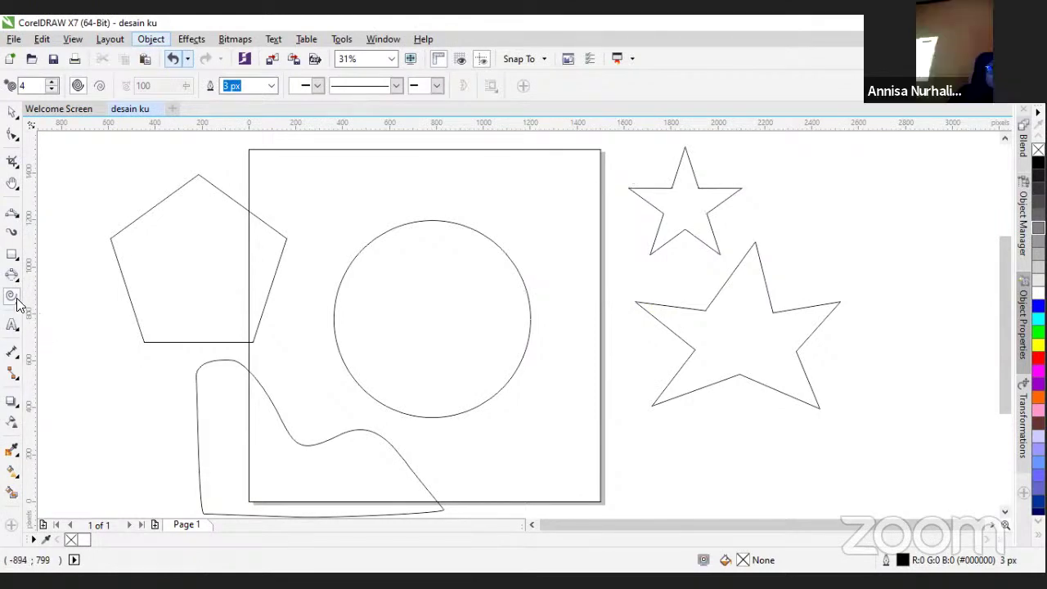
Draw a banner shape near the page's upper edge with the Banner Shapes tool, and delete it
left_click(12, 296)
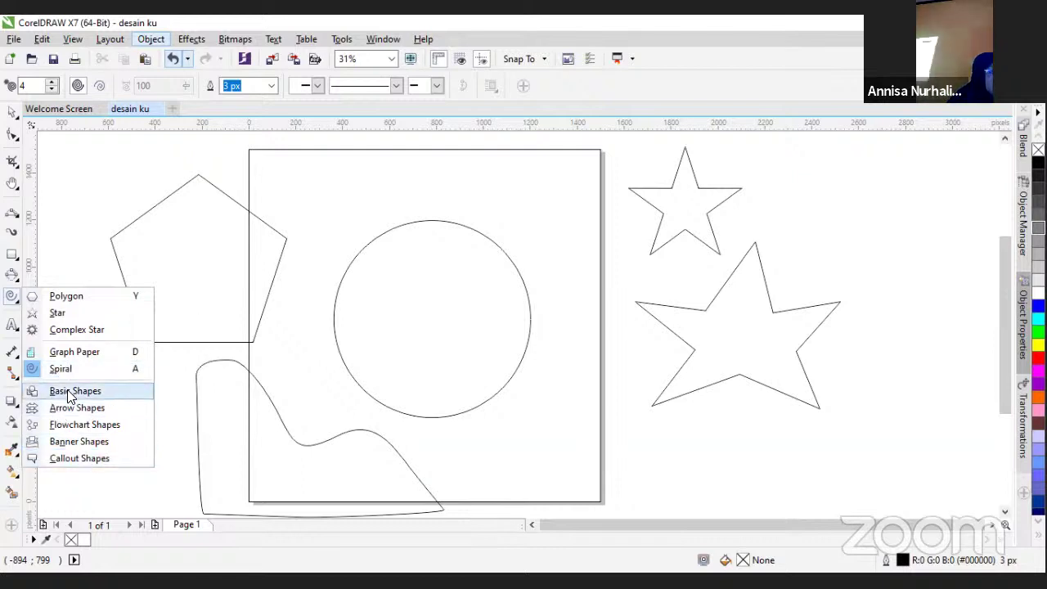
left_click(74, 442)
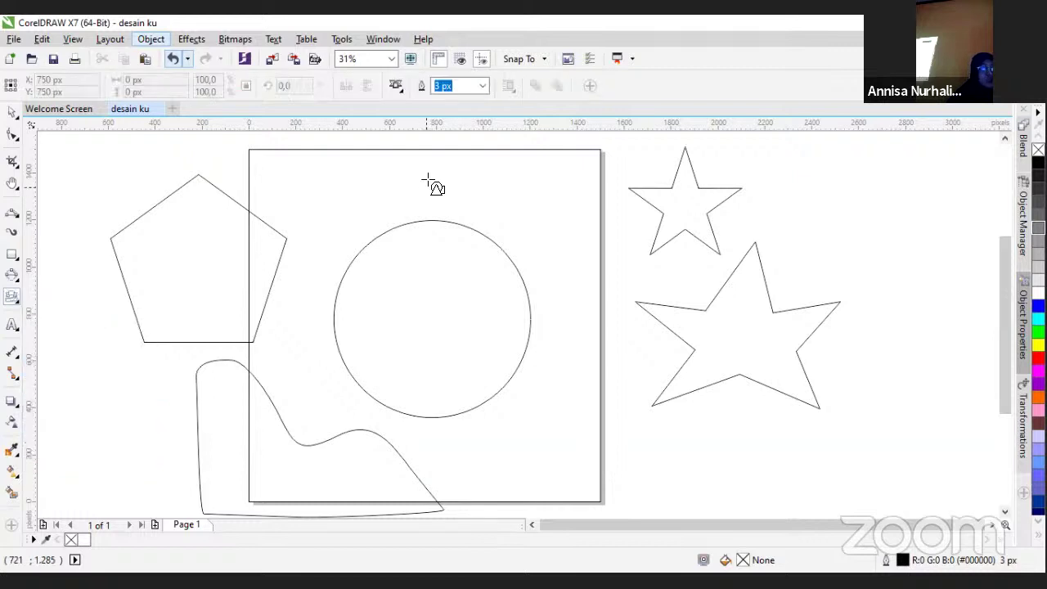
left_click_drag(450, 171, 704, 209)
key("Delete")
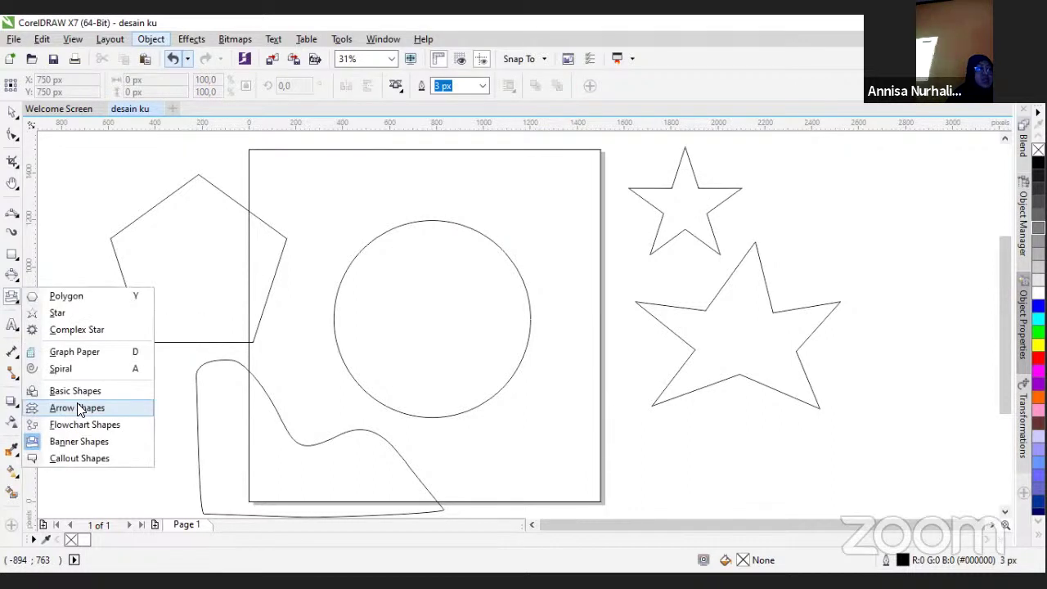
Draw a right-pointing arrow shape about 744 by 248 px across the page's upper-left corner, and delete it
left_click(78, 407)
left_click_drag(324, 173, 412, 201)
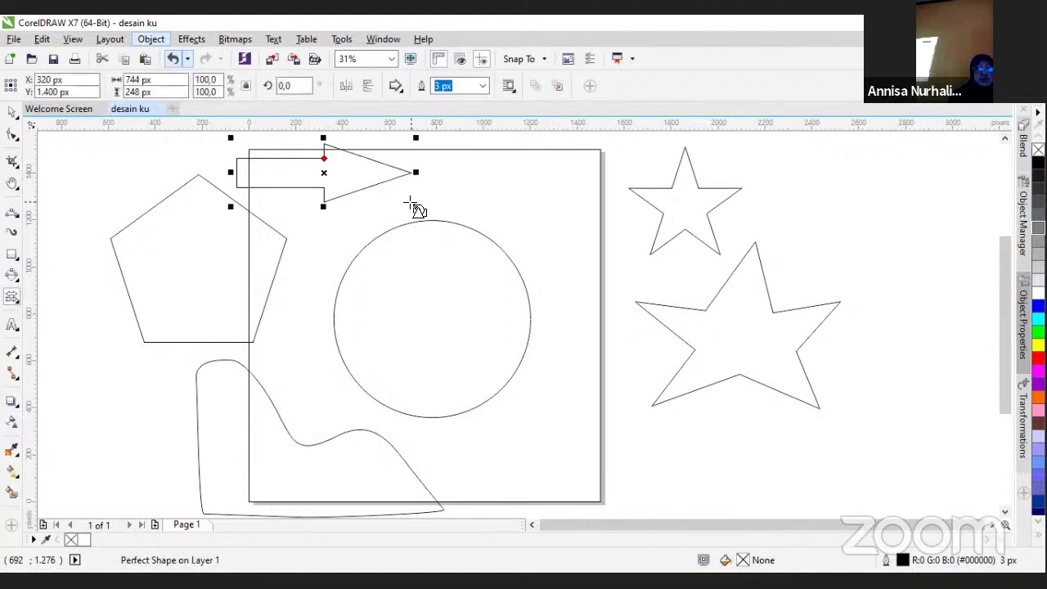
key("Delete")
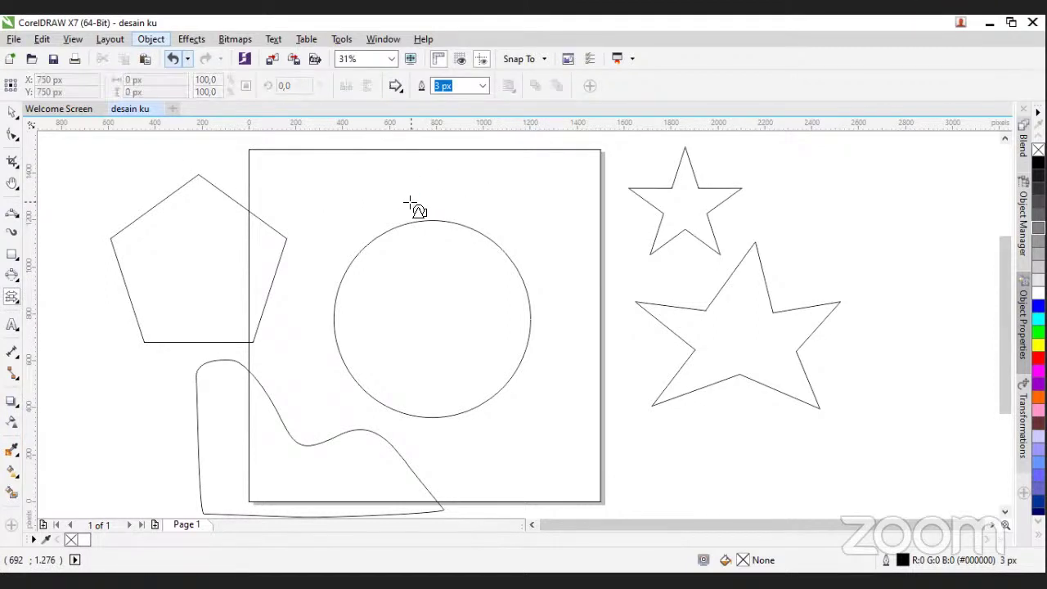
Draw a callout shape near the page's upper edge with the Callout Shapes tool, and delete it
left_click(18, 308)
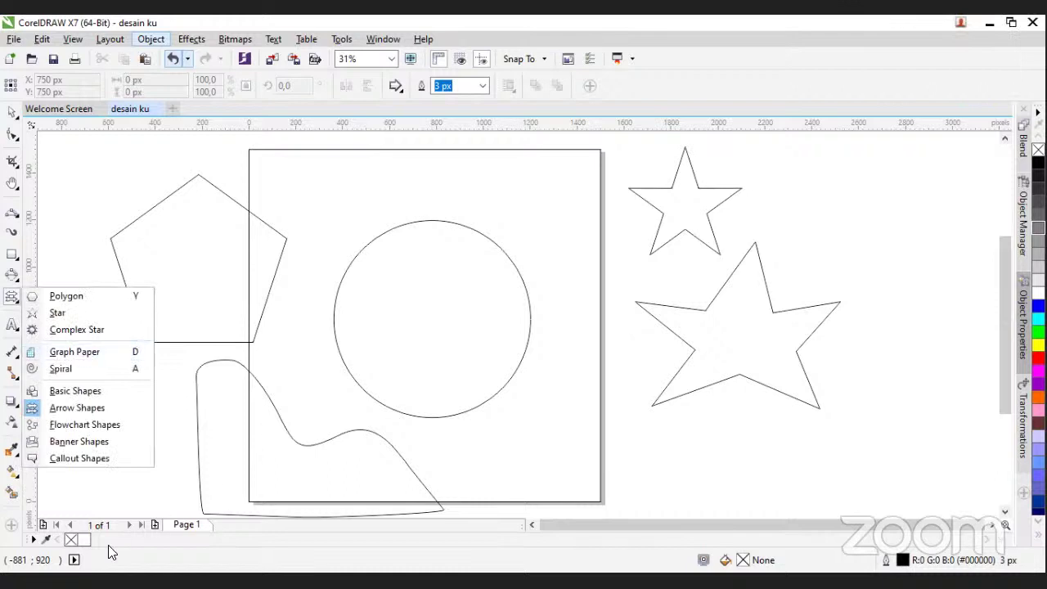
left_click(66, 458)
left_click_drag(327, 165, 517, 240)
key("Delete")
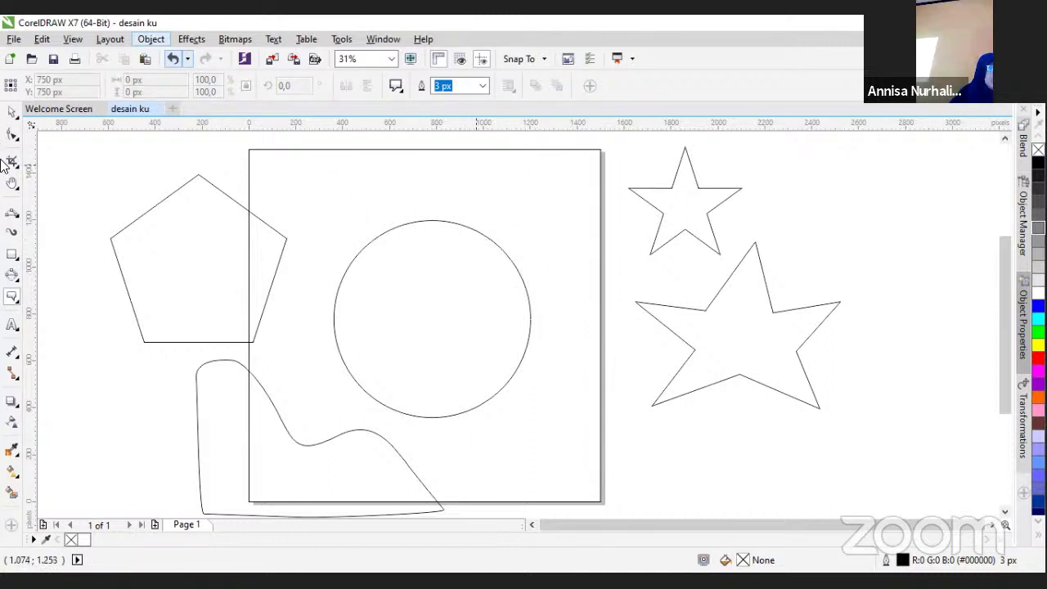
Delete the pentagon and both stars, and move the large circle off the page to its left side
left_click(12, 325)
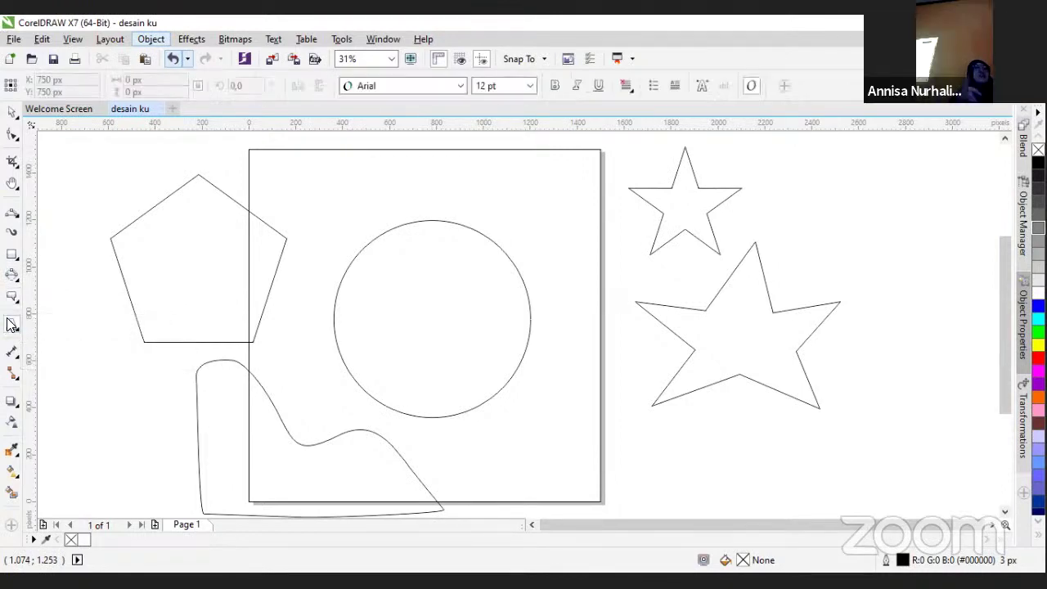
left_click(10, 115)
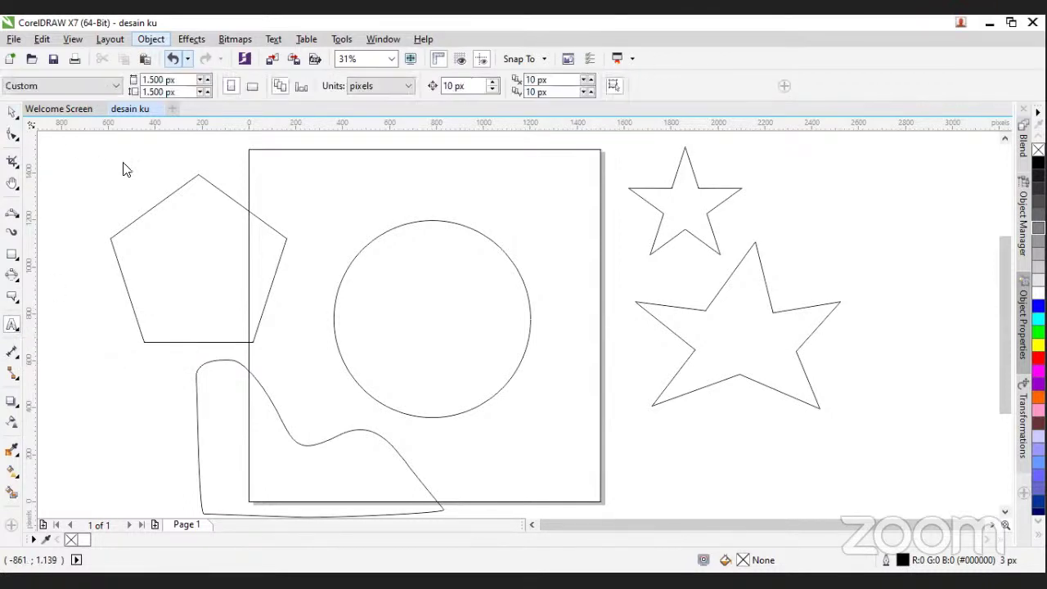
left_click(242, 237)
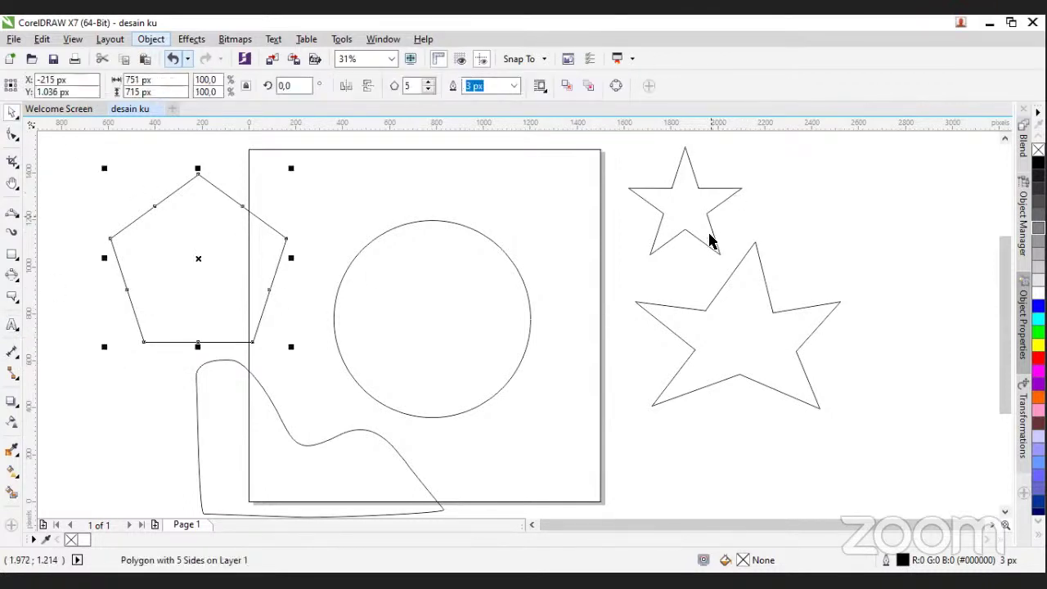
left_click(781, 327, "shift")
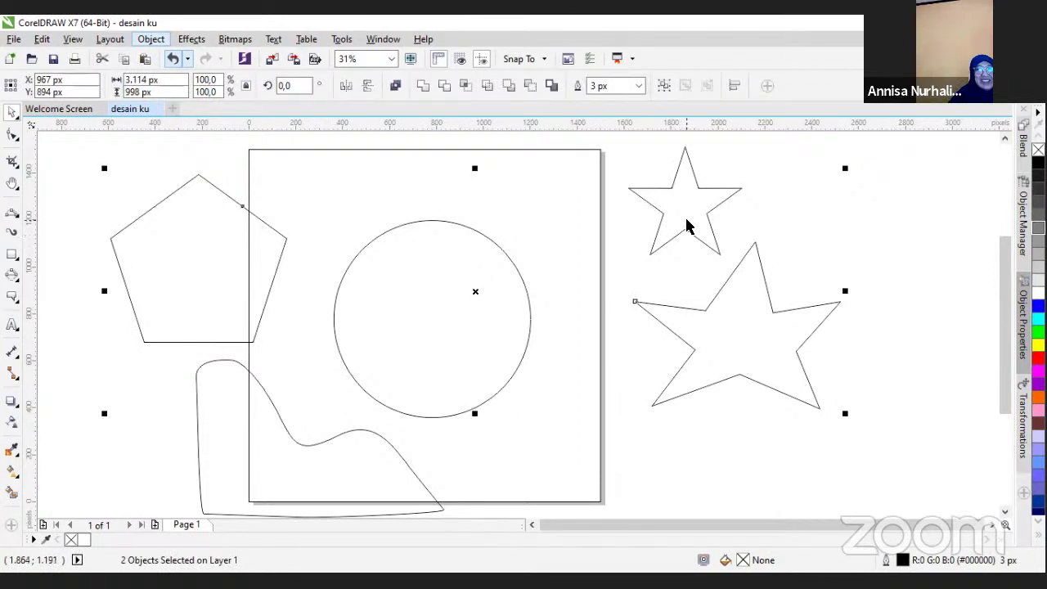
left_click(686, 222, "shift")
key("Delete")
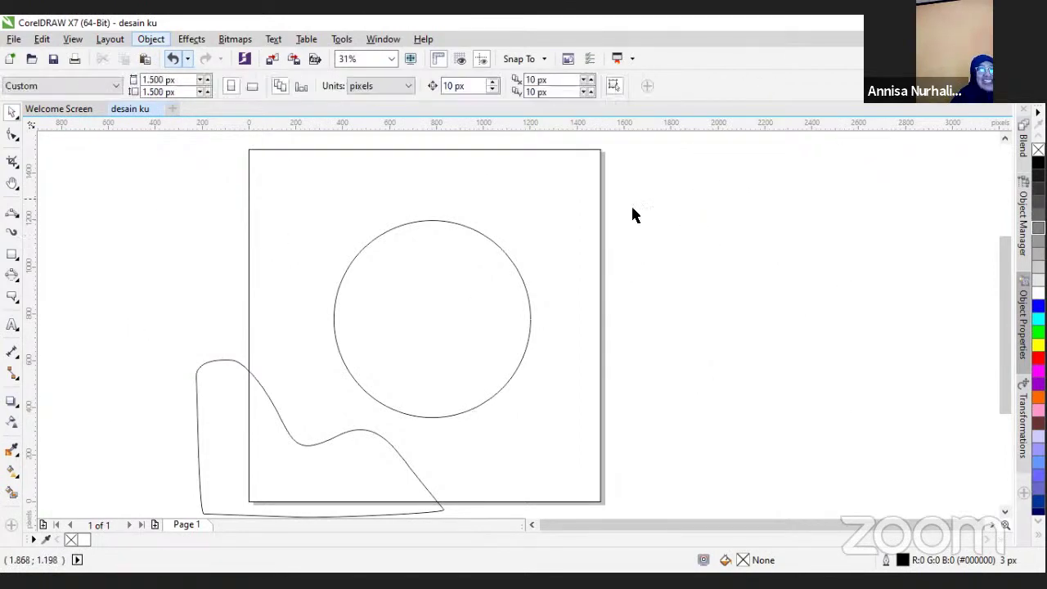
left_click(445, 307)
left_click_drag(445, 307, 151, 274)
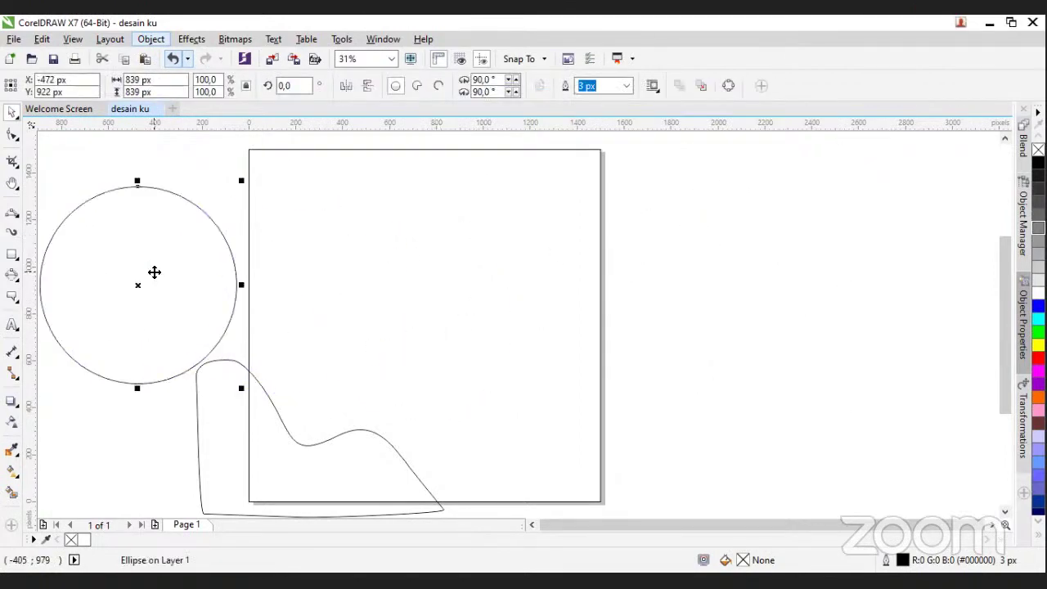
Add the artistic text "shdgajhkjasjb" to the upper part of the page with the Text tool
left_click(11, 326)
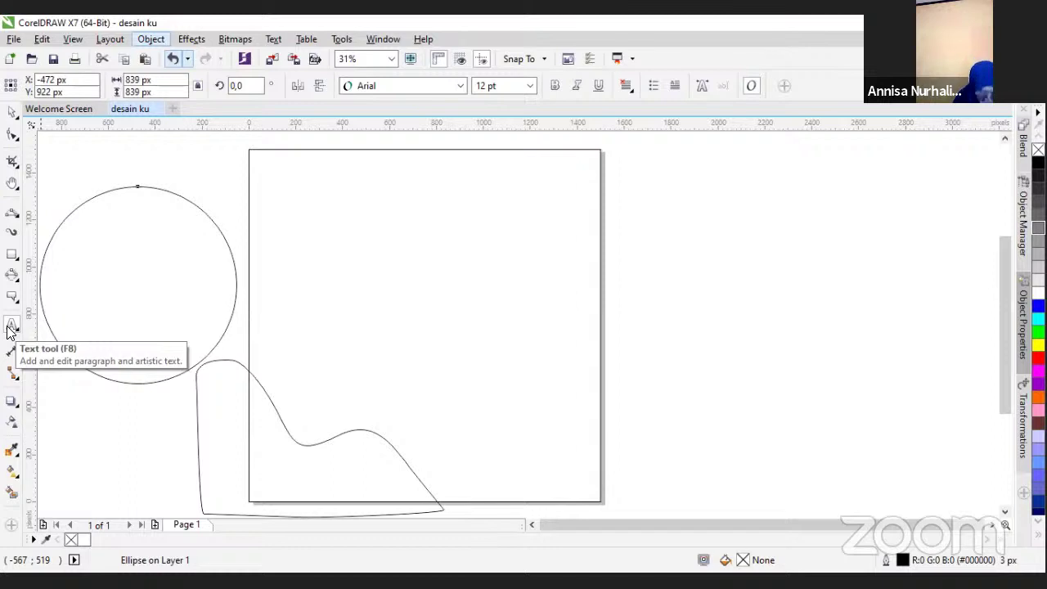
left_click(10, 327)
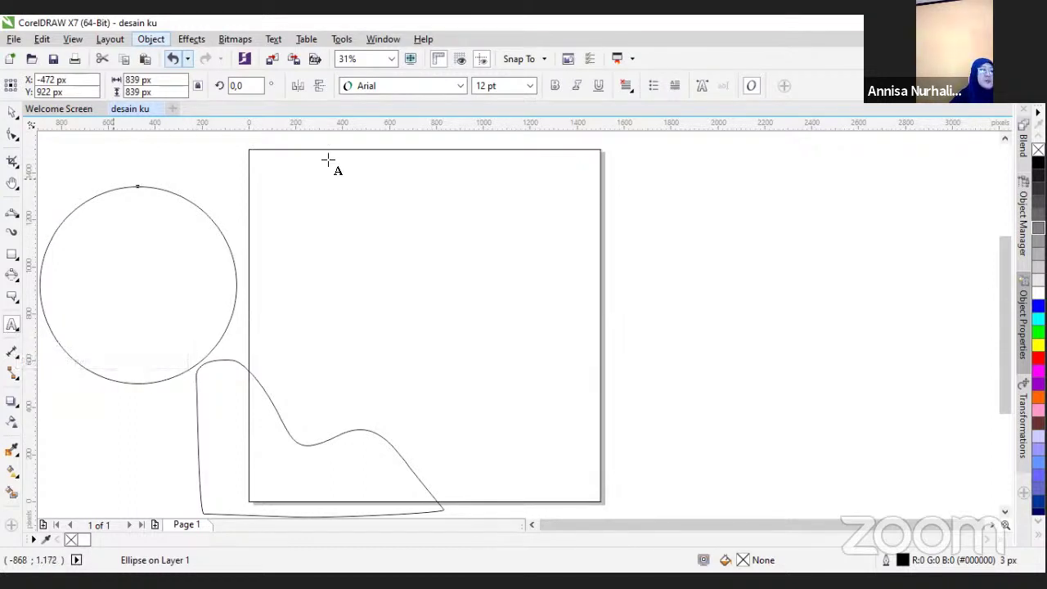
left_click(426, 229)
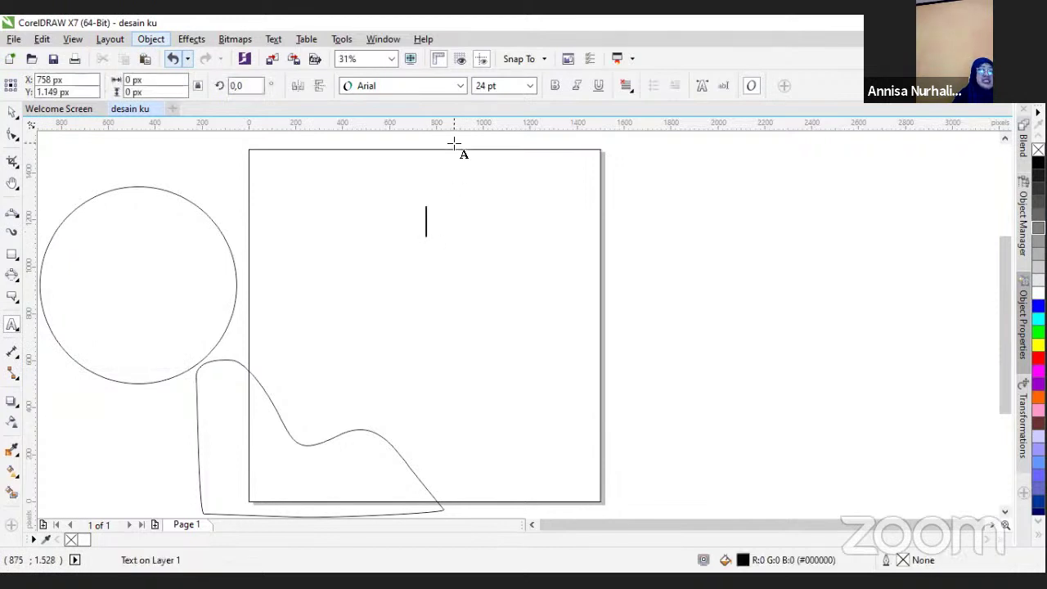
type("shdgajhkja")
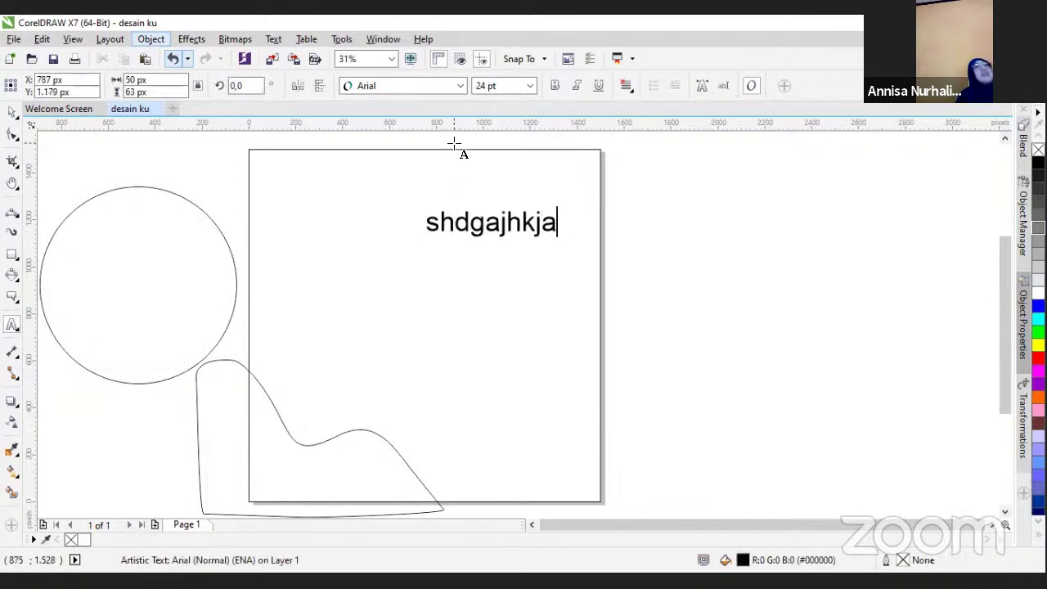
type("sjb")
Browse the available typefaces for the artistic text, from the A fonts through those starting with C
left_click(432, 90)
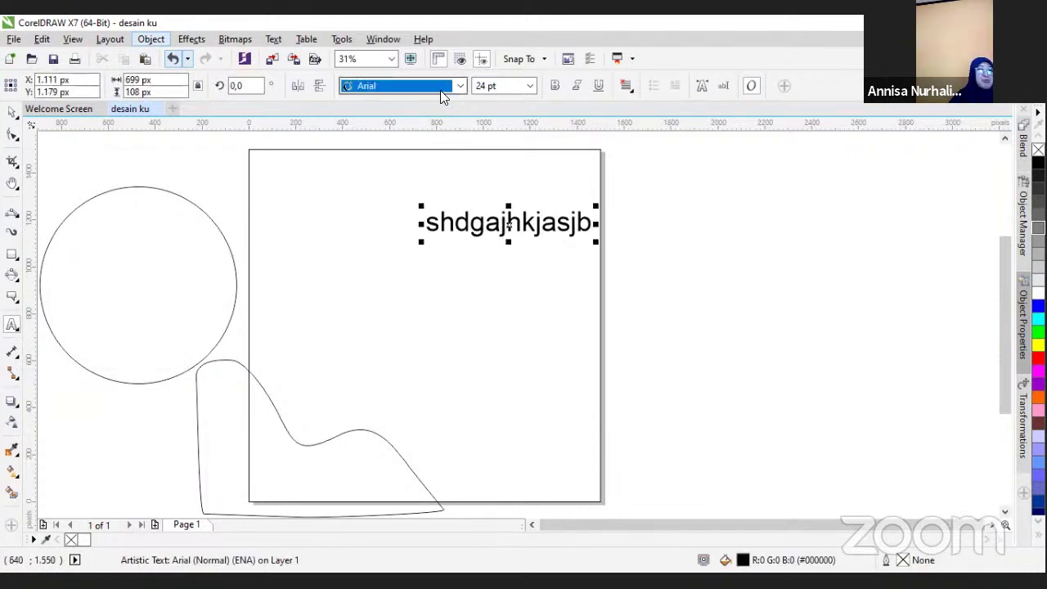
left_click(460, 86)
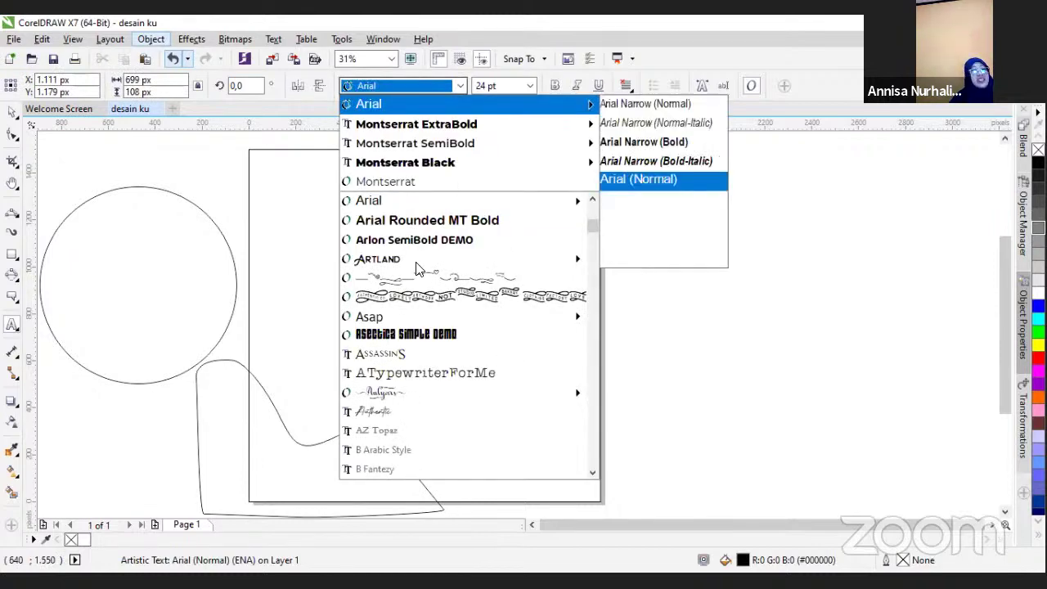
scroll(418, 274, "down", 1)
scroll(430, 286, "up", 4)
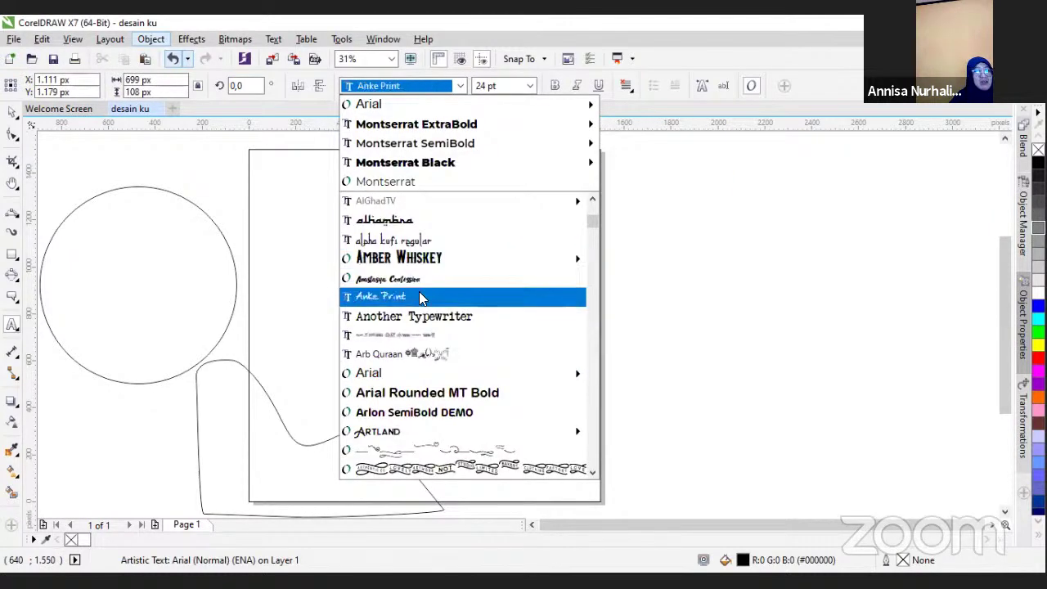
scroll(419, 298, "down", 10)
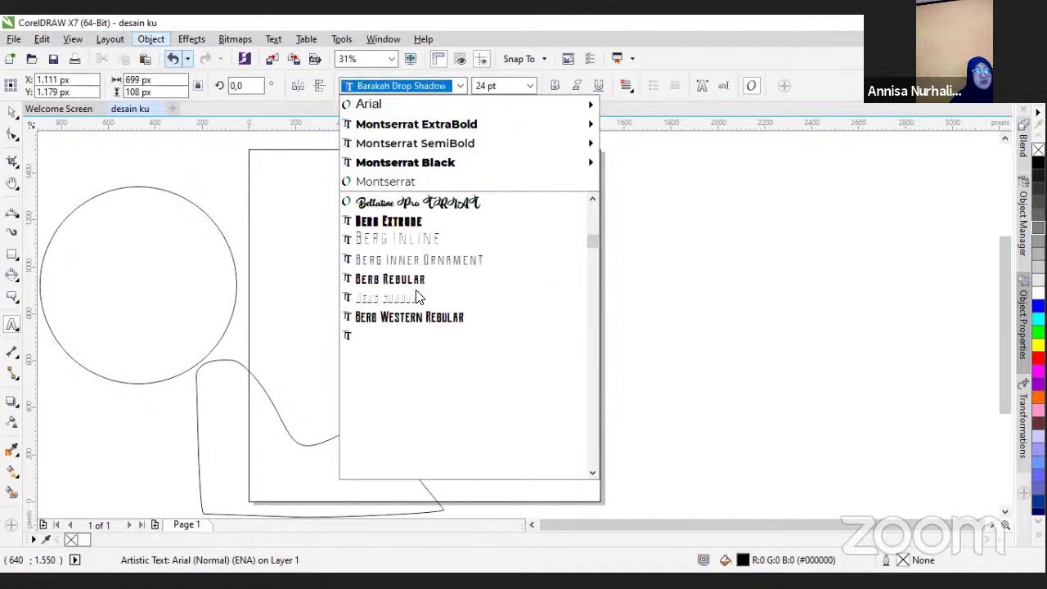
scroll(417, 296, "down", 7)
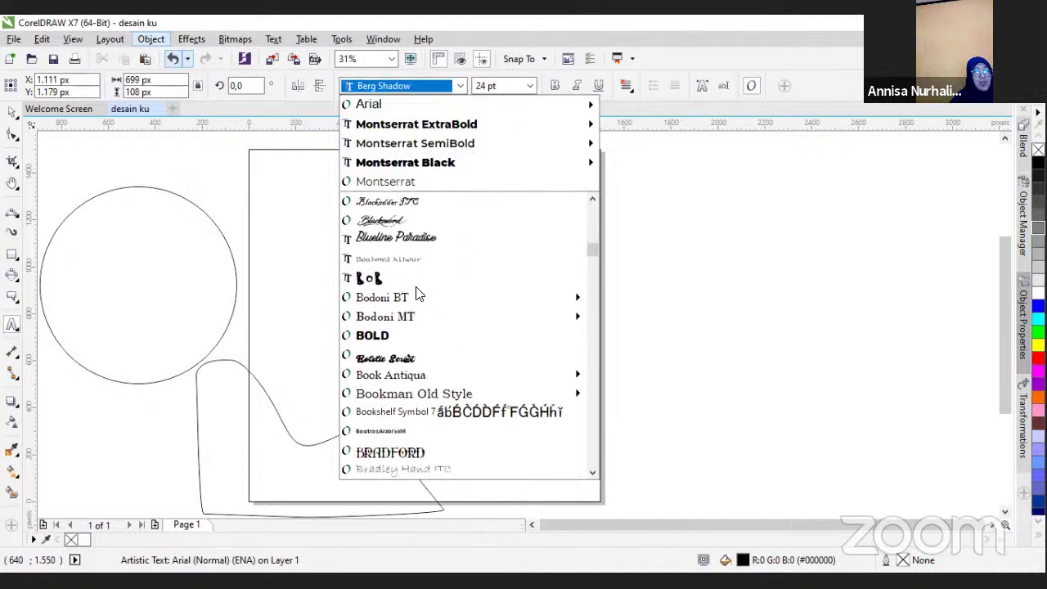
key("Up")
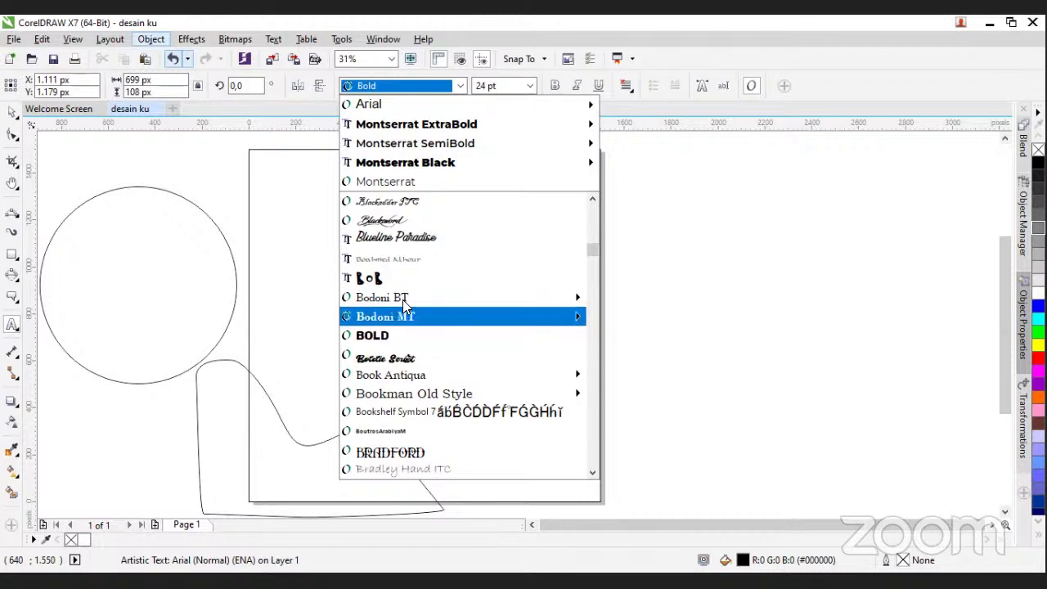
scroll(402, 299, "down", 4)
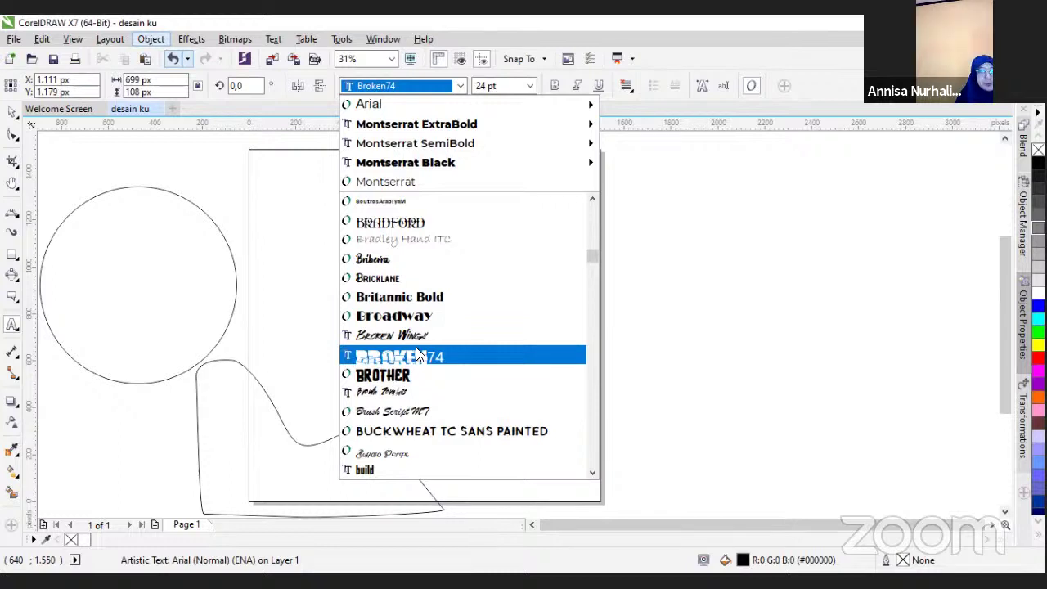
scroll(380, 367, "down", 1)
scroll(380, 367, "down", 5)
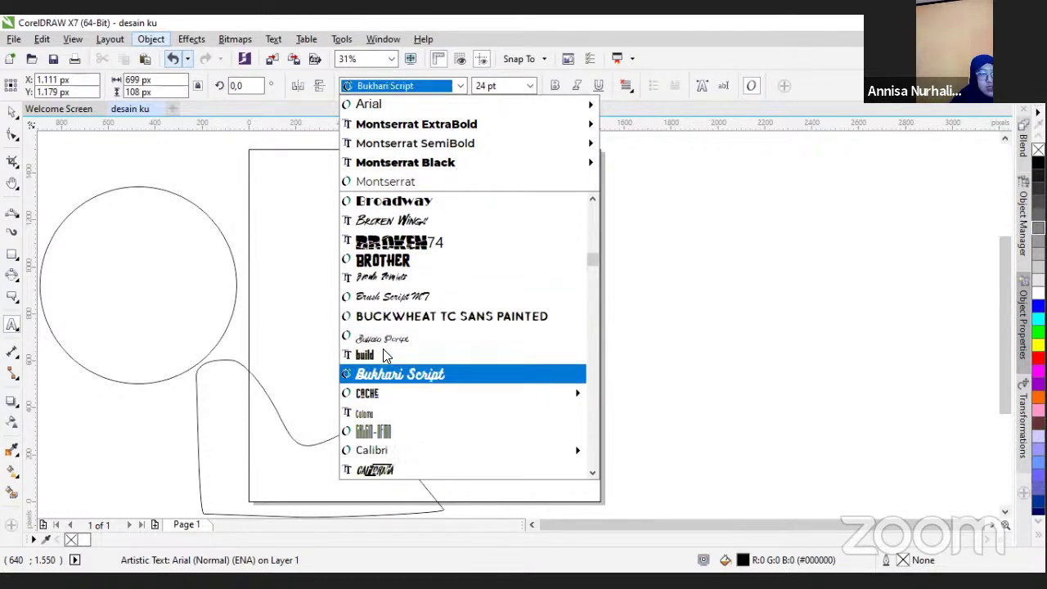
scroll(385, 356, "down", 2)
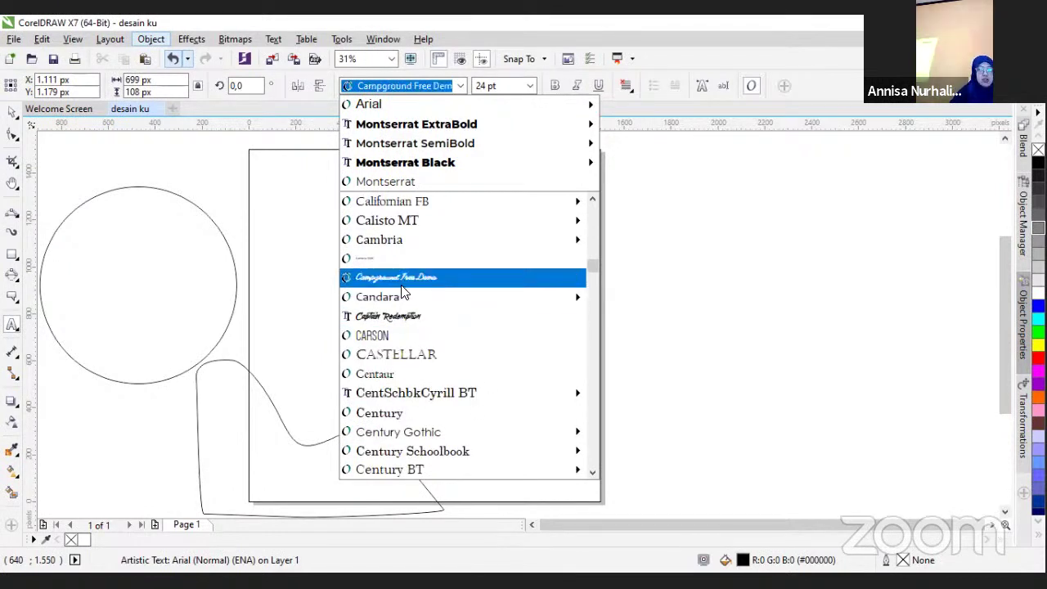
mouse_move(402, 296)
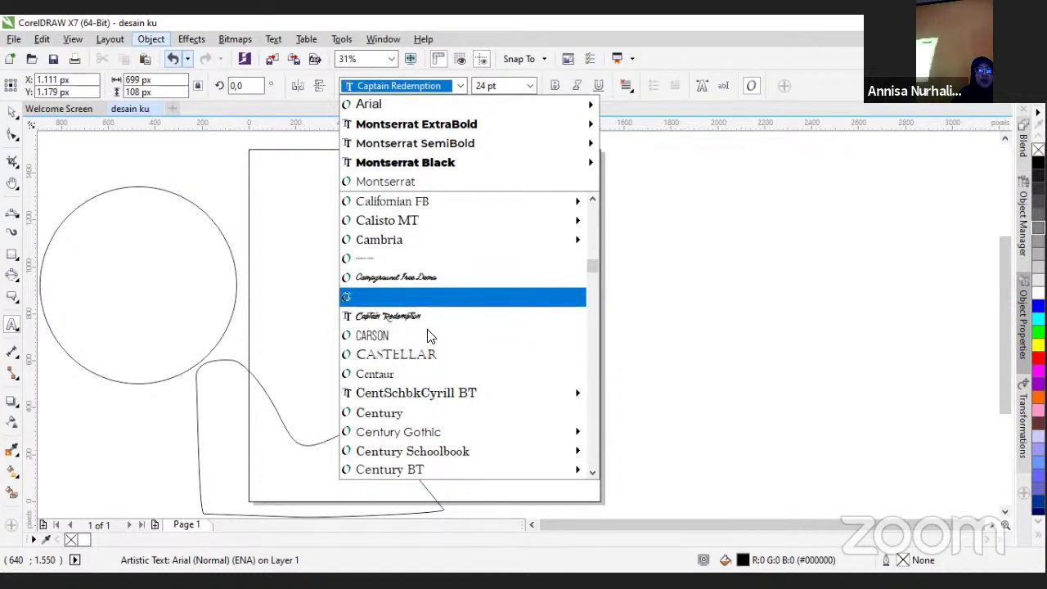
scroll(431, 335, "down", 5)
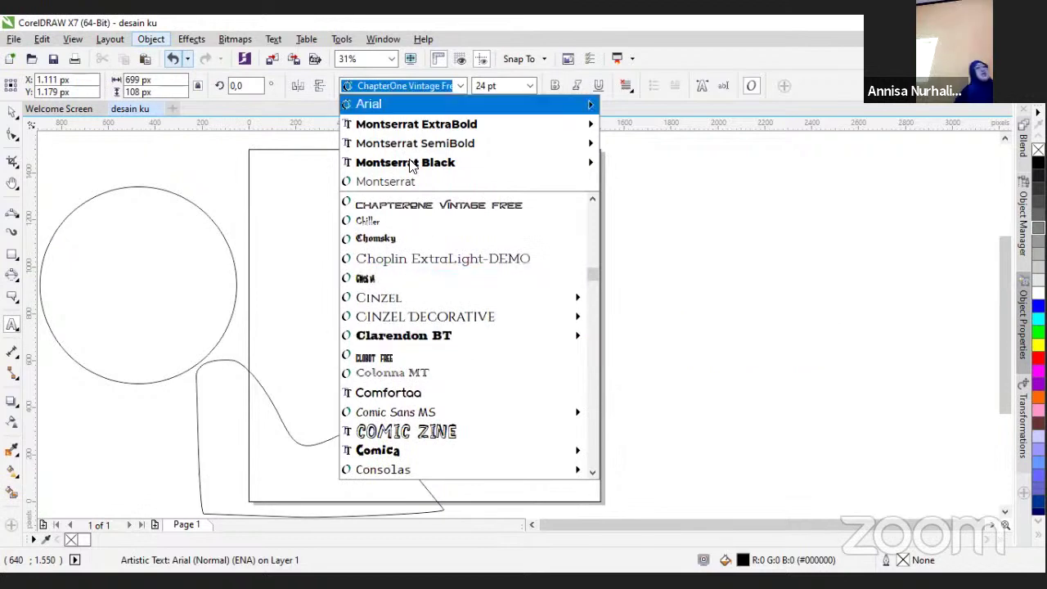
Set the font of the artistic text to Montserrat Black
key("Down")
key("Down")
key("Down")
key("Return")
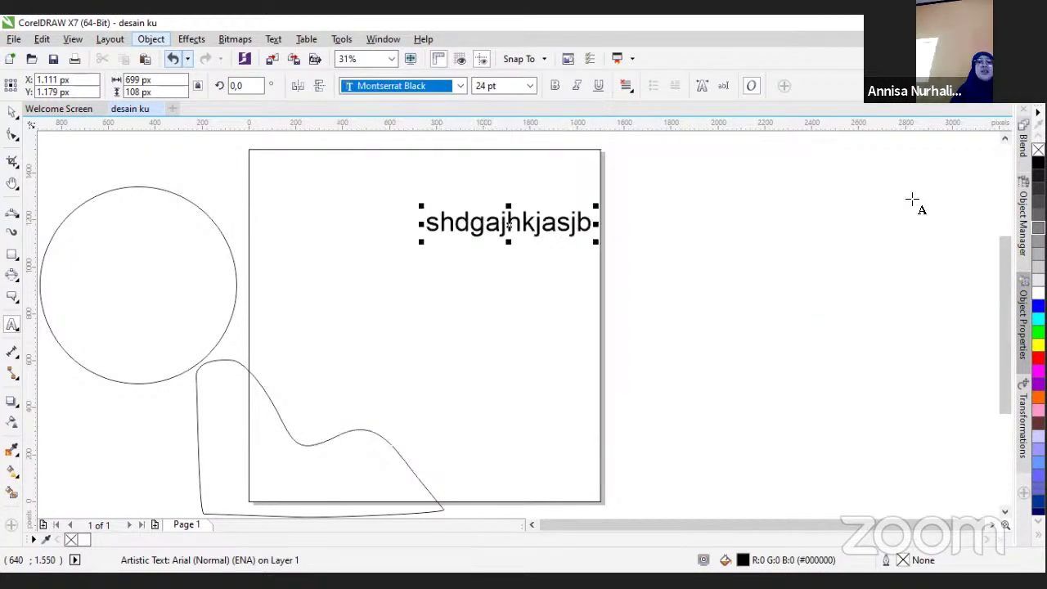
Replace the placeholder text with "CHILDFREE" and start a second line below it
double_click(493, 228)
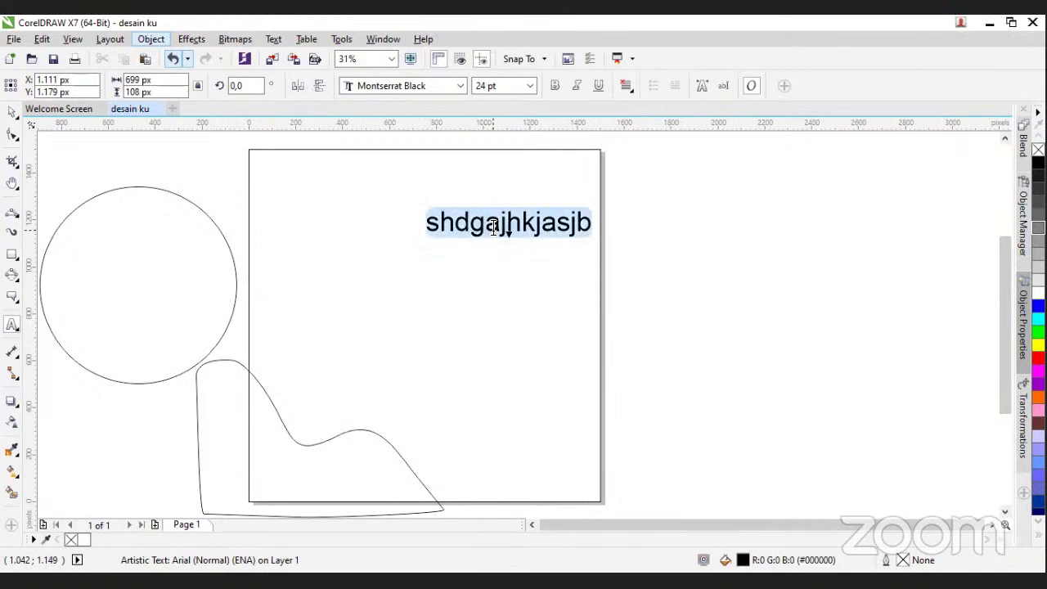
key("BackSpace")
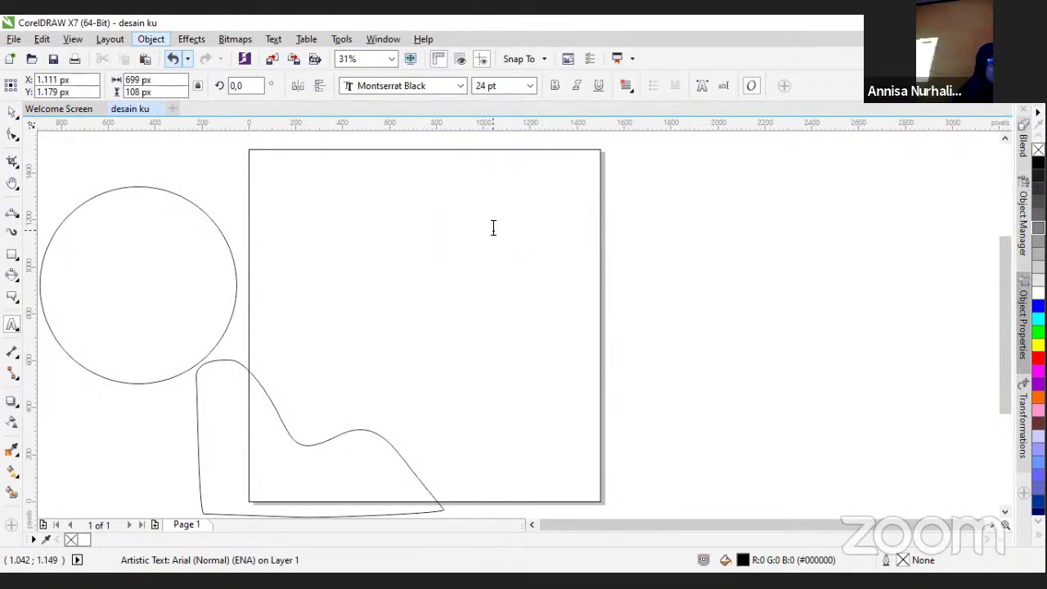
type("CHILDRE")
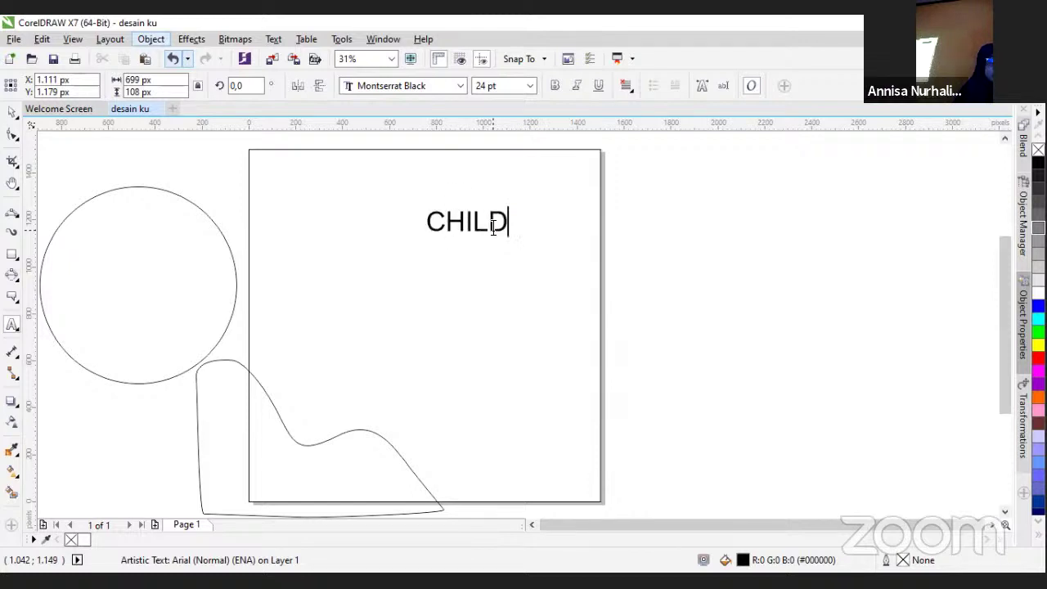
key("BackSpace")
key("BackSpace")
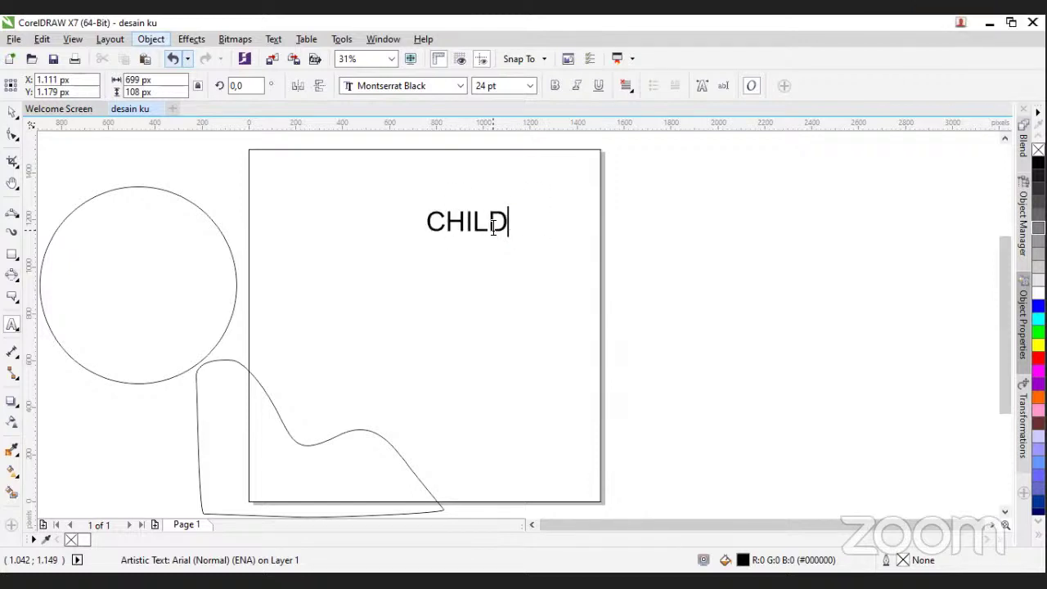
type("FREE")
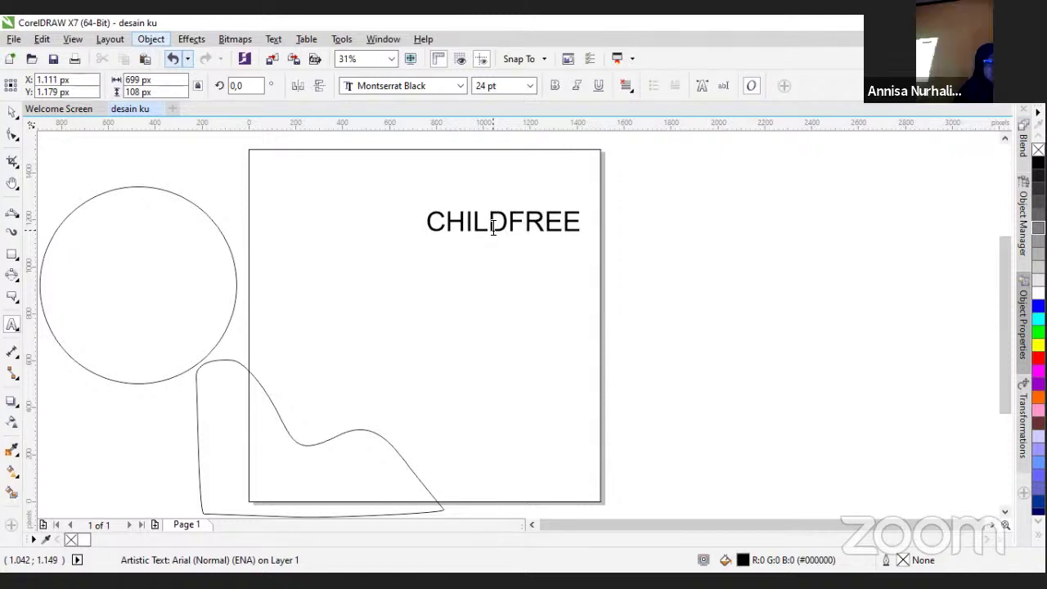
key("Return")
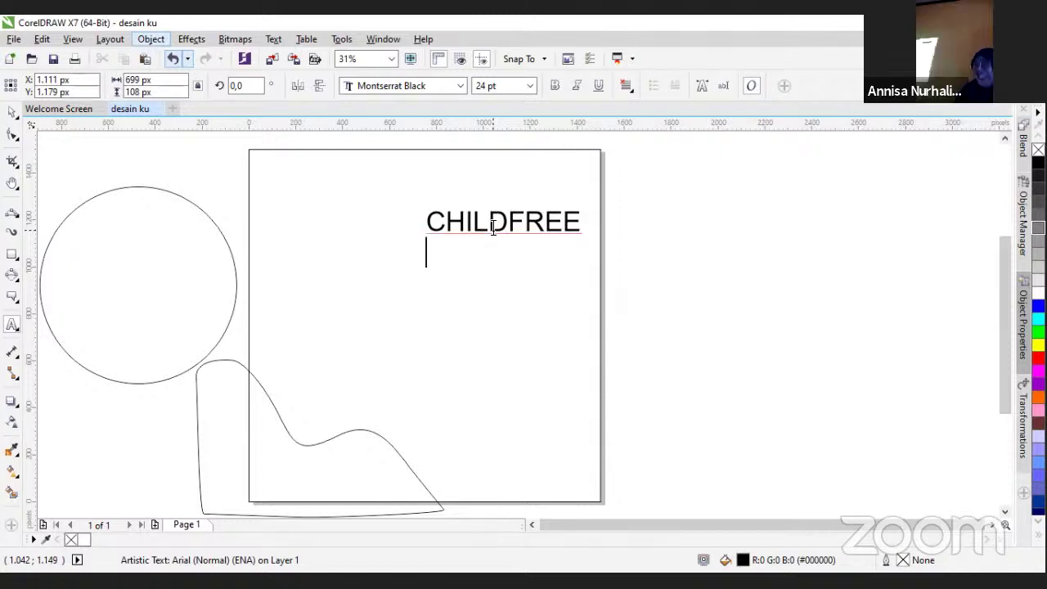
Remove the empty second line and replace "CHILDFREE" with "Yakin"
key("BackSpace")
key("BackSpace")
key("BackSpace")
key("BackSpace")
key("BackSpace")
key("BackSpace")
key("BackSpace")
key("BackSpace")
key("BackSpace")
key("BackSpace")
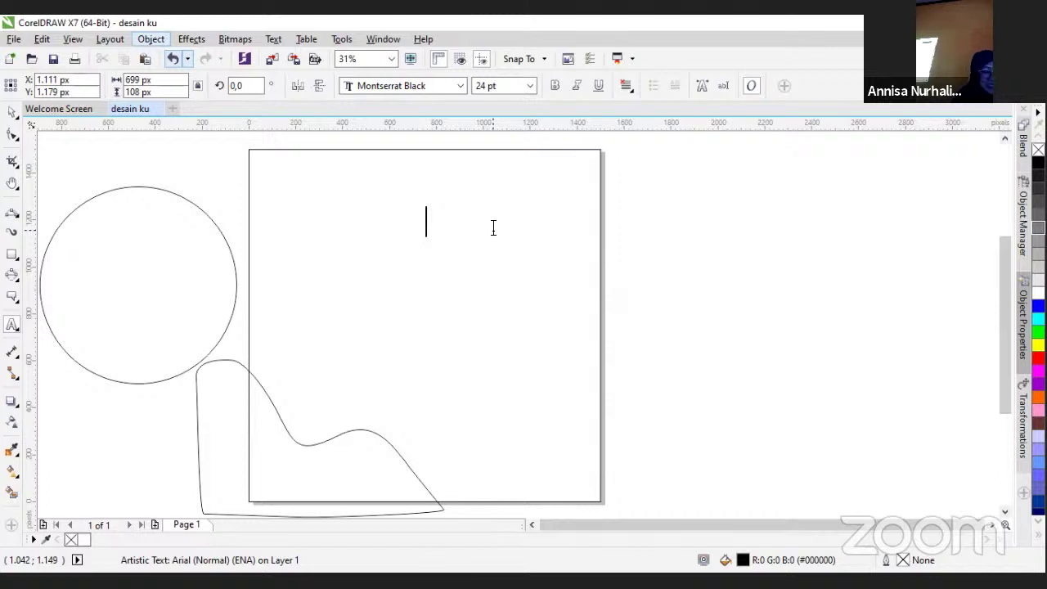
type("Y")
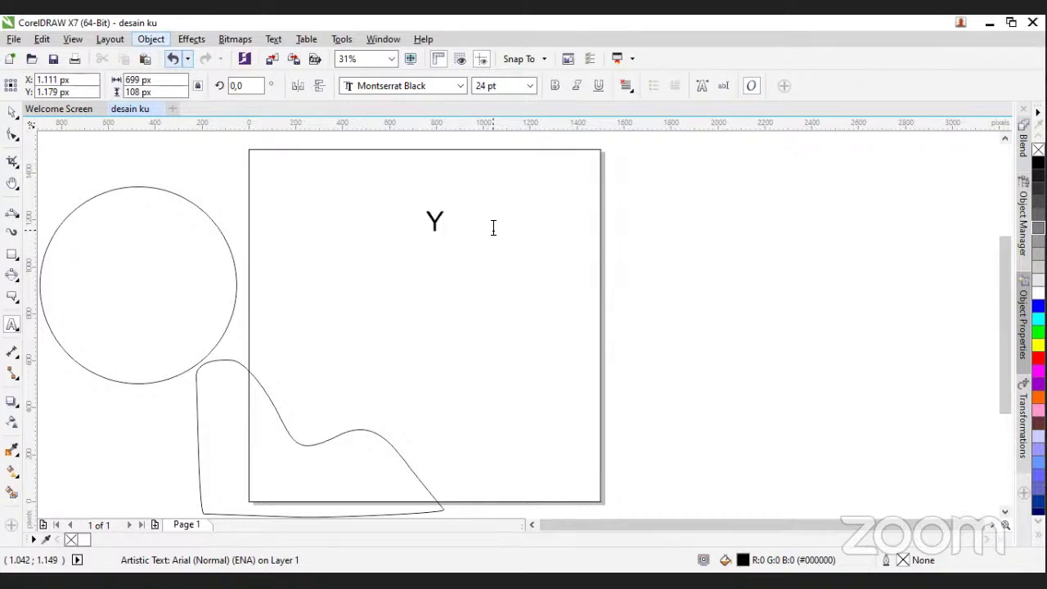
type("akin")
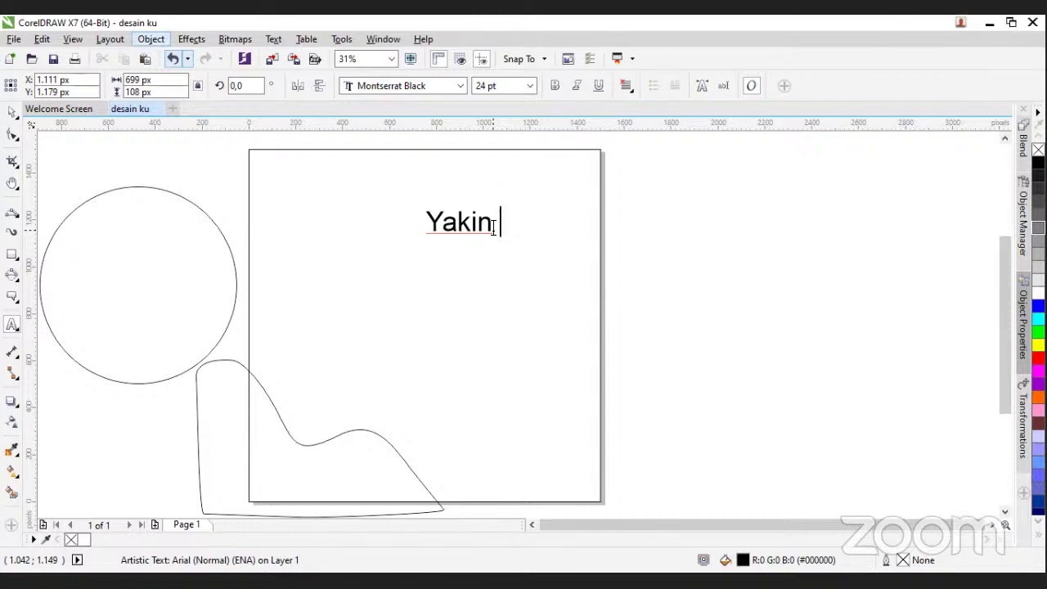
Replace the word "Yakin" in the artistic text with "Yuk"
key("BackSpace")
key("BackSpace")
key("BackSpace")
key("BackSpace")
key("BackSpace")
key("BackSpace")
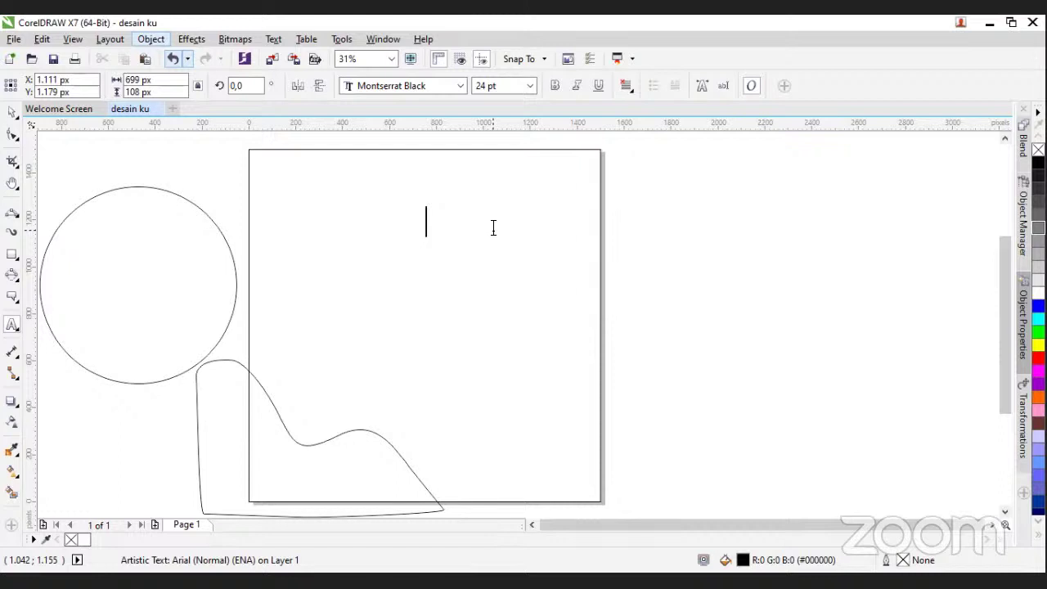
type("Yuk")
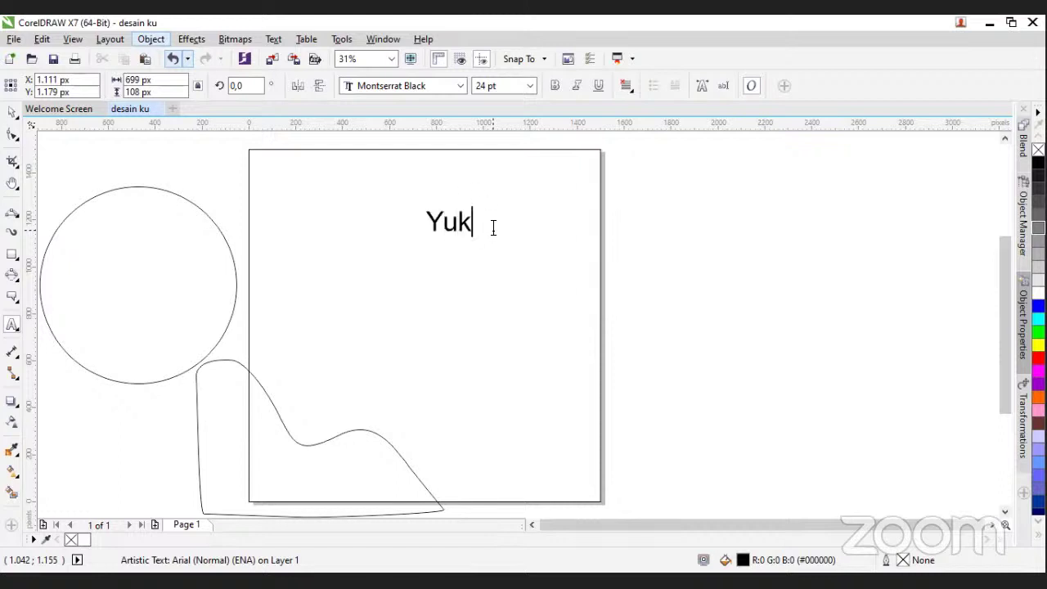
Complete the first line as "Yuk Perbaiki" and add a second line reading "Sholat"
key("Return")
key("BackSpace")
type("Pr")
type("e")
key("BackSpace")
key("BackSpace")
type("erbaiki")
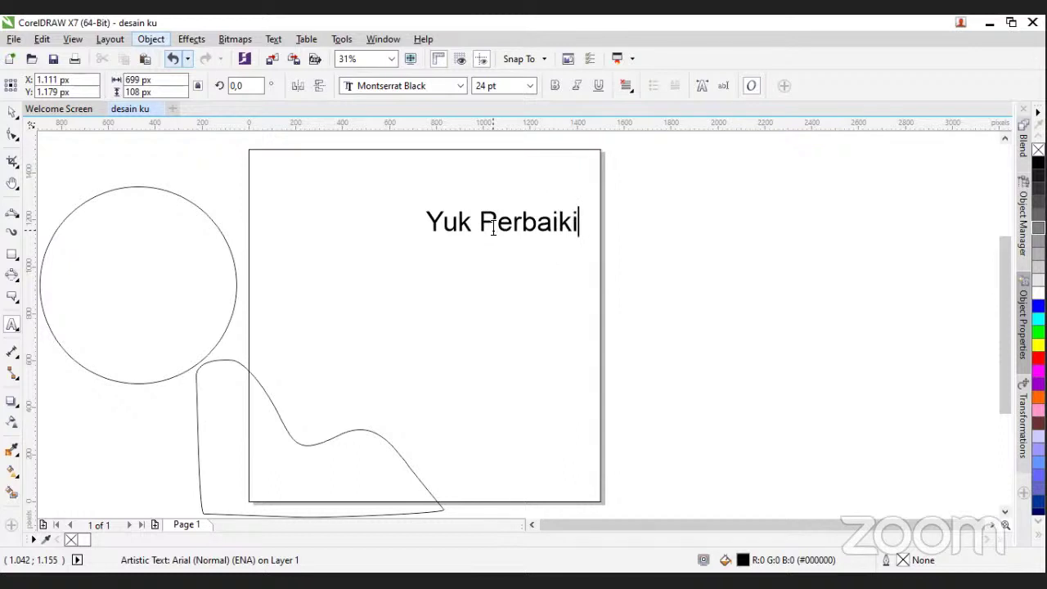
key("Return")
type("Sholat")
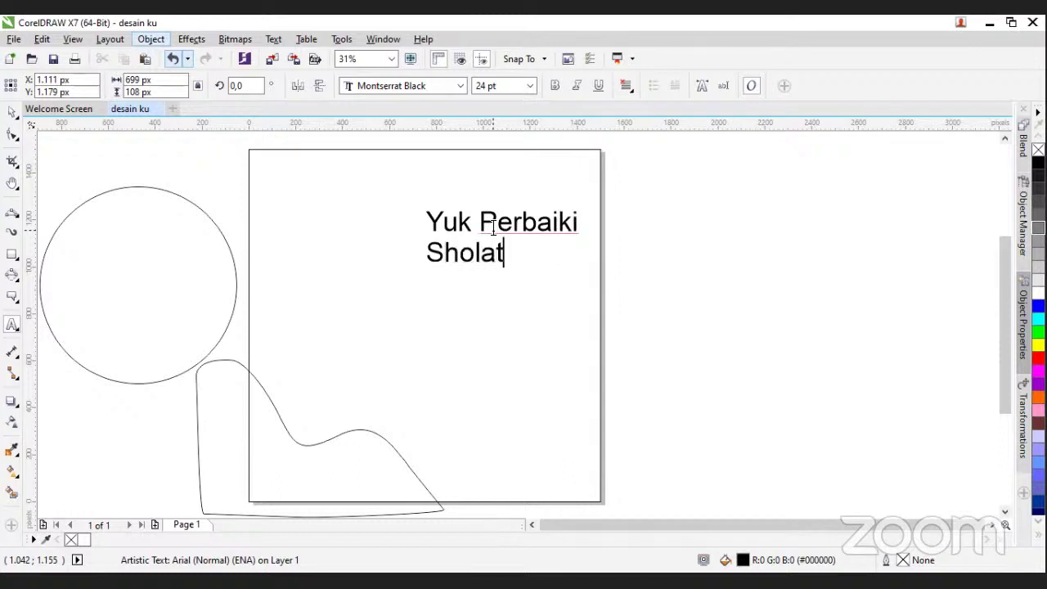
Center-align both lines of the artistic text and add an exclamation mark after "Sholat"
key("ctrl+a")
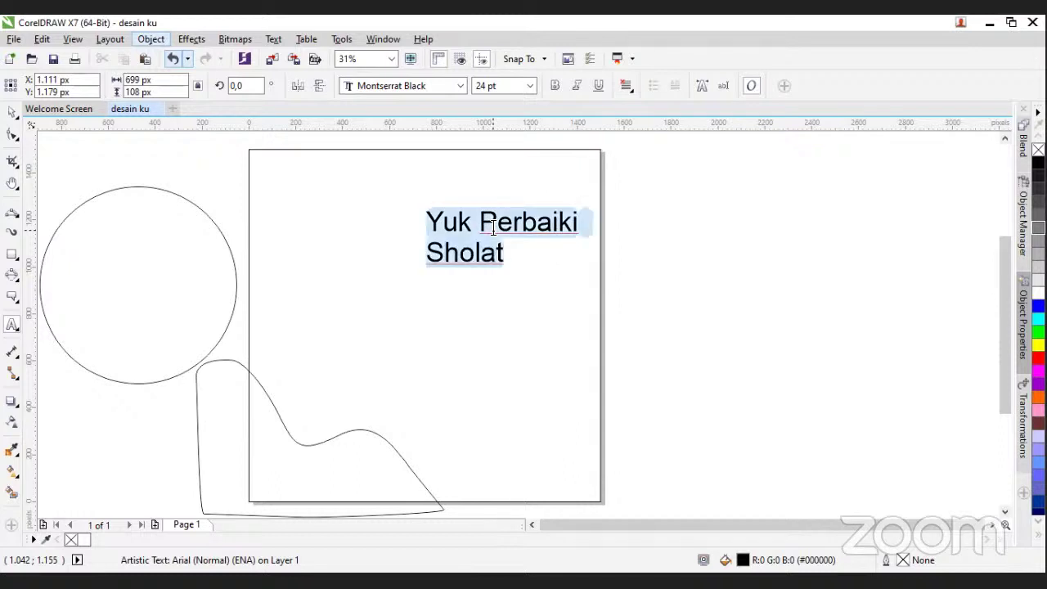
key("ctrl+e")
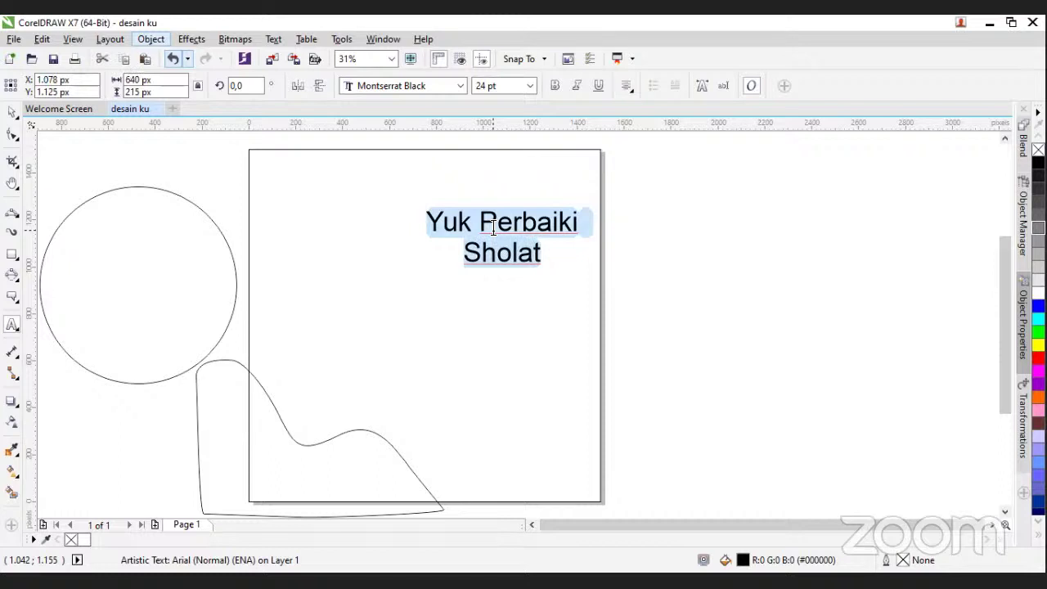
left_click(542, 253)
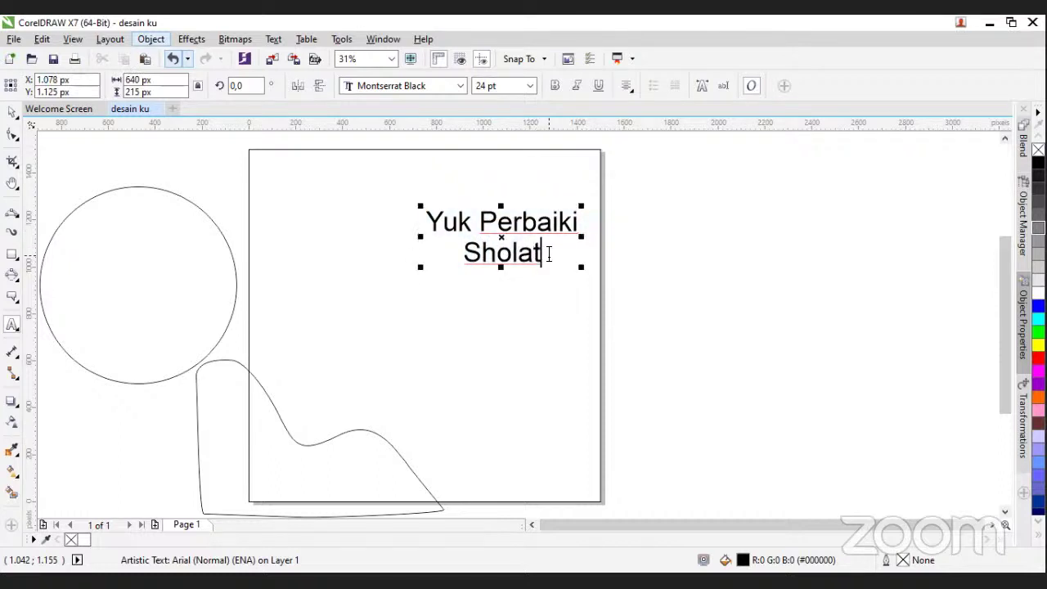
type("!")
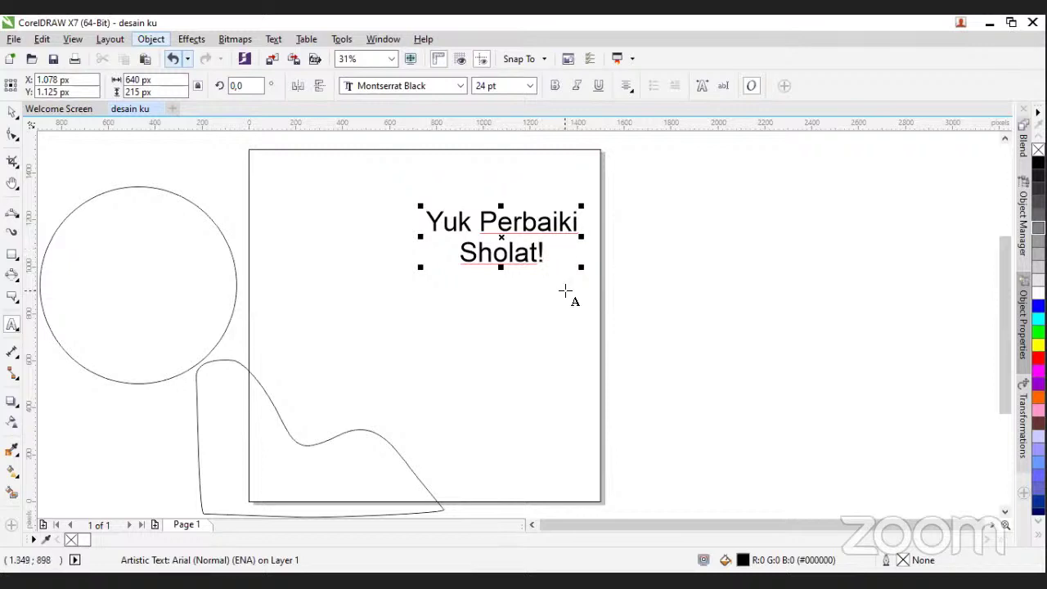
Set the font of the whole "Yuk Perbaiki Sholat!" text to Billy Ohio
key("ctrl+a")
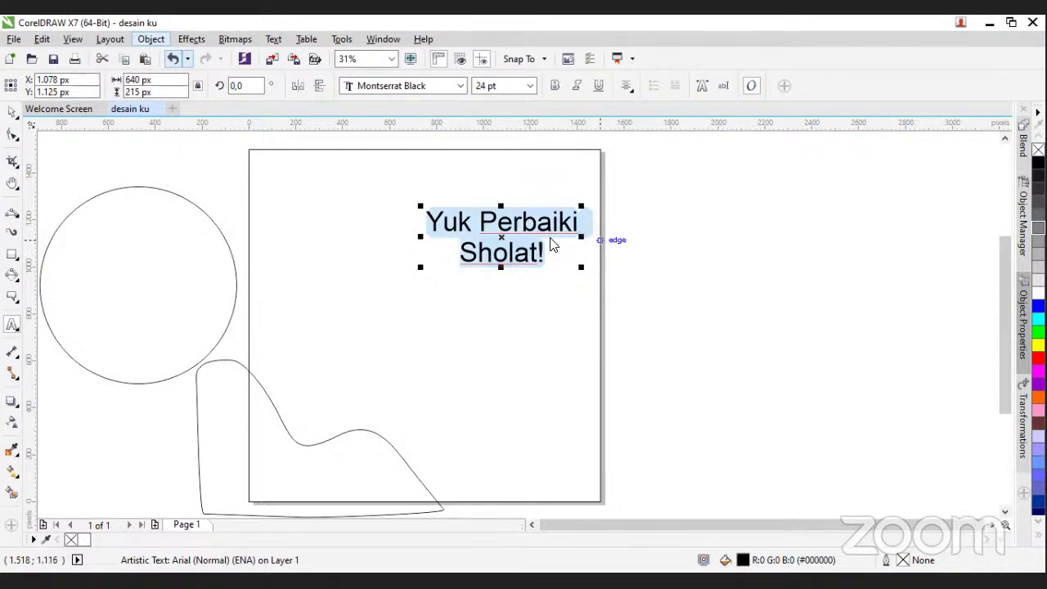
left_click(434, 89)
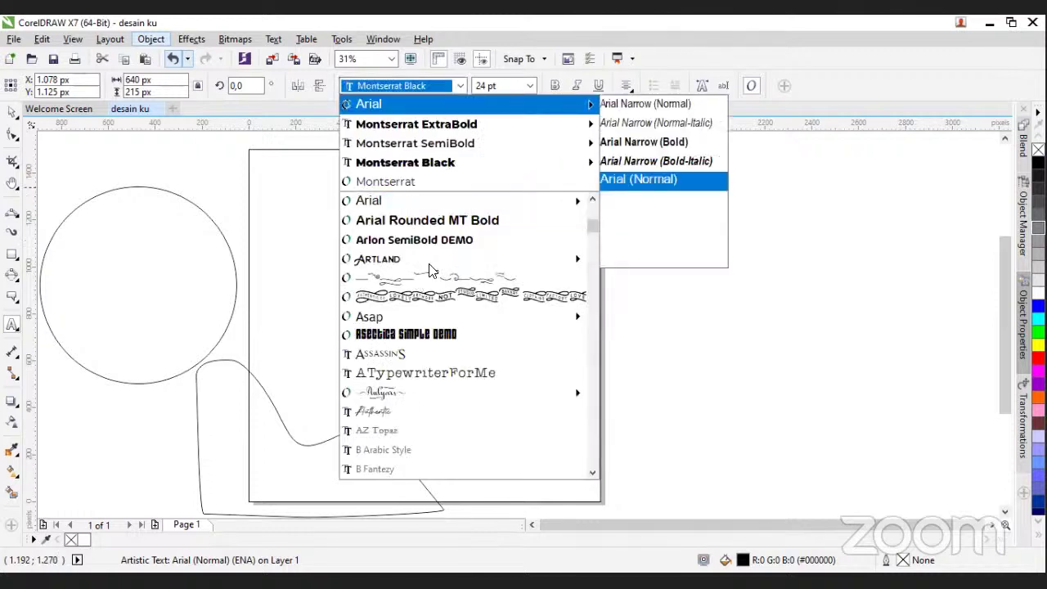
scroll(432, 271, "down", 3)
scroll(432, 271, "down", 1)
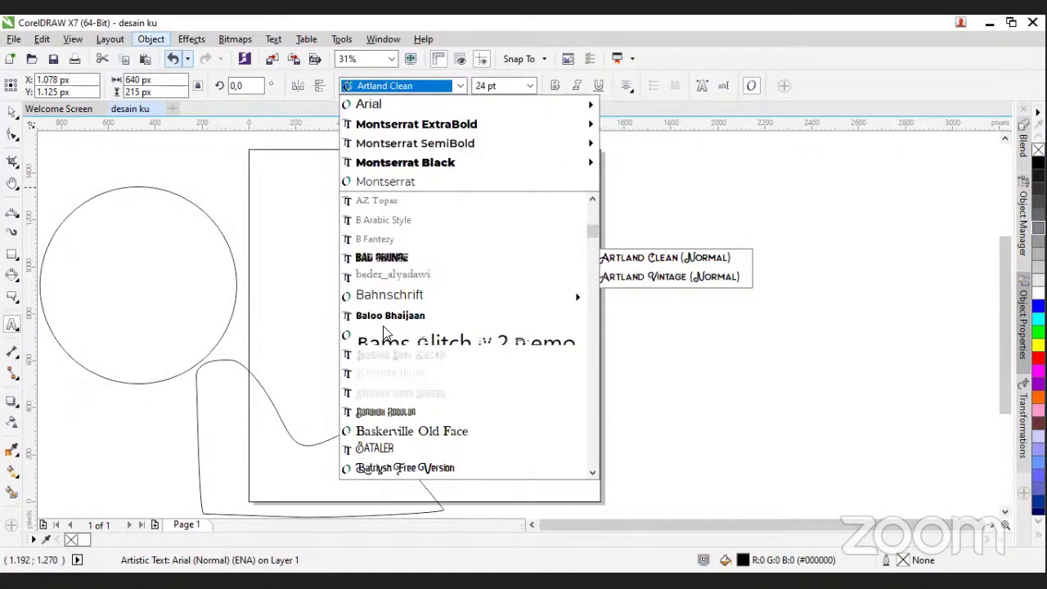
scroll(414, 338, "down", 3)
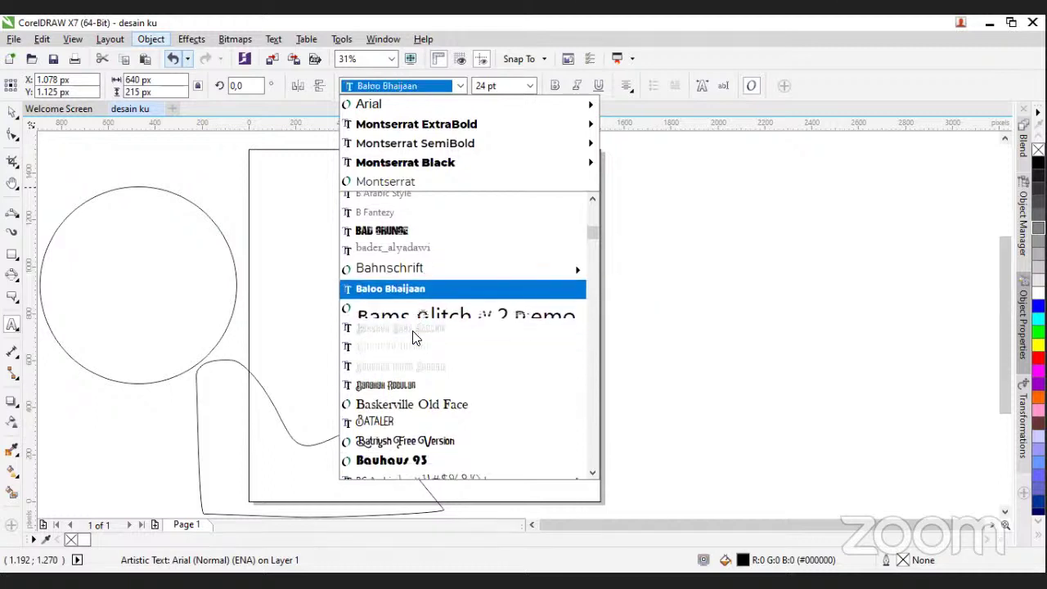
scroll(414, 337, "down", 5)
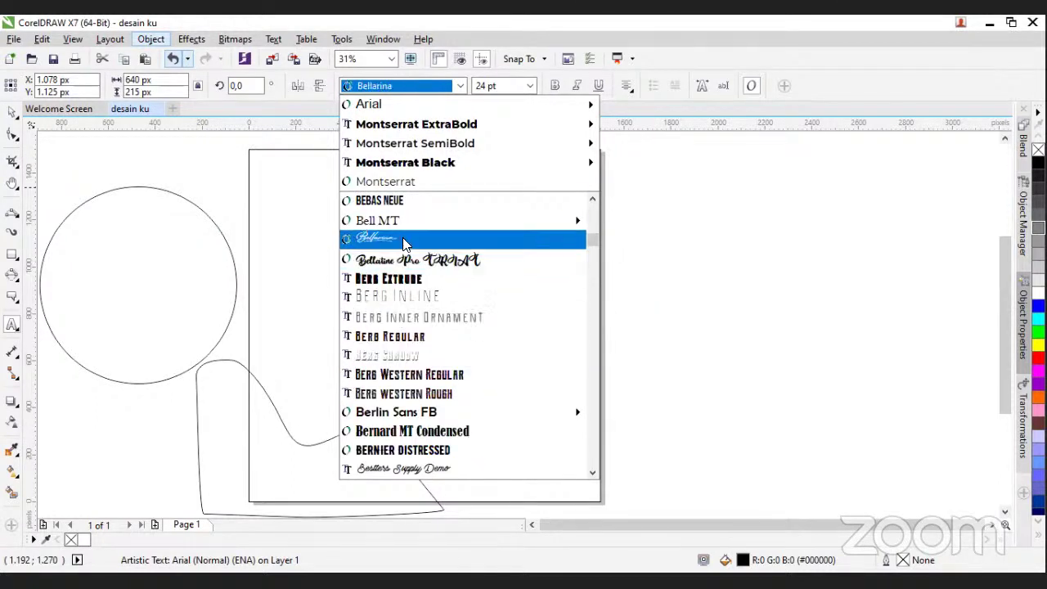
scroll(440, 376, "down", 4)
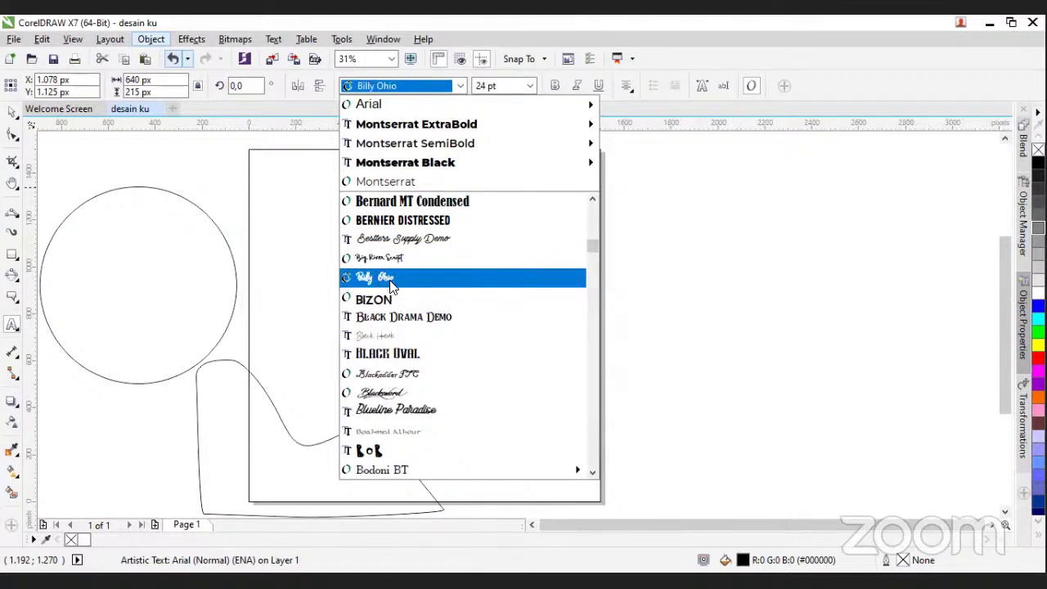
scroll(391, 287, "down", 2)
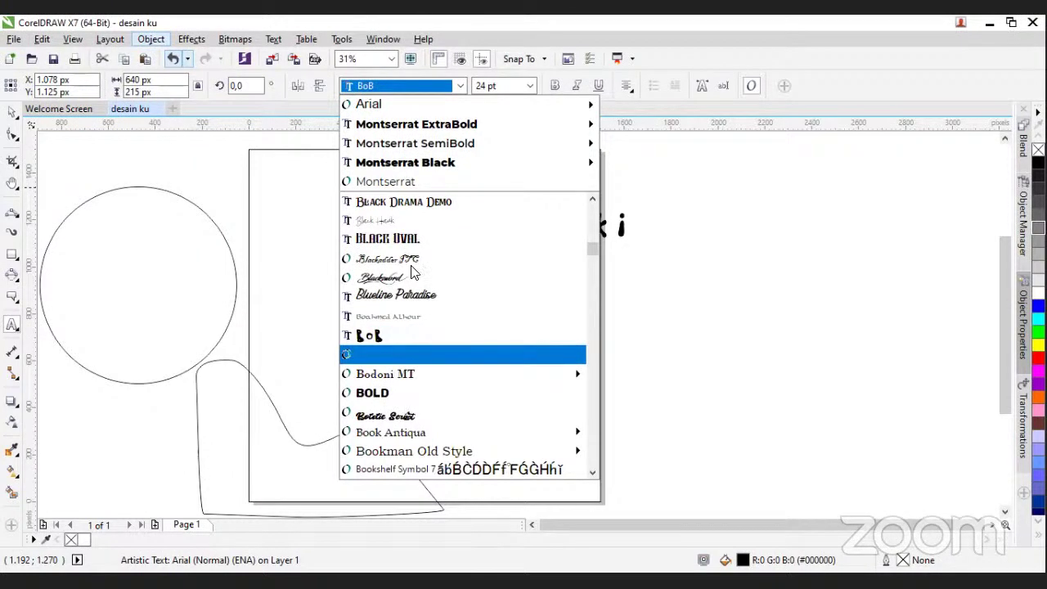
scroll(411, 274, "up", 2)
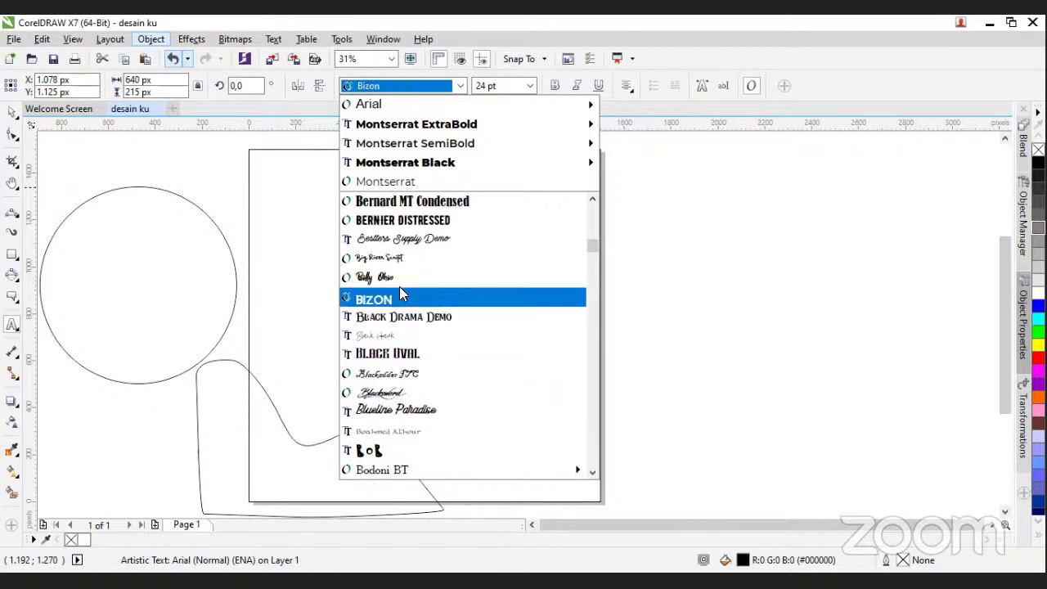
left_click(401, 278)
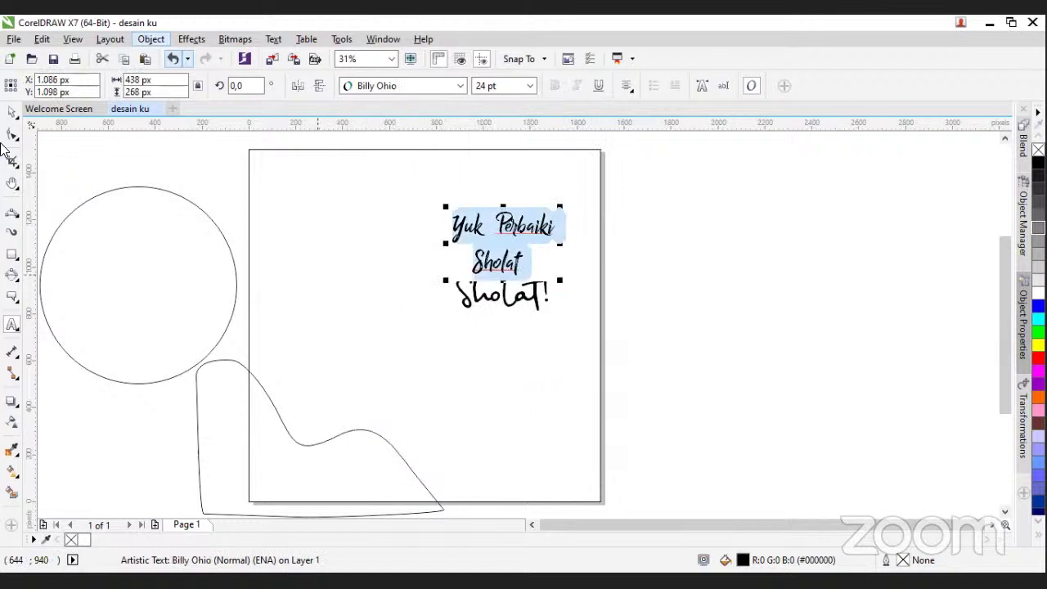
Move the heading text toward the page's upper middle and enlarge it proportionally to about 563 by 344 px
left_click(12, 111)
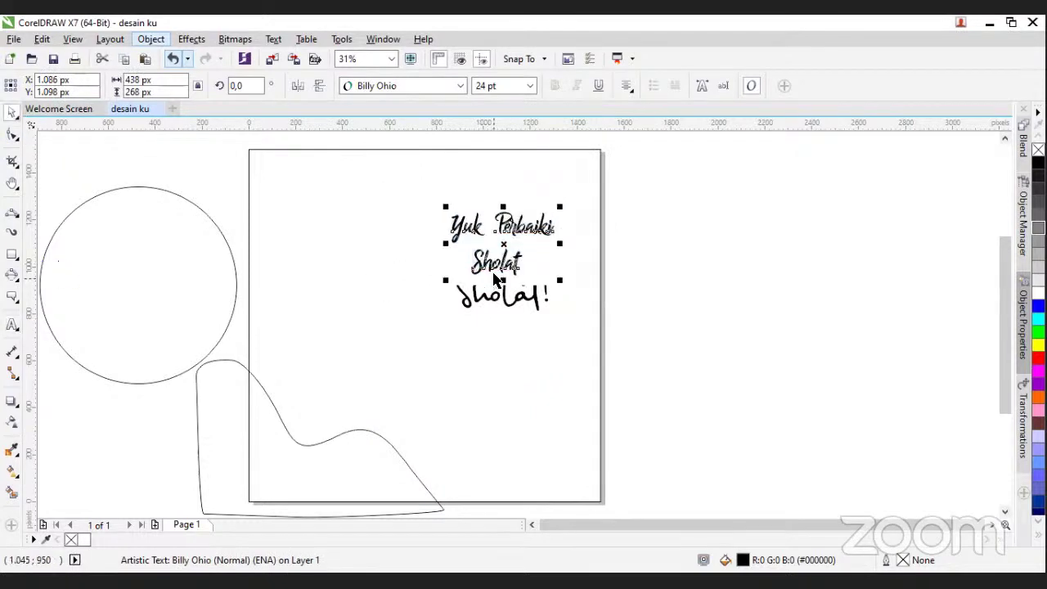
left_click_drag(492, 262, 411, 242)
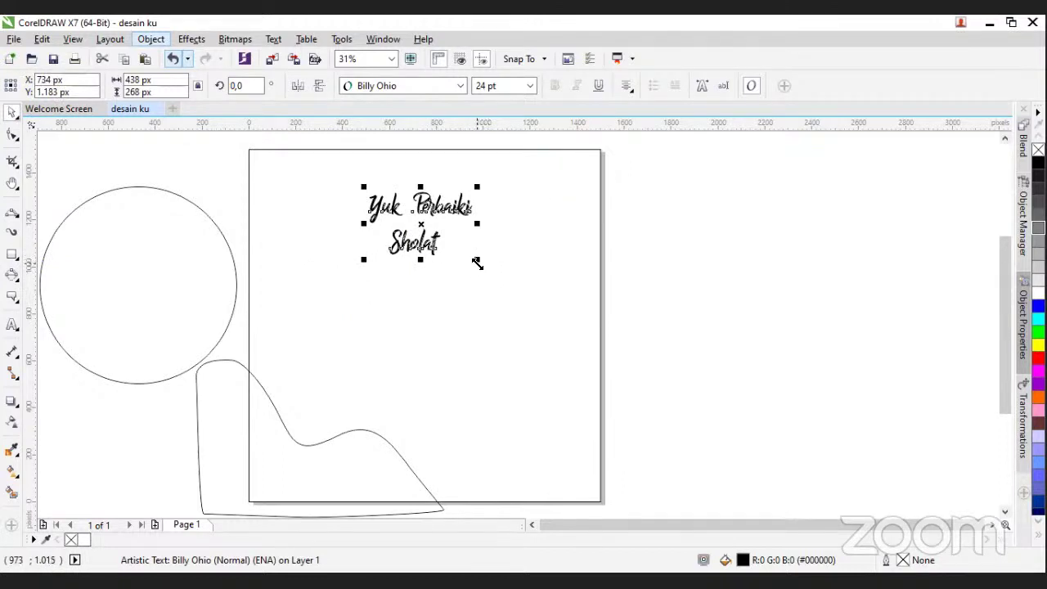
left_click_drag(477, 260, 506, 277)
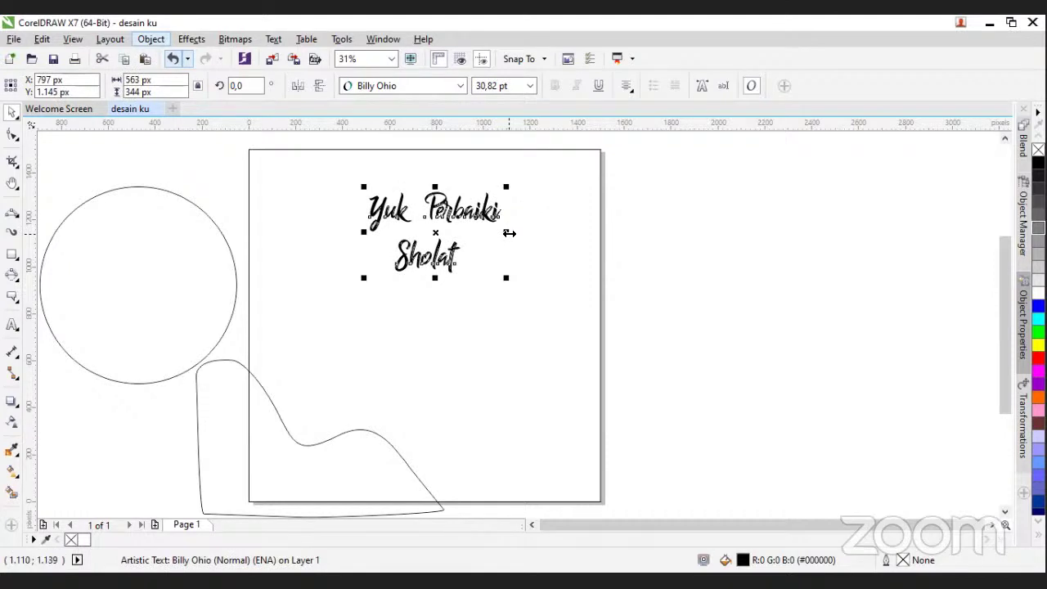
Try stretching the heading horizontally to about 961 px wide, undo it, and preview a 36 pt font size without applying it
left_click_drag(509, 233, 600, 243)
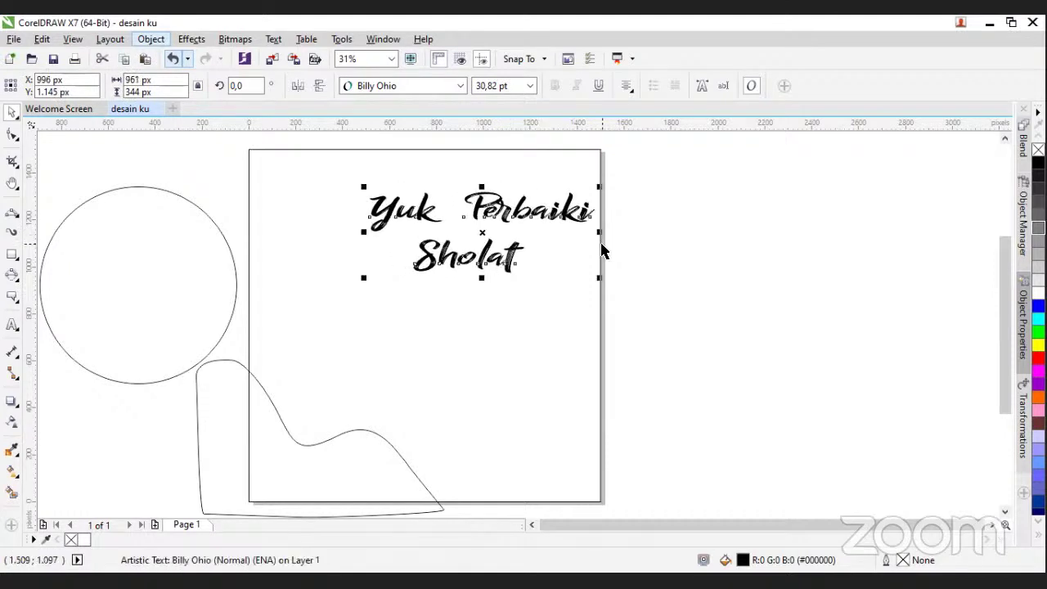
key("ctrl+z")
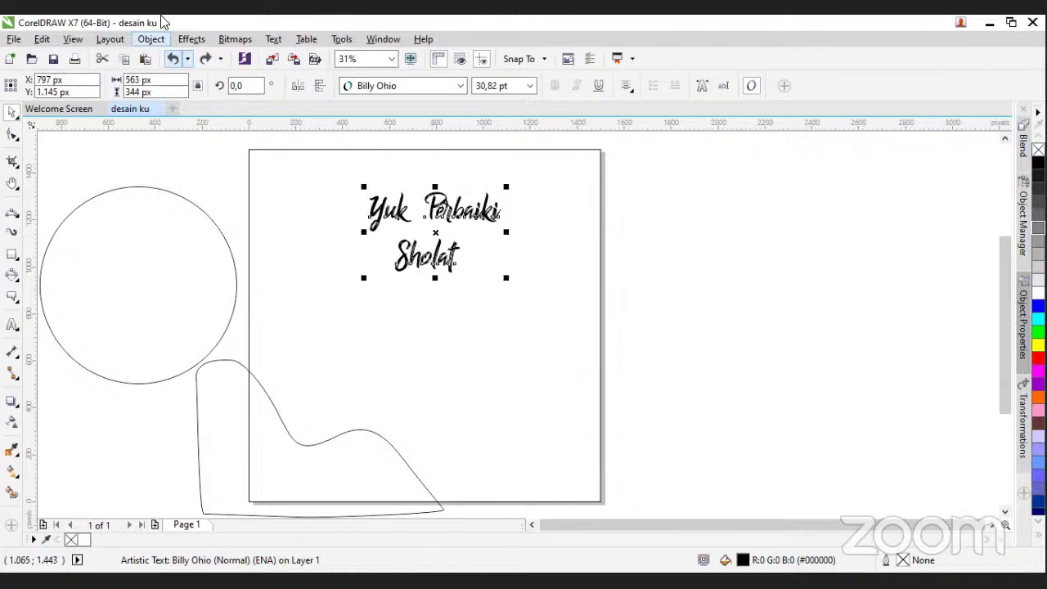
left_click(529, 86)
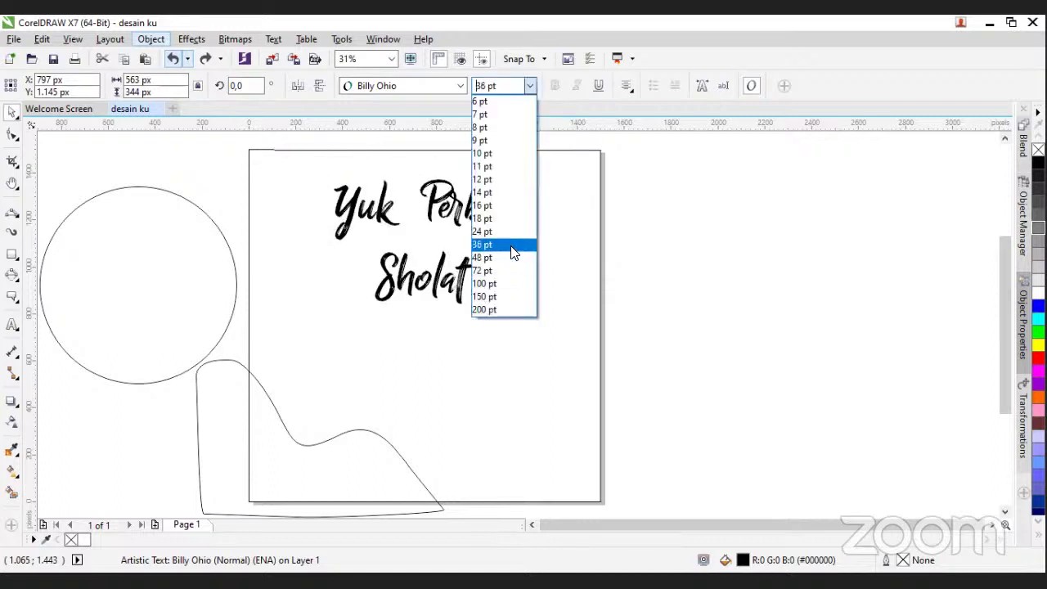
left_click(582, 254)
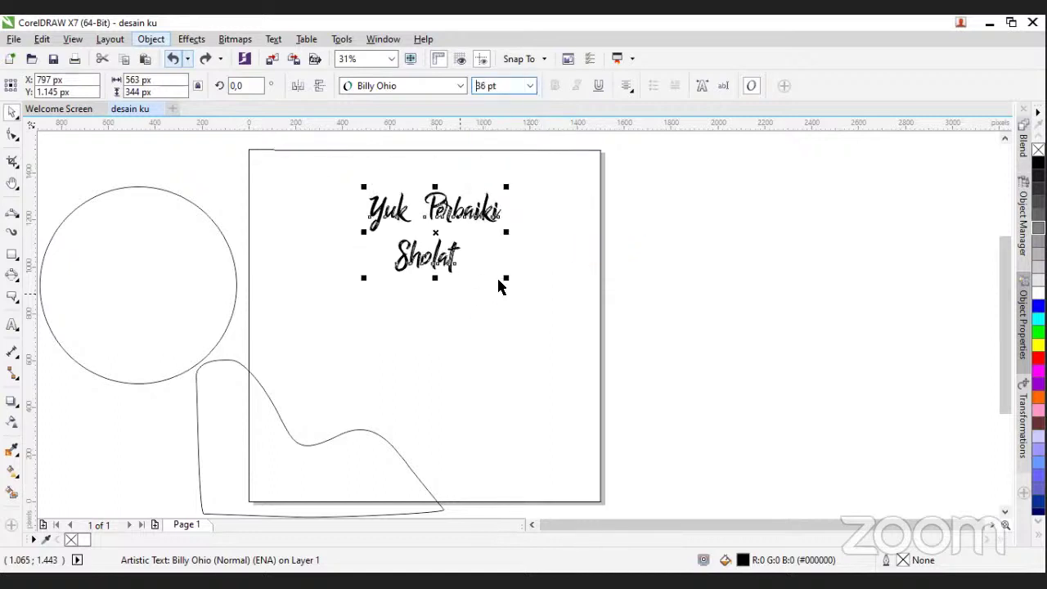
Enlarge the heading proportionally to about 765 by 467 px and center it roughly in the upper part of the page
left_click_drag(505, 279, 556, 314)
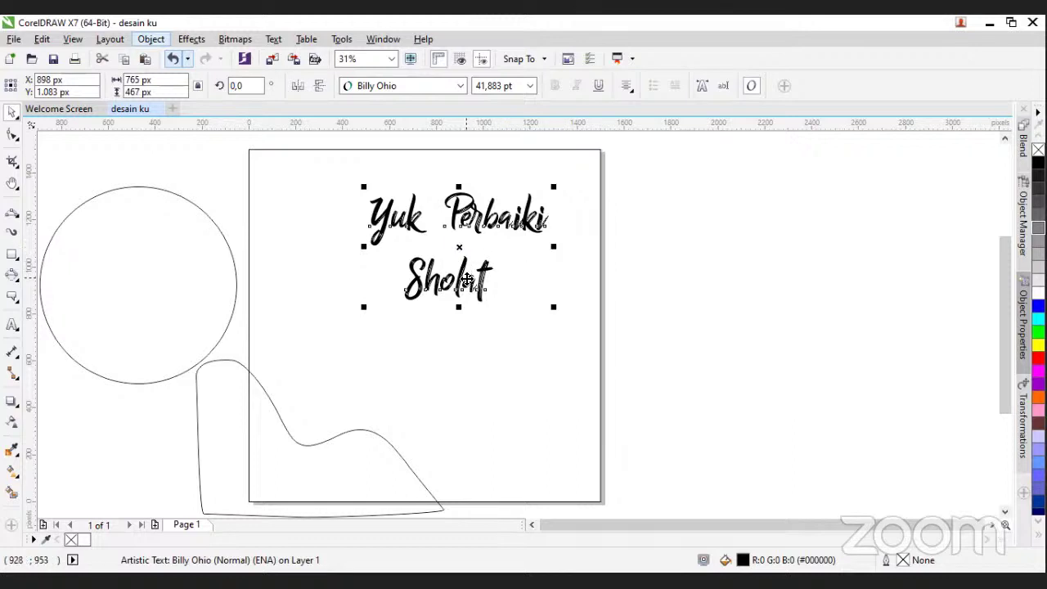
key("Delete")
key("ctrl+z")
left_click_drag(457, 279, 438, 274)
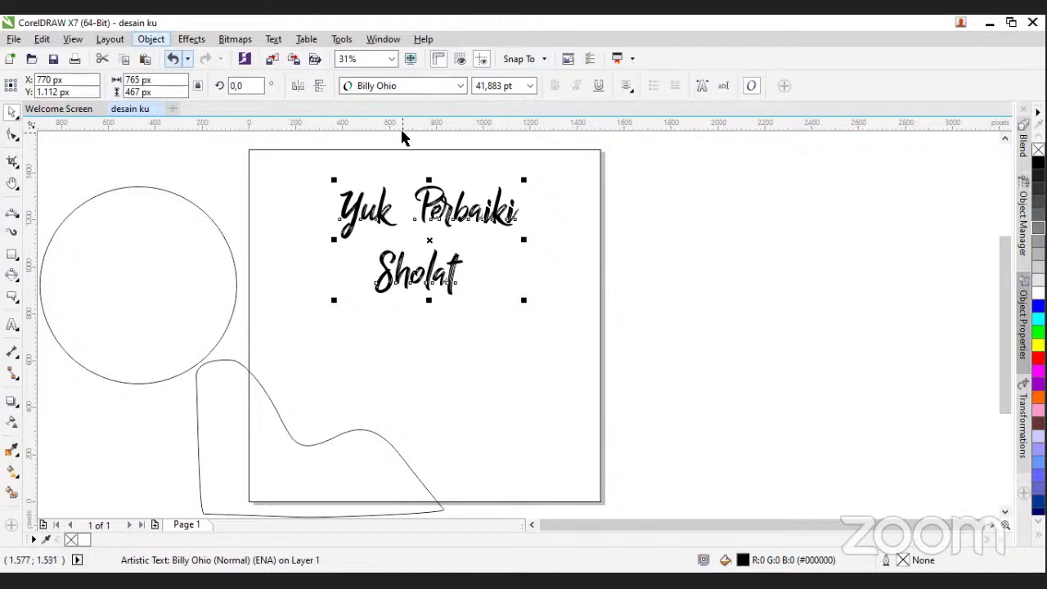
left_click(671, 194)
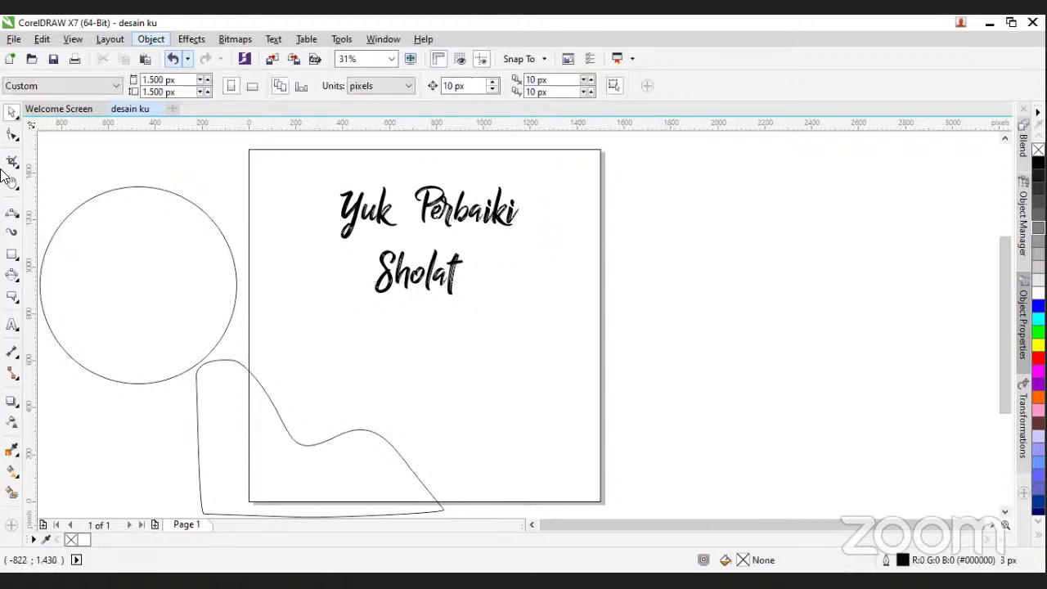
Add the two-line text "maka Allah Swt akan" / "memperbaiki hidup kita" below the heading
left_click(12, 325)
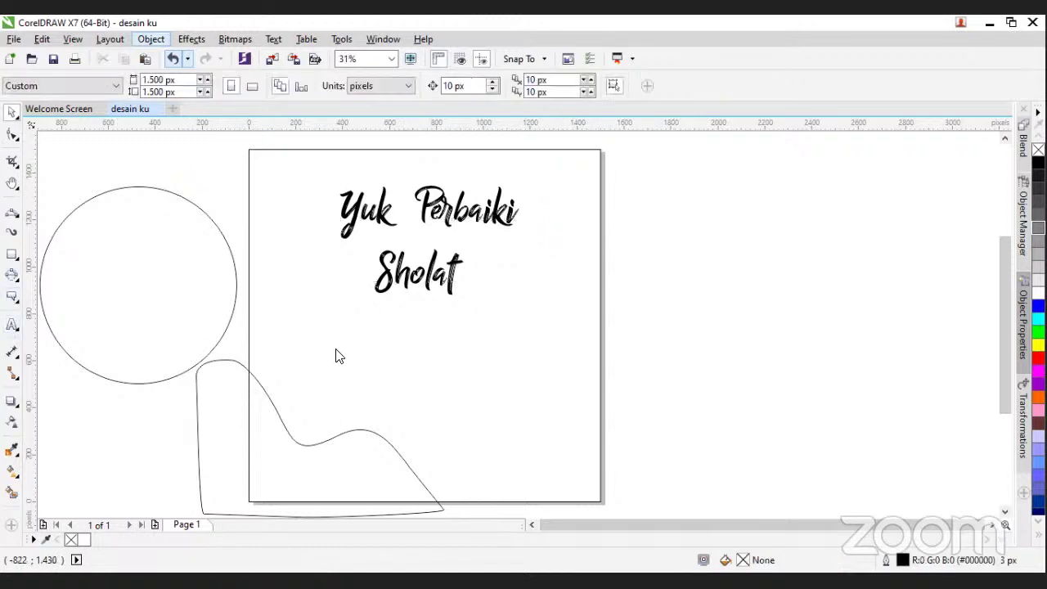
left_click(395, 343)
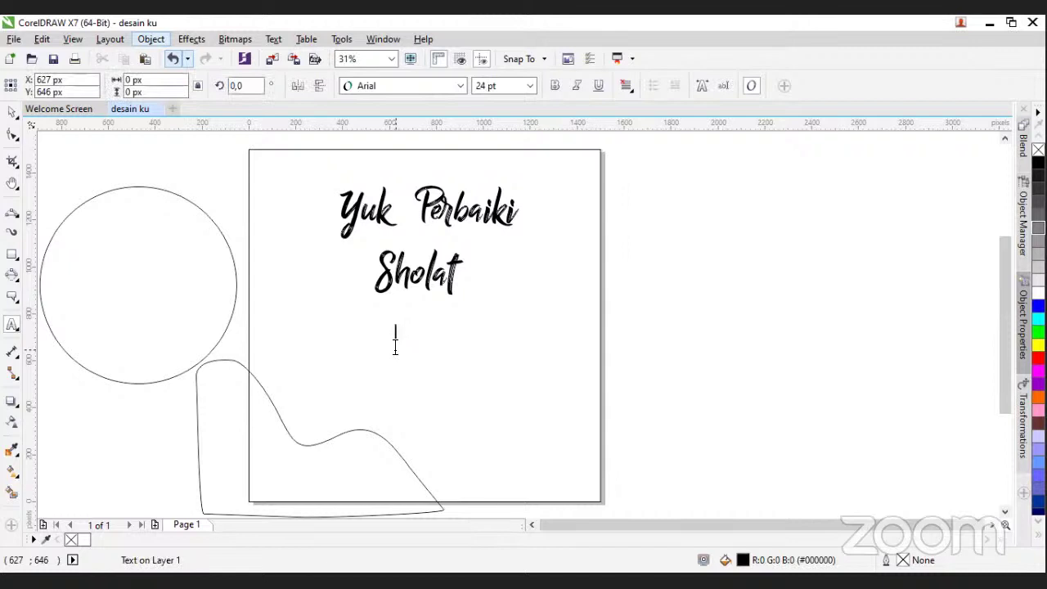
type("maka Allah")
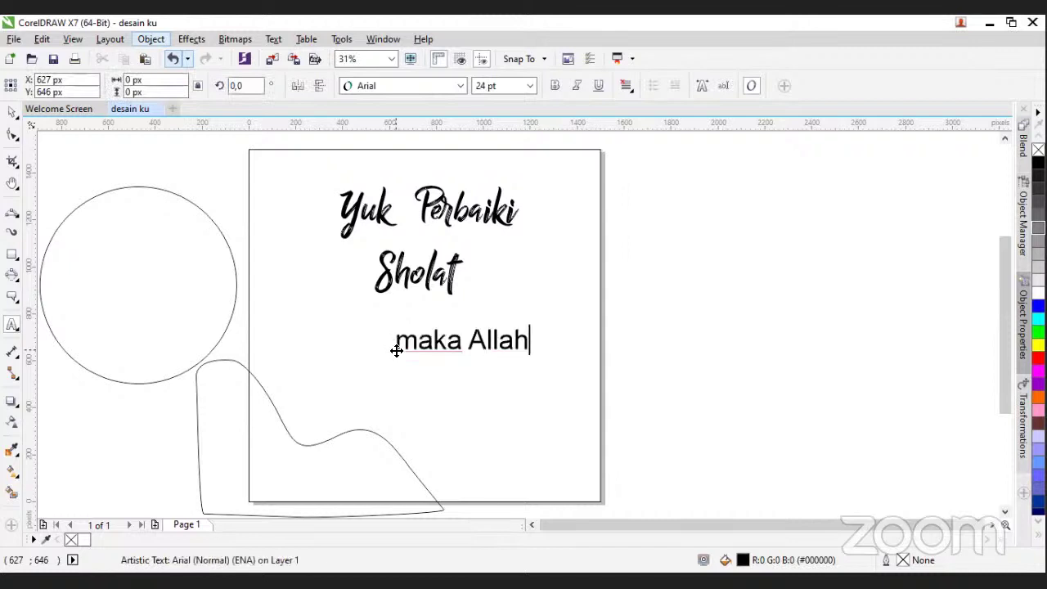
type(" Swt a")
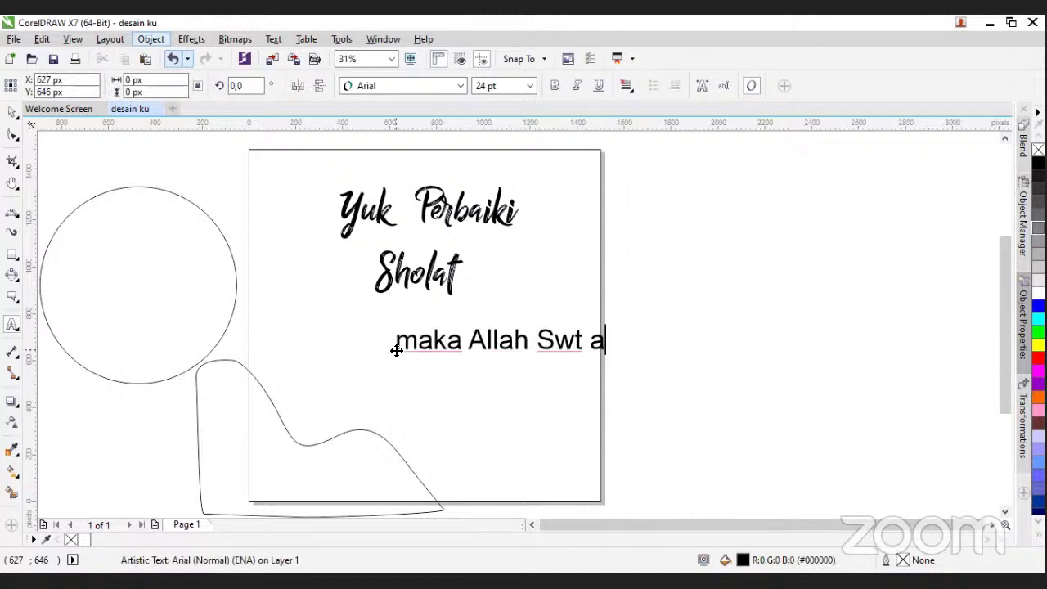
type("kan")
key("Return")
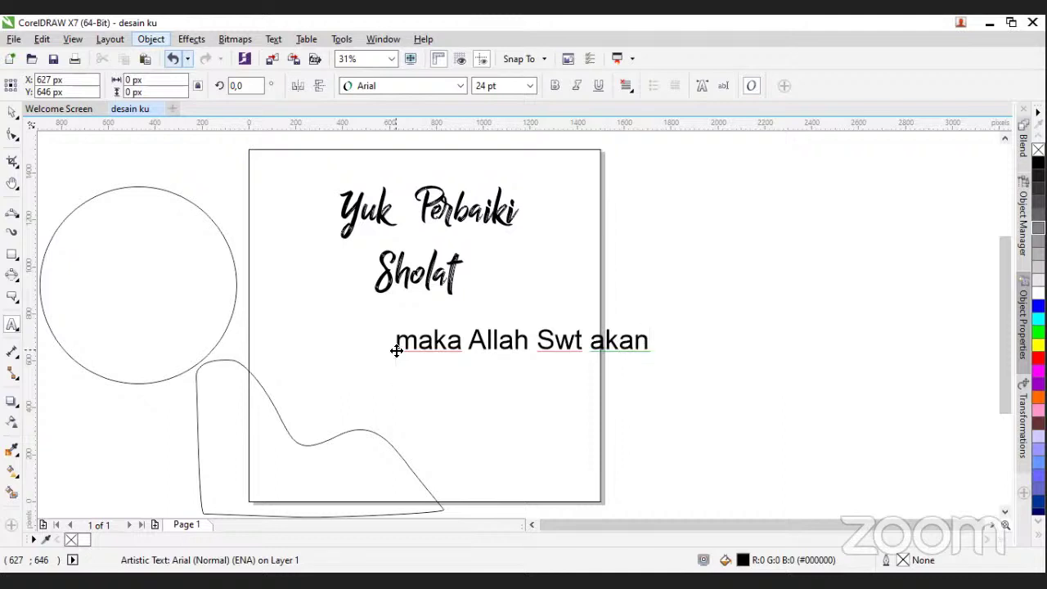
type("memperbai")
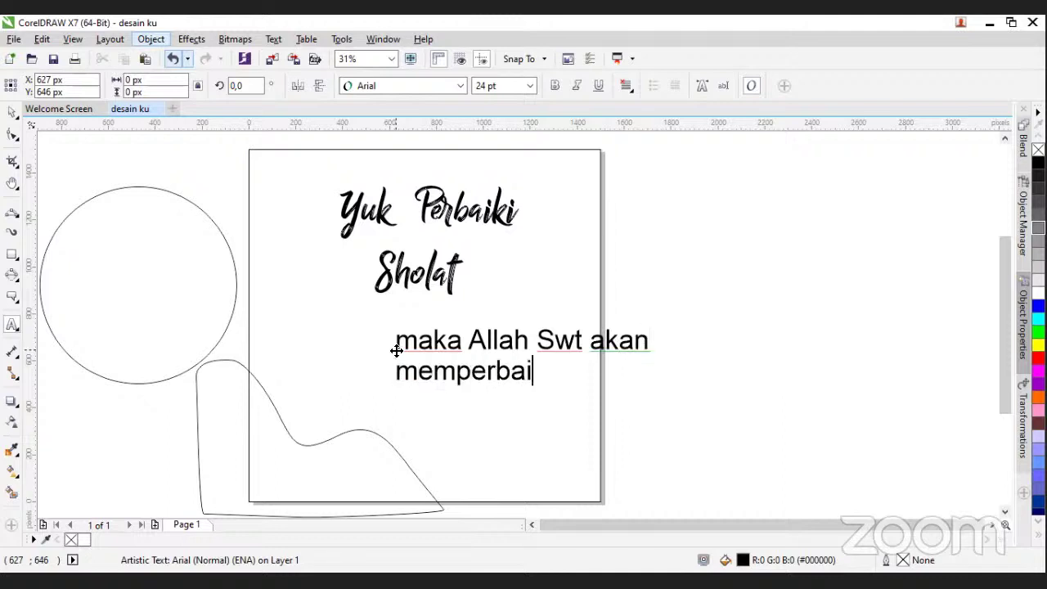
type("ki h")
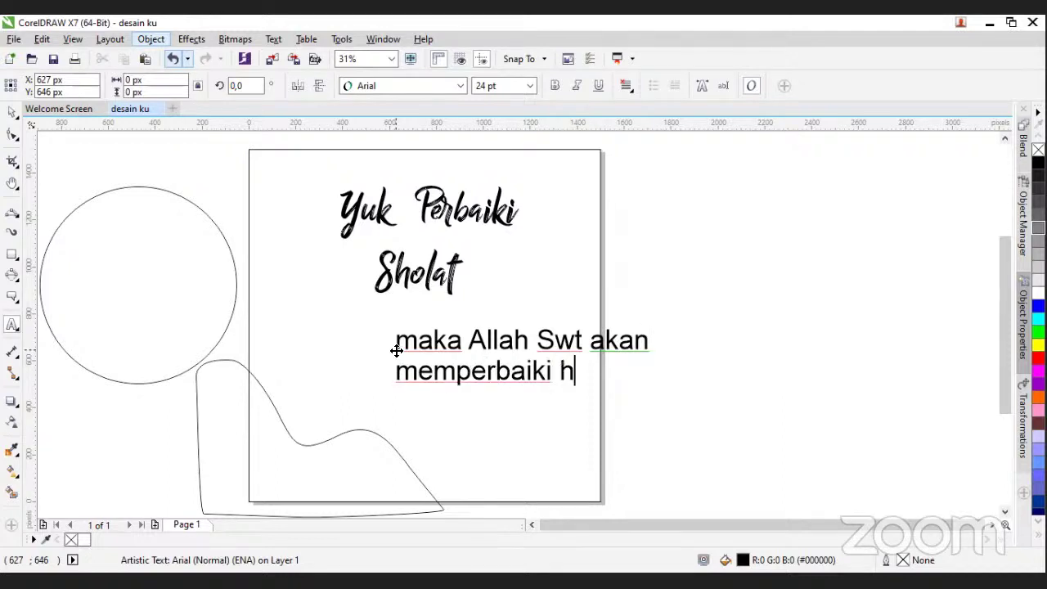
type("idup")
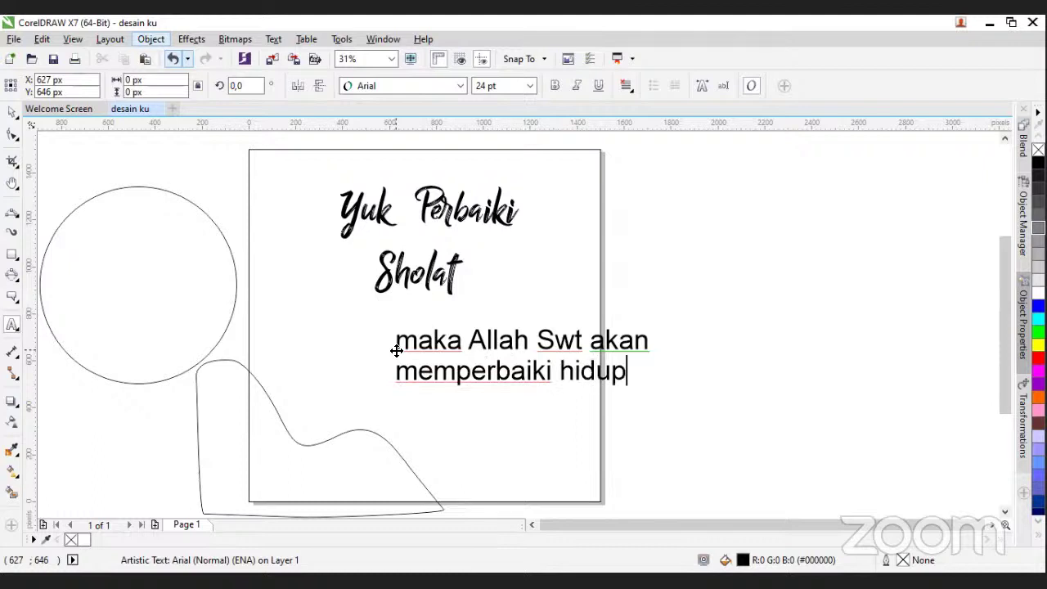
type(" kita")
Set the two-line text's font to Montserrat SemiBold and shrink it proportionally to about 841 by 158 px, placing it beneath the heading
key("ctrl+a")
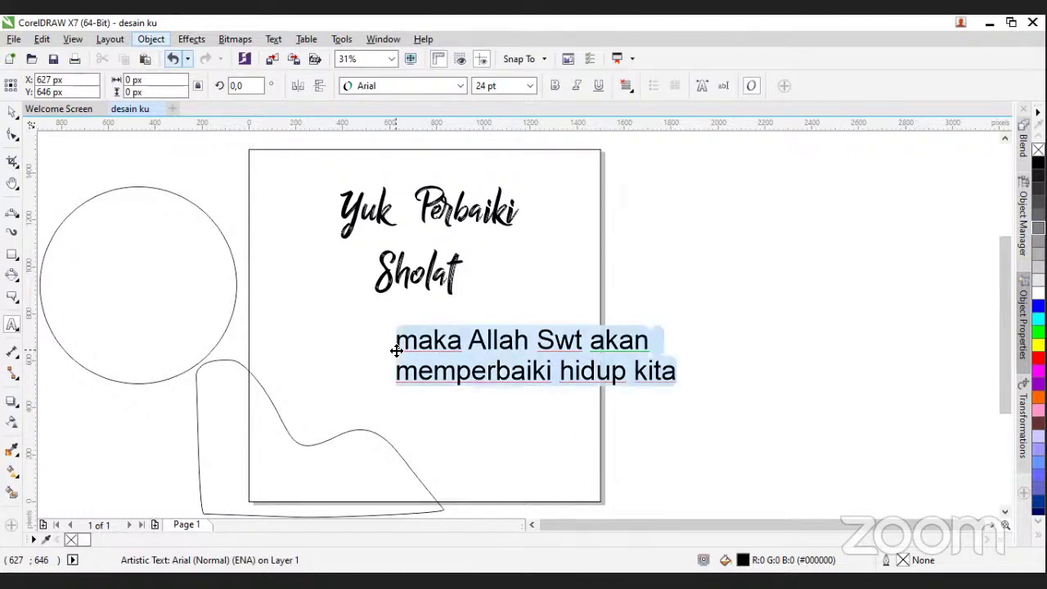
left_click(460, 87)
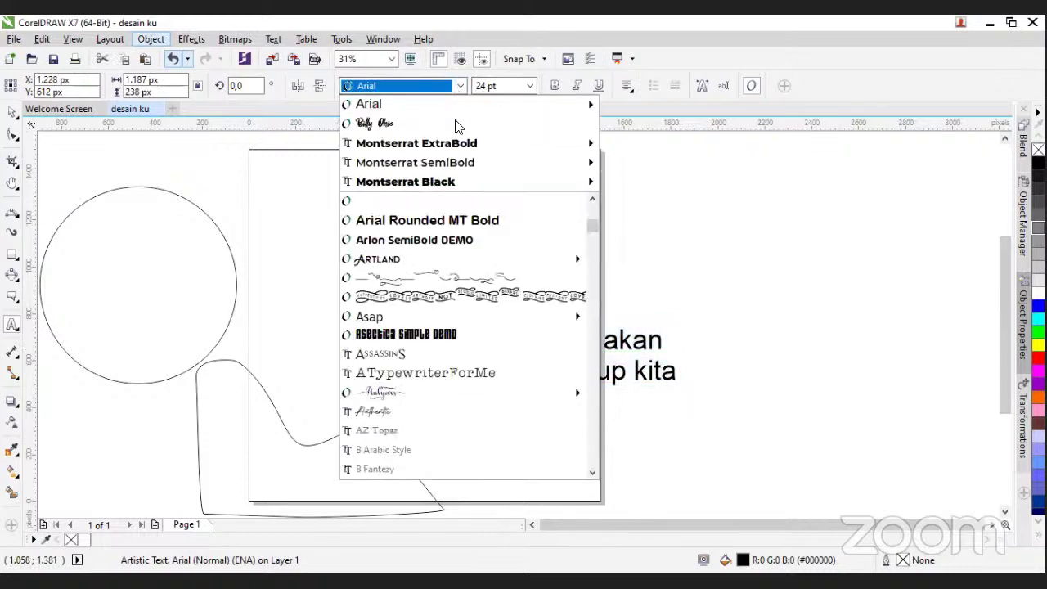
left_click(444, 163)
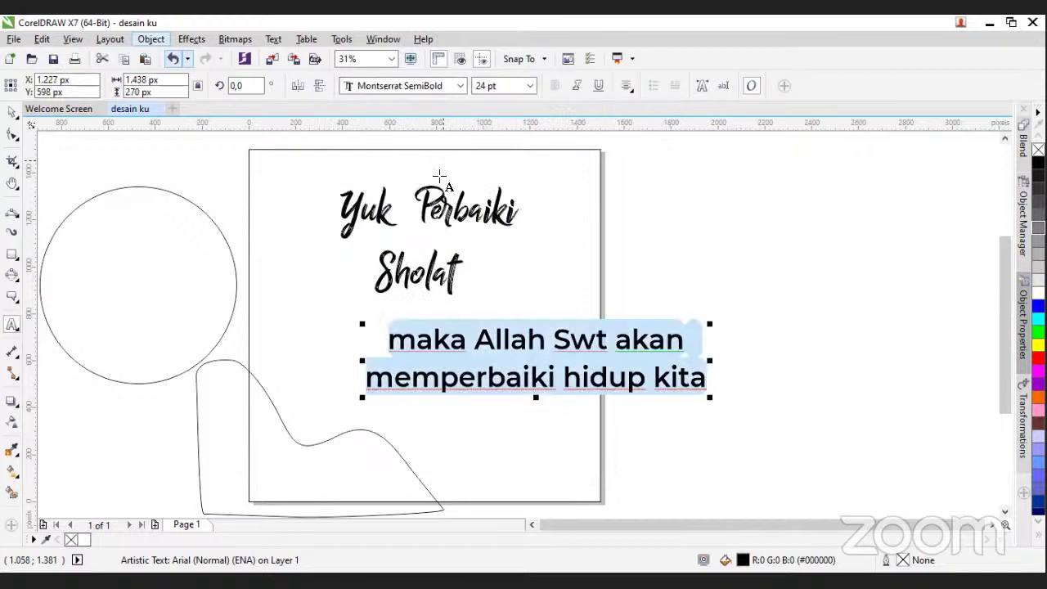
left_click(12, 115)
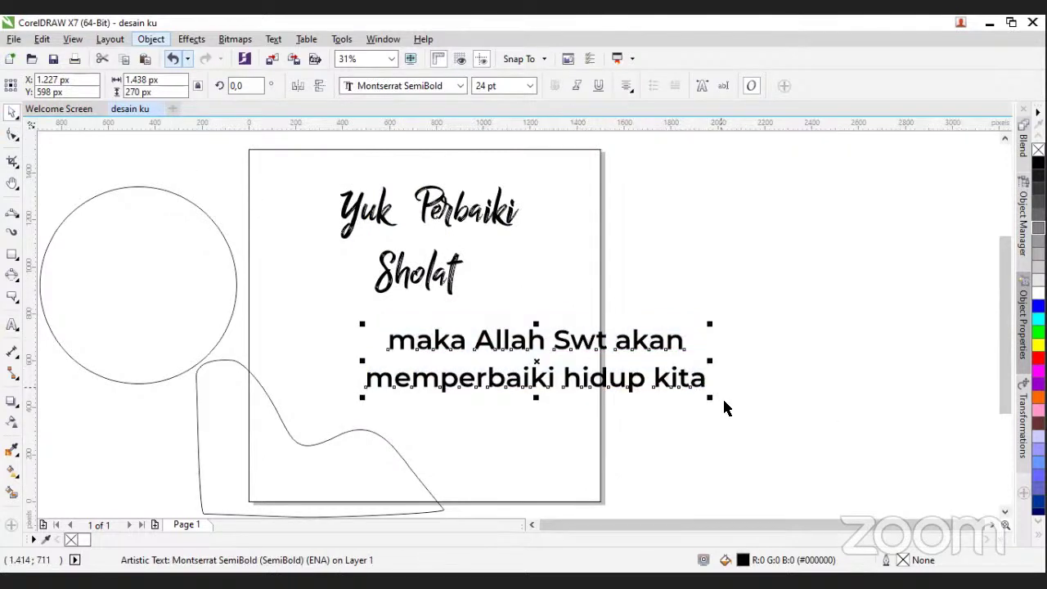
left_click_drag(711, 404, 495, 378)
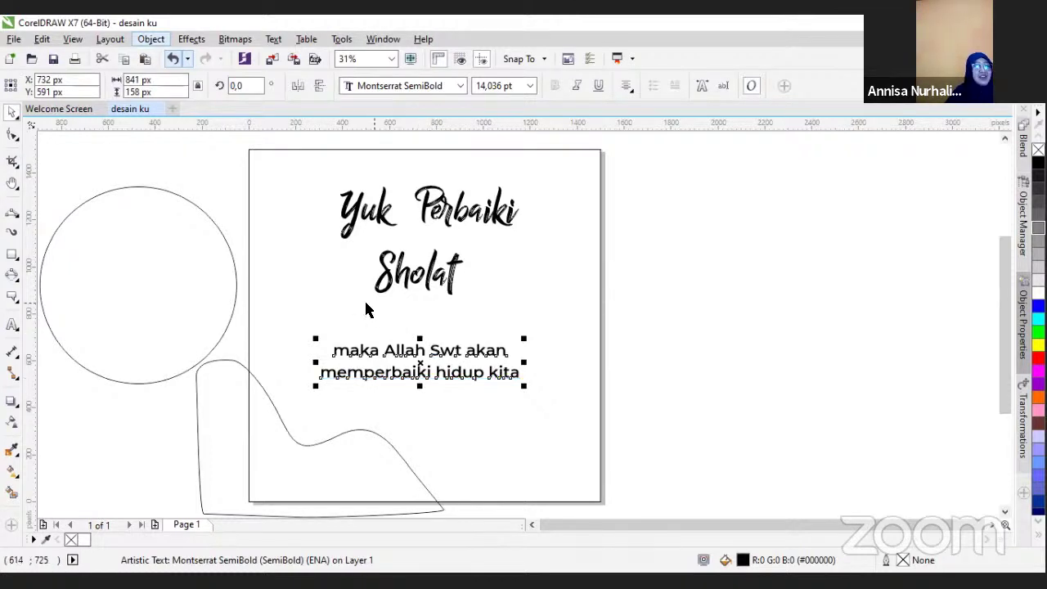
Shrink the wavy curve to 50%, widen it to about 636 by 335 px, and place it over the page's lower-left corner
left_click(448, 506)
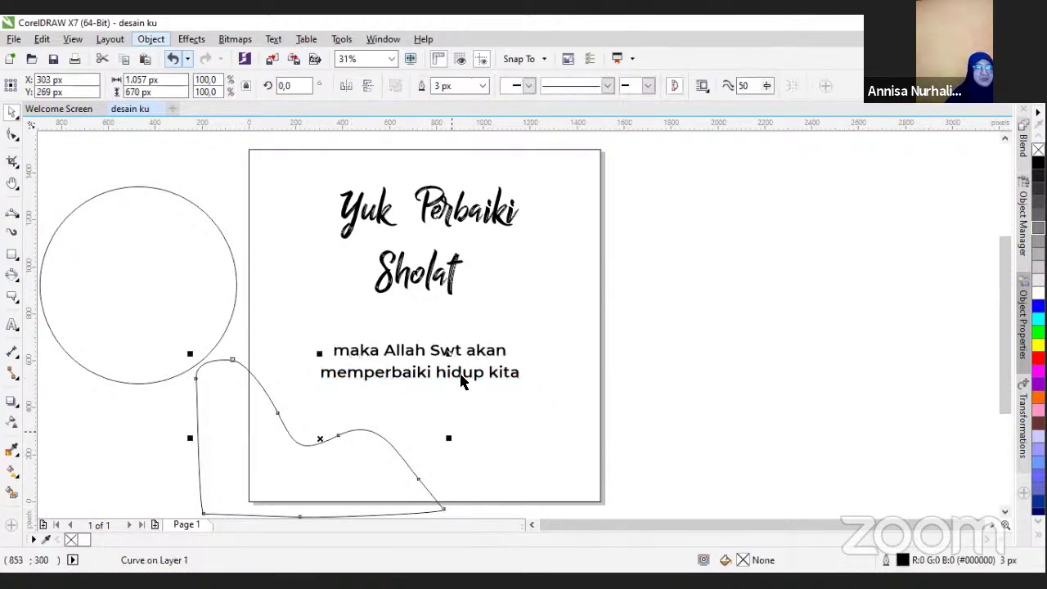
left_click_drag(449, 354, 320, 433)
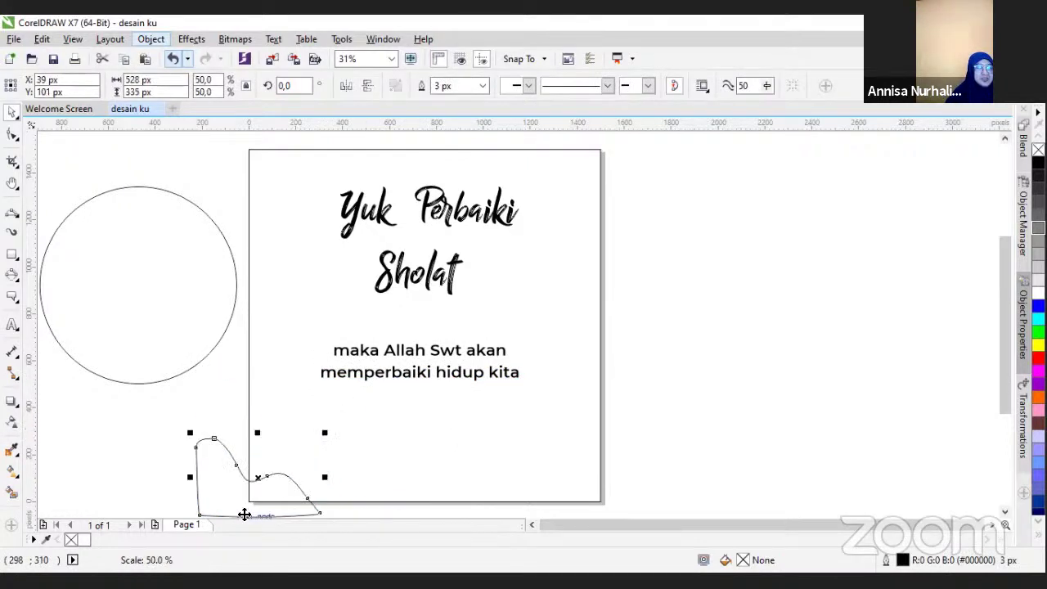
left_click_drag(266, 502, 308, 486)
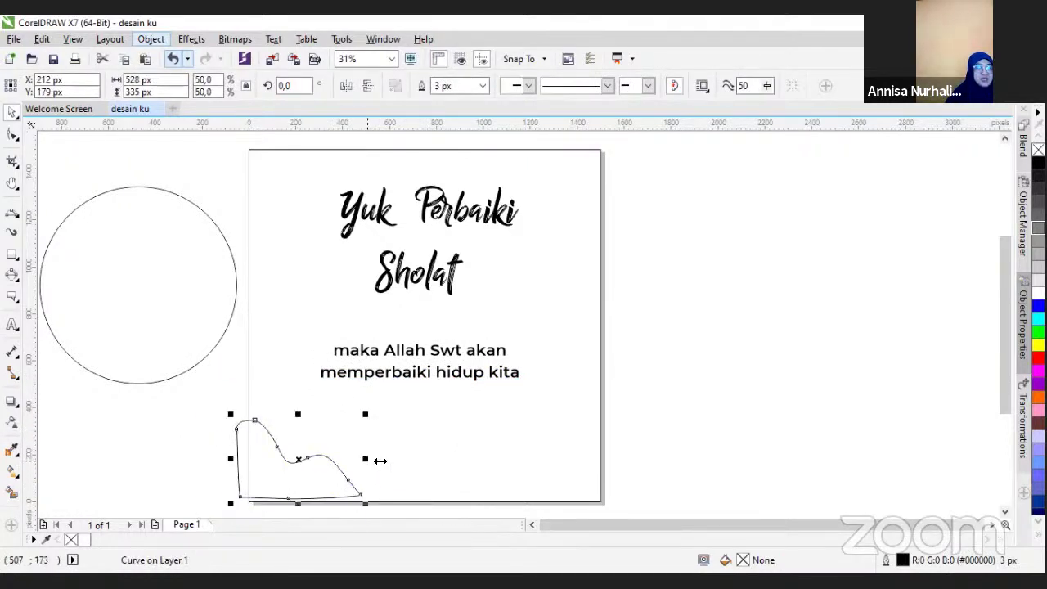
left_click_drag(372, 460, 394, 460)
left_click_drag(323, 487, 325, 499)
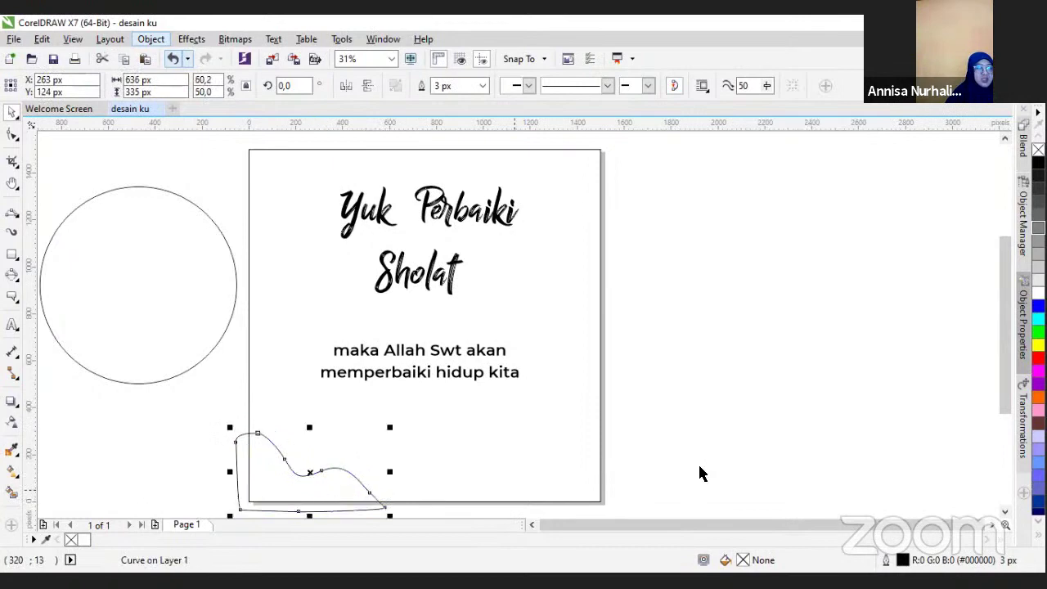
left_click(720, 446)
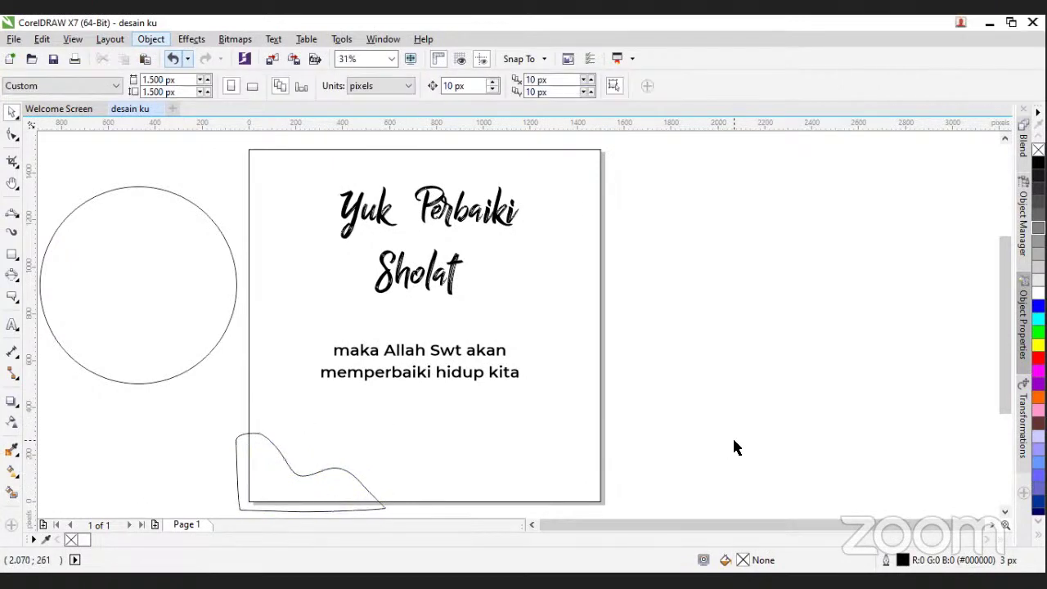
Try the circle over the heading, return it to the empty area left of the page, and shrink it proportionally
left_click(191, 263)
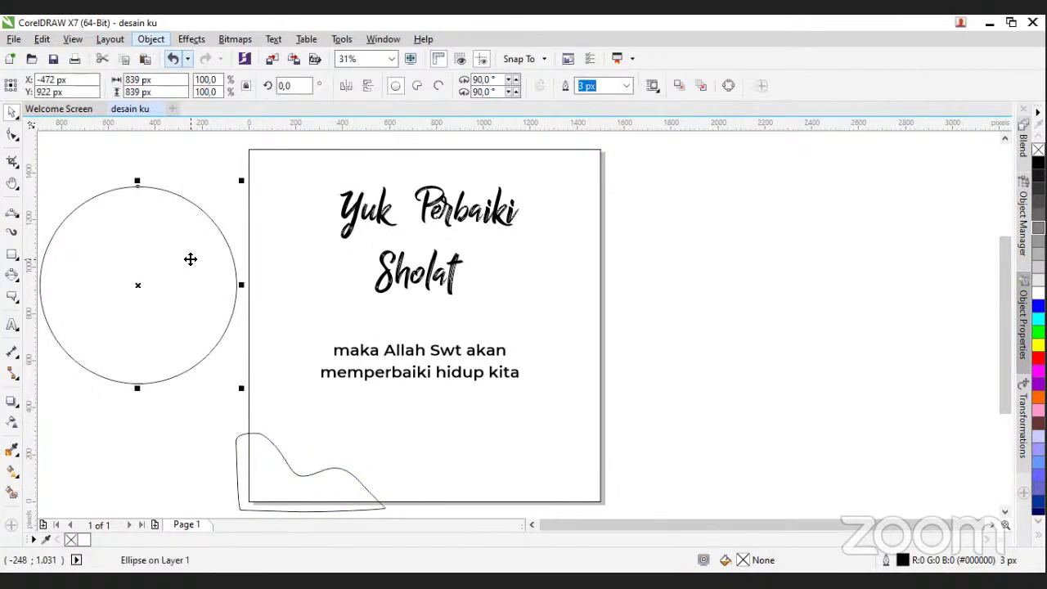
left_click_drag(471, 263, 479, 243)
left_click_drag(419, 272, 54, 335)
key("ctrl+z")
left_click(120, 318)
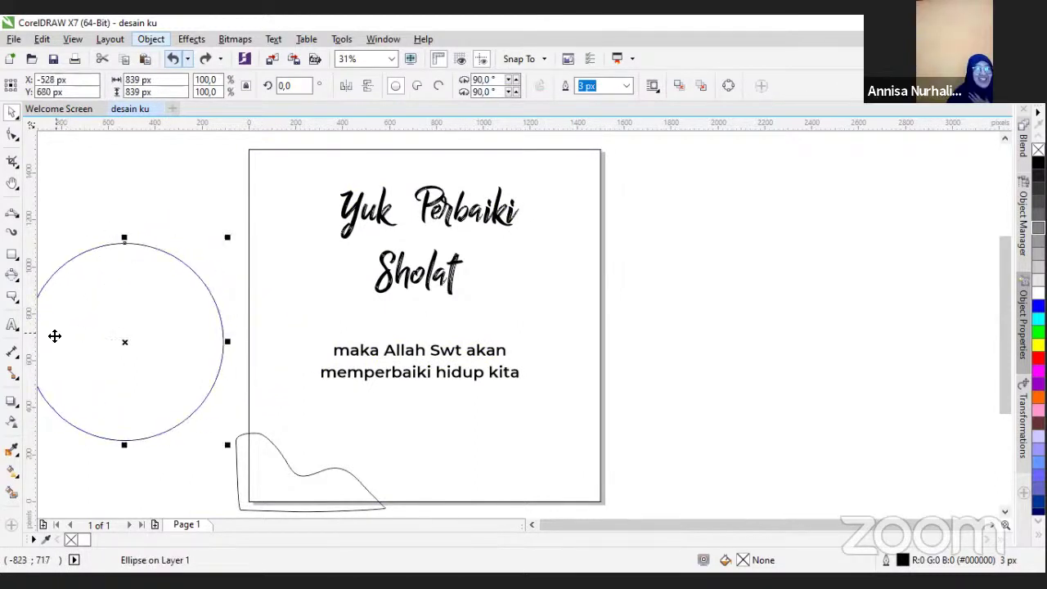
left_click_drag(228, 446, 168, 386)
left_click(423, 273)
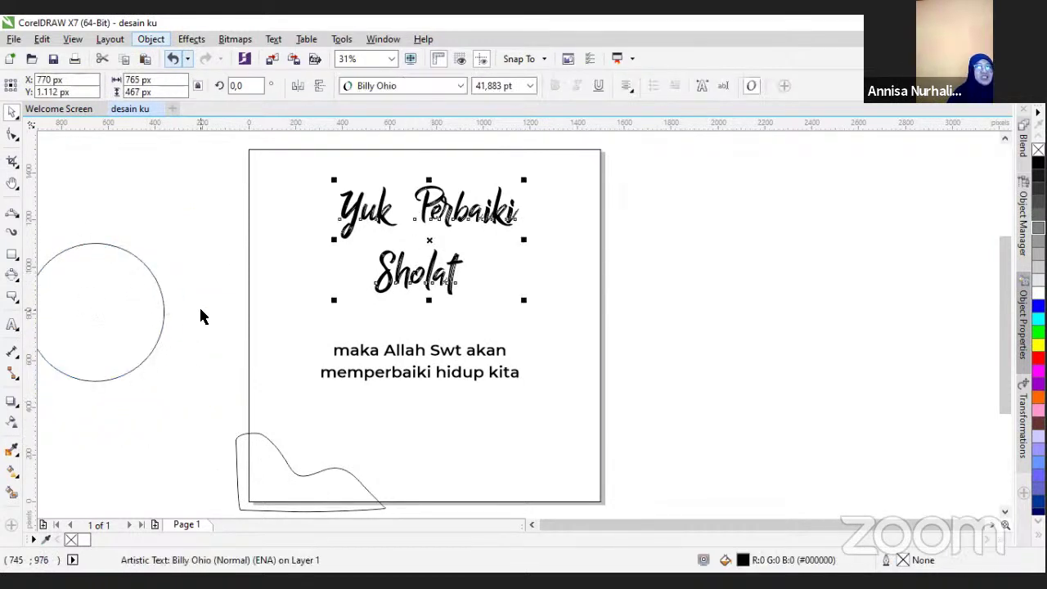
Fill the page-sized background rectangle with the uniform blue #5383D6
left_click(265, 310)
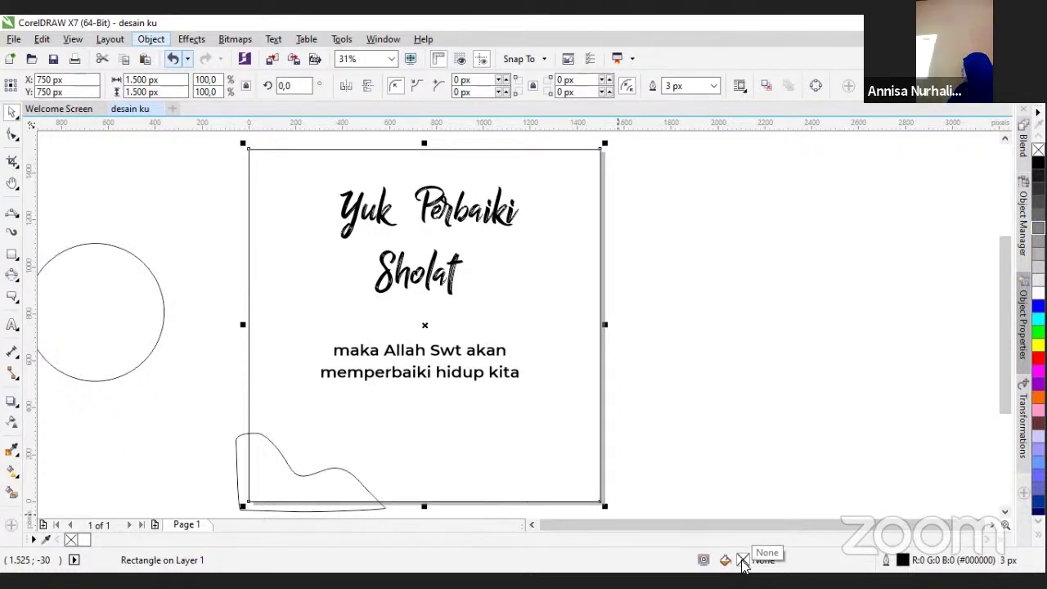
double_click(743, 561)
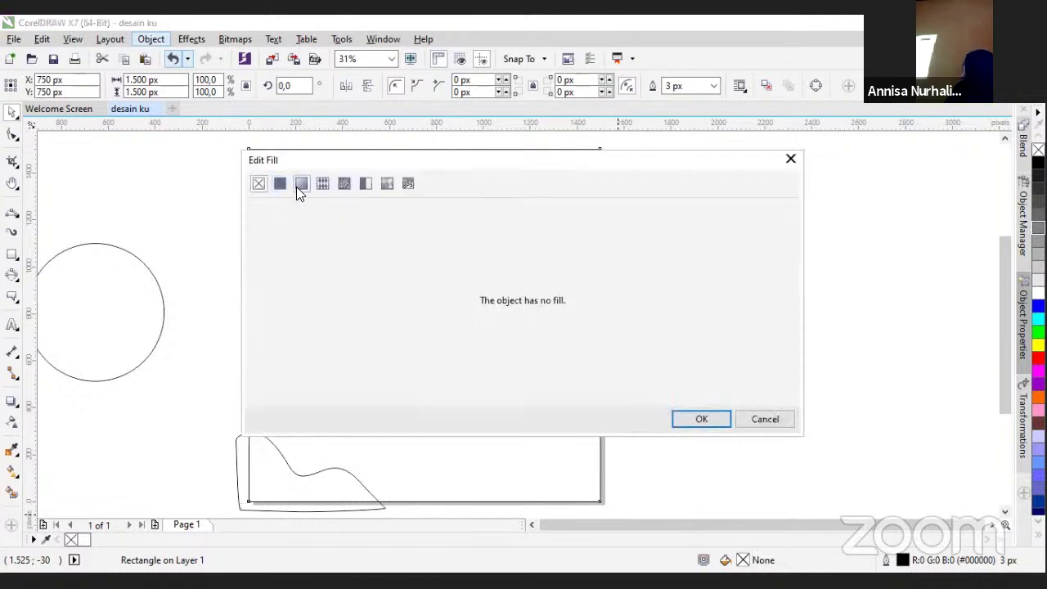
left_click(298, 185)
left_click(282, 184)
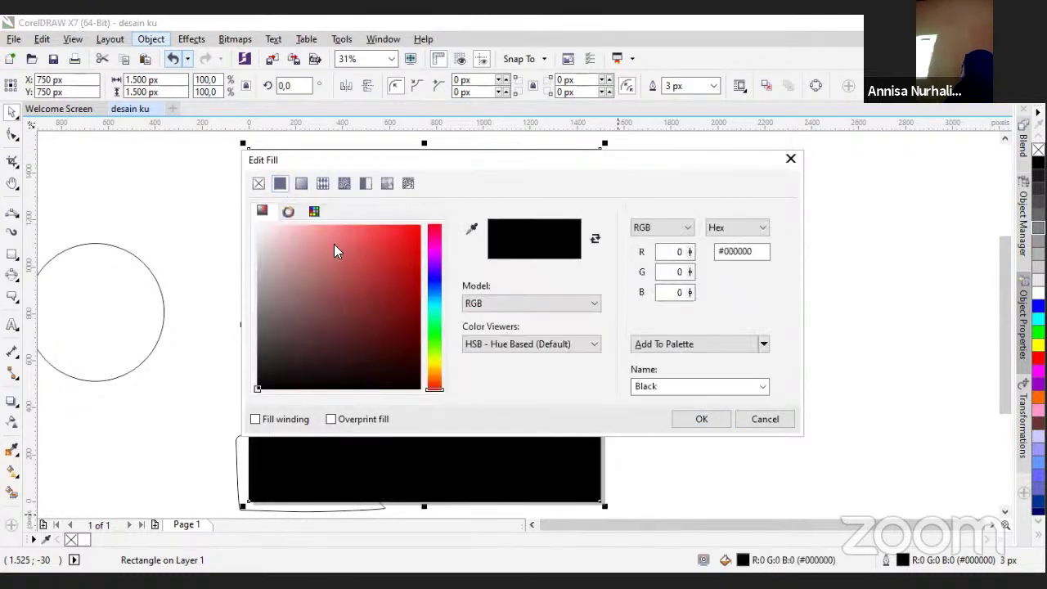
mouse_move(437, 342)
left_mouse_down()
mouse_move(436, 243)
mouse_move(433, 289)
left_mouse_up()
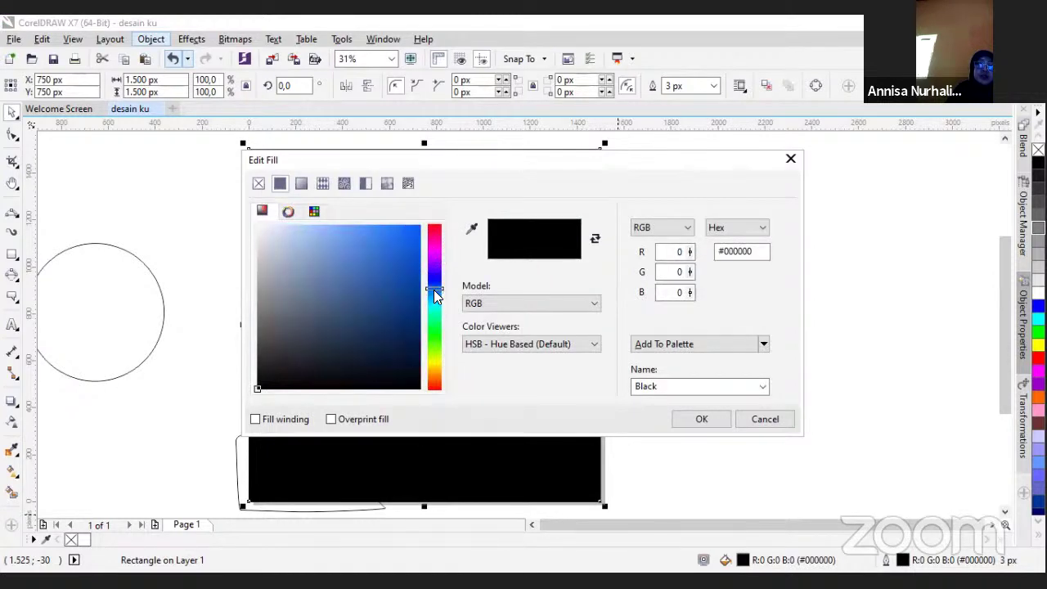
mouse_move(392, 245)
left_mouse_down()
mouse_move(319, 212)
mouse_move(287, 262)
mouse_move(357, 283)
mouse_move(367, 251)
mouse_move(376, 265)
mouse_move(358, 251)
left_mouse_up()
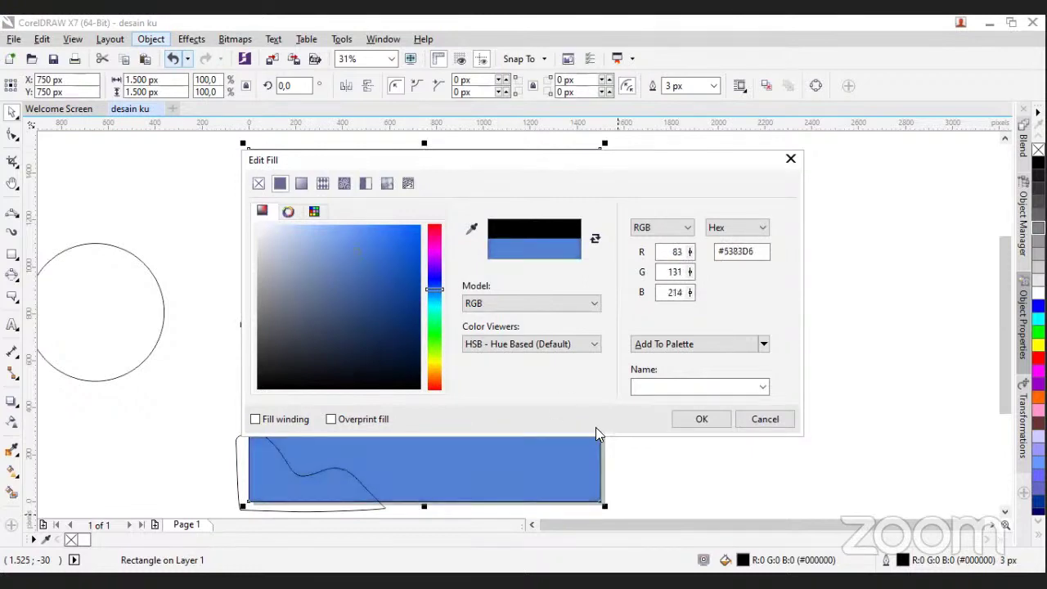
left_click(685, 426)
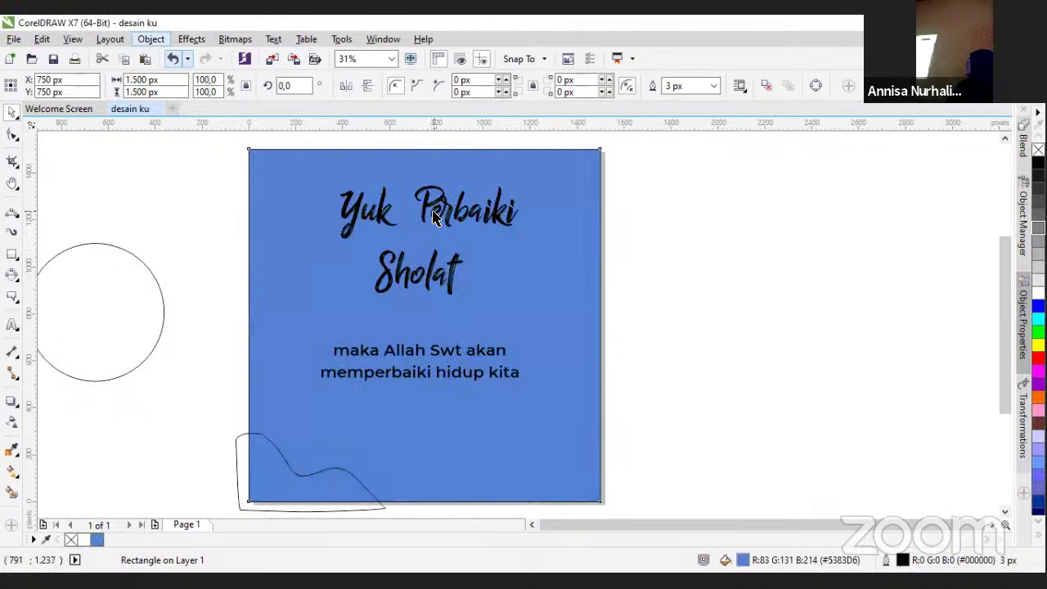
Color the heading white, try yellow and undo it, and enlarge the heading proportionally to about 873 by 533 px
left_click(435, 217)
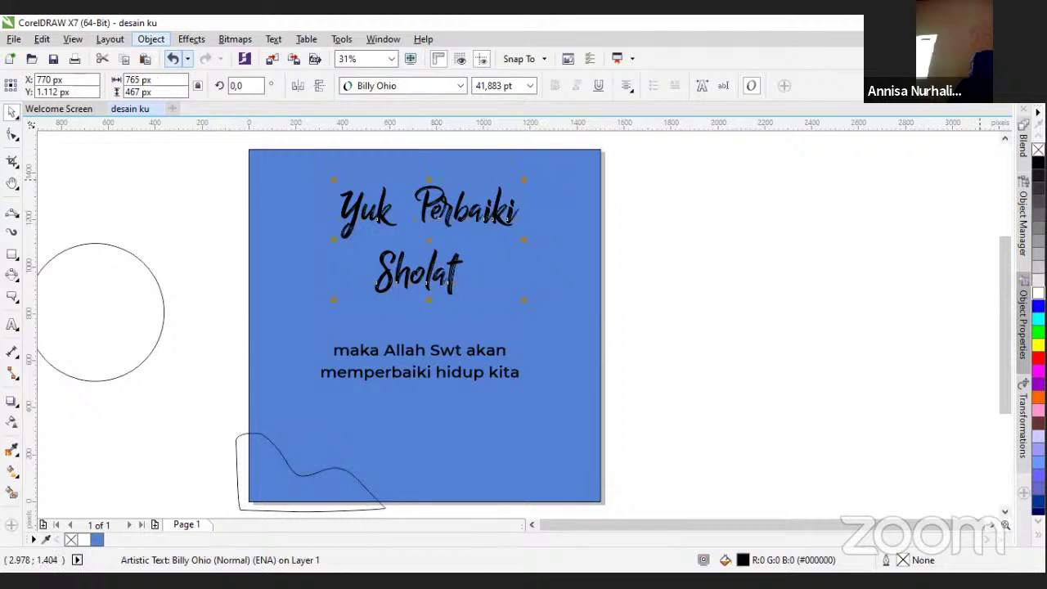
left_click(1038, 293)
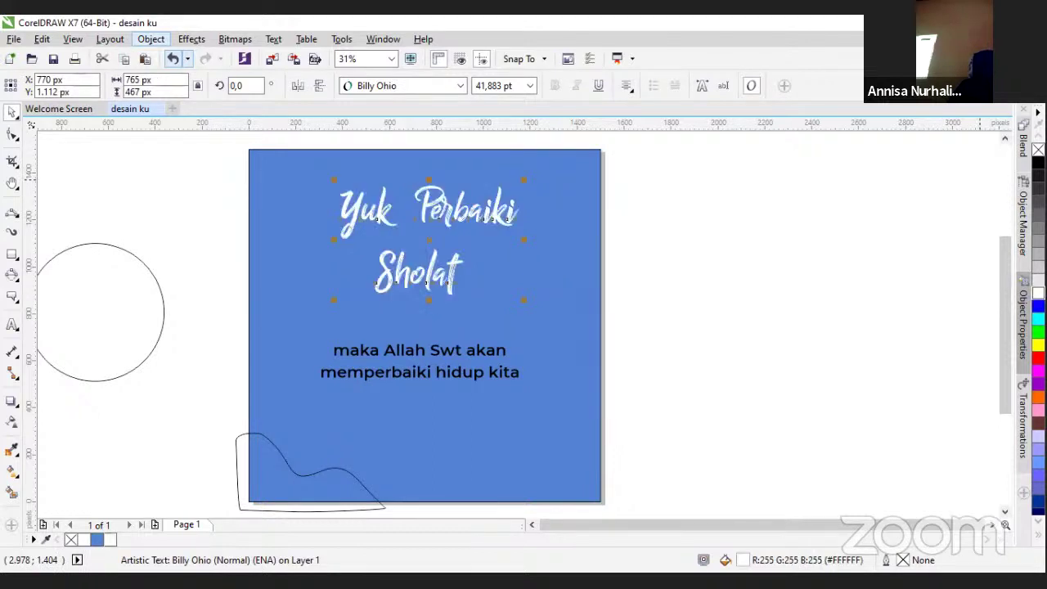
left_click(1038, 344)
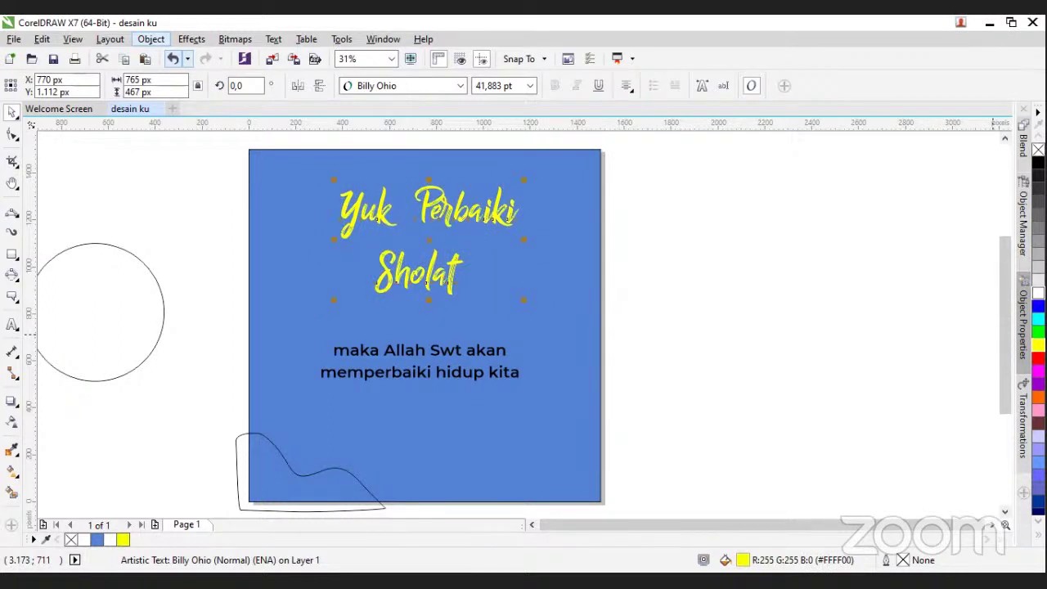
key("ctrl+z")
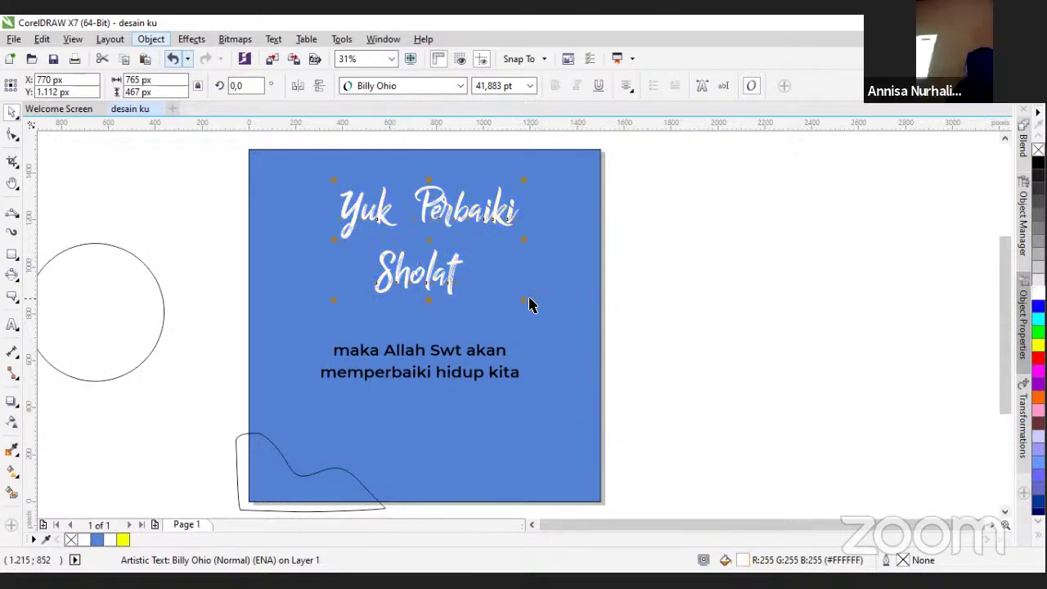
left_click_drag(524, 302, 547, 322)
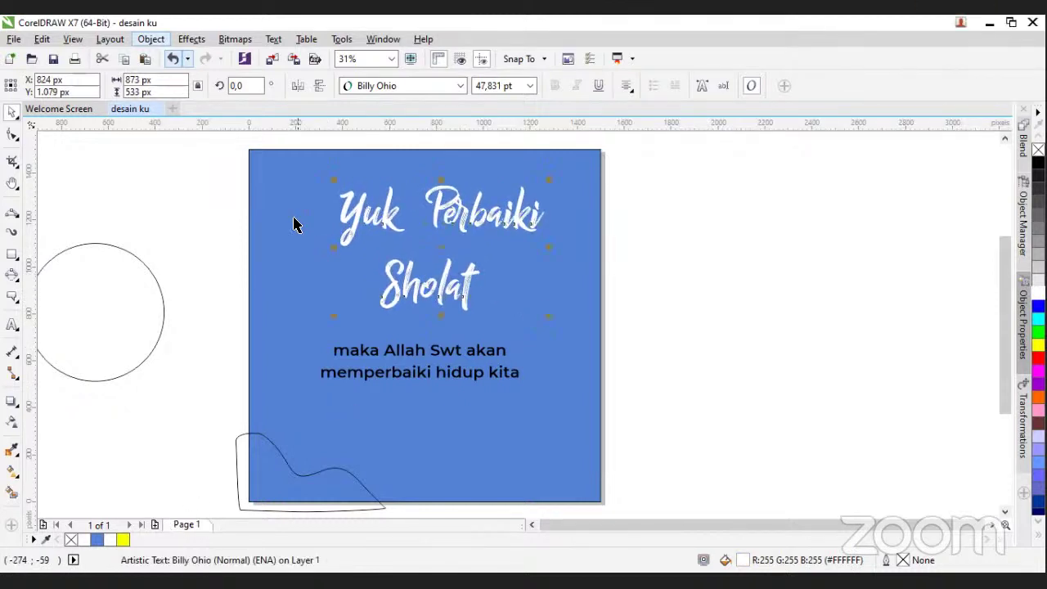
Try the blue #5383D6 fill and a black contour on the "Yuk Perbaiki Sholat" heading, and undo them
left_click(93, 539)
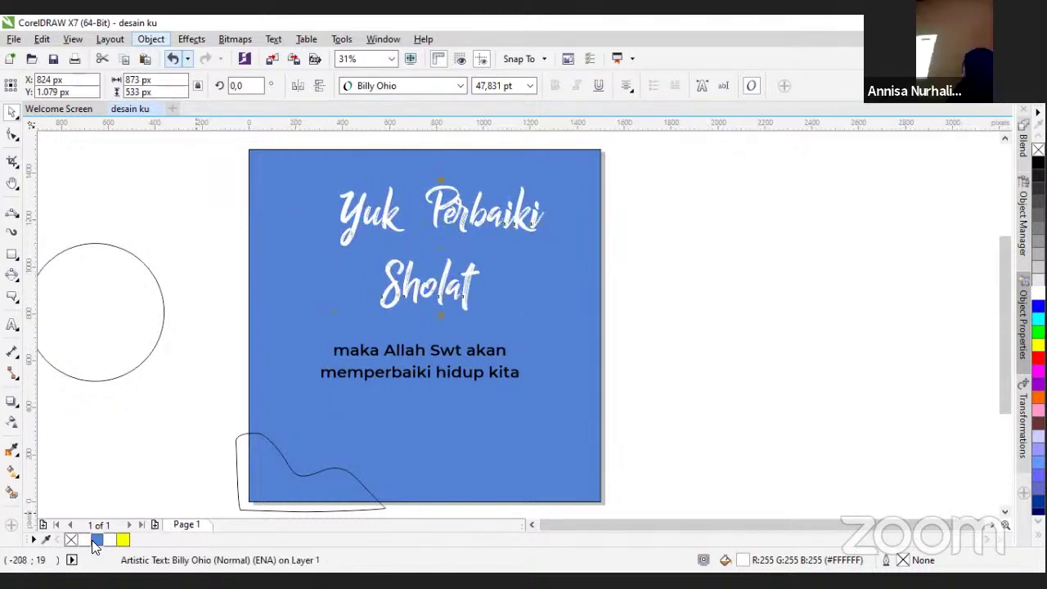
left_click(18, 411)
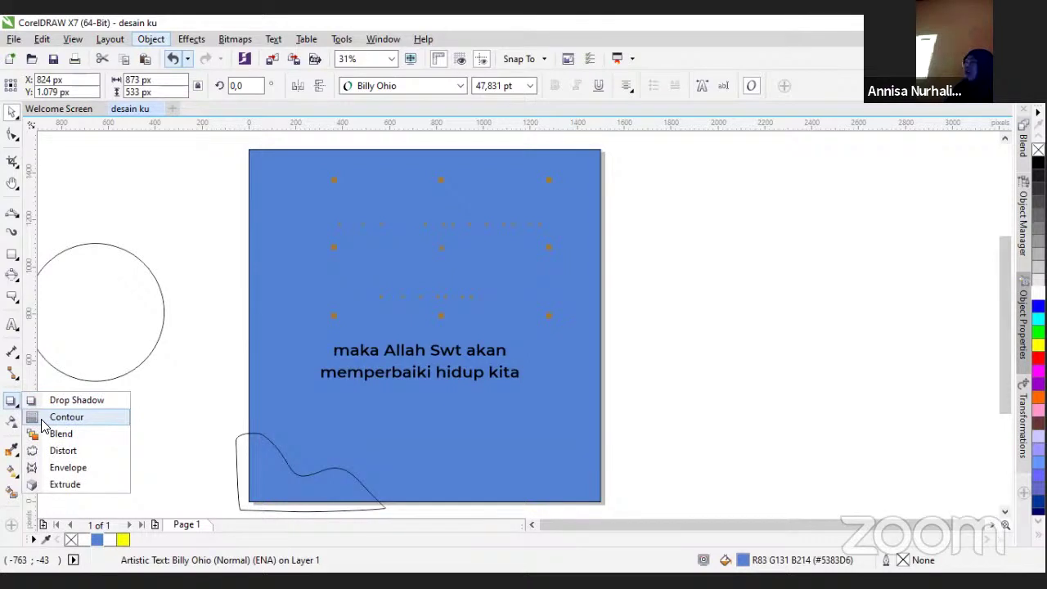
left_click(44, 419)
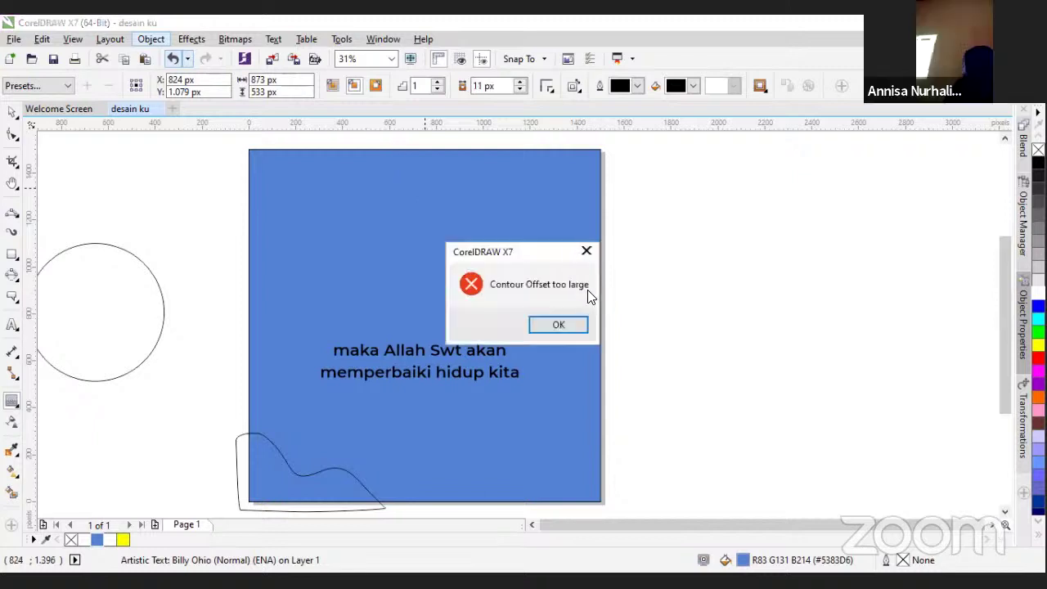
left_click(560, 325)
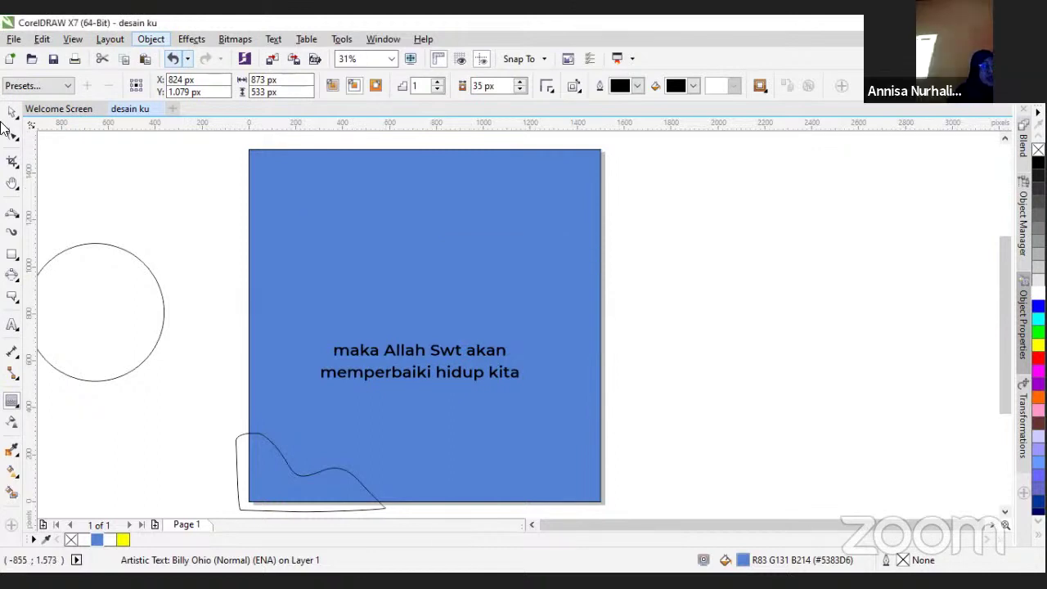
key("ctrl+z")
scroll(342, 200, "up", 3)
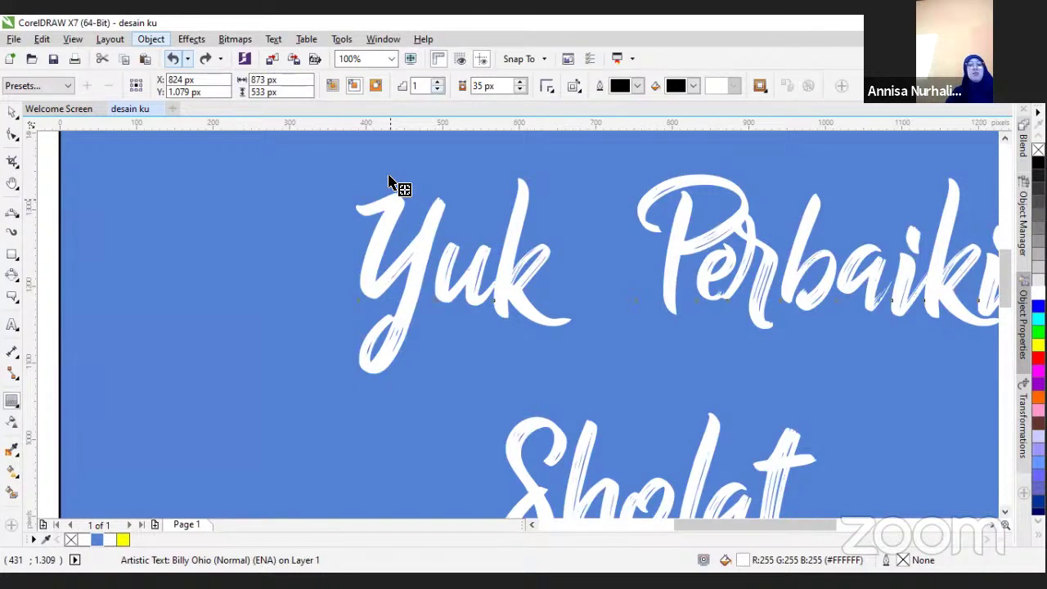
key("ctrl+z")
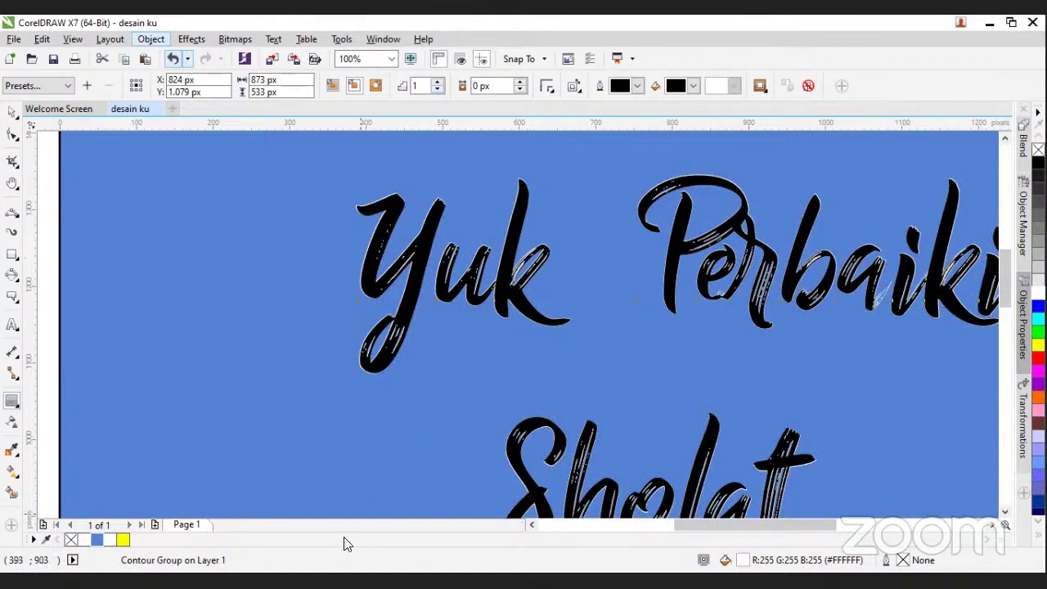
key("ctrl+z")
scroll(700, 229, "down", 1)
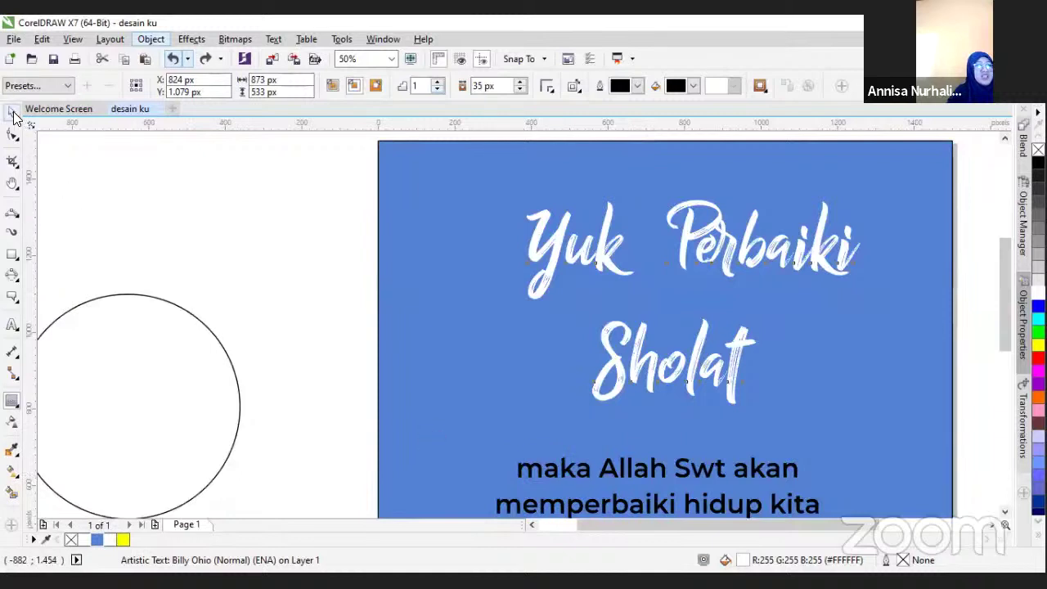
Apply a one-step outside contour of 5 px to the subtitle and color the contour white
left_click(694, 458)
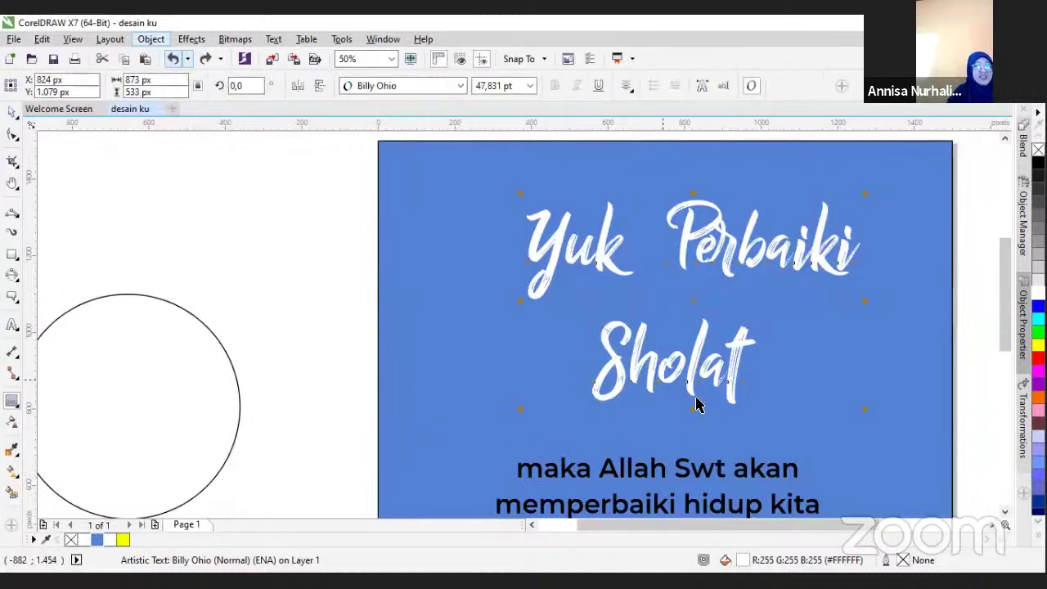
left_click(625, 378)
left_click(602, 471)
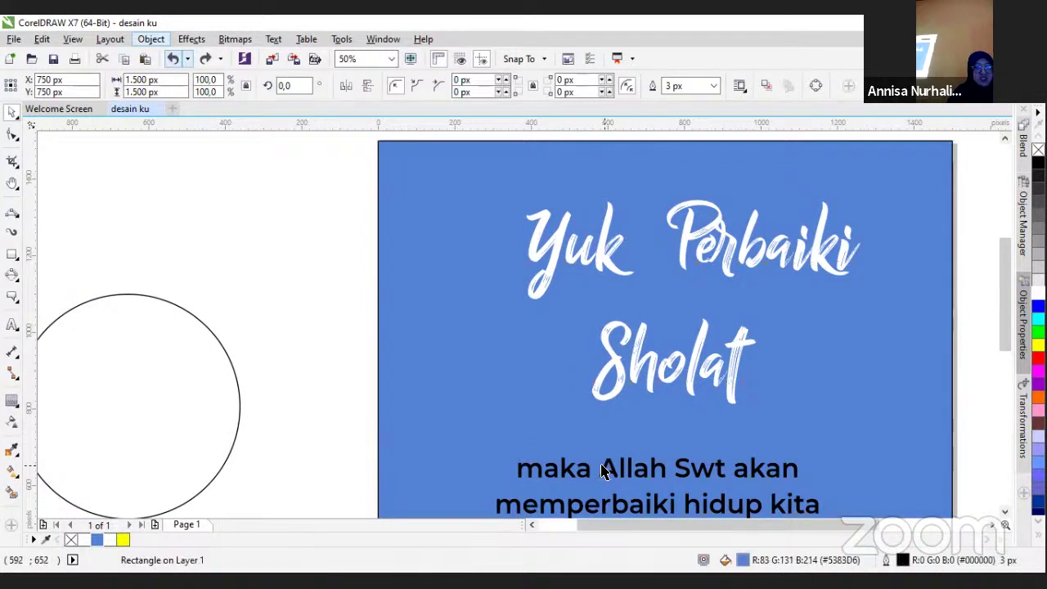
left_click(602, 471)
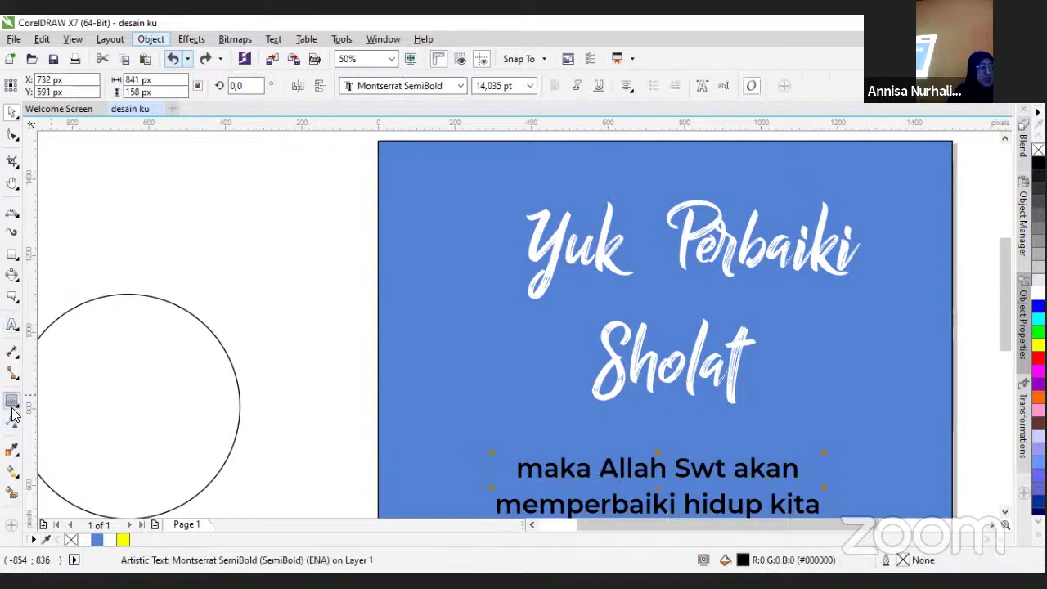
left_click(12, 404)
scroll(532, 470, "up", 2)
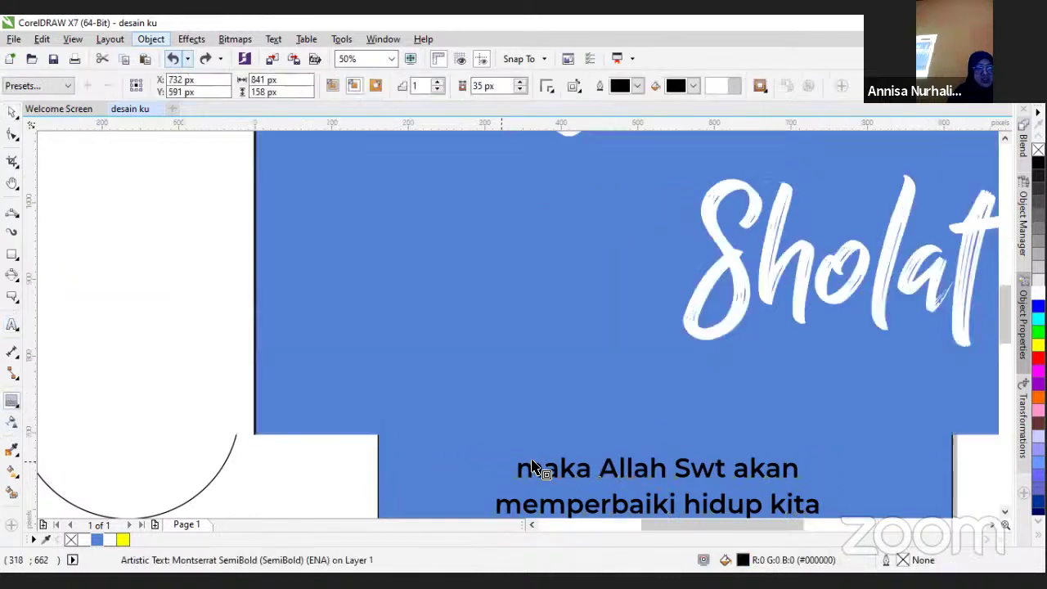
left_click(555, 458)
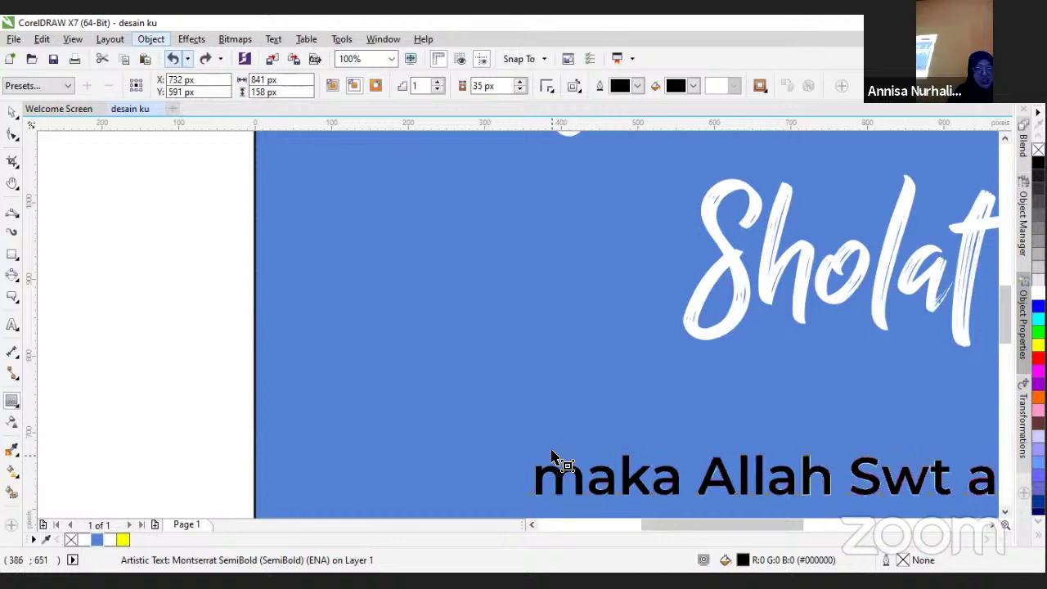
left_click_drag(554, 459, 556, 463)
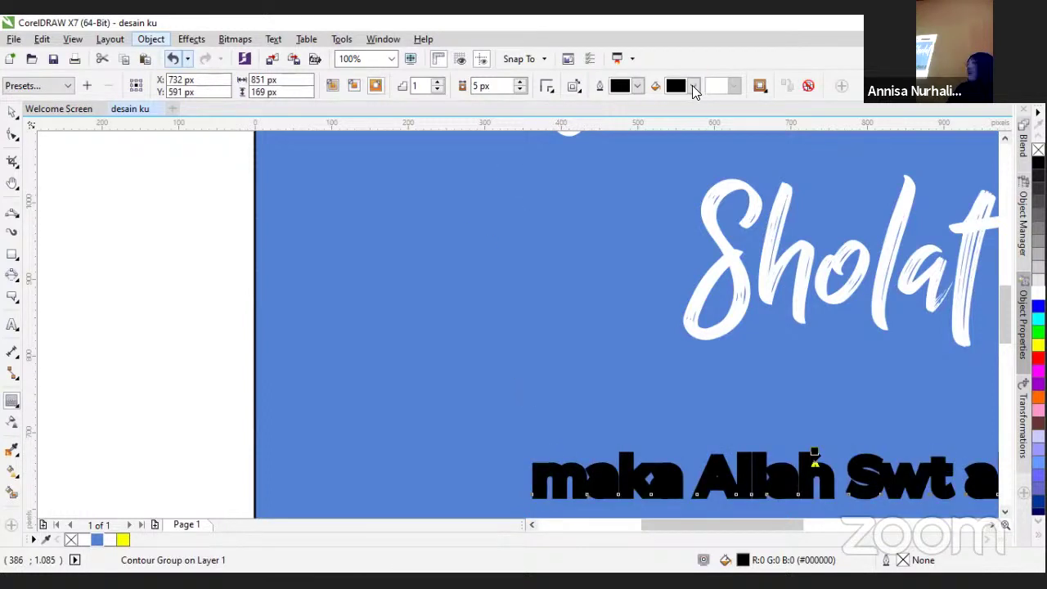
left_click(693, 87)
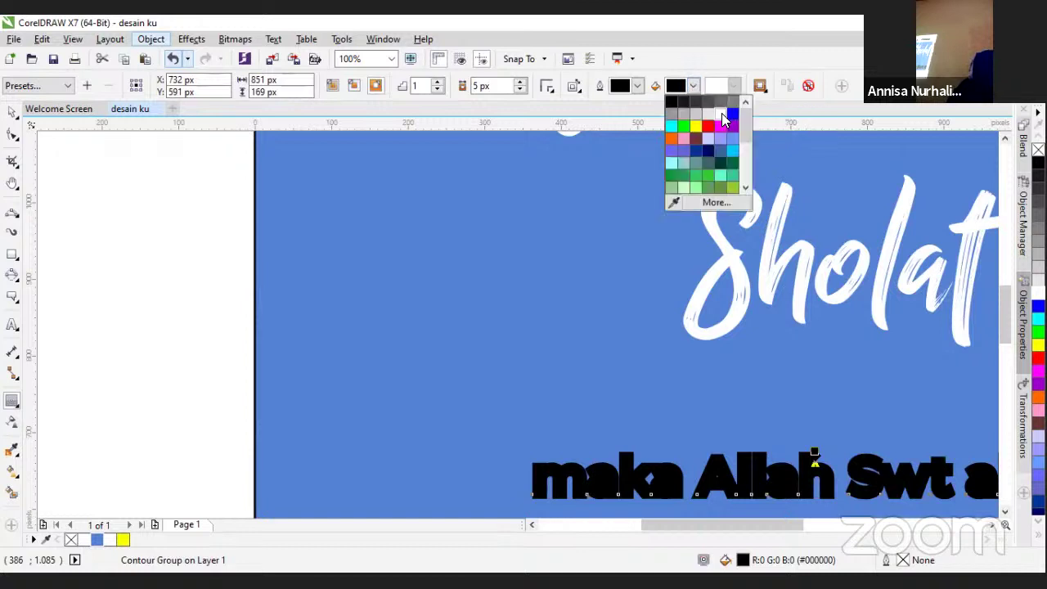
left_click(719, 116)
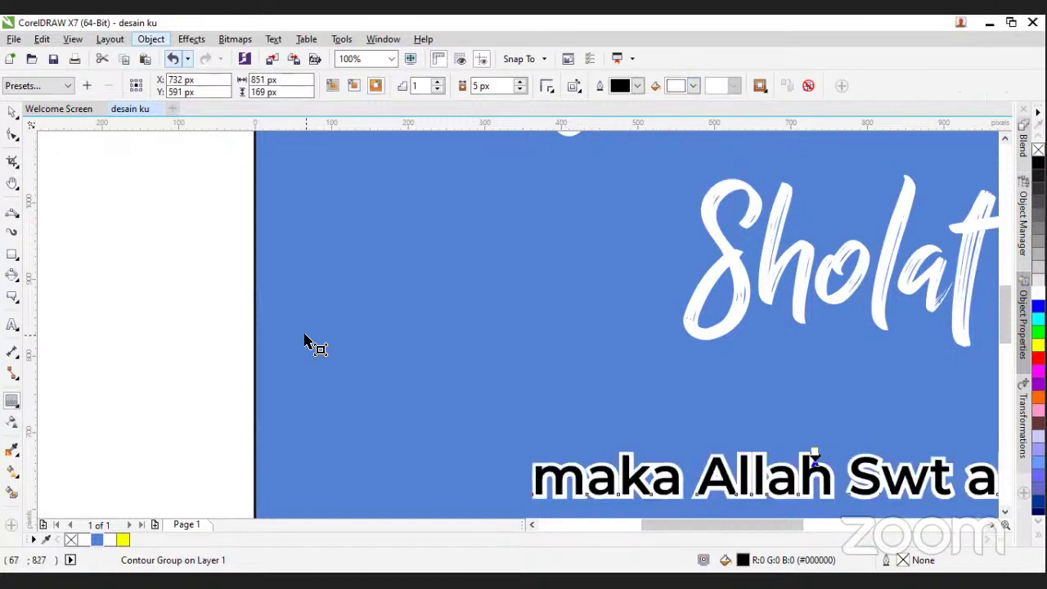
key("F4")
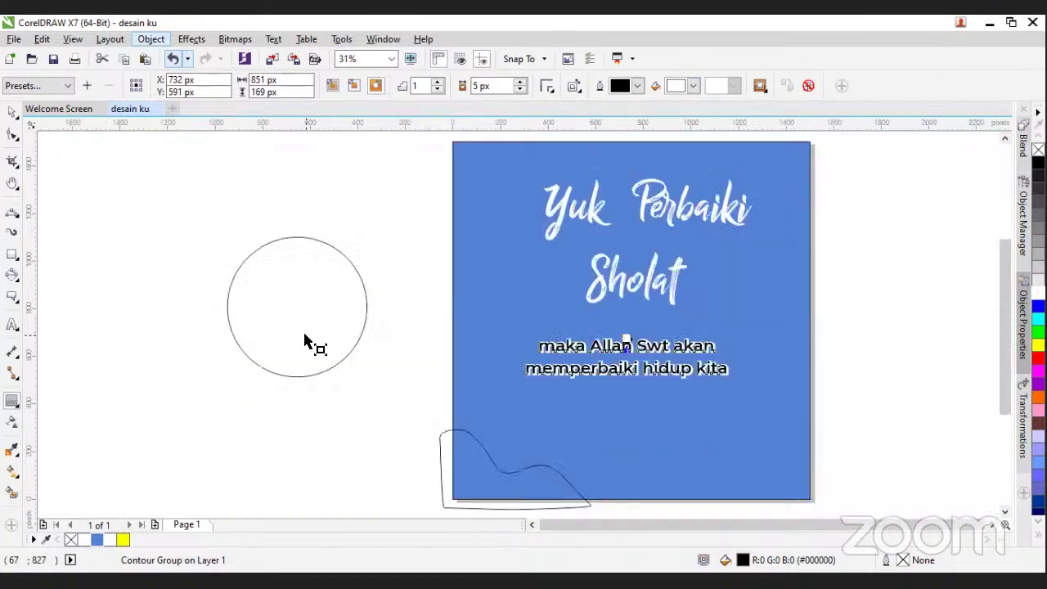
Enlarge the contoured subtitle proportionally to about 1,068 by 211 px, and shift the heading and subtitle slightly toward the page's left side
left_click(12, 114)
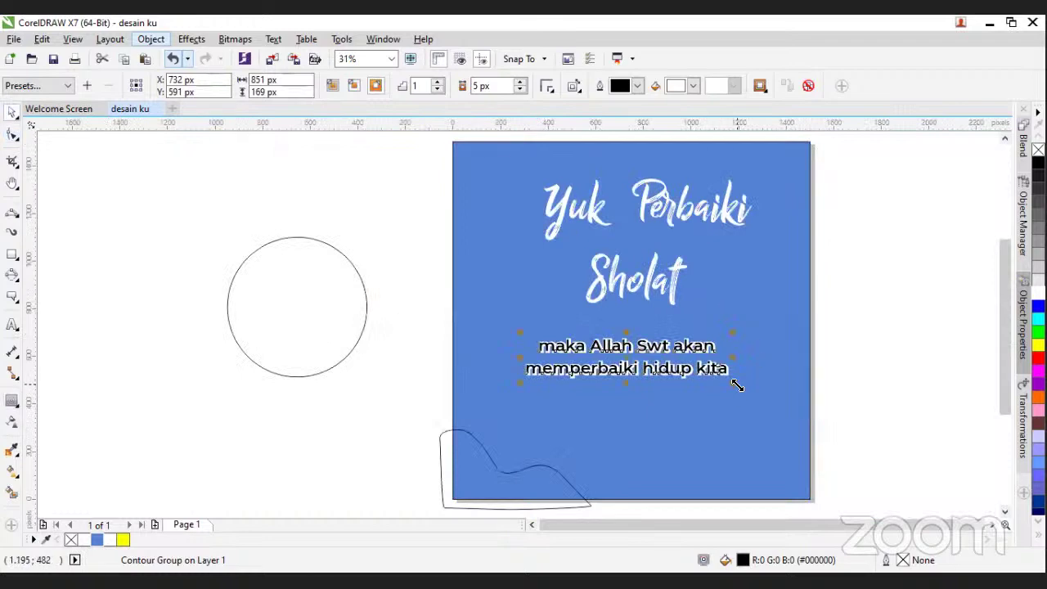
left_click_drag(762, 391, 785, 393)
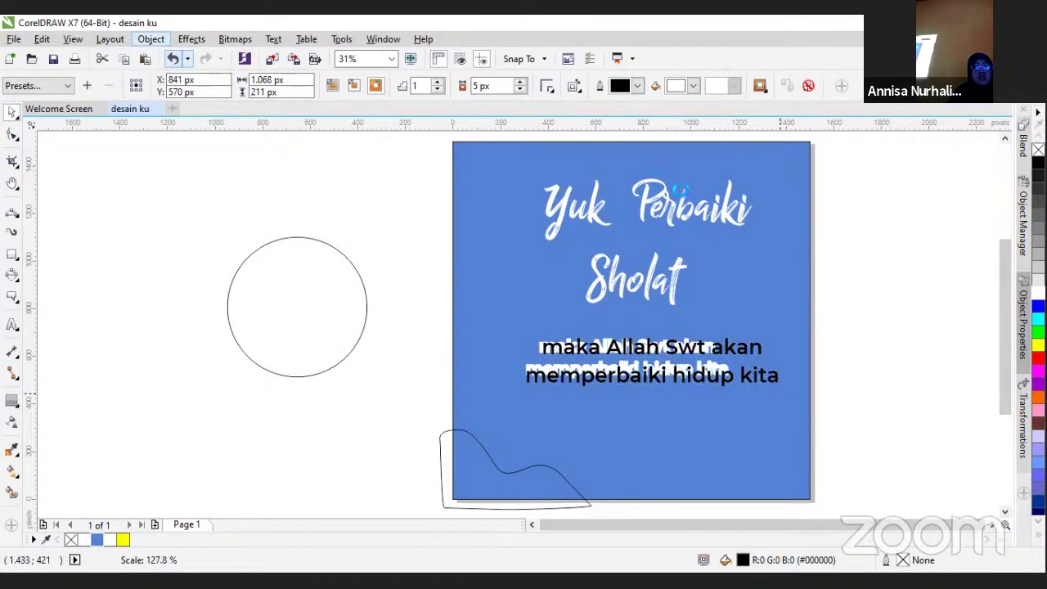
left_click(685, 217)
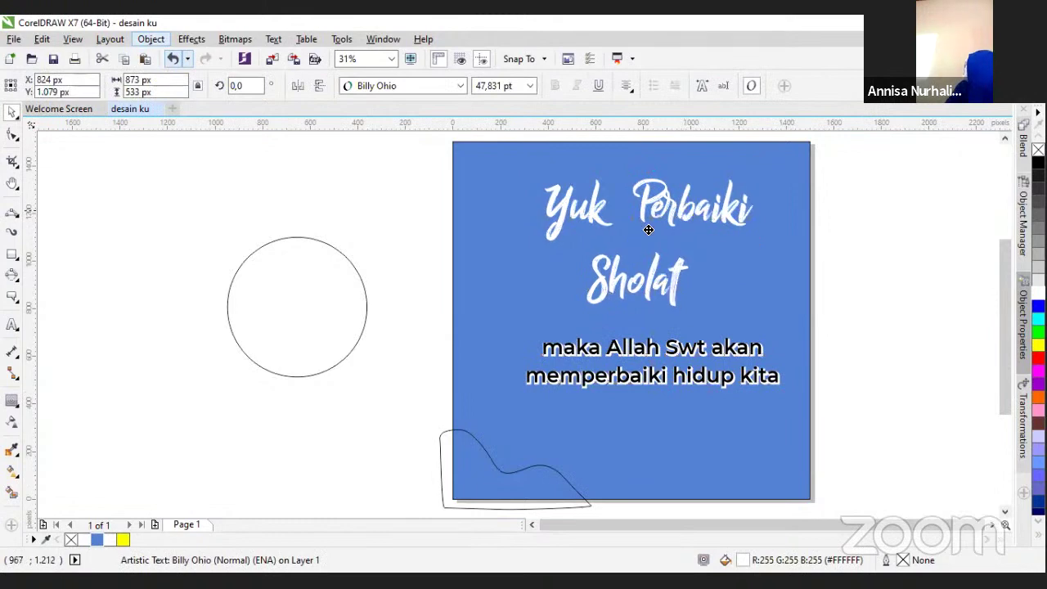
mouse_move(688, 201)
left_mouse_down()
mouse_move(664, 219)
mouse_move(674, 207)
left_mouse_up()
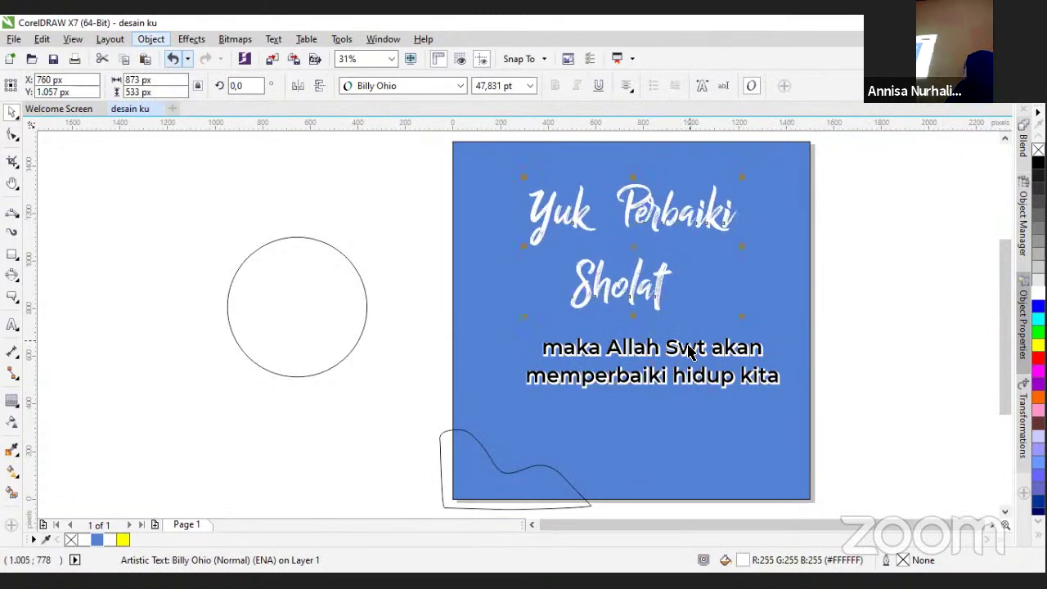
left_click(689, 350)
mouse_move(689, 350)
left_mouse_down()
mouse_move(689, 360)
mouse_move(677, 343)
left_mouse_up()
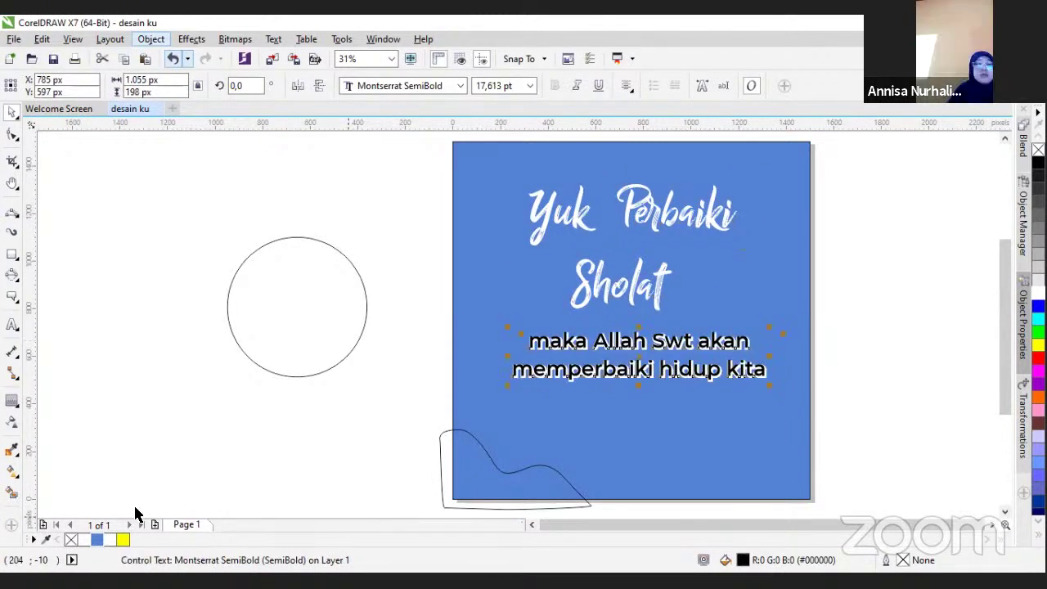
Try the blue #5383D6 as the fill of the contoured subtitle text
left_click(97, 539)
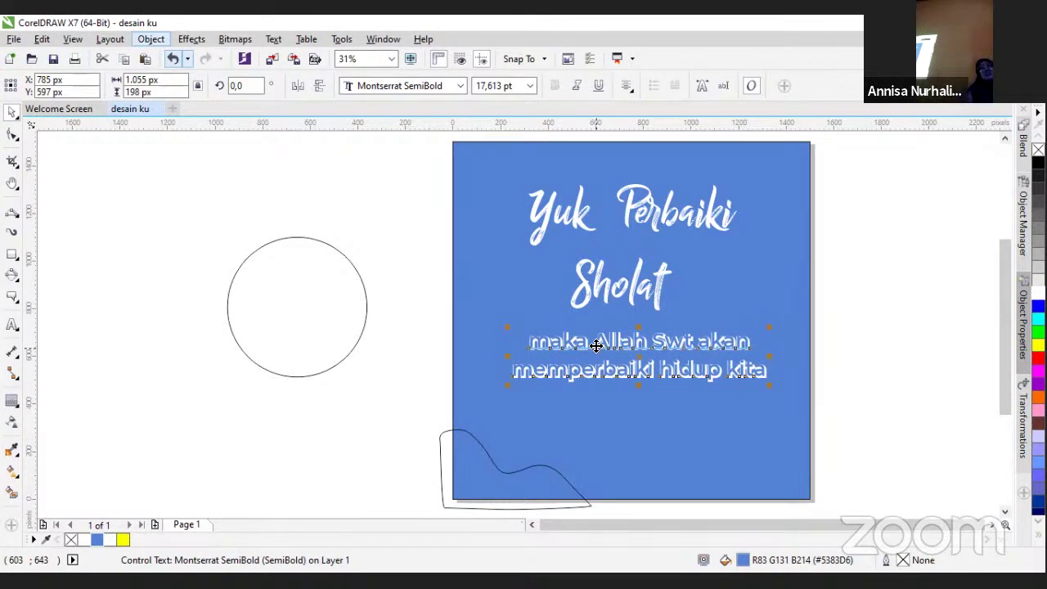
left_click(419, 334)
left_click(564, 347)
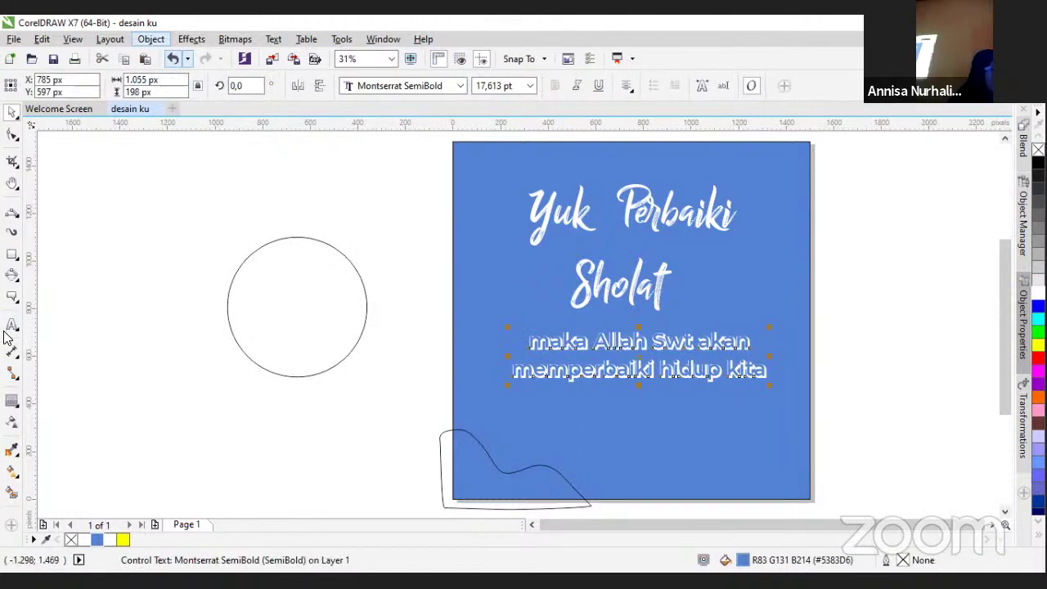
left_click(13, 402)
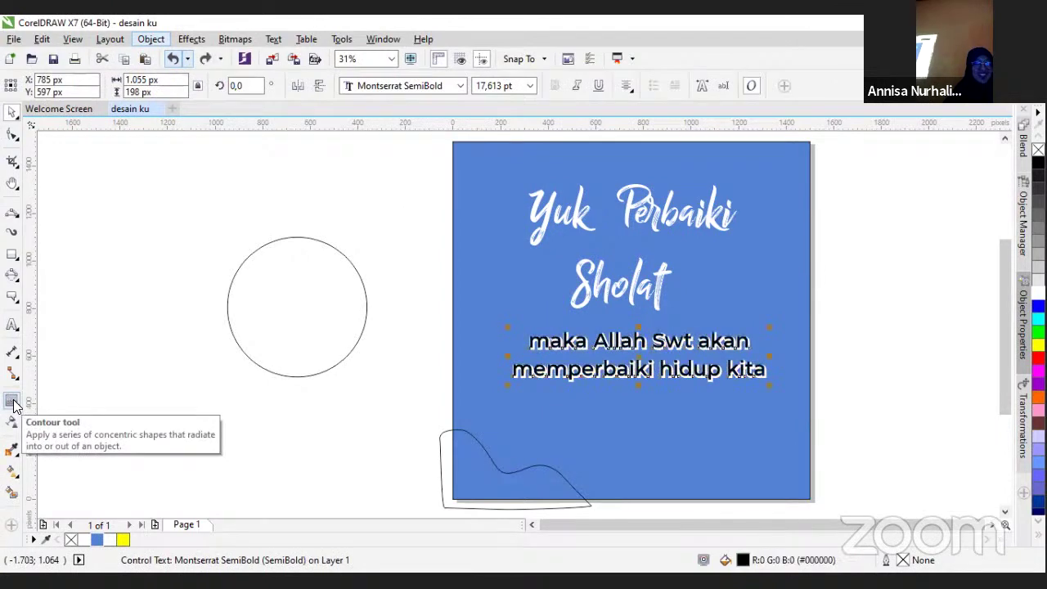
Undo the text moves, the subtitle's enlargement and its white contour
key("ctrl+z")
key("ctrl+z")
key("ctrl+z")
key("ctrl+z")
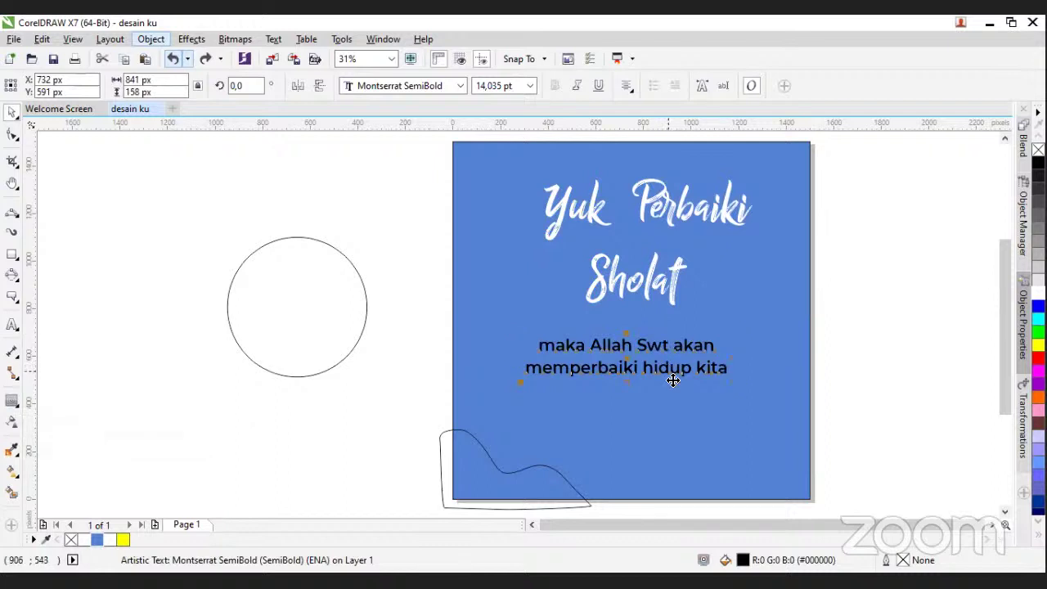
Move the subtitle lower on the page and shrink it proportionally to about 668 by 126 px
left_click_drag(673, 374, 684, 420)
left_click_drag(753, 439, 695, 438)
left_click(678, 414)
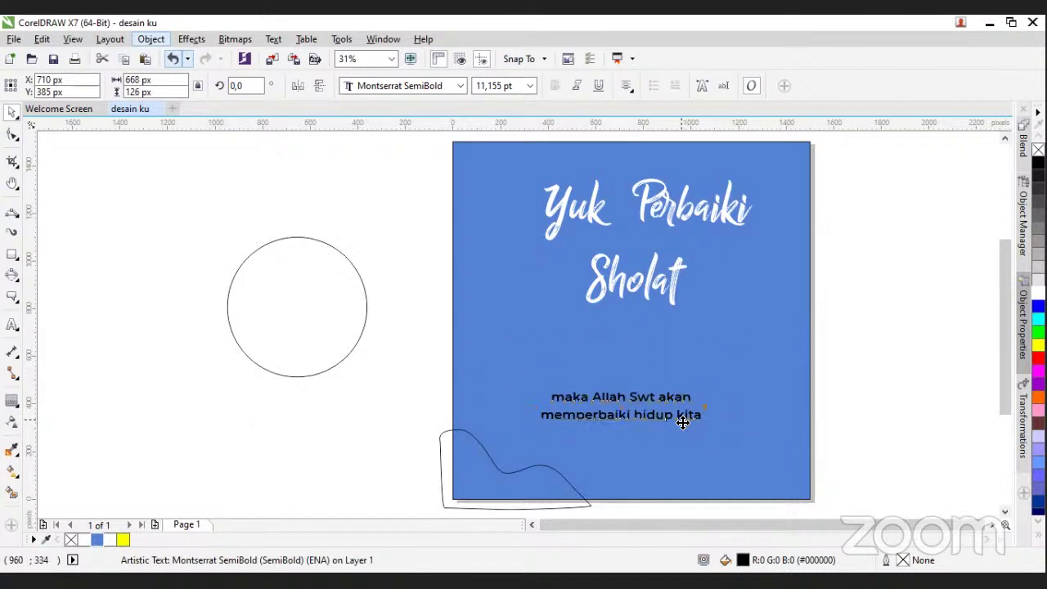
Set the subtitle's horizontal position to 750 px to center it on the page
left_click(49, 79)
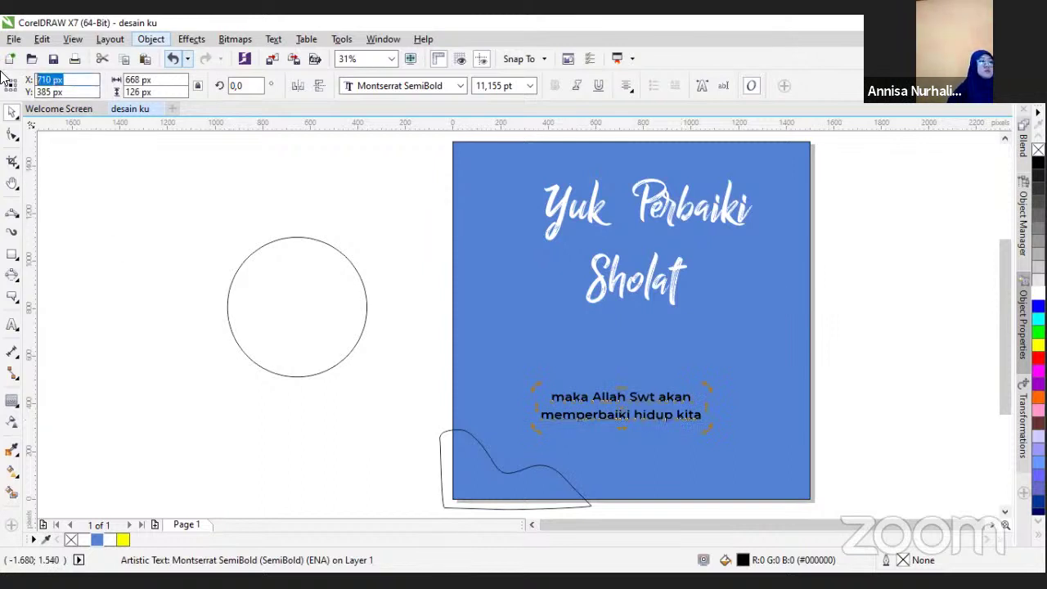
type("75")
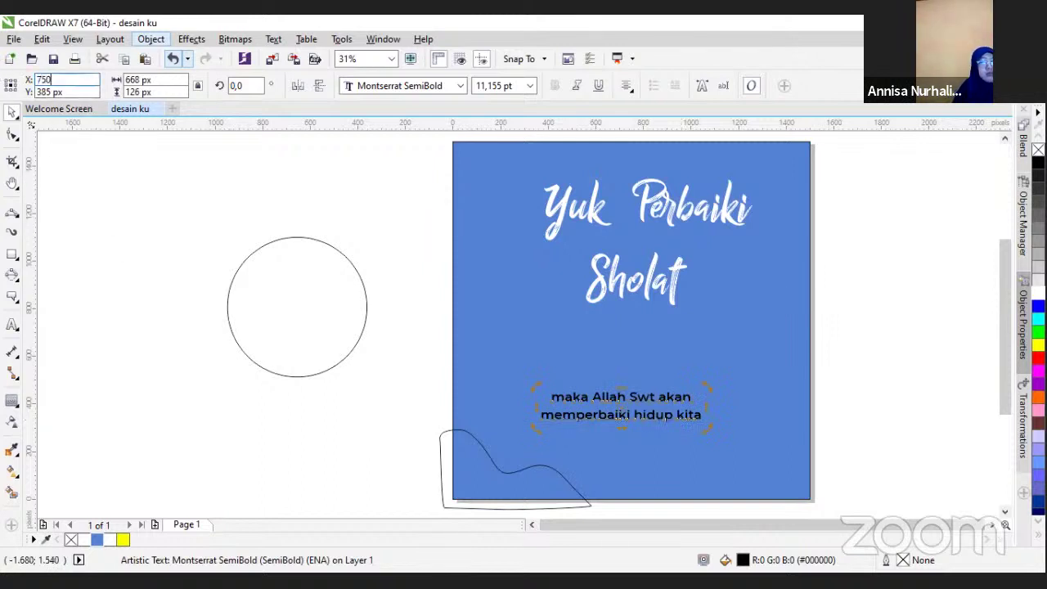
type("0")
key("Return")
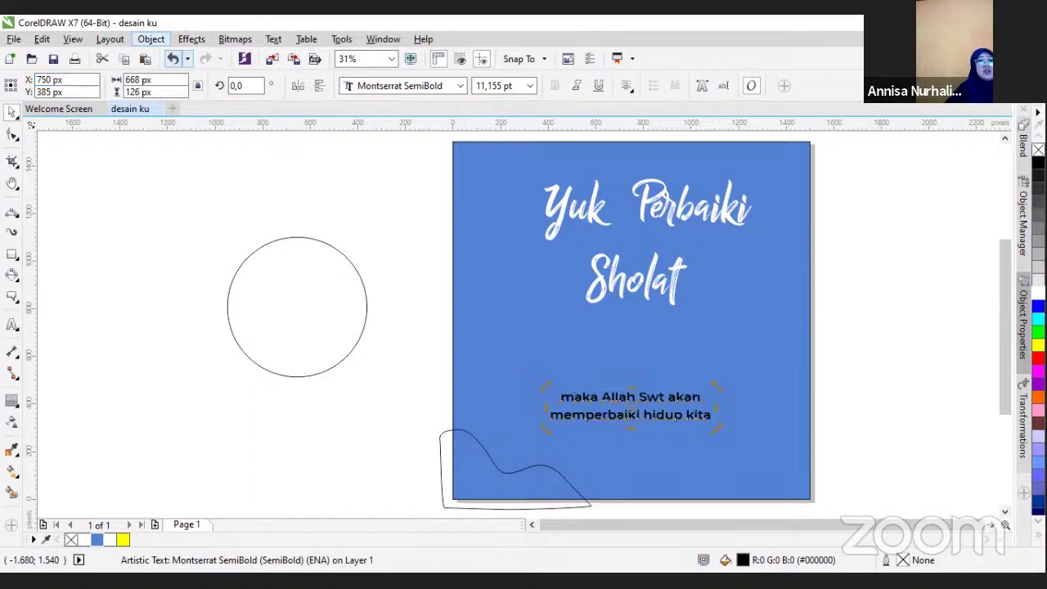
Insert a line break before "Perbaiki" so the heading is split into three lines
double_click(647, 207)
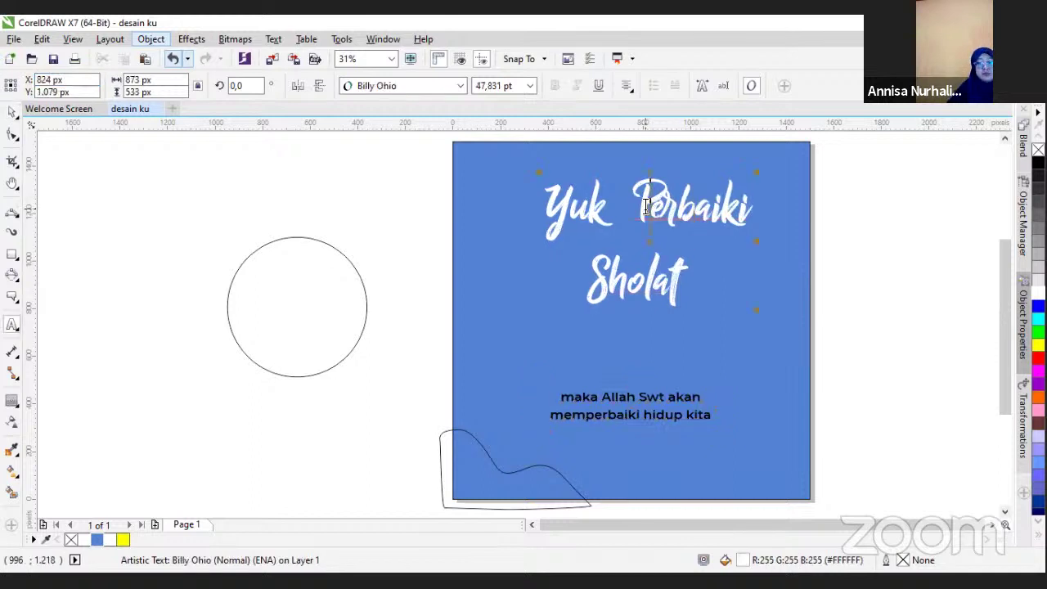
key("Return")
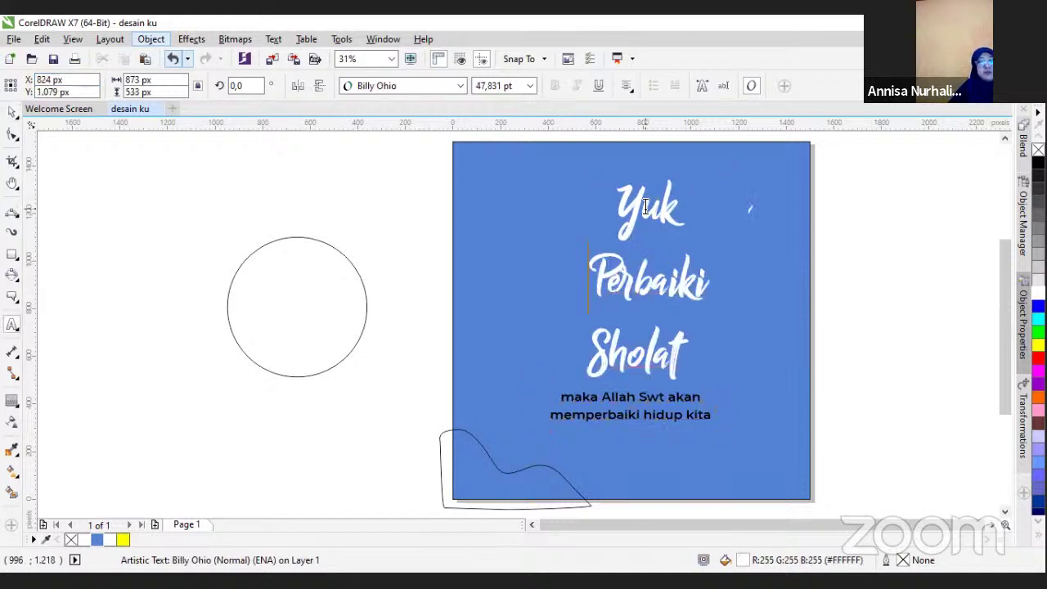
left_click(12, 113)
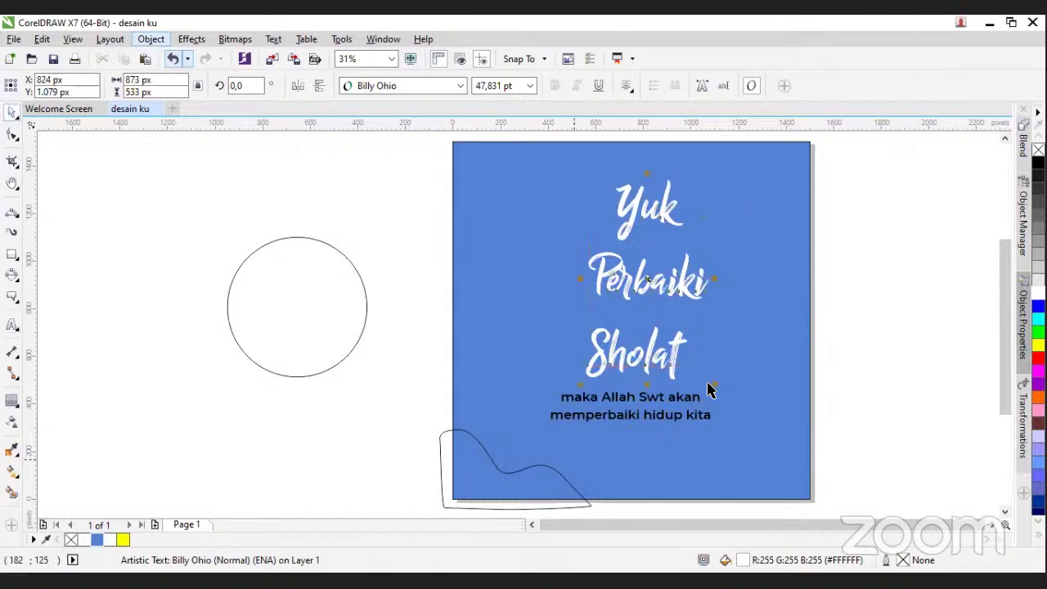
Move the subtitle further below the heading, to a vertical position of about 325 px
left_click(692, 415)
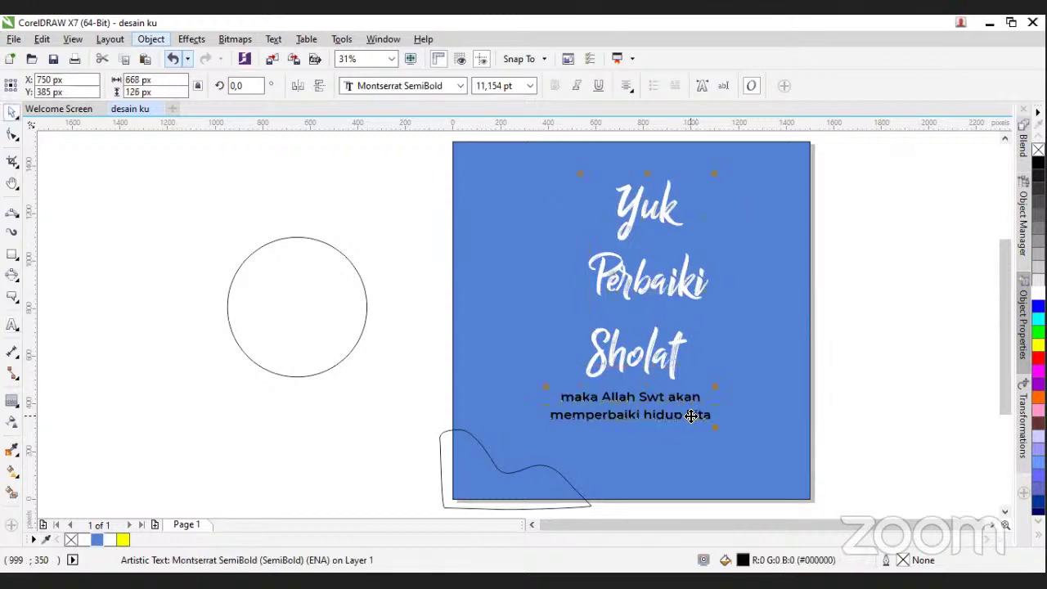
left_click_drag(691, 414, 690, 420)
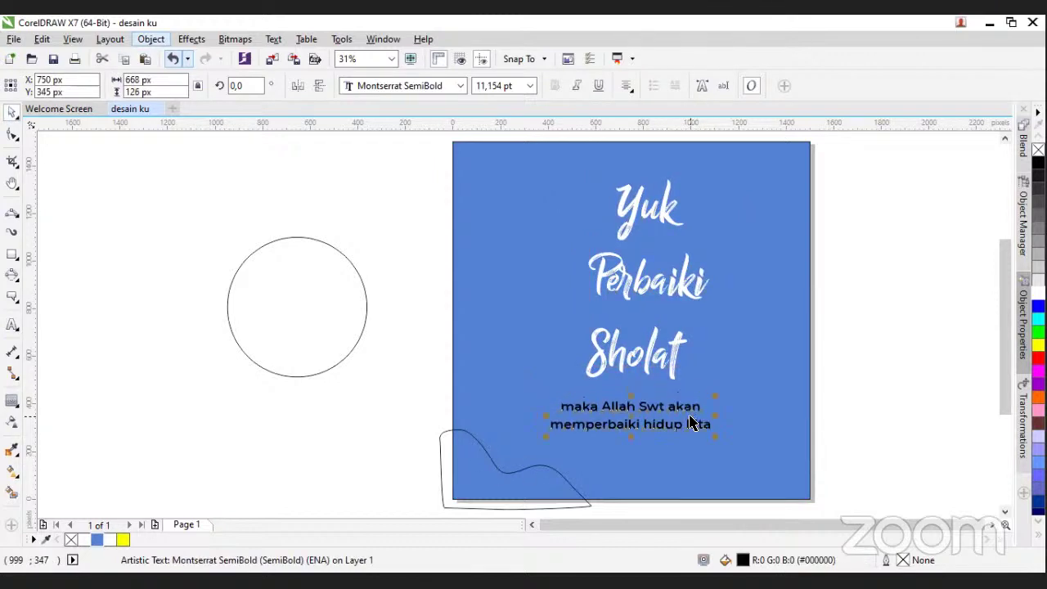
key("Down")
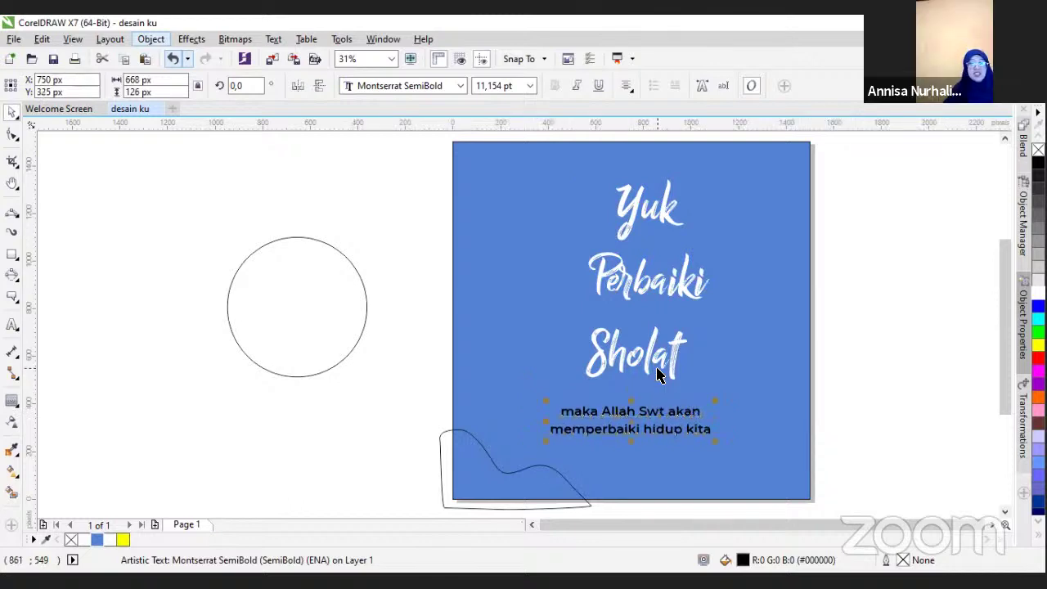
Set the heading's horizontal position to 750 px to center it on the page
left_click(635, 355)
left_click(635, 368)
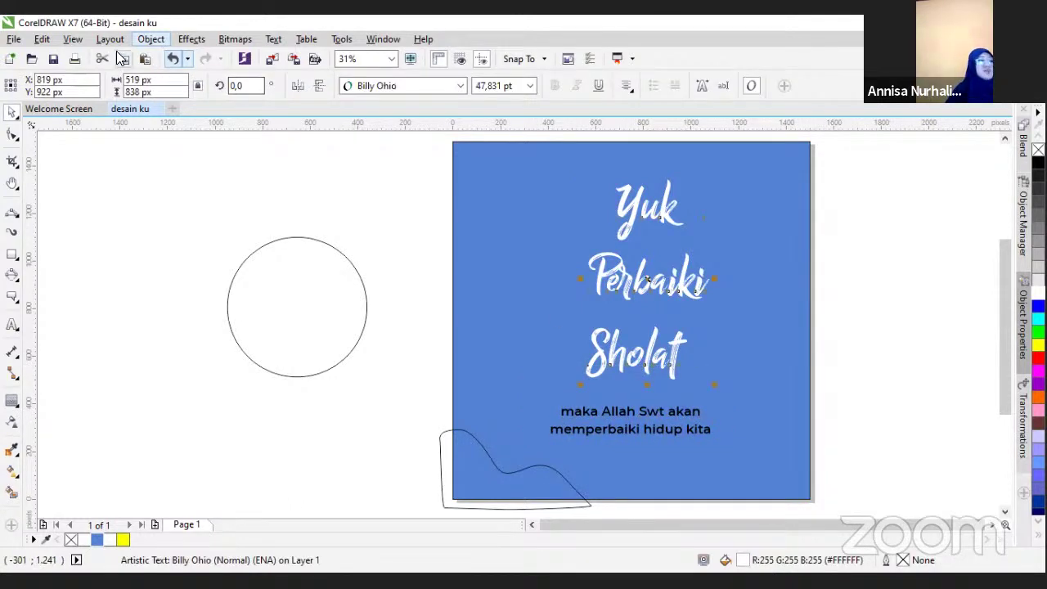
left_click(65, 80)
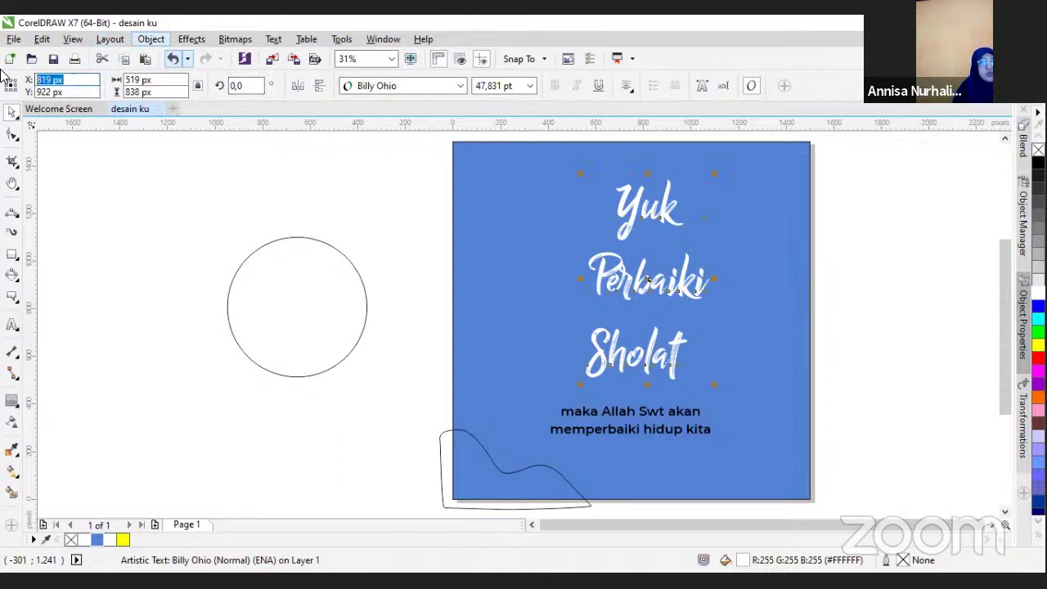
right_click(3, 74)
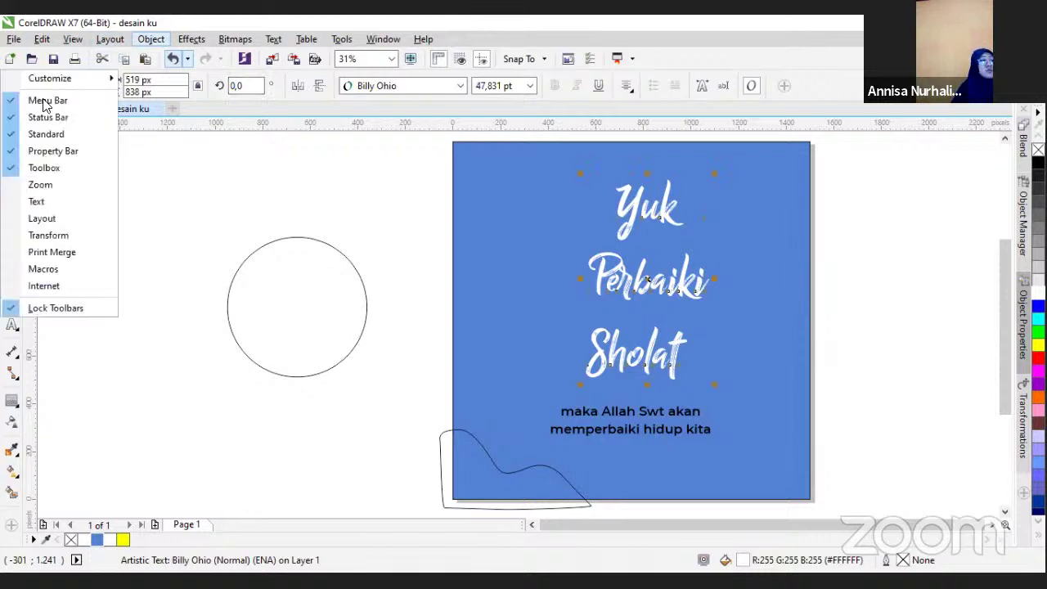
left_click(162, 157)
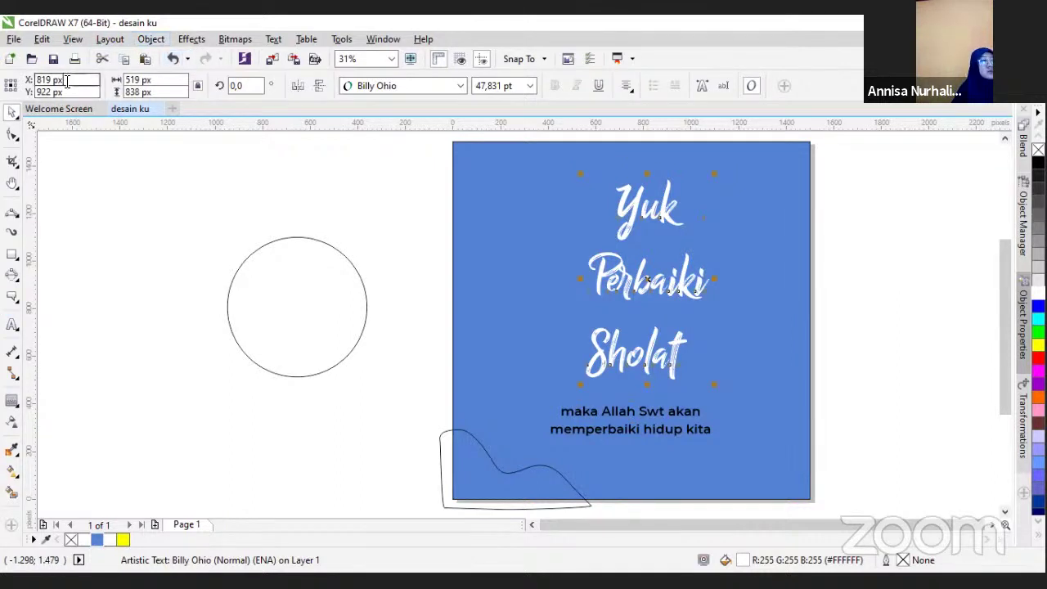
type("750")
key("Return")
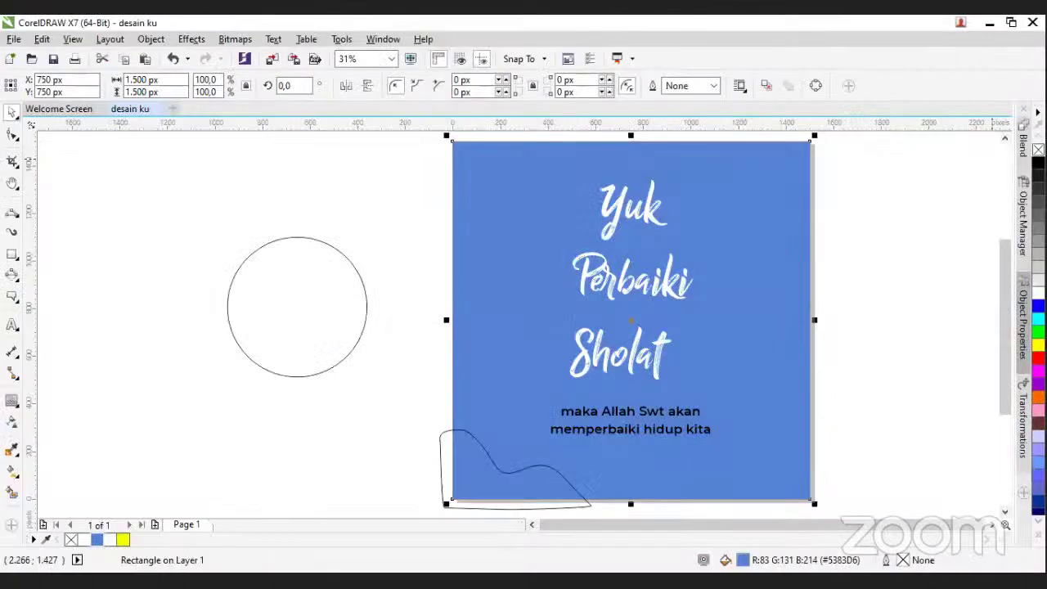
left_click(839, 264)
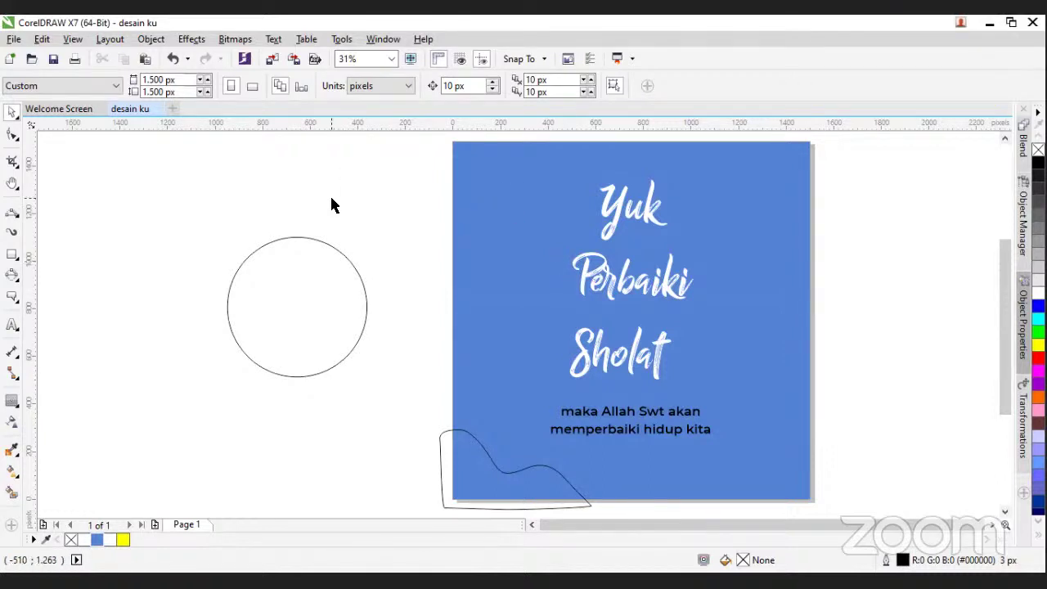
Fill the wavy curve in the page's lower-left corner with white and view its uniform fill settings
left_click(481, 470)
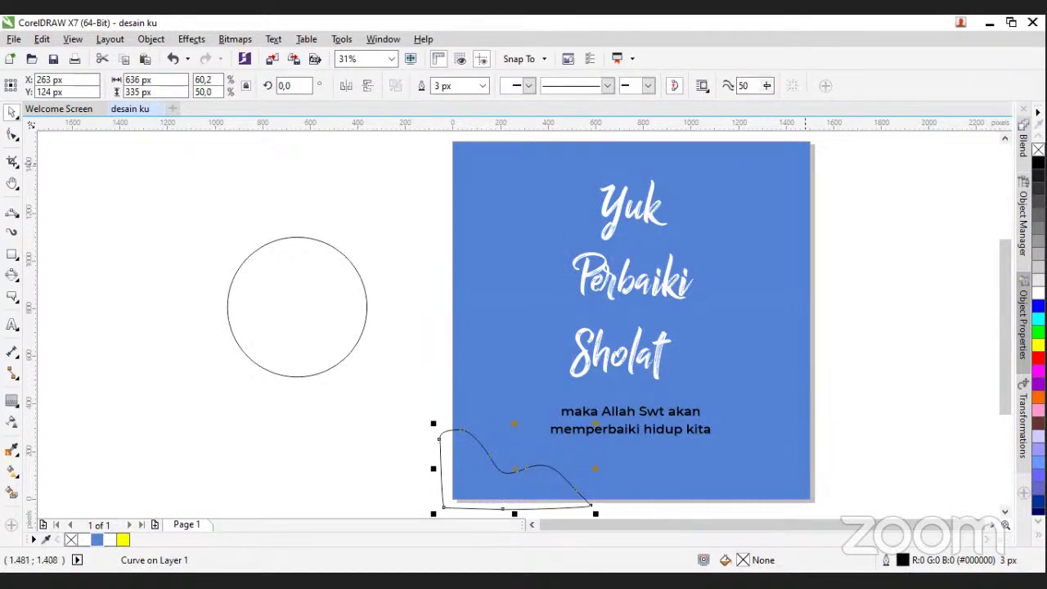
left_click_drag(1037, 293, 543, 467)
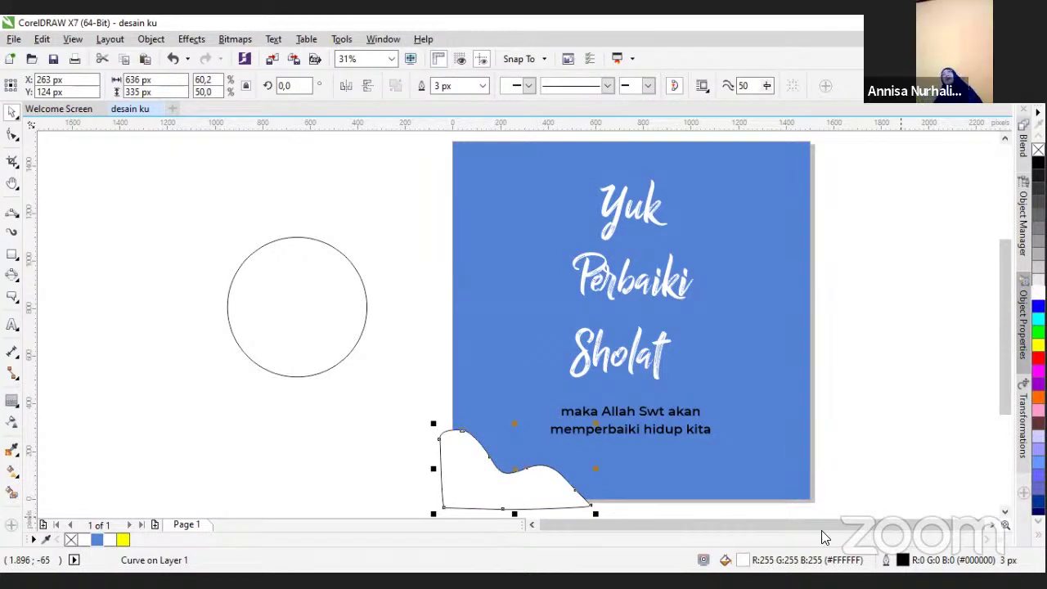
key("shift+F11")
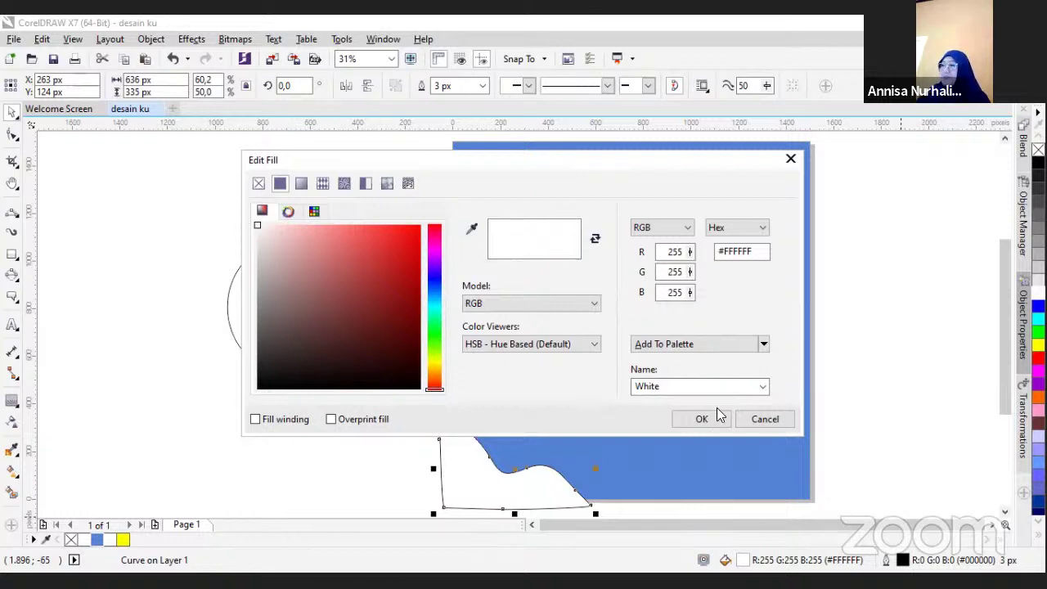
left_click(793, 162)
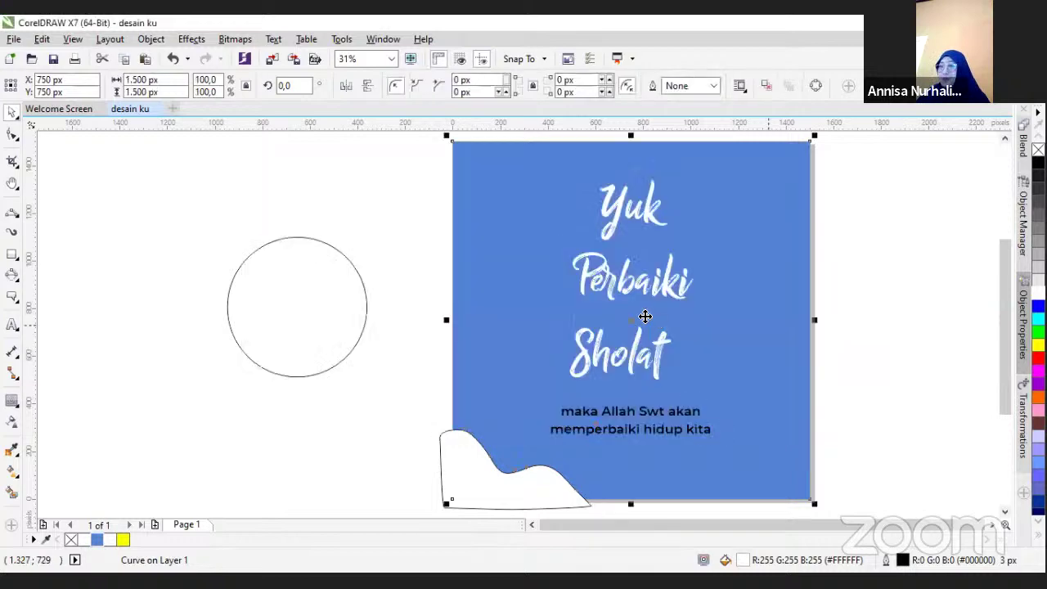
Try a red fill on the heading text and undo it
left_click(649, 301)
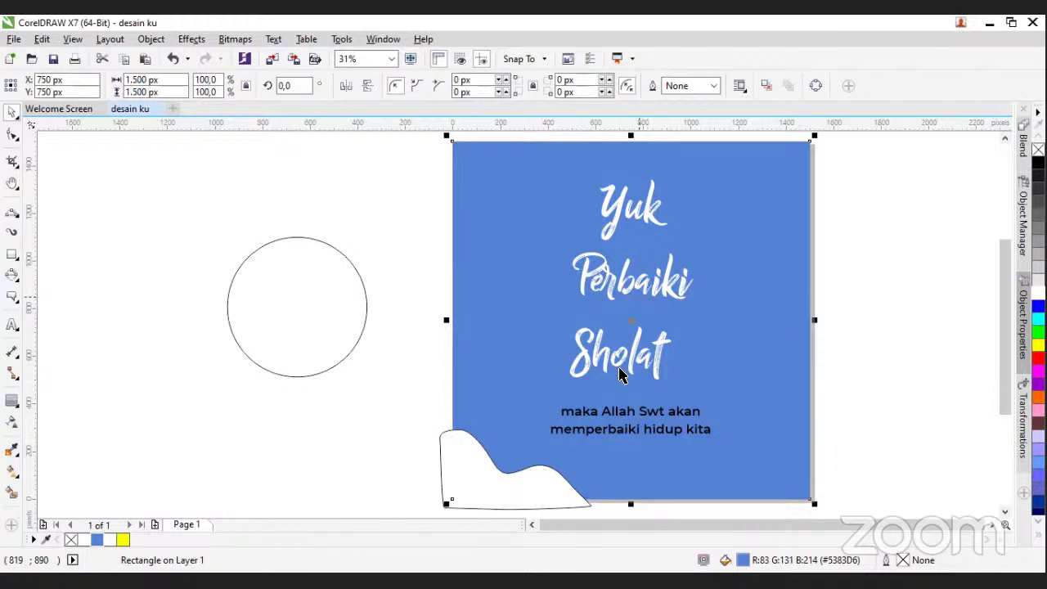
left_click(652, 298)
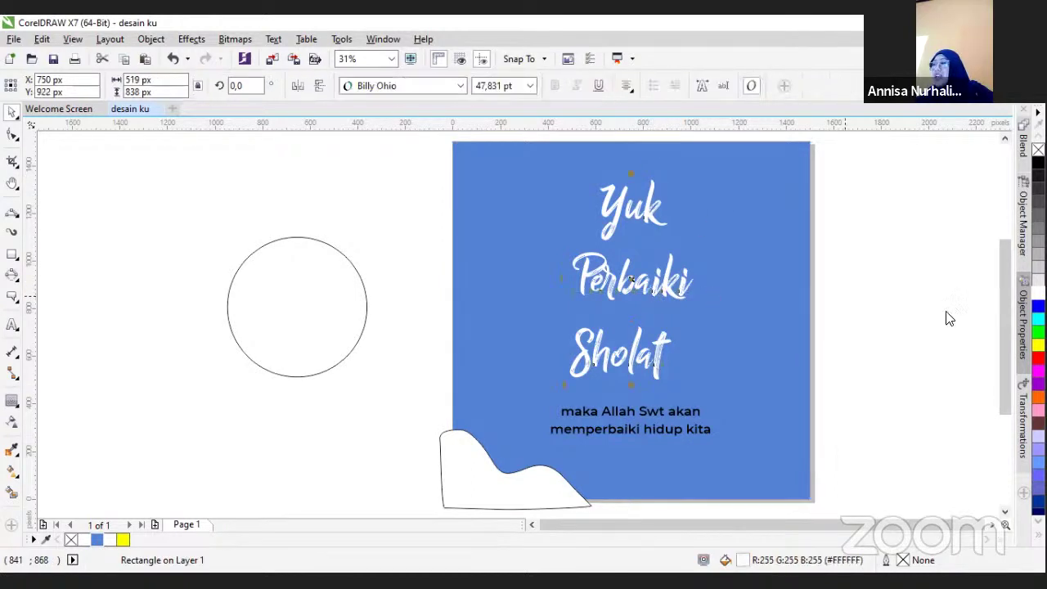
left_click(1037, 358)
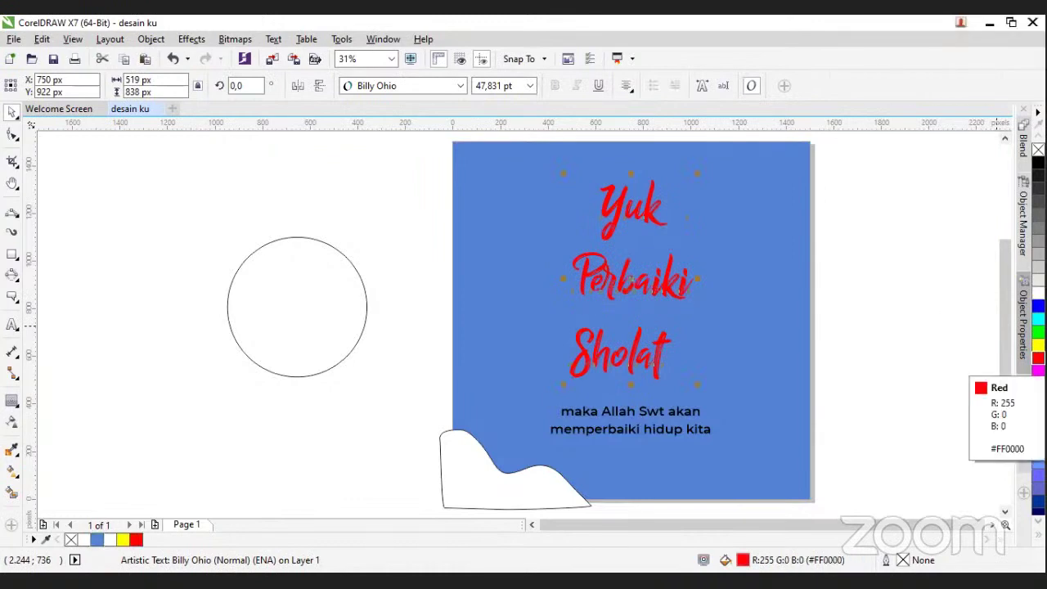
key("ctrl+z")
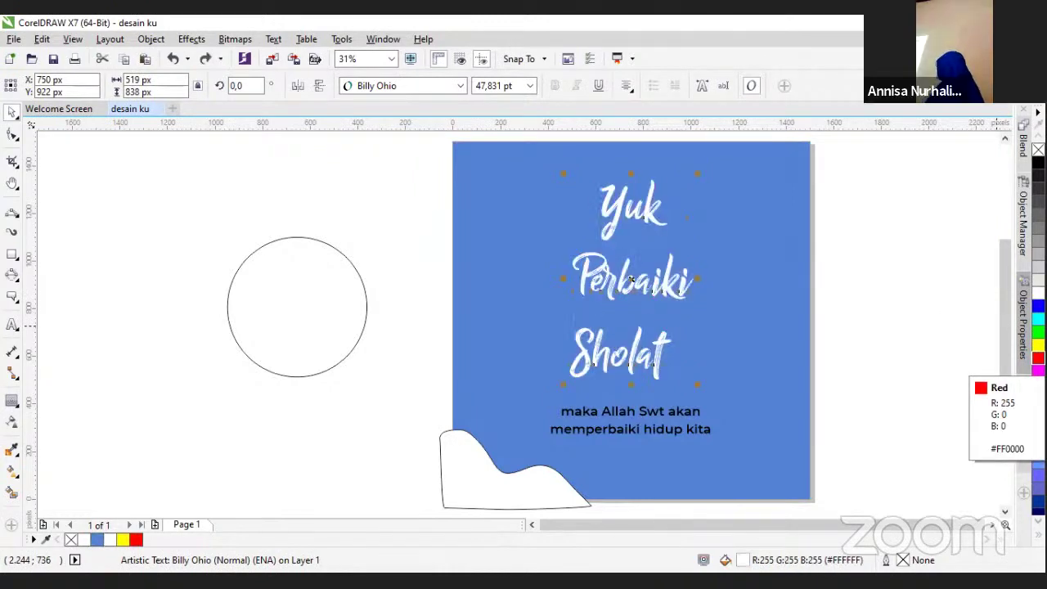
Fill the background rectangle with white and the heading text with the document's blue (#5383D6)
left_click(628, 418)
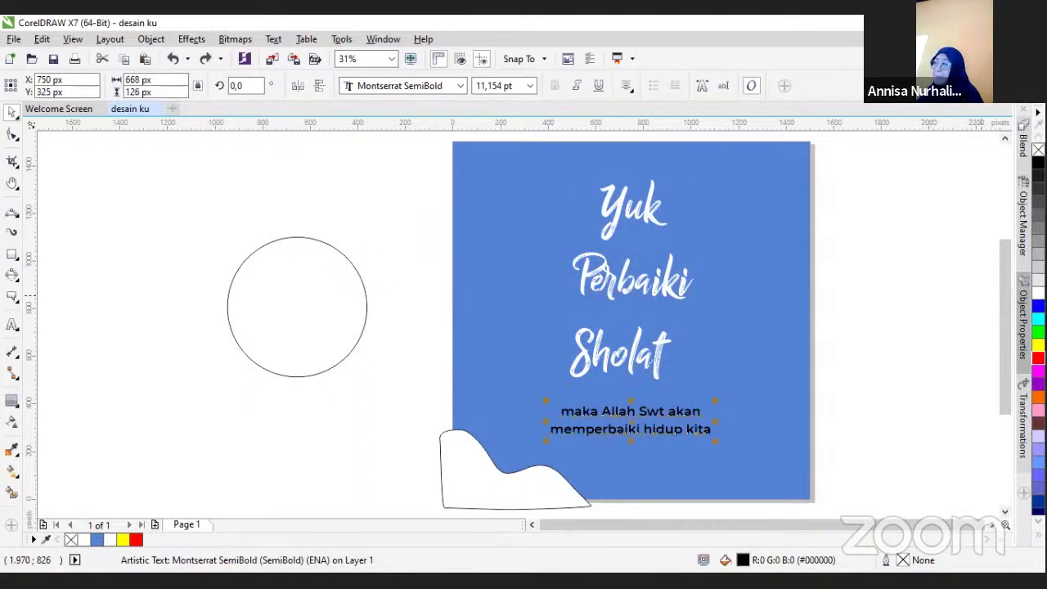
scroll(1038, 328, "down", 5)
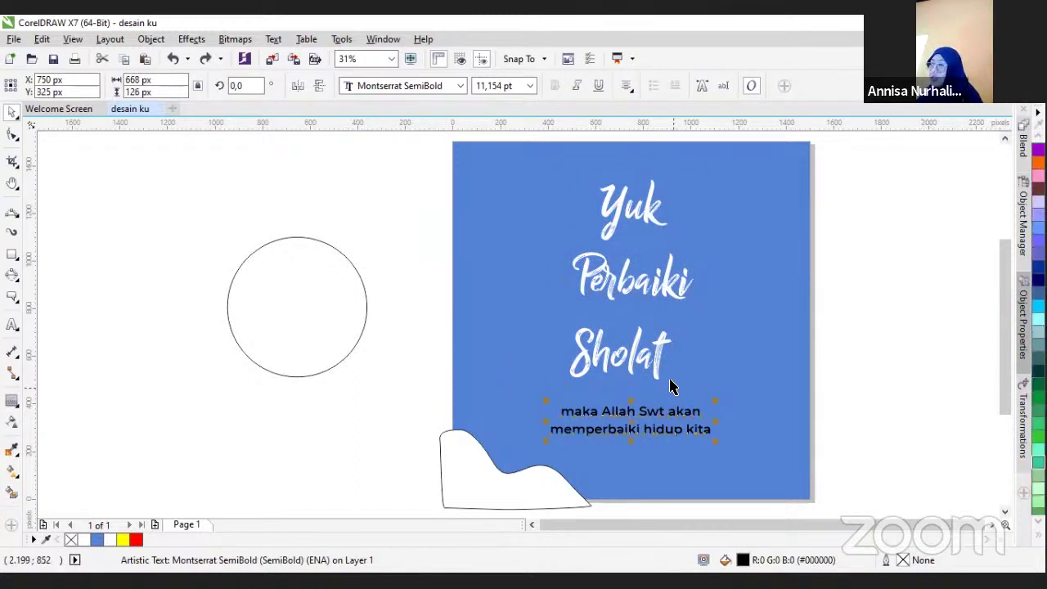
left_click(750, 347)
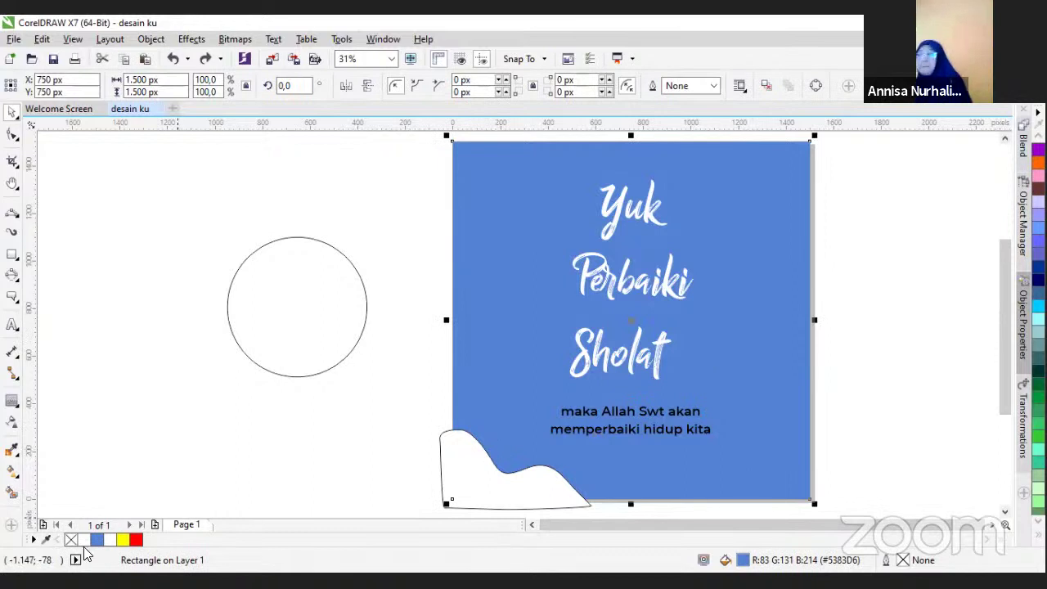
left_click(110, 540)
left_click(615, 276)
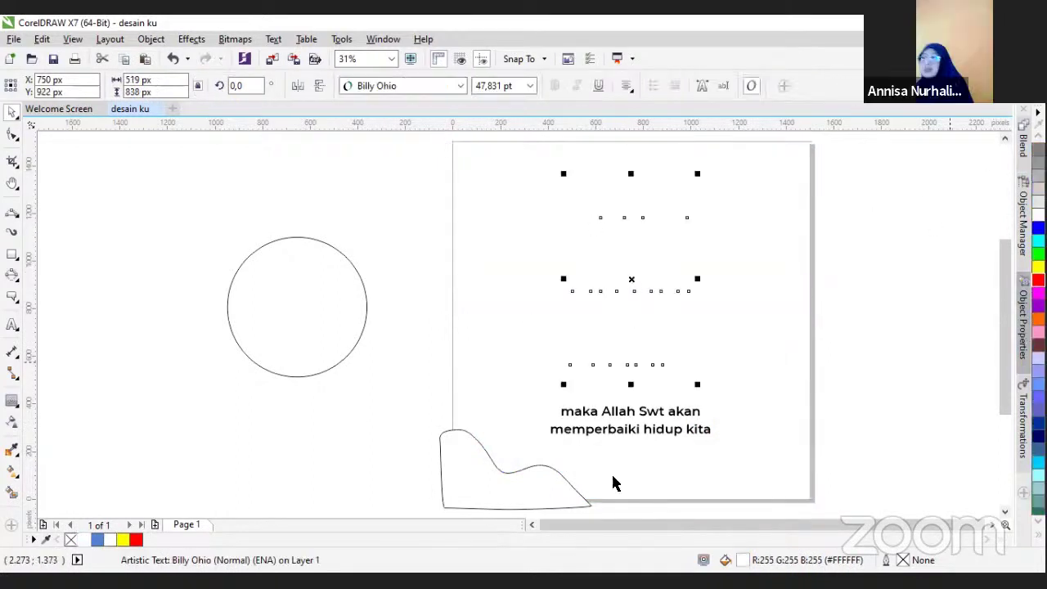
left_click(97, 540)
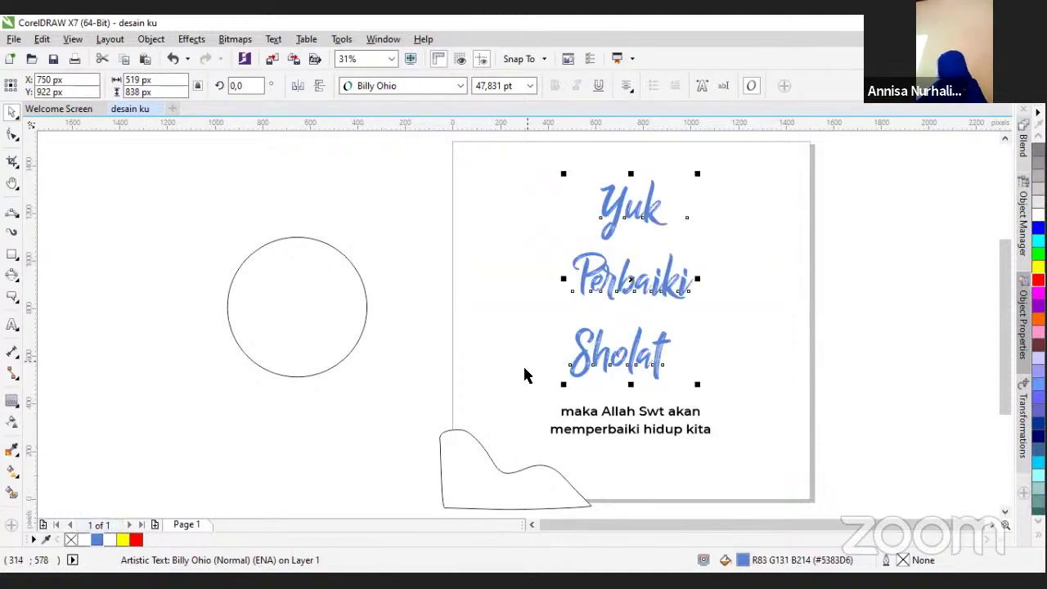
Move the subtitle slightly upward, closer to the heading
left_click(750, 425)
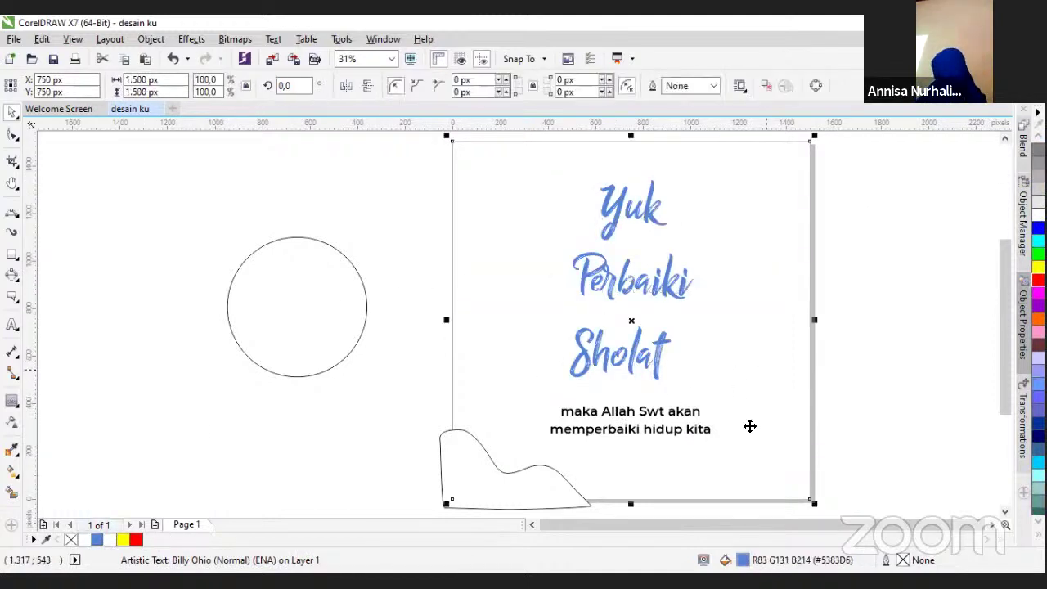
left_click(683, 412)
left_click_drag(681, 411, 680, 407)
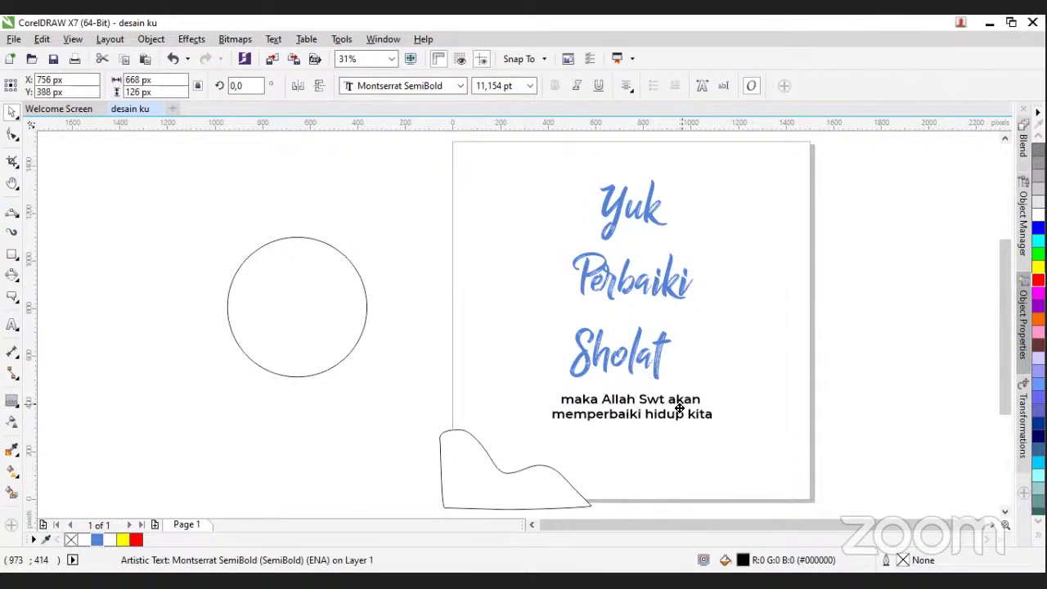
Fill the wavy curve in the page's lower-left corner with blue (#5383D6) and remove its outline
left_click(556, 482)
left_click(554, 474)
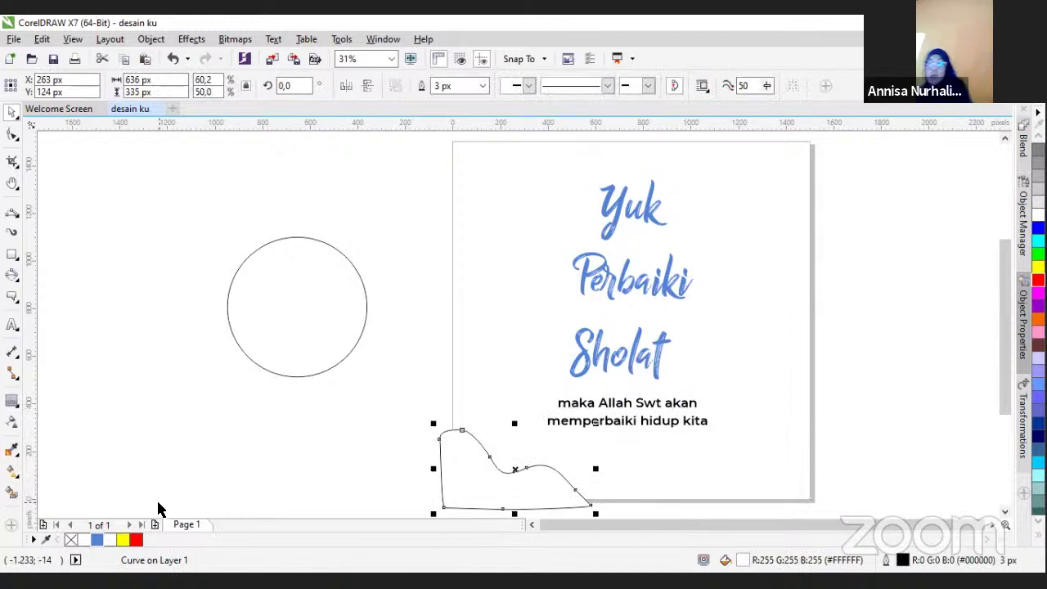
left_click(97, 538)
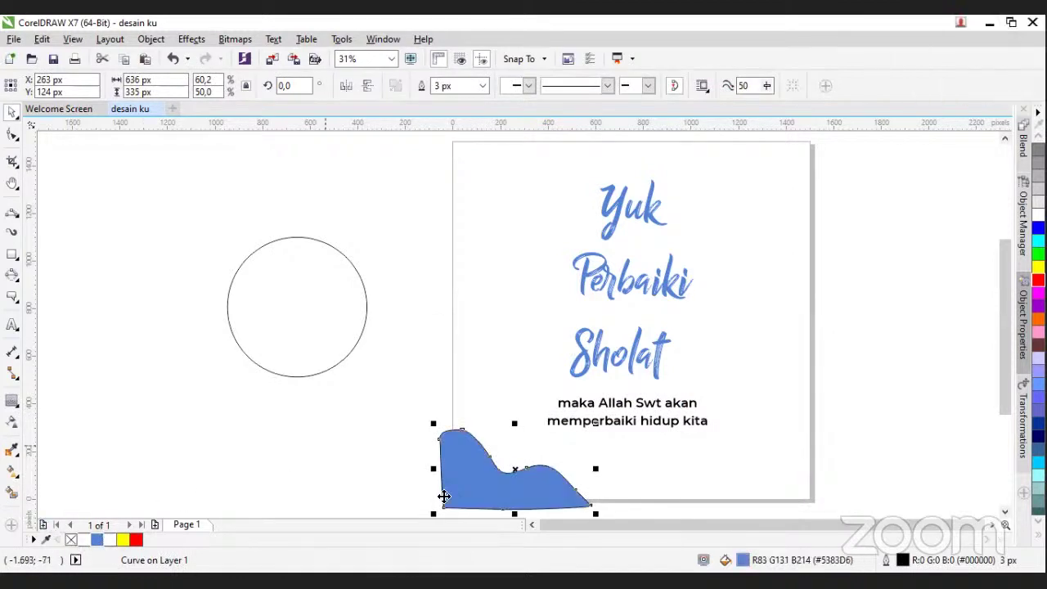
right_click(74, 541)
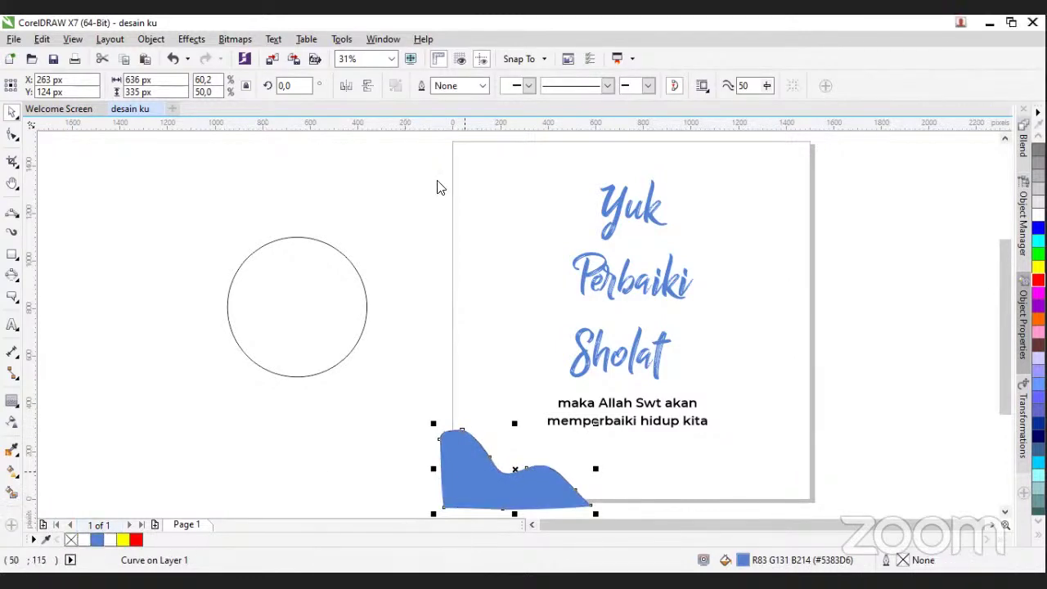
PowerClip the blue wavy curve inside the white background rectangle
right_click(539, 83)
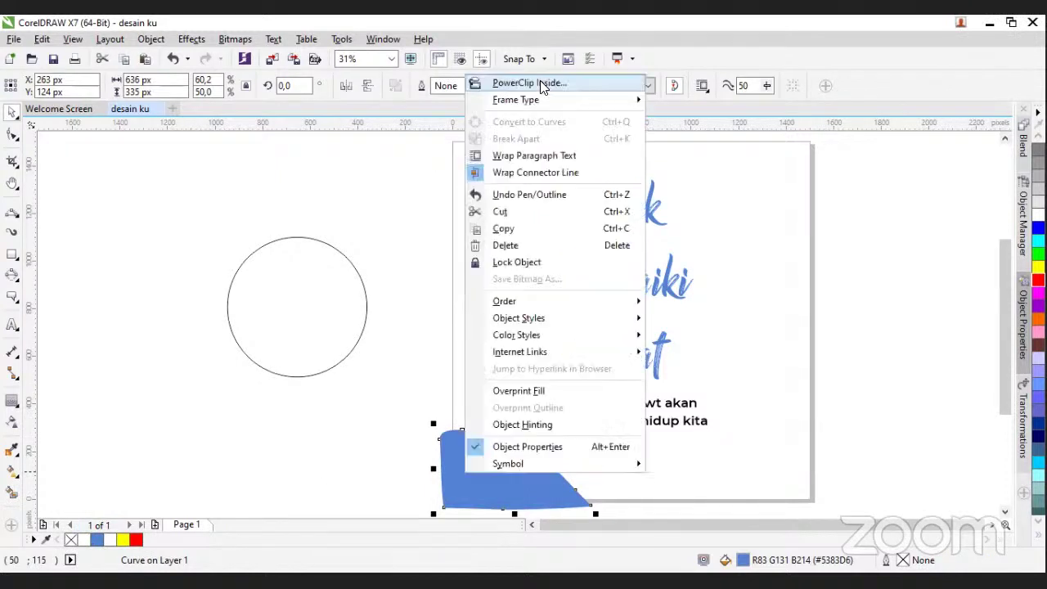
left_click(540, 80)
left_click(746, 228)
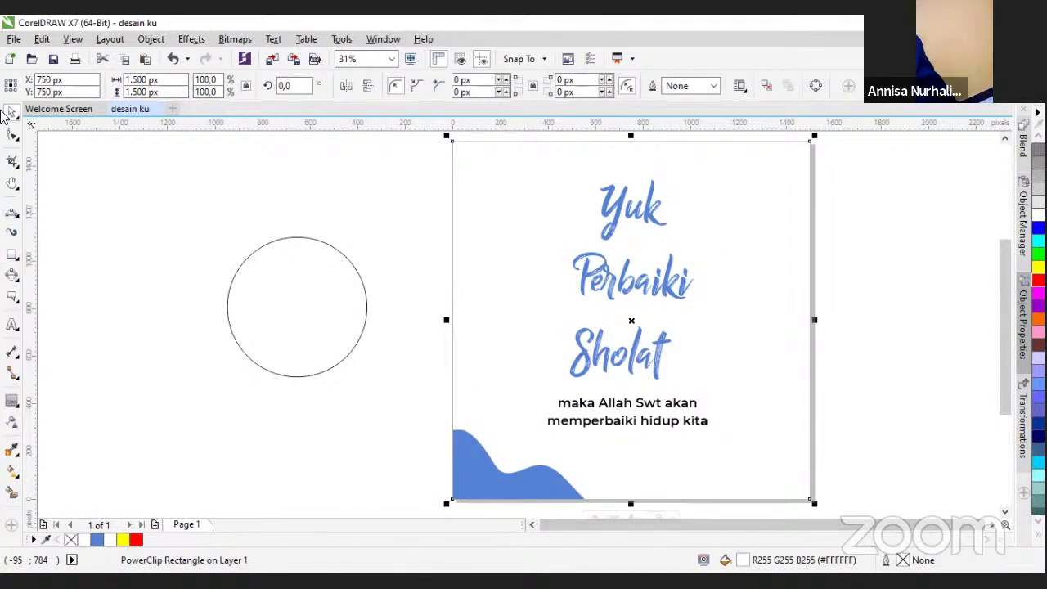
Delete the unfilled circle beside the page
left_click(355, 332)
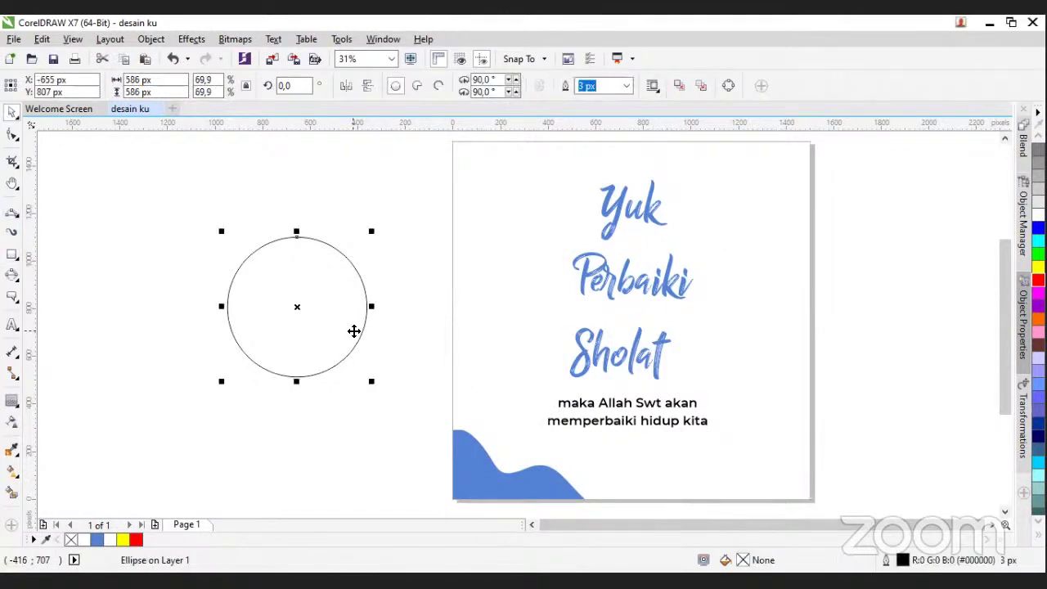
key("Delete")
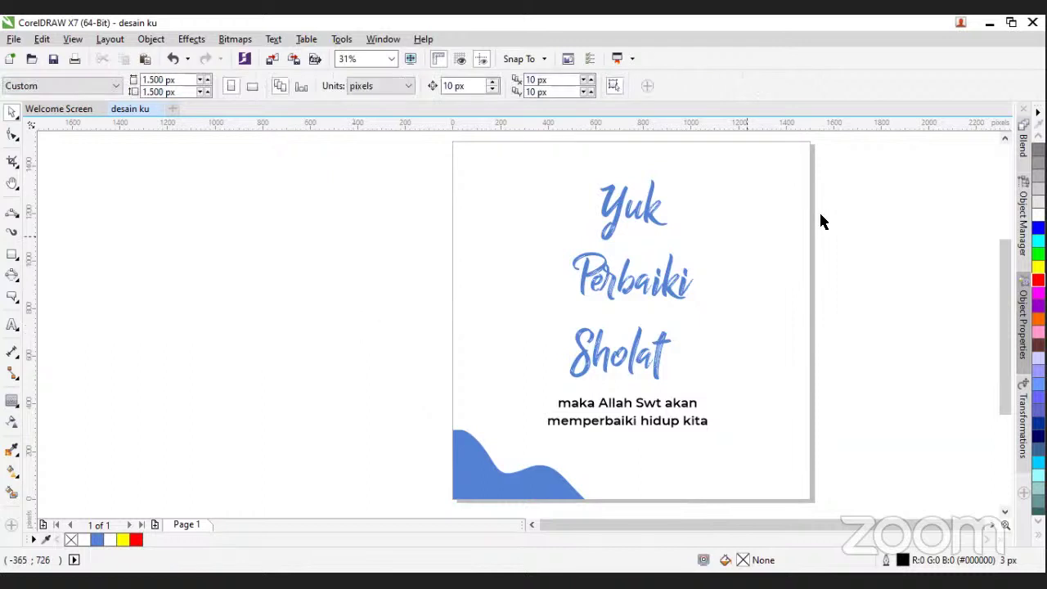
Edit the PowerClip contents and place a duplicate of the blue wave near the page's upper-right corner, at about X 1369, Y 1185 px
left_click(528, 488)
left_click(527, 489, "ctrl")
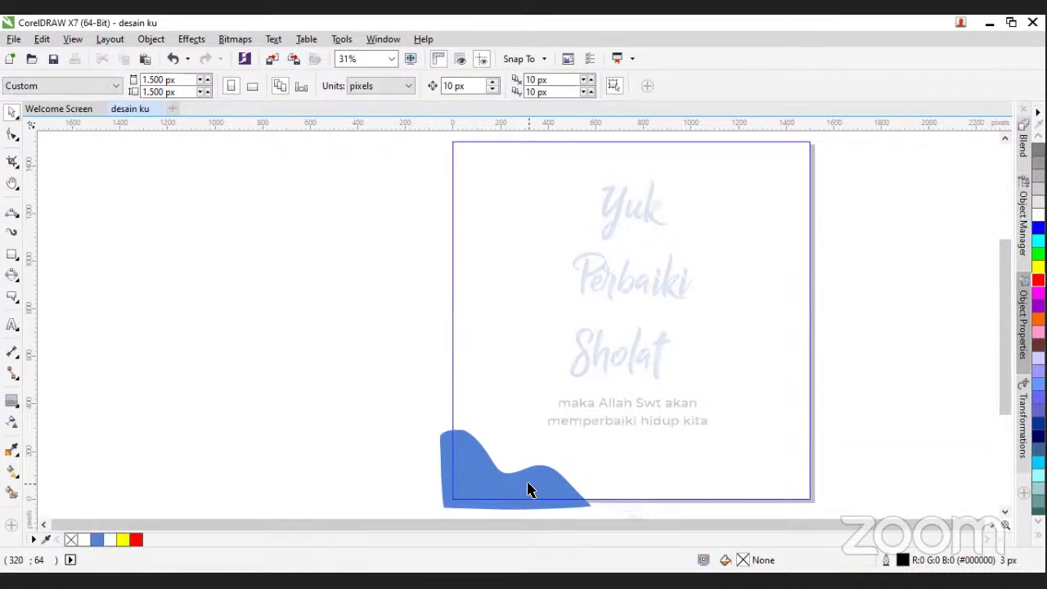
left_click(528, 489)
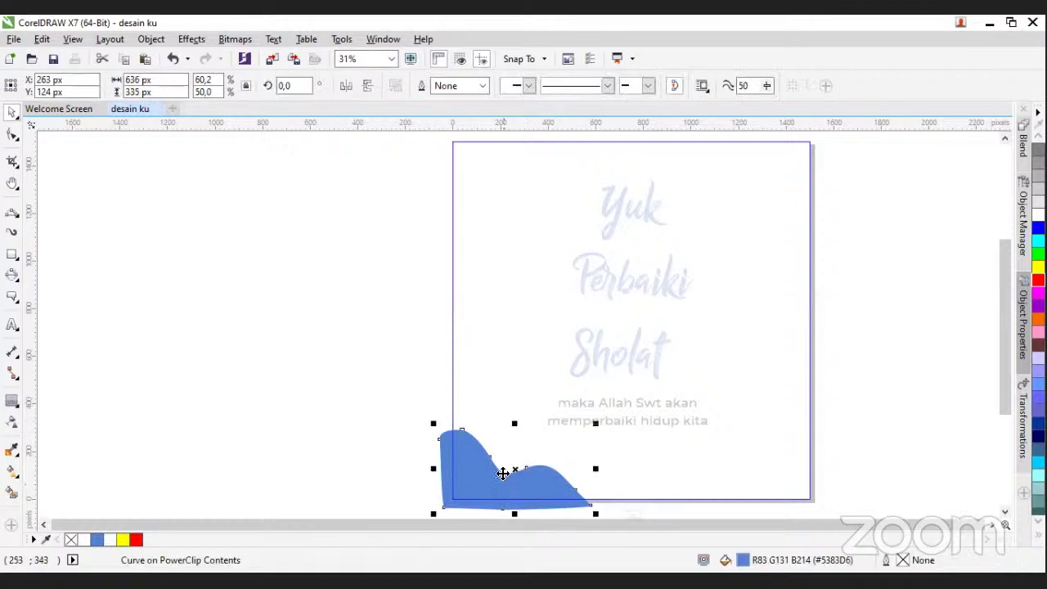
left_click_drag(523, 486, 785, 231)
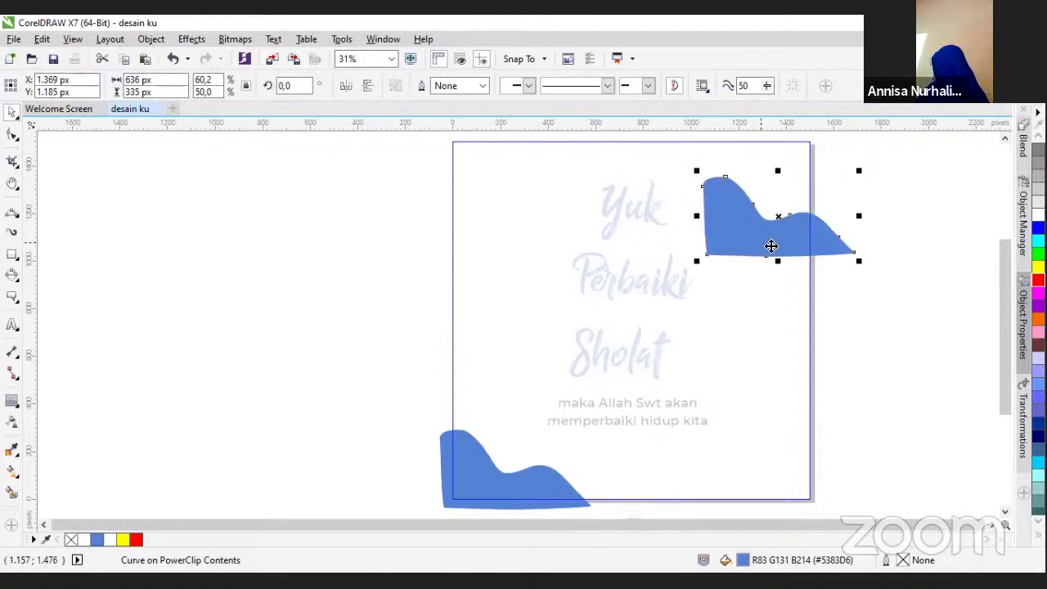
Mirror the duplicated wave both vertically and horizontally
left_click(370, 86)
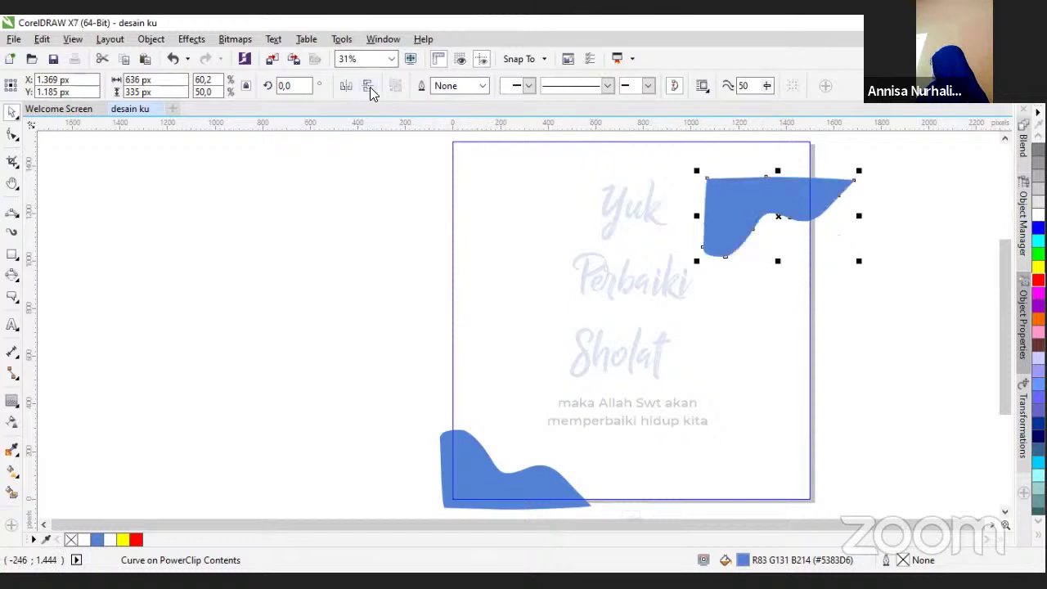
left_click(370, 87)
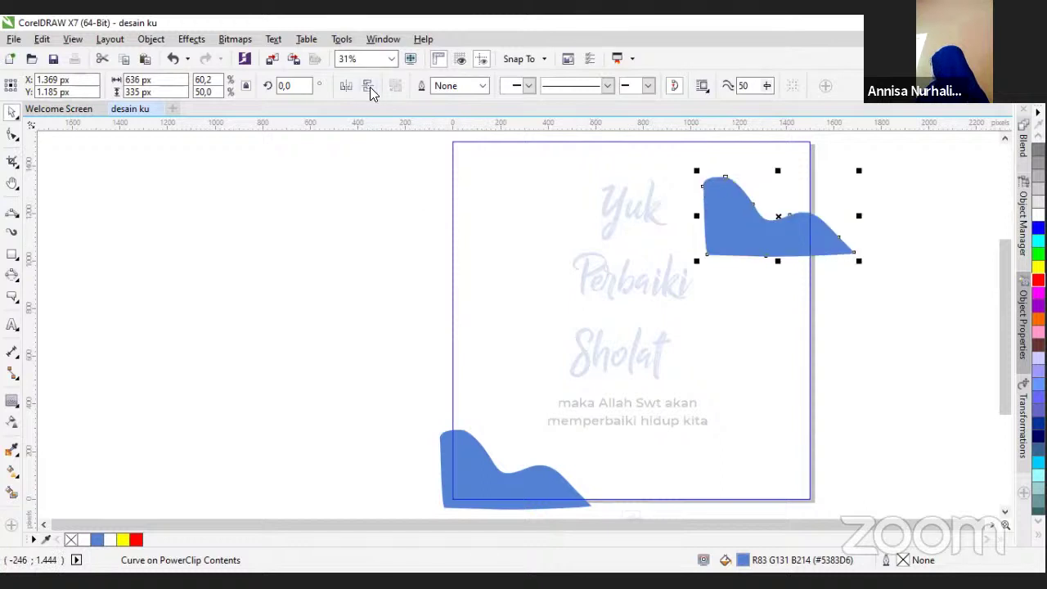
left_click(369, 87)
left_click(369, 85)
left_click(368, 85)
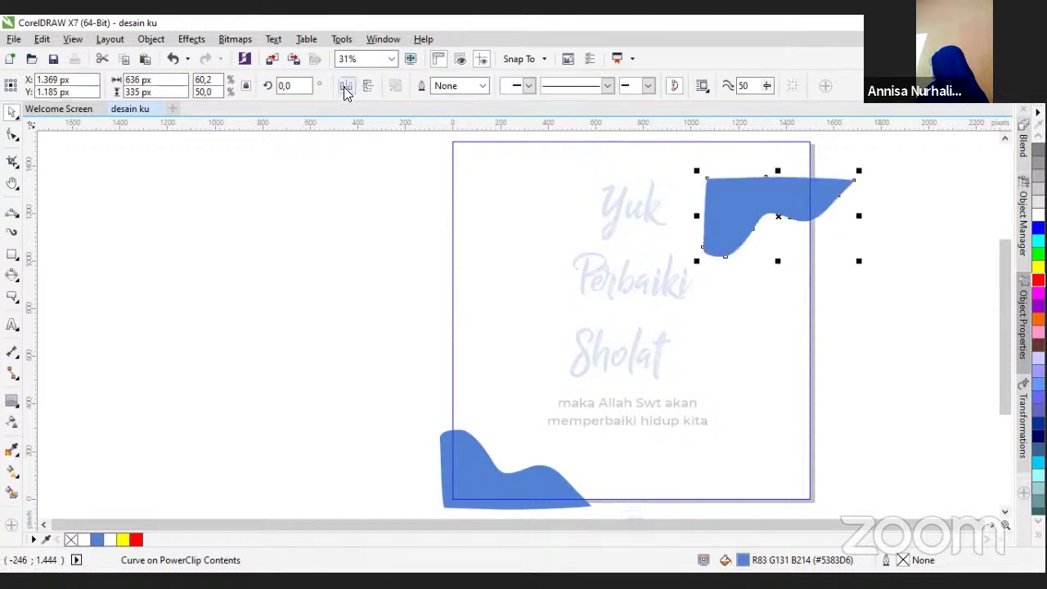
left_click(346, 86)
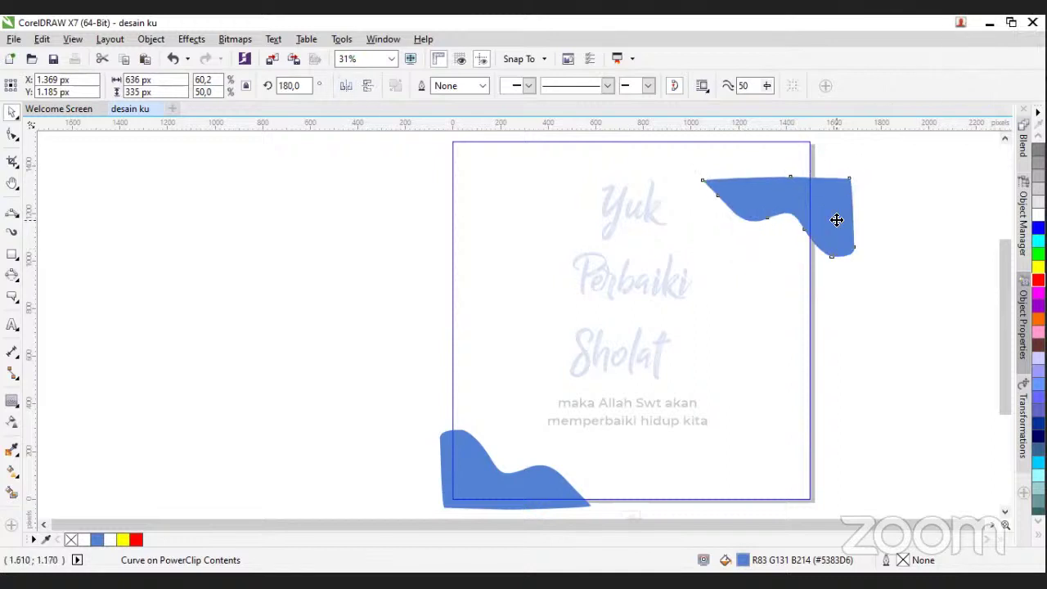
Move the rotated wave into the page's upper-right corner, at about X 1234, Y 1366 px, and finish editing the PowerClip
left_click_drag(836, 219, 817, 181)
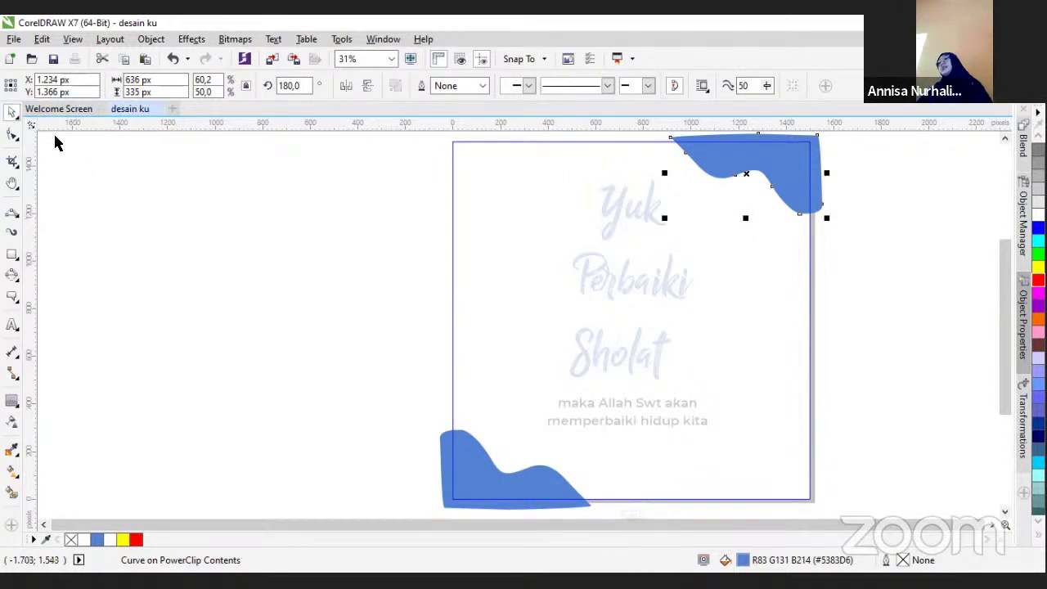
left_click(630, 518)
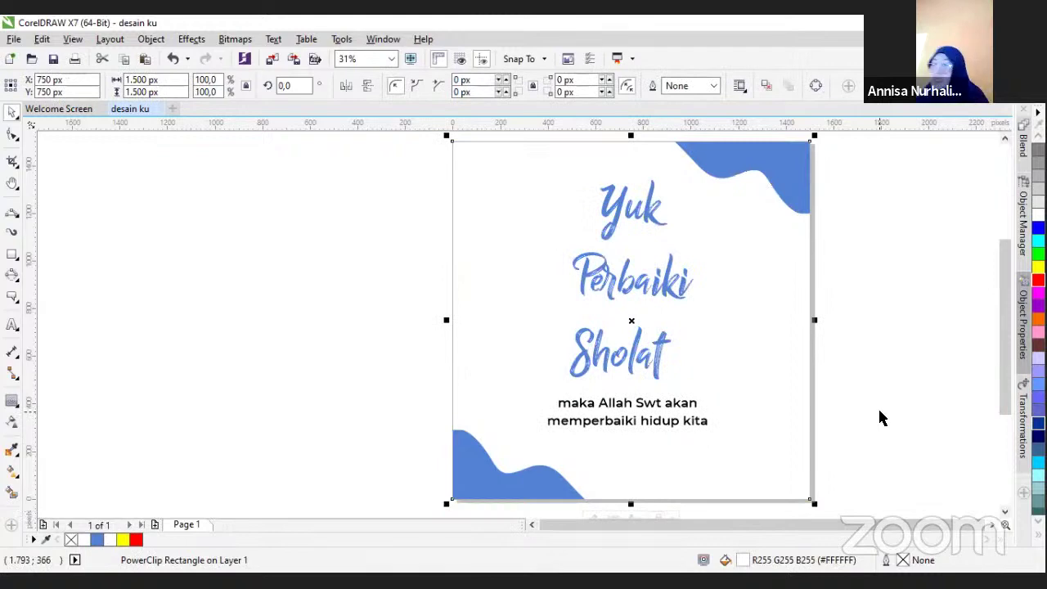
Nudge the subtitle "maka Allah Swt akan memperbaiki hidup kita" down to Y 340 px
left_click(657, 421)
left_click(657, 420)
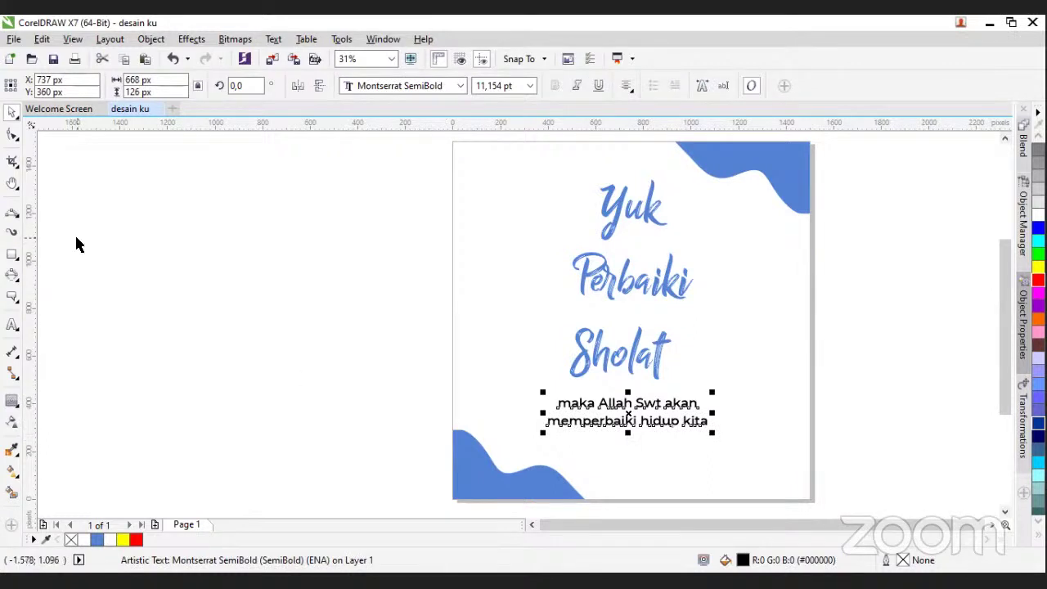
left_click(261, 357)
key("shift+F4")
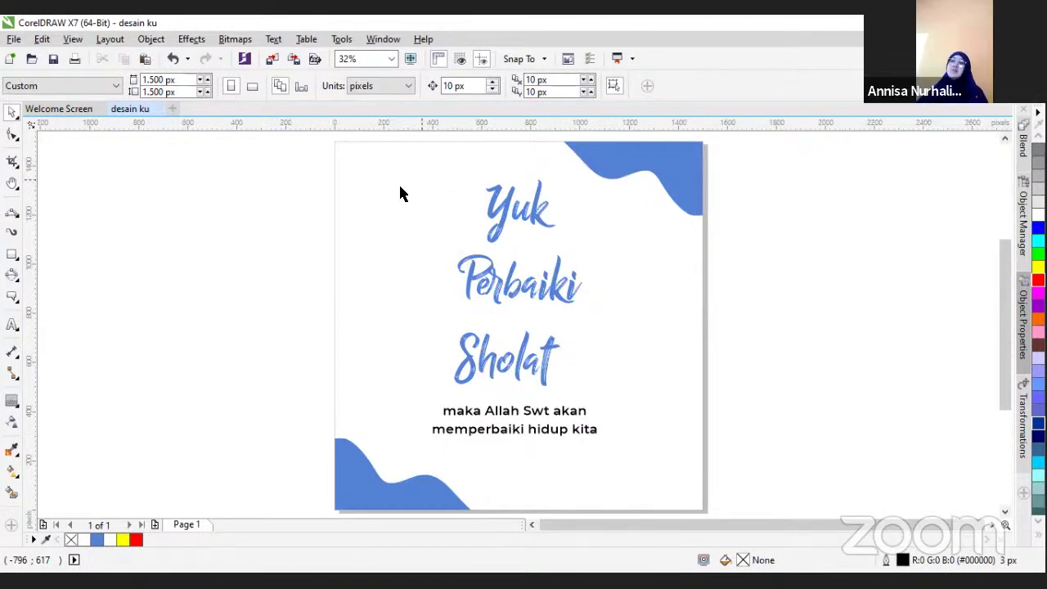
left_click(532, 434)
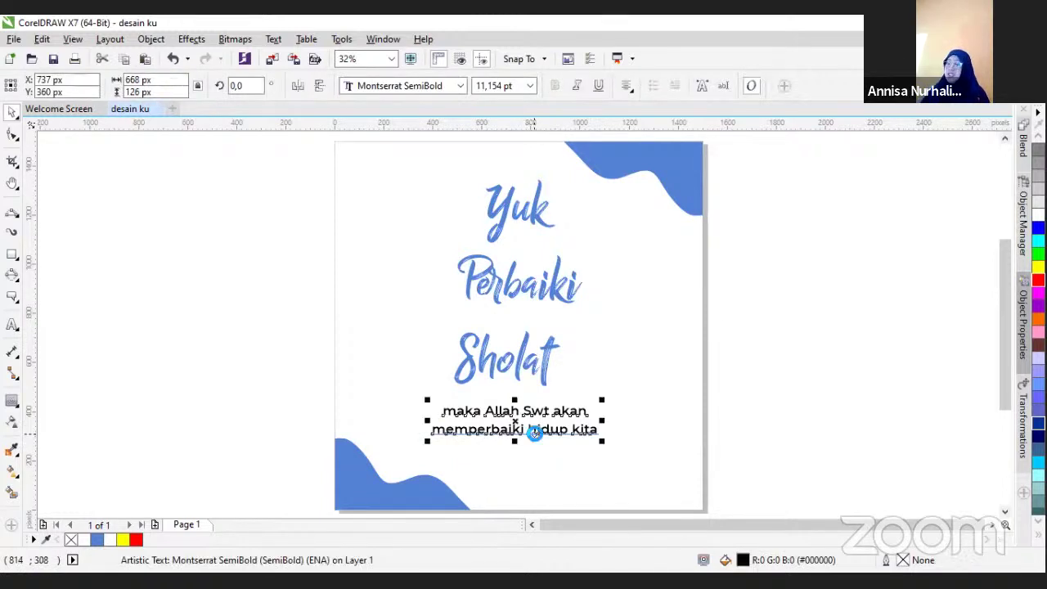
key("Down")
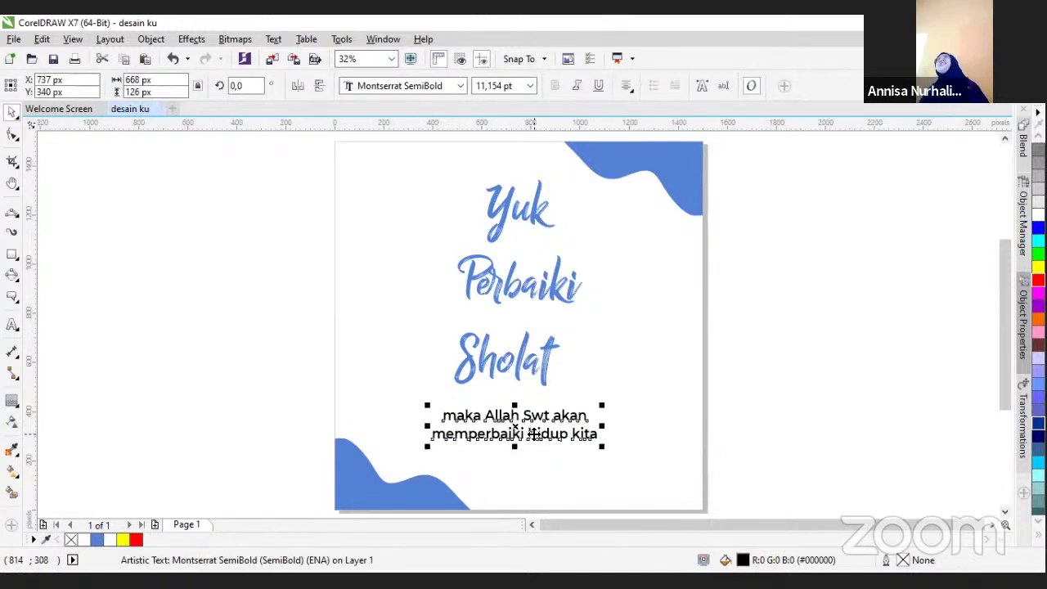
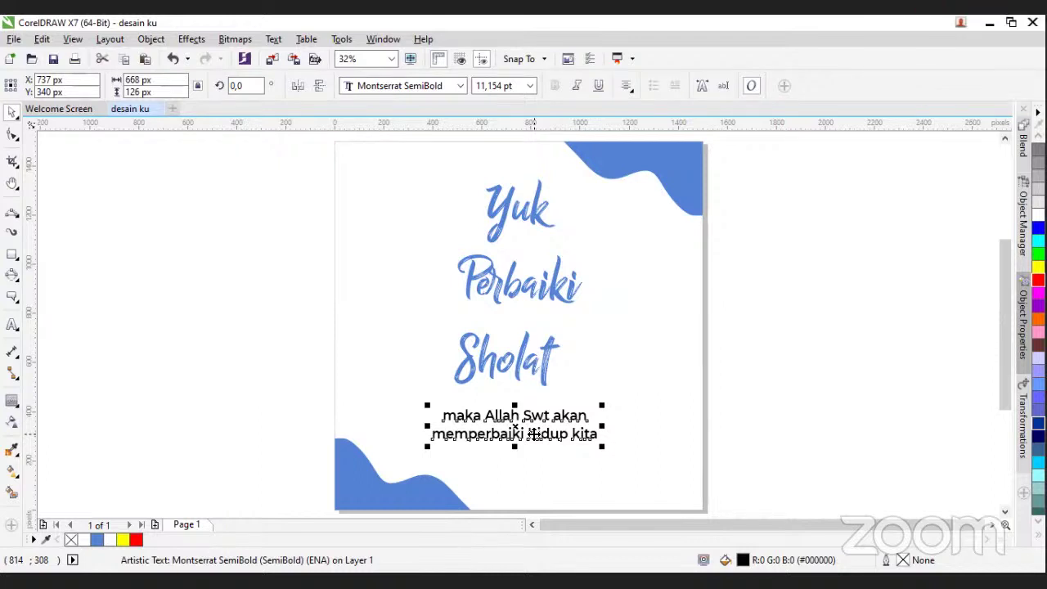
Draw a slanted parallel dimension about 54 mm long in the empty area beside the page and delete it
left_click(13, 326)
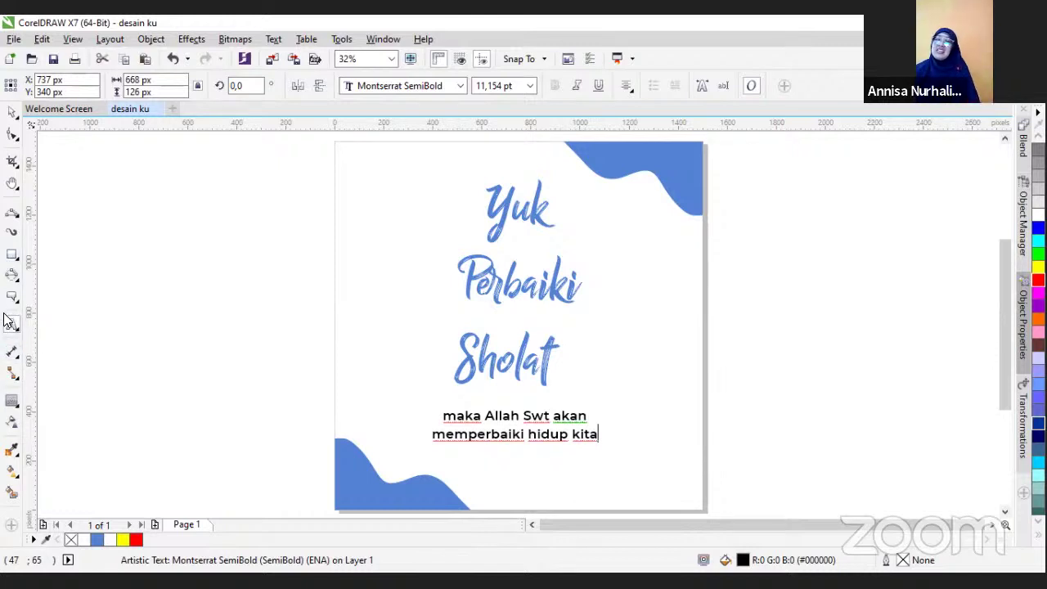
left_click(12, 356)
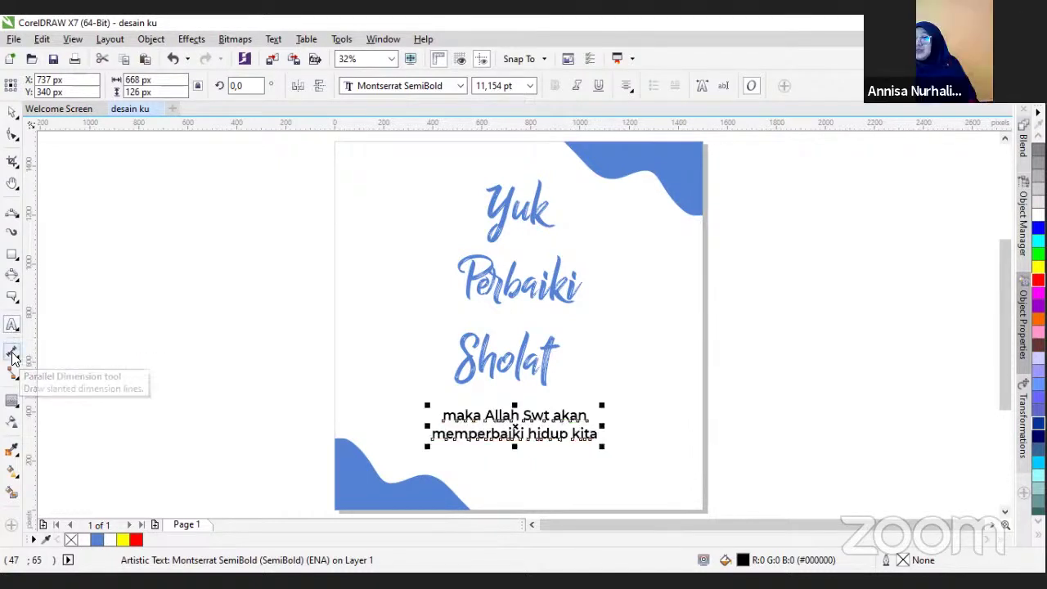
left_click_drag(13, 355, 71, 360)
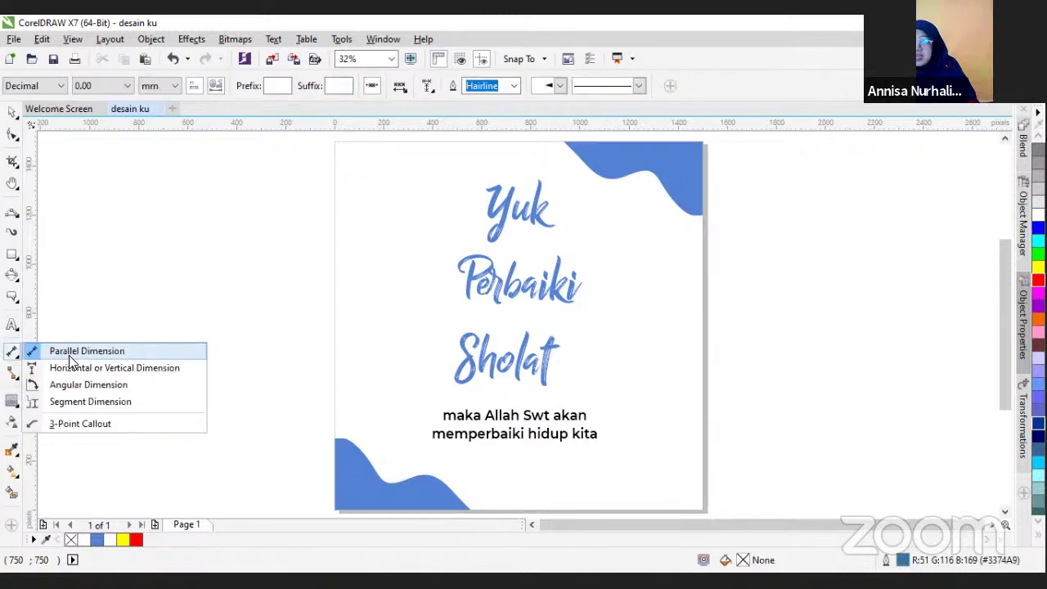
left_click_drag(134, 228, 268, 352)
left_click(302, 254)
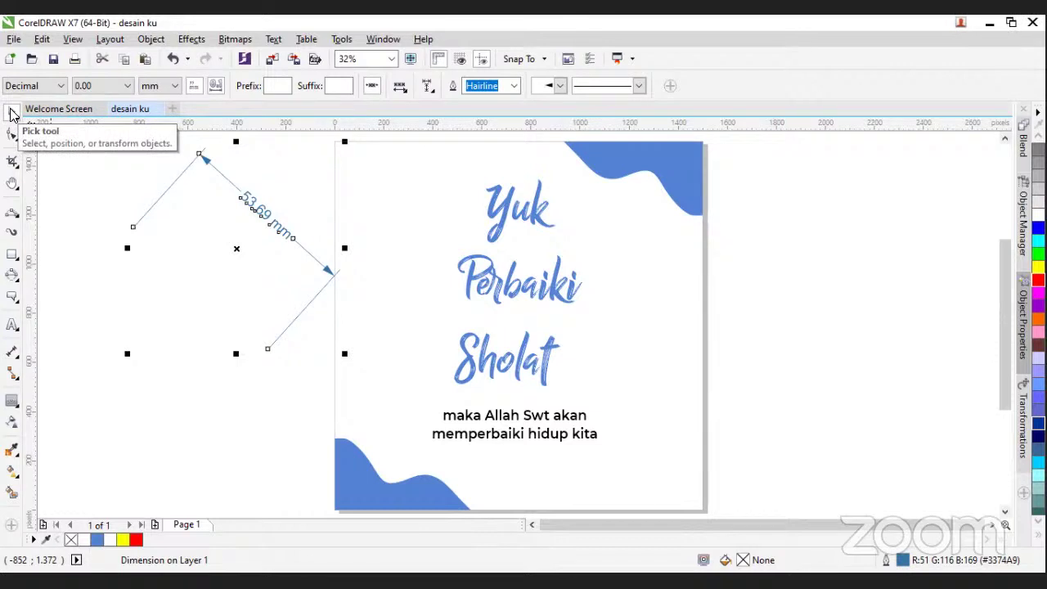
key("Delete")
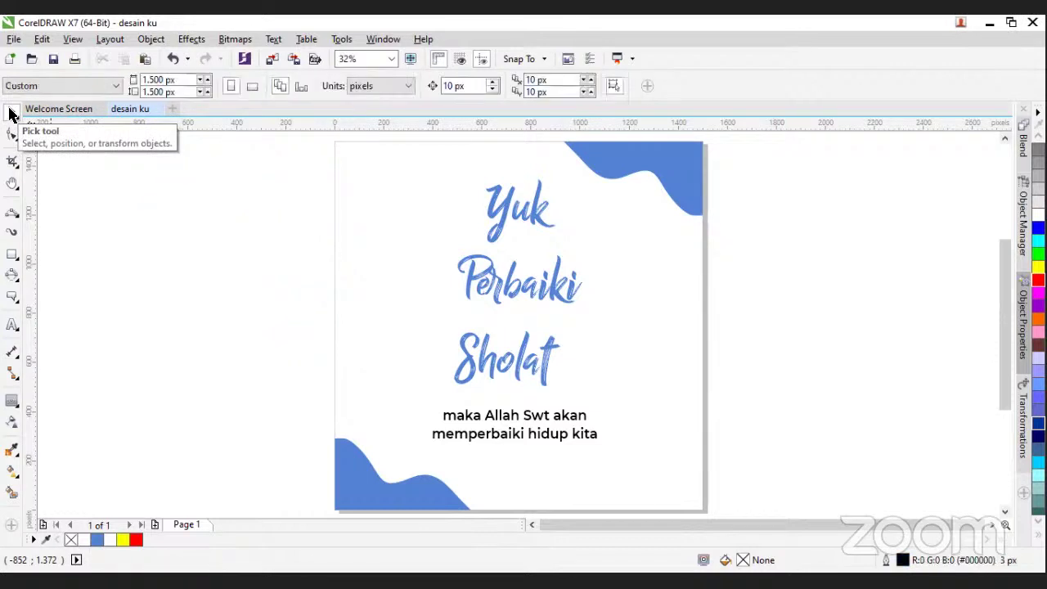
Examine the variants of the connector, dimension and effect tools, including Contour and Drop Shadow
left_click(16, 384)
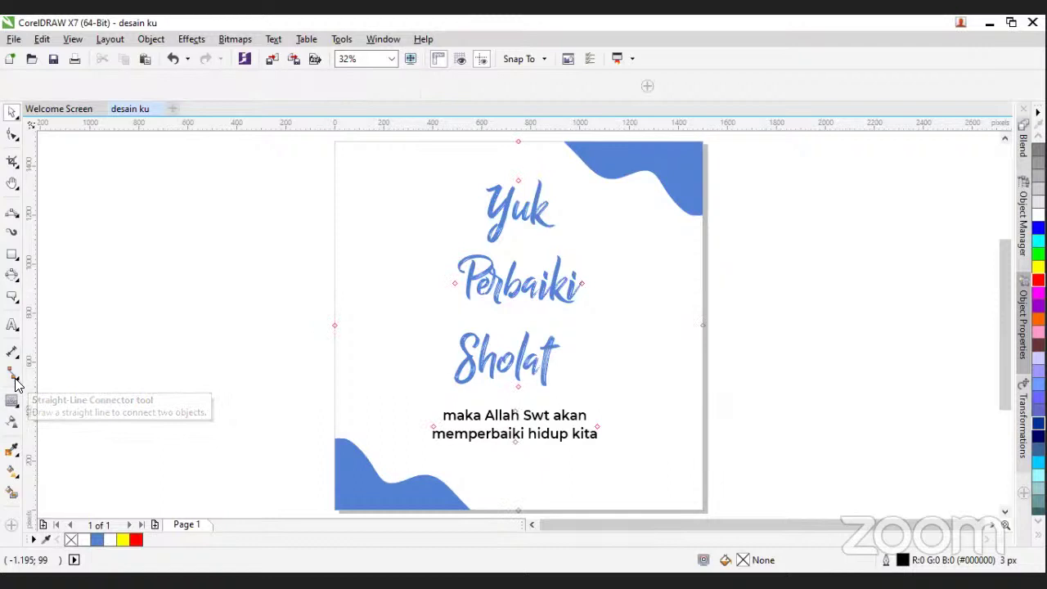
left_click(18, 380)
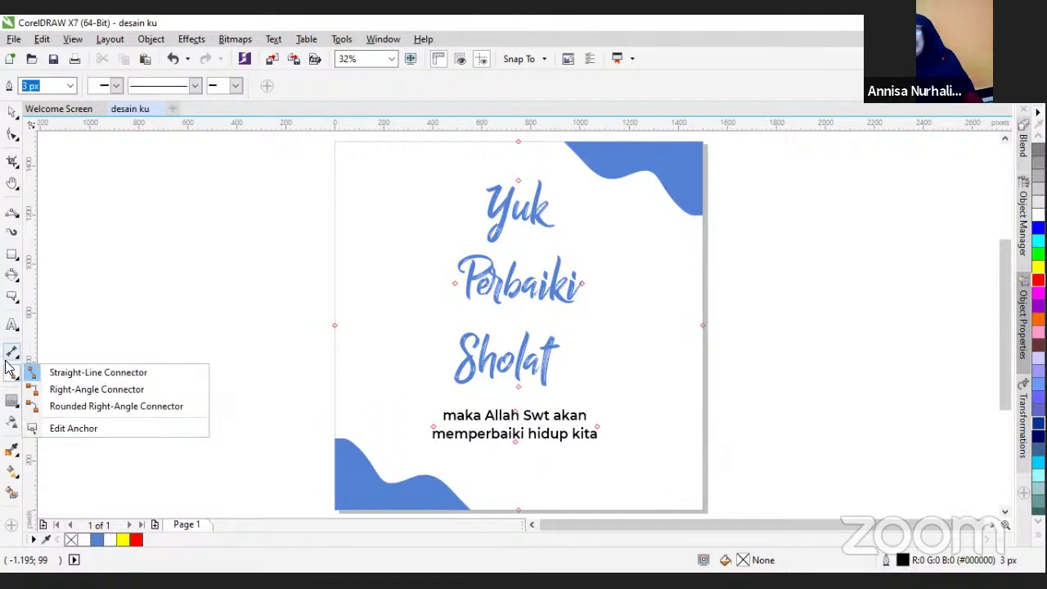
mouse_move(7, 364)
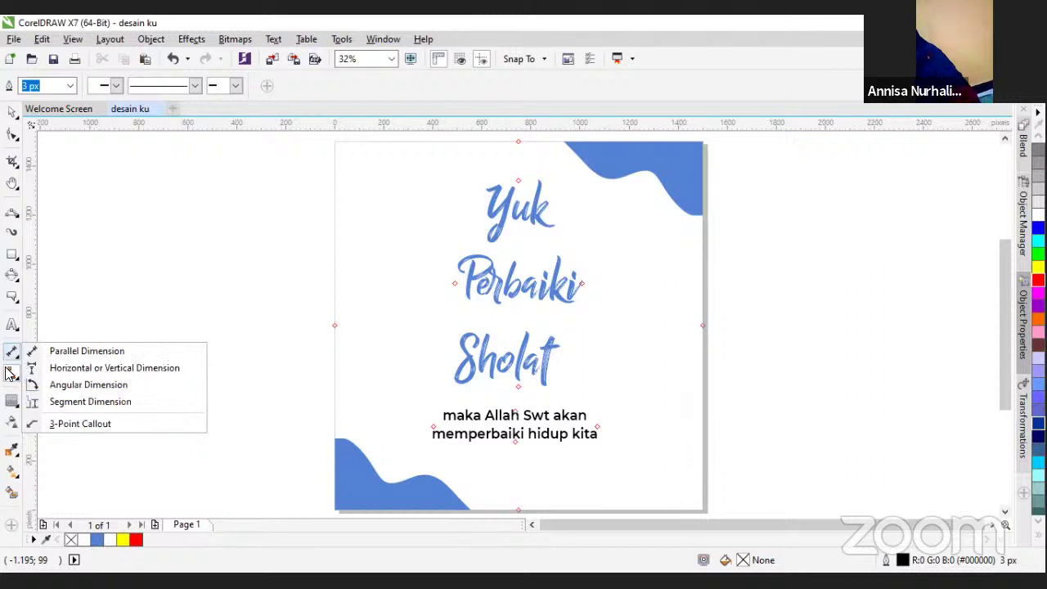
mouse_move(12, 401)
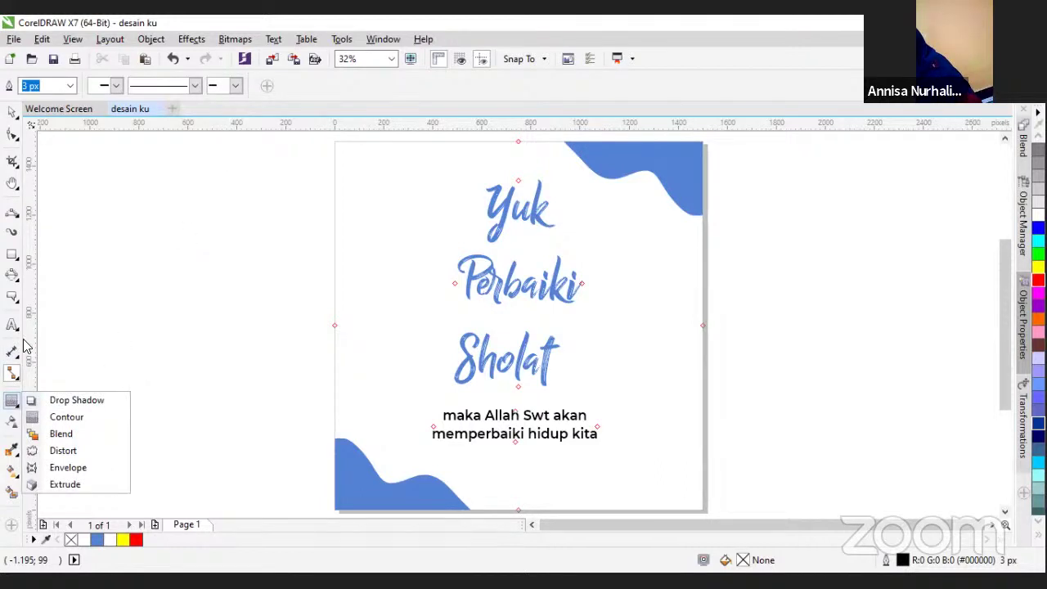
left_click(11, 401)
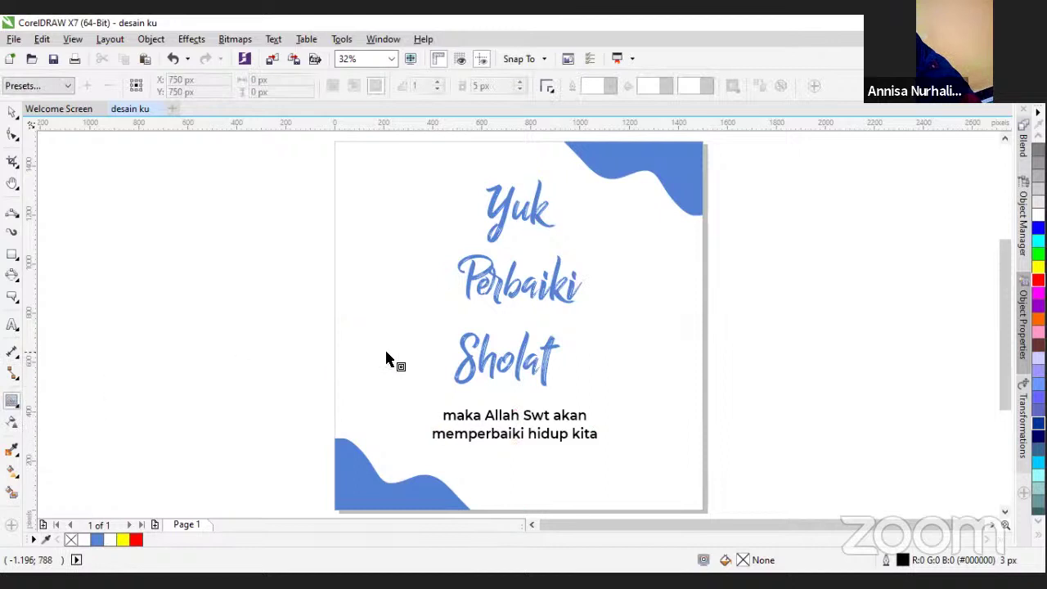
left_click(15, 406)
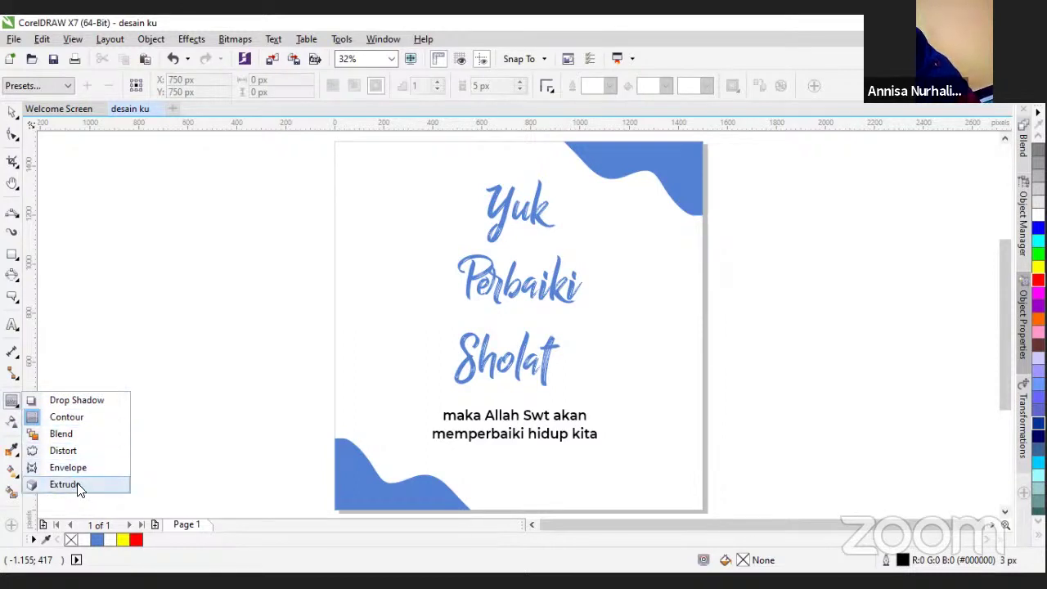
left_click(76, 400)
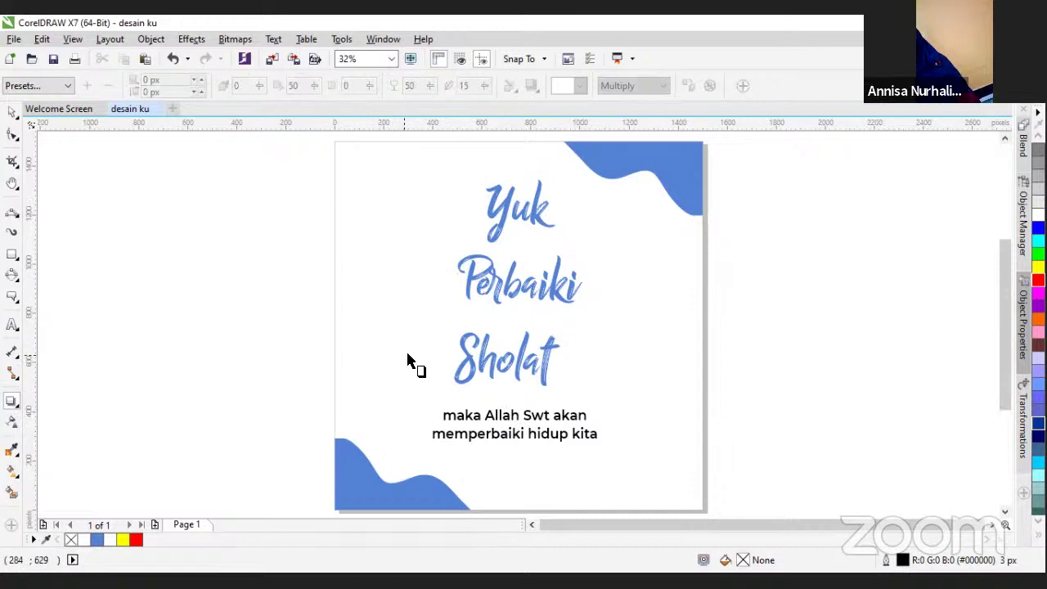
left_click(10, 113)
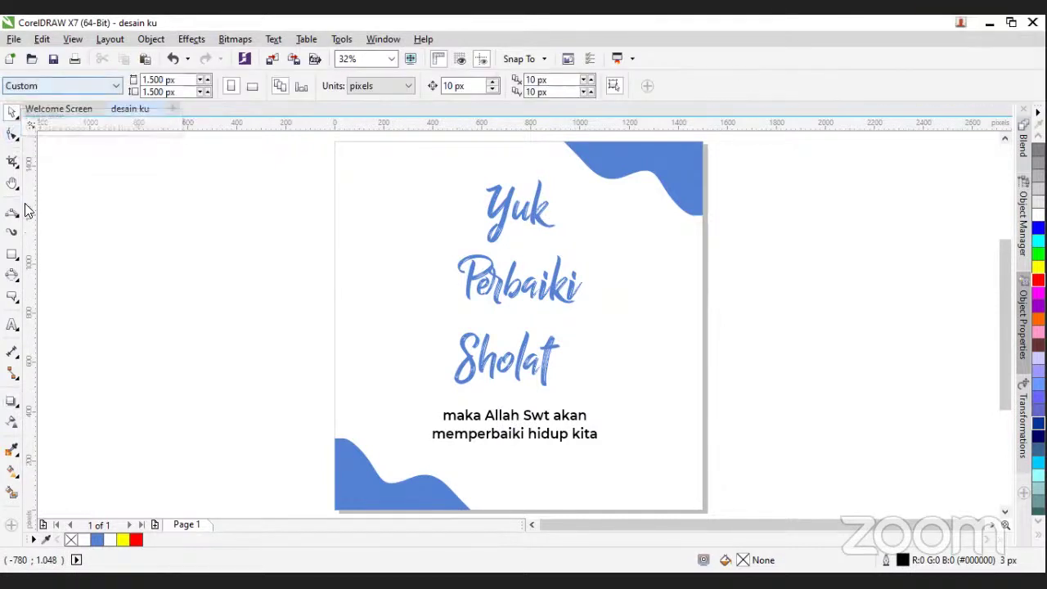
left_click(12, 324)
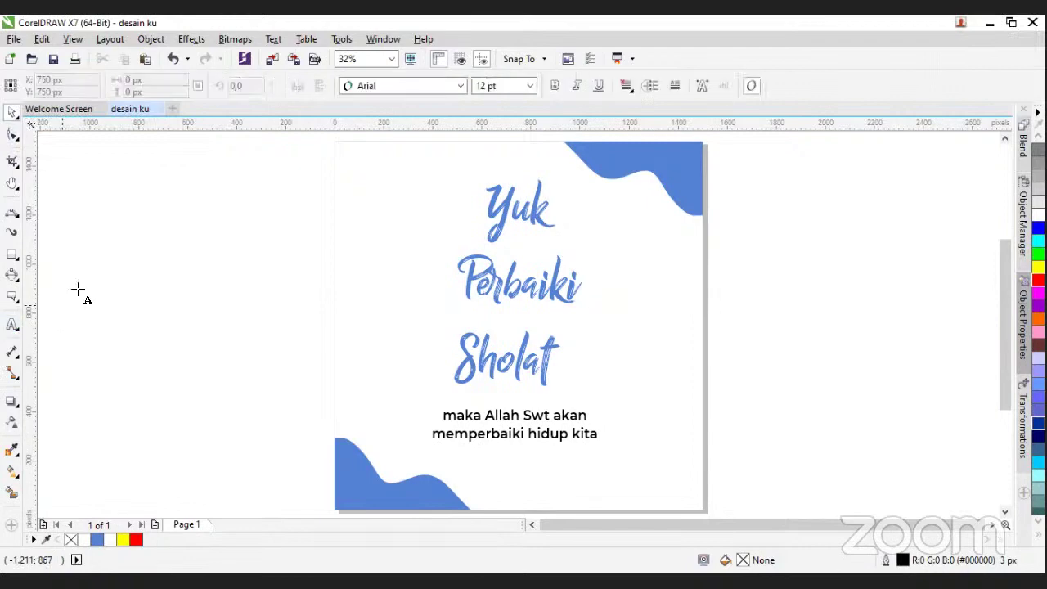
Try blue and white fills on a rectangle of about 602 by 583 px drawn beside the page, and delete it
left_click(14, 257)
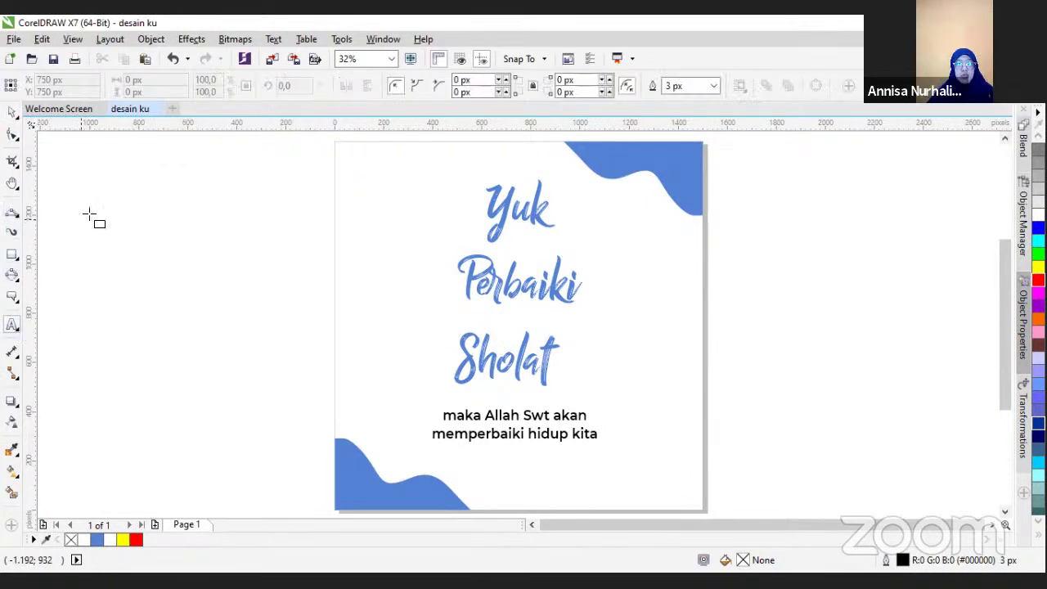
left_click_drag(92, 206, 240, 351)
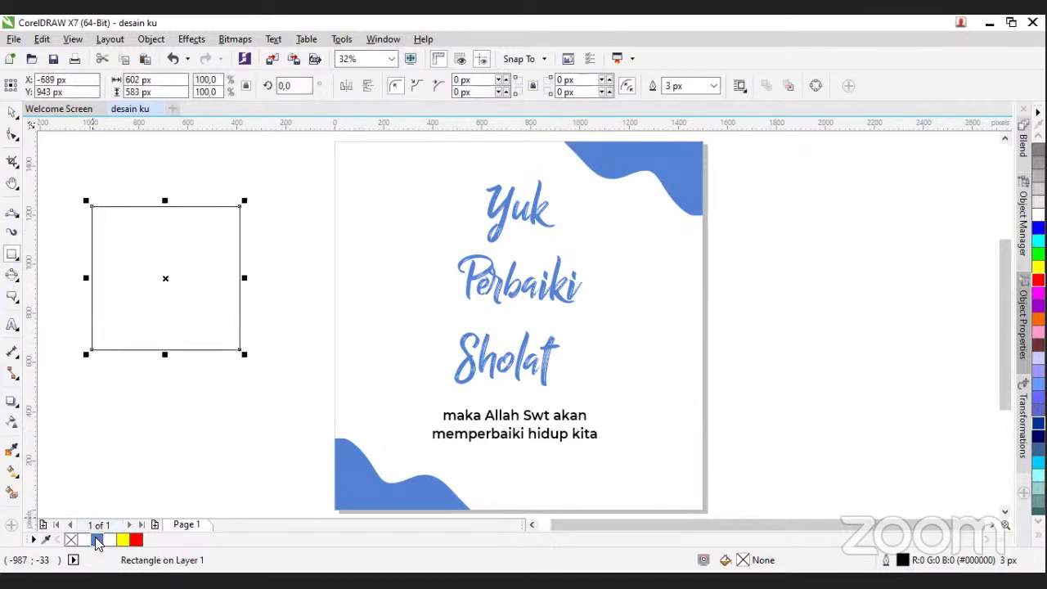
left_click(97, 539)
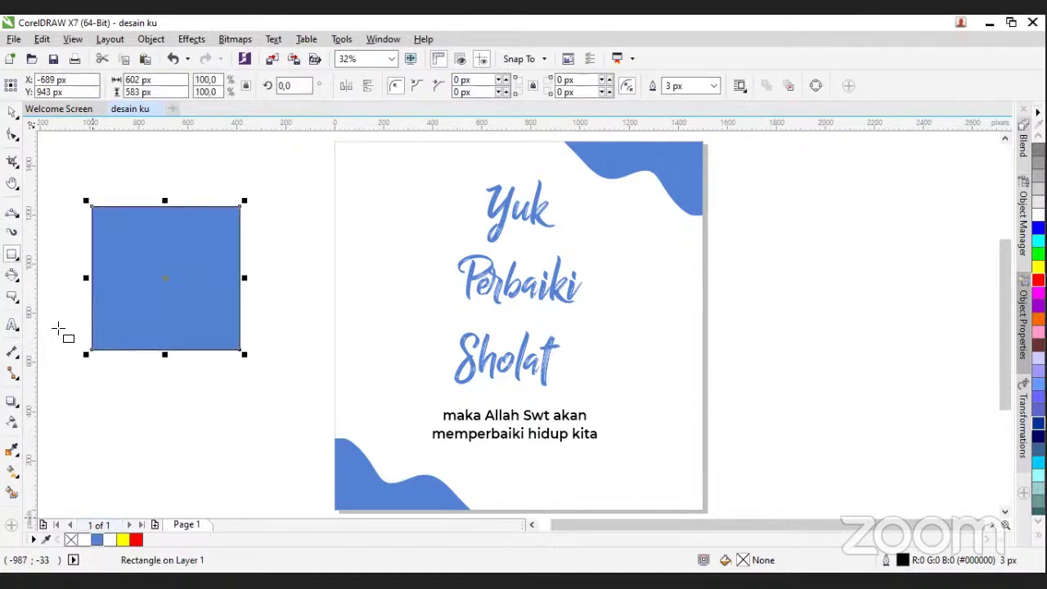
left_click(71, 539)
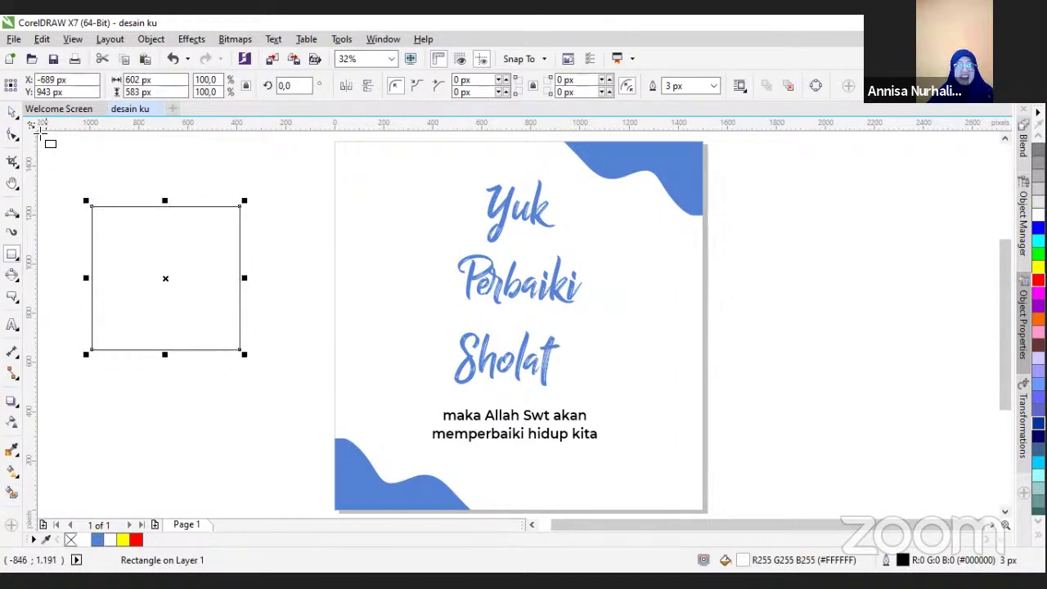
left_click(11, 114)
key("Delete")
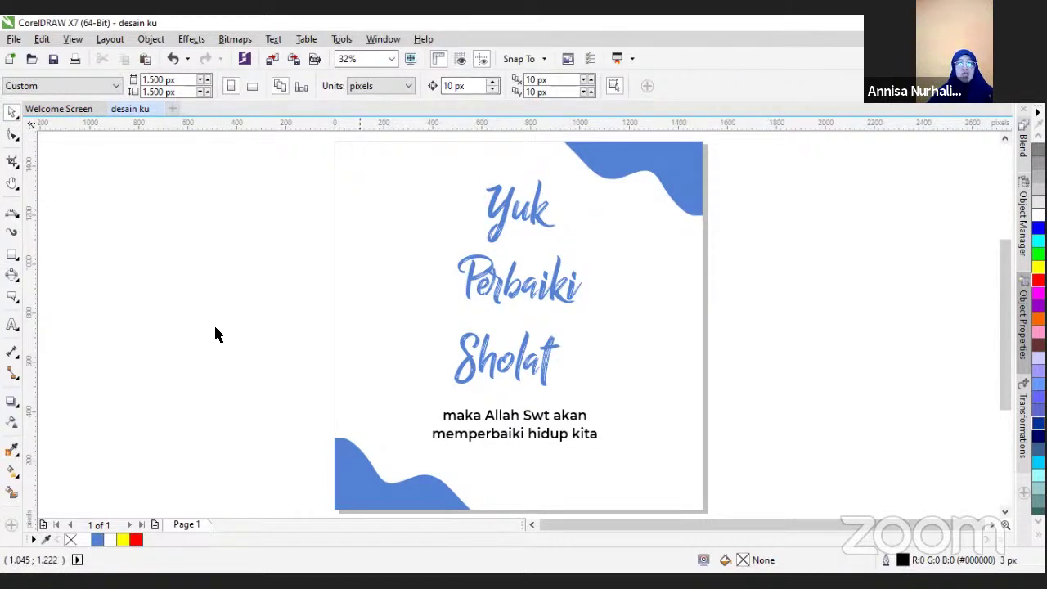
Edit the PowerClip contents and add a drop shadow to the upper-right wave, offset about -1 px horizontally and -14 px vertically
left_click(12, 403)
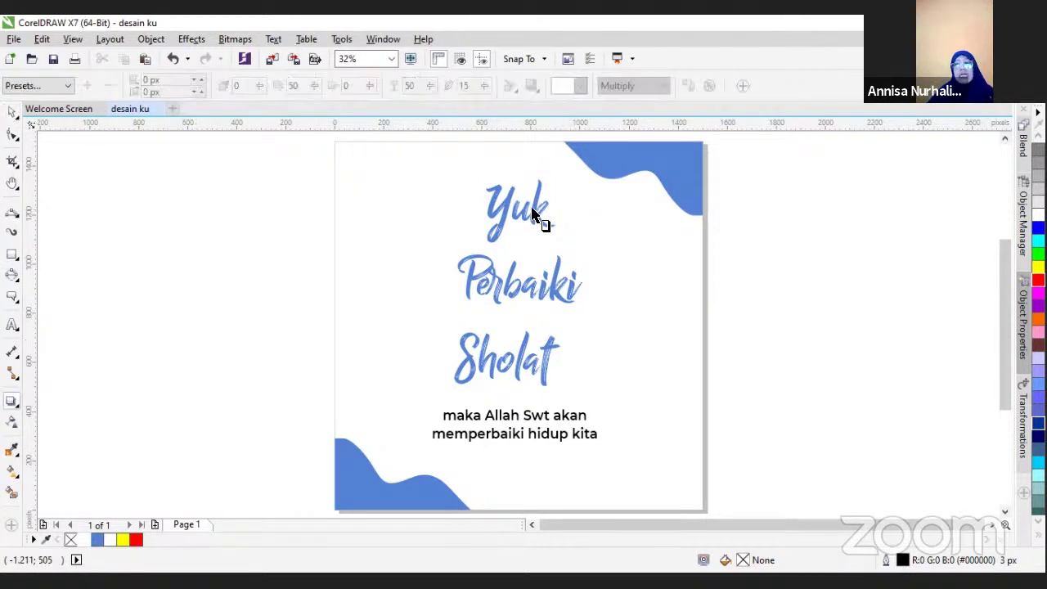
left_click(637, 234)
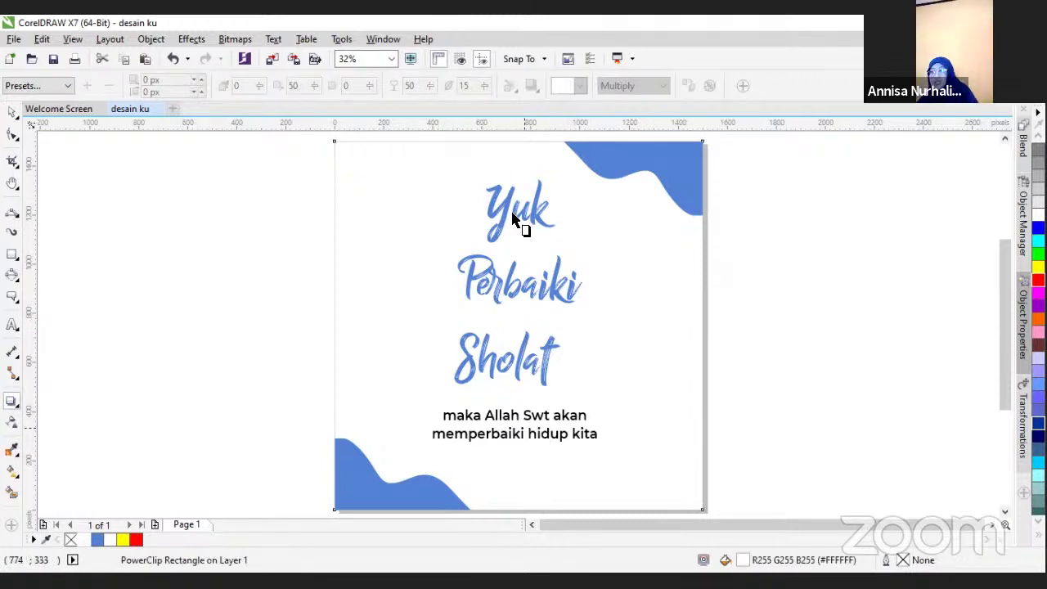
scroll(521, 226, "down", 1)
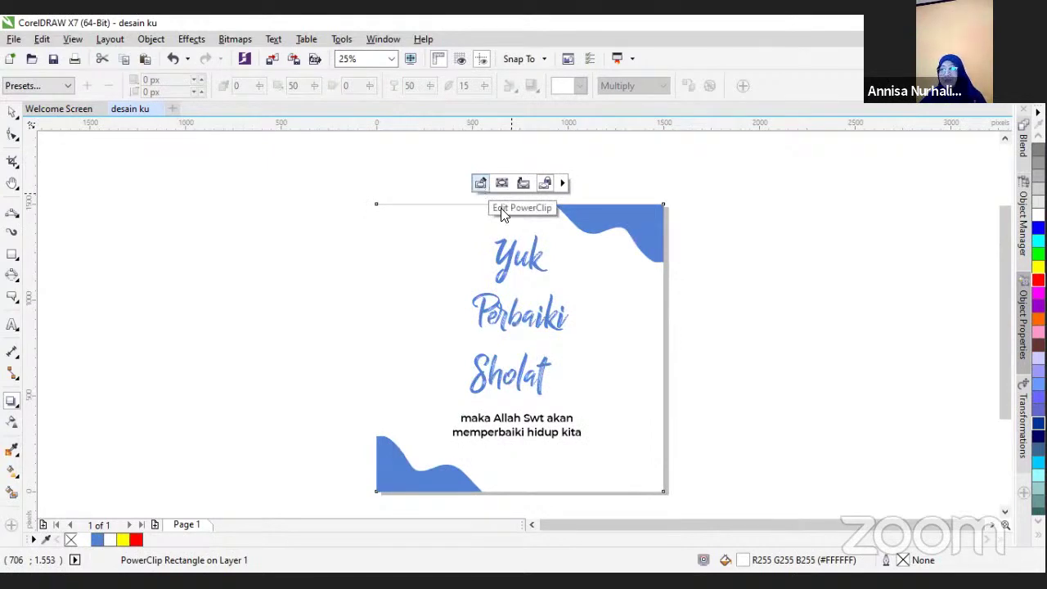
left_click(502, 212)
left_click(624, 227)
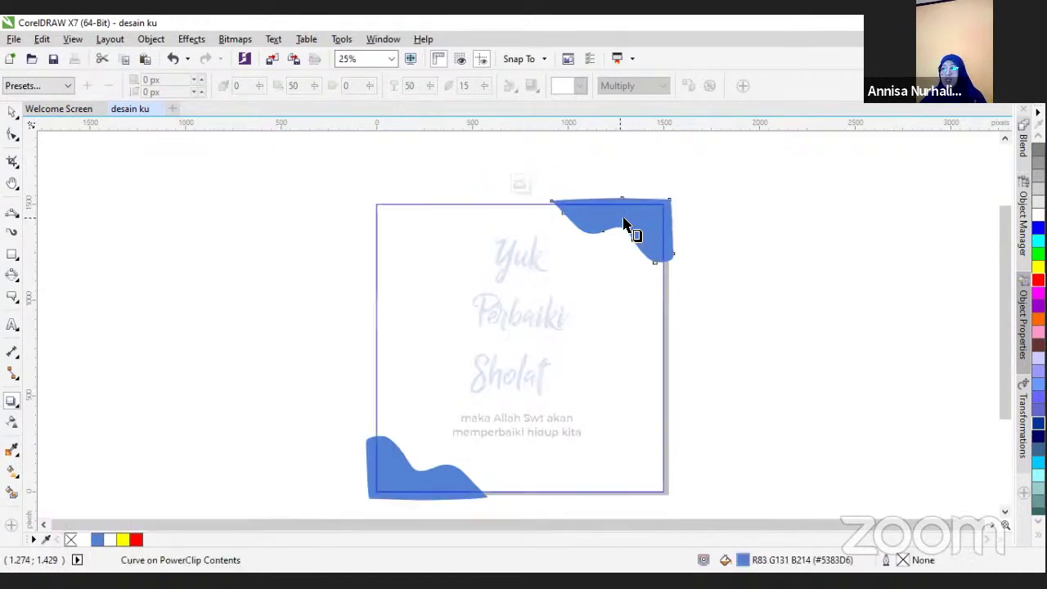
left_click_drag(613, 231, 615, 270)
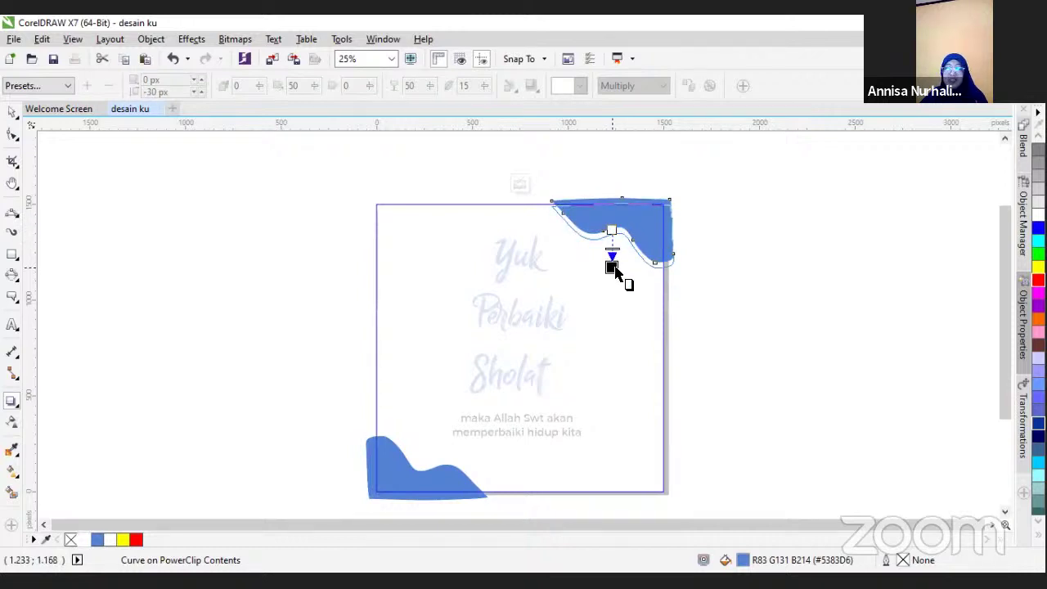
left_click_drag(615, 269, 610, 263)
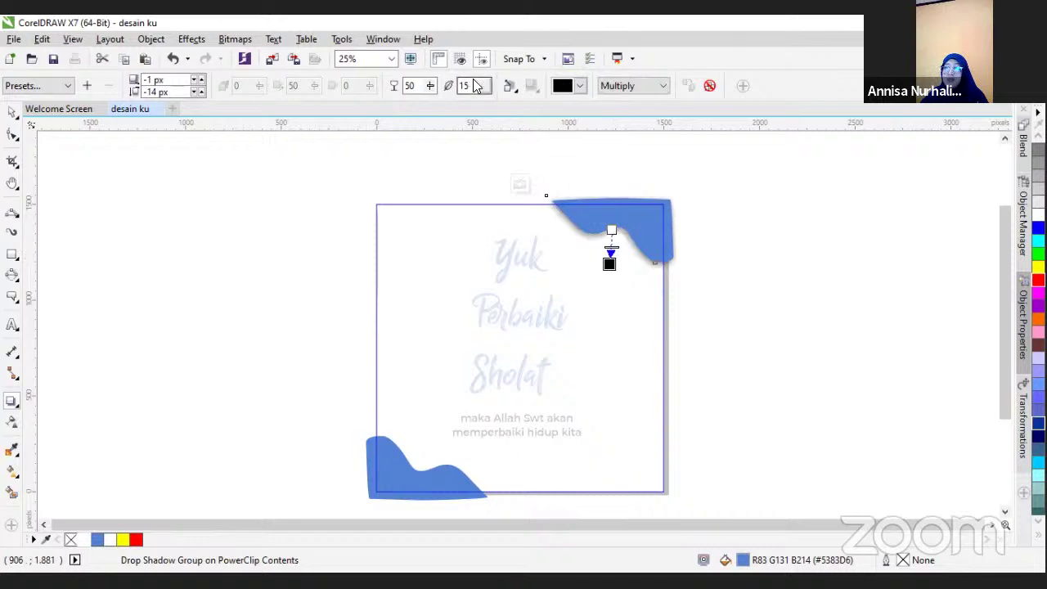
Set the upper-right wave's drop shadow to opacity 29 and feathering 17
left_click_drag(482, 88, 479, 90)
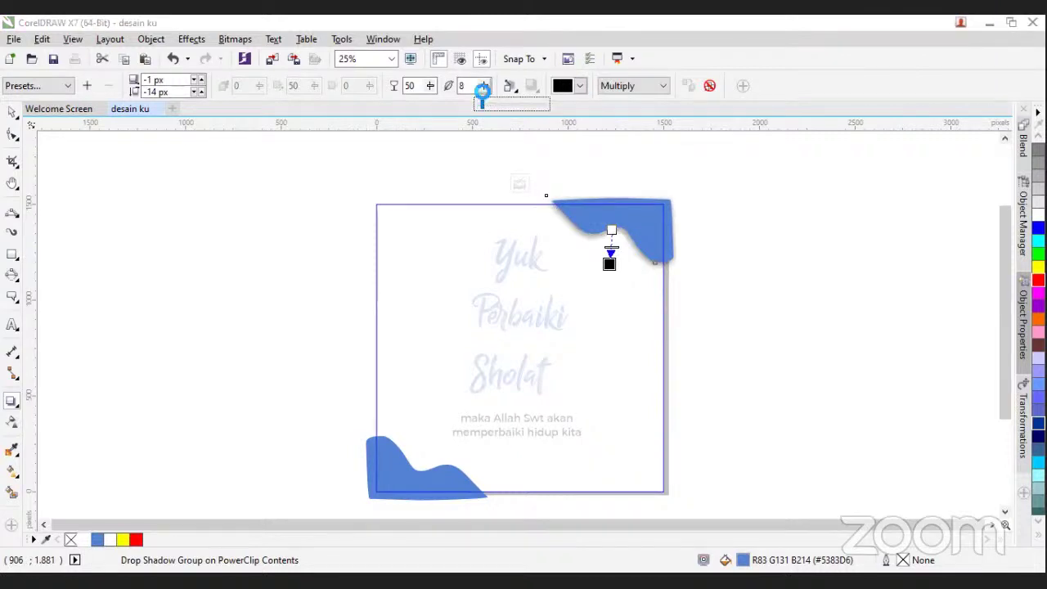
left_click_drag(482, 92, 431, 92)
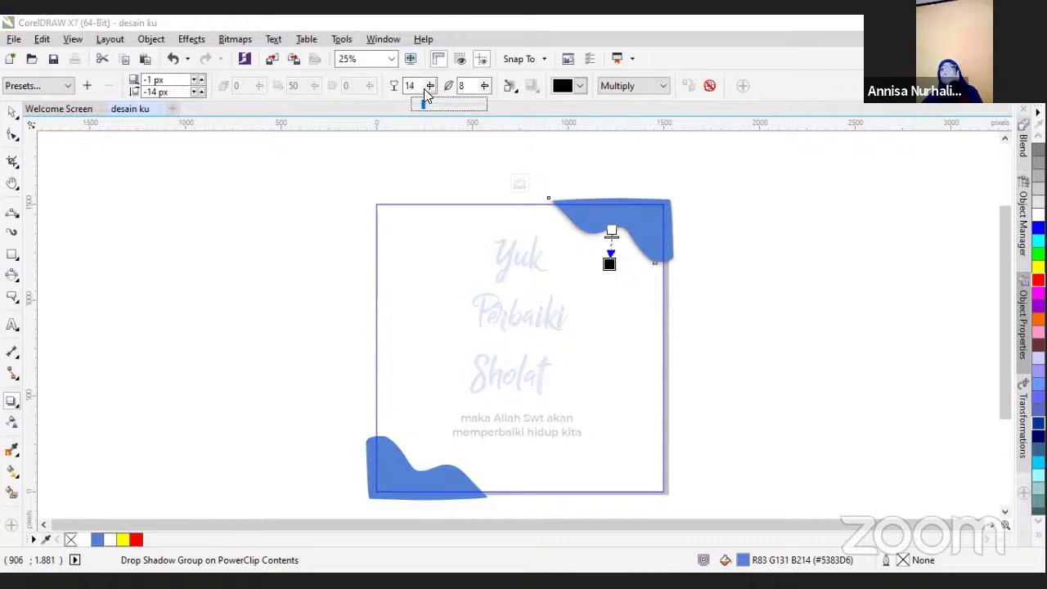
left_click(426, 89)
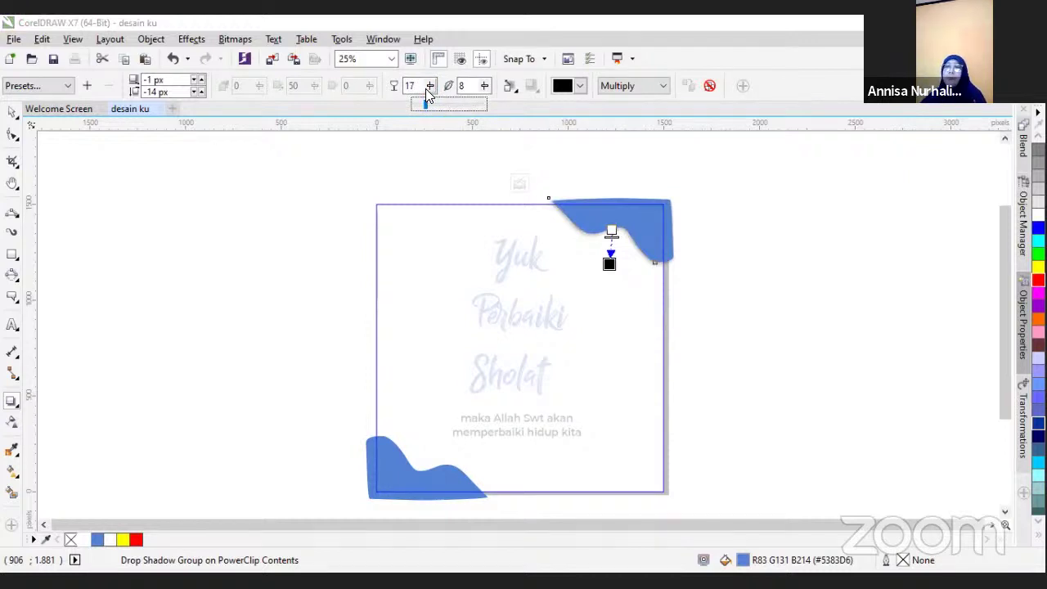
left_click_drag(431, 93, 470, 104)
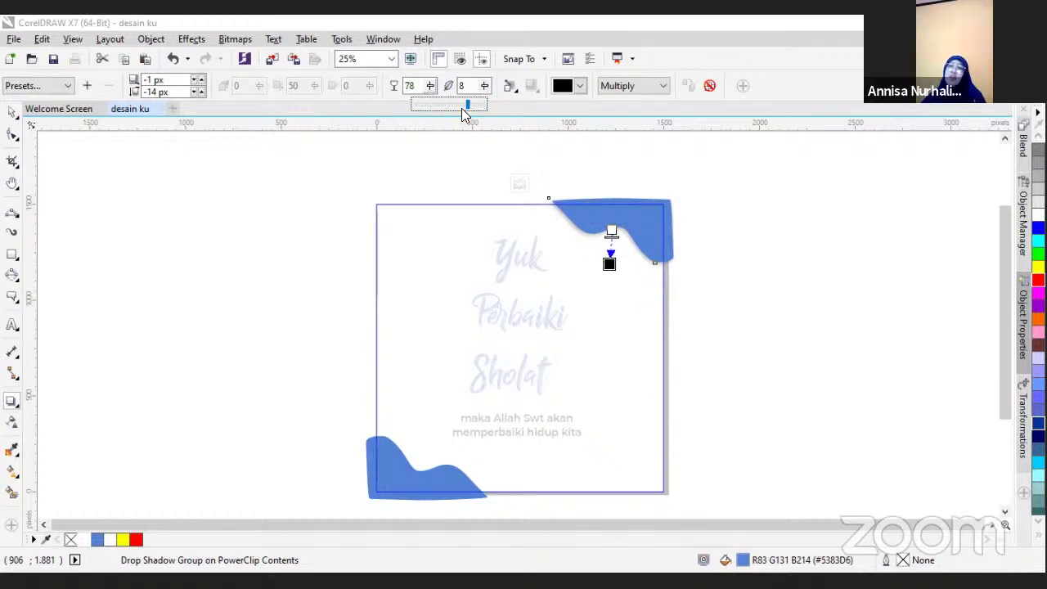
left_click_drag(401, 120, 473, 125)
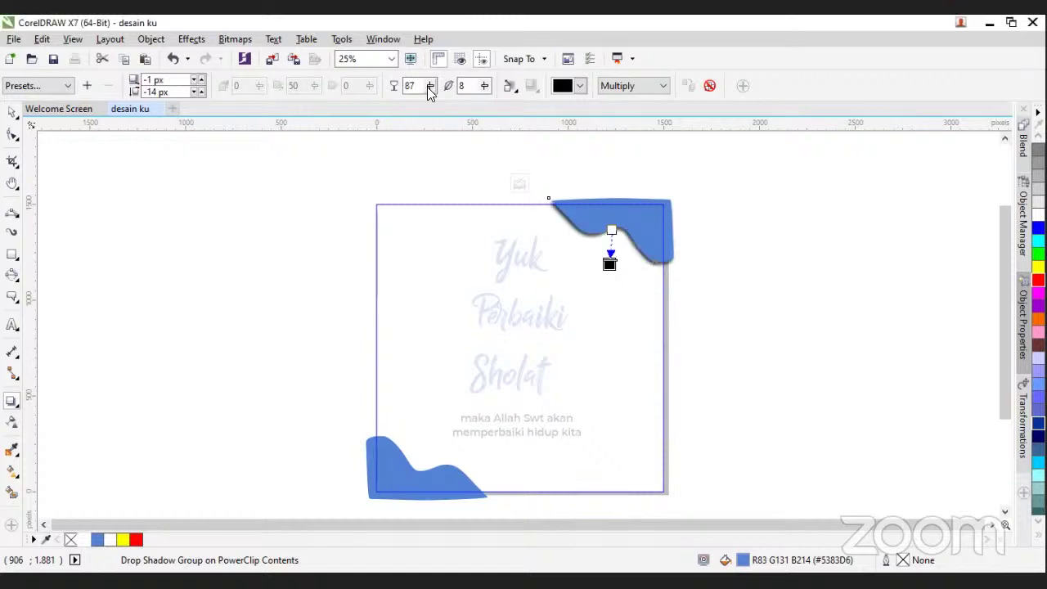
left_click_drag(431, 92, 399, 91)
left_click_drag(488, 88, 494, 94)
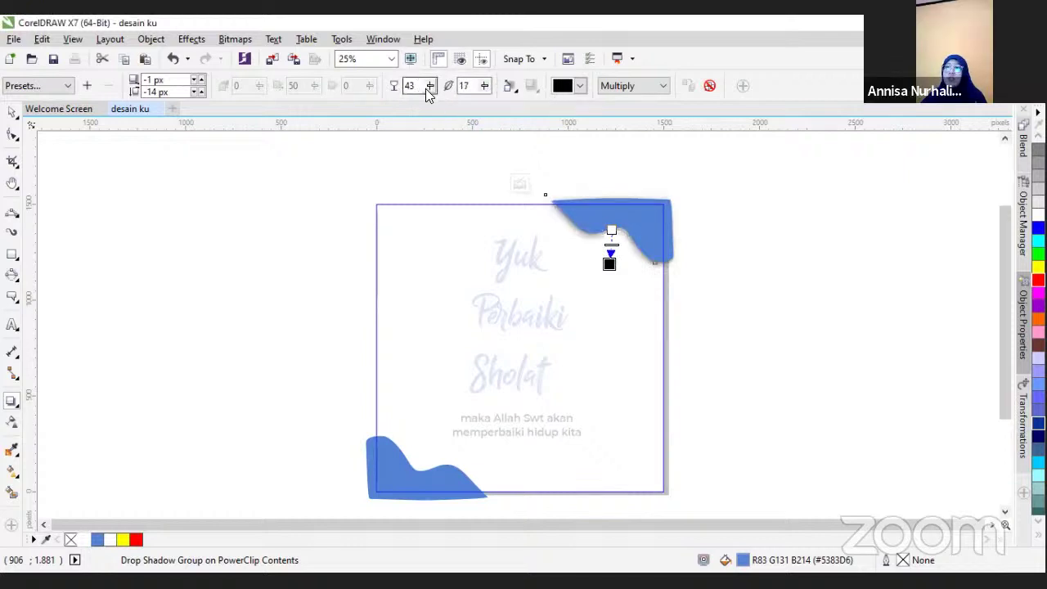
left_click_drag(425, 89, 415, 111)
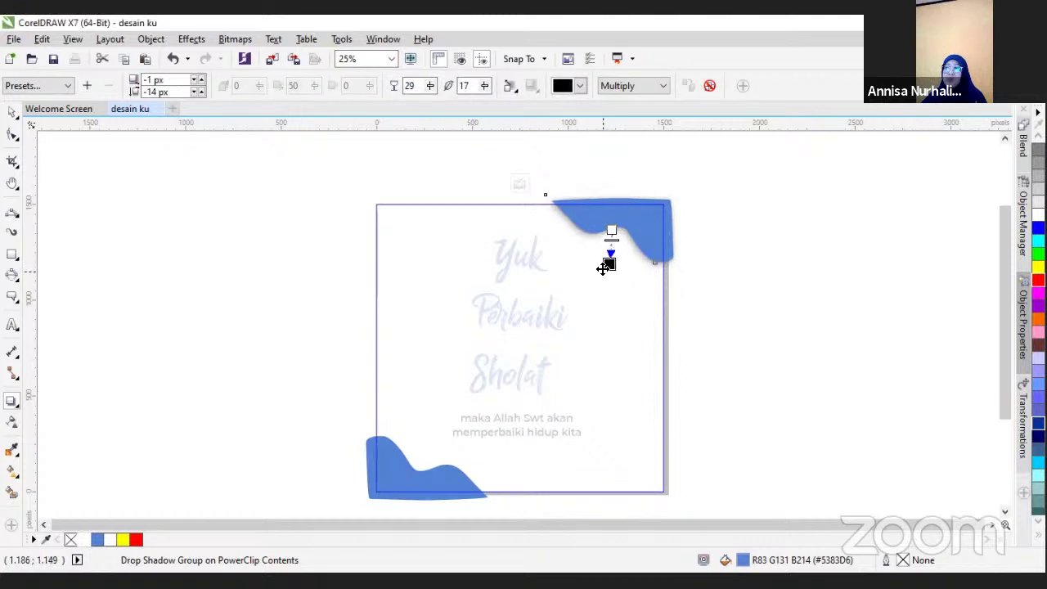
scroll(612, 268, "up", 1)
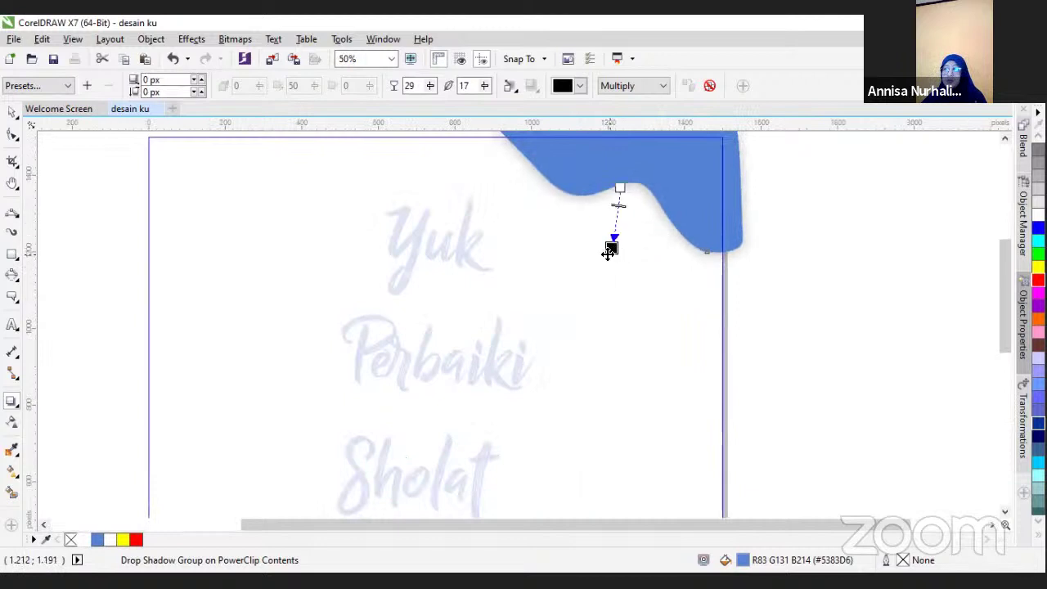
Redirect the upper-right blue shape's drop shadow toward its lower-right edge with opacity 50 and feathering 11, and finish editing the PowerClip
left_click_drag(484, 85, 414, 85)
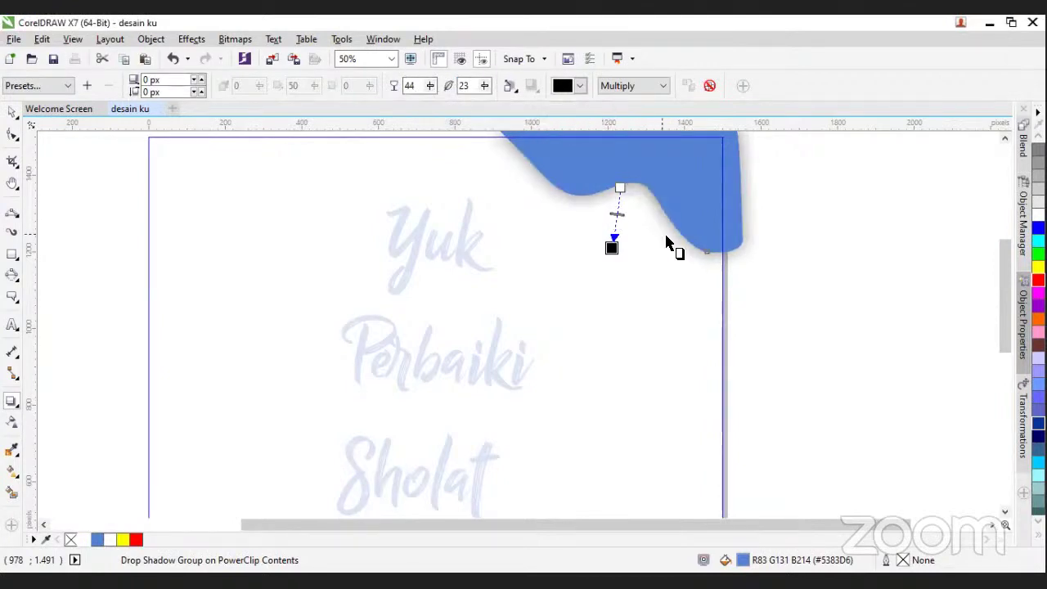
left_click_drag(670, 243, 731, 241)
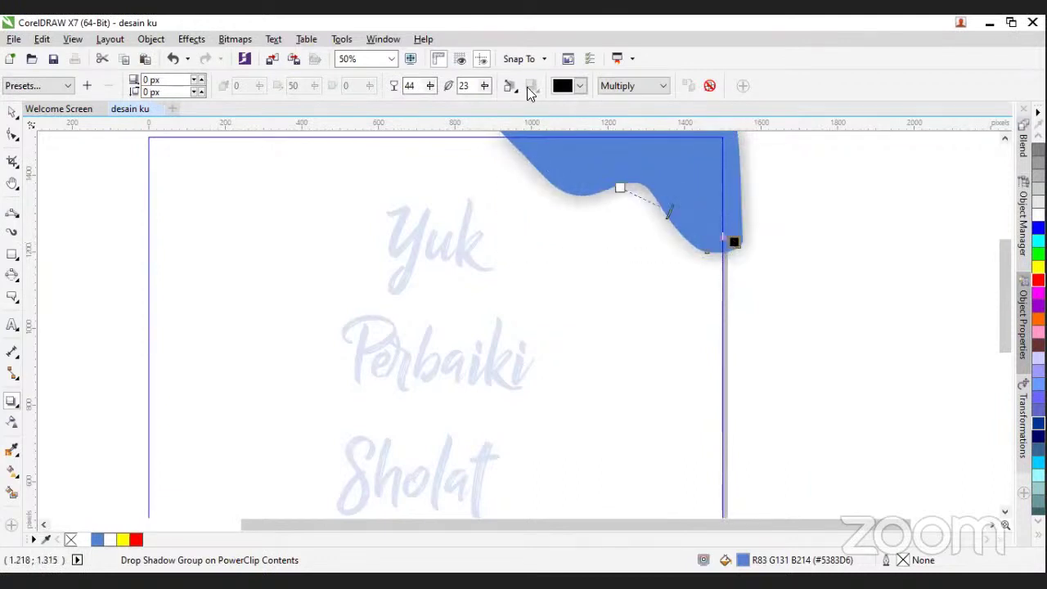
left_click_drag(483, 88, 435, 103)
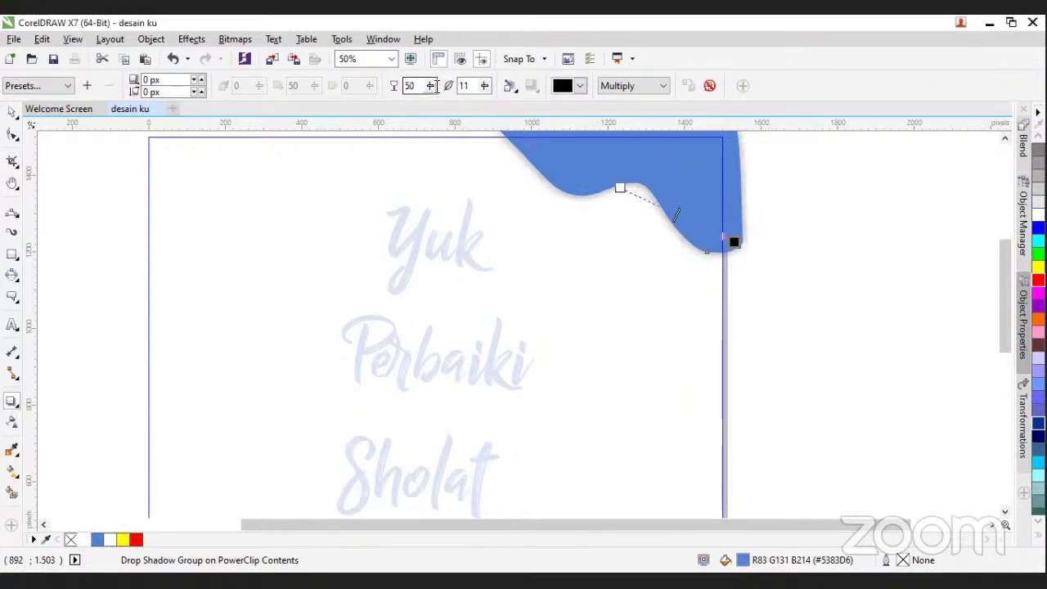
left_click(10, 114)
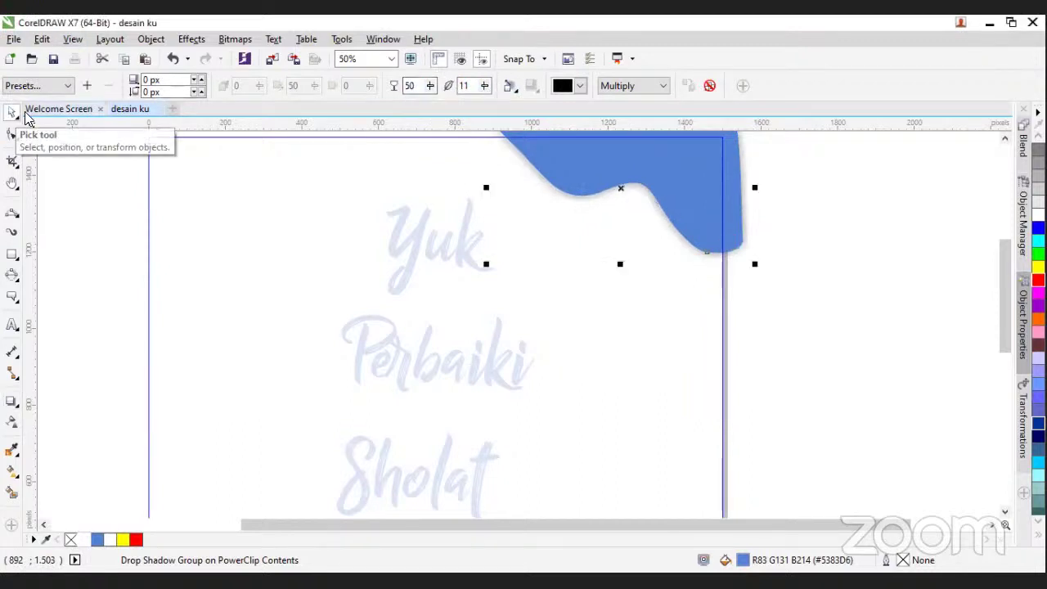
scroll(356, 143, "down", 2)
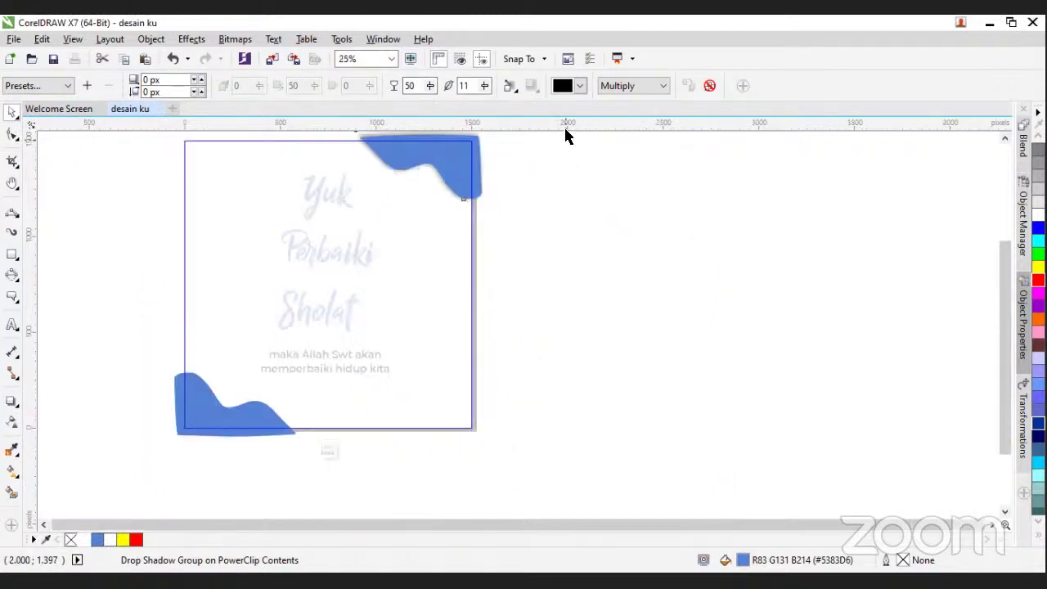
left_click(329, 416)
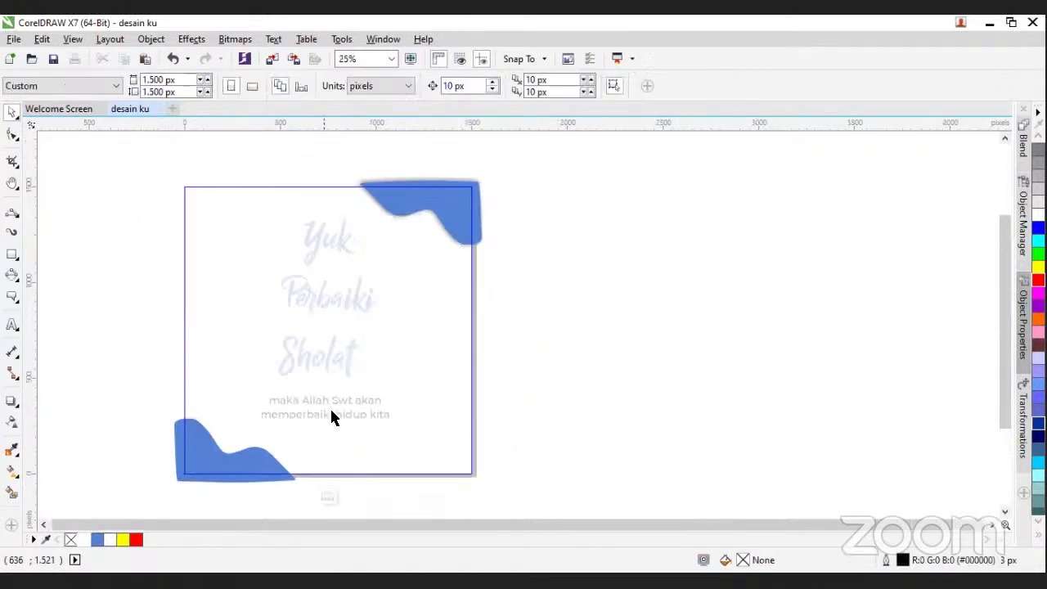
left_click(326, 497)
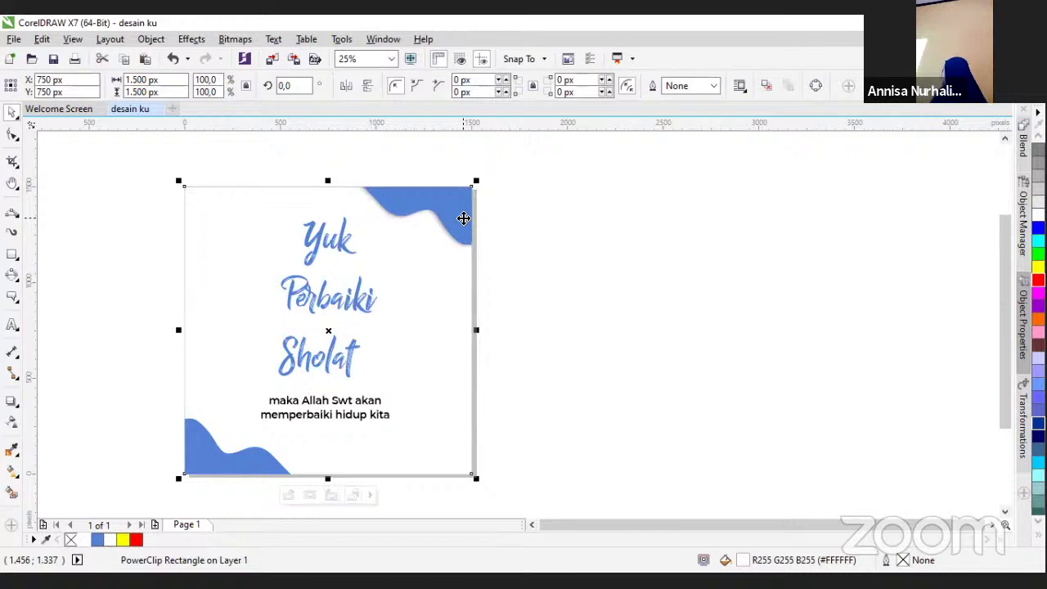
Reopen the PowerClip contents and set the opacity of the upper-right blue shape's drop shadow to 37
left_click(465, 247)
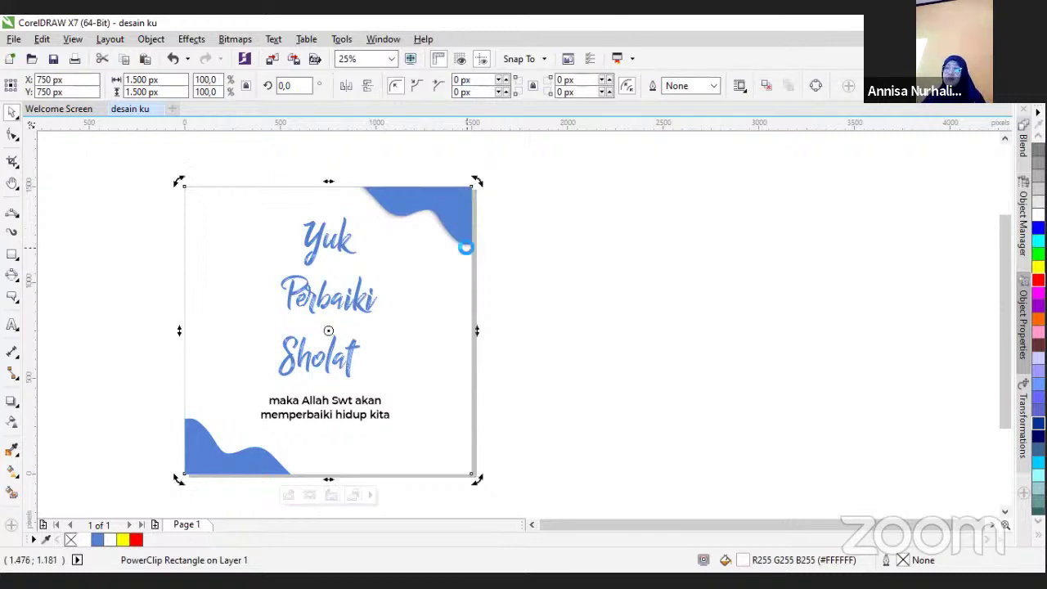
left_click(464, 243, "ctrl")
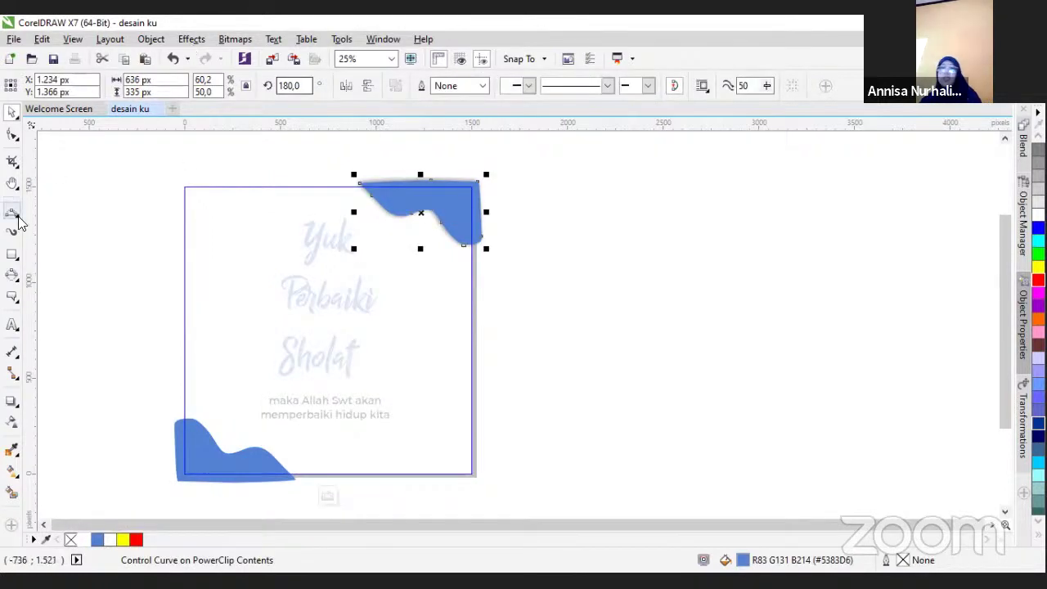
left_click(11, 401)
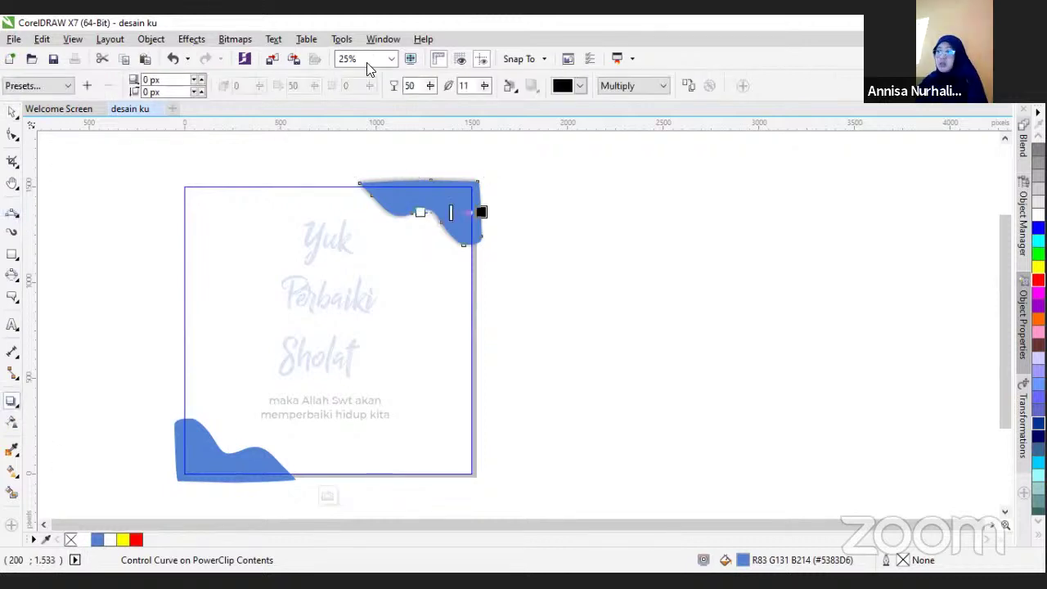
left_click(430, 87)
left_click(430, 86)
left_click_drag(432, 89, 425, 90)
scroll(422, 92, "down", 4)
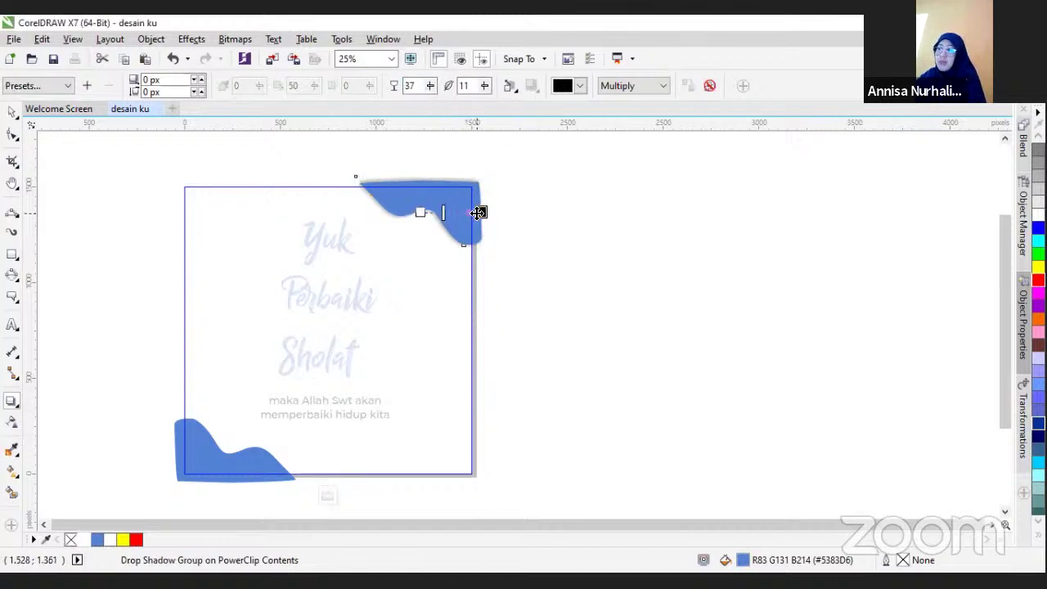
Angle the upper-right shape's shadow diagonally down to the right, with feathering 16 and opacity 31
left_click_drag(480, 214, 442, 240)
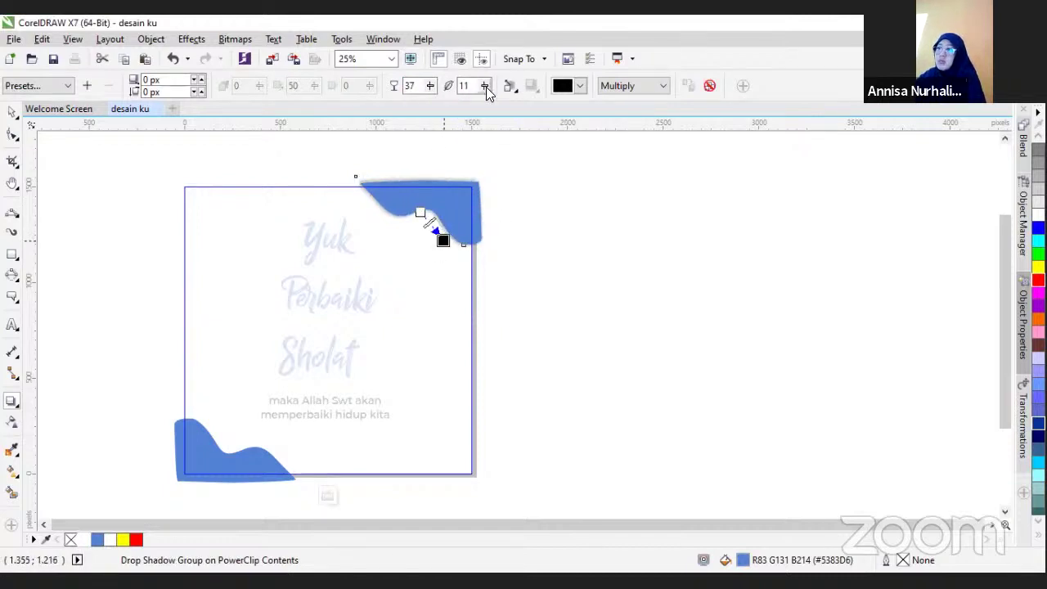
left_click_drag(486, 87, 471, 104)
left_click(431, 87)
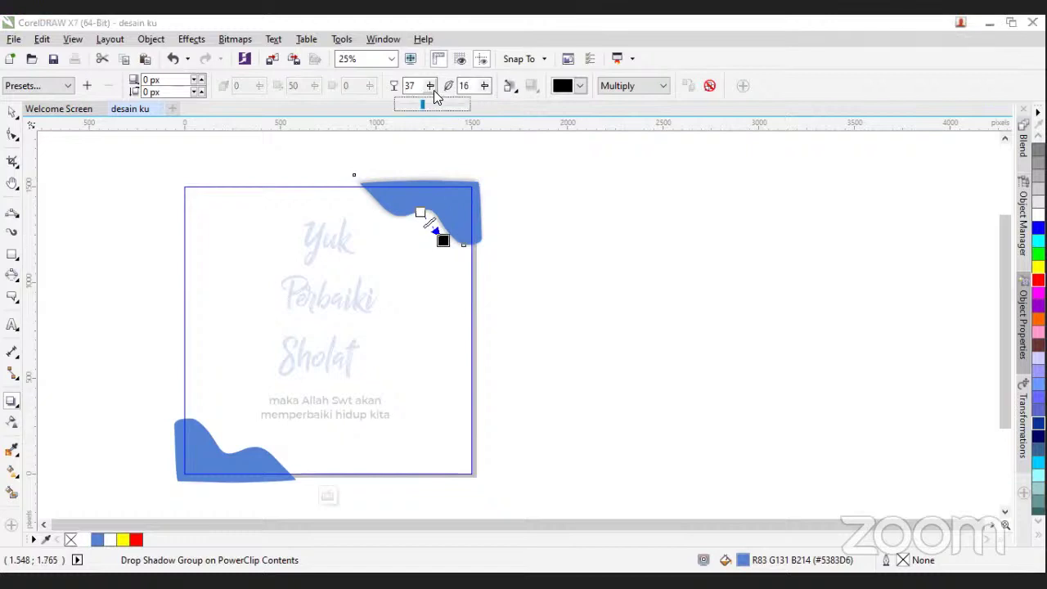
left_click_drag(434, 90, 427, 90)
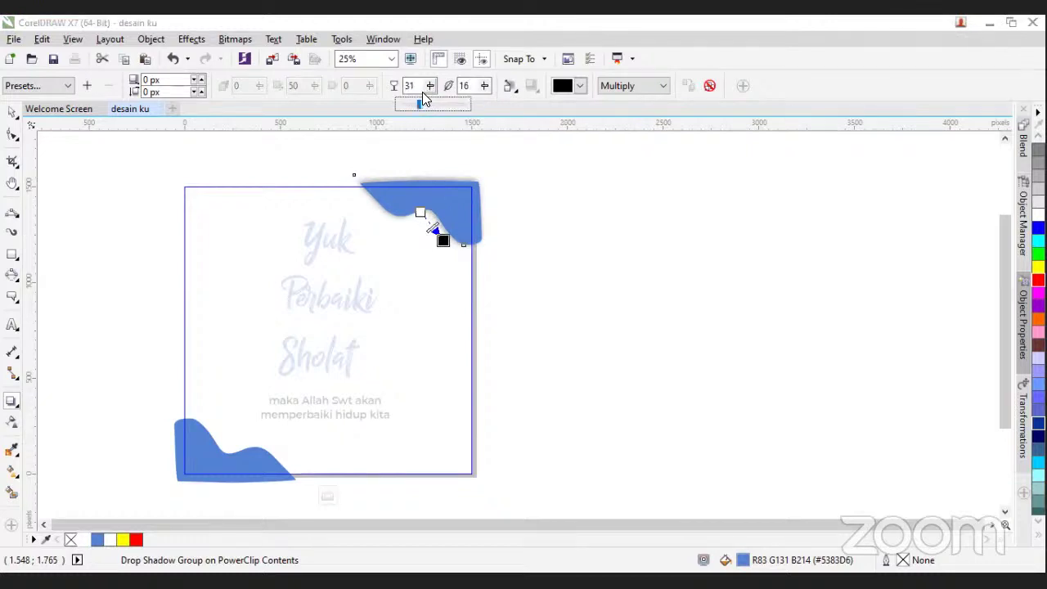
Add an upward drop shadow to the lower-left blue shape, offset about 5 by 25 px, and finish editing the PowerClip
left_click(222, 470)
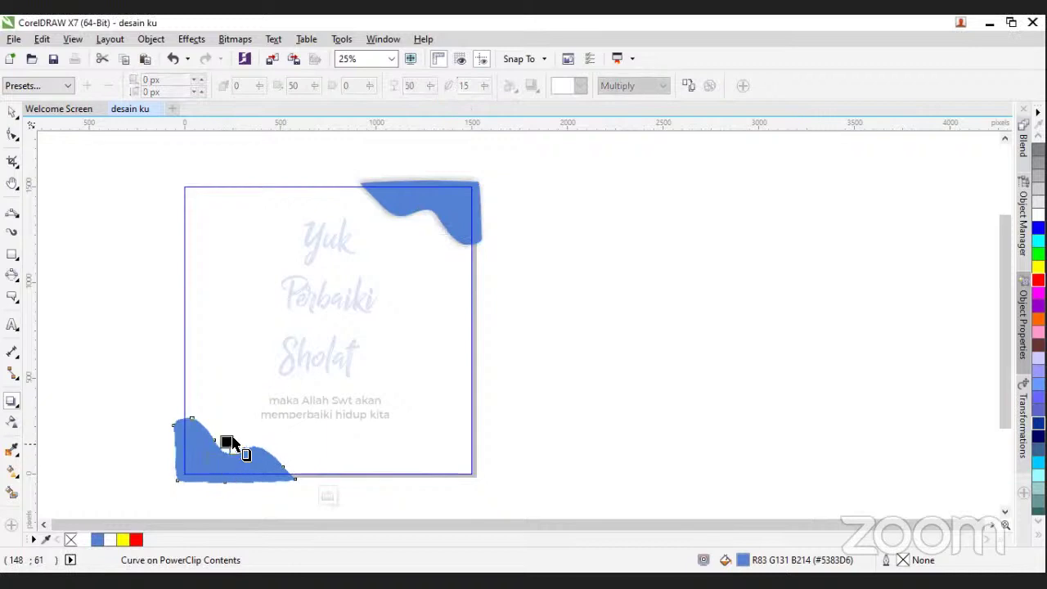
left_click_drag(232, 442, 245, 417)
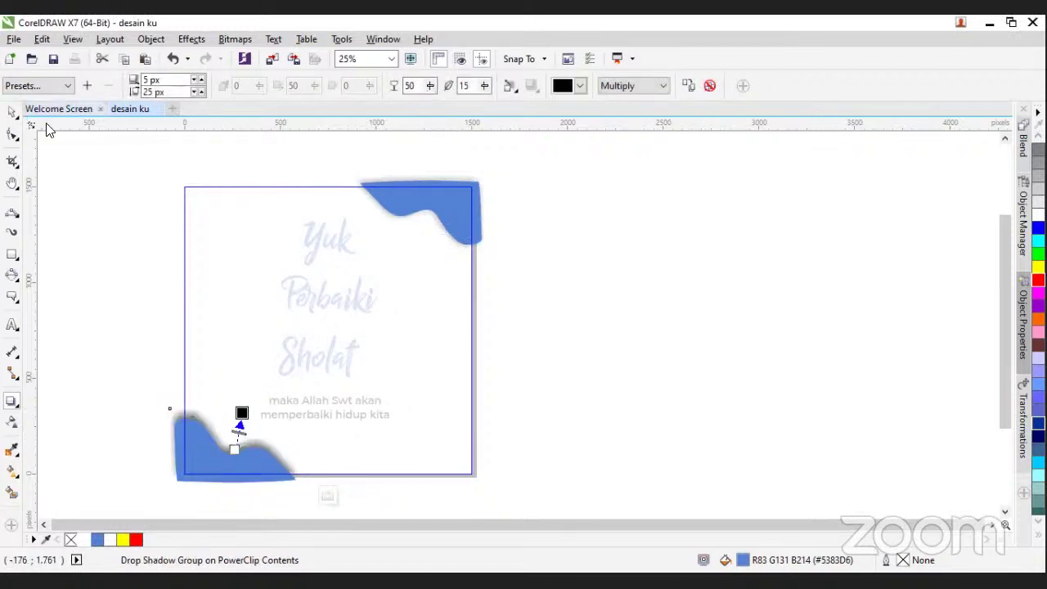
left_click(326, 496)
Reopen the PowerClip contents and set the lower-left shape's drop shadow to opacity 28 and feathering 7
left_click(257, 463)
left_click(257, 464, "ctrl")
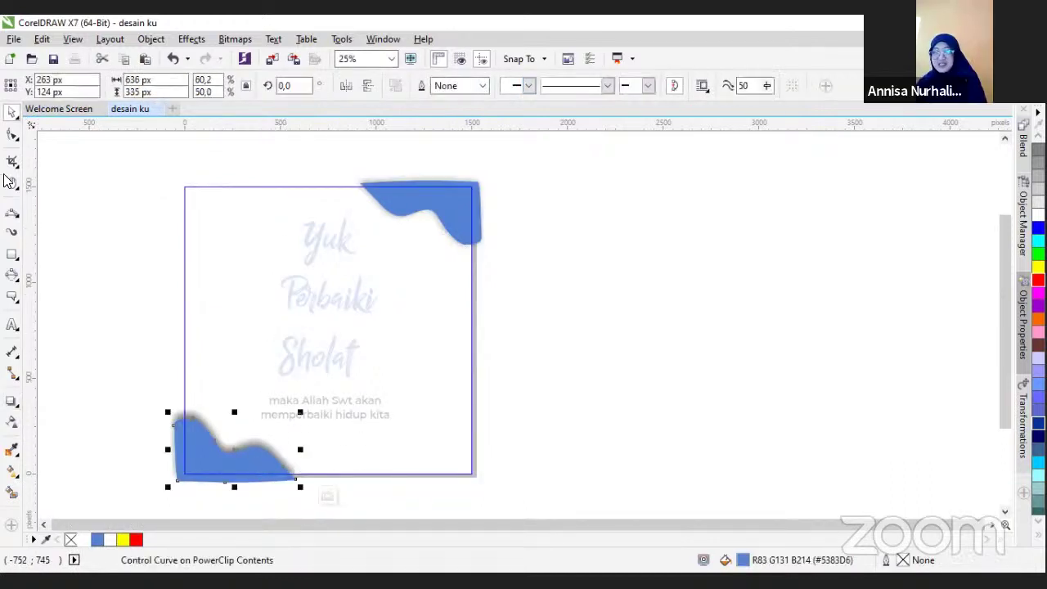
left_click(12, 401)
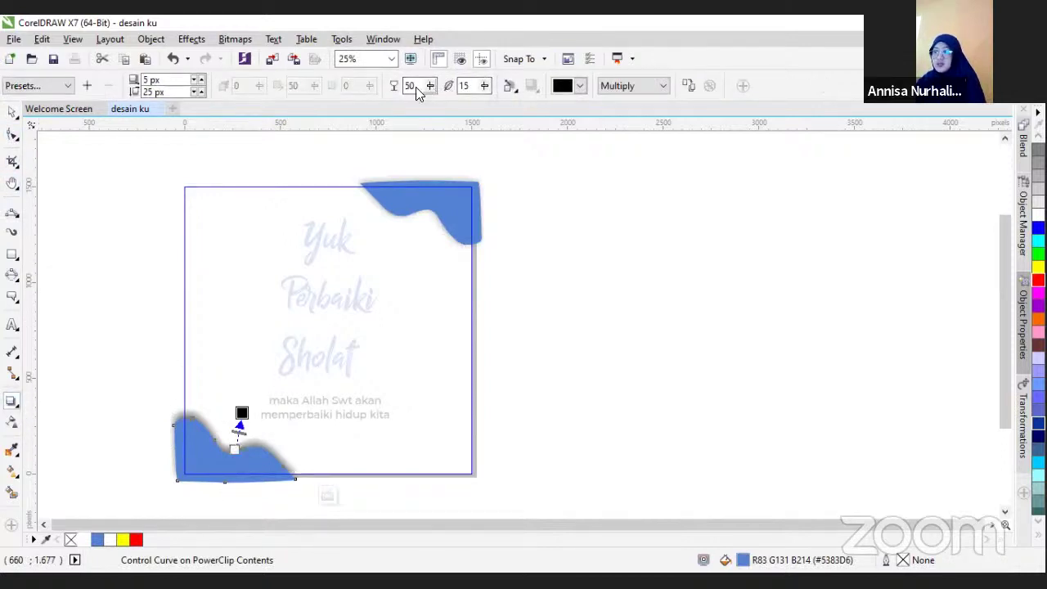
left_click_drag(416, 87, 419, 87)
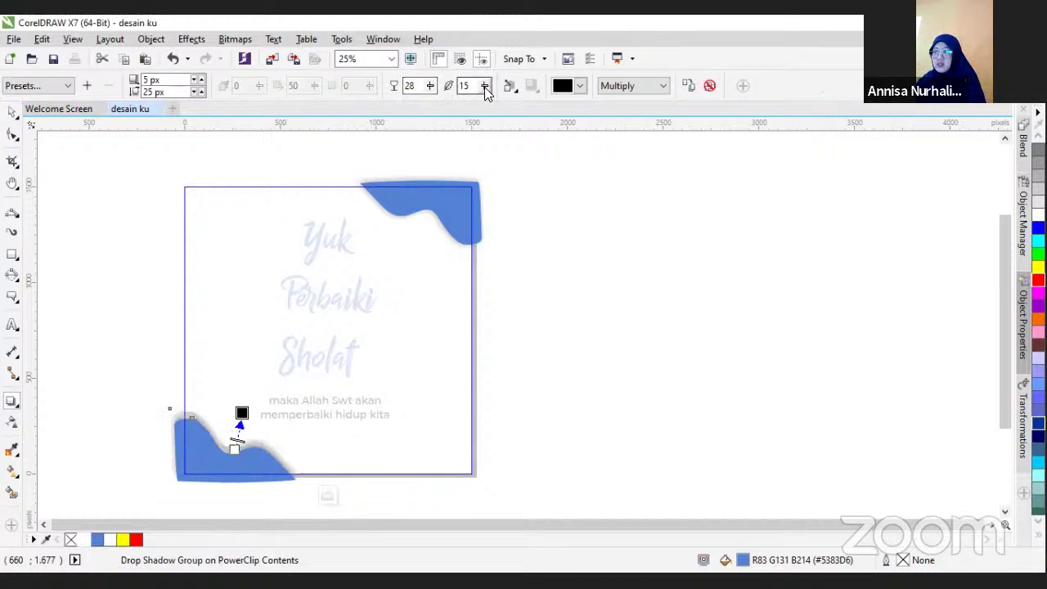
left_click_drag(485, 87, 479, 87)
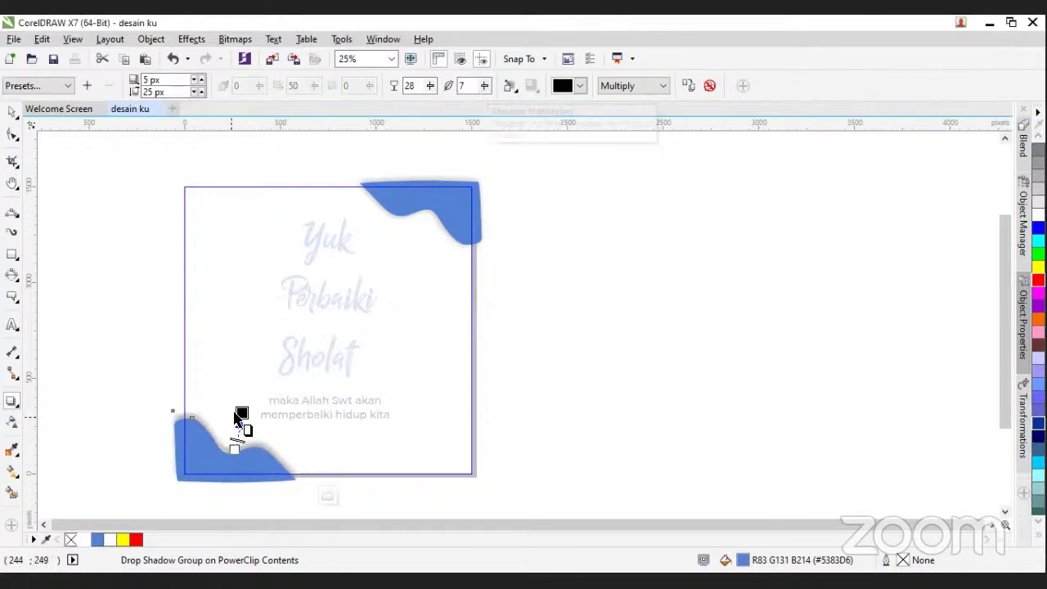
key("Escape")
Shorten the lower-left shape's shadow offset to about 2 by 12 px, set its opacity to 34, and finish editing the PowerClip
left_click(252, 455)
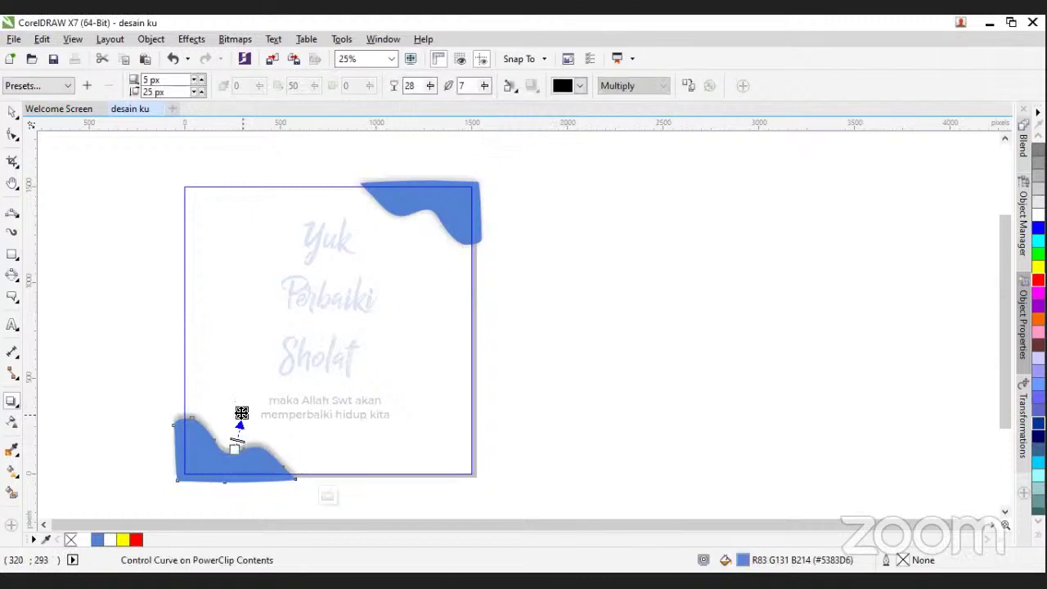
left_click_drag(234, 427, 238, 416)
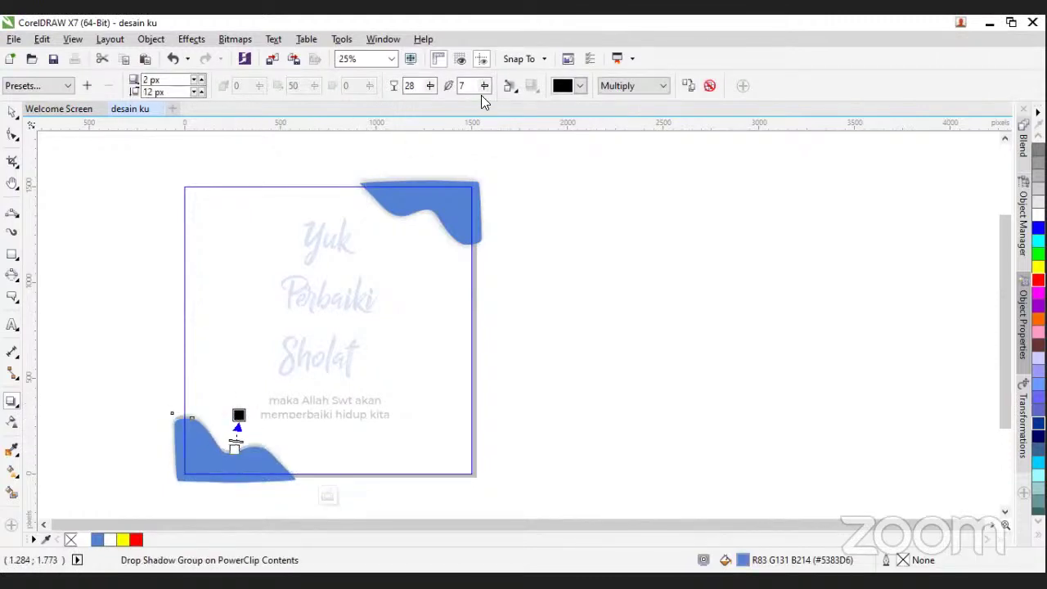
left_click(435, 86)
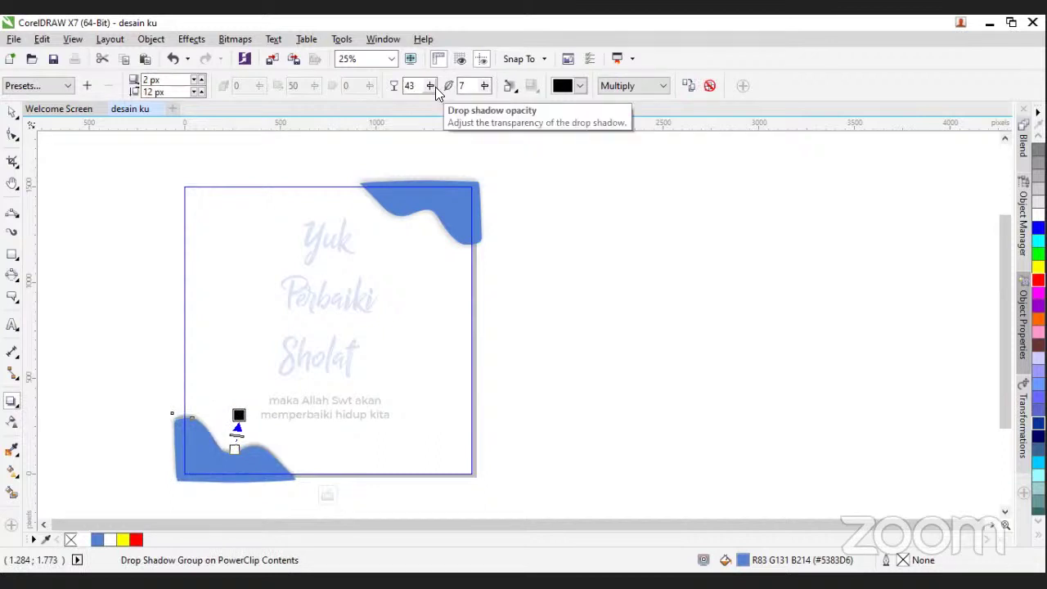
left_click(431, 90)
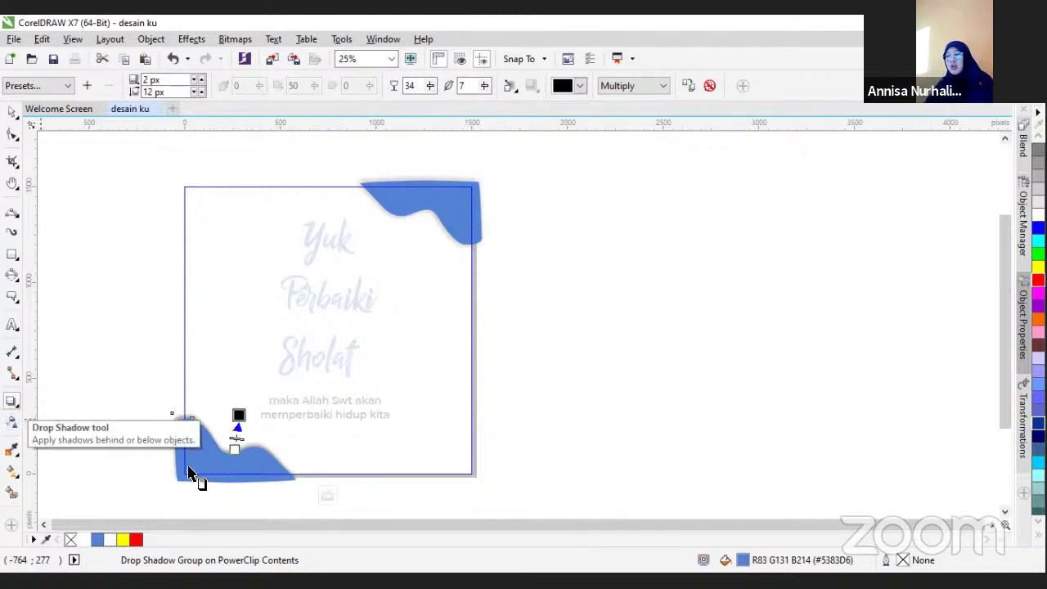
left_click(12, 111)
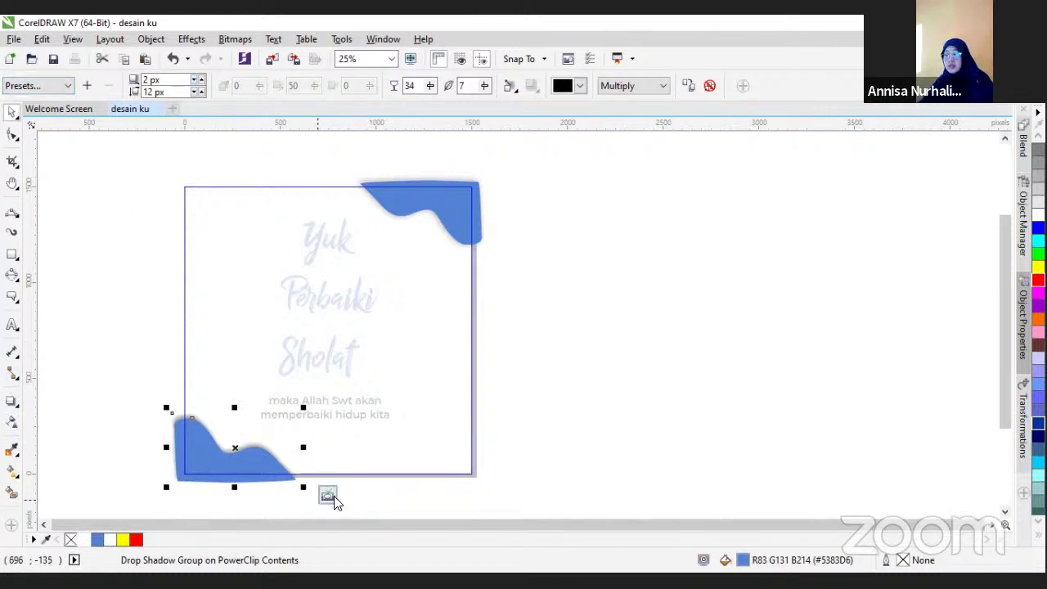
Switch the active interactive effect tool to Blend and return to the Pick tool
left_click(18, 417)
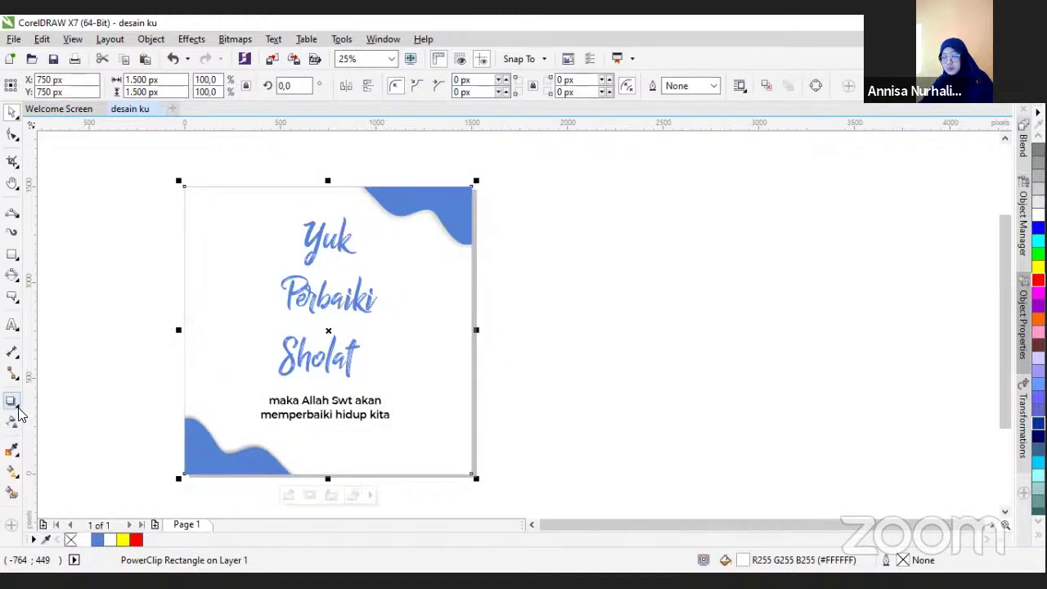
left_click(16, 407)
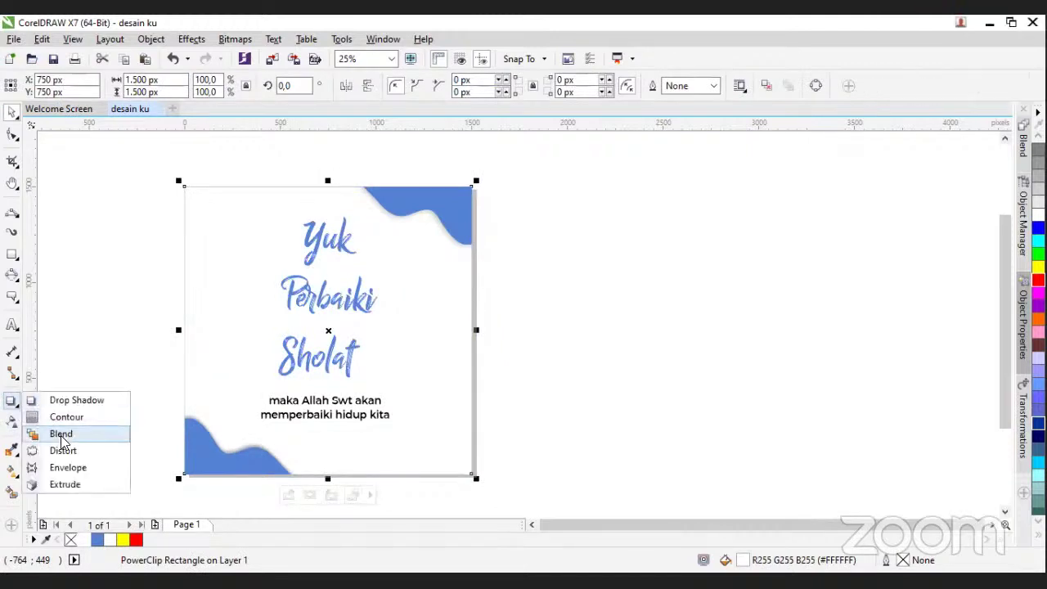
left_click(62, 436)
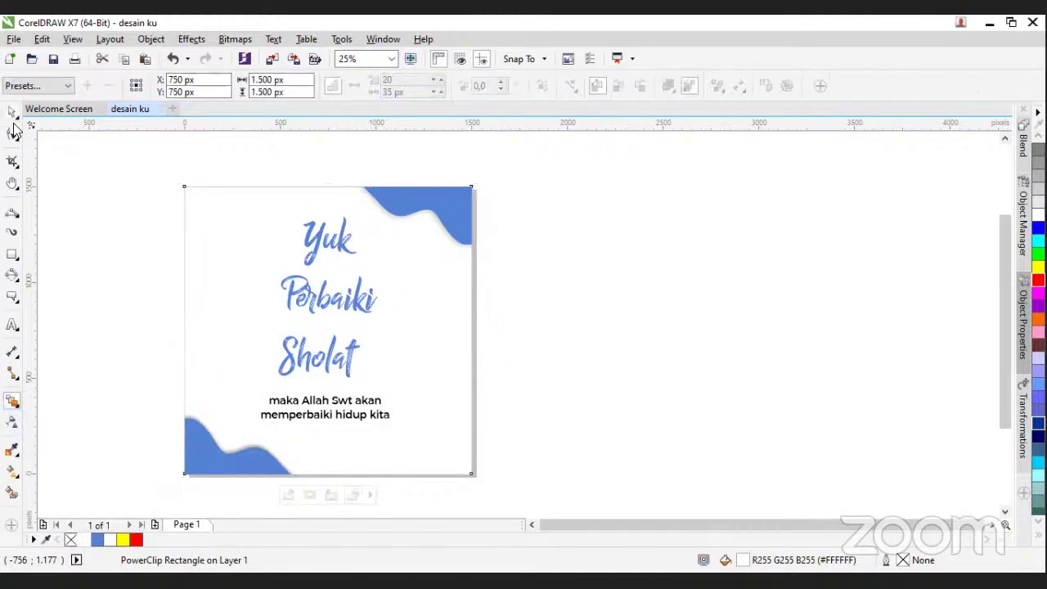
left_click(11, 115)
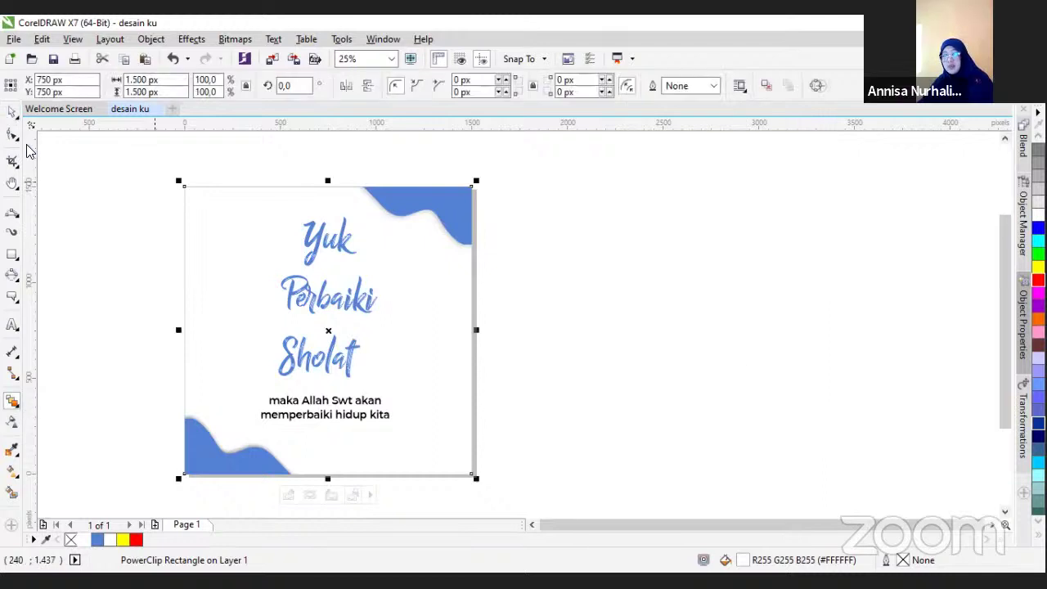
Draw a rectangle about 840 by 436 px beside the page and fill it red
key("F6")
left_click_drag(536, 184, 697, 267)
left_click(135, 541)
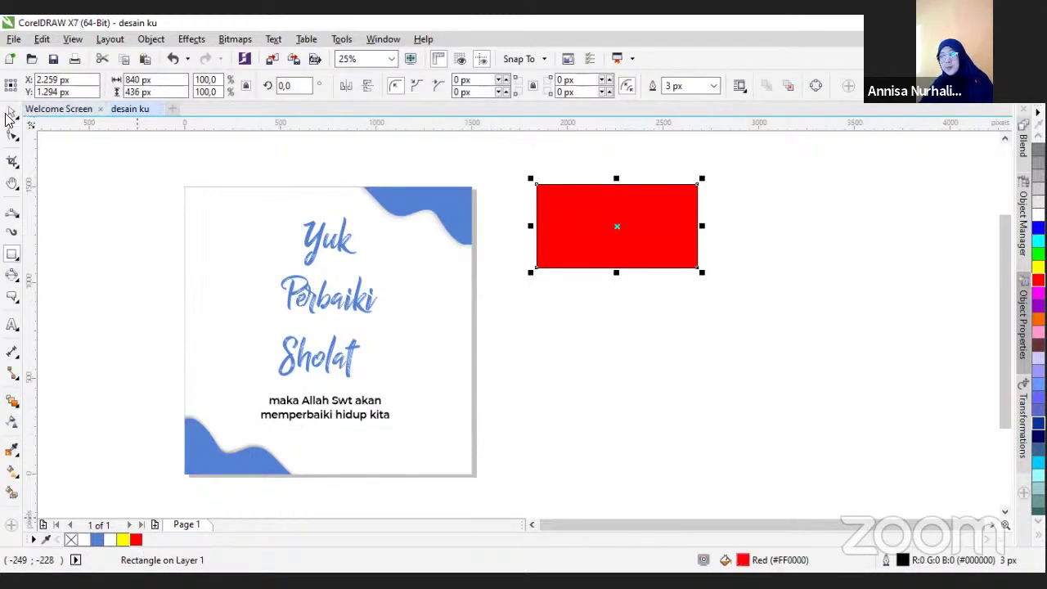
Try to apply a Blend effect to the red rectangle beside the page
left_click(11, 402)
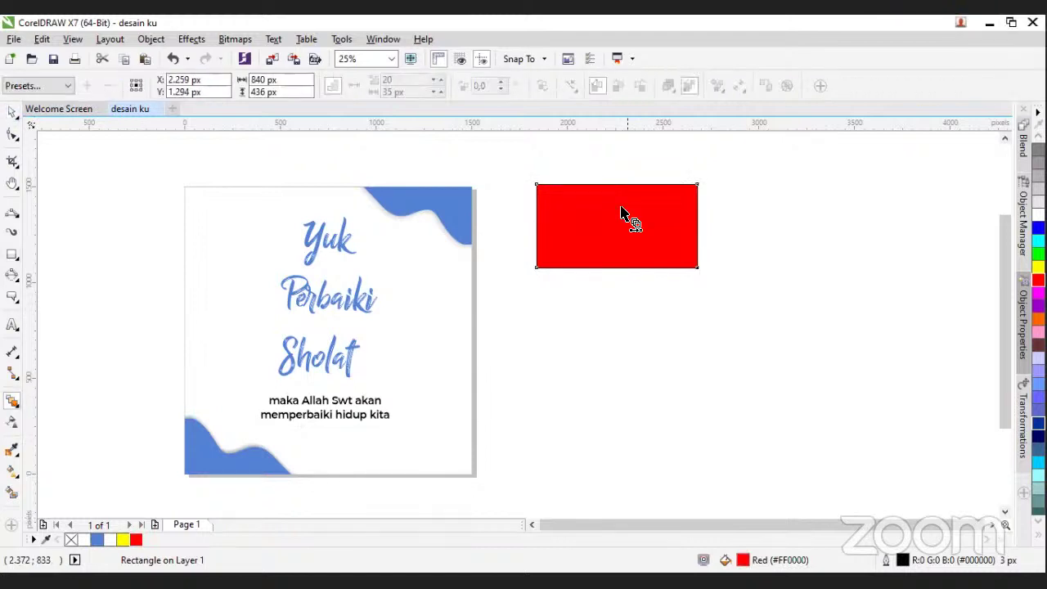
left_click_drag(619, 222, 687, 329)
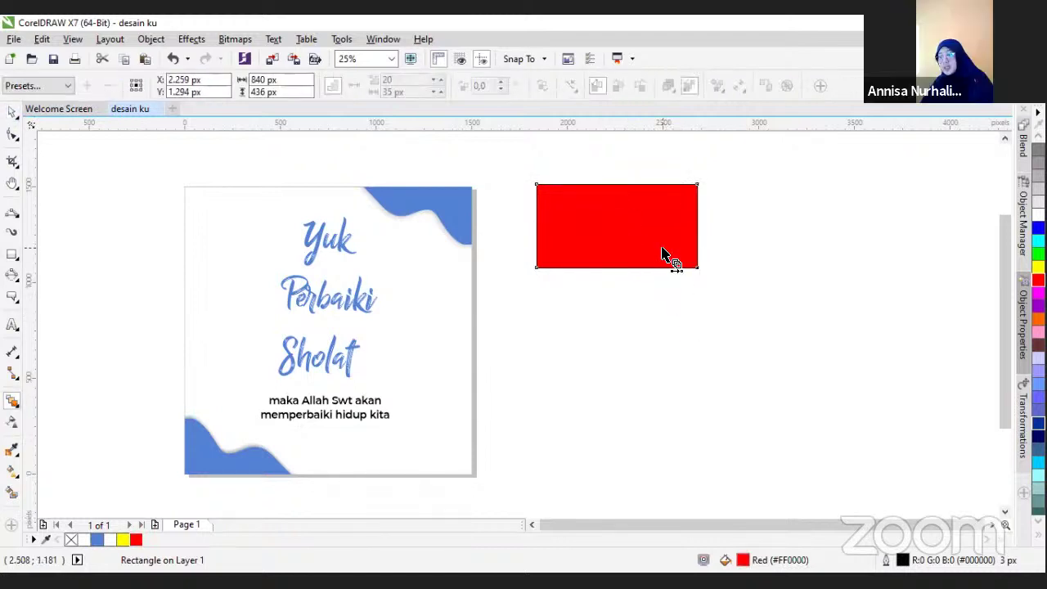
left_click_drag(666, 257, 696, 304)
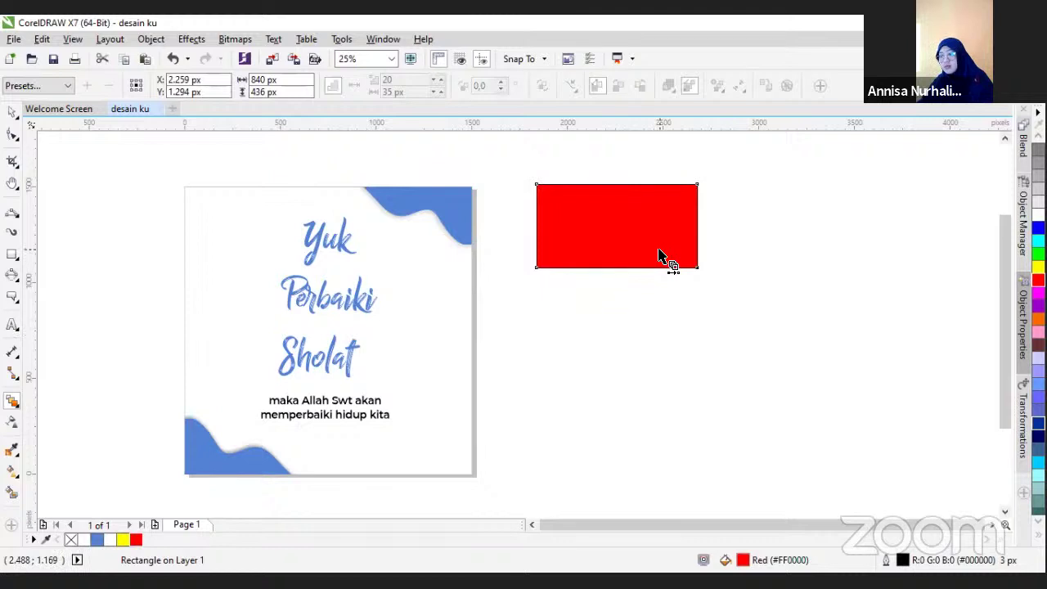
left_click_drag(659, 255, 698, 253)
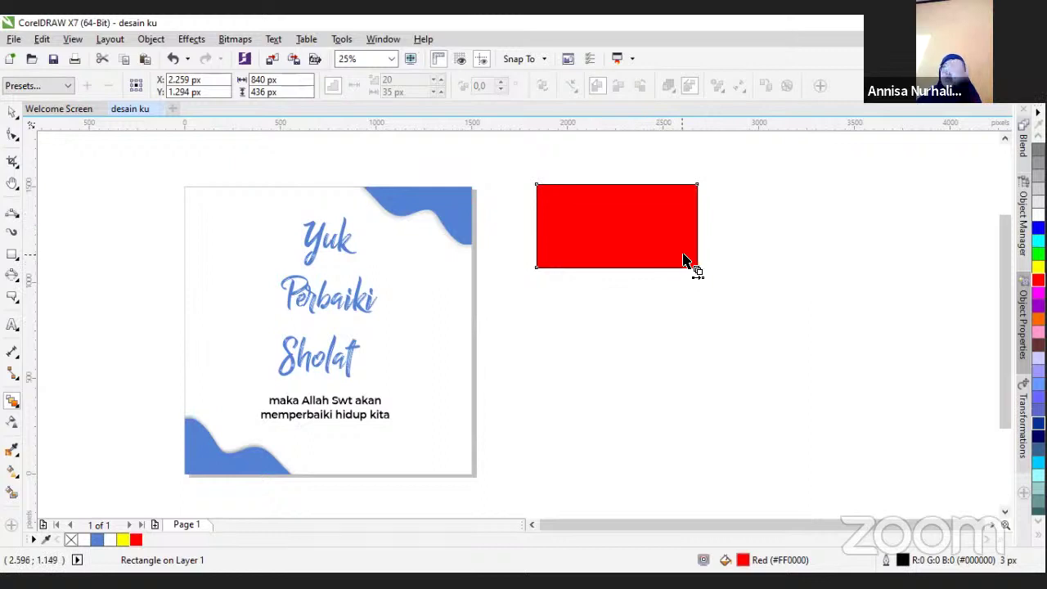
mouse_move(624, 240)
left_mouse_down()
mouse_move(659, 305)
mouse_move(716, 272)
mouse_move(671, 264)
mouse_move(685, 306)
mouse_move(674, 257)
mouse_move(594, 229)
left_mouse_up()
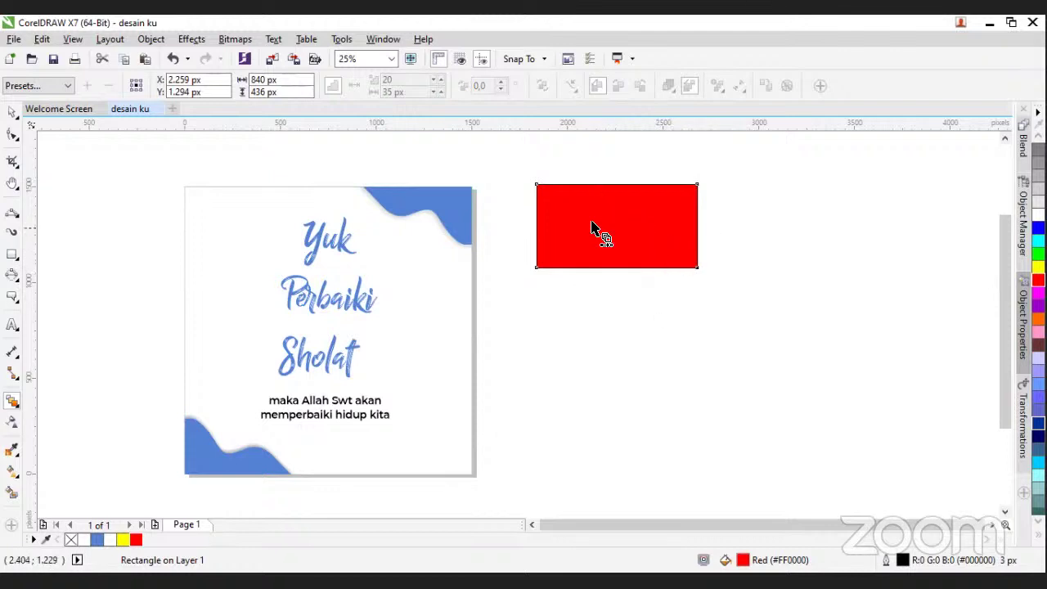
Delete the red rectangle beside the page and undo the deletion
left_click(9, 113)
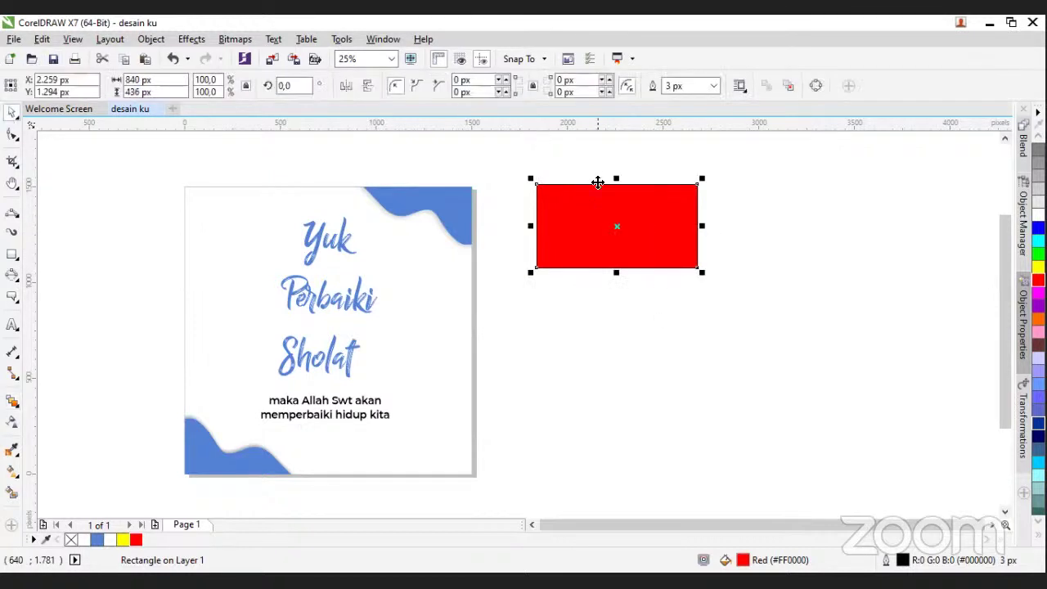
key("Delete")
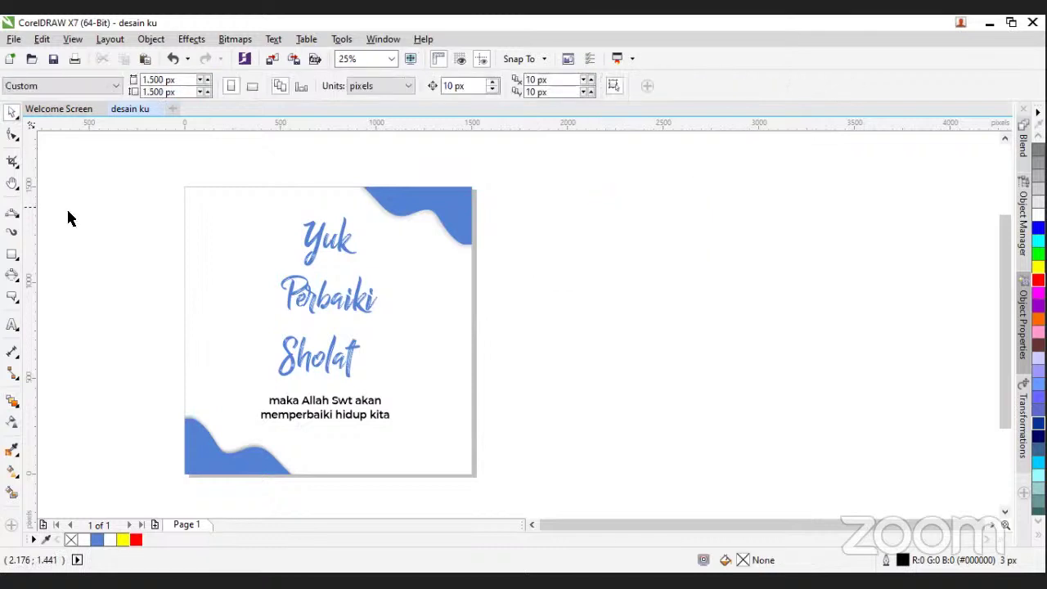
left_click(18, 402)
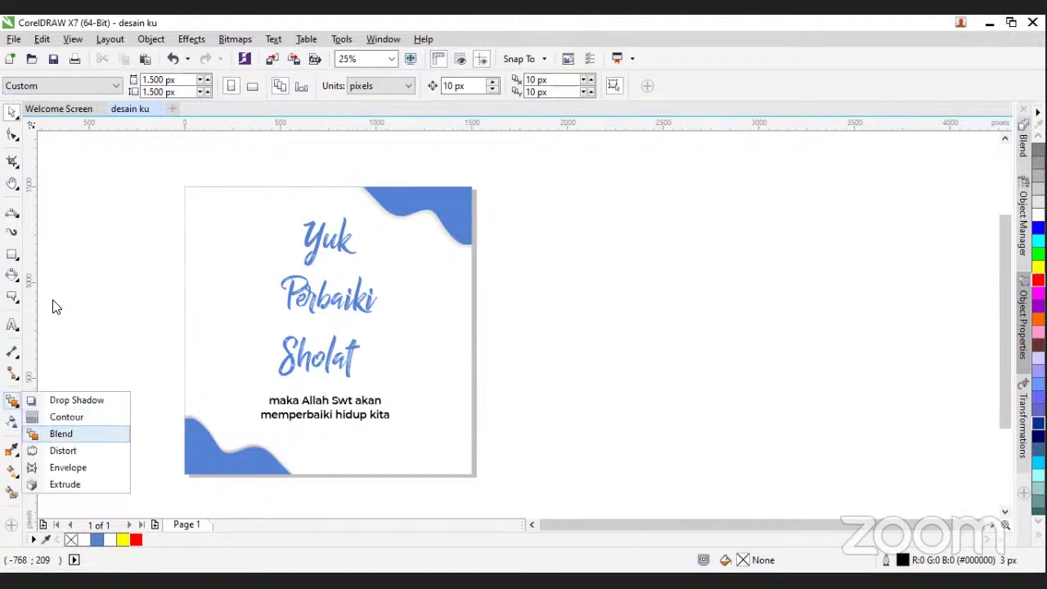
left_click(16, 326)
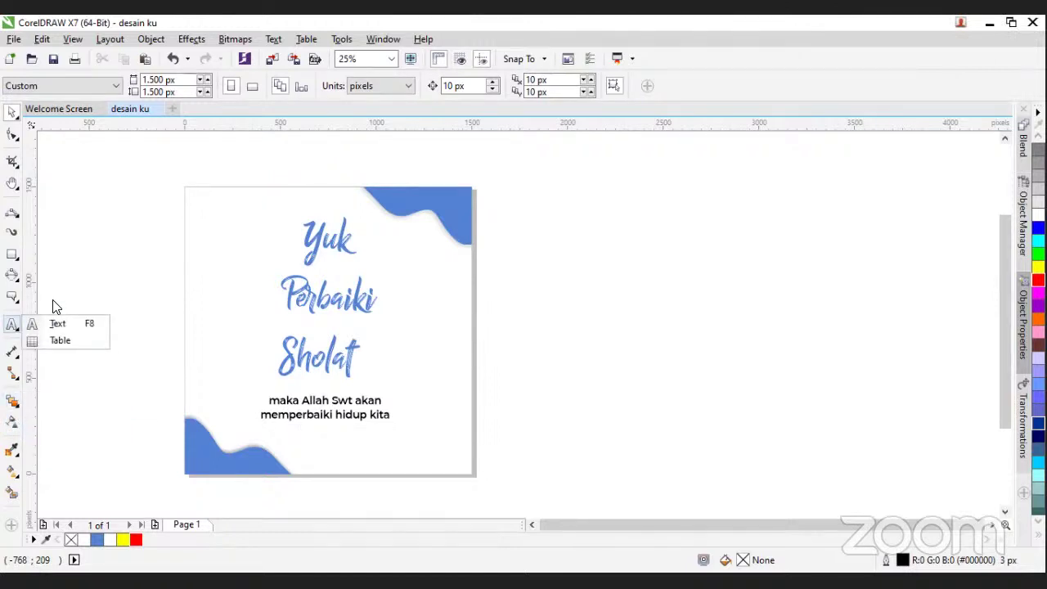
key("ctrl+z")
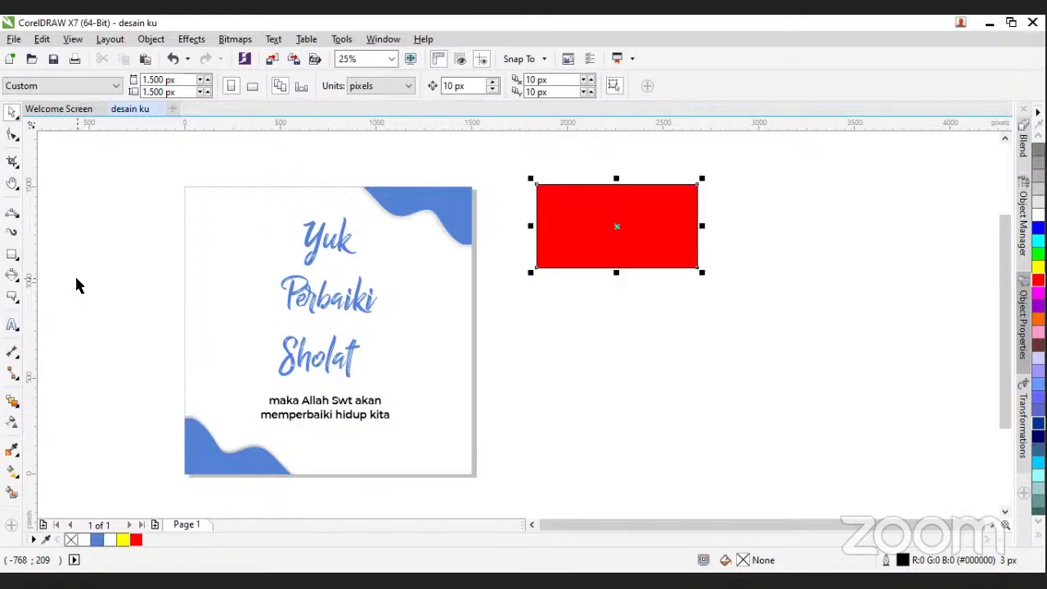
Try Push and Pull distortions with amplitudes of -3 and 65 on the red rectangle, and undo both
left_click(16, 406)
left_click(15, 406)
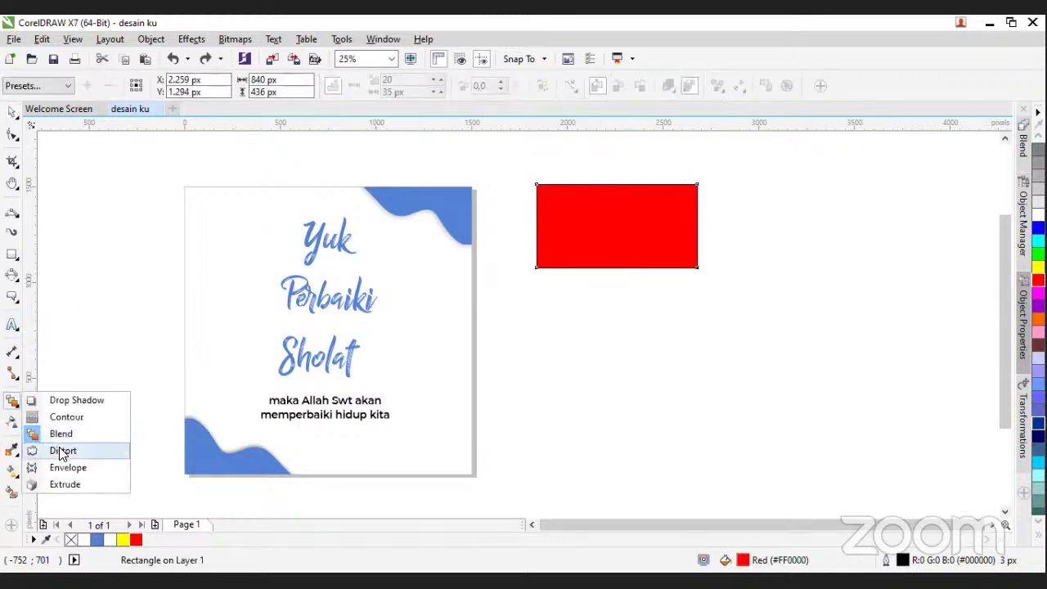
left_click(62, 451)
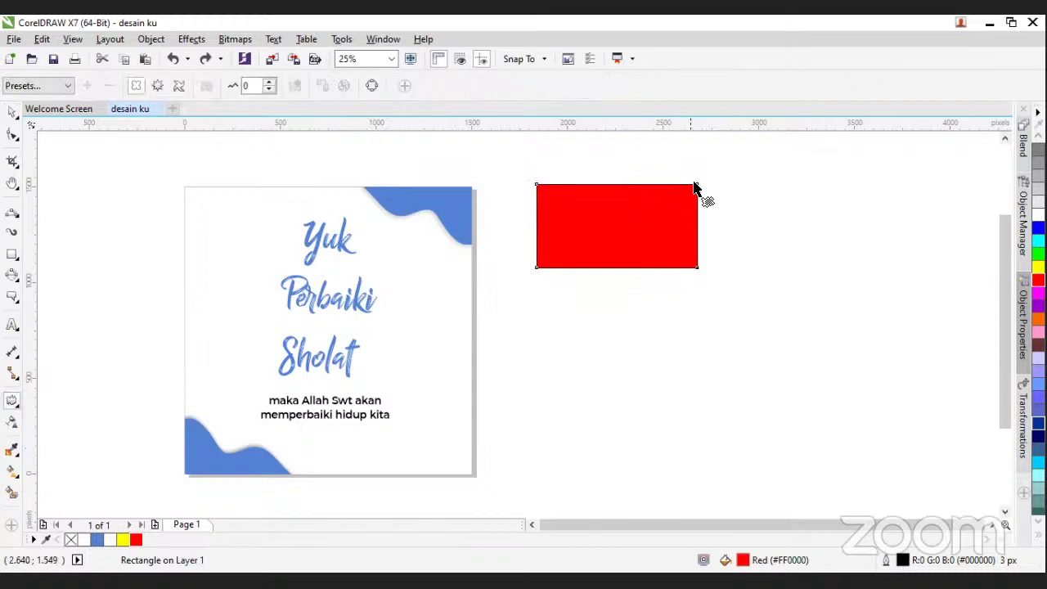
left_click_drag(676, 180, 495, 217)
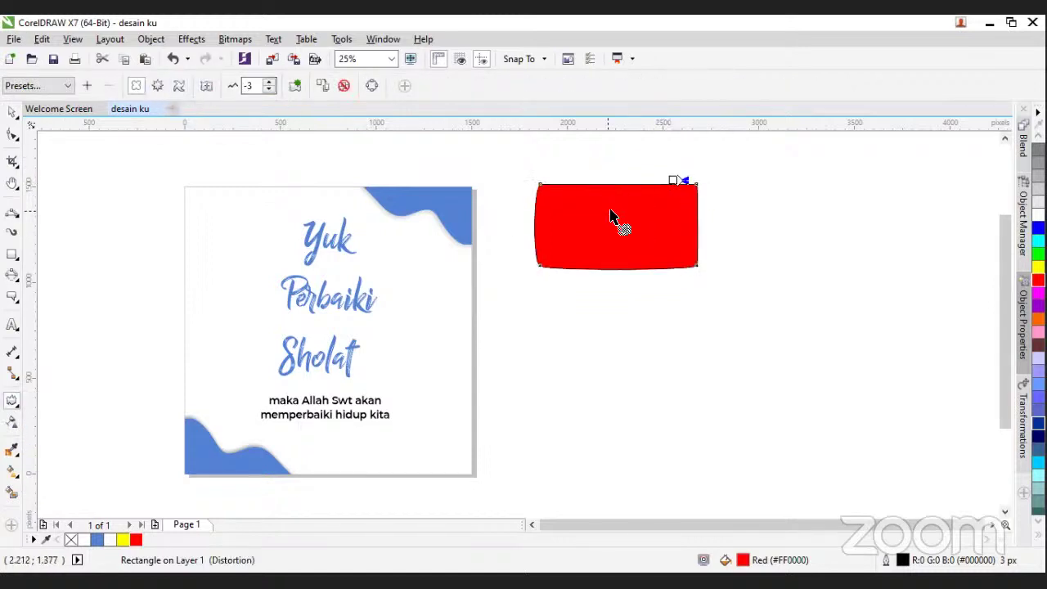
left_click_drag(612, 210, 680, 211)
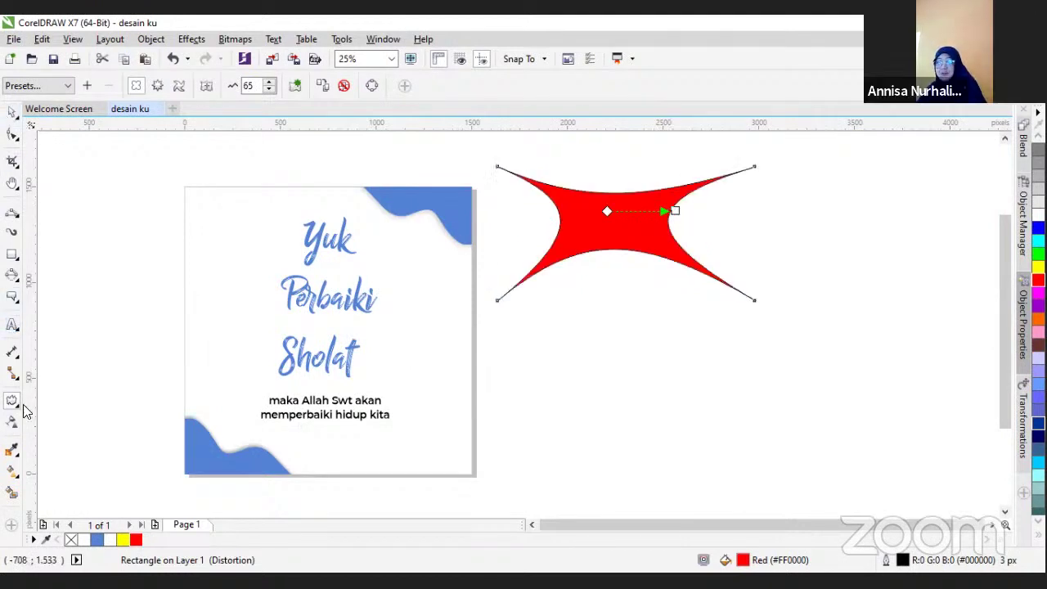
key("ctrl+z")
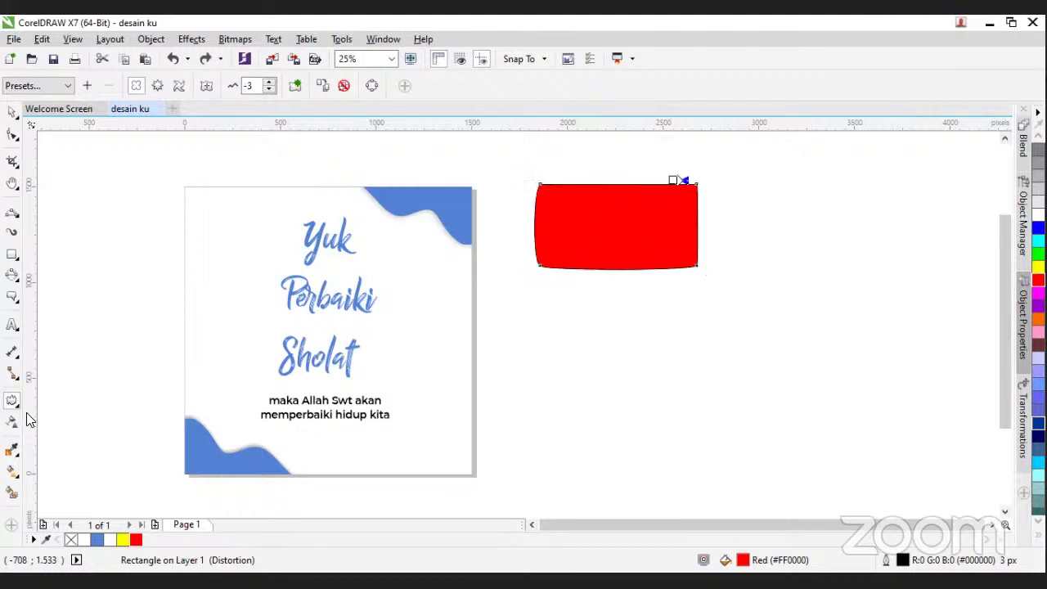
key("ctrl+z")
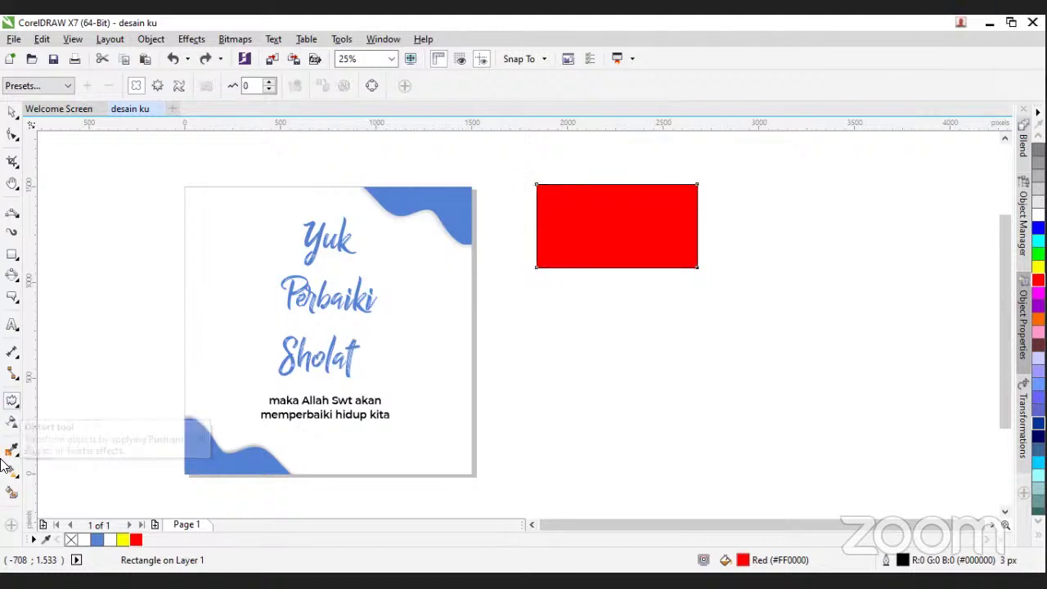
Apply an Envelope to the red rectangle and pull the midpoints of all four sides outward into a rounded shape
left_click(14, 403)
left_click(69, 468)
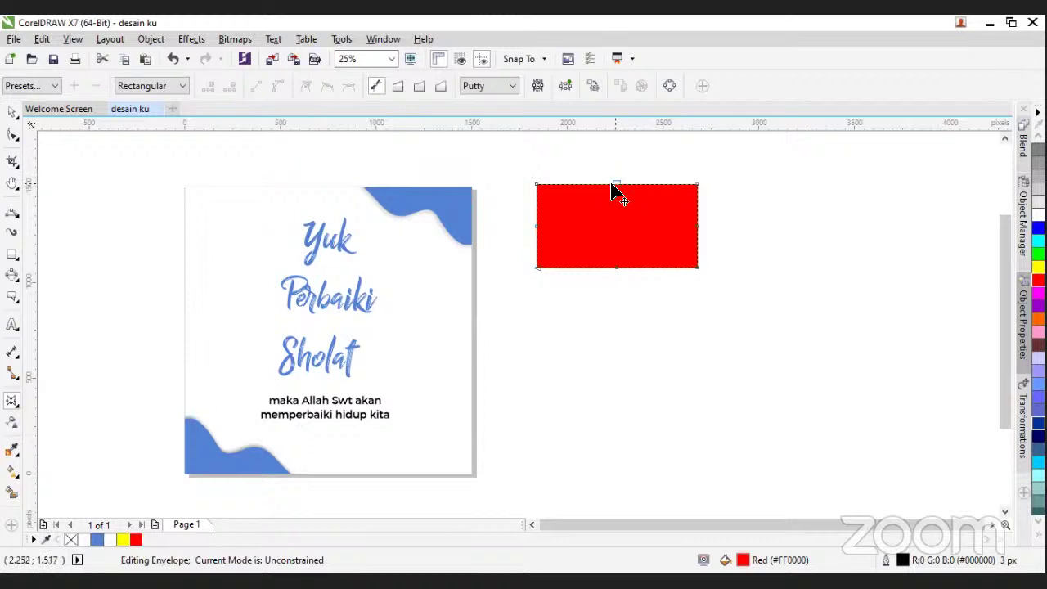
left_click_drag(614, 185, 620, 166)
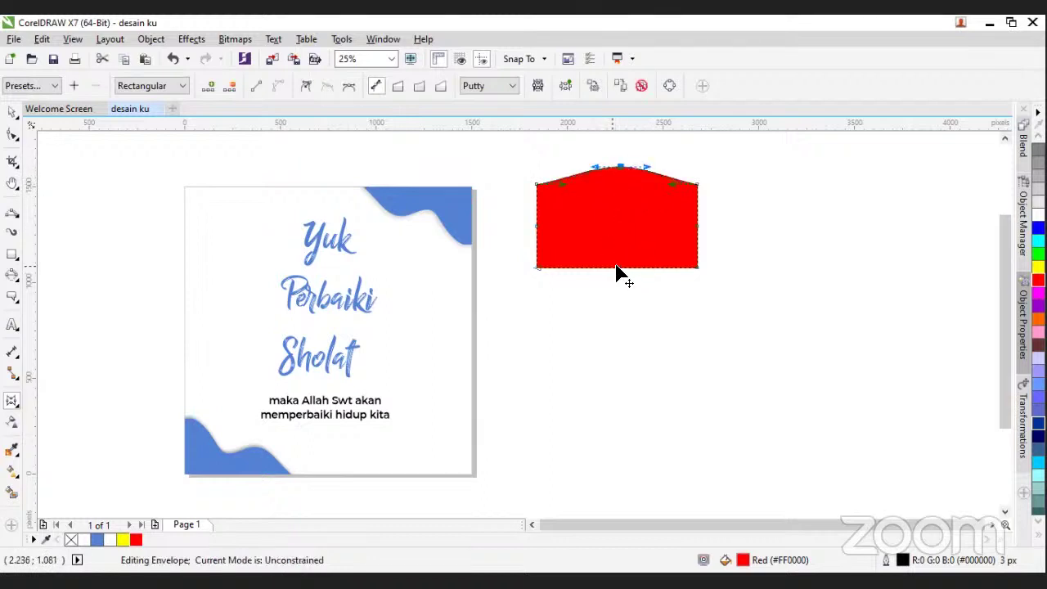
left_click_drag(618, 268, 622, 283)
left_click_drag(535, 226, 516, 230)
left_click_drag(693, 231, 718, 227)
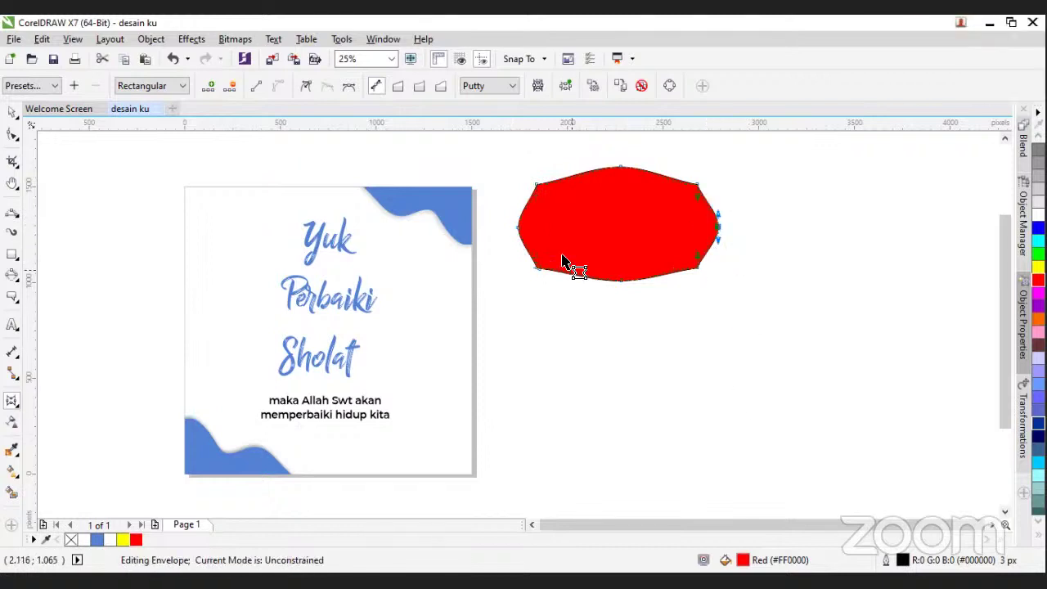
Stretch the envelope's lower midpoint further down and its right midpoint further out to make a pointed side
mouse_move(618, 283)
left_mouse_down()
mouse_move(622, 297)
mouse_move(619, 283)
left_mouse_up()
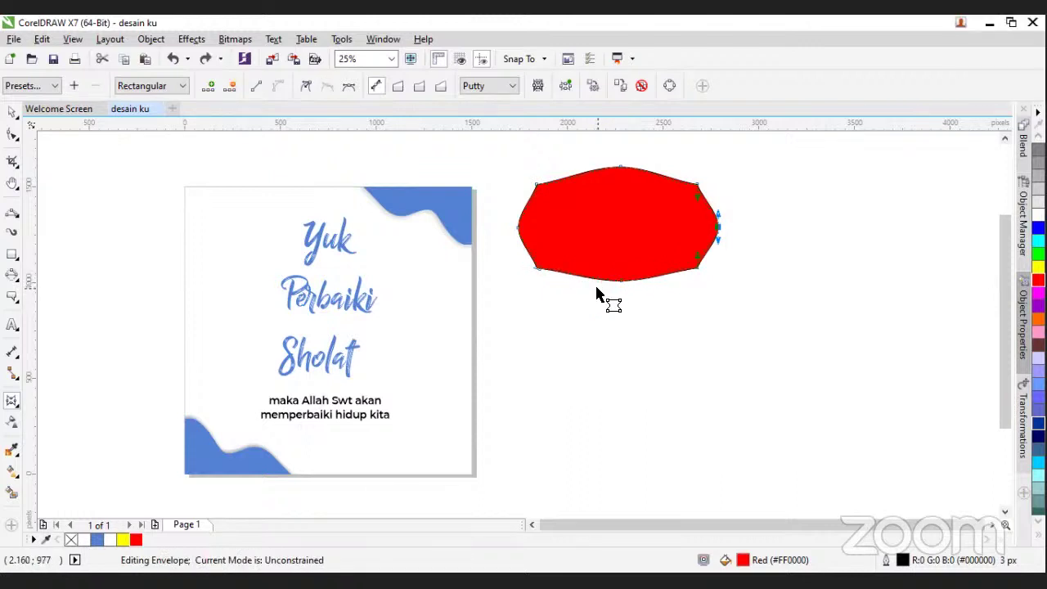
left_click_drag(622, 284, 624, 307)
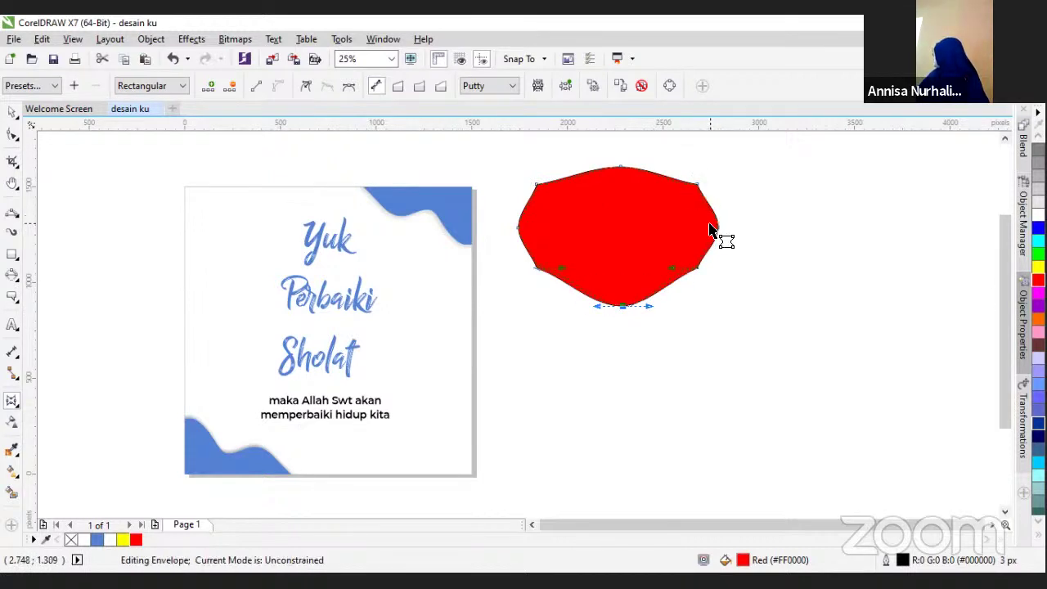
left_click_drag(720, 231, 763, 232)
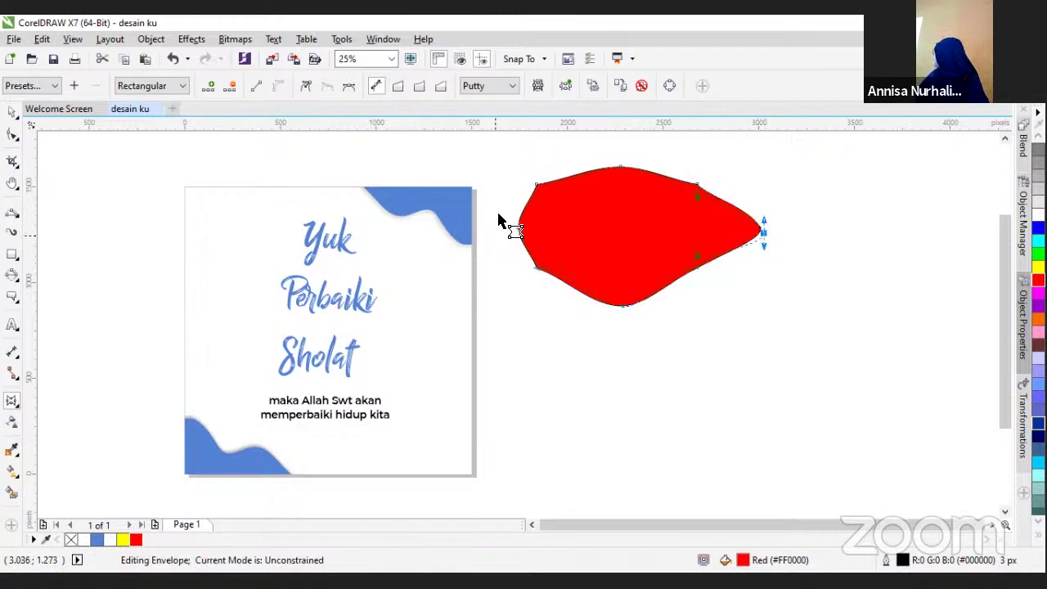
Try a depth-20 Extrude on the red shape with its vanishing point below, shorten its reach, and undo the extrusion
left_click(18, 411)
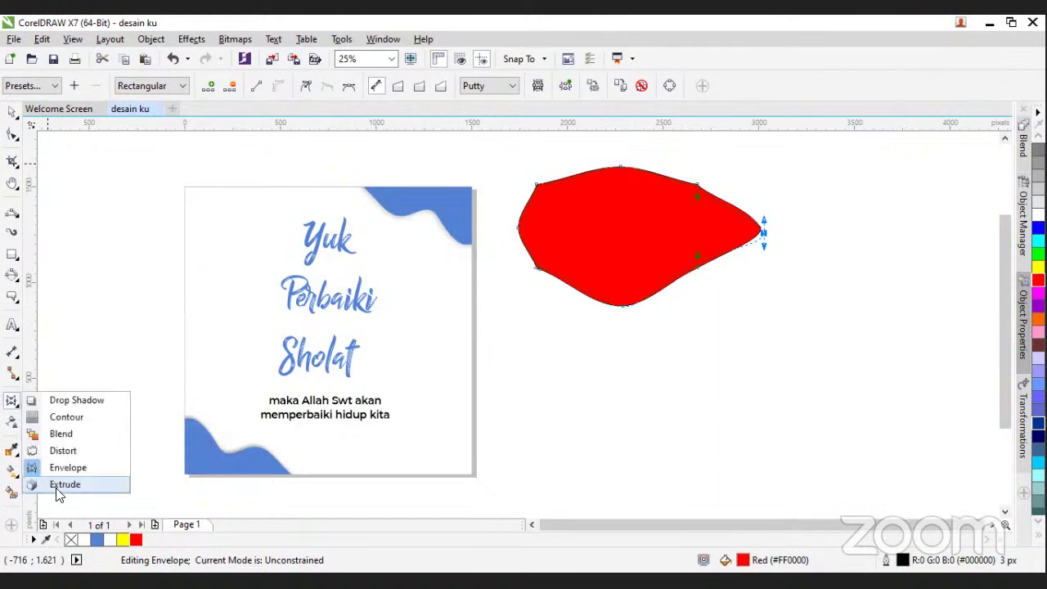
left_click(57, 486)
left_click_drag(641, 273, 684, 369)
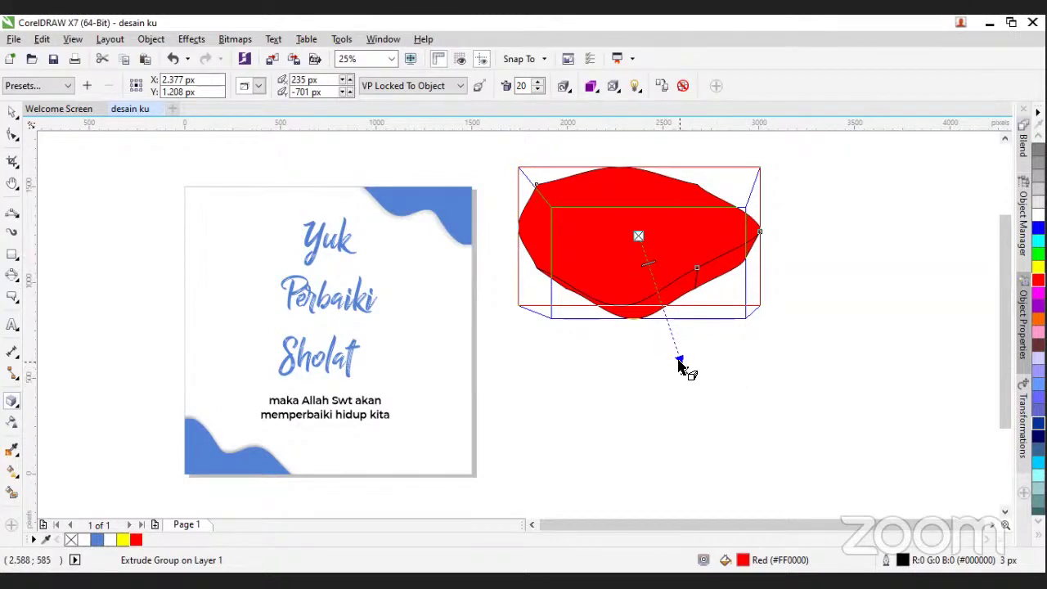
mouse_move(683, 371)
left_mouse_down()
mouse_move(745, 387)
mouse_move(751, 403)
mouse_move(676, 339)
left_mouse_up()
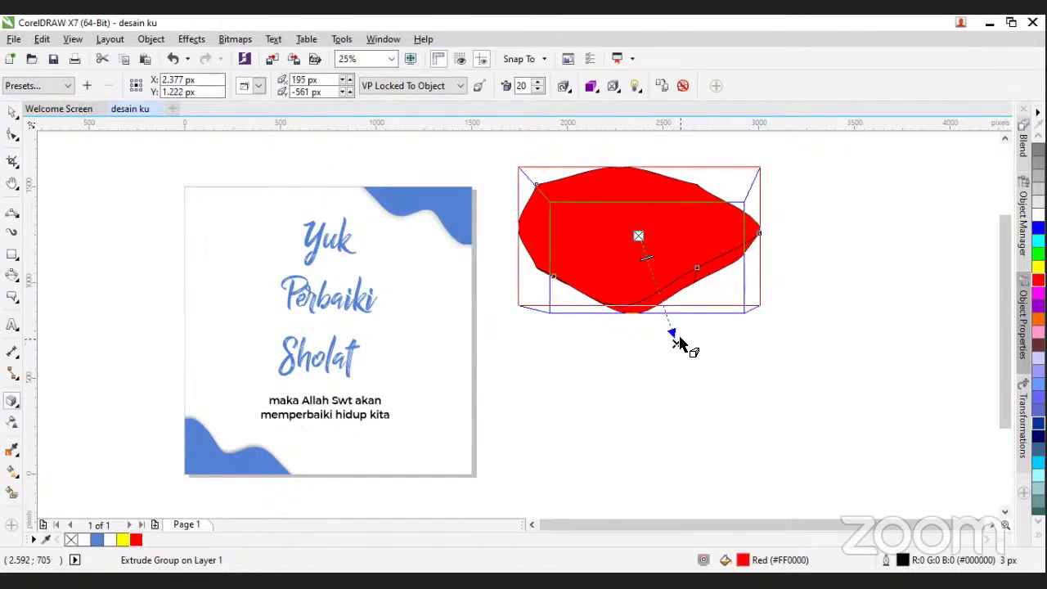
key("ctrl+z")
key("ctrl+z")
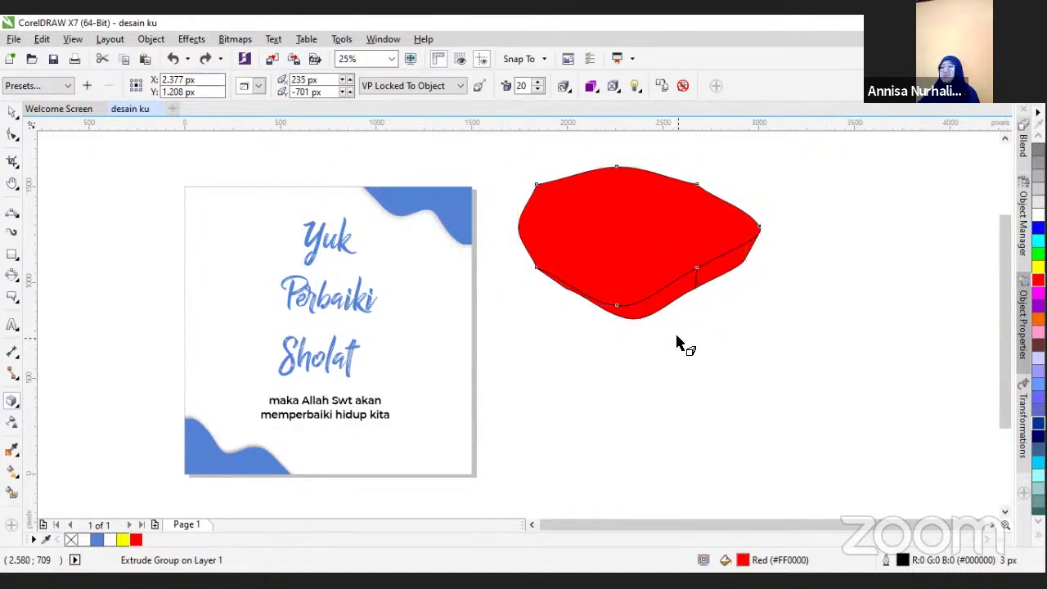
left_click(13, 113)
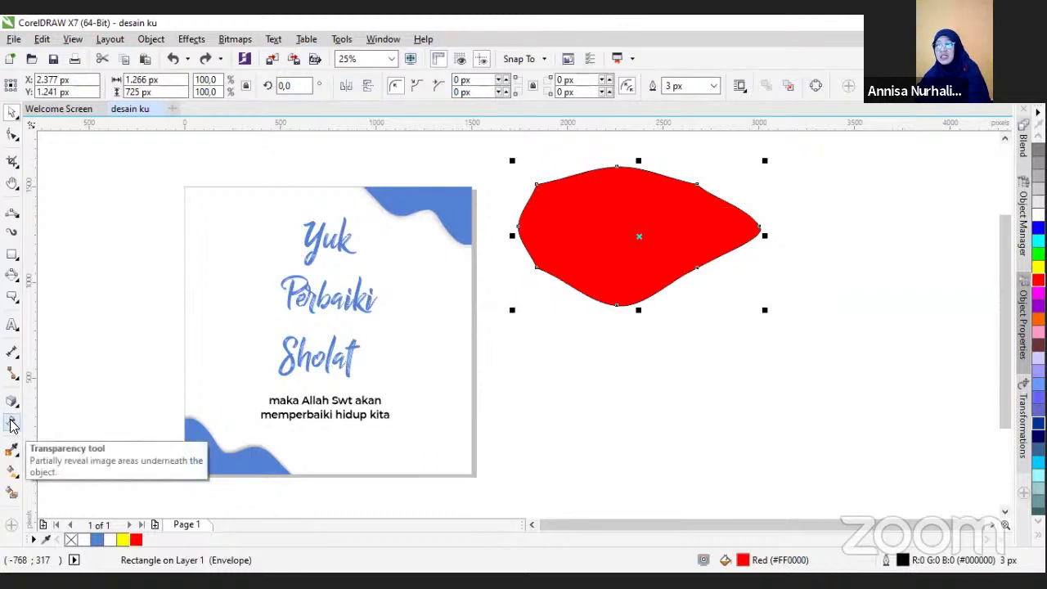
Apply a uniform transparency of 33 to the red shape with the Transparency tool
left_click(11, 423)
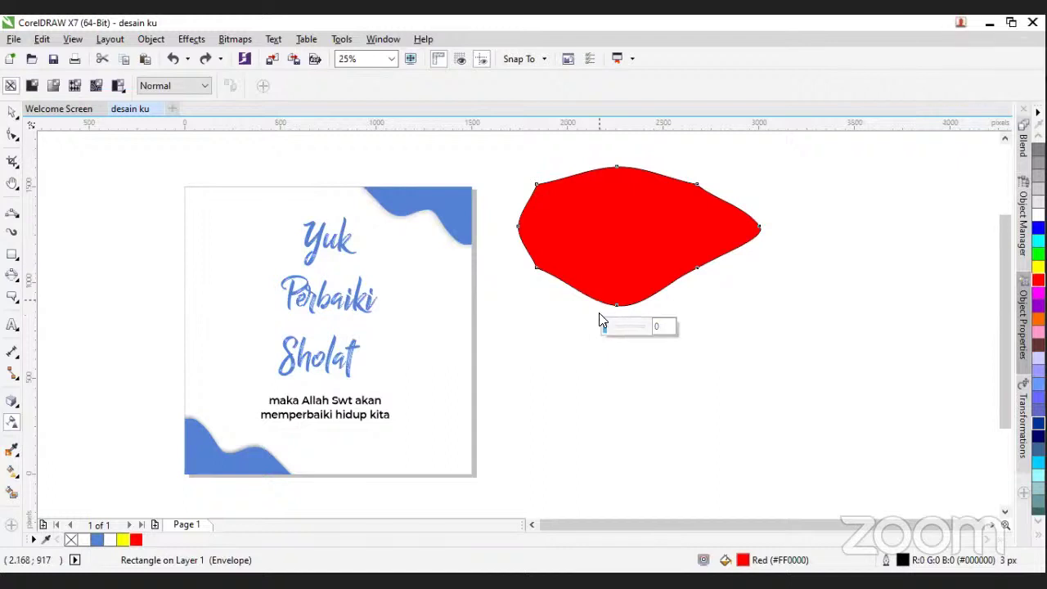
left_click(603, 327)
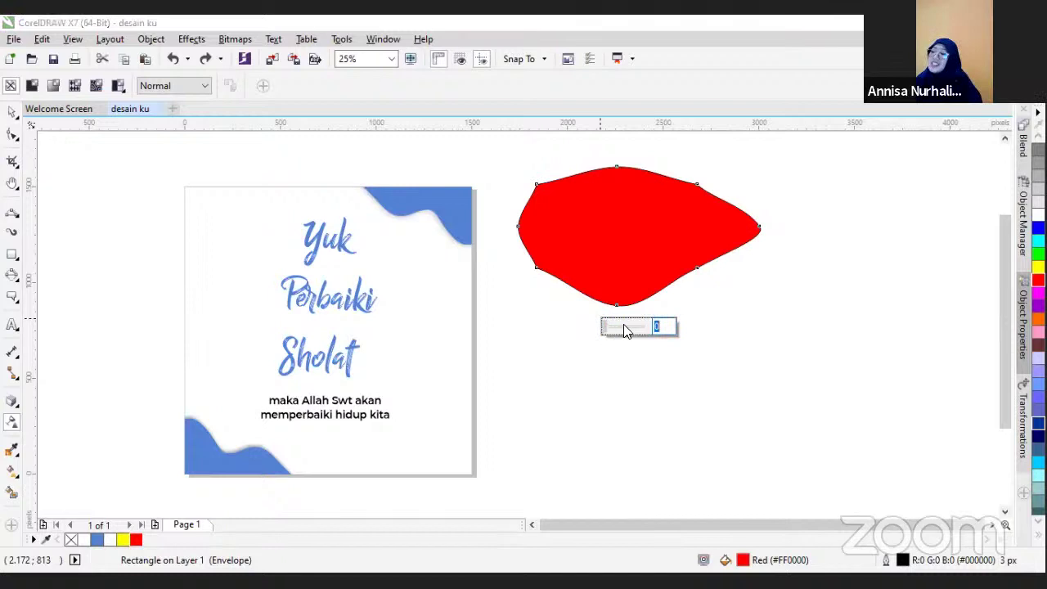
mouse_move(623, 327)
left_mouse_down()
mouse_move(607, 332)
mouse_move(647, 331)
mouse_move(605, 342)
mouse_move(615, 330)
mouse_move(652, 331)
mouse_move(605, 327)
mouse_move(648, 327)
mouse_move(613, 327)
mouse_move(621, 327)
left_mouse_up()
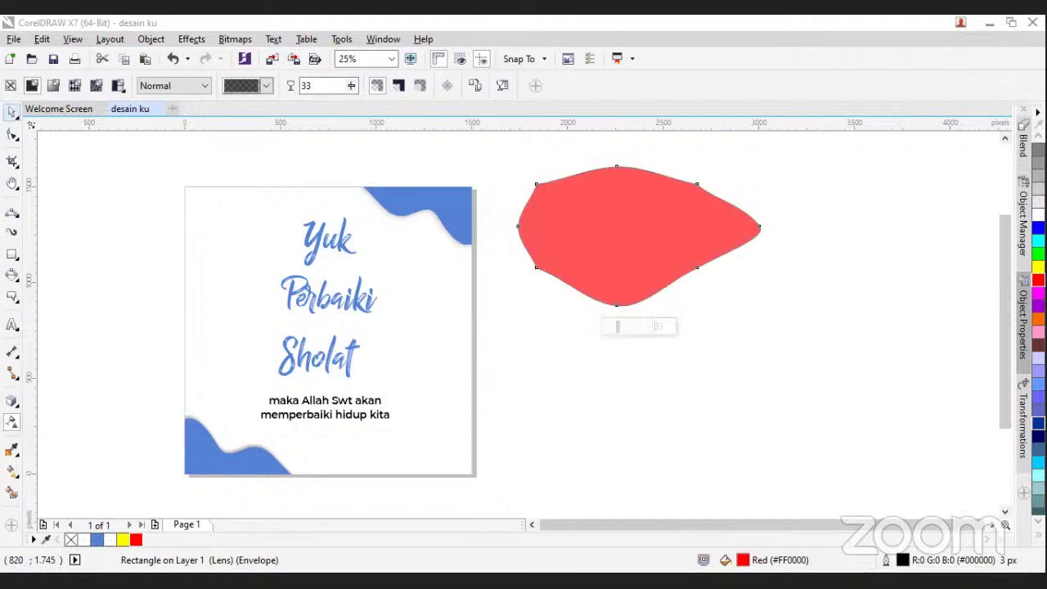
Move the semi-transparent red shape over the poster's headline to check the see-through effect, and return it to the empty area beside the page
left_click_drag(646, 217, 350, 269)
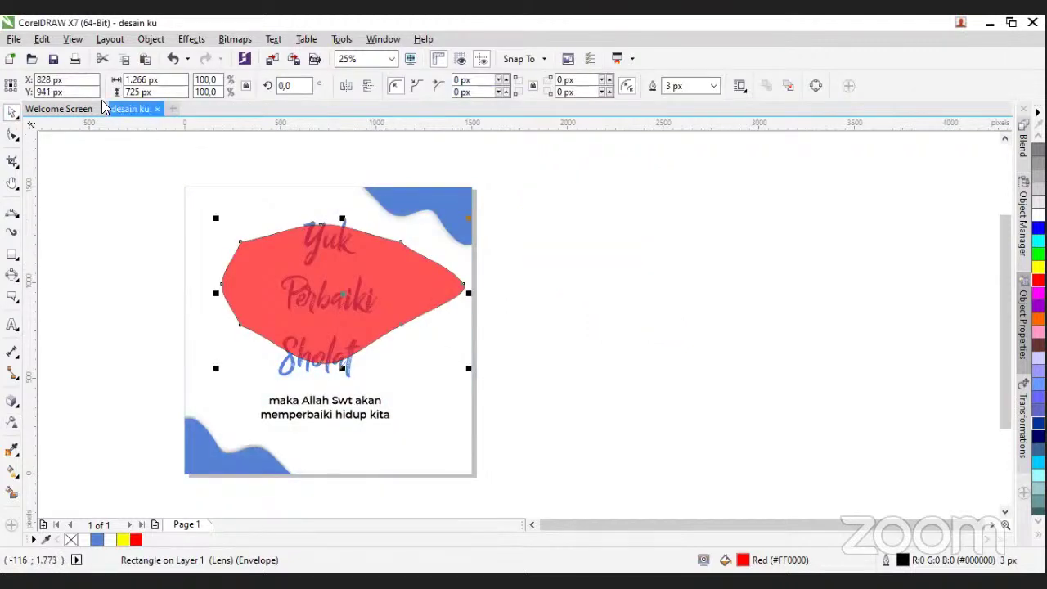
left_click(13, 421)
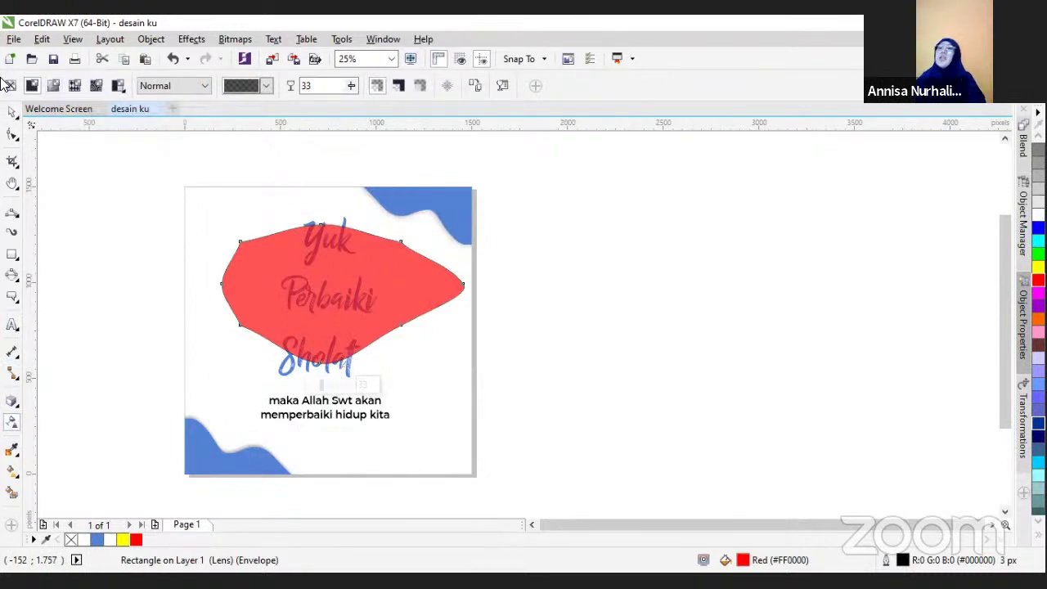
left_click(14, 116)
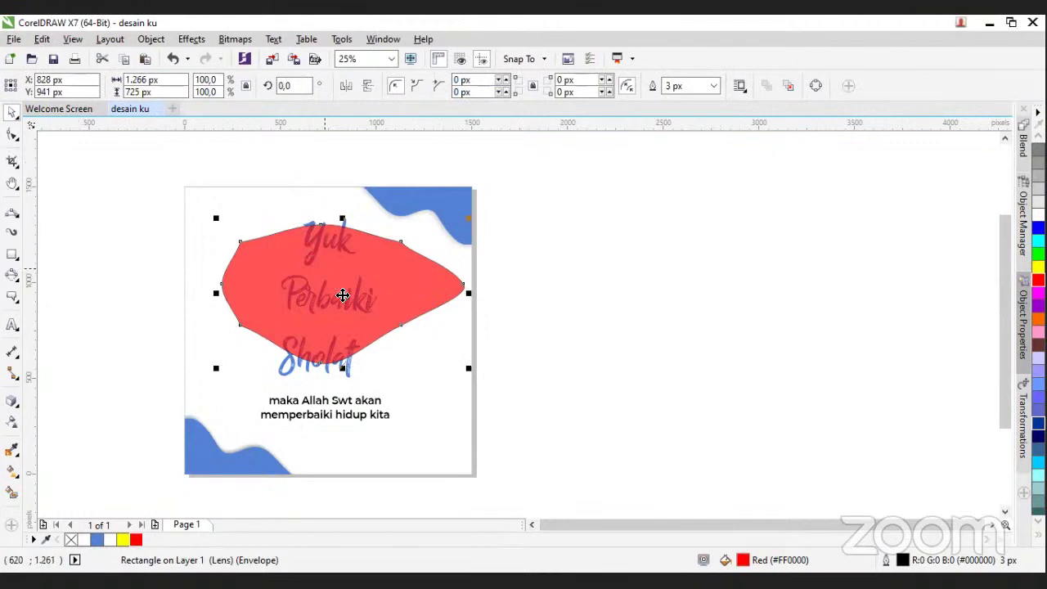
left_click_drag(393, 294, 627, 292)
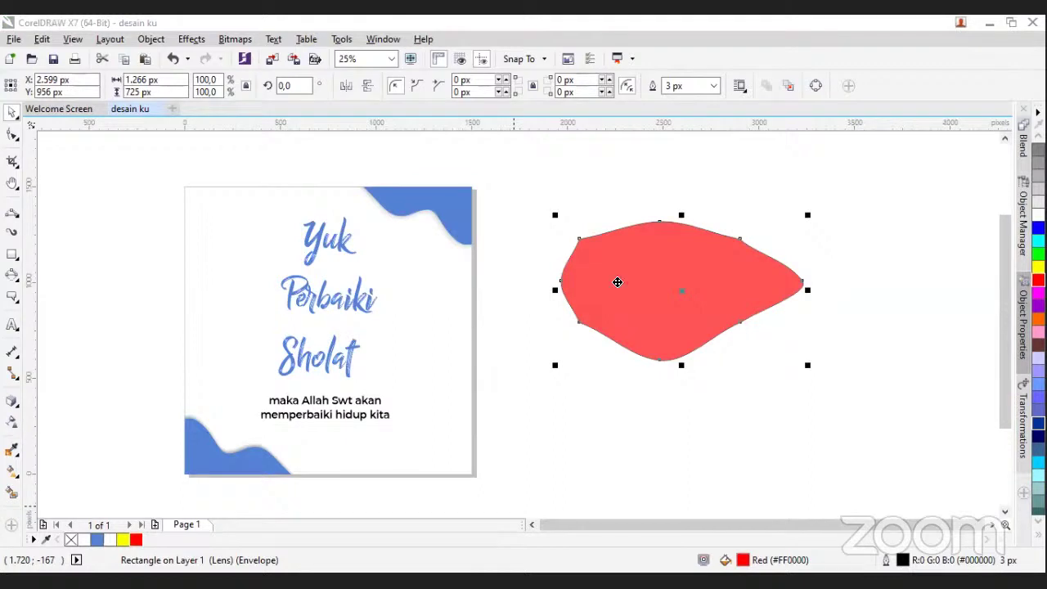
left_click_drag(618, 281, 661, 212)
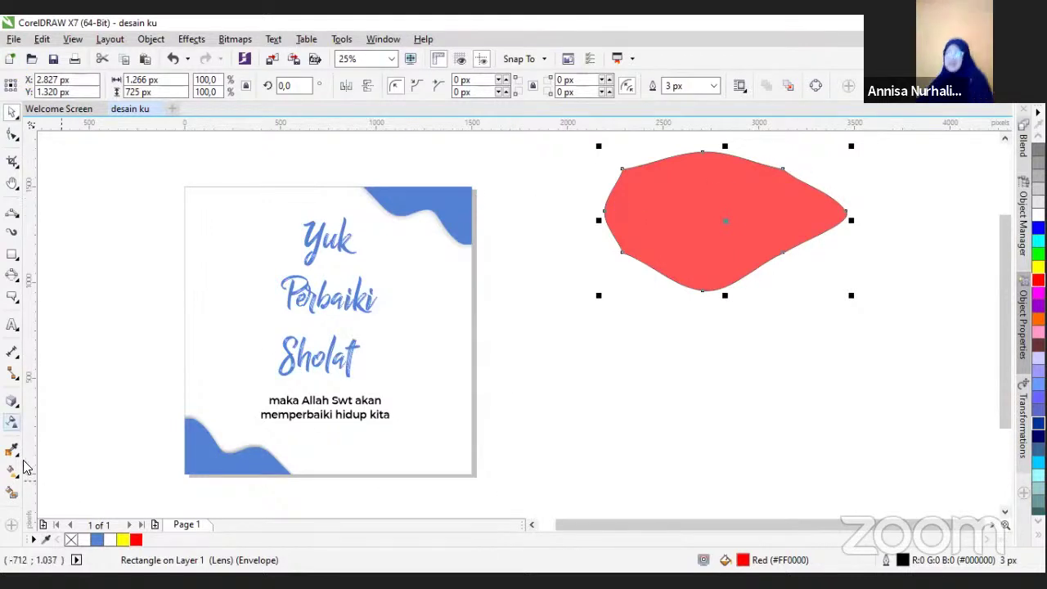
Replace the red shape's uniform transparency with a fountain transparency running vertically from transparent at its lower edge to opaque at its upper edge
left_click(12, 422)
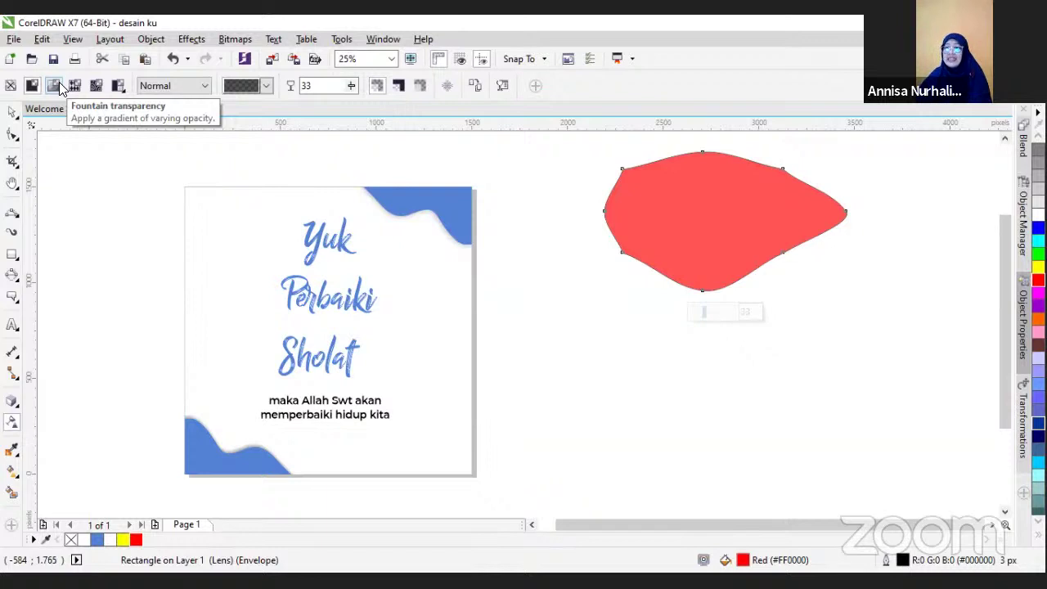
left_click(54, 87)
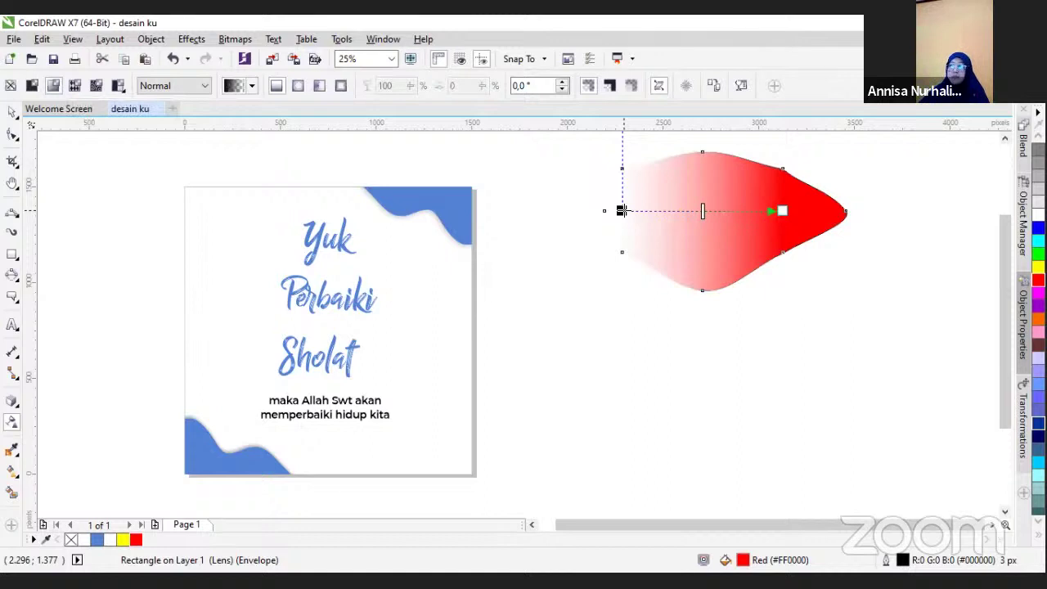
left_click_drag(622, 211, 707, 279)
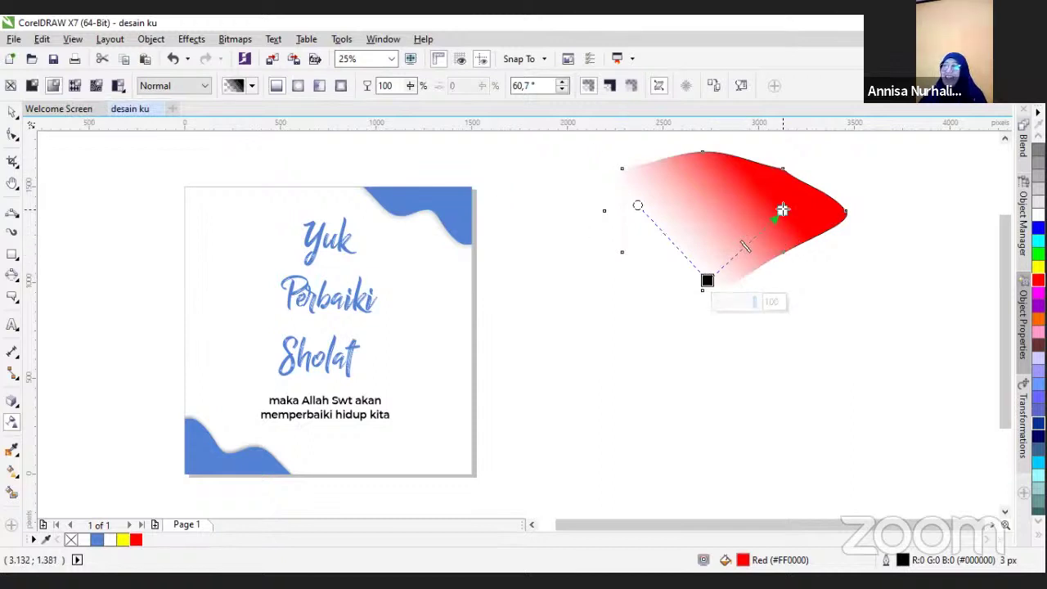
left_click_drag(783, 210, 706, 144)
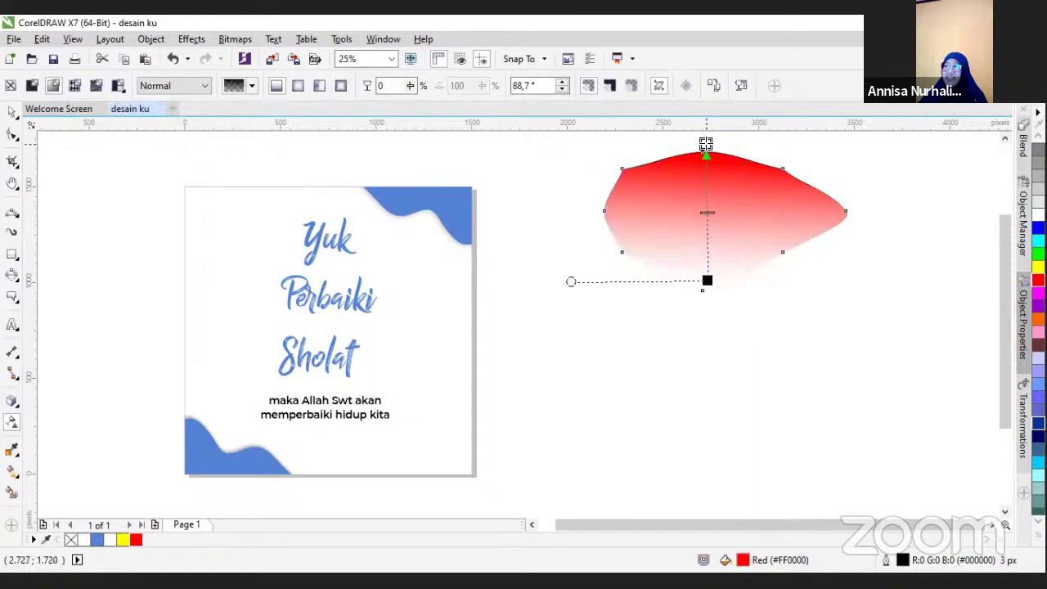
Move the faded red shape over the poster's headline words "Yuk" and "Perbaiki"
left_click(10, 112)
left_click_drag(661, 177, 339, 221)
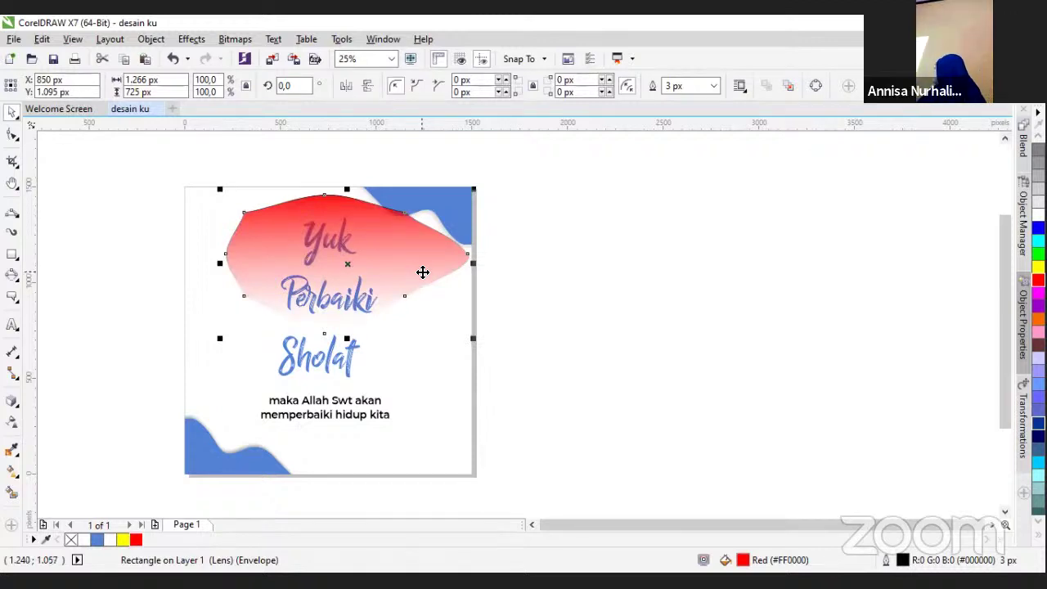
left_click(384, 269)
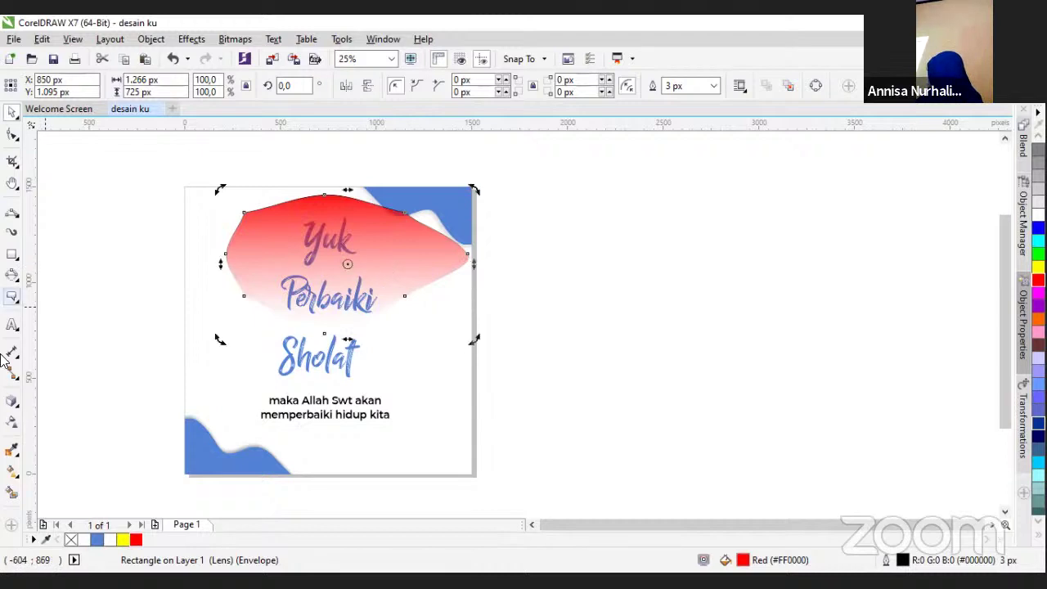
Adjust the red shape's fountain transparency so its opaque end lies above the page's upper edge, and reselect the shape
left_click(13, 421)
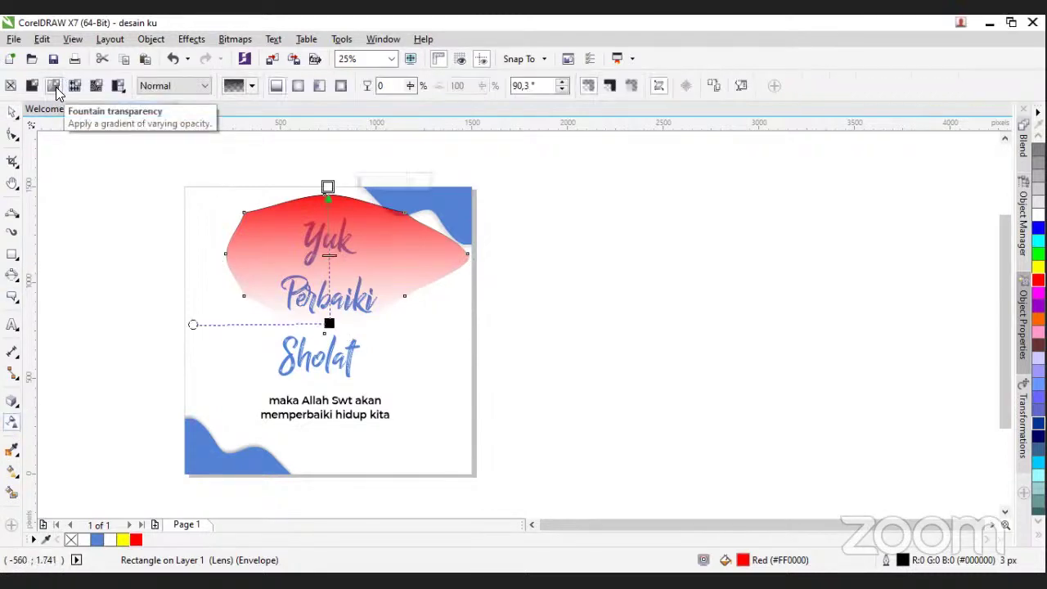
left_click(53, 86)
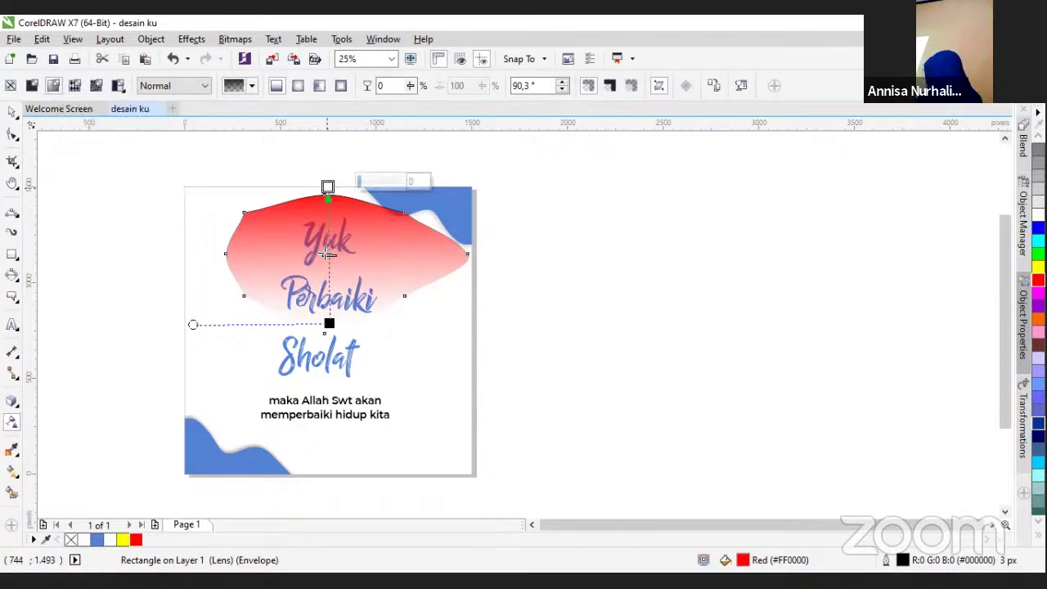
left_click_drag(327, 186, 329, 232)
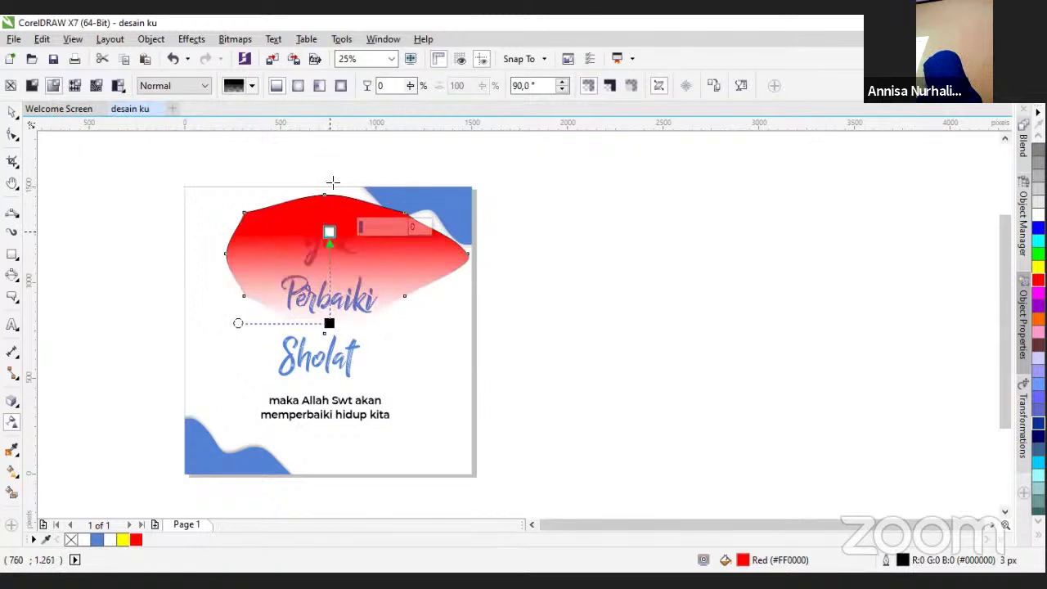
left_click_drag(333, 182, 333, 159)
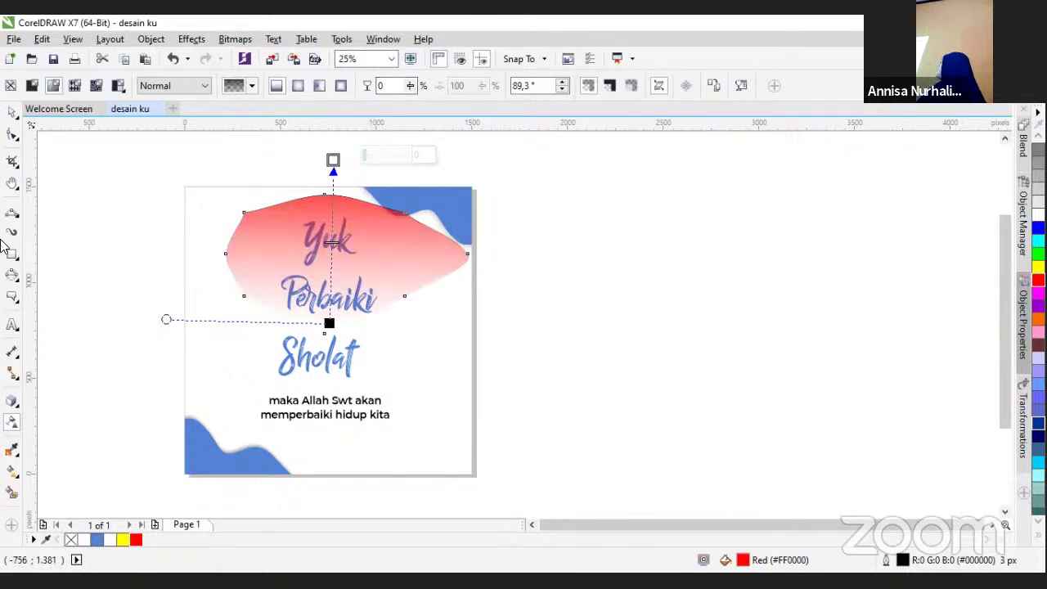
left_click(13, 113)
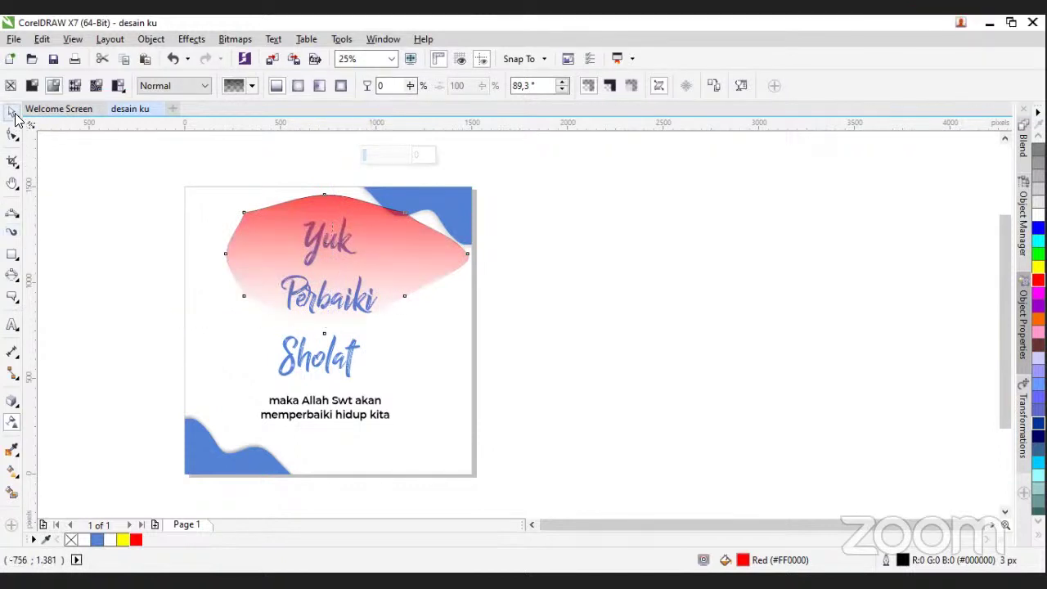
left_click(243, 227)
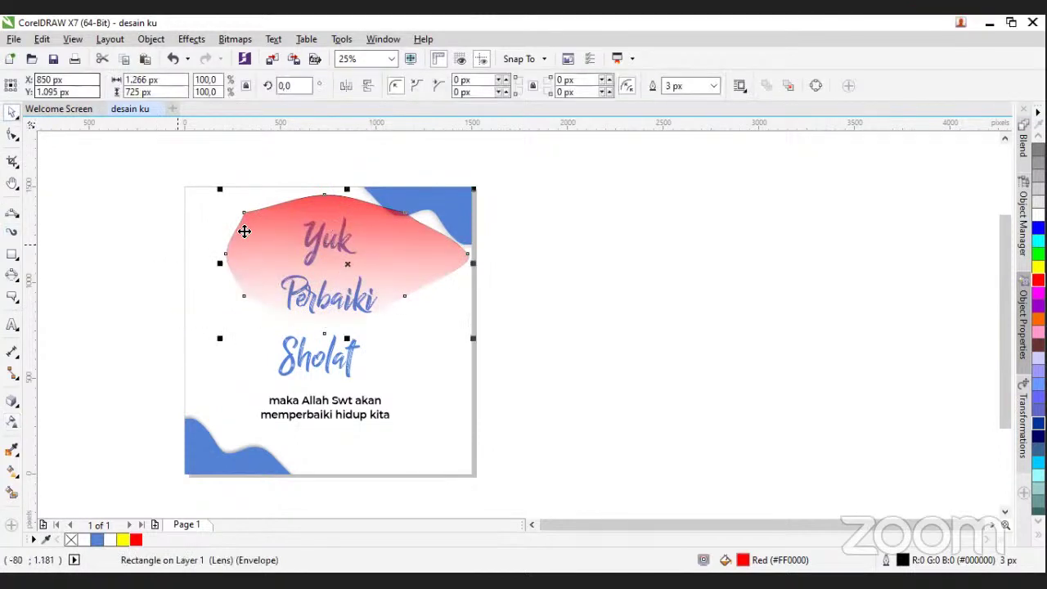
Sample the lower-left corner shape's blue #5383D6 with the Color Eyedropper and look at the Interactive Fill, Mesh Fill and Smart Fill tools
left_click(8, 451)
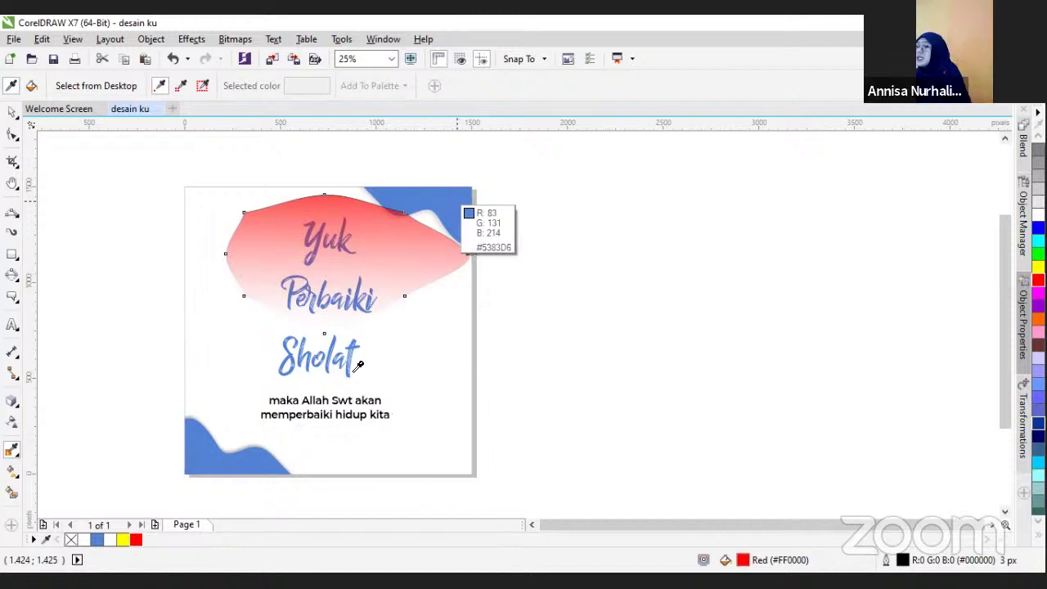
left_click(261, 455)
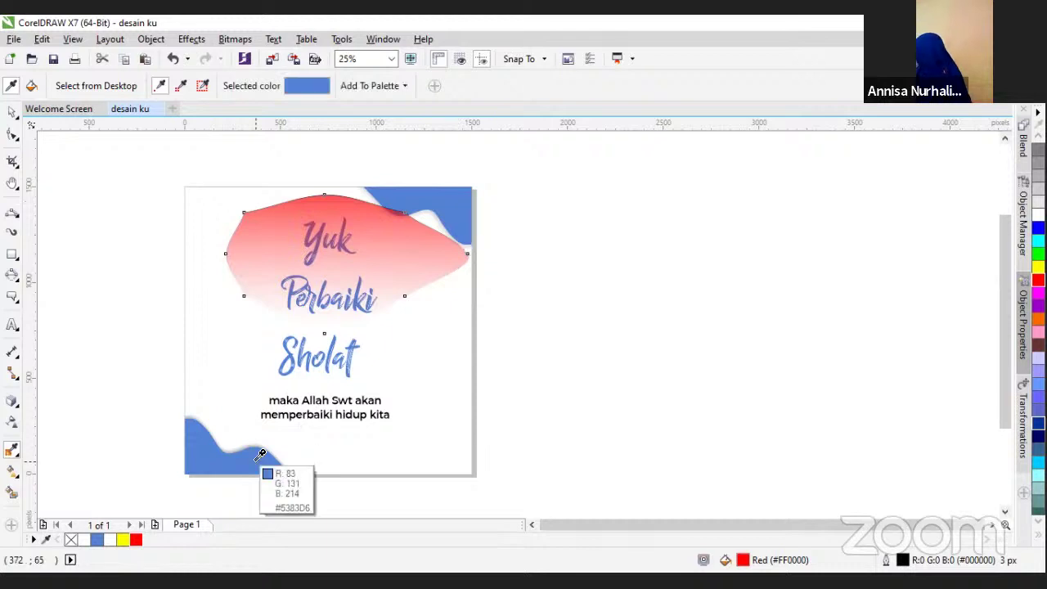
left_click(17, 480)
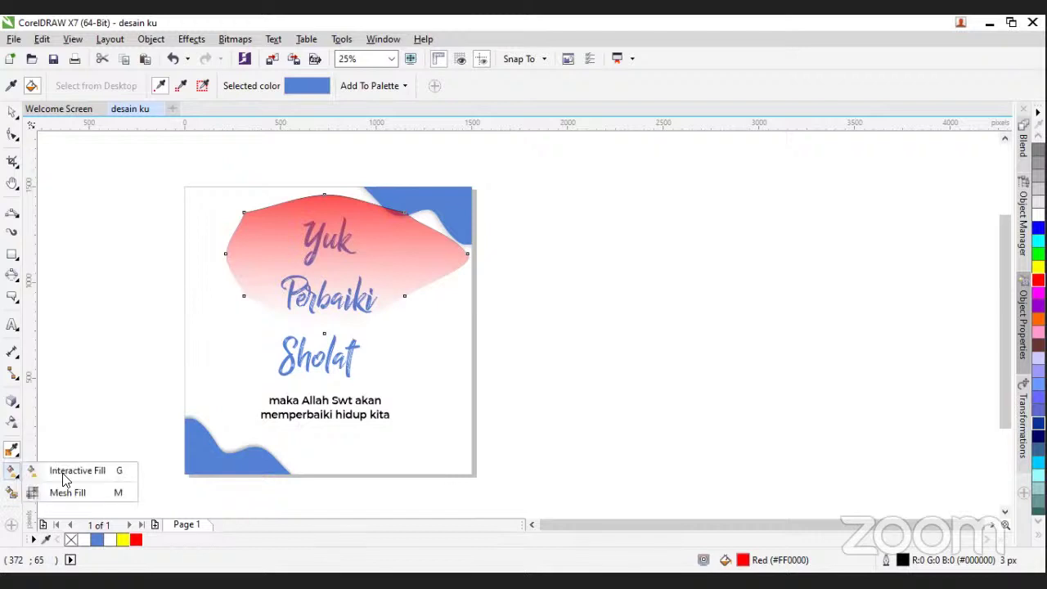
left_click(10, 494)
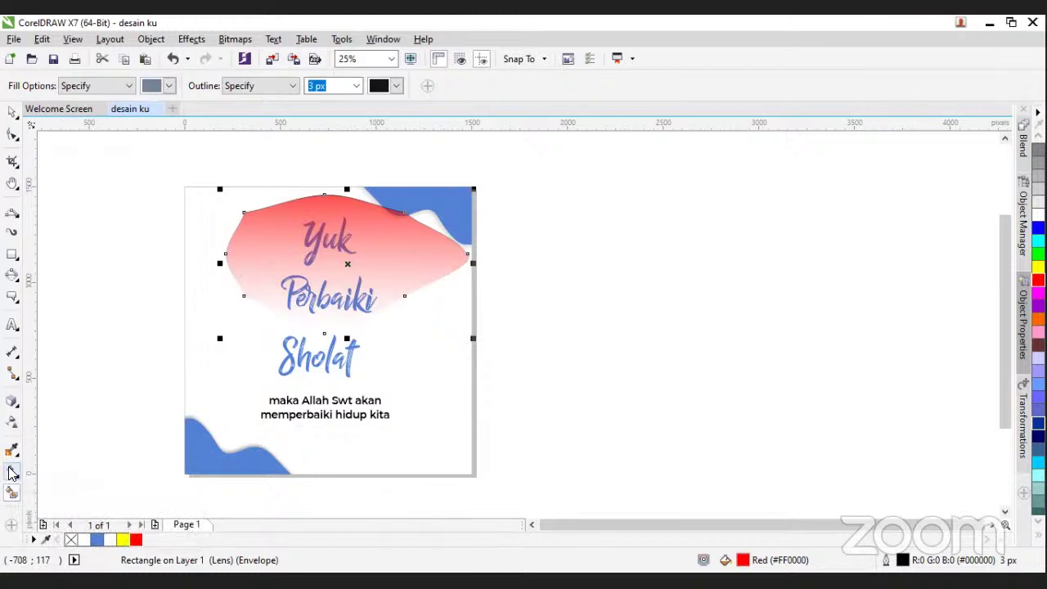
Try a red-to-white fountain fill on the red shape with the Interactive Fill tool, and undo it
left_click(11, 473)
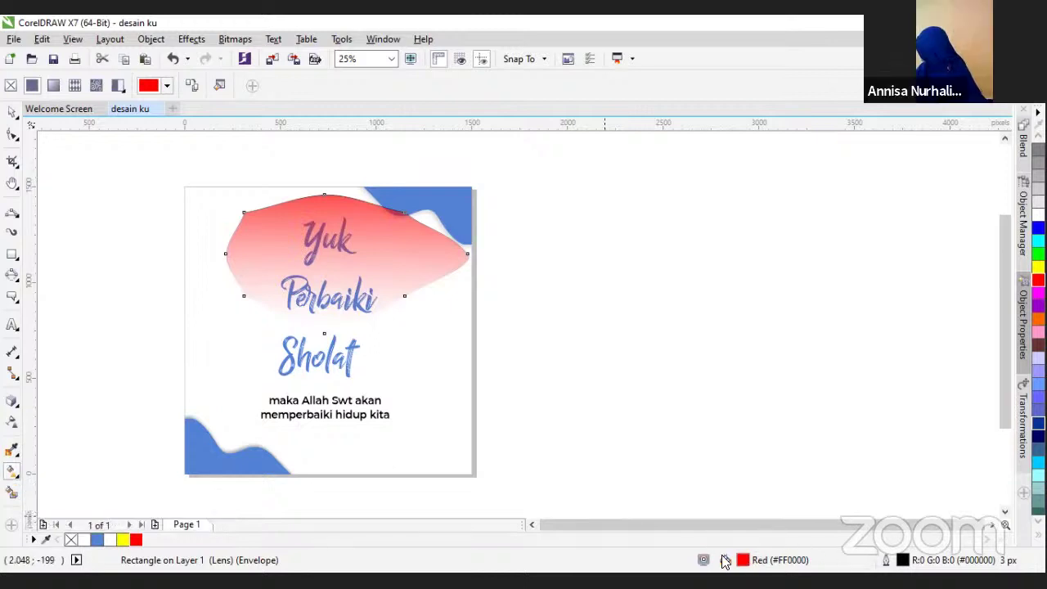
left_click(16, 477)
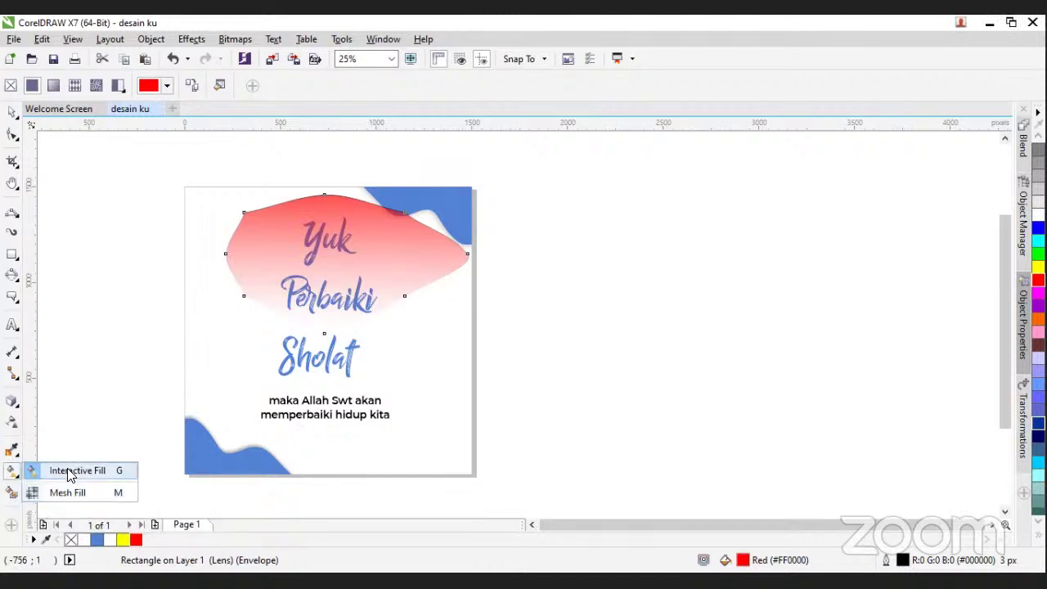
left_click(70, 472)
left_click(52, 84)
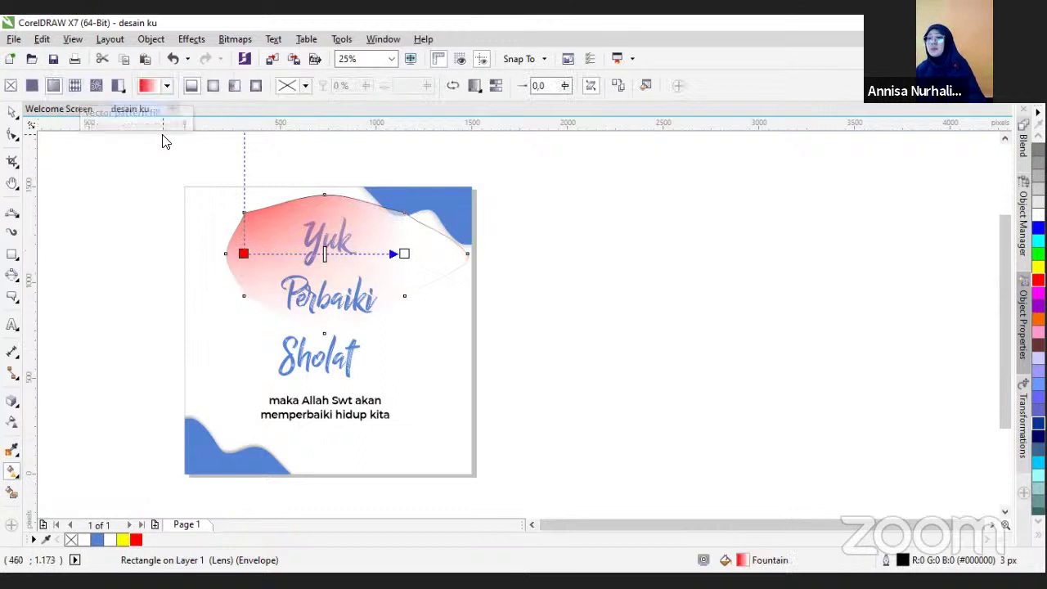
key("ctrl+z")
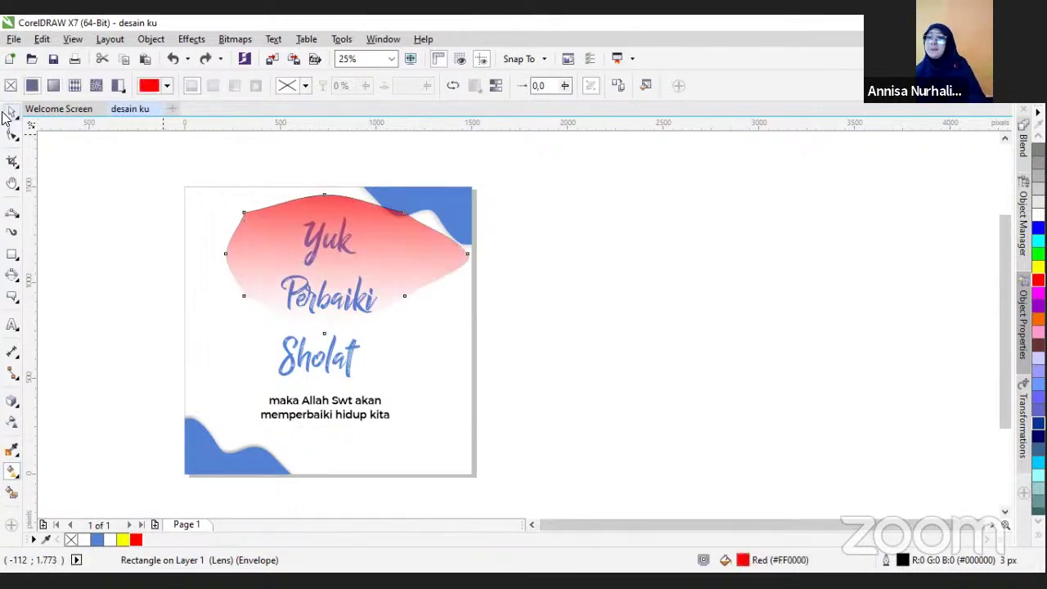
left_click(11, 113)
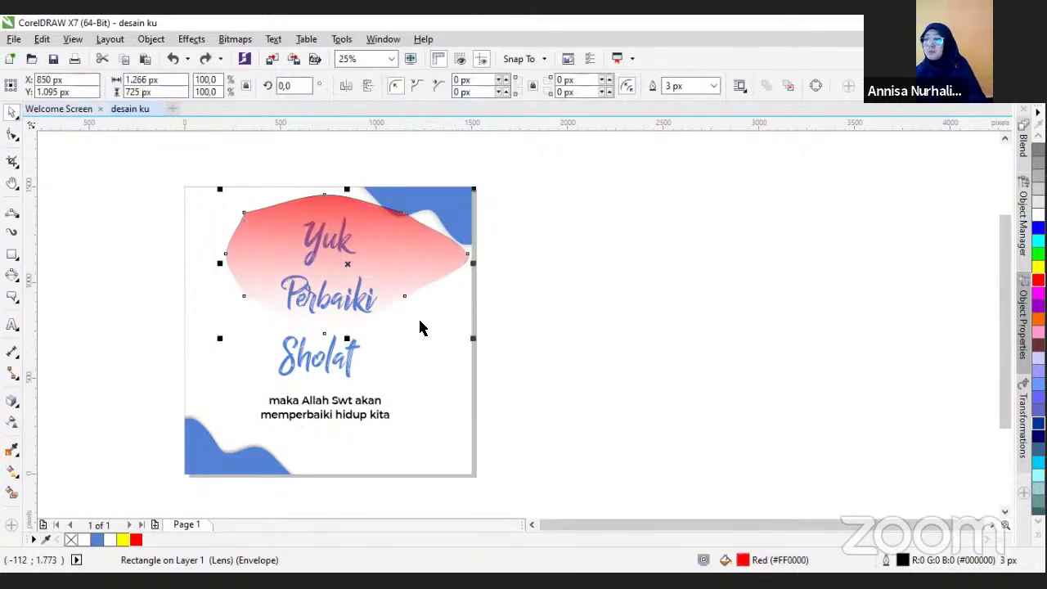
Open the page's PowerClip contents and give the lower-left corner shape a linear blue-to-white fountain fill
double_click(230, 462)
left_click(231, 460)
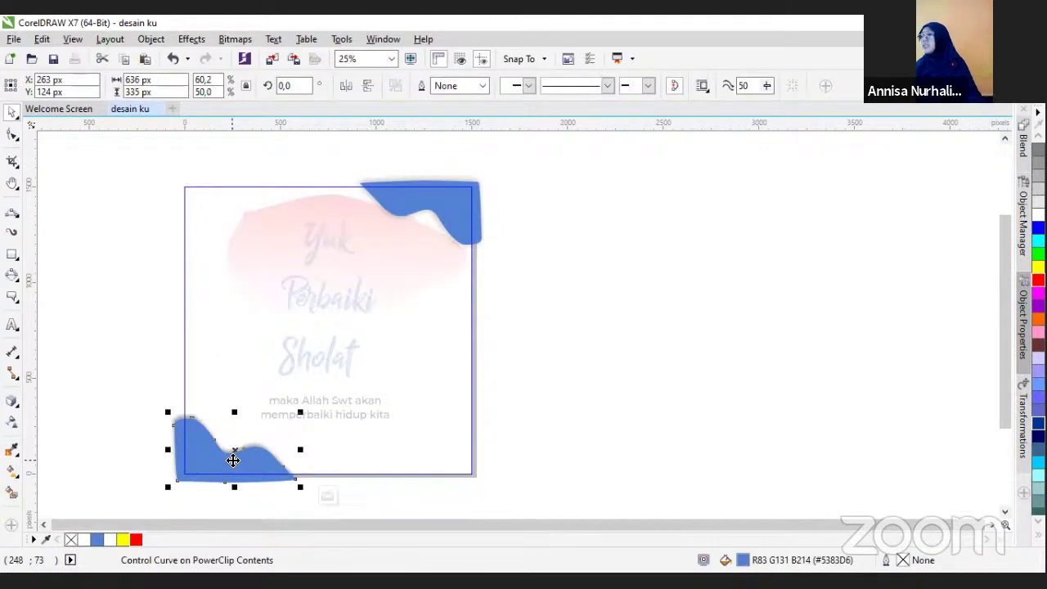
left_click(12, 472)
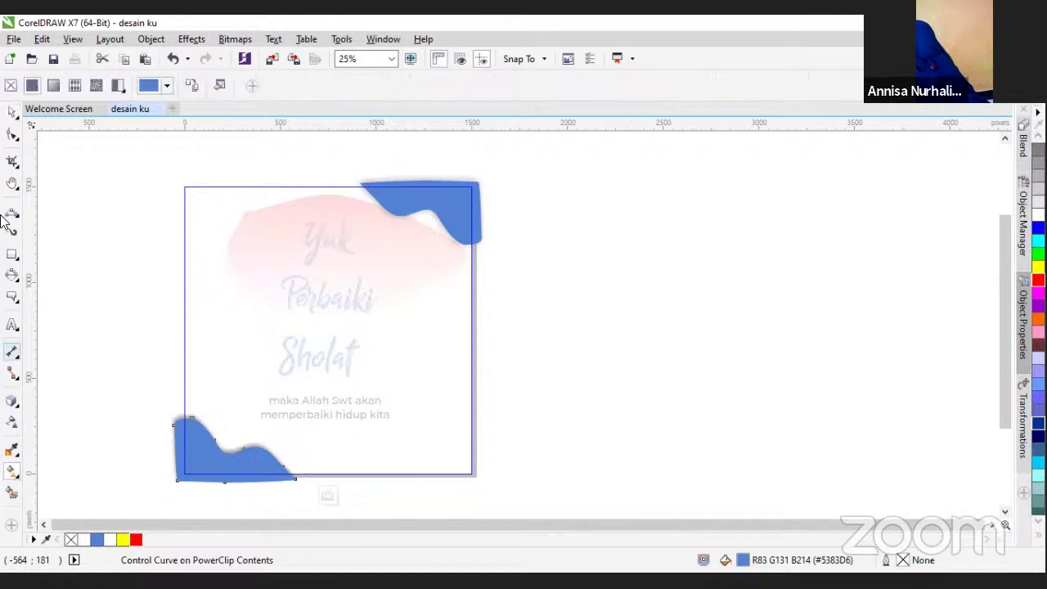
left_click(49, 86)
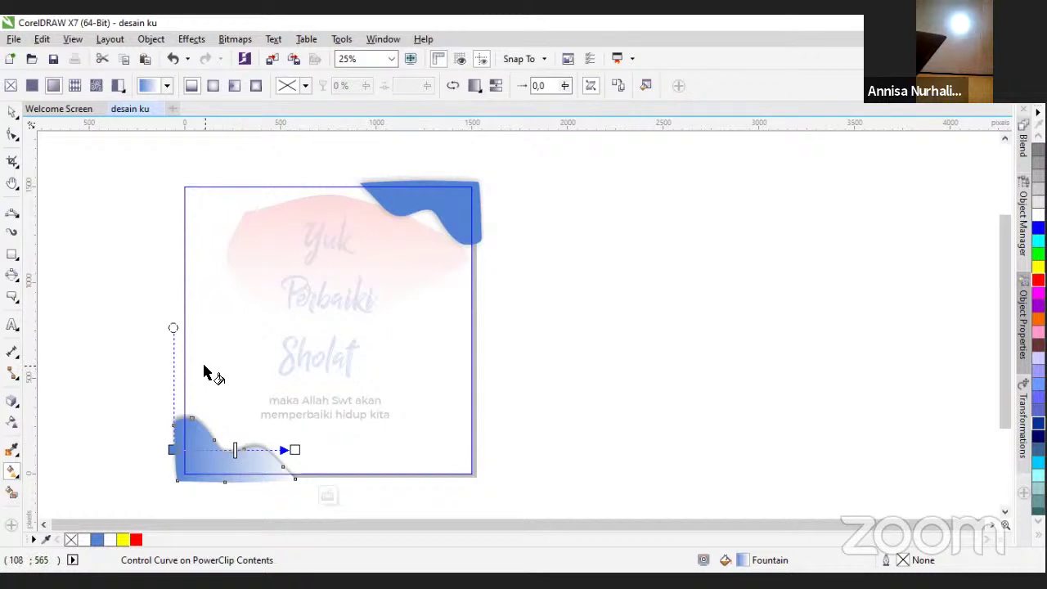
Edit the corner shape's fountain fill by adding a colour node at 48% and setting it to blue #5582CF
double_click(743, 561)
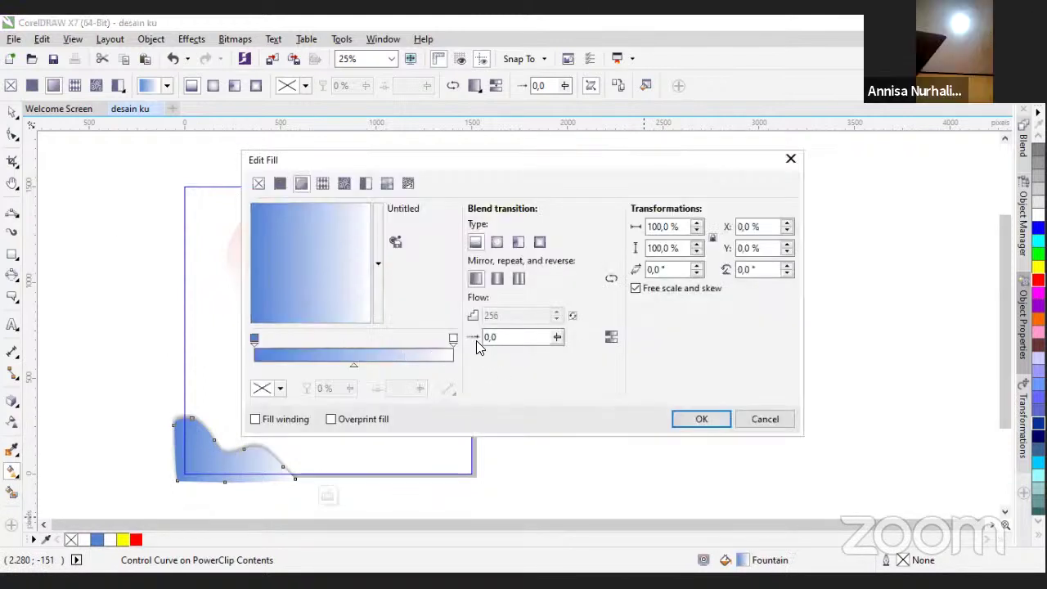
double_click(349, 349)
left_click(348, 338)
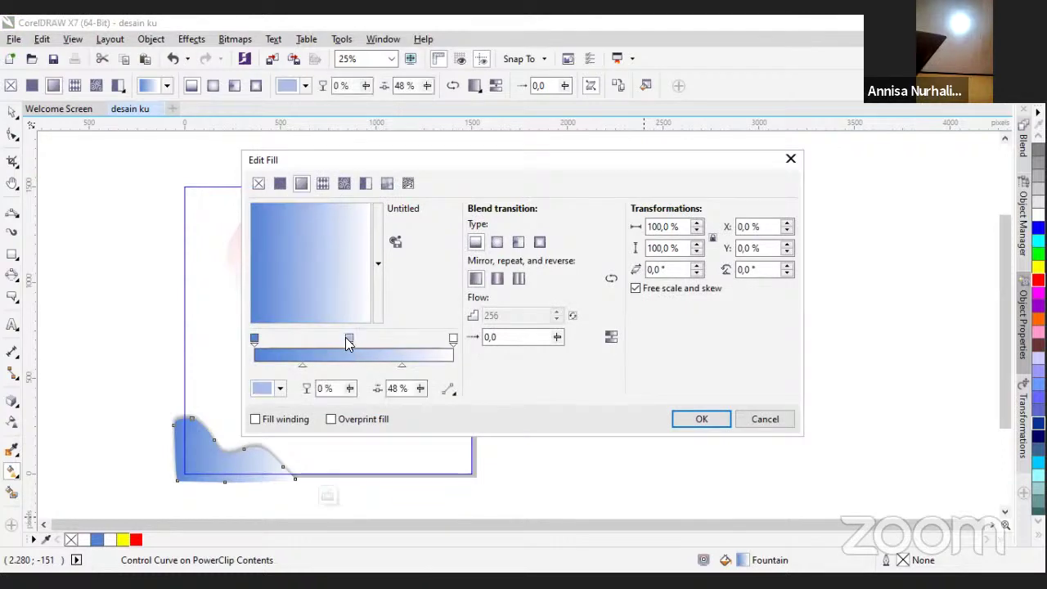
left_click(280, 389)
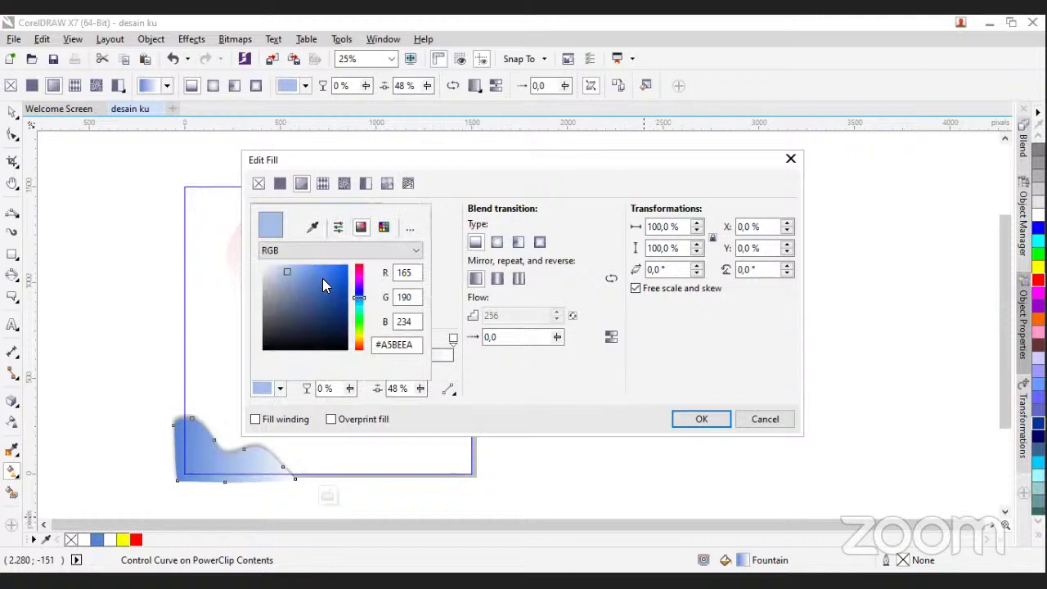
left_click_drag(321, 278, 312, 281)
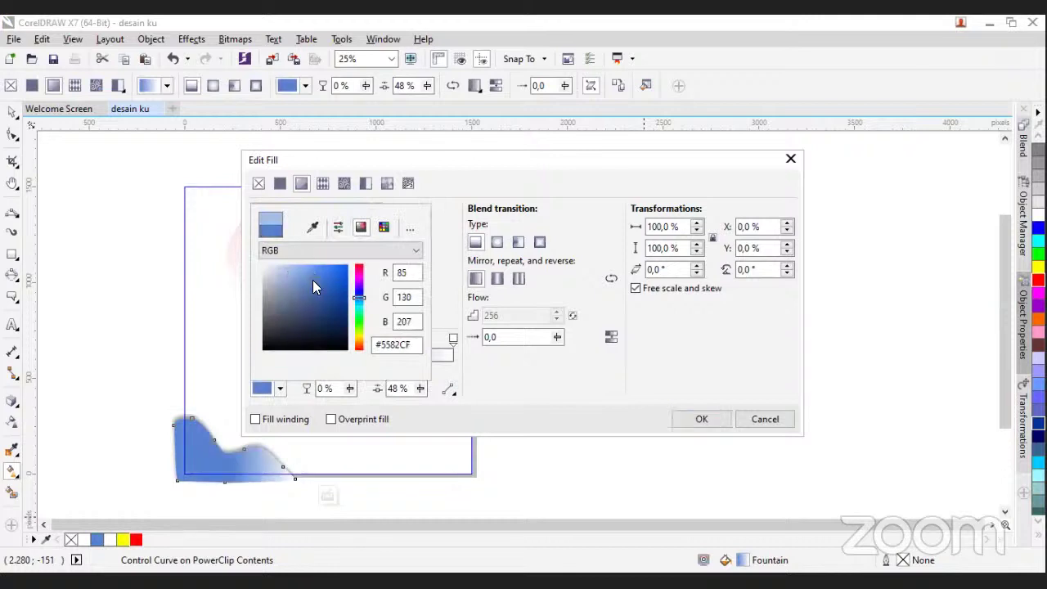
left_click(453, 338)
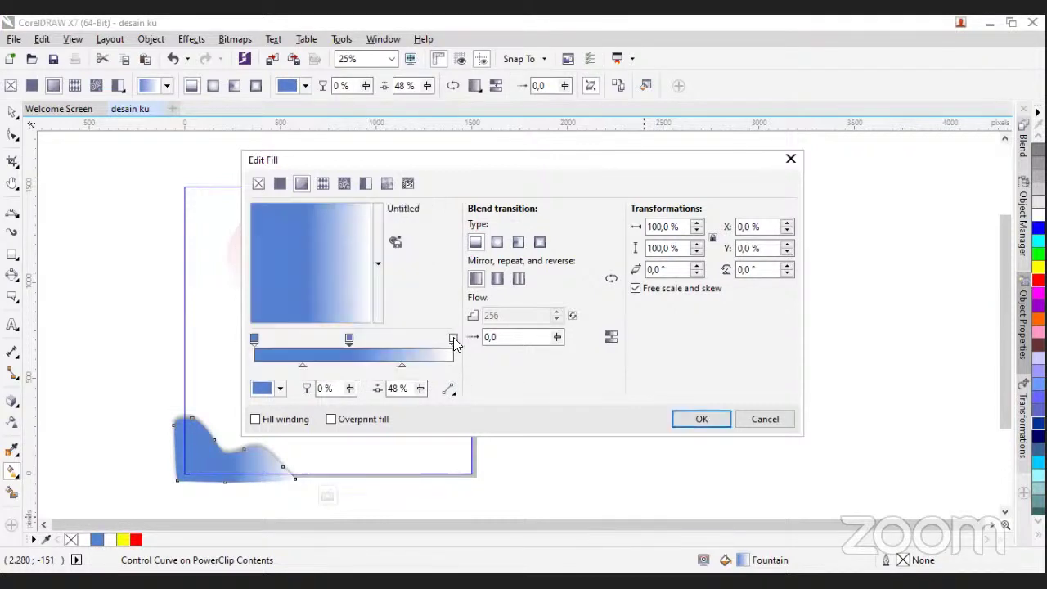
left_click(453, 339)
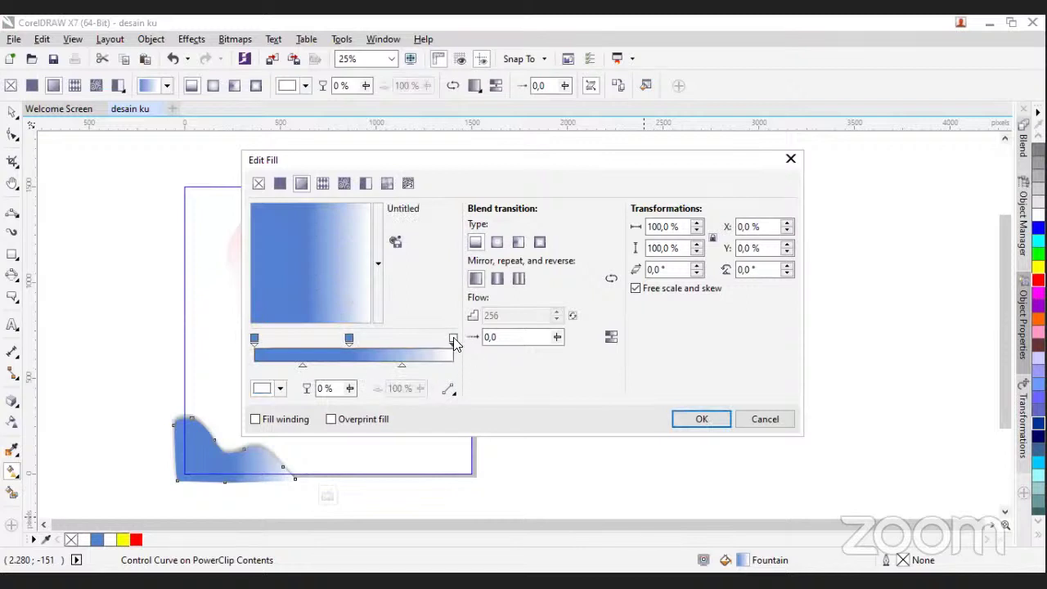
left_click_drag(454, 343, 453, 344)
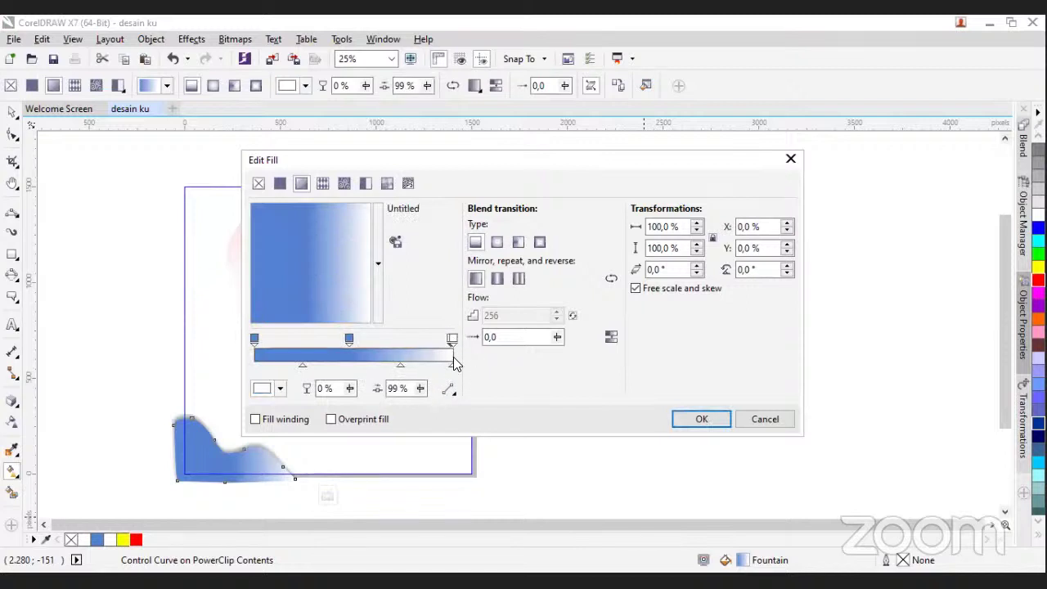
left_click(452, 339)
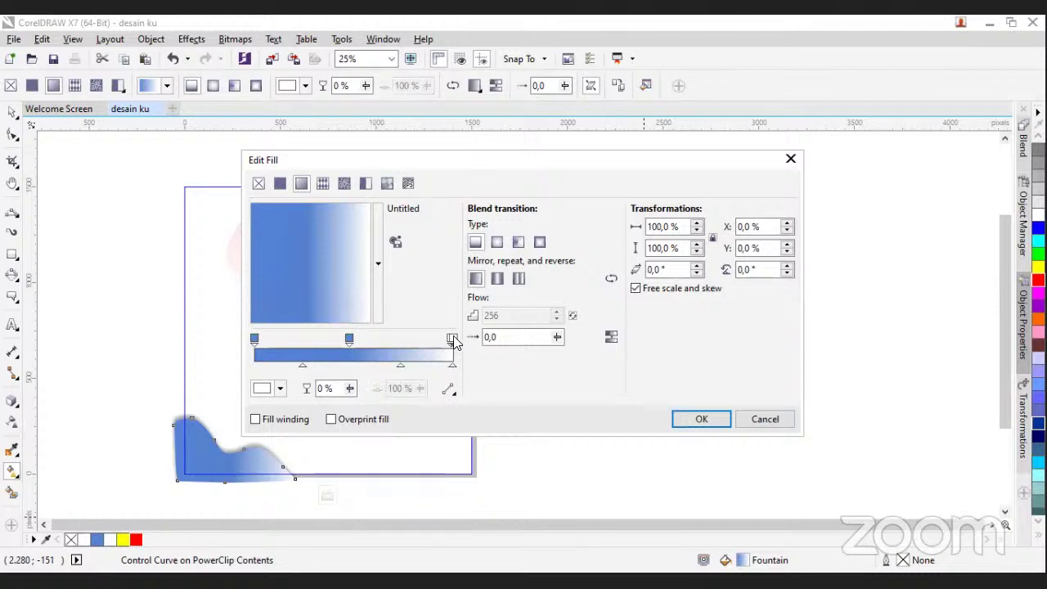
left_click_drag(453, 340, 452, 342)
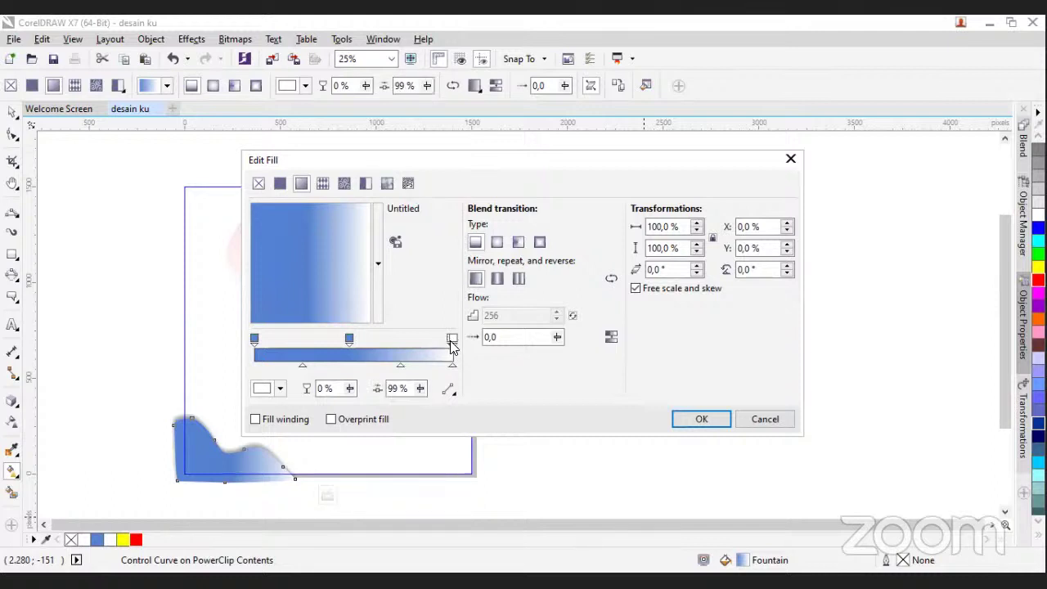
left_click(451, 343)
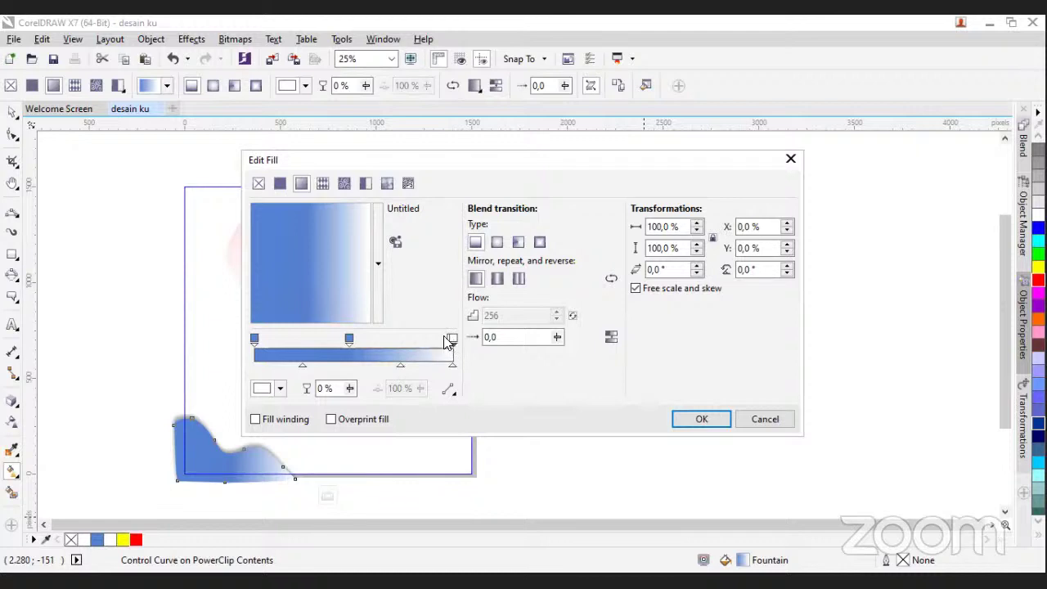
left_click_drag(450, 337, 449, 337)
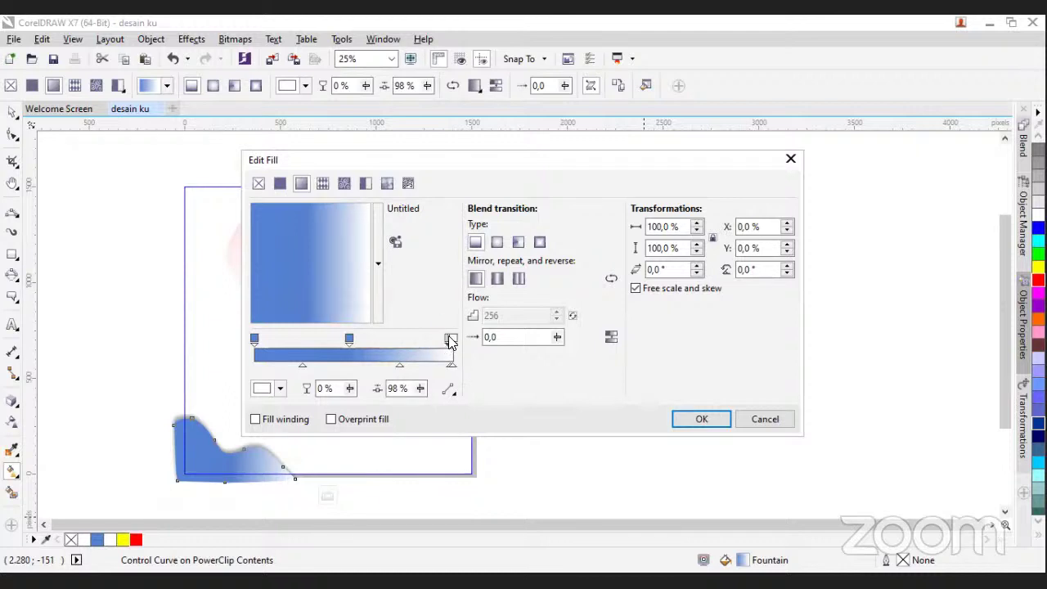
left_click_drag(448, 337, 453, 337)
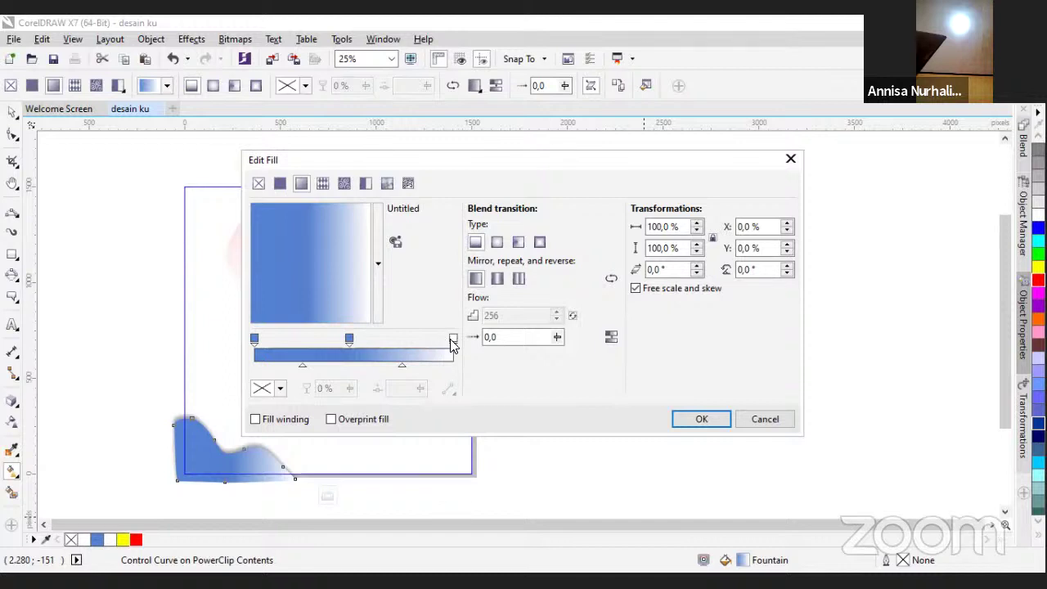
Set the fountain fill's end node to the blue #5383D6 sampled from the corner shape with the colour eyedropper
left_click(451, 339)
left_click(279, 389)
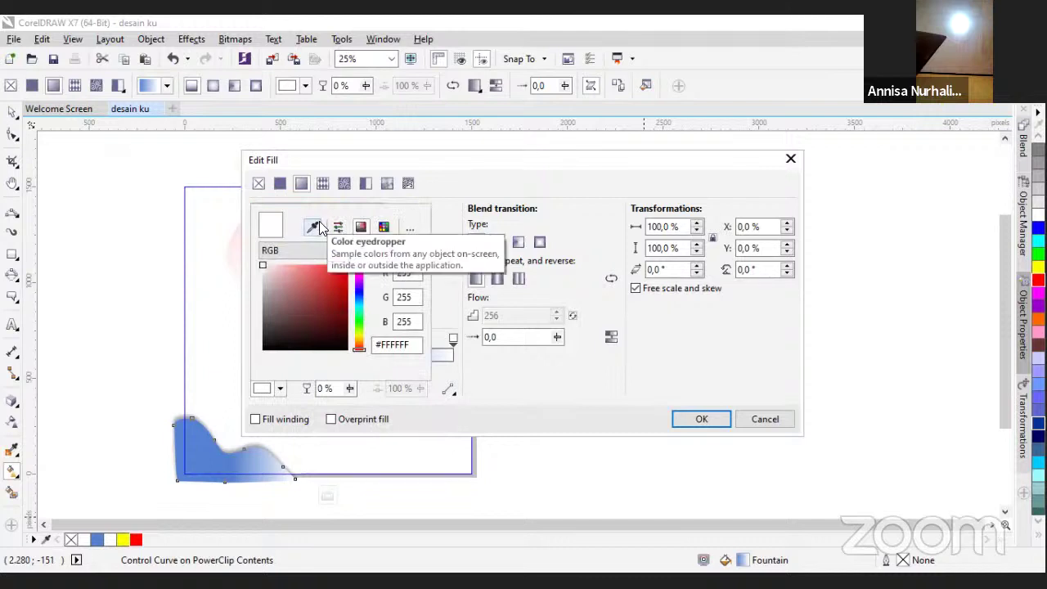
left_click(319, 228)
left_click(205, 454)
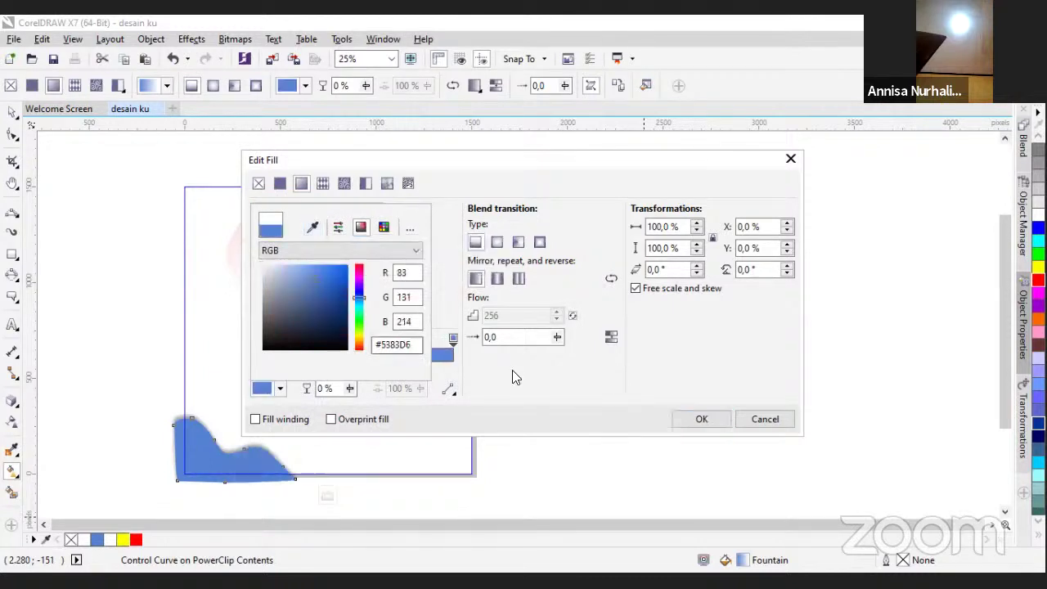
Set the fountain fill's middle node at 48% to the light blue #CCDFFF
left_click(334, 354)
left_click(348, 340)
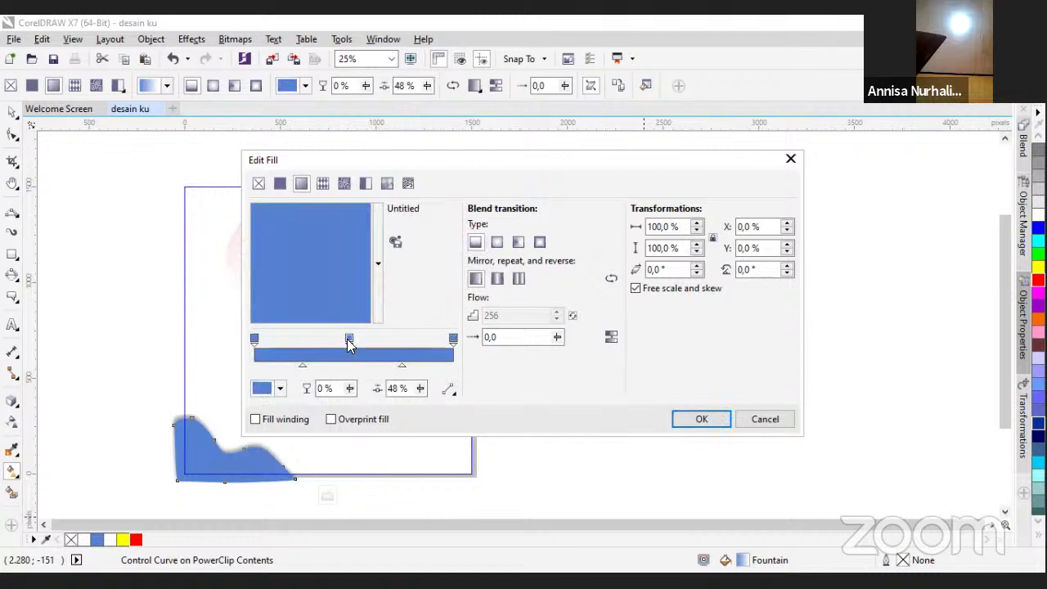
left_click(278, 389)
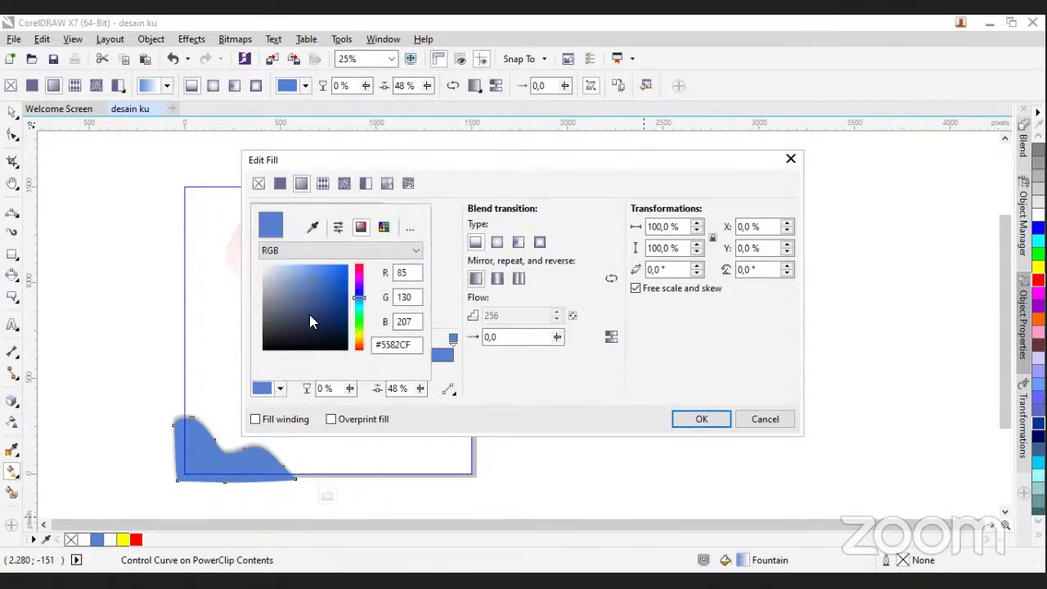
left_click_drag(309, 314, 292, 328)
left_click_drag(285, 272, 268, 265)
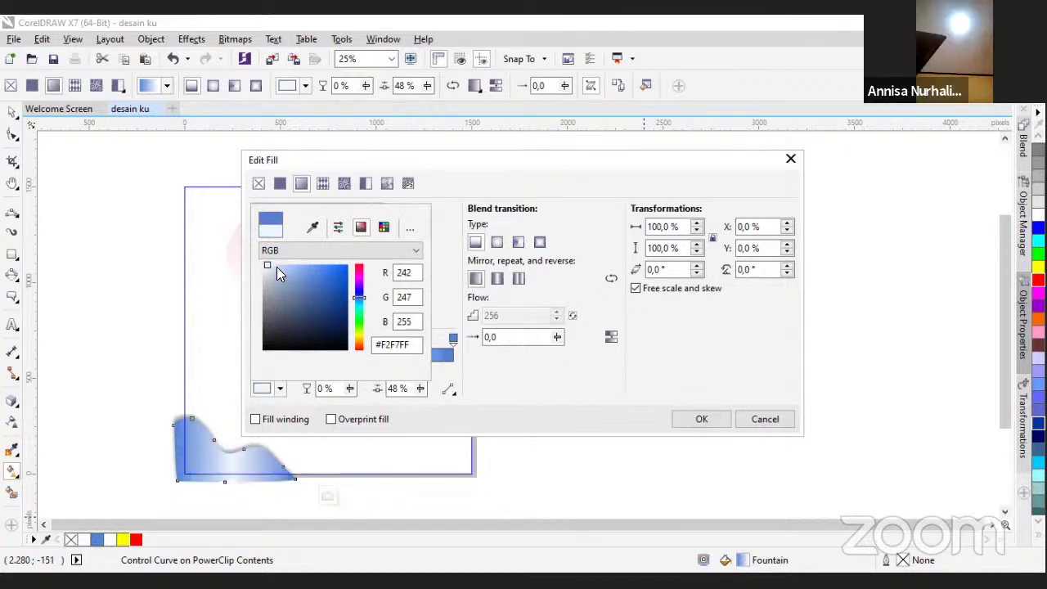
left_click(277, 267)
left_click(291, 268)
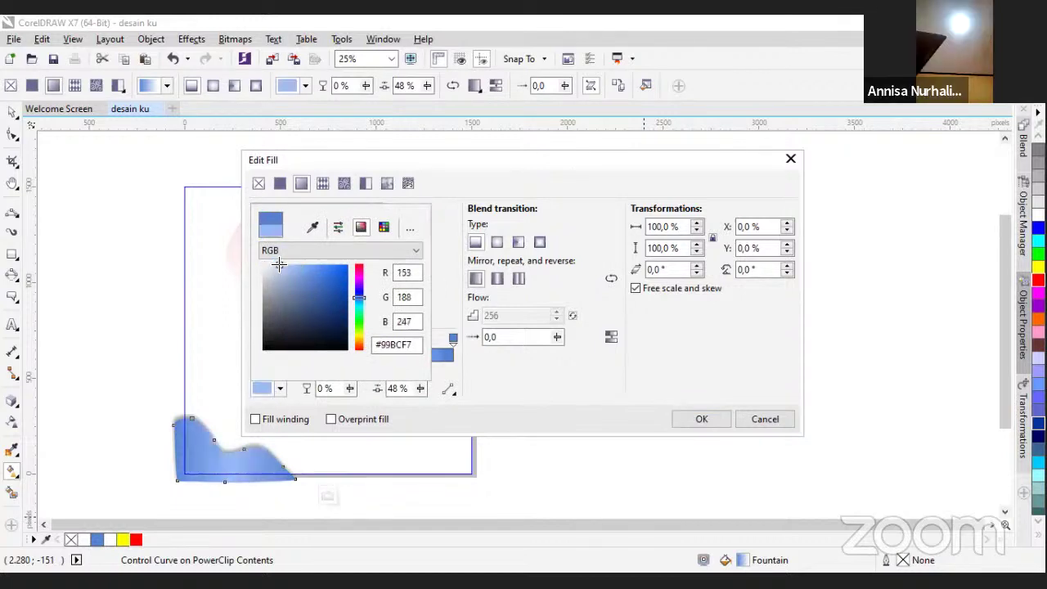
left_click(279, 265)
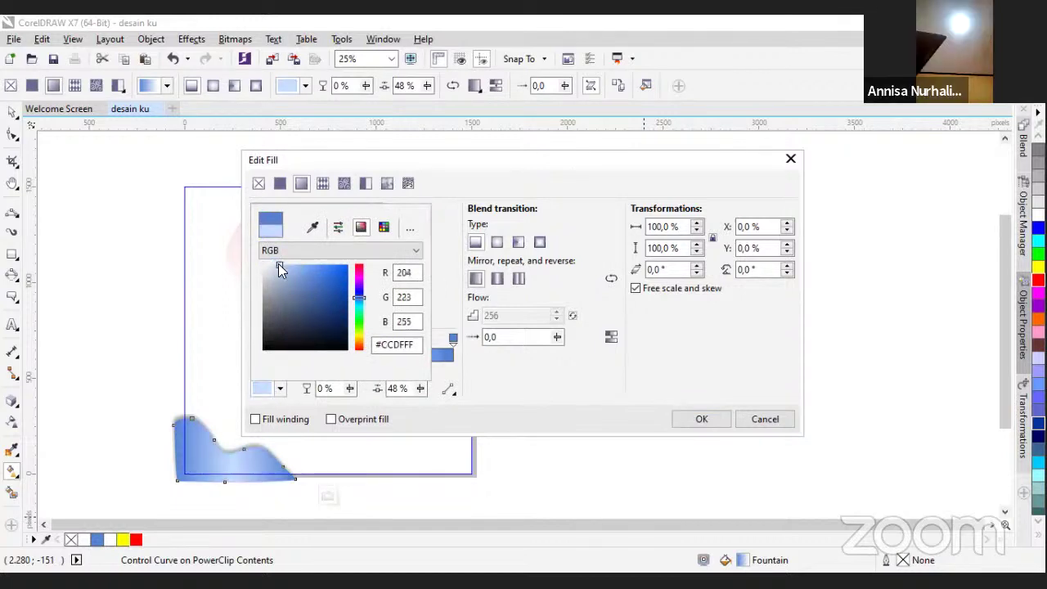
left_click(702, 421)
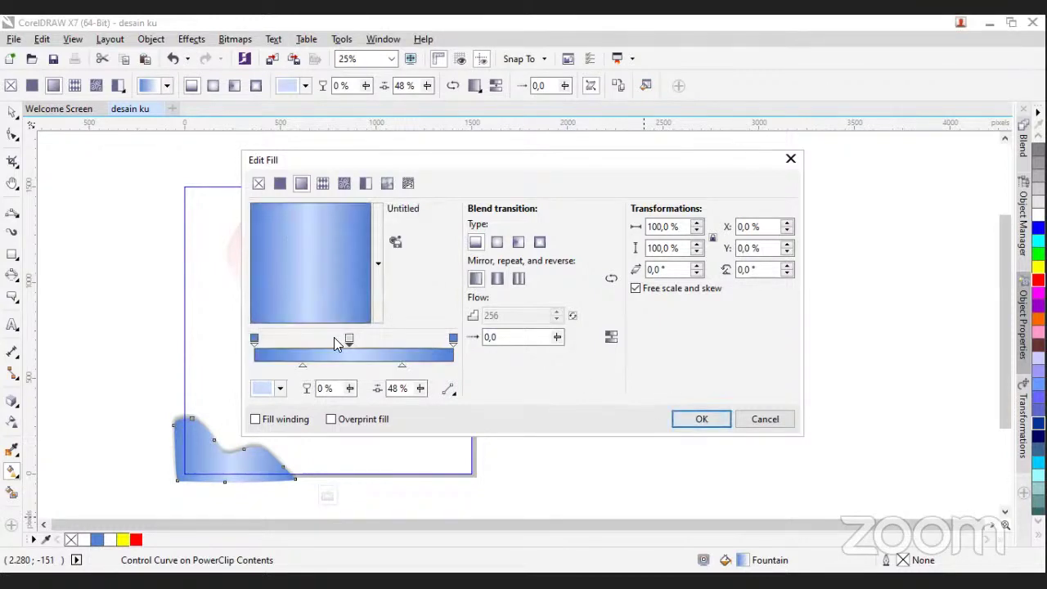
Shift the two blend midpoints of the fountain fill back and forth, and leave the one between the middle and end nodes at 53%
left_click(303, 364)
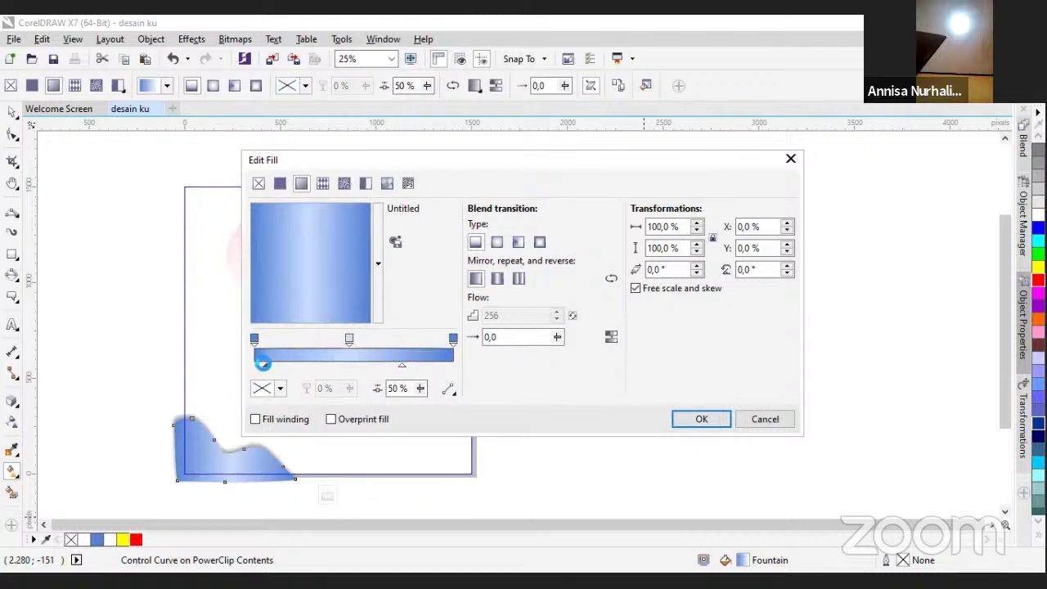
mouse_move(263, 364)
left_mouse_down()
mouse_move(339, 365)
mouse_move(333, 382)
left_mouse_up()
mouse_move(401, 366)
left_mouse_down()
mouse_move(322, 366)
mouse_move(415, 367)
left_mouse_up()
left_click_drag(322, 369, 288, 368)
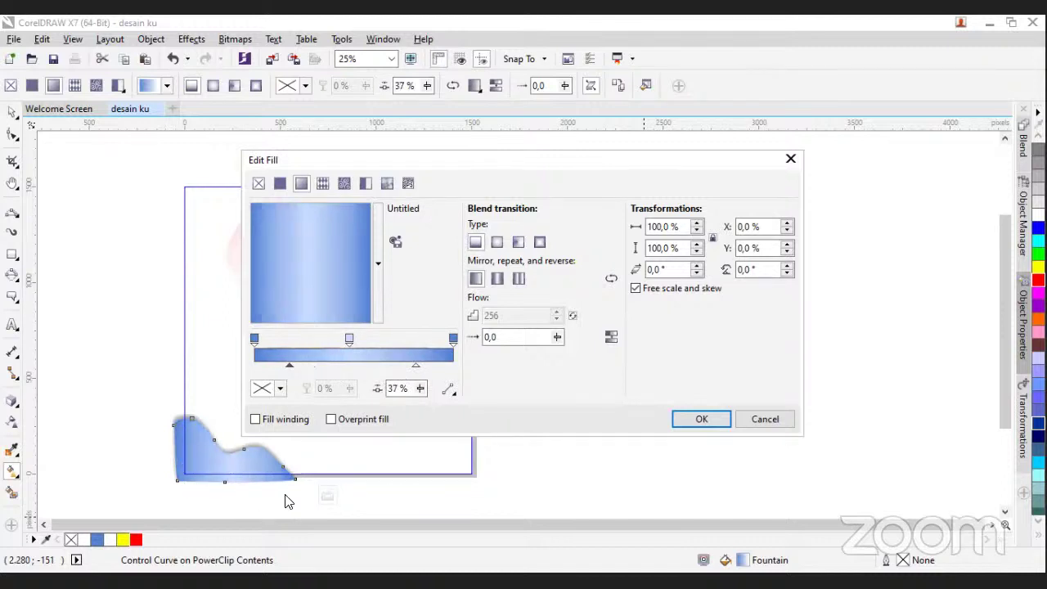
left_click_drag(287, 367, 350, 367)
left_click_drag(419, 364, 285, 370)
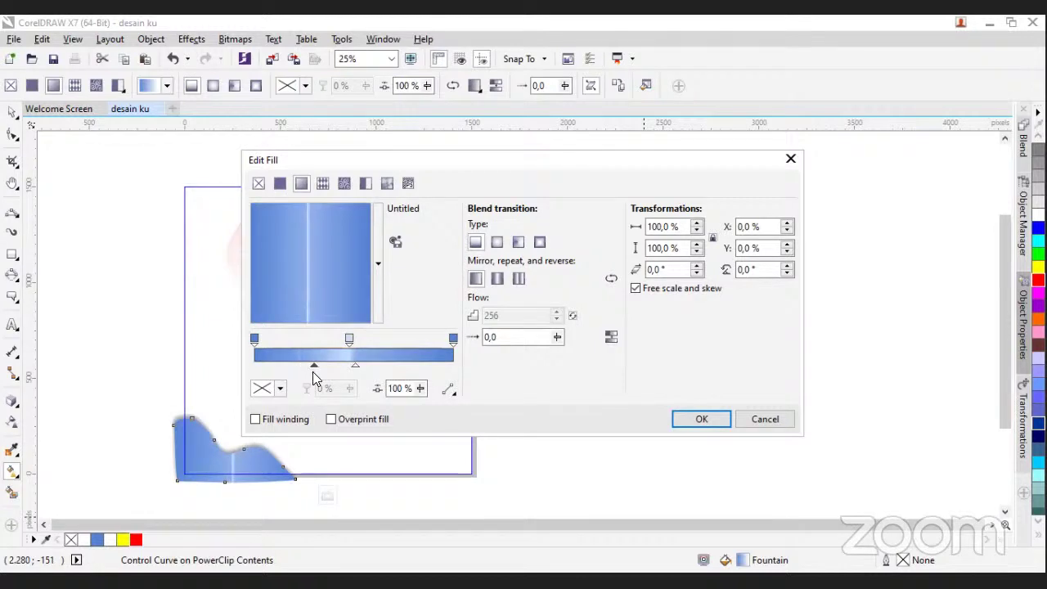
left_click_drag(355, 365, 405, 368)
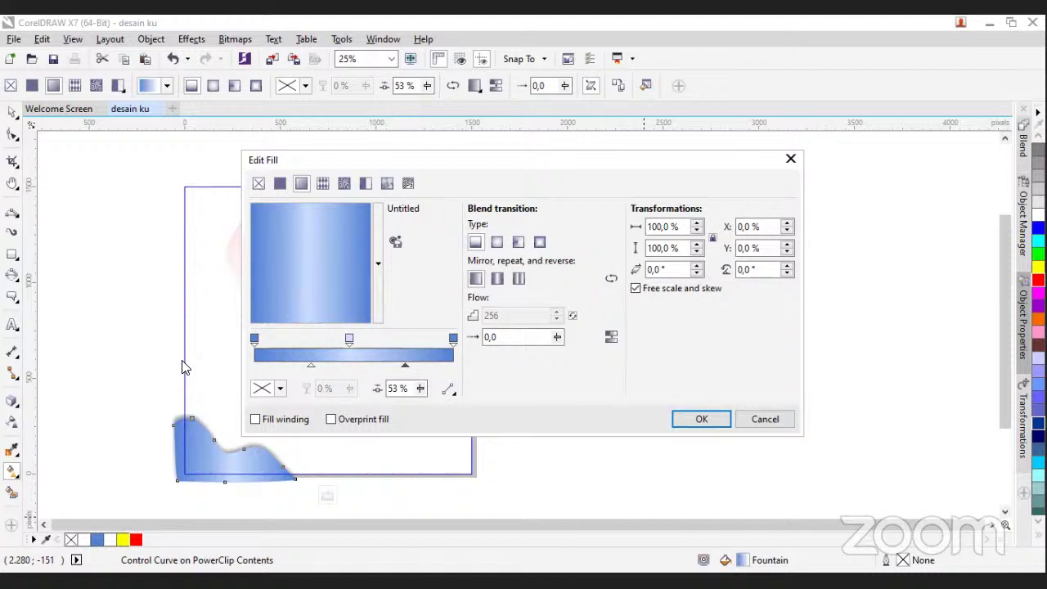
Try the vector pattern, bitmap pattern and two-colour pattern fills on the corner shape
left_click(319, 185)
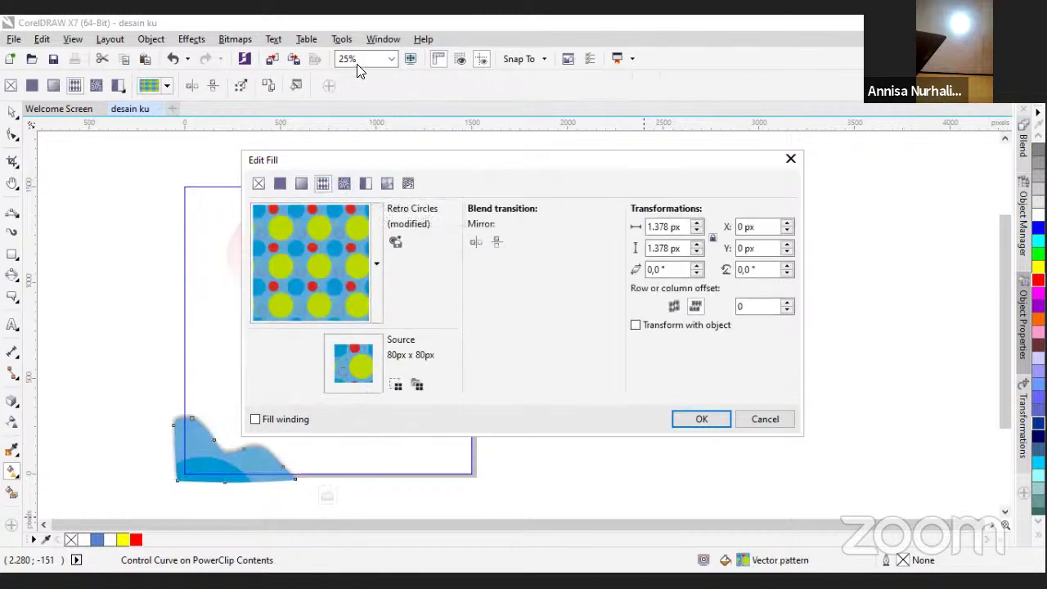
left_click(342, 184)
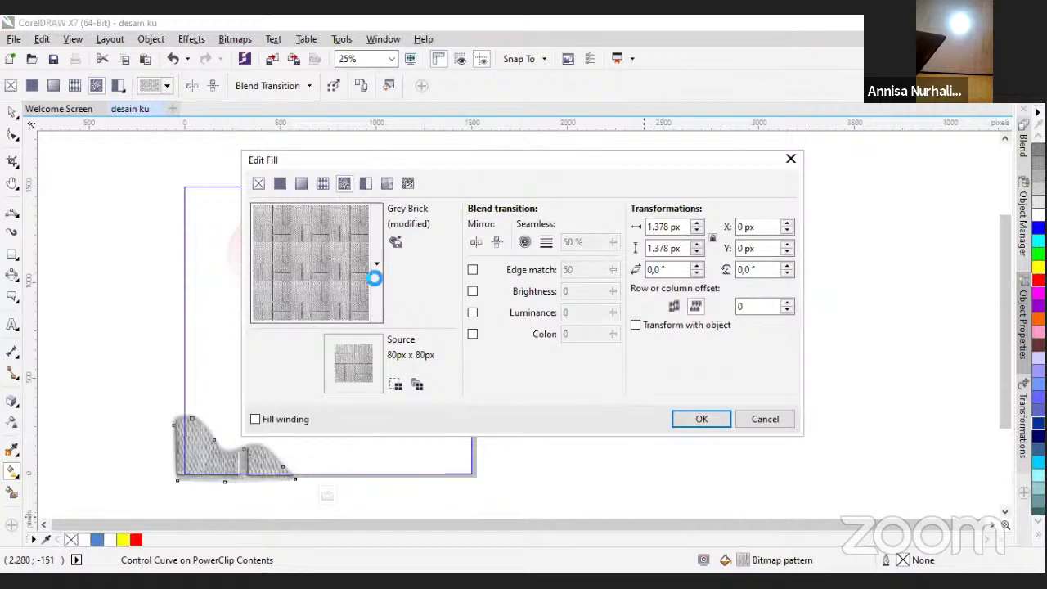
key("Return")
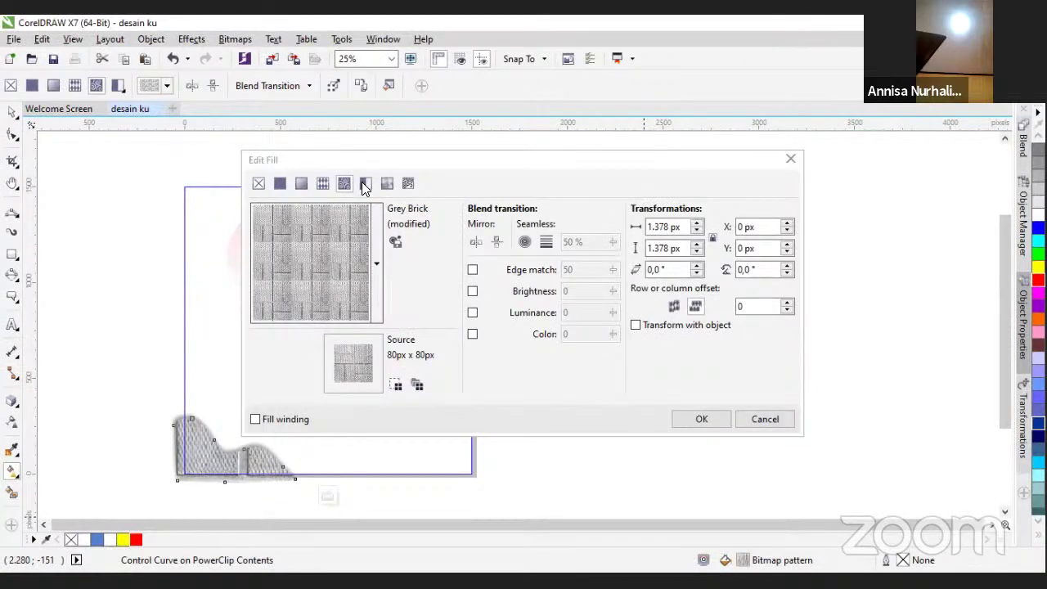
left_click(365, 184)
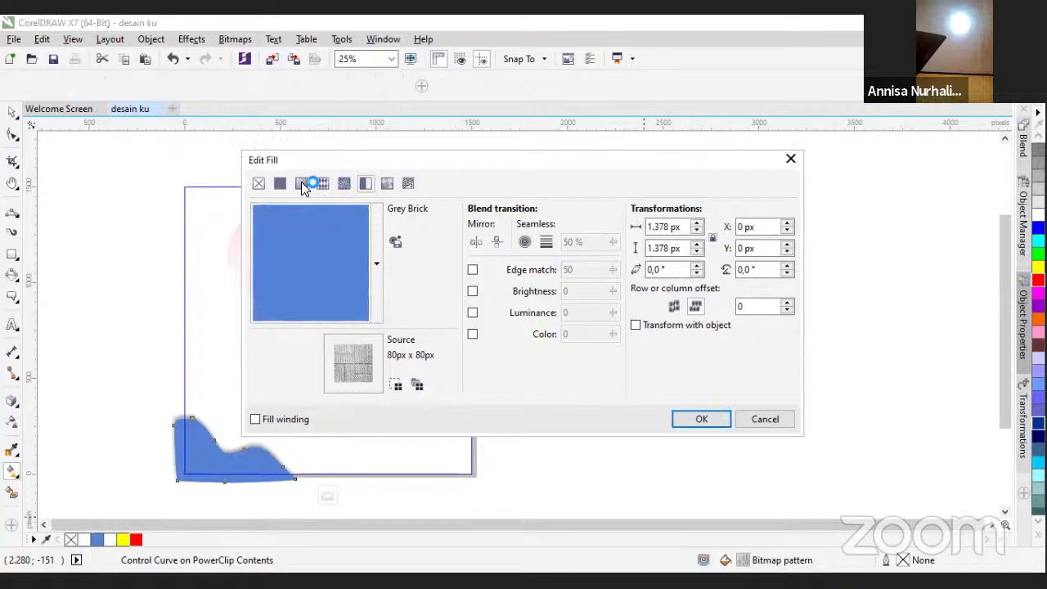
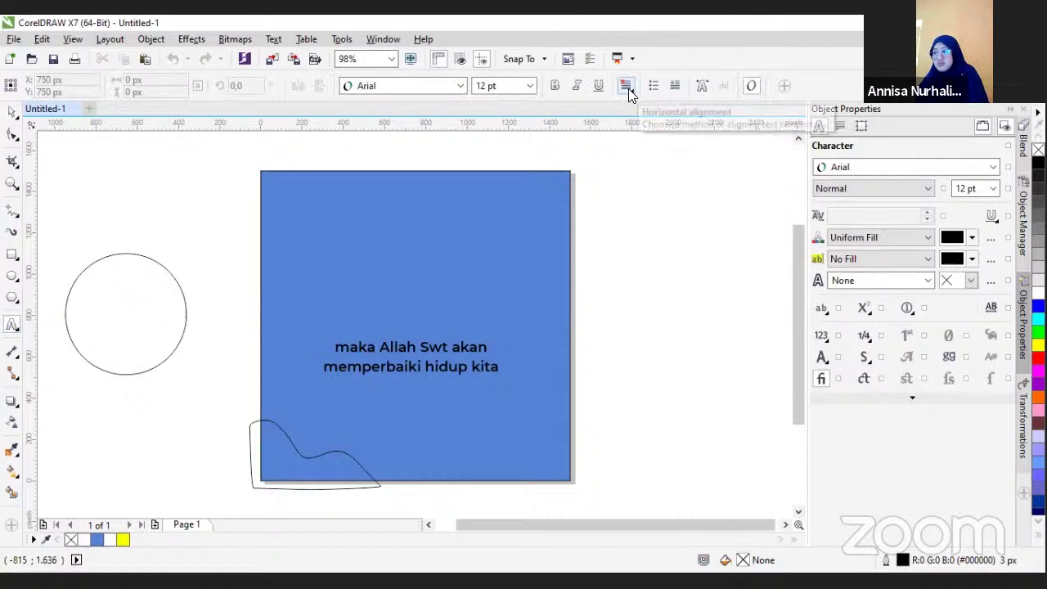
Try rounding the blue square's corners to about 128 px with the Shape tool, and undo the rounding
left_click(12, 256)
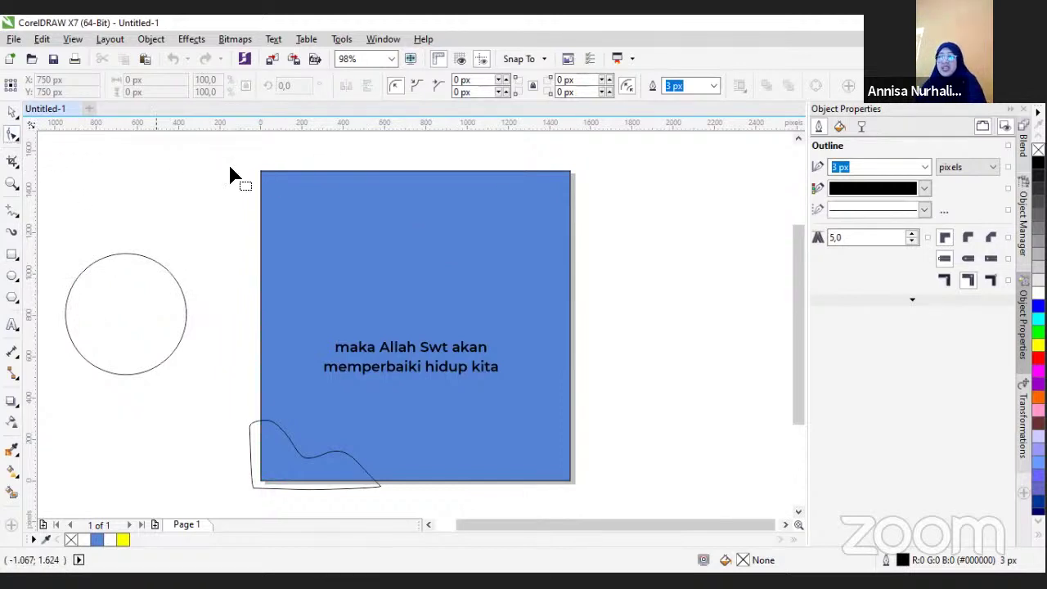
left_click(275, 175)
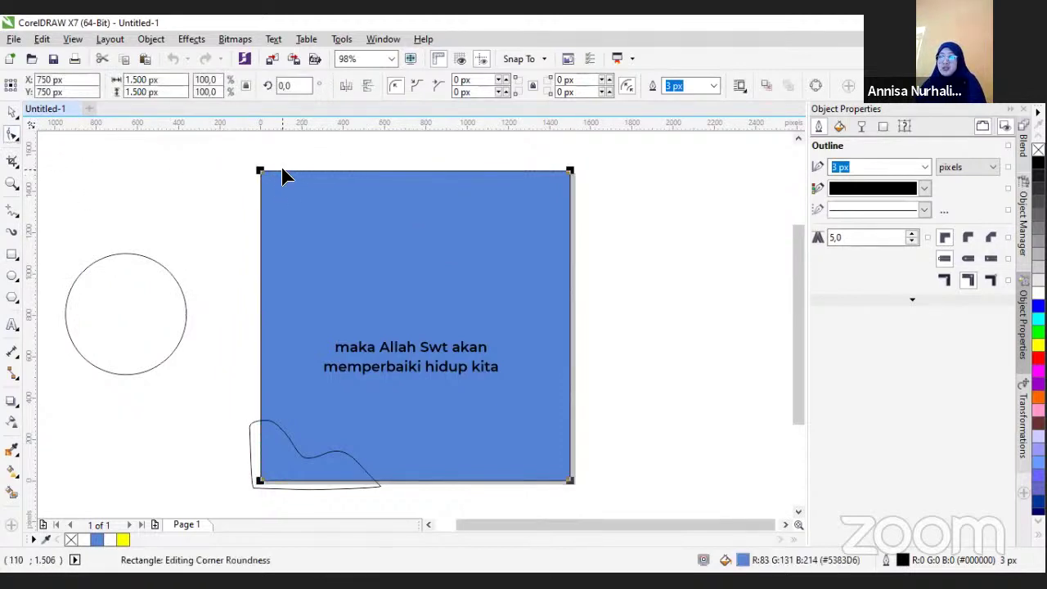
left_click_drag(261, 171, 287, 170)
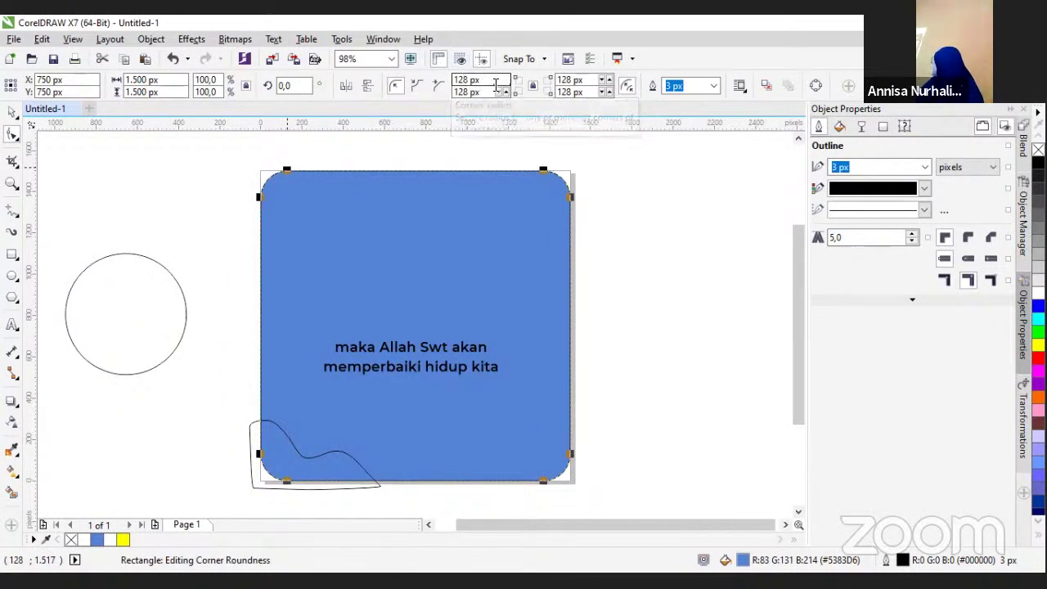
left_click(12, 297)
left_click(11, 279)
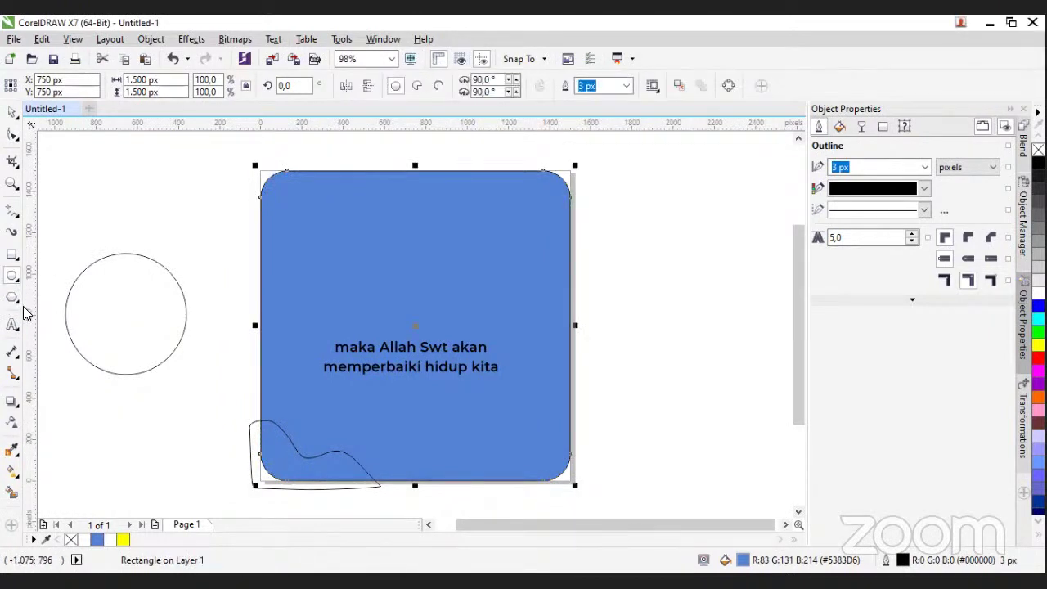
left_click(12, 403)
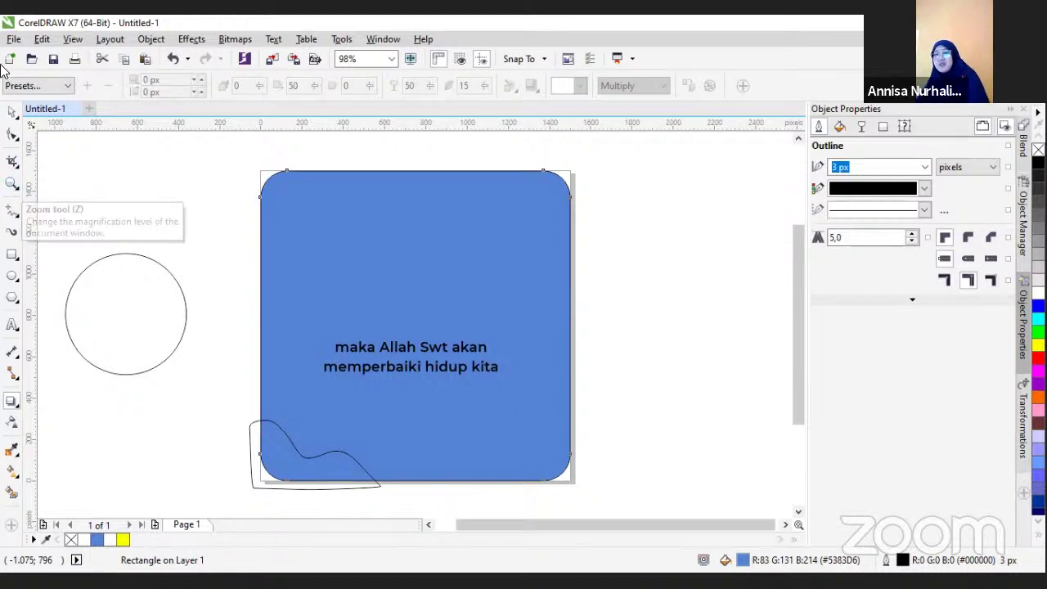
left_click(12, 112)
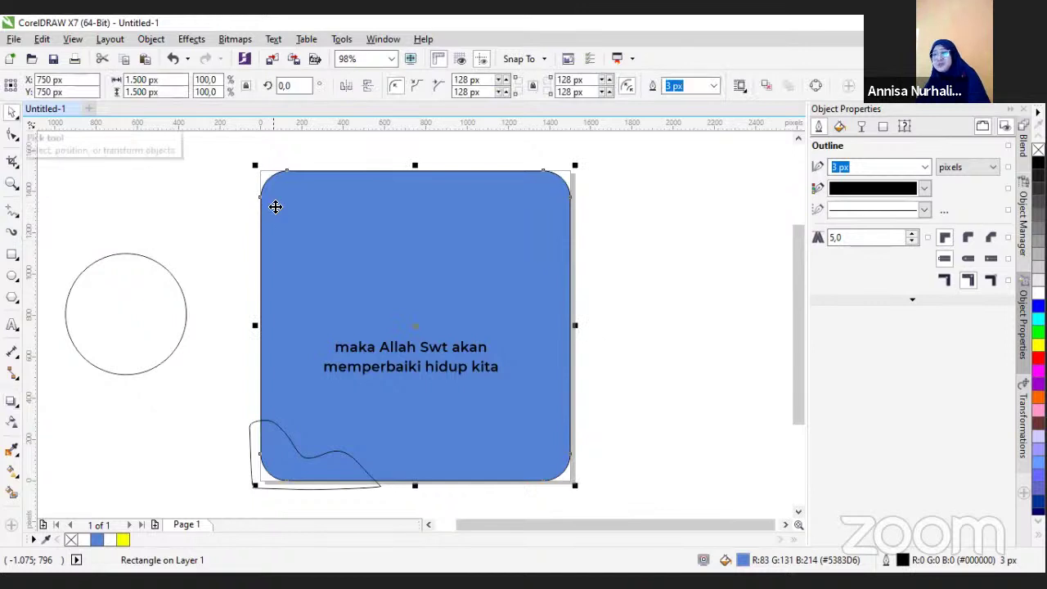
key("ctrl+z")
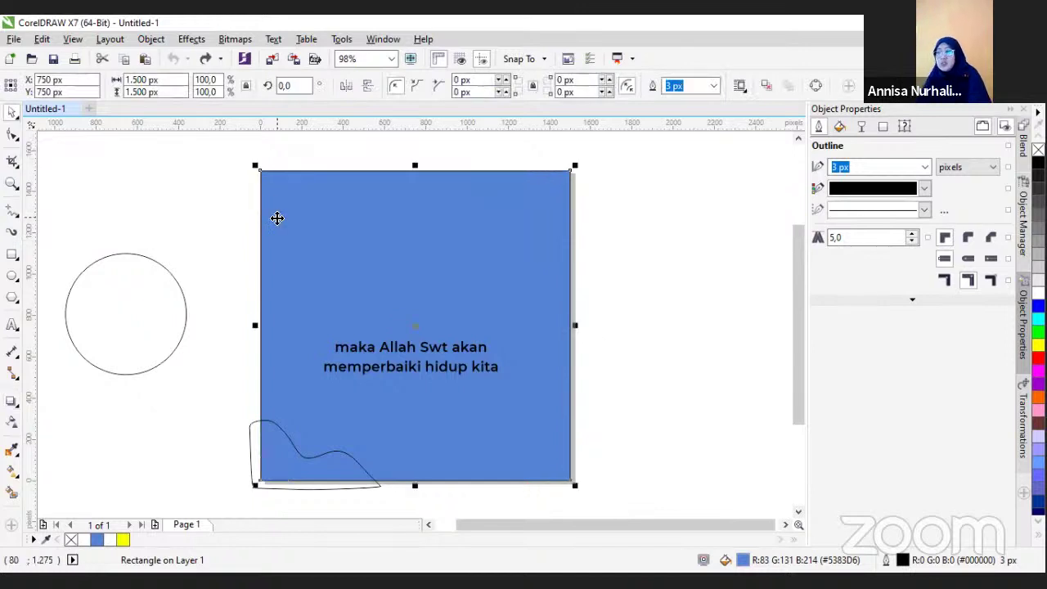
Delete the quote text and the lower-left corner curve, select the blue square, and collapse the Object Properties docker
left_click_drag(224, 301, 545, 498)
key("Delete")
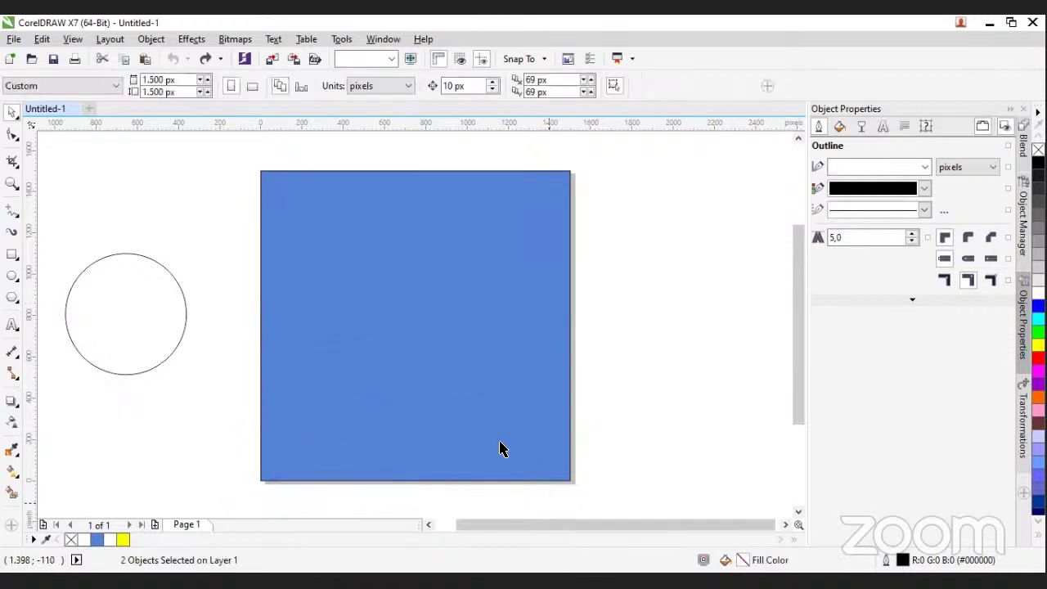
left_click(426, 313)
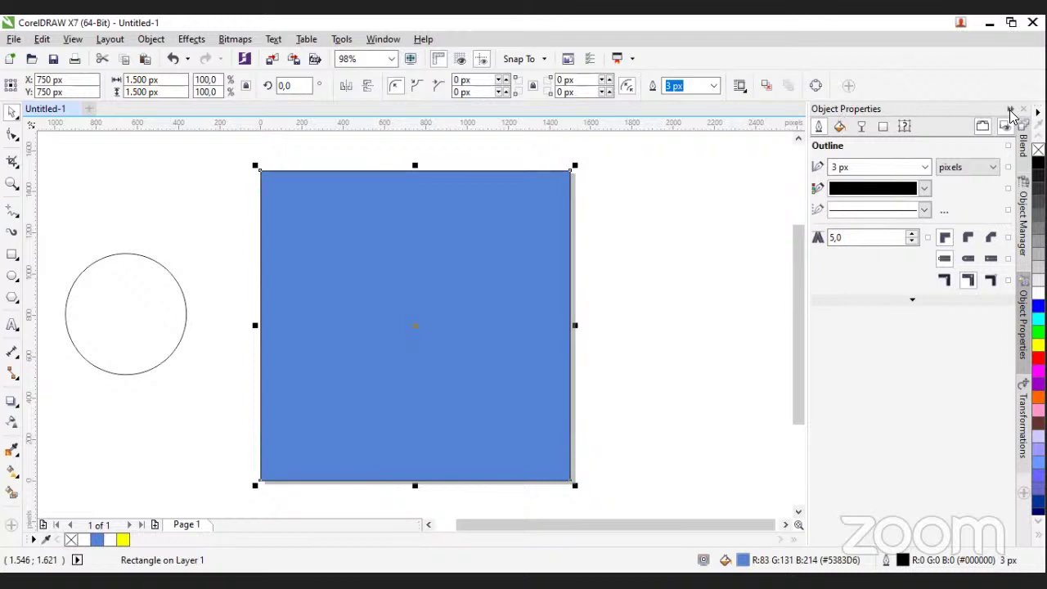
left_click(1011, 111)
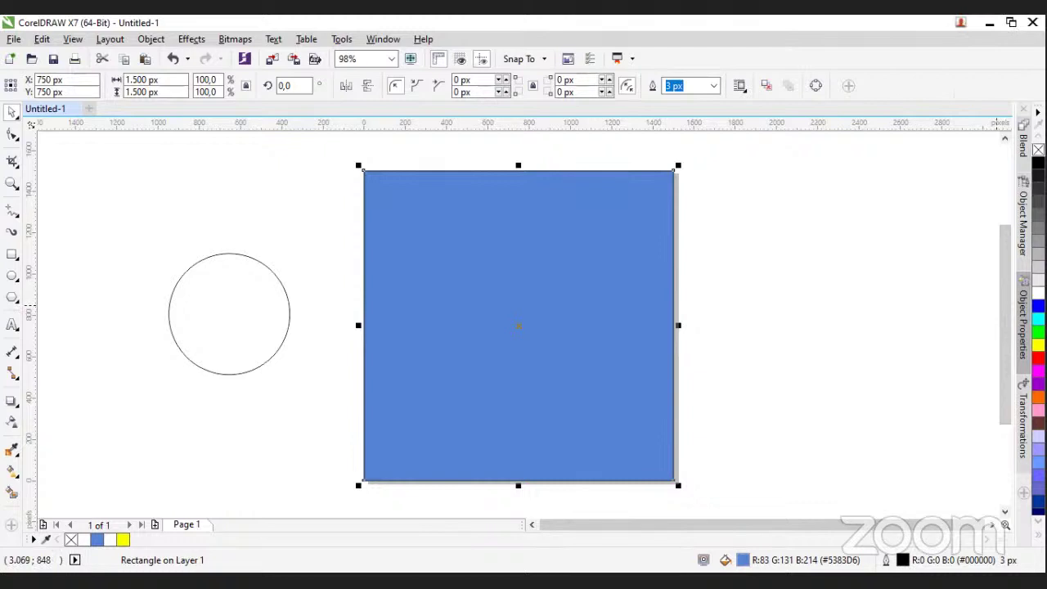
Remove the blue square's outline, and move the circle onto the middle of the square, enlarged to about 1012 px across
type("0")
key("Return")
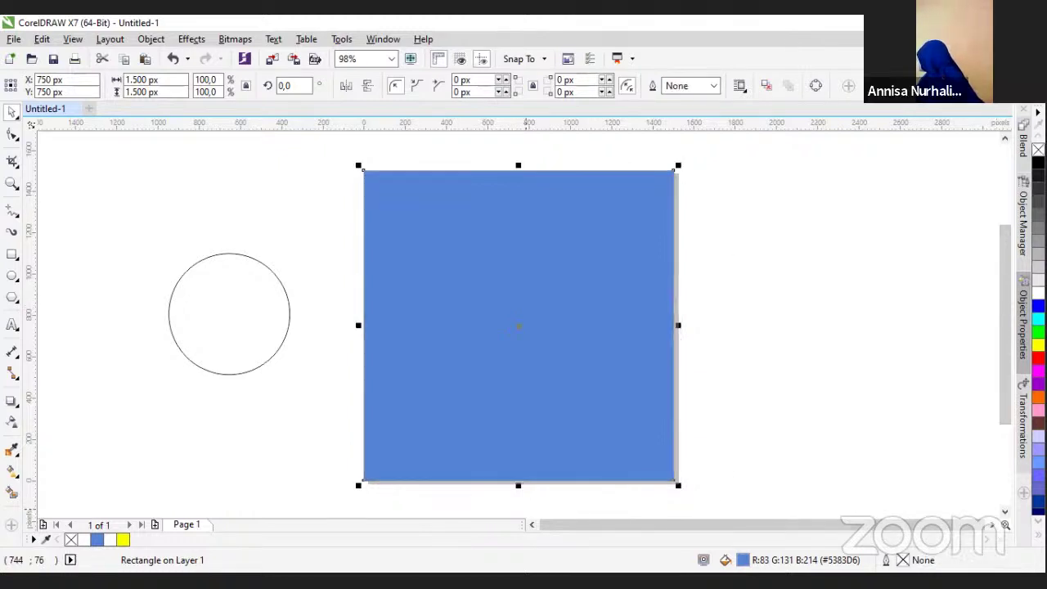
left_click(218, 330)
left_click_drag(218, 329, 446, 270)
left_click_drag(524, 320, 639, 411)
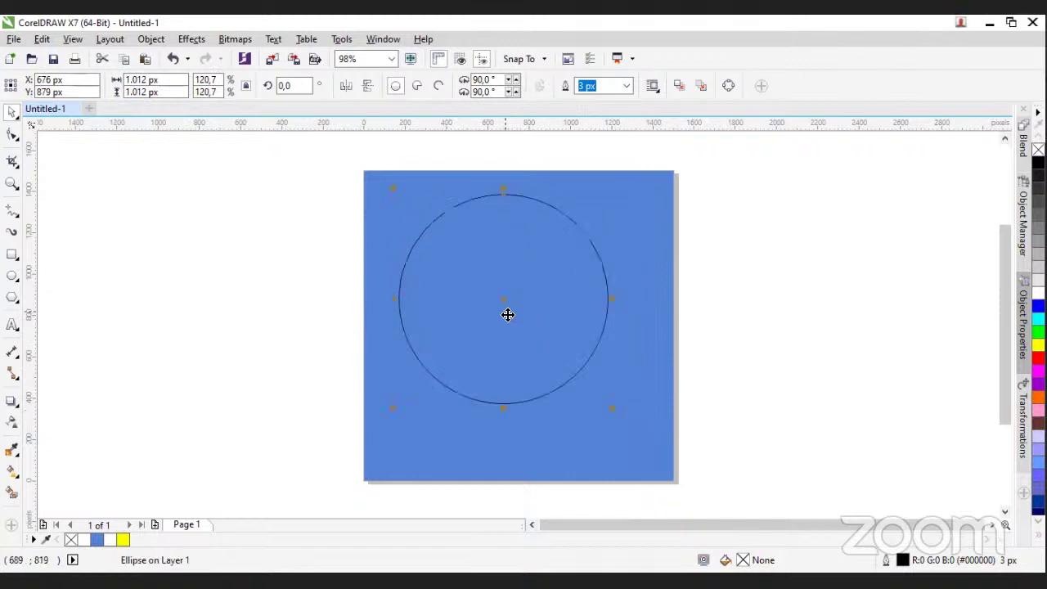
mouse_move(552, 320)
left_mouse_down()
mouse_move(578, 340)
mouse_move(559, 319)
mouse_move(563, 327)
left_mouse_up()
left_click(578, 338)
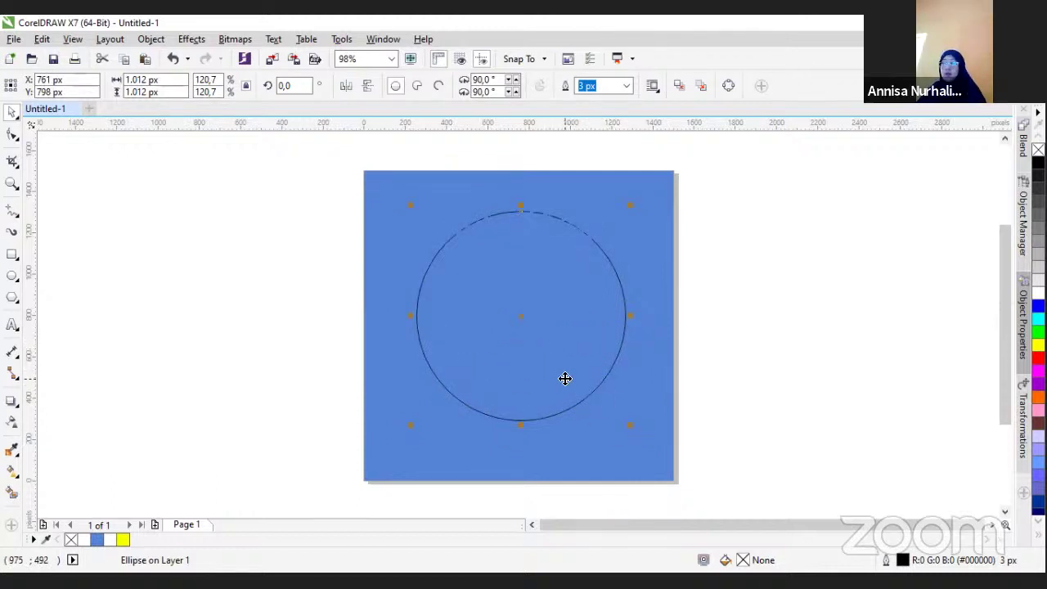
Try Intersect on the circle and blue square, undo it, and cut the circle out of the square with Simplify
left_click(652, 448, "shift")
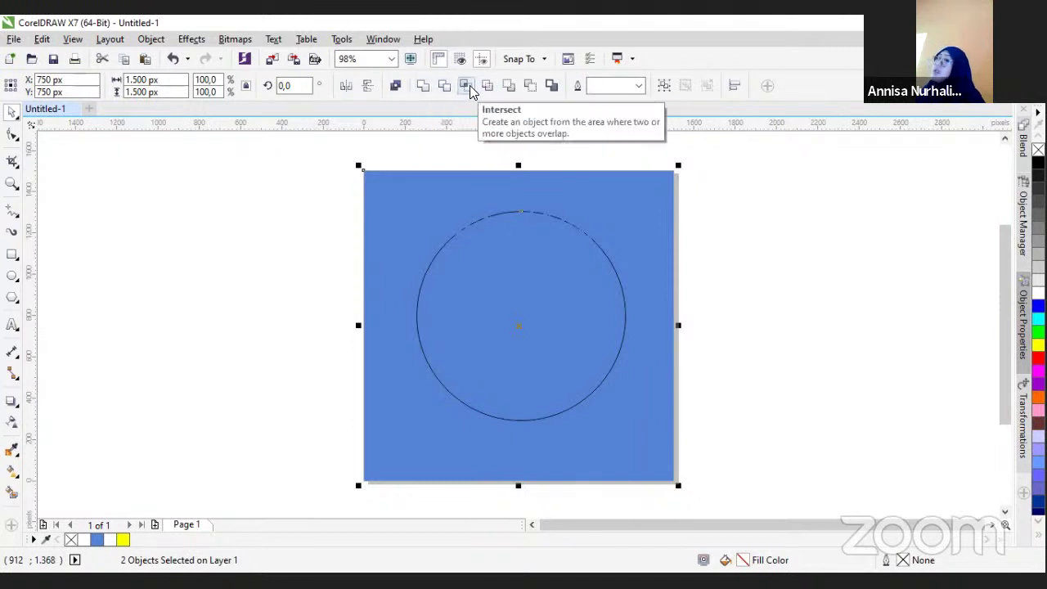
left_click(467, 86)
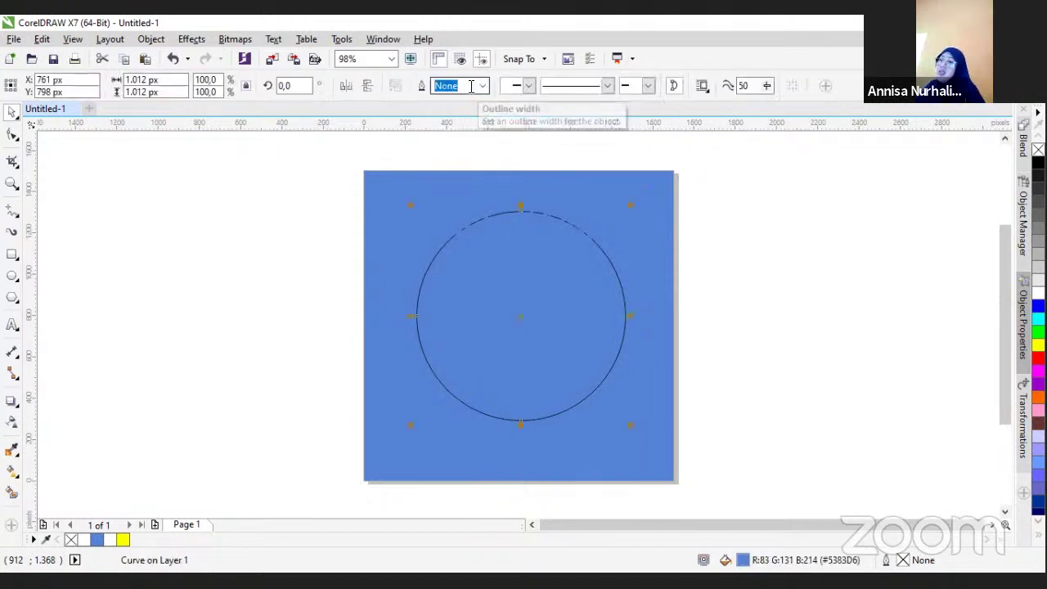
key("ctrl+z")
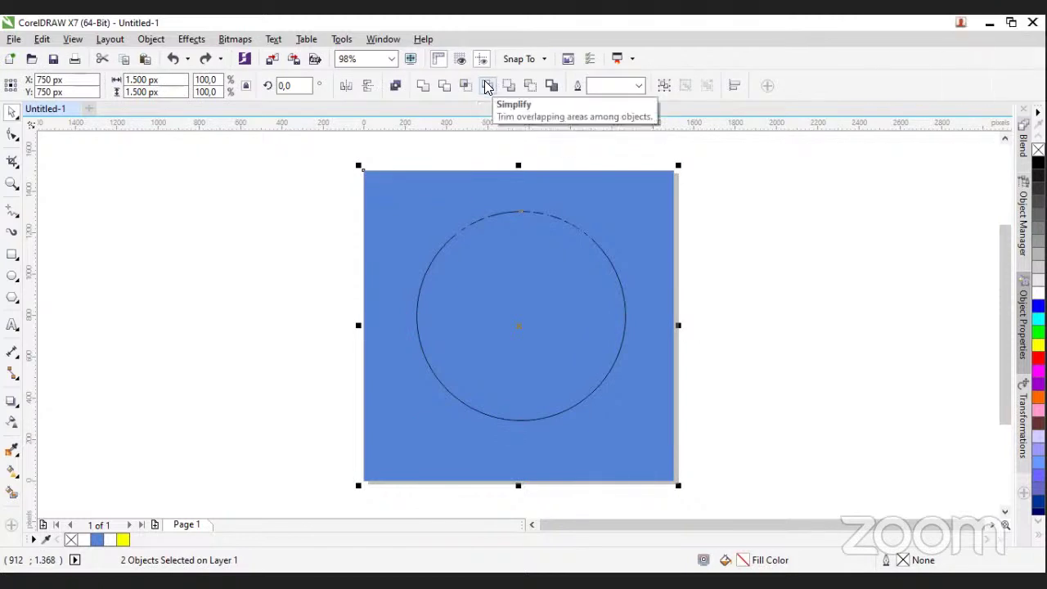
left_click(487, 86)
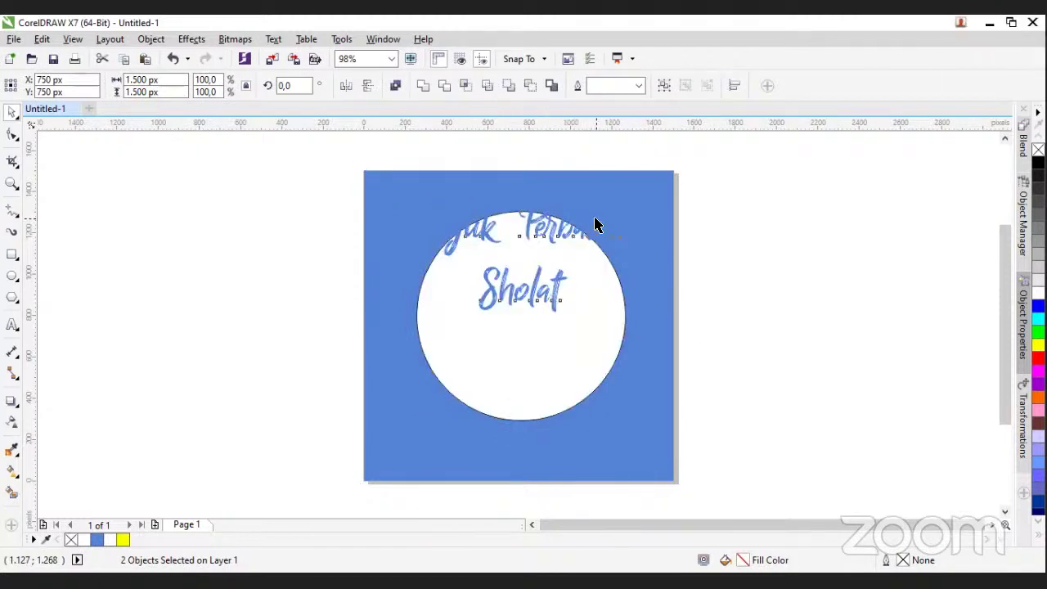
Move the text "Yuk Perbaiki Sholat" down into the middle of the circular hole
left_click(595, 222)
left_click_drag(539, 241, 521, 309)
Shift the cut square aside, move the circle outline to around the page's right edge, and undo the square's displacement
left_click(643, 396)
left_click_drag(643, 396, 775, 416)
left_click(735, 416)
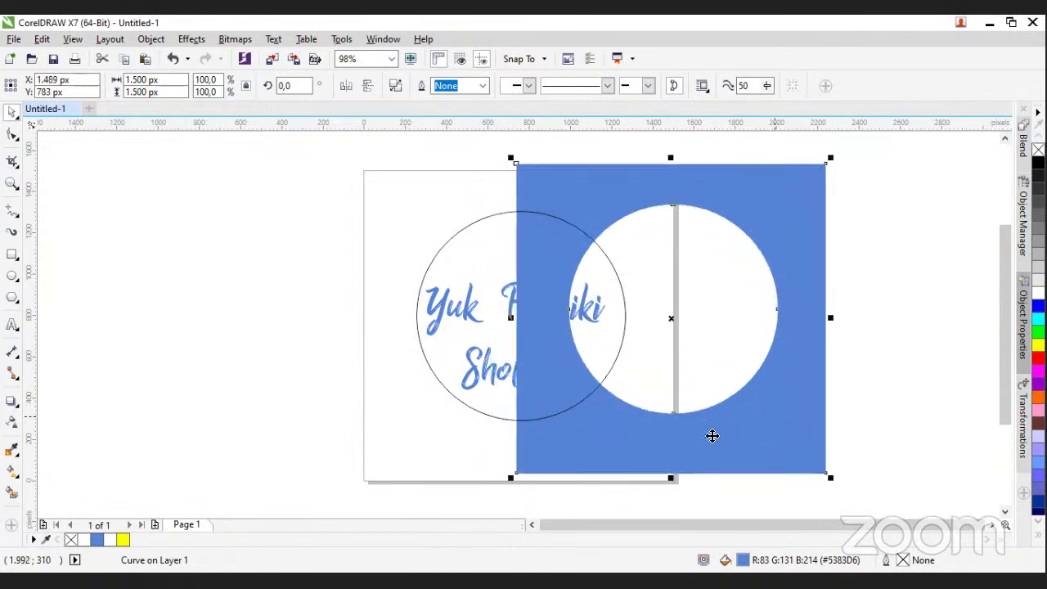
left_click_drag(506, 408, 656, 399)
left_click(733, 409)
left_click_drag(734, 409, 731, 393)
key("ctrl+z")
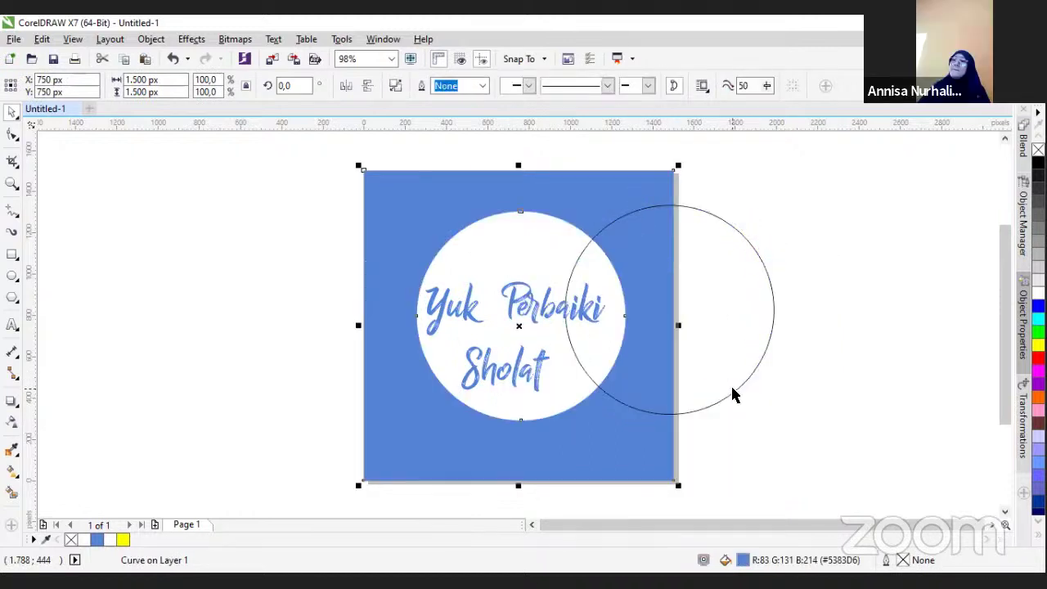
left_click(514, 301)
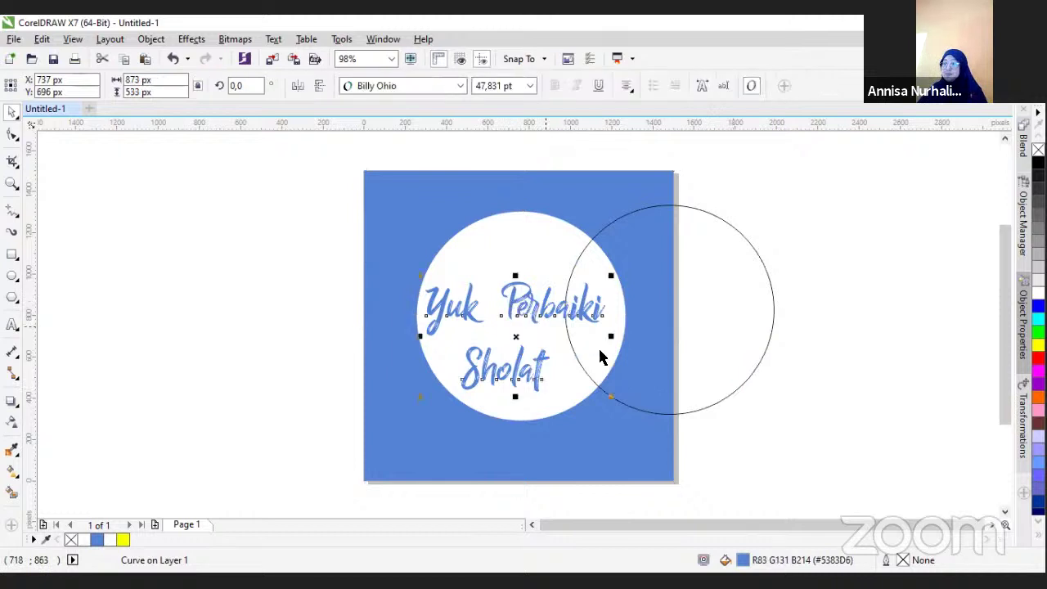
left_click_drag(603, 396, 596, 391)
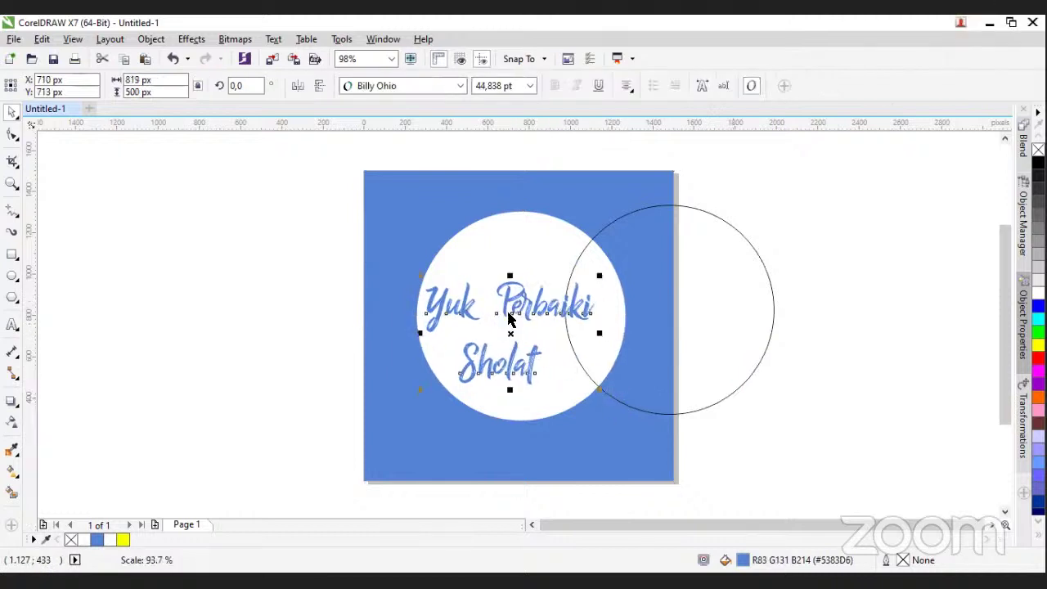
key("Escape")
key("ctrl+z")
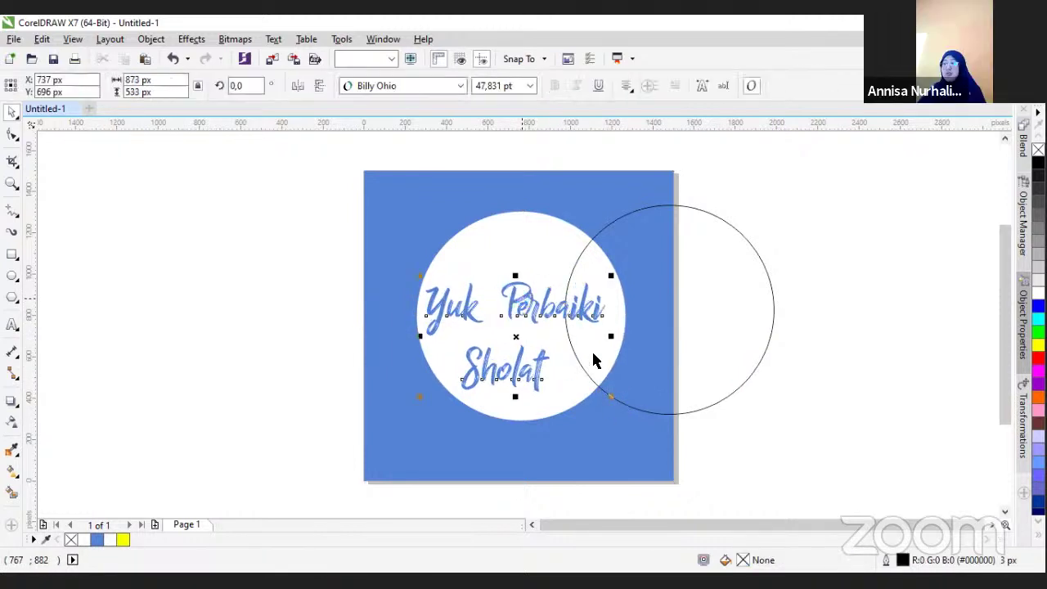
Scale the "Yuk Perbaiki Sholat" text down to about 622 by 380 px within the circular hole
left_click(616, 401)
left_click(499, 382)
left_click_drag(611, 398, 545, 305)
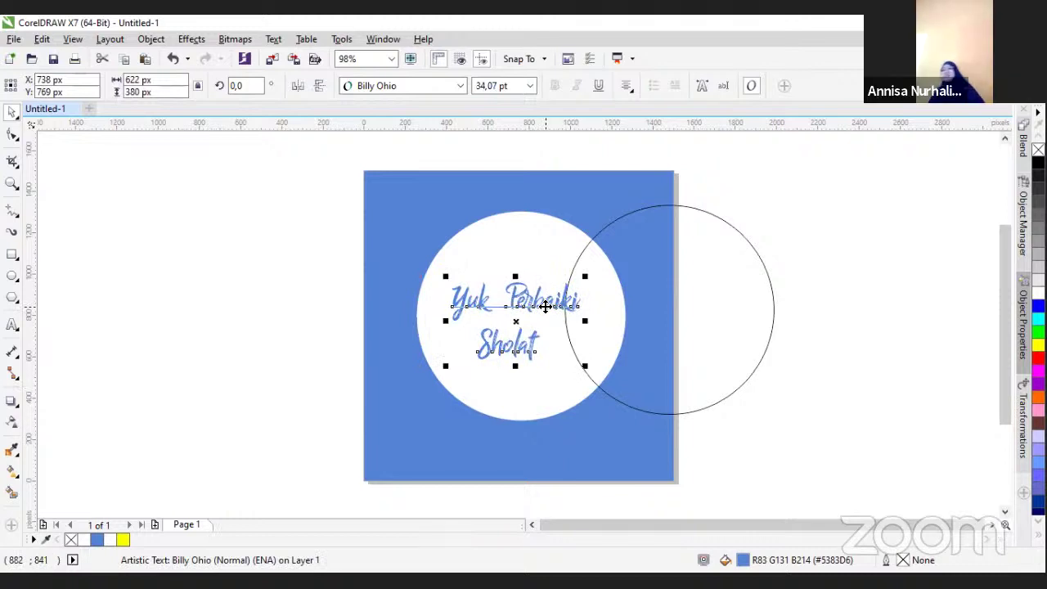
Replace the text in the circular hole with "KKN KELOMPOK 21"
double_click(545, 306)
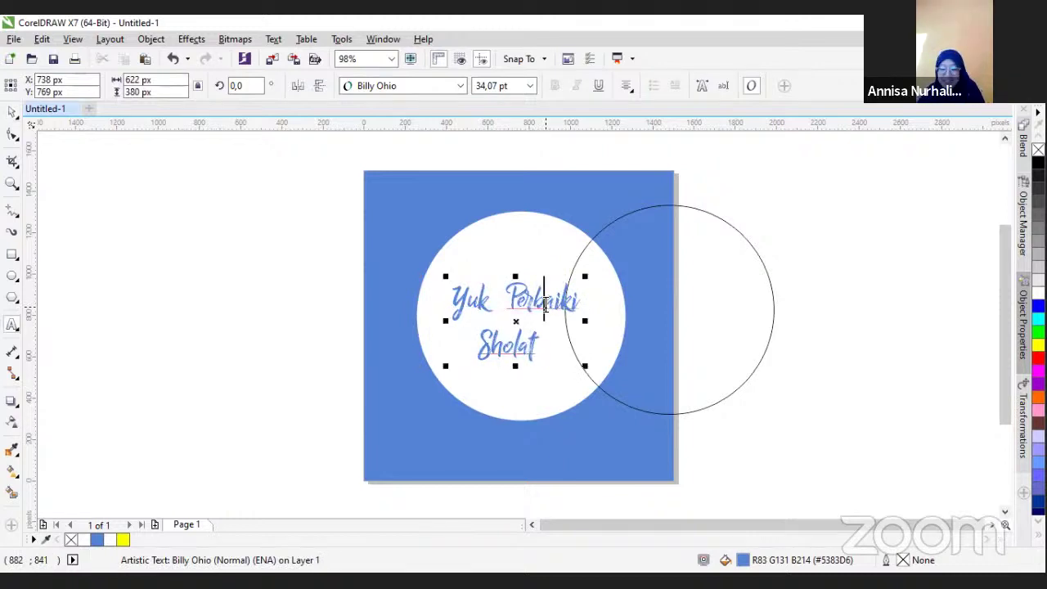
key("ctrl+a")
type("KK")
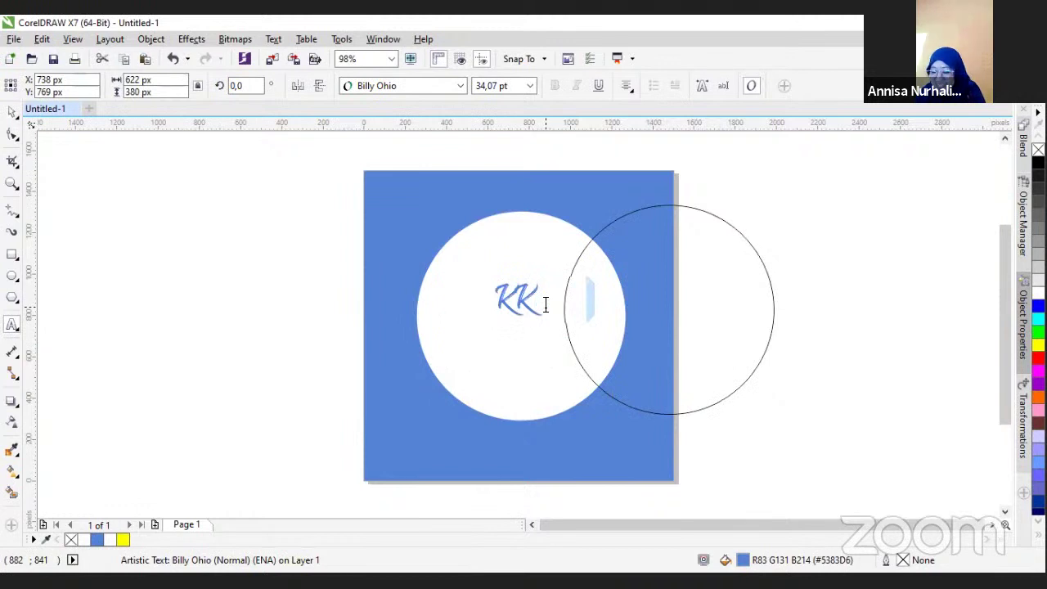
type("N")
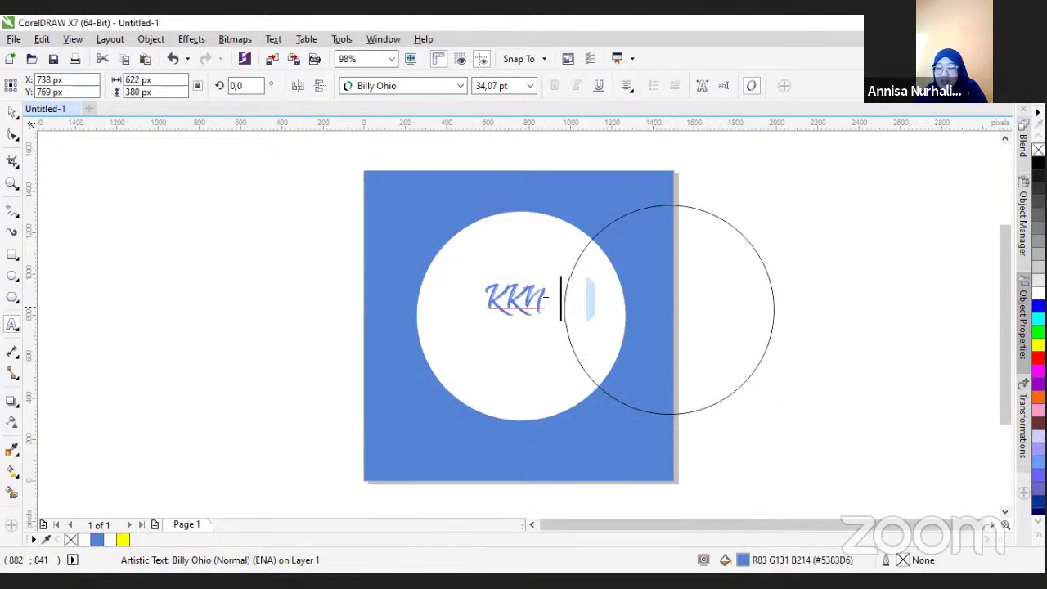
type(" 21")
type("KELOMPOK")
key("BackSpace")
key("BackSpace")
type("K")
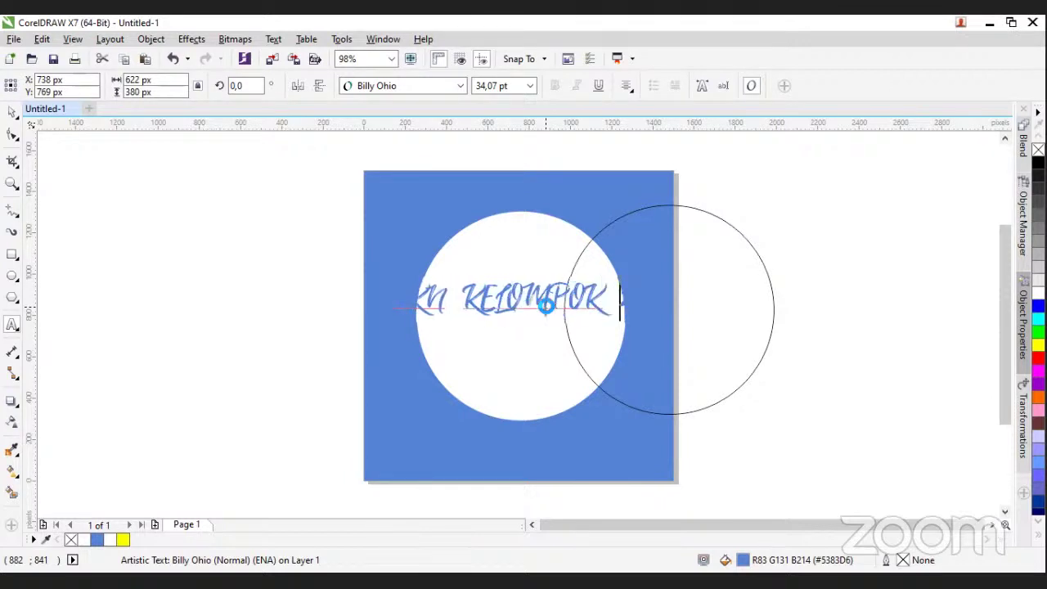
Set the font of the whole "KKN KELOMPOK 21" text to Montserrat ExtraBold
key("ctrl+a")
left_click(455, 89)
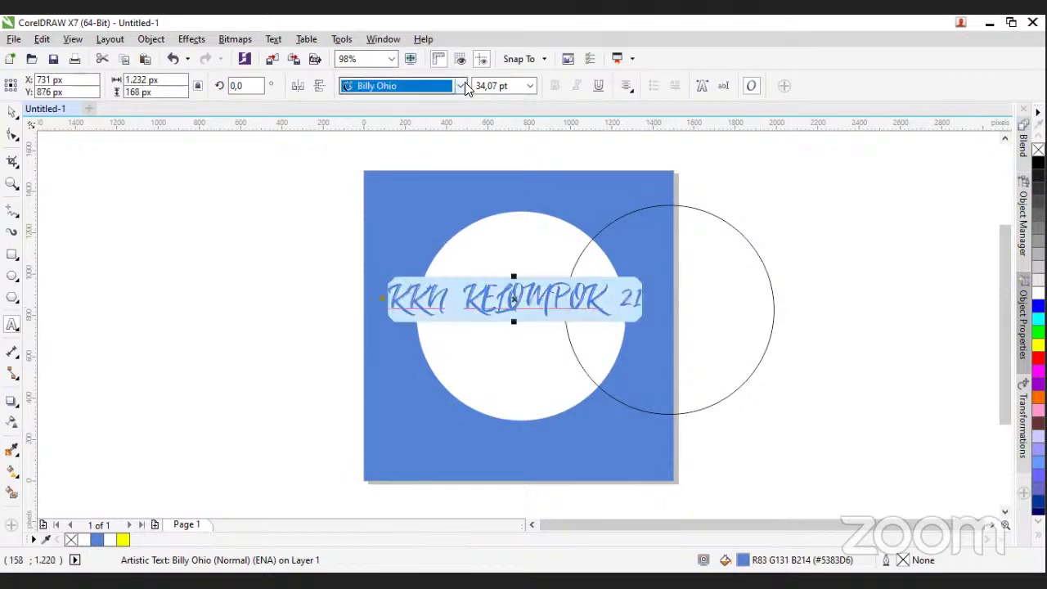
left_click(463, 87)
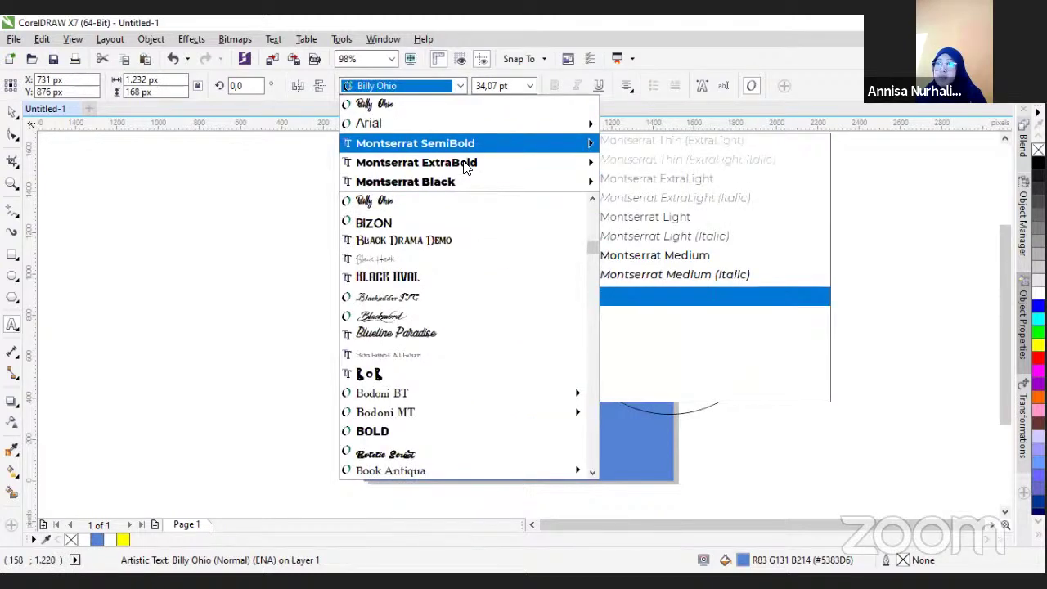
left_click(464, 161)
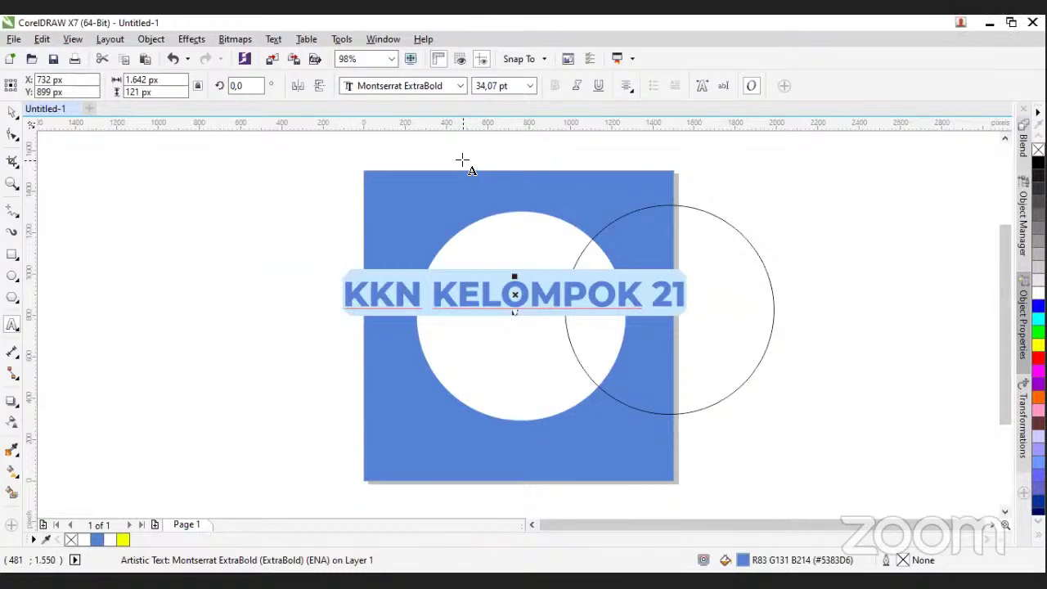
key("Escape")
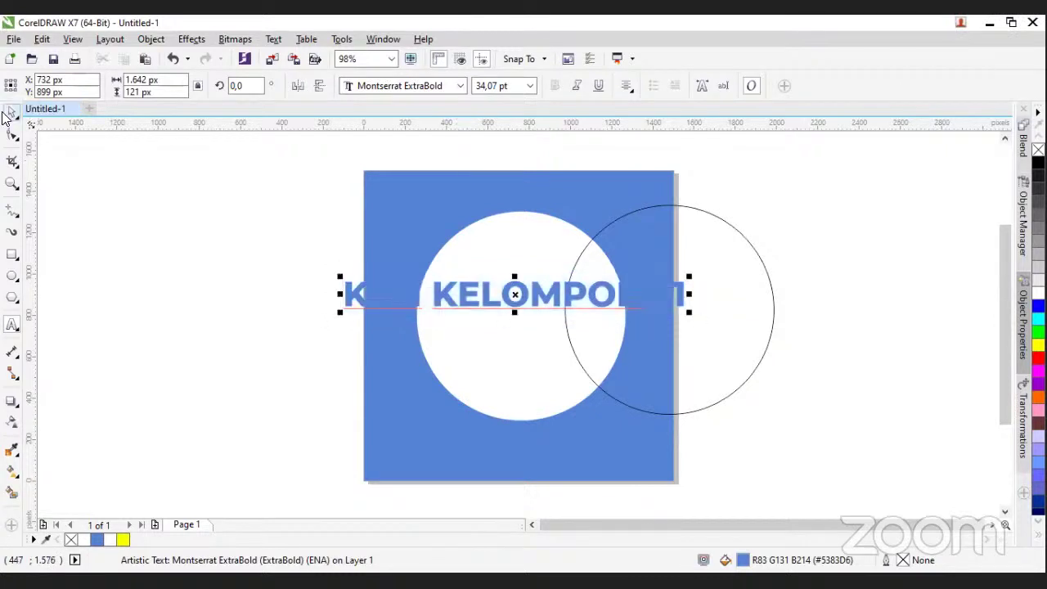
Fill the "KKN KELOMPOK 21" text with white, shrink it, and place it on the blue area beneath the circular hole
left_click(10, 114)
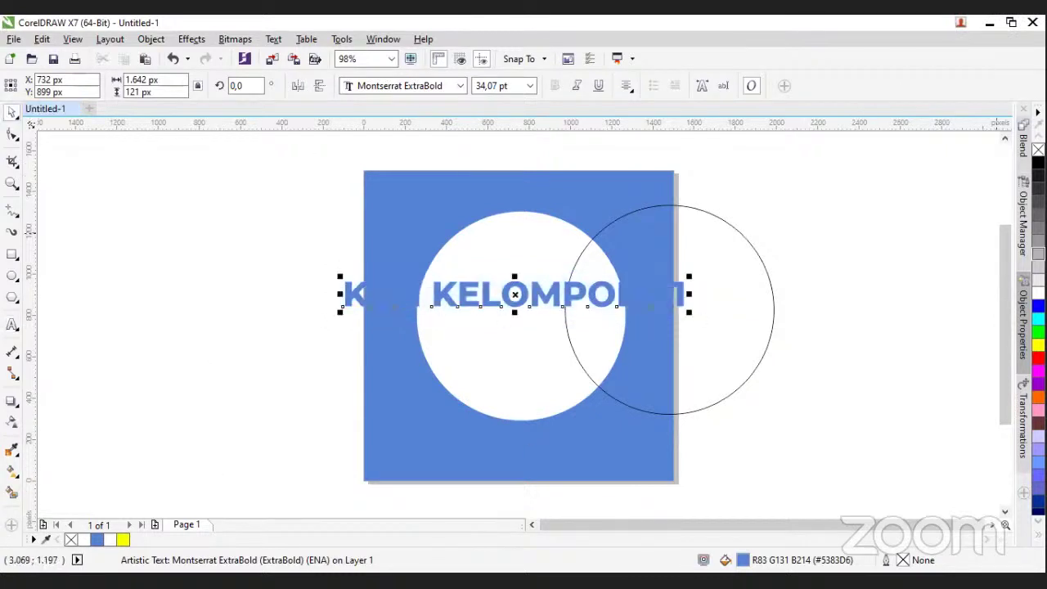
left_click(475, 292)
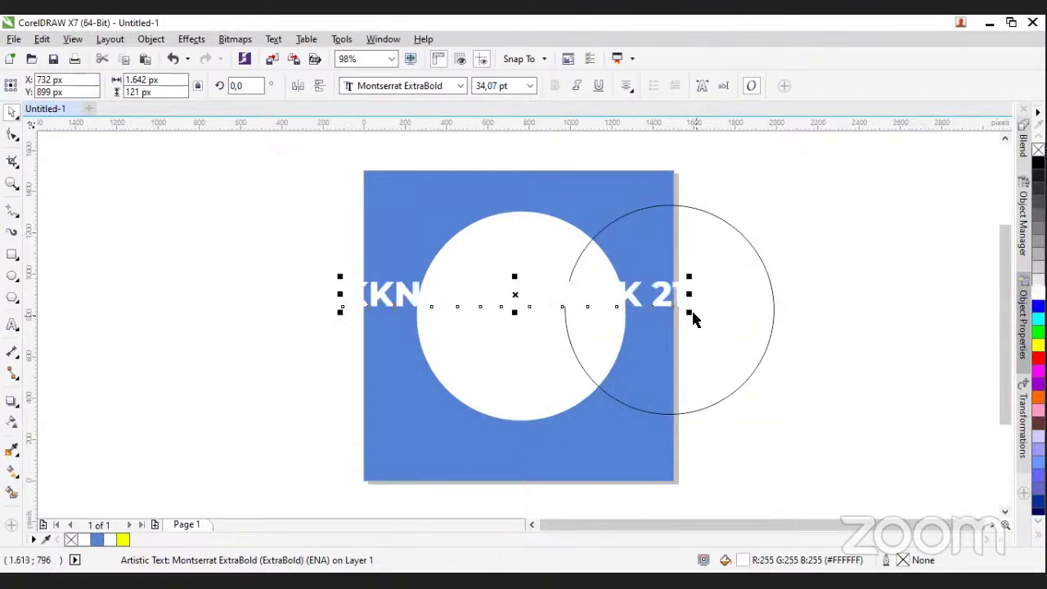
left_click_drag(690, 312, 564, 449)
Move the circle outline back around the circular hole and enlarge it to about 1116 px as a surrounding ring
left_click(713, 390)
left_click_drag(701, 384, 553, 372)
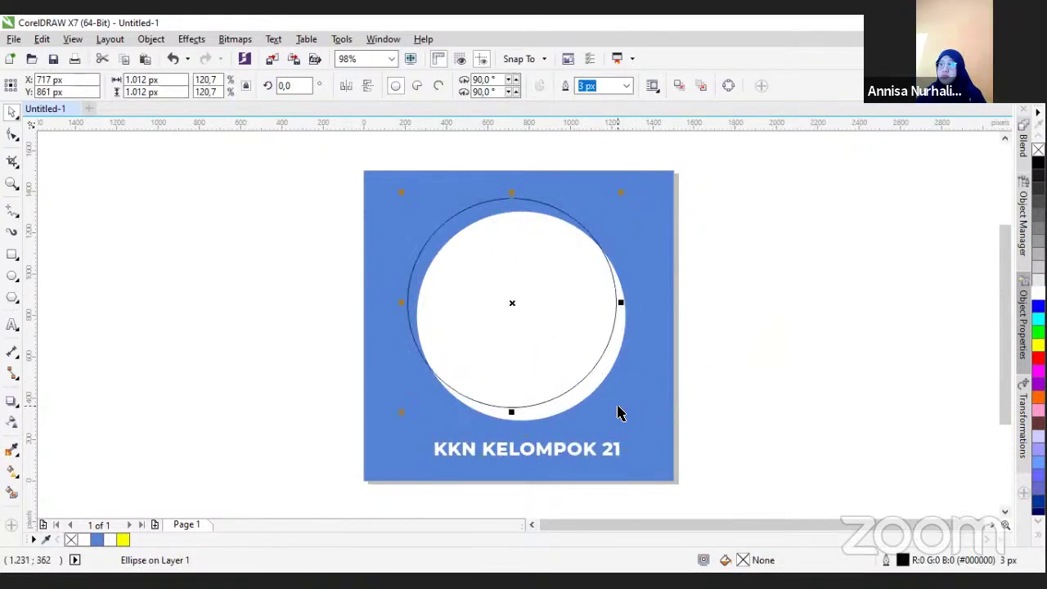
left_click_drag(621, 411, 644, 434)
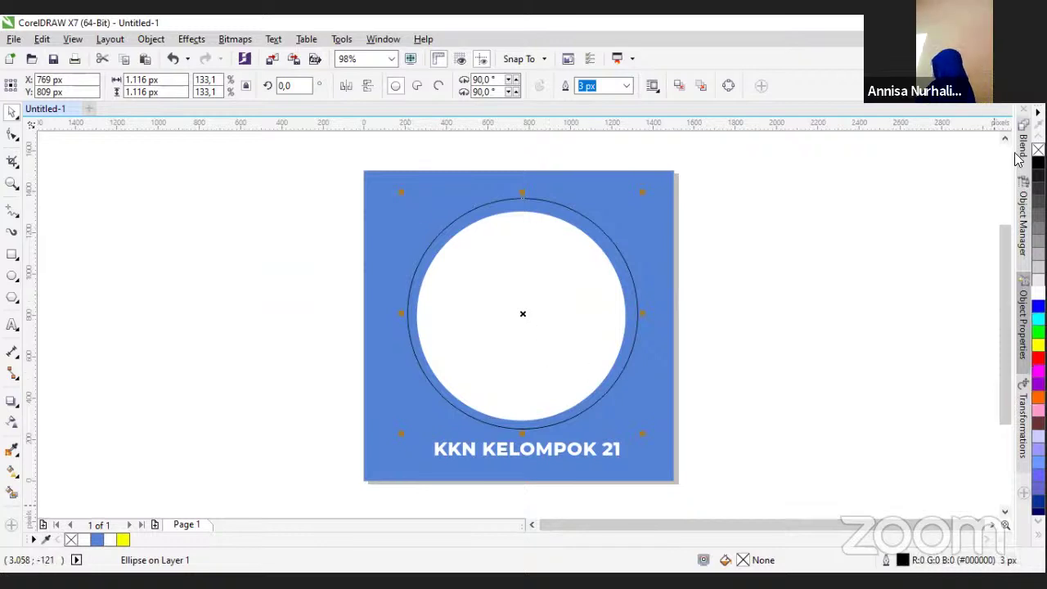
Give the ring around the hole a white outline 20 px wide
right_click(1037, 292)
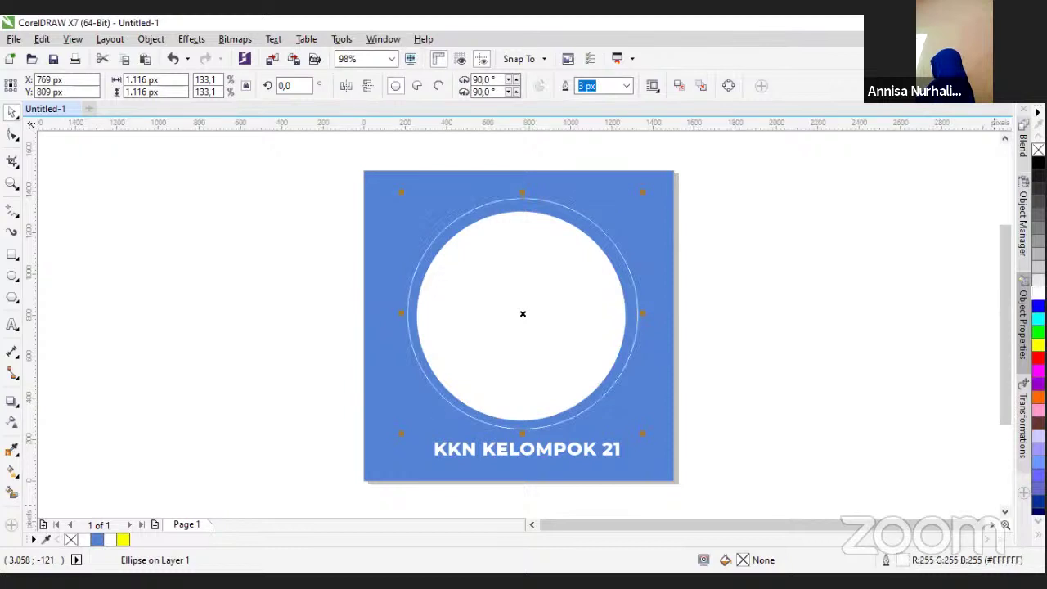
double_click(900, 561)
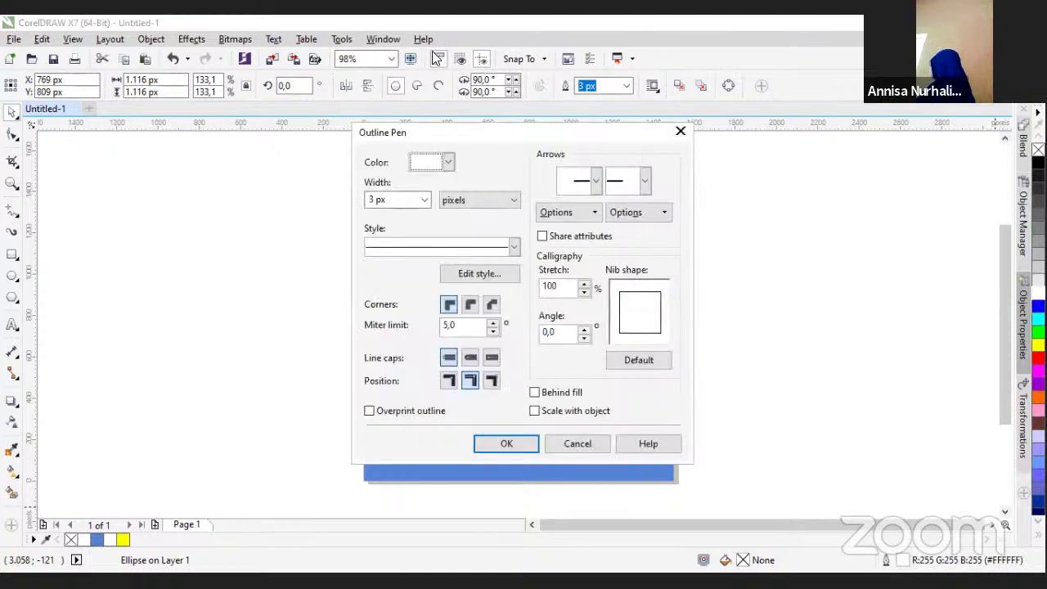
left_click(424, 201)
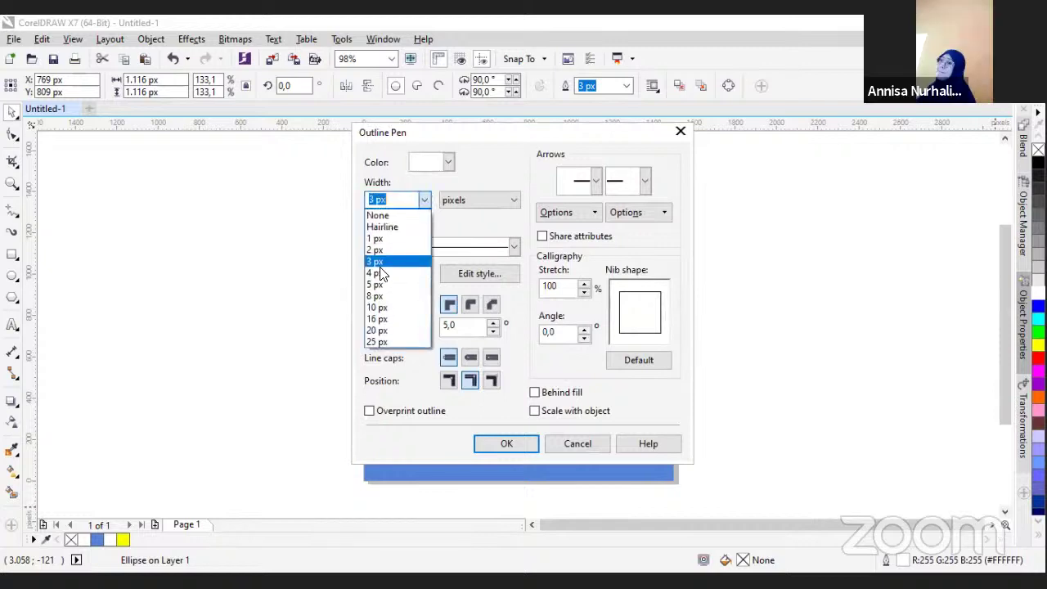
left_click(382, 331)
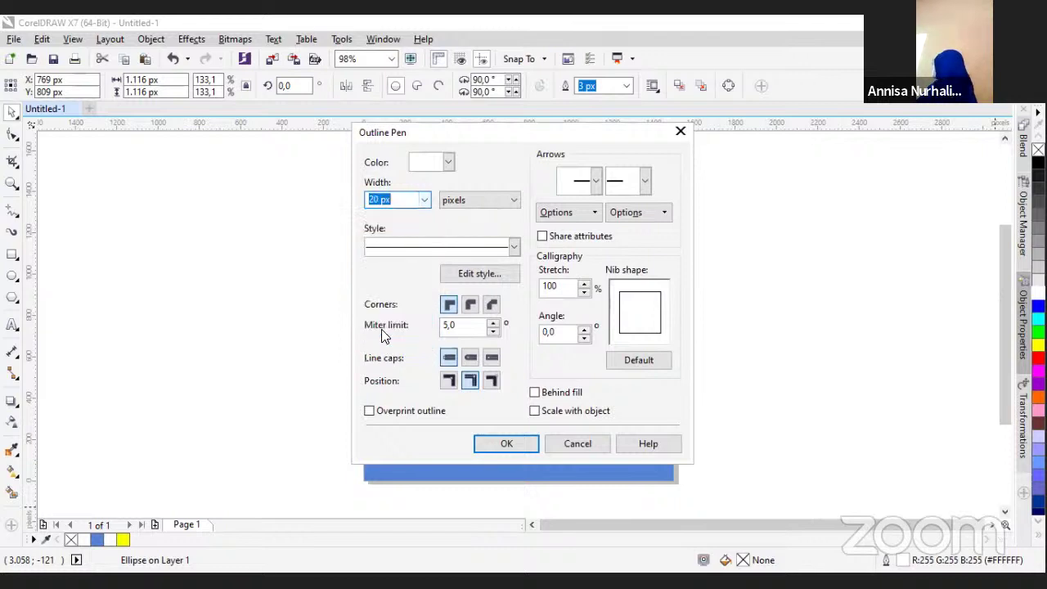
left_click(501, 444)
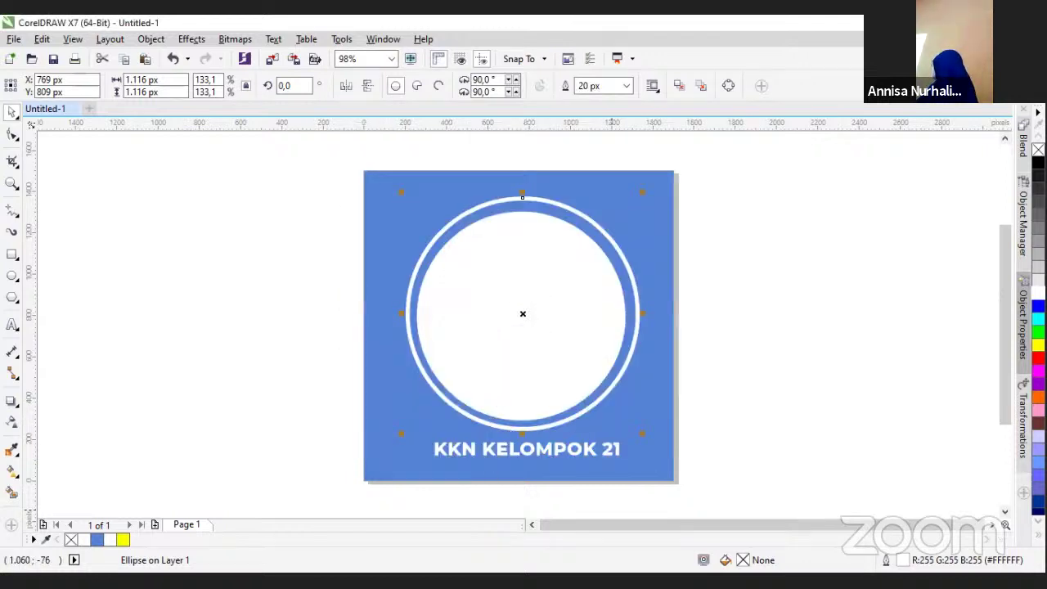
Change the white ring's outline to a dashed line style
double_click(902, 564)
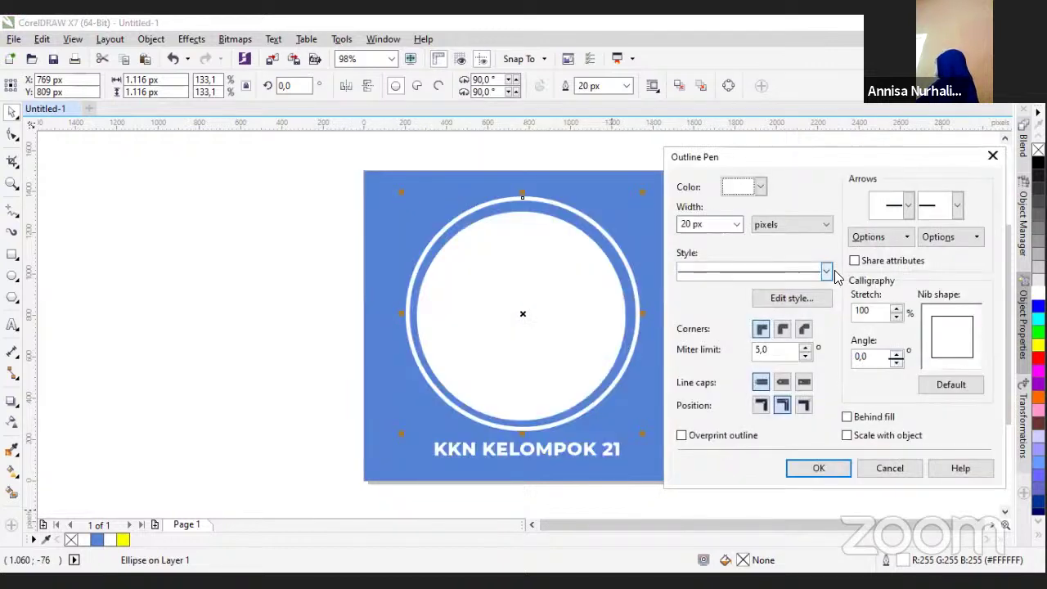
left_click(826, 270)
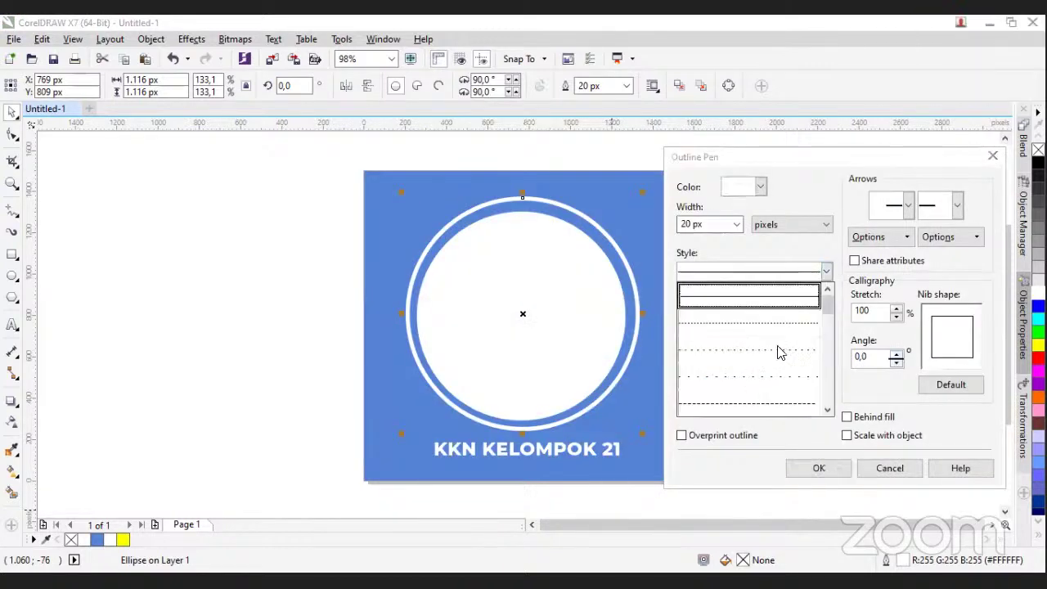
left_click_drag(824, 301, 822, 332)
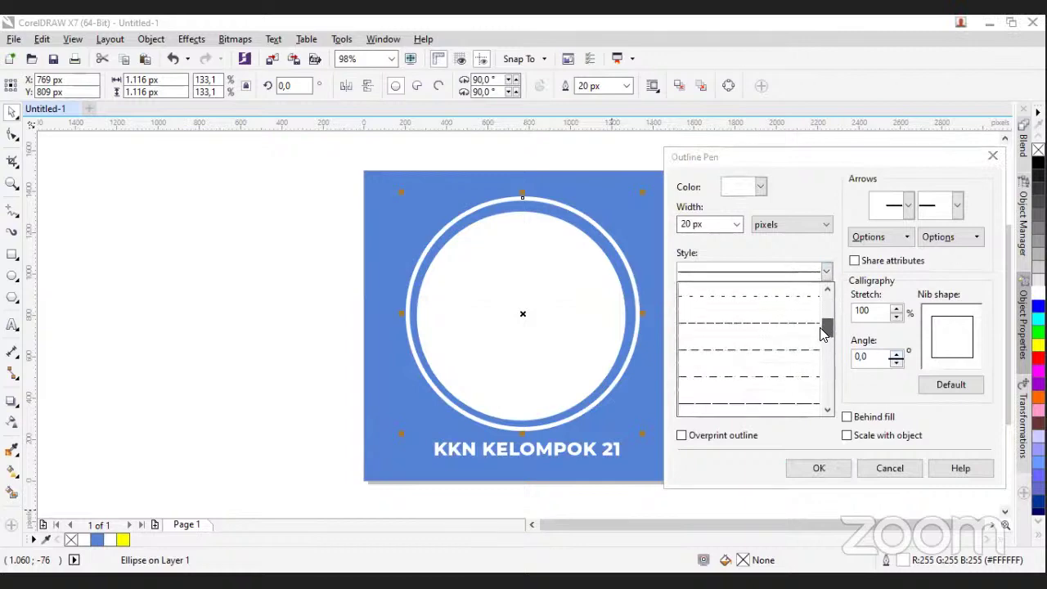
left_click(785, 304)
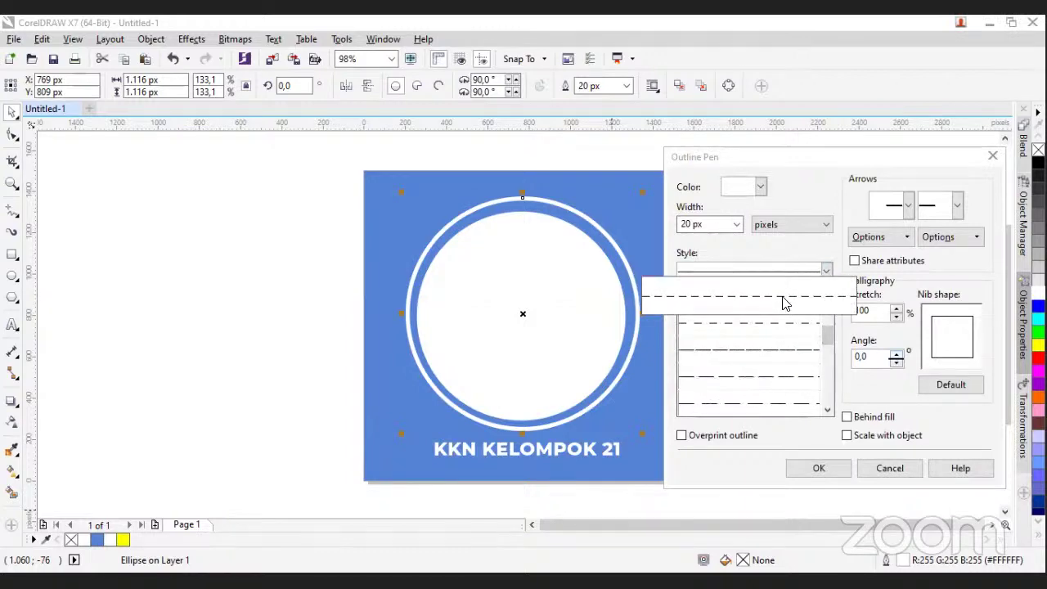
left_click(836, 470)
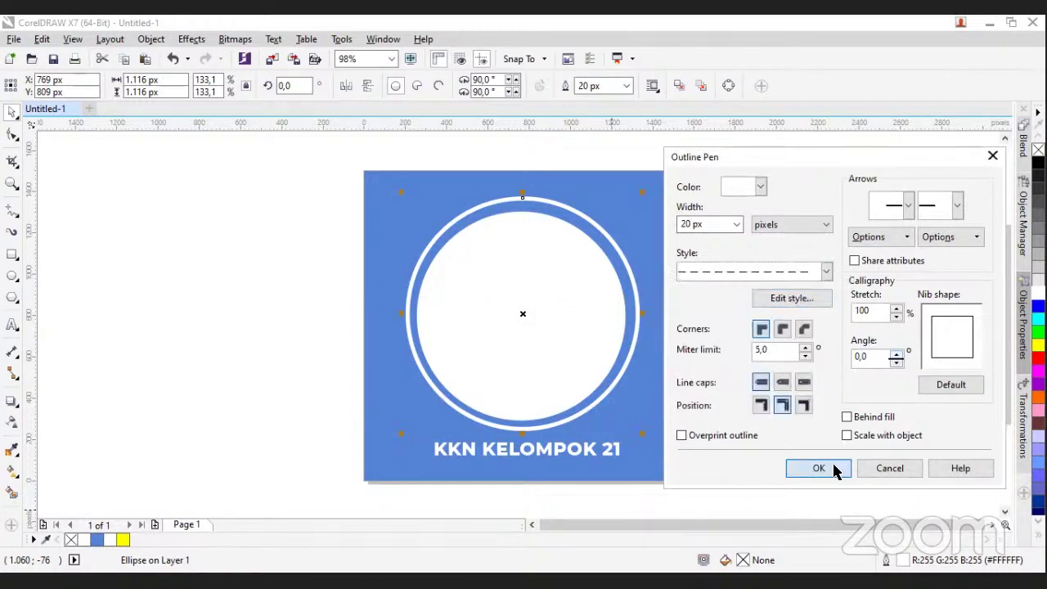
Apply the dashed outline to the white ring and shift the ring slightly up around the circular hole
left_click(819, 468)
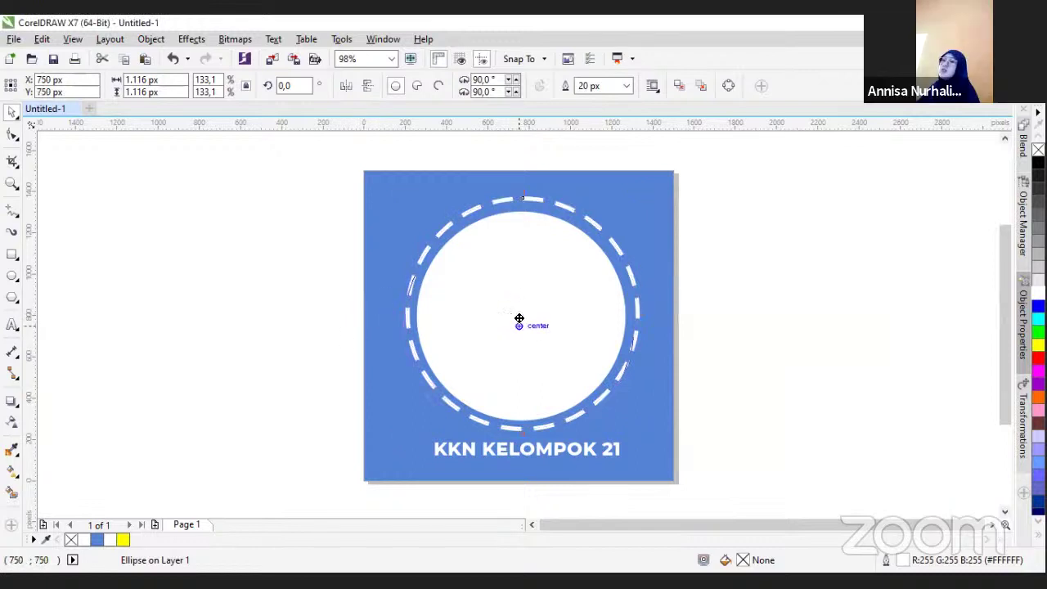
left_click(519, 318)
left_click_drag(517, 321, 521, 311)
left_click(313, 292)
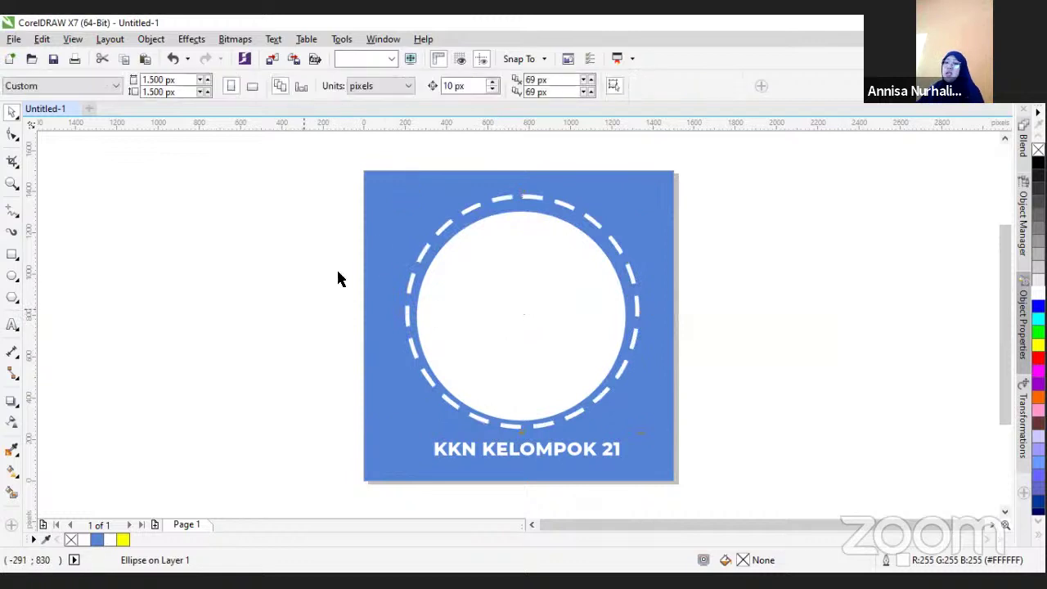
Center the dashed ring on the page, and move it back up to surround the circular hole
left_click(519, 196)
left_click(532, 195)
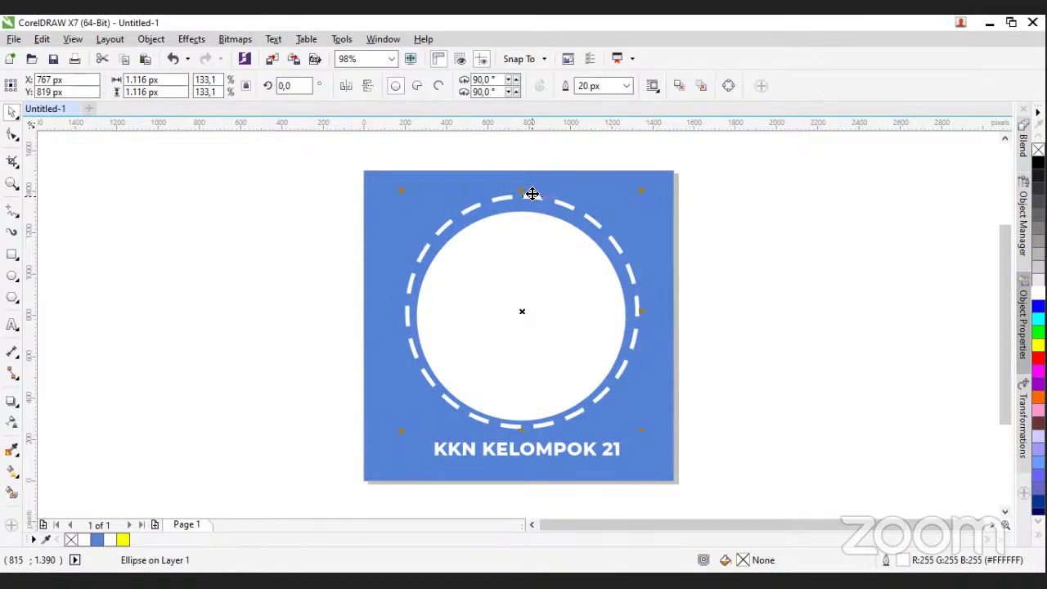
key("p")
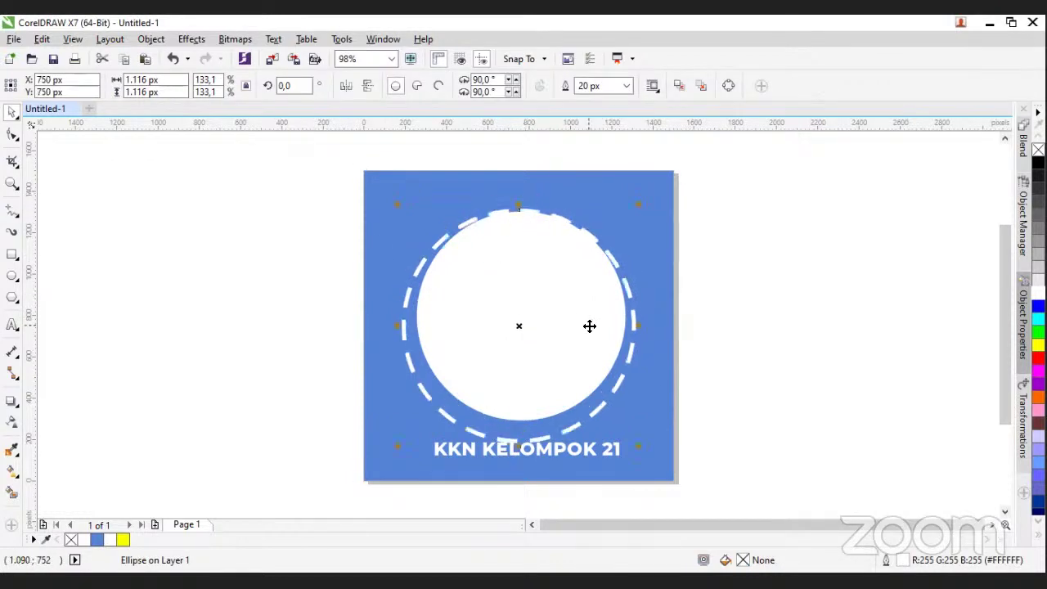
left_click_drag(614, 413, 604, 402)
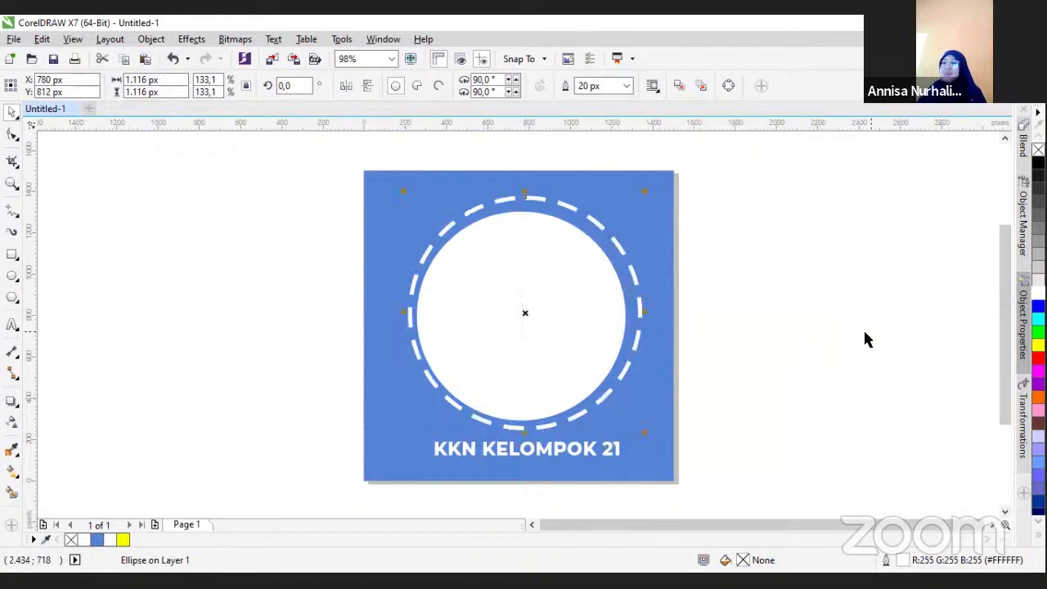
left_click(296, 386)
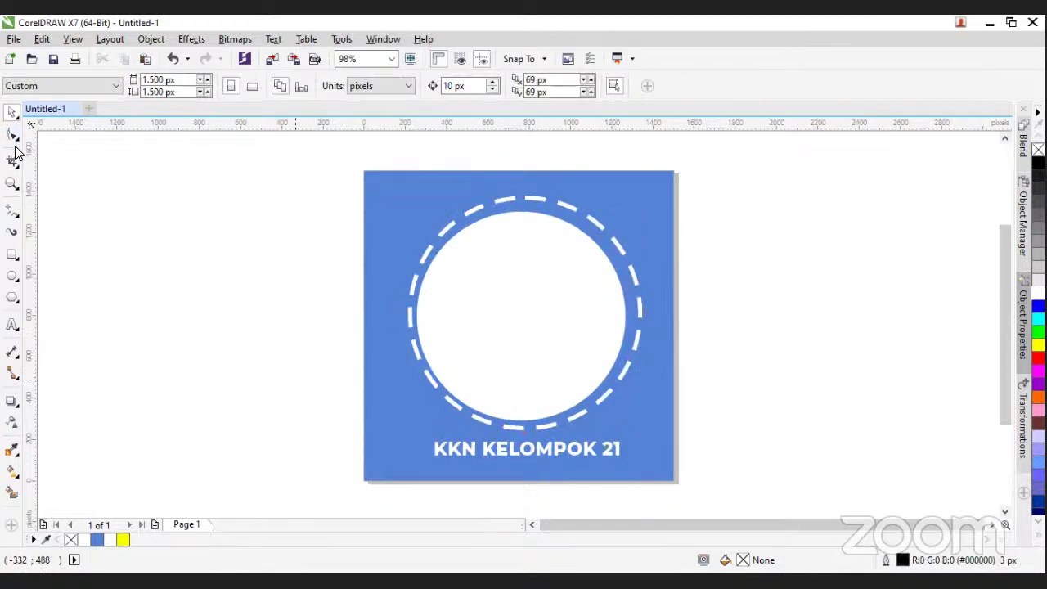
Draw a freehand S-shaped curve about 564 px wide and 757 px high in the empty area beside the blue square
left_click(13, 218)
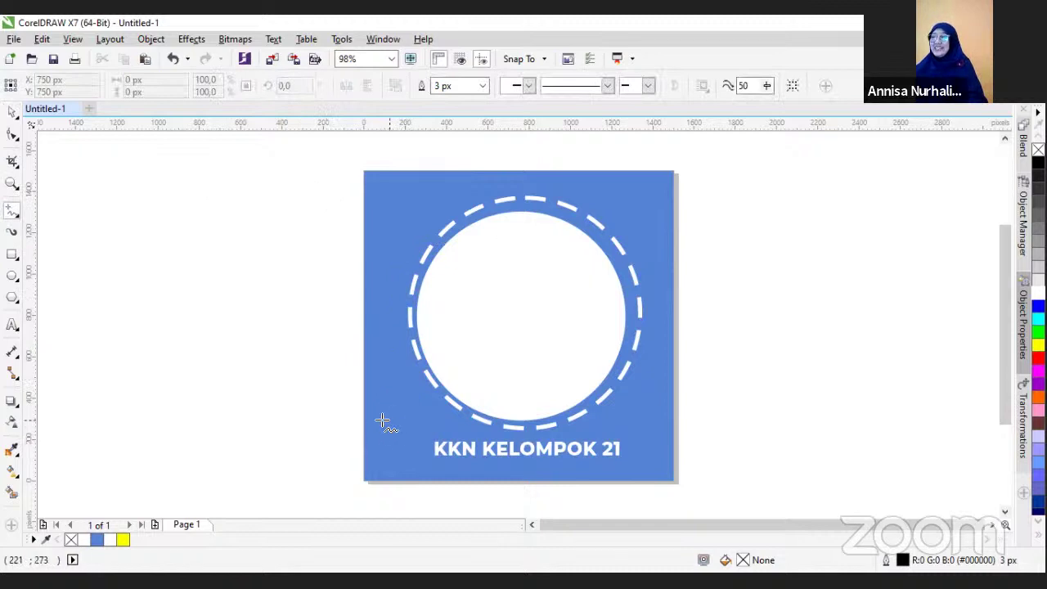
mouse_move(82, 424)
left_mouse_down()
mouse_move(125, 327)
mouse_move(196, 269)
left_mouse_up()
left_click(11, 110)
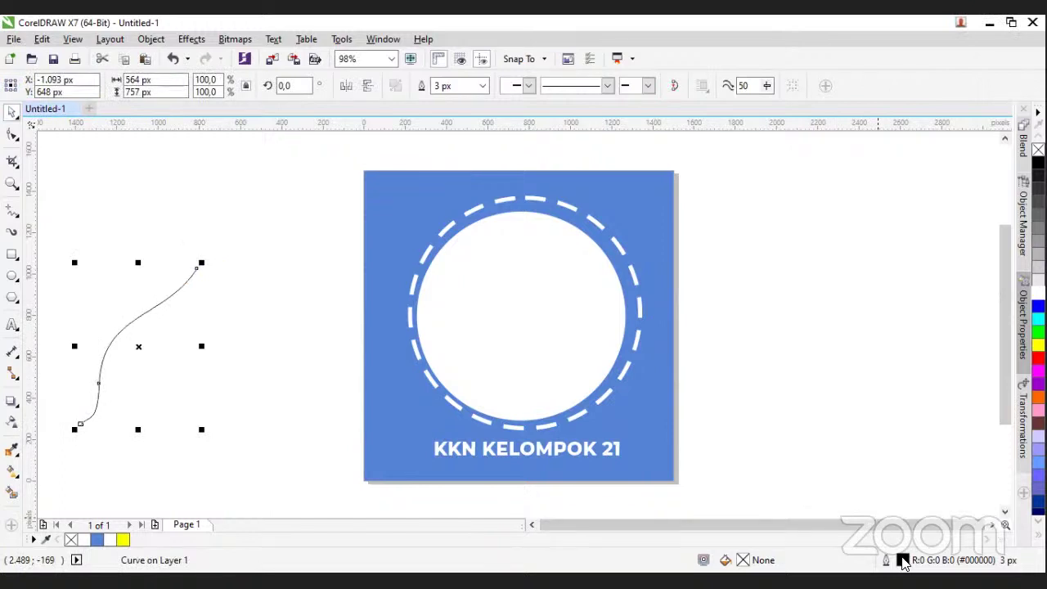
Give the freehand curve a dashed outline 8 px wide and move it closer to the blue square
key("F12")
left_click(515, 250)
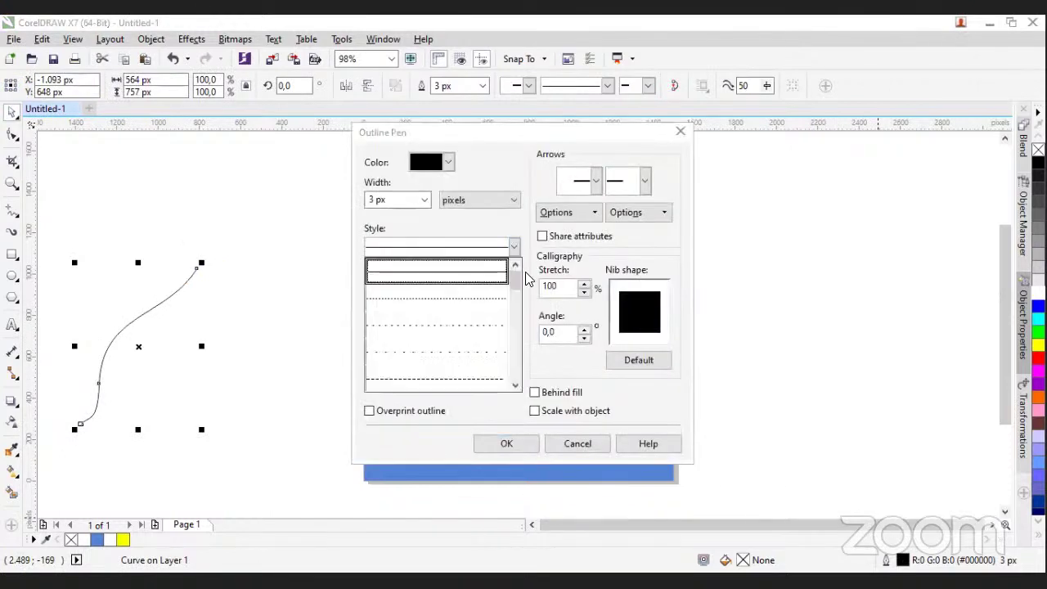
left_click_drag(514, 274, 515, 309)
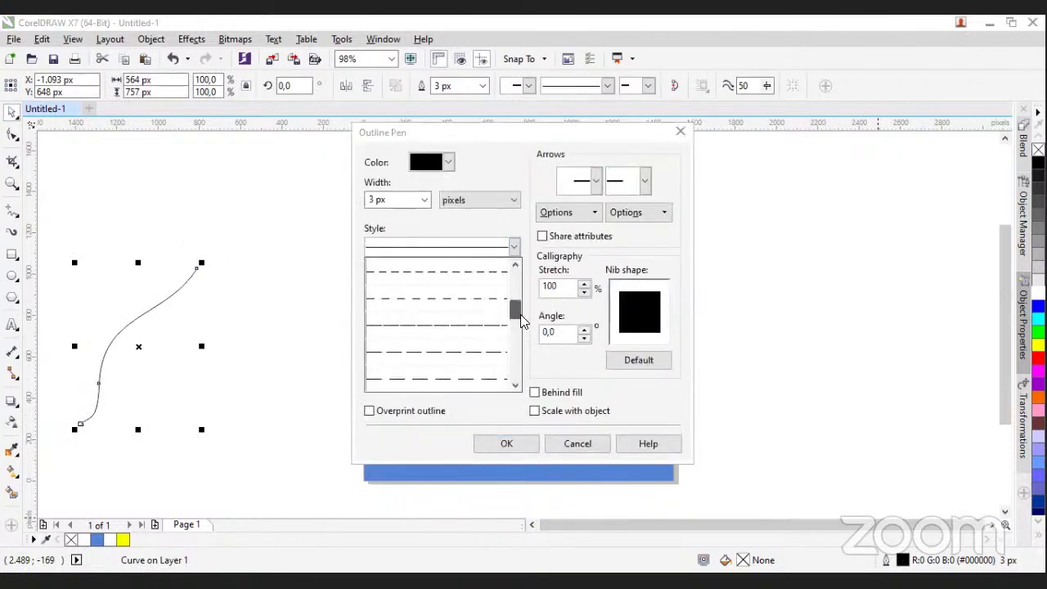
left_click(482, 310)
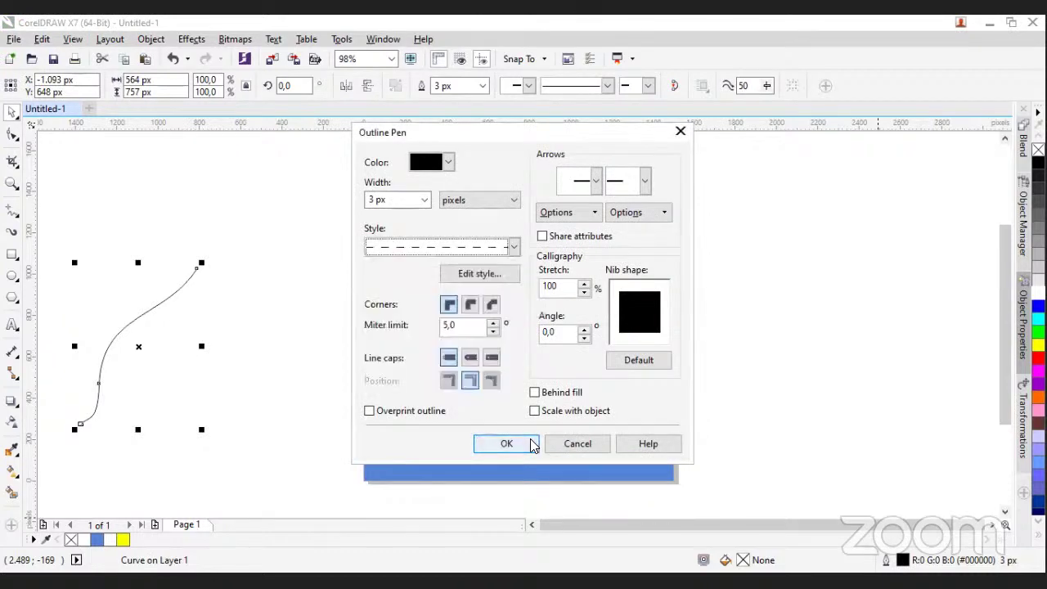
left_click(424, 201)
left_click(401, 300)
left_click(502, 442)
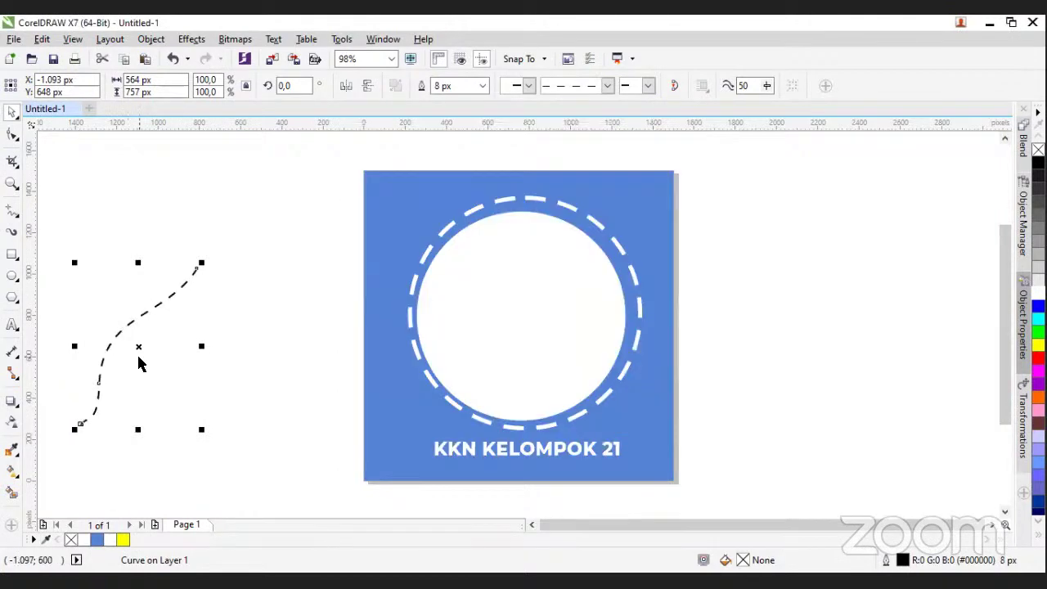
left_click_drag(142, 354, 216, 340)
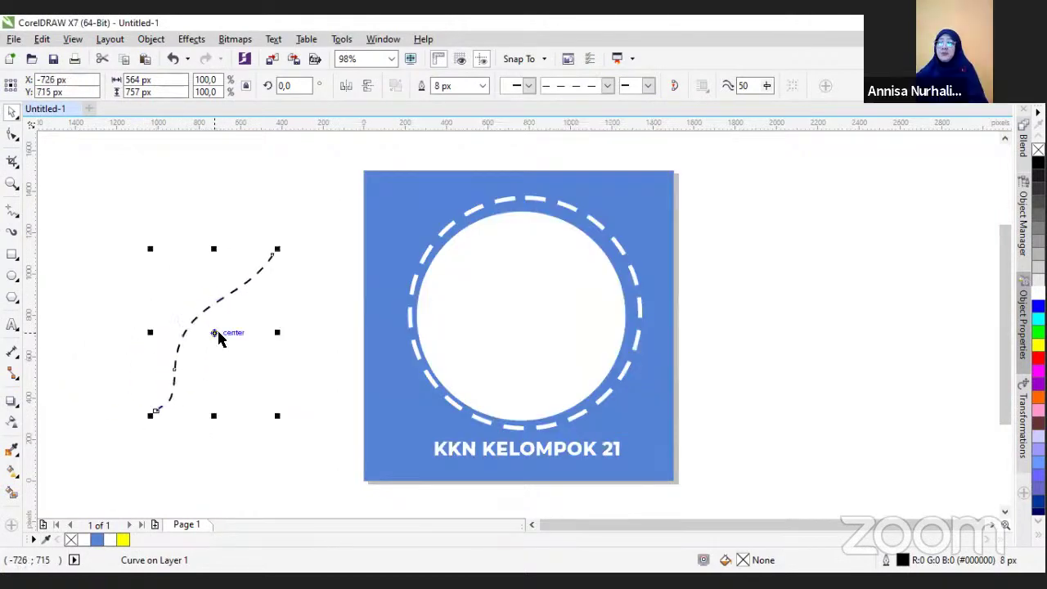
left_click(301, 220)
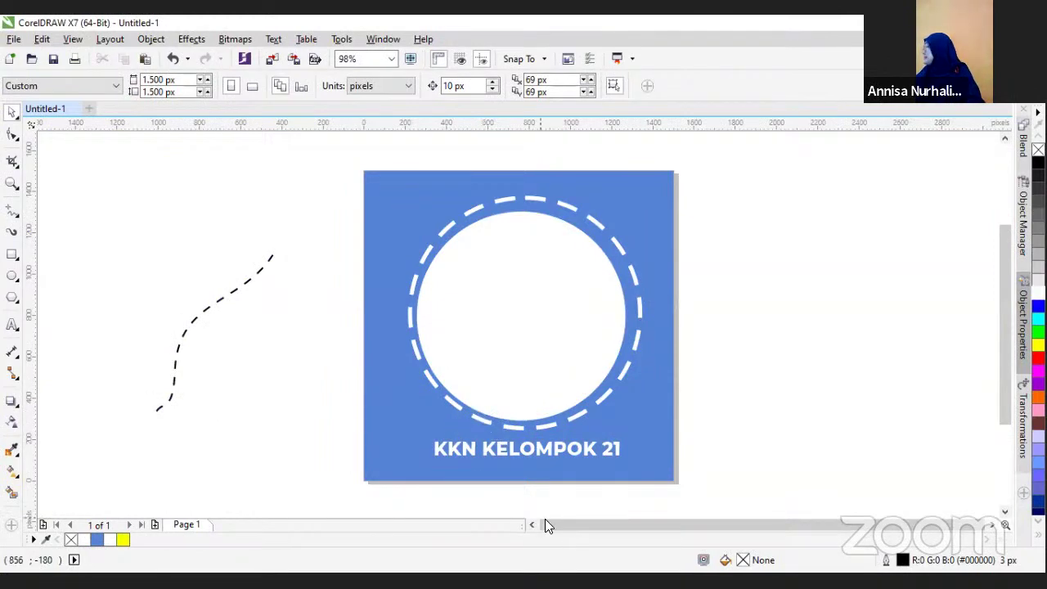
Nudge the "KKN KELOMPOK 21" caption down by 30 px, away from the dashed ring
left_click(511, 454)
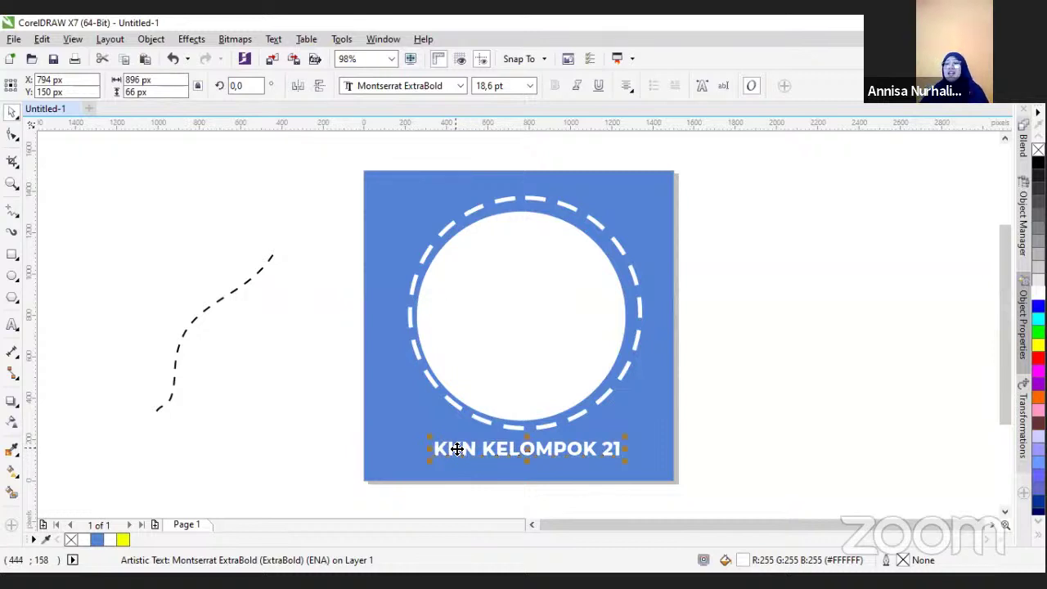
key("Down")
key("Down")
key("Down")
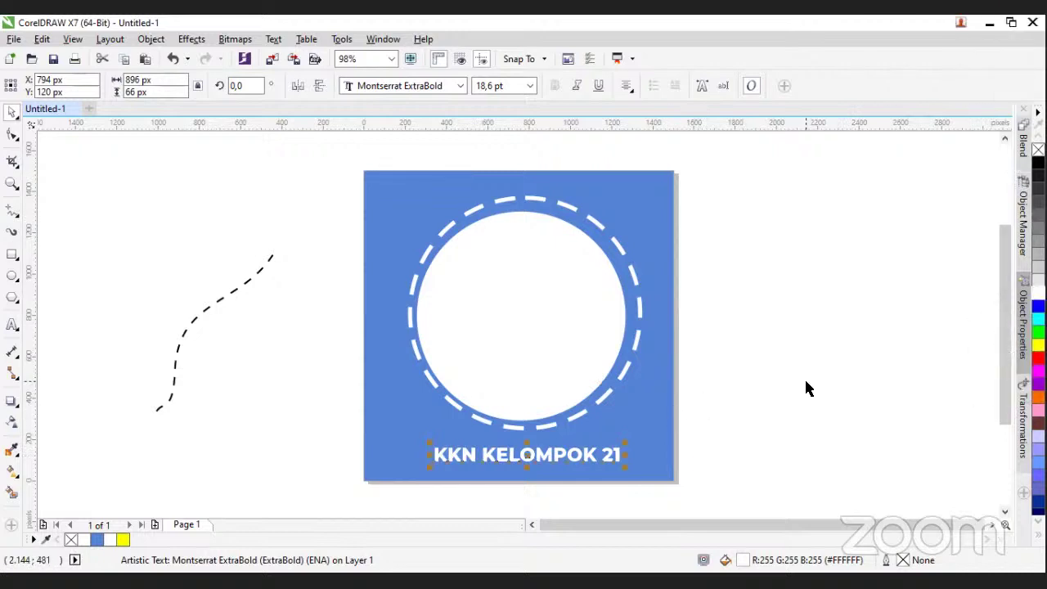
Give the "KKN KELOMPOK 21" caption a dark navy (#000066) outline and remove its fill
scroll(1037, 327, "down", 2)
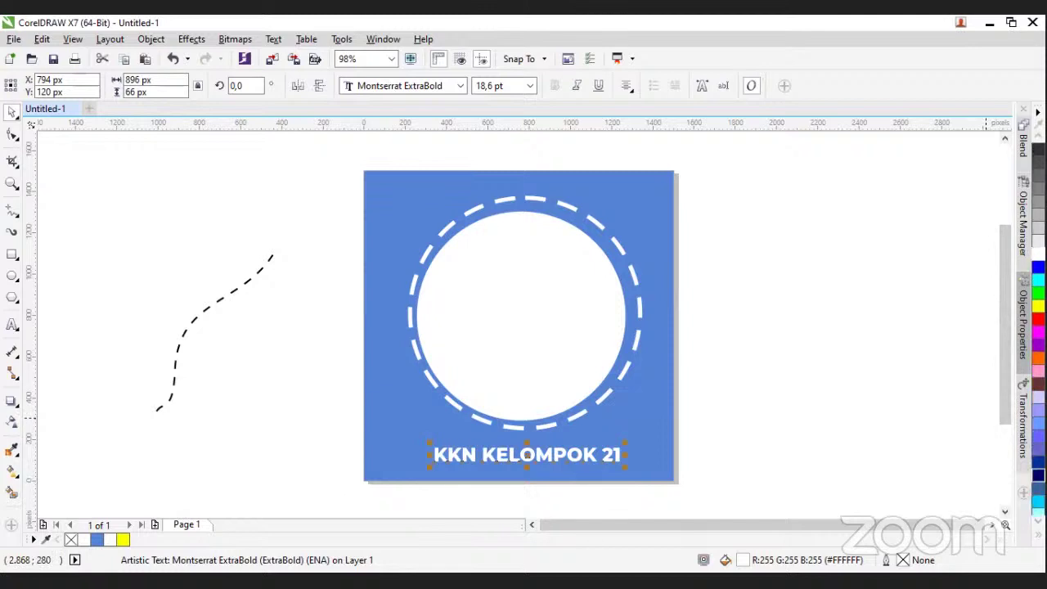
right_click(1037, 475)
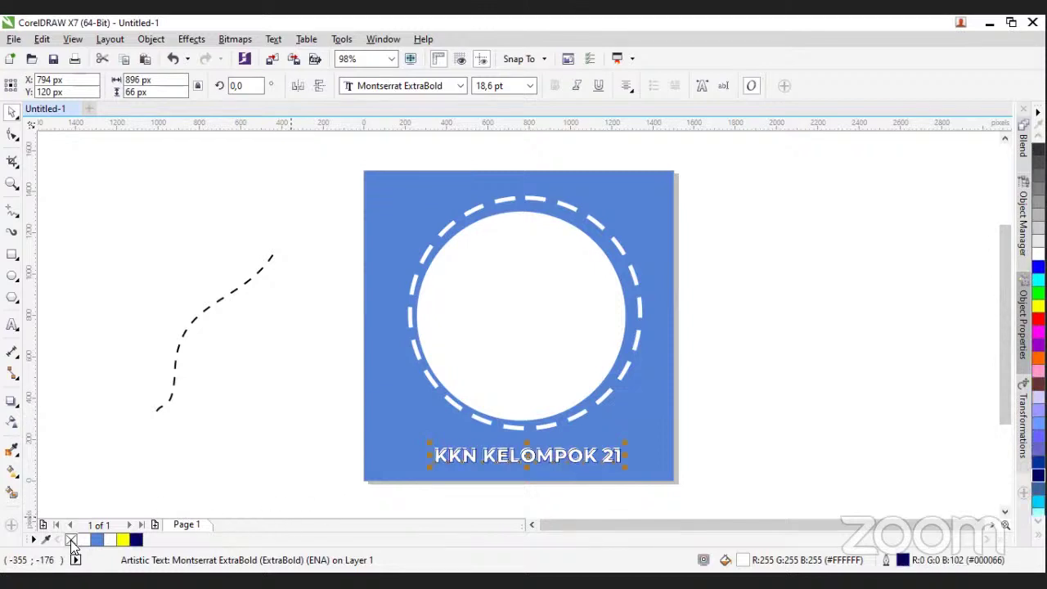
left_click(71, 541)
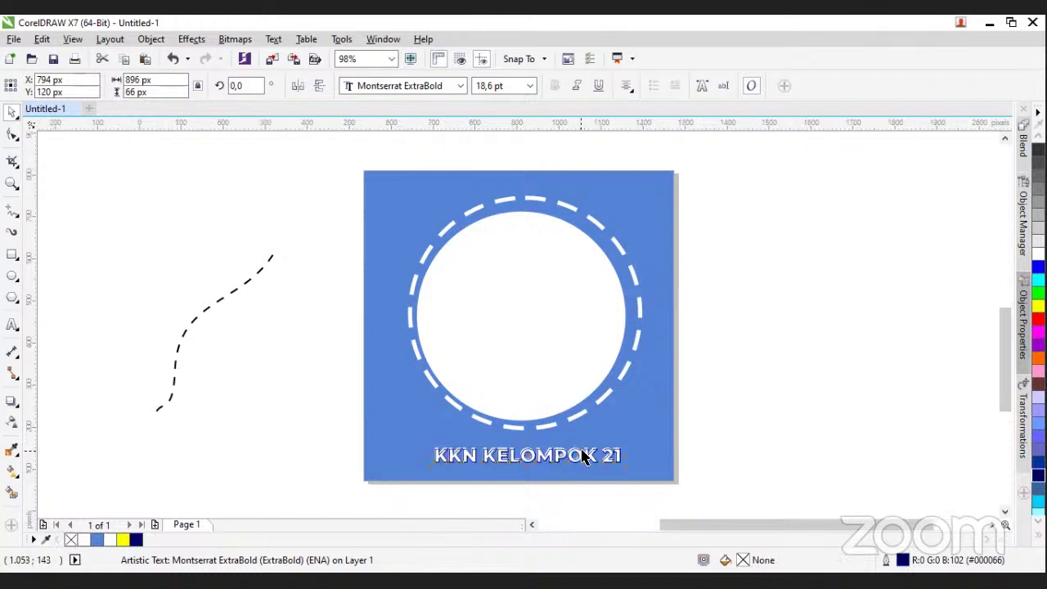
scroll(582, 459, "up", 2)
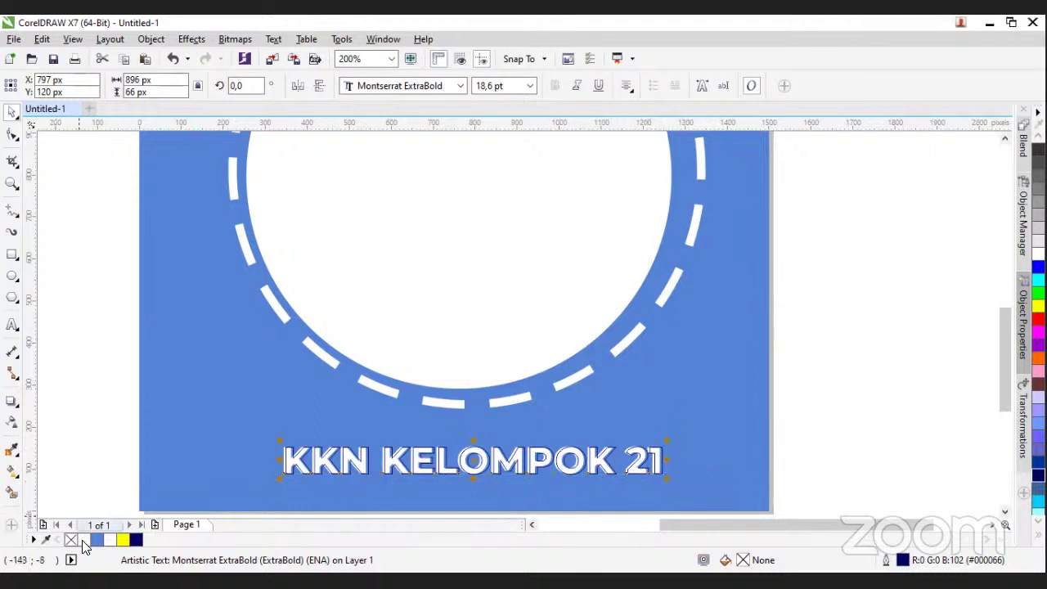
Set the caption's outline width to 8 px
double_click(903, 561)
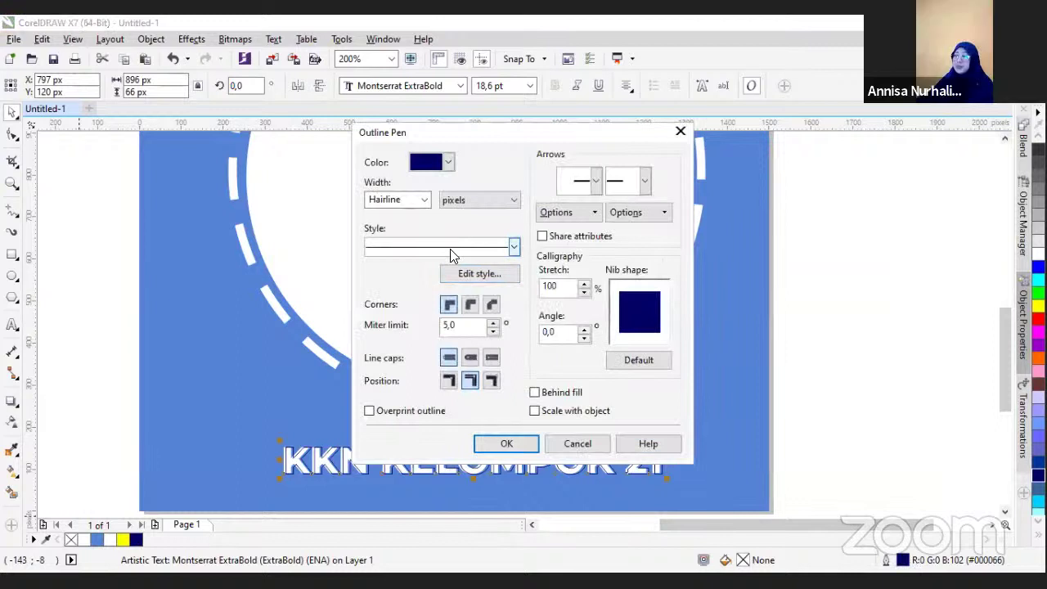
left_click(450, 250)
left_click(422, 203)
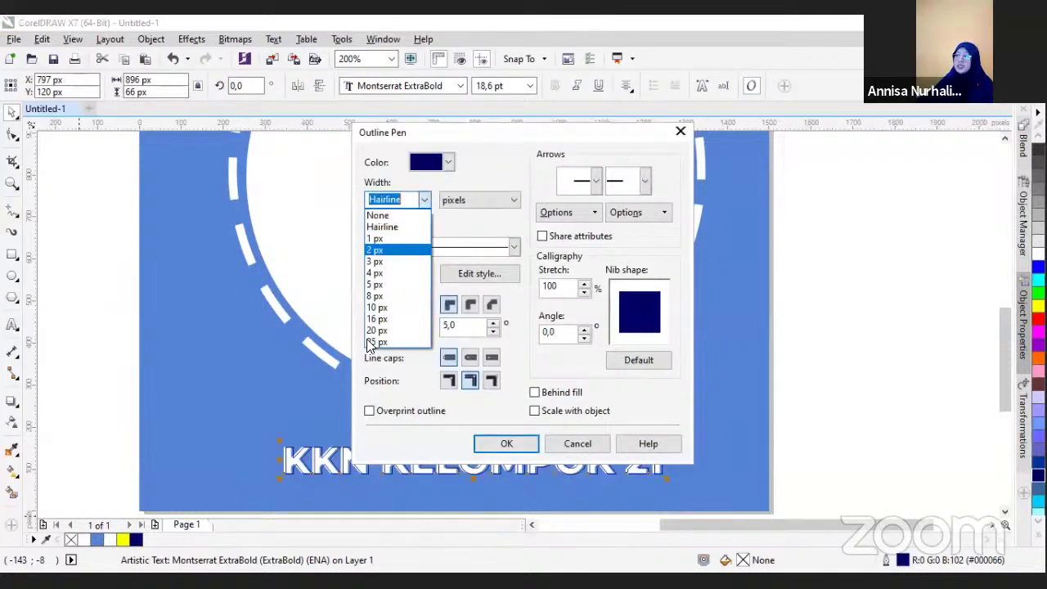
left_click(387, 296)
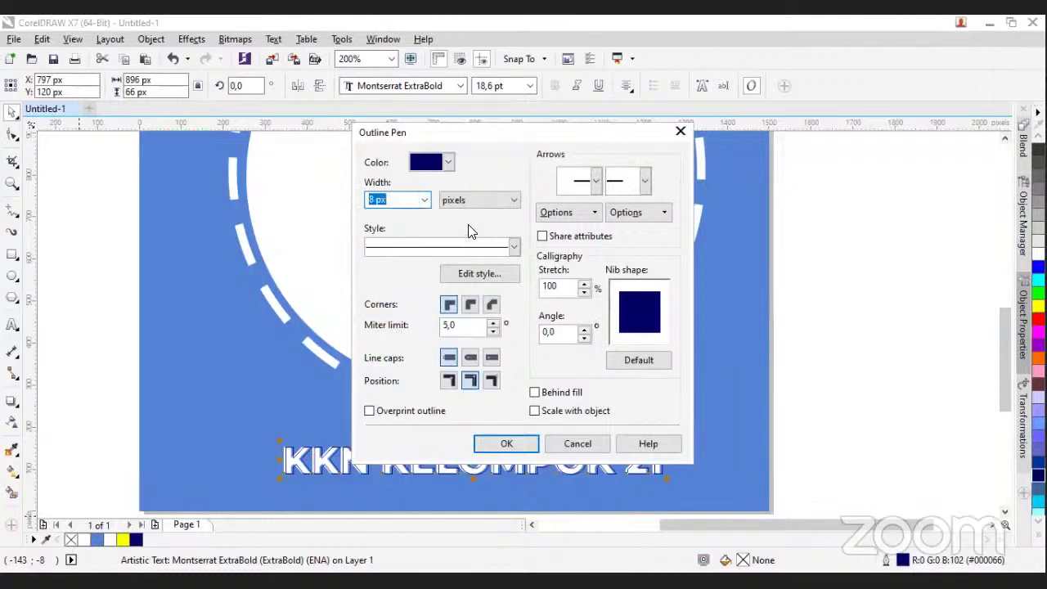
Look through the preset line styles available for the caption's outline
left_click(514, 246)
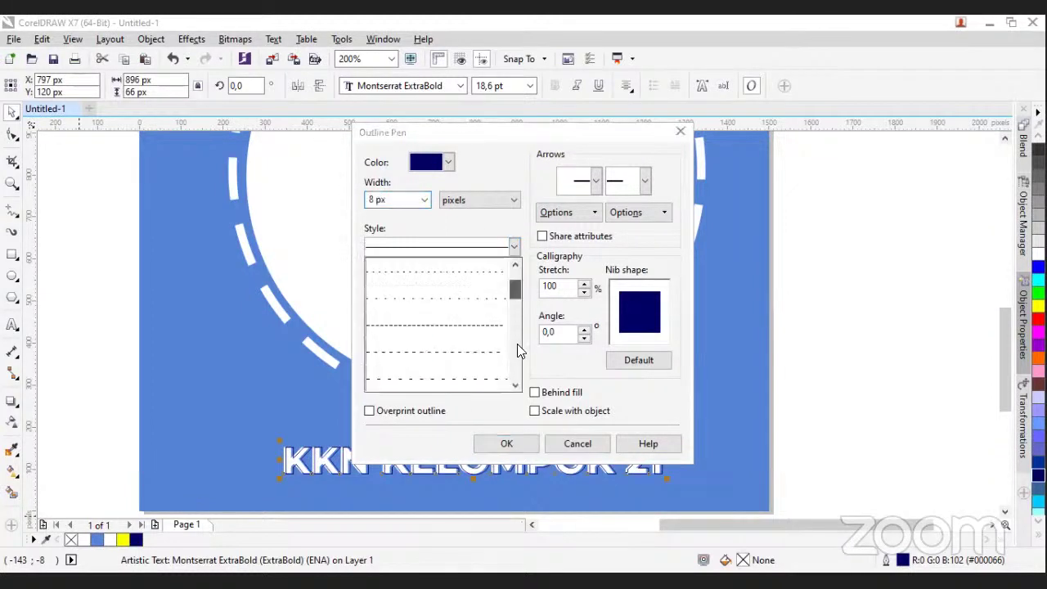
scroll(514, 321, "down", 5)
scroll(508, 292, "up", 3)
scroll(508, 292, "up", 2)
scroll(511, 311, "down", 5)
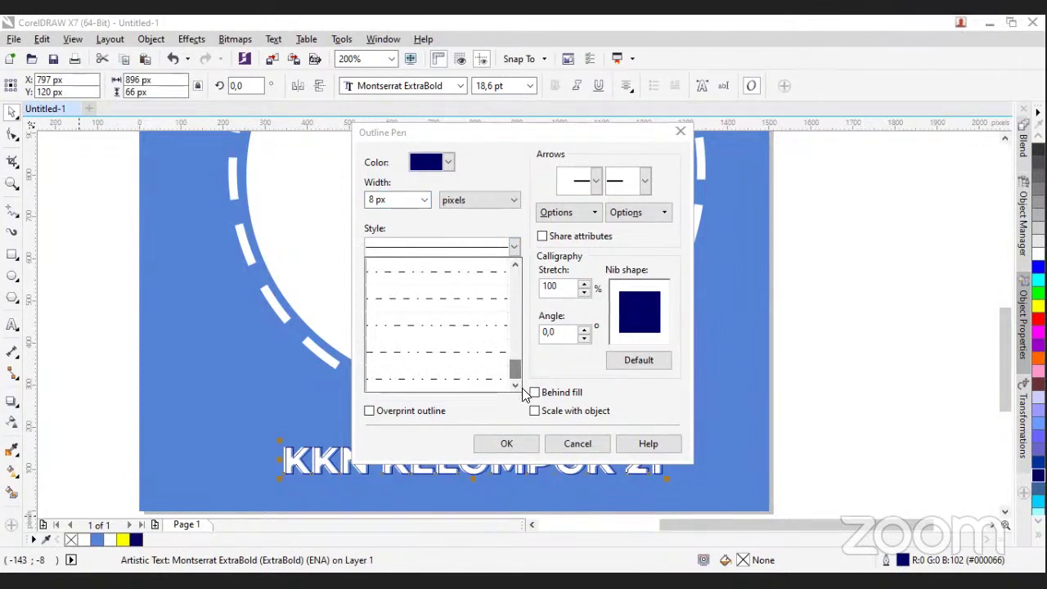
left_click_drag(518, 367, 512, 262)
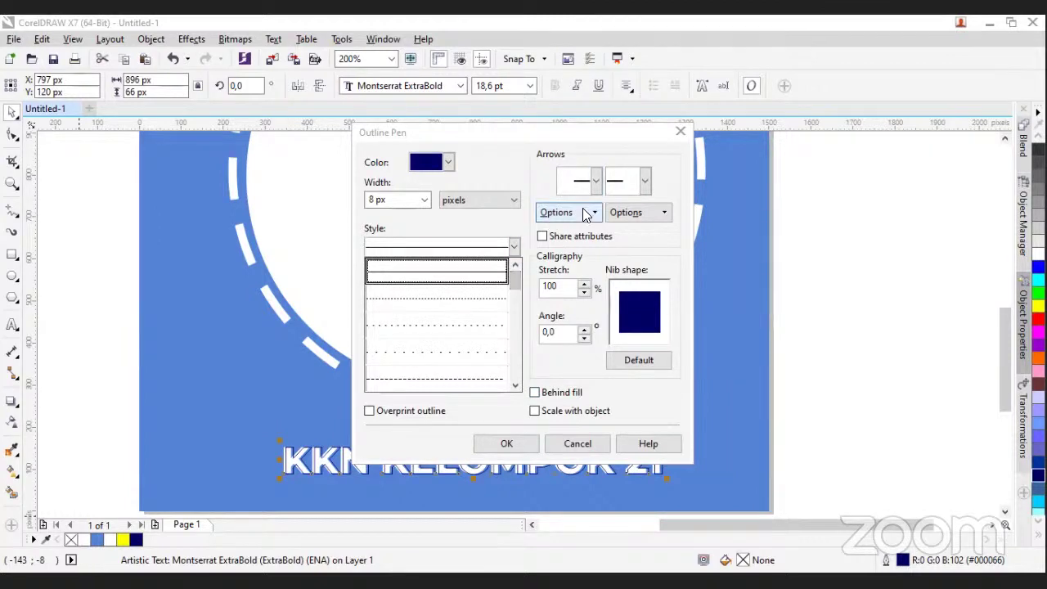
left_click(513, 246)
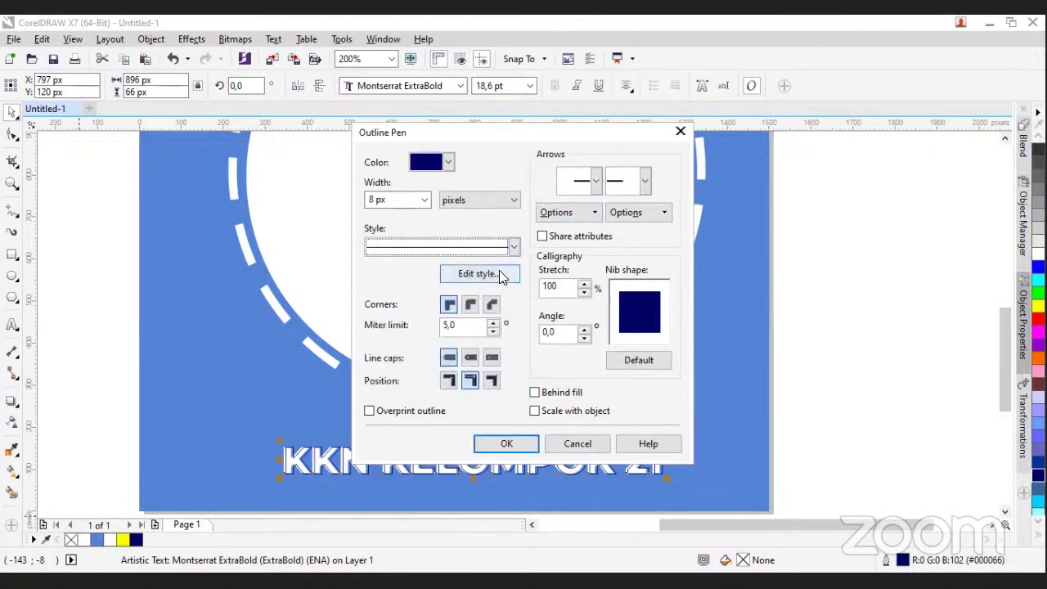
Add a custom line style of progressively longer dashes separated by single gaps and apply it to the caption's outline
left_click(500, 275)
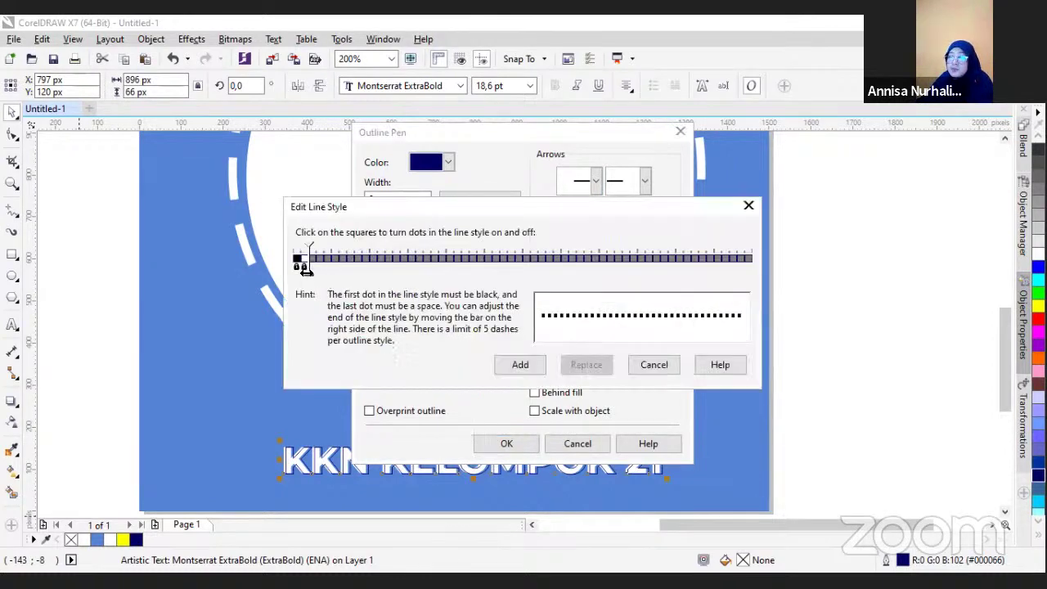
left_click_drag(304, 270, 795, 285)
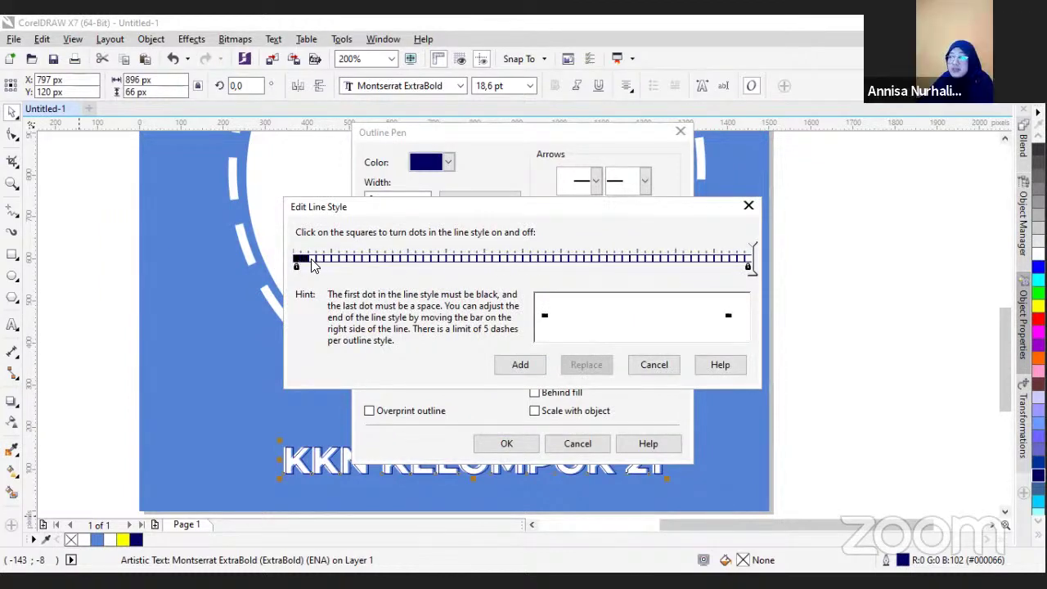
left_click(342, 259)
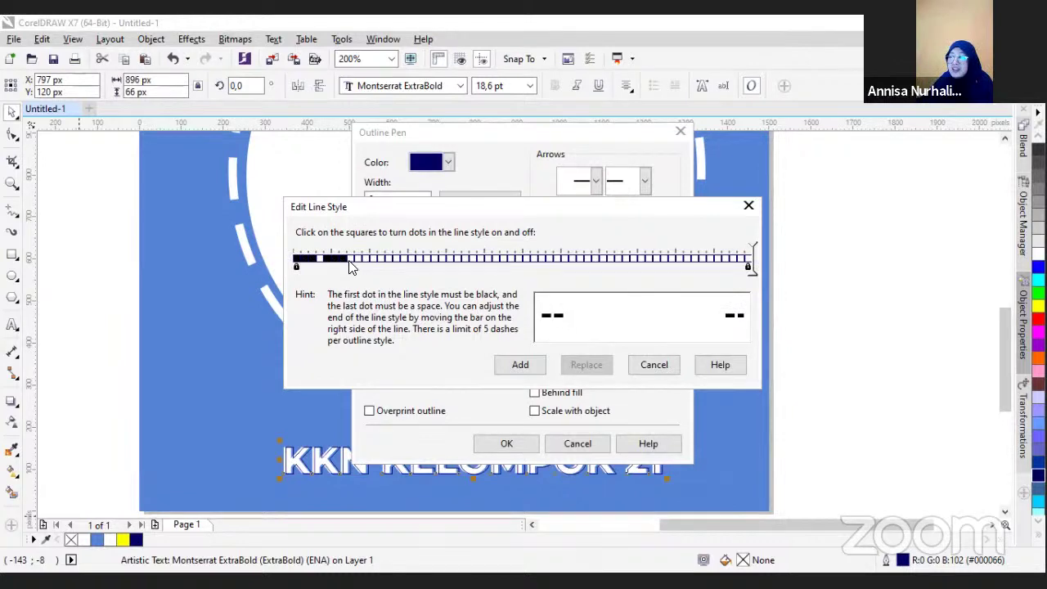
left_click(353, 259)
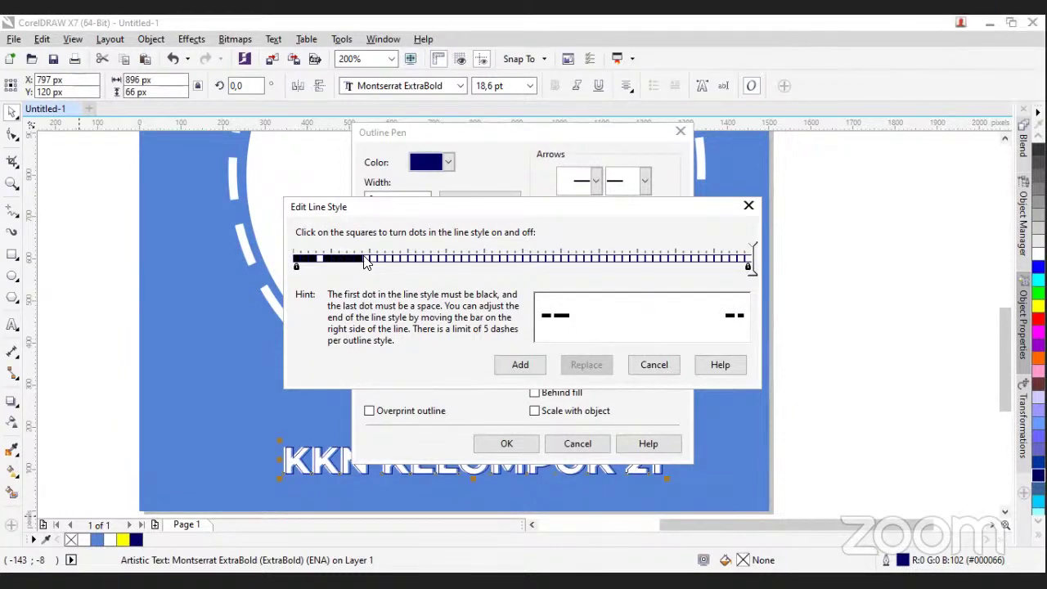
left_click_drag(374, 259, 391, 258)
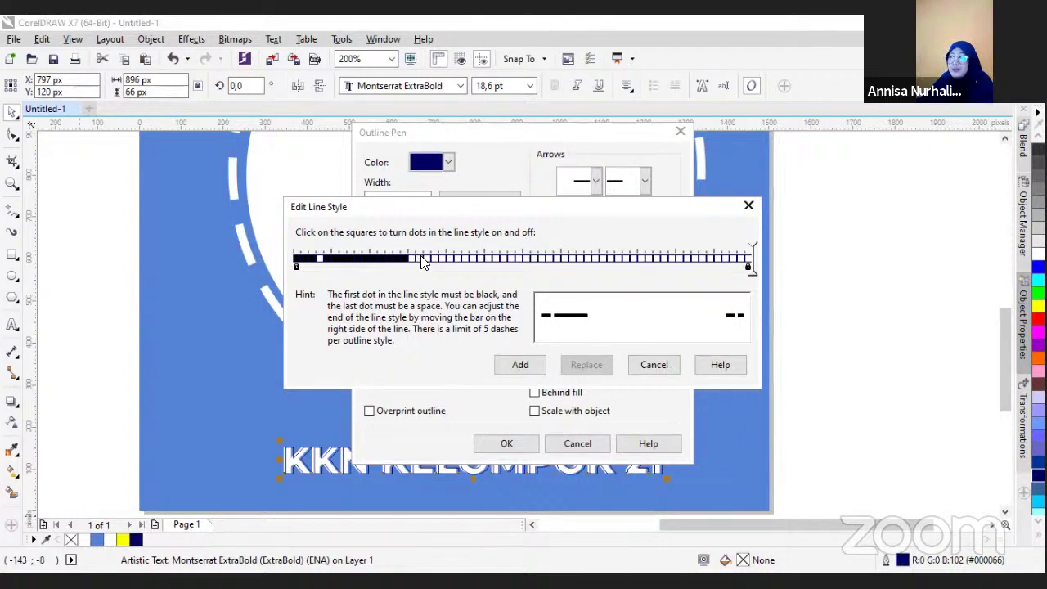
left_click_drag(422, 260, 746, 256)
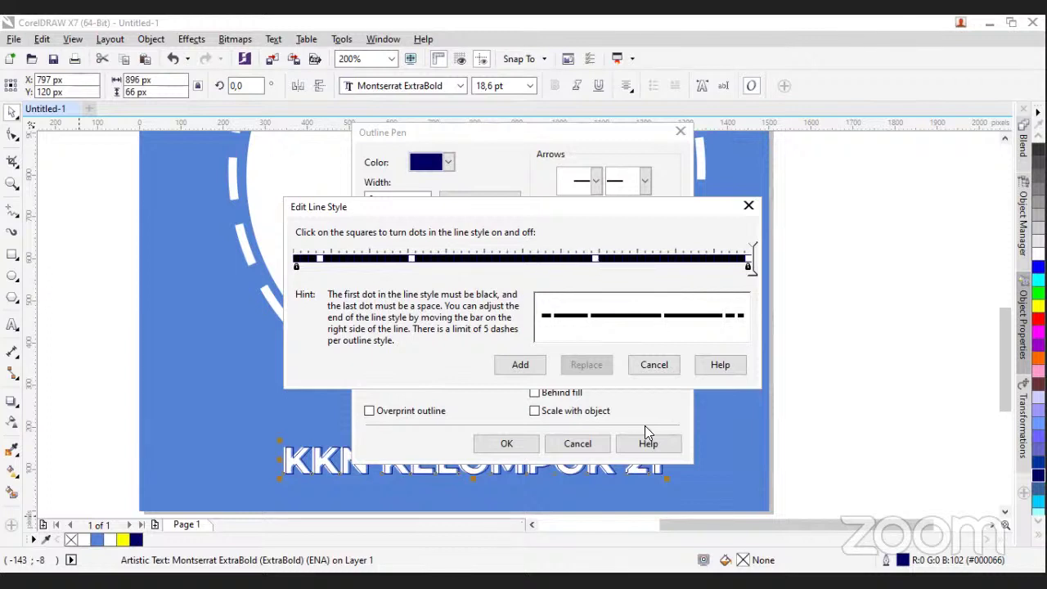
left_click(532, 367)
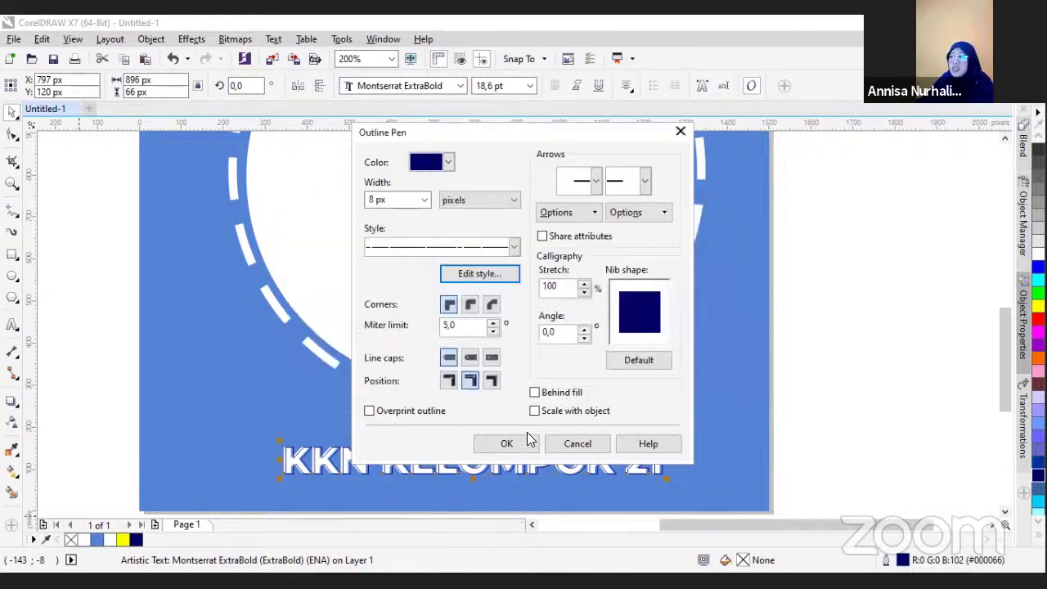
left_click(507, 443)
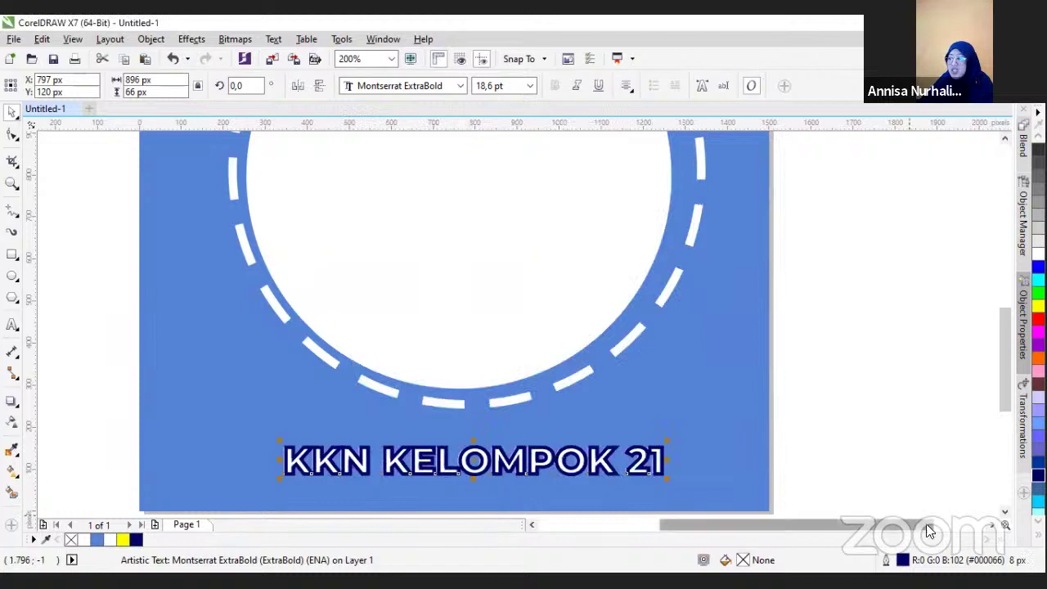
Set the outline width of the "KKN KELOMPOK 21" caption to 4 px
double_click(906, 564)
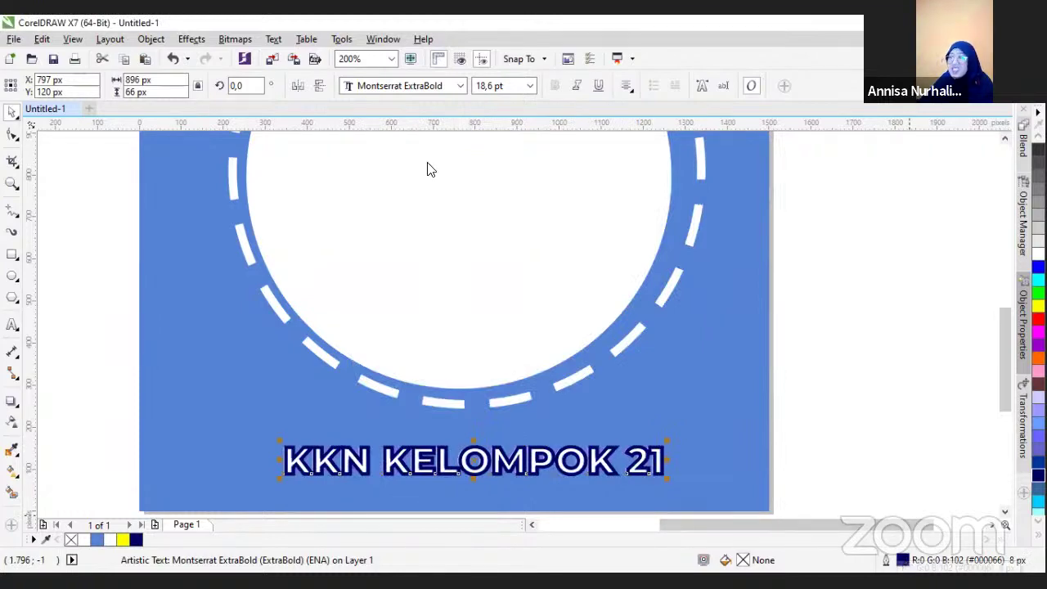
left_click(423, 200)
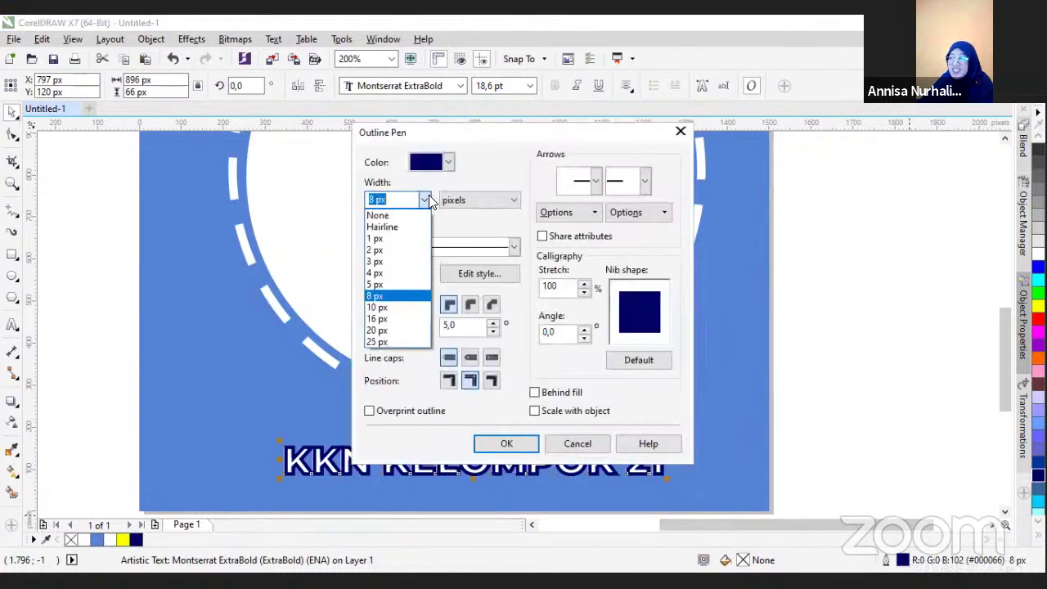
left_click(397, 273)
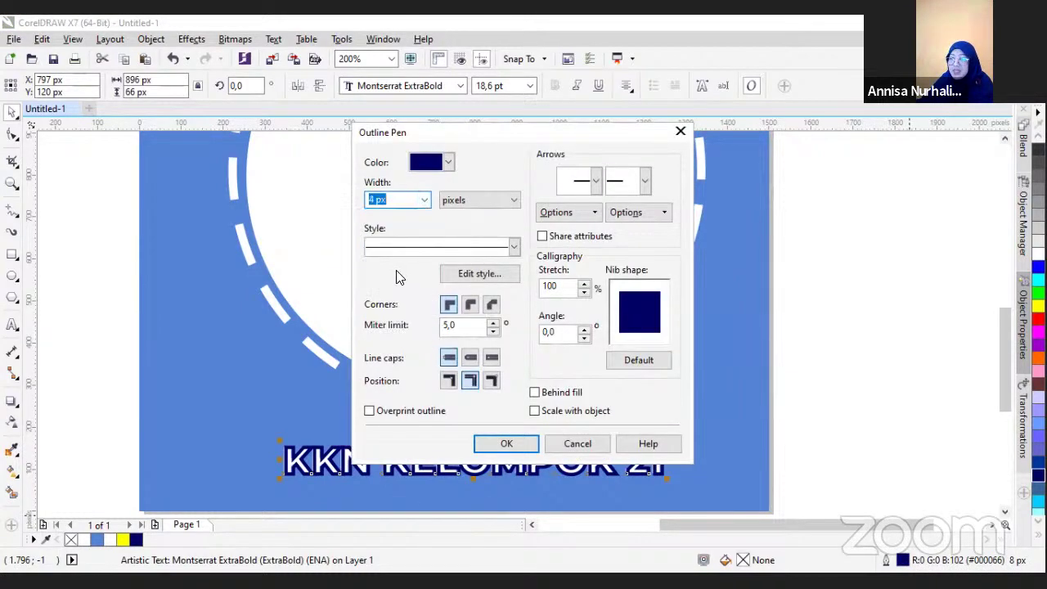
left_click(505, 444)
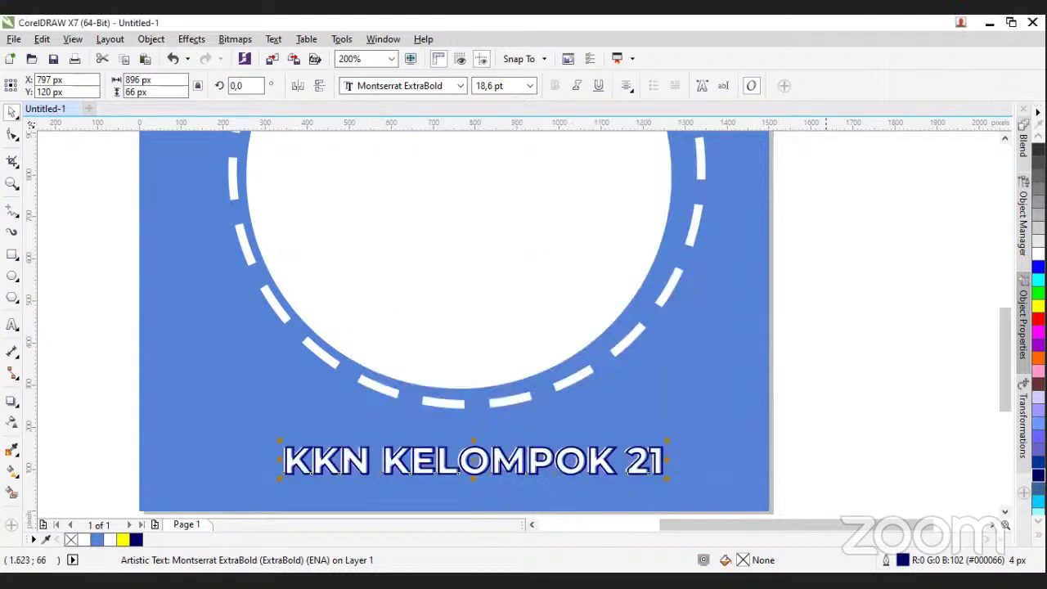
Apply the custom line style of progressively longer dashes, last in the style list, to the caption's outline
key("F12")
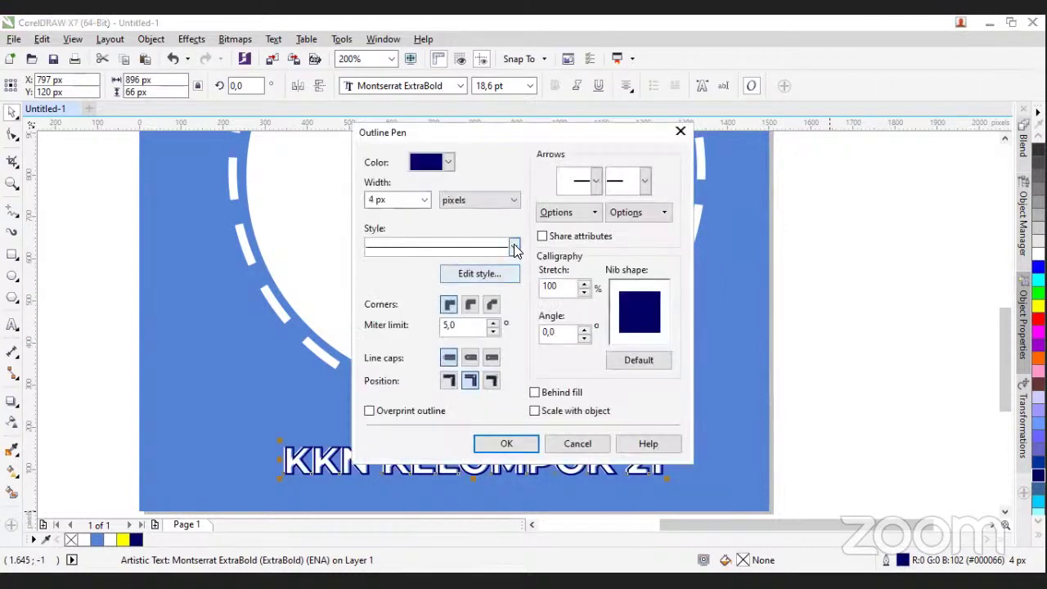
left_click(513, 245)
left_click_drag(515, 274, 516, 376)
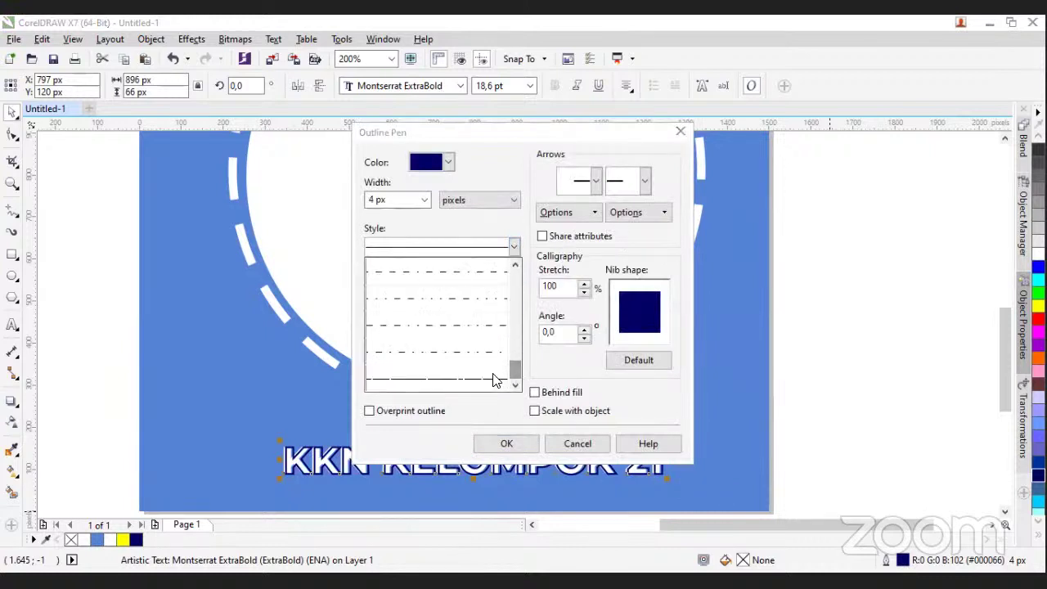
left_click(491, 379)
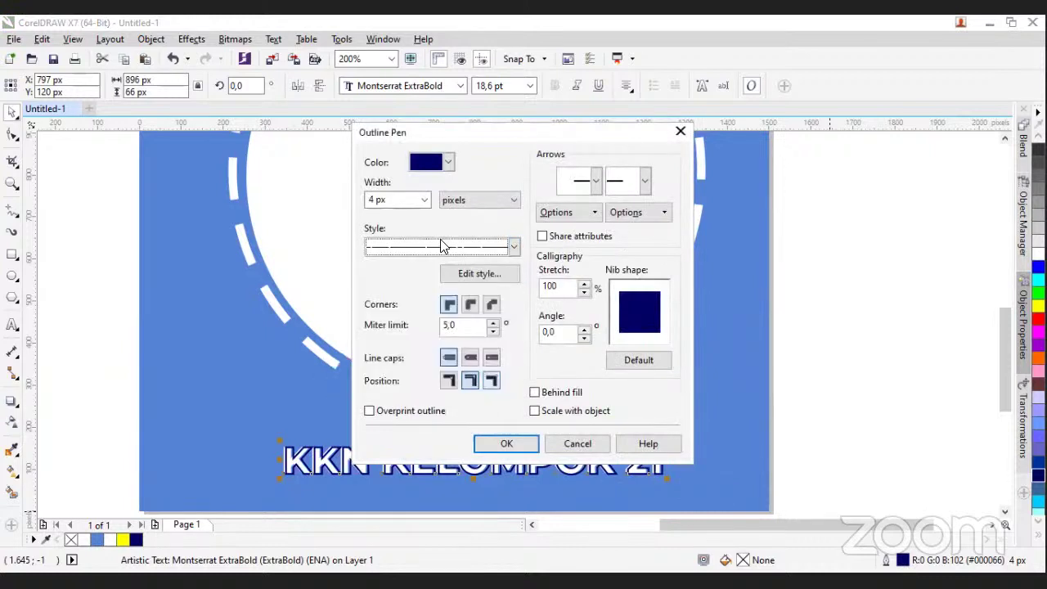
left_click(513, 245)
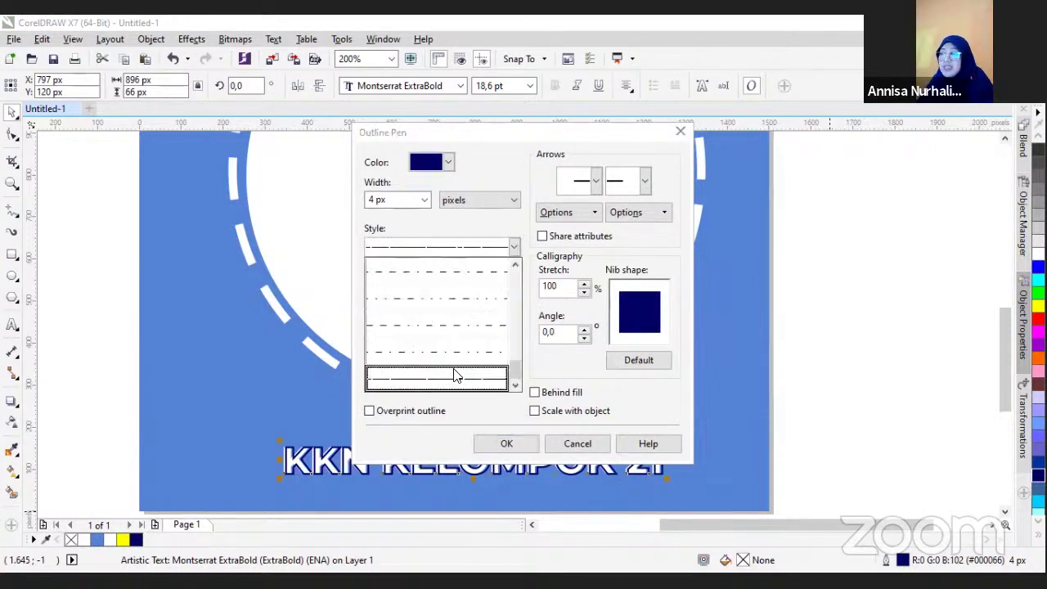
left_click(500, 448)
left_click(500, 443)
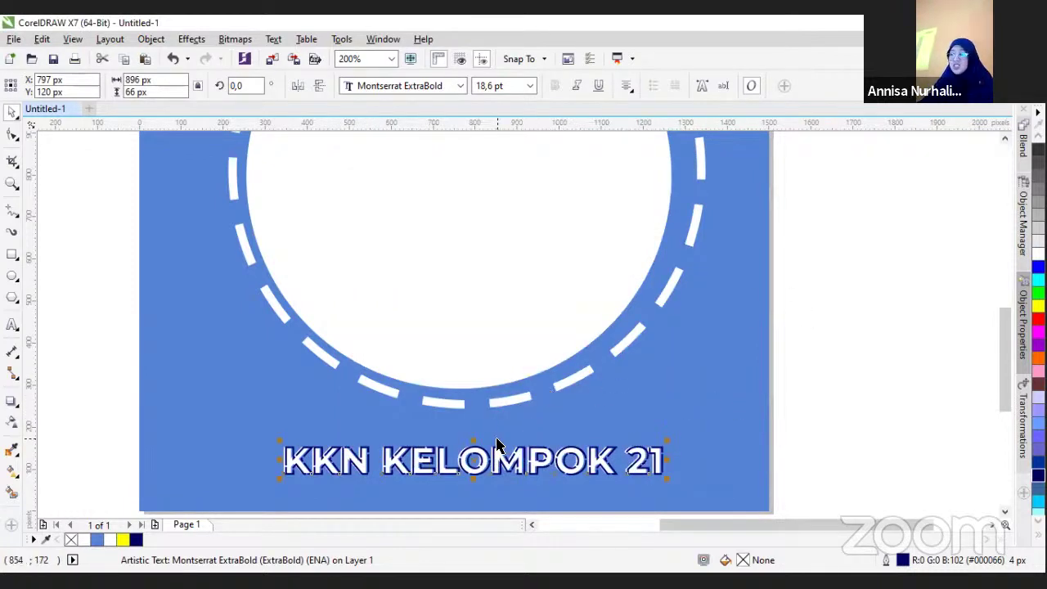
Set the width of the caption's dashed outline to 5 px
scroll(485, 449, "up", 2)
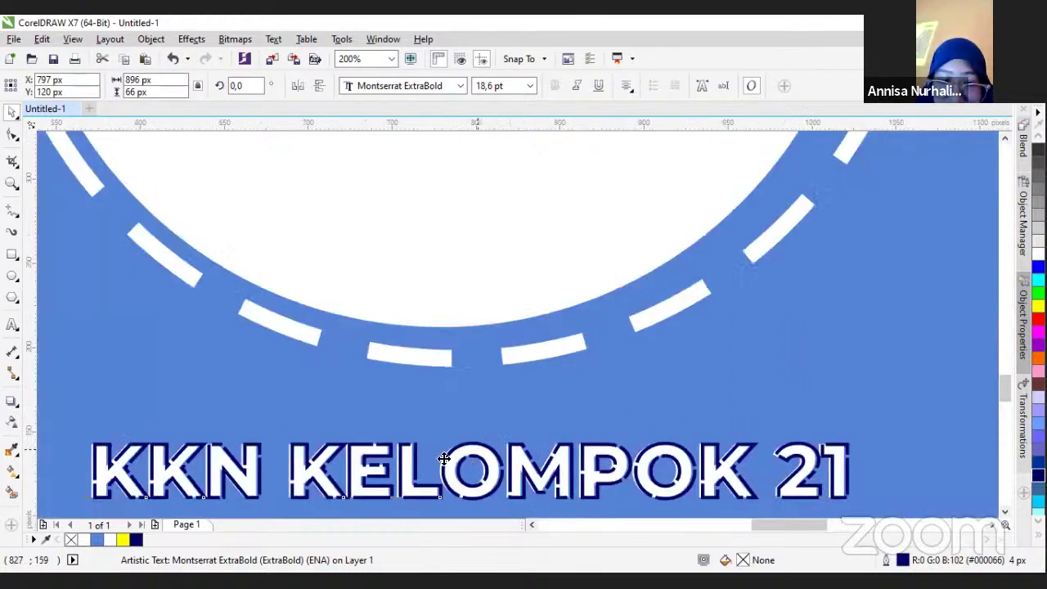
mouse_move(759, 527)
left_mouse_down()
mouse_move(712, 531)
mouse_move(750, 531)
left_mouse_up()
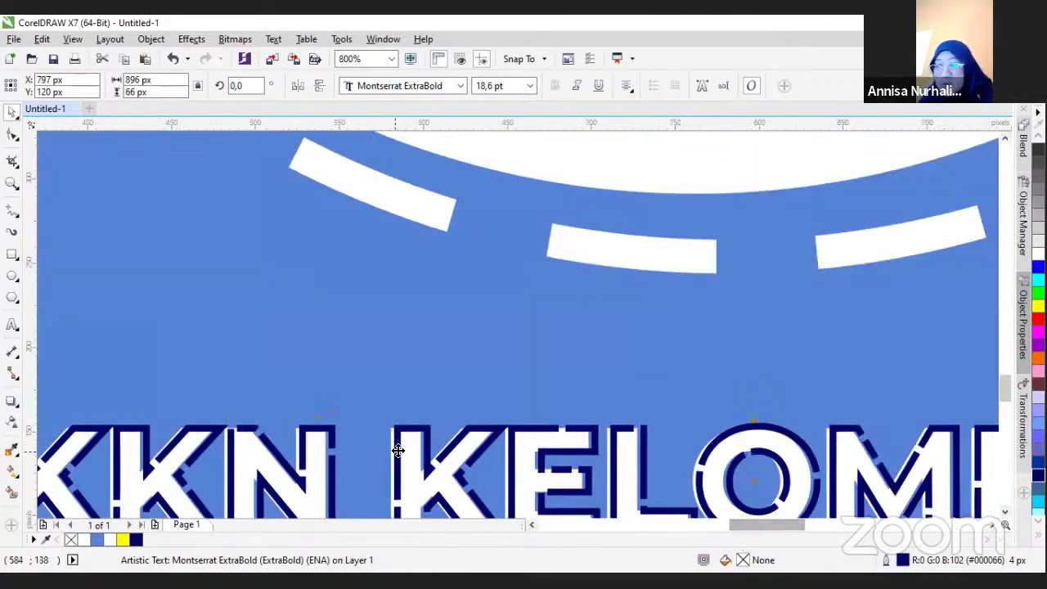
double_click(903, 560)
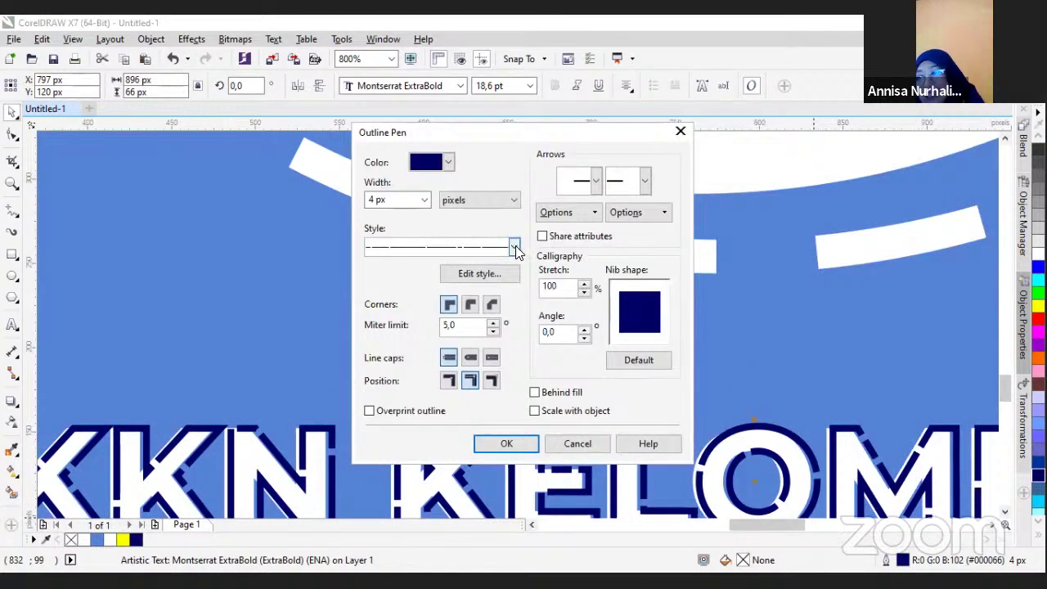
left_click(424, 199)
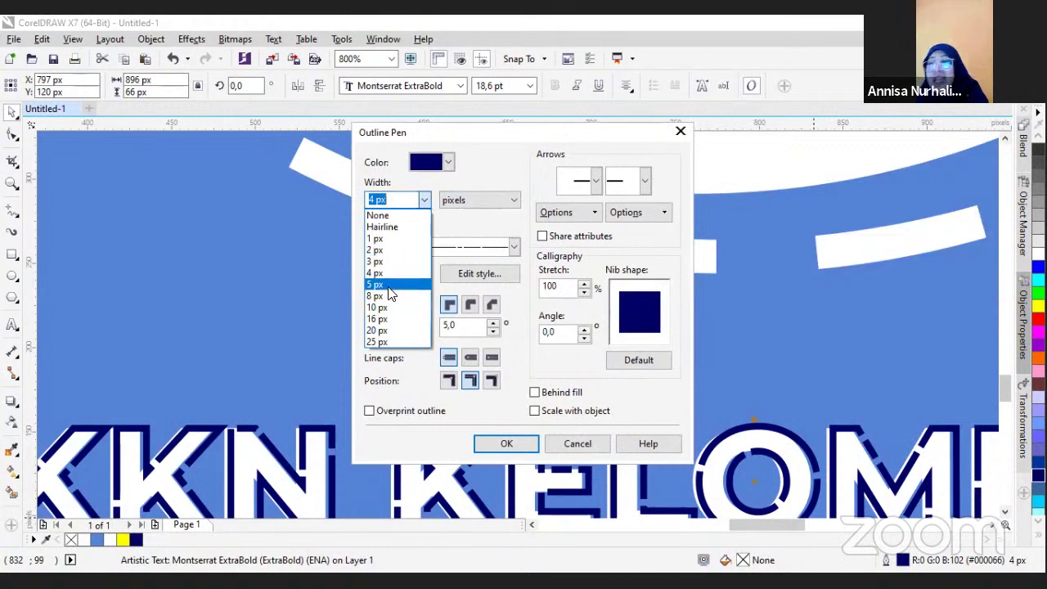
left_click(388, 286)
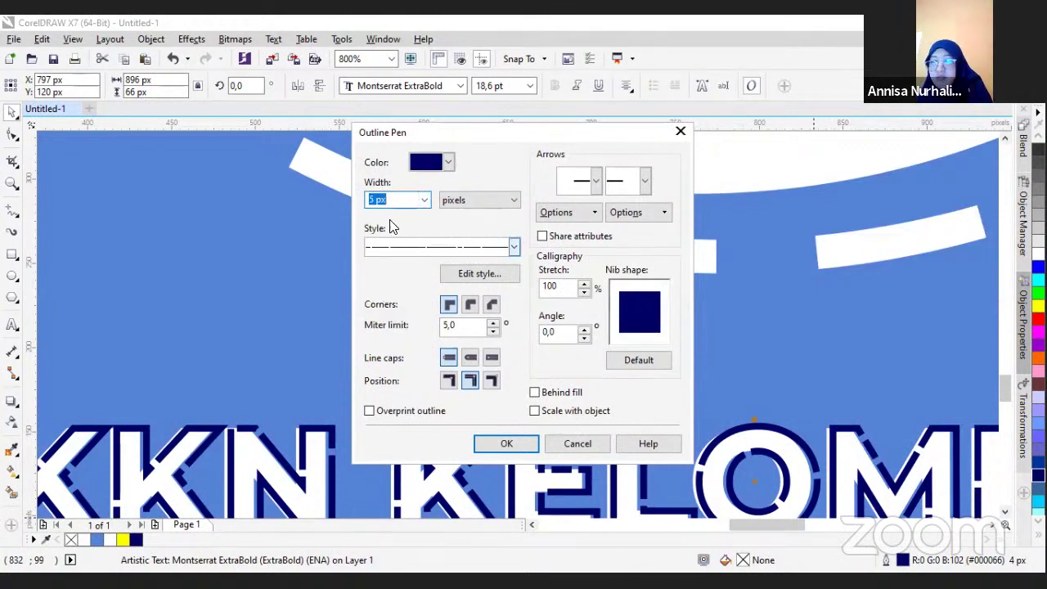
left_click(517, 438)
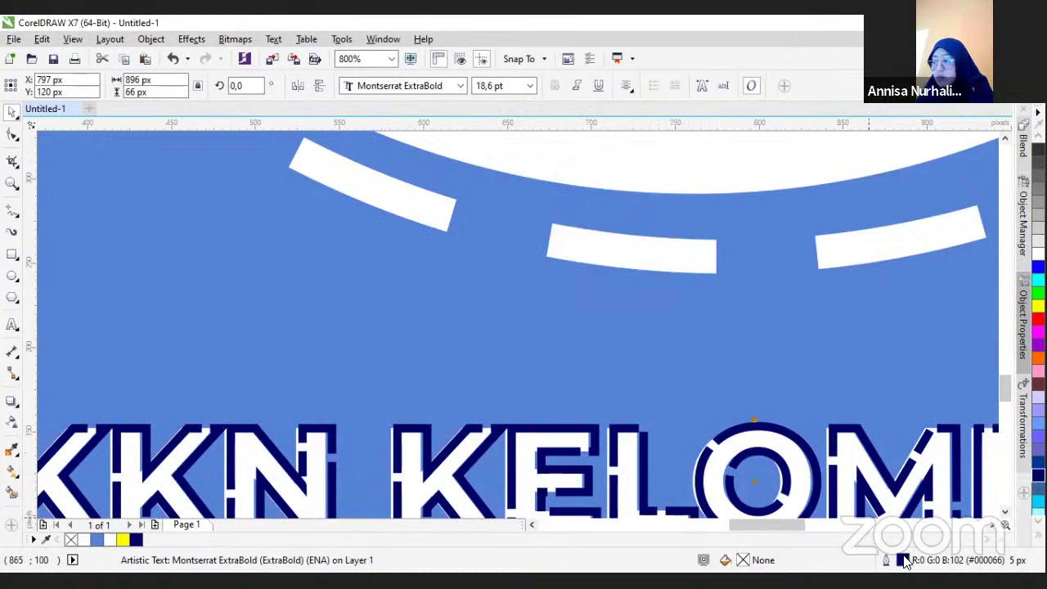
Give the caption's dashed navy outline round corners
key("F12")
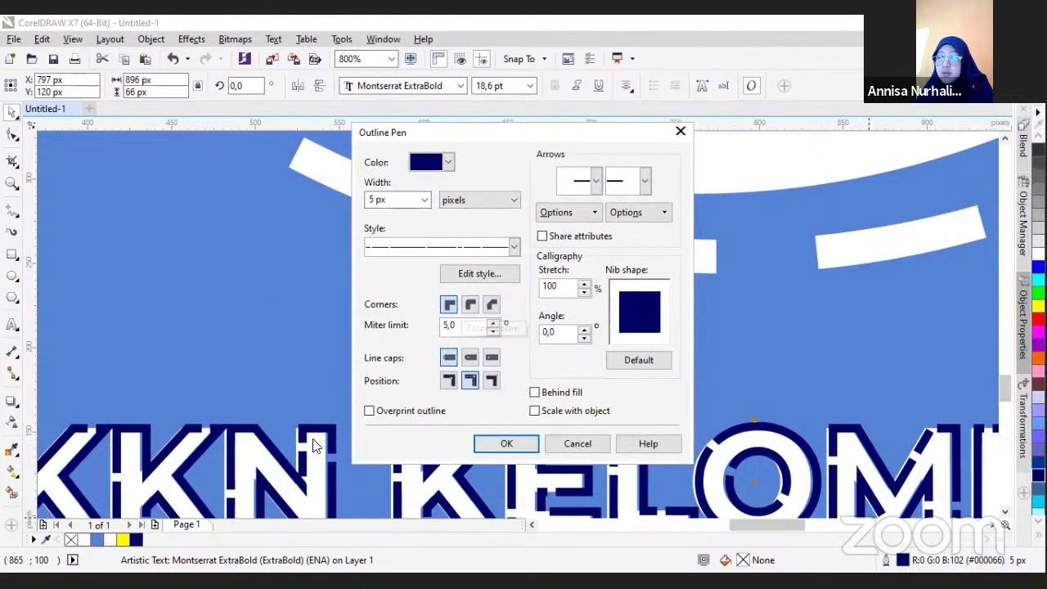
left_click(470, 305)
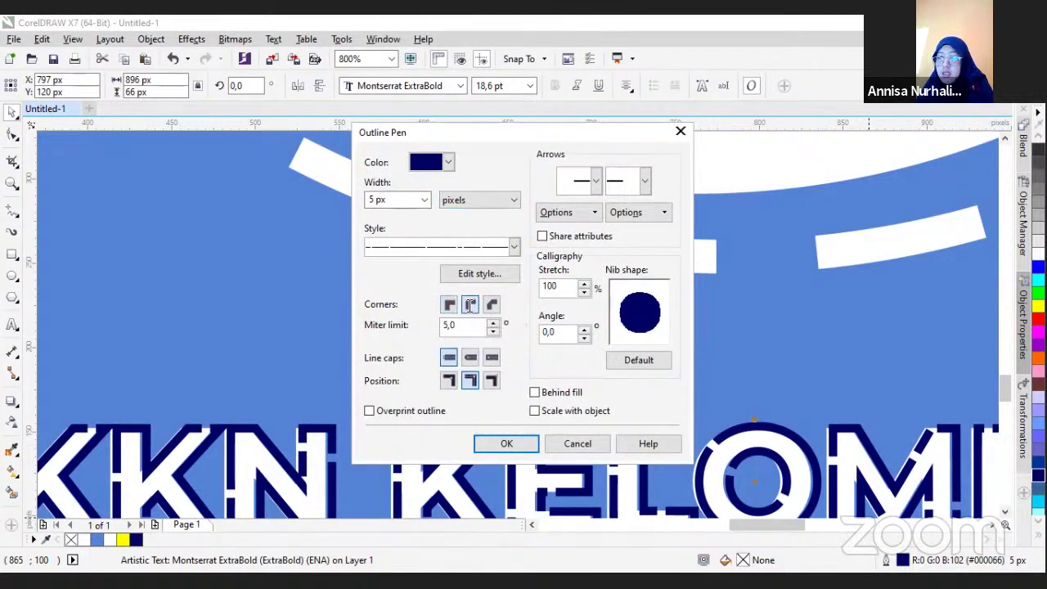
left_click(501, 443)
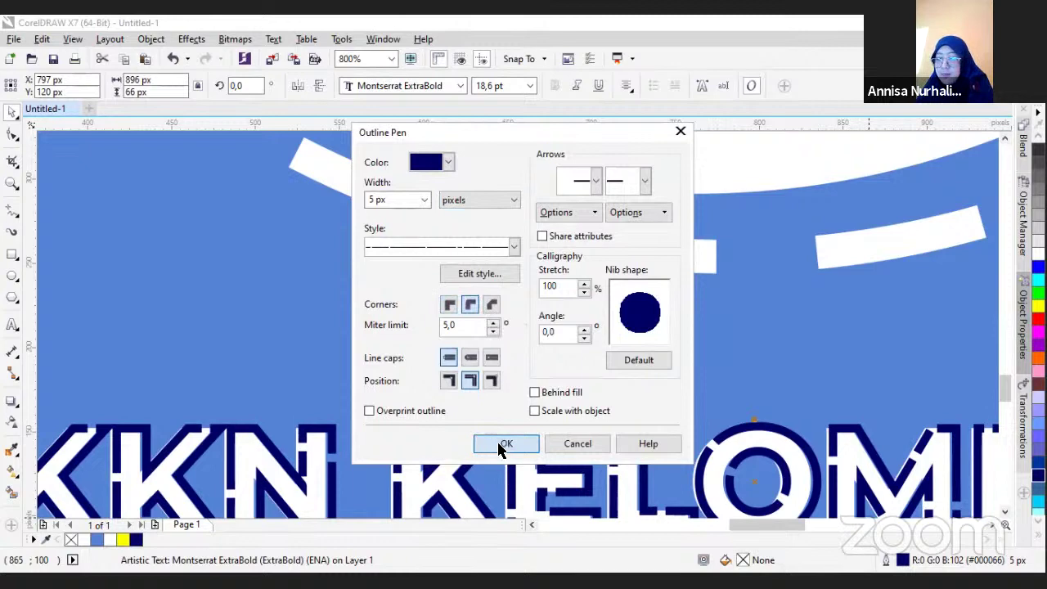
Move the outlined caption down to about X 798, Y 103 px and the white caption up to about X 800, Y 127 px
scroll(337, 434, "up", 1)
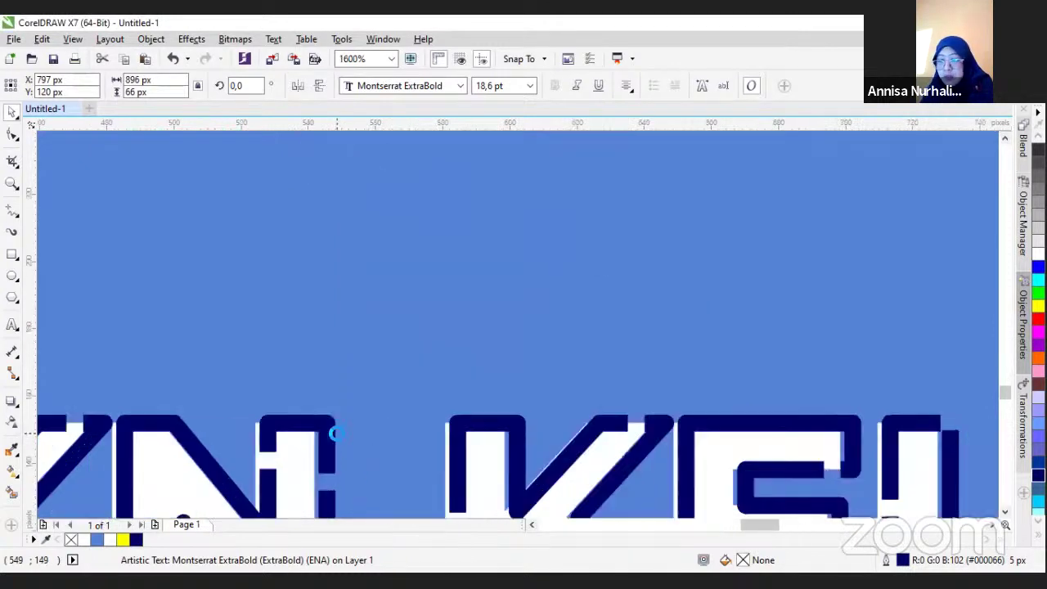
left_click_drag(1009, 397, 1006, 403)
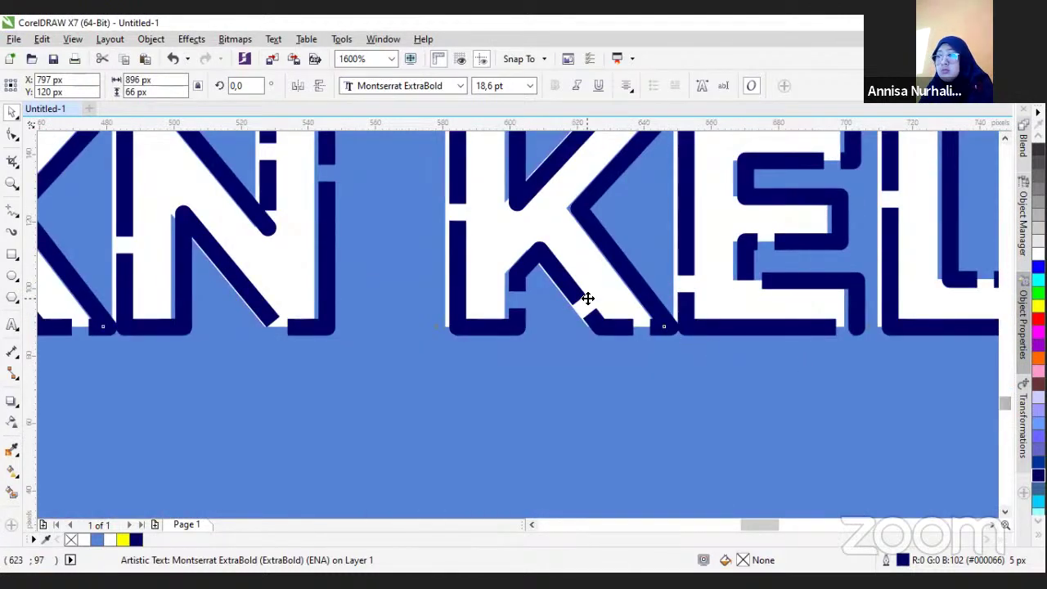
scroll(584, 300, "down", 1)
left_click_drag(589, 256, 575, 254)
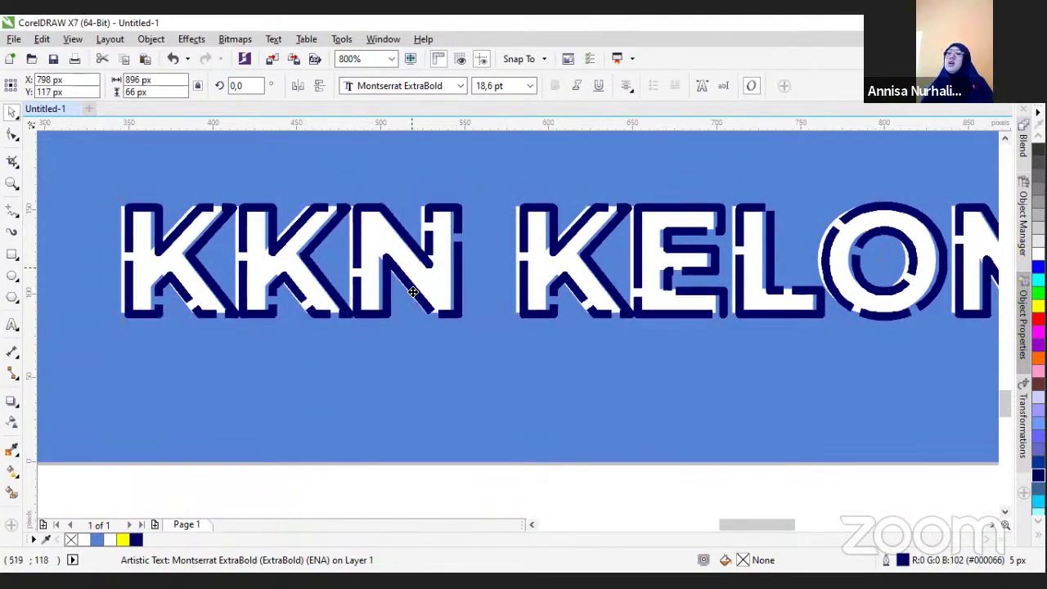
left_click_drag(413, 292, 413, 321)
left_click(441, 214)
left_click_drag(442, 215, 453, 203)
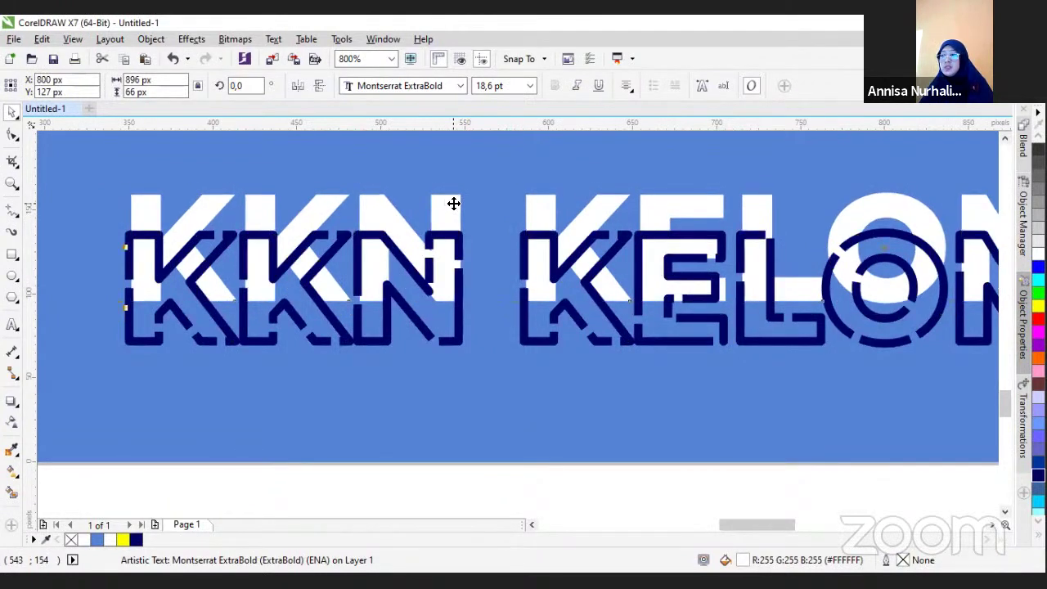
PowerClip the white caption text inside the navy dashed-outline caption
right_click(454, 205)
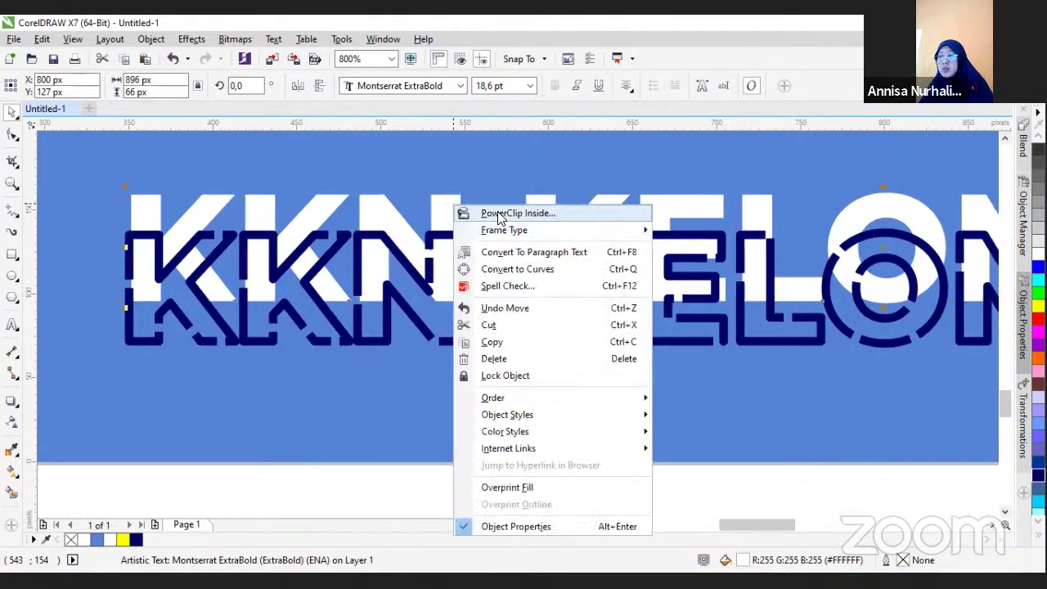
left_click(497, 214)
left_click(427, 290)
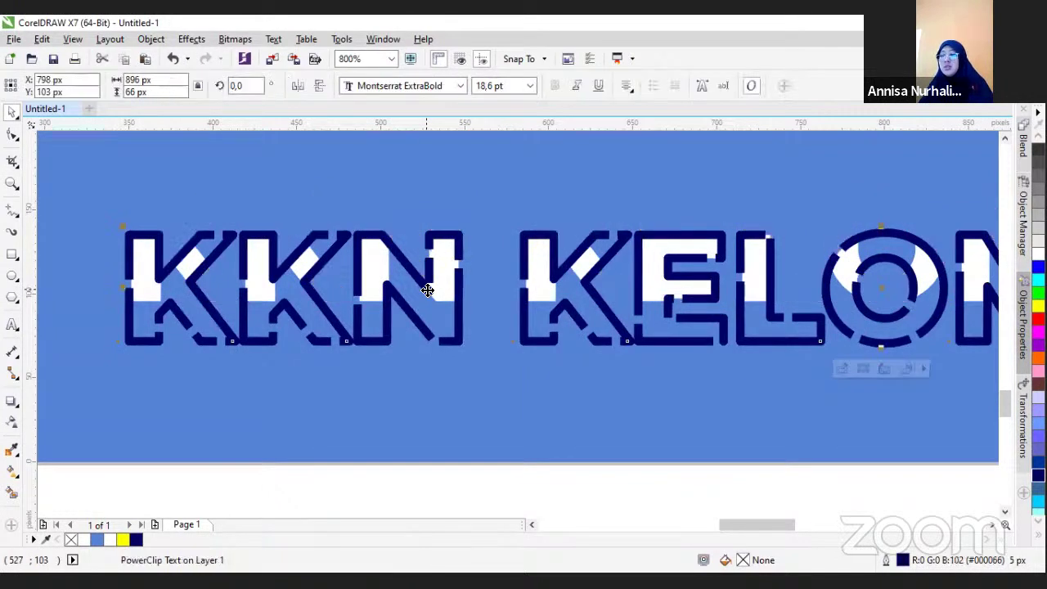
Edit the PowerClip contents, moving the white text to about X 807, Y 101 px inside the outlined letters, and finish editing
left_click(10, 116)
left_click(898, 312)
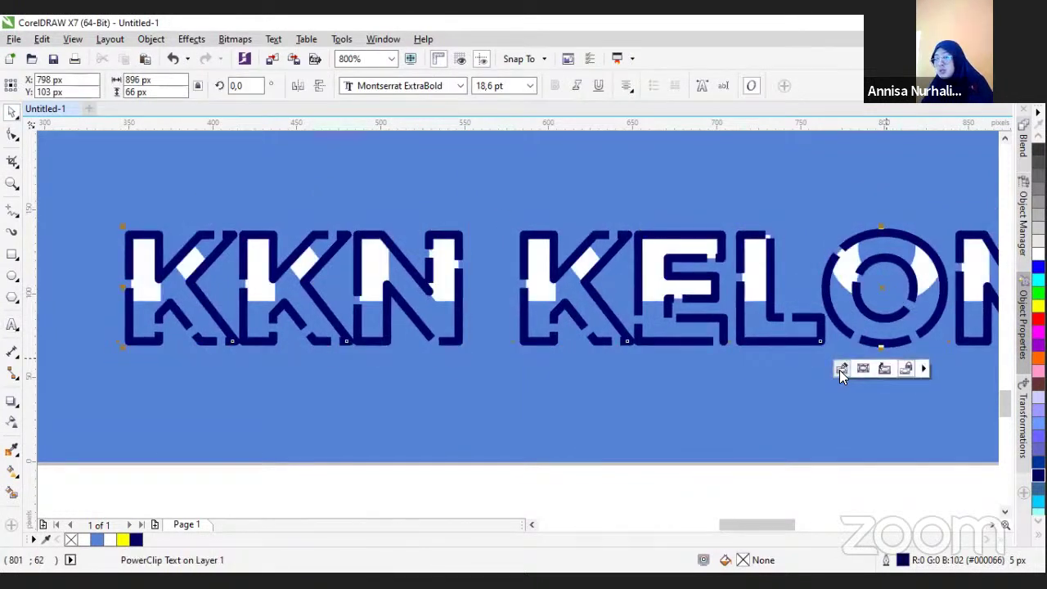
left_click(843, 370)
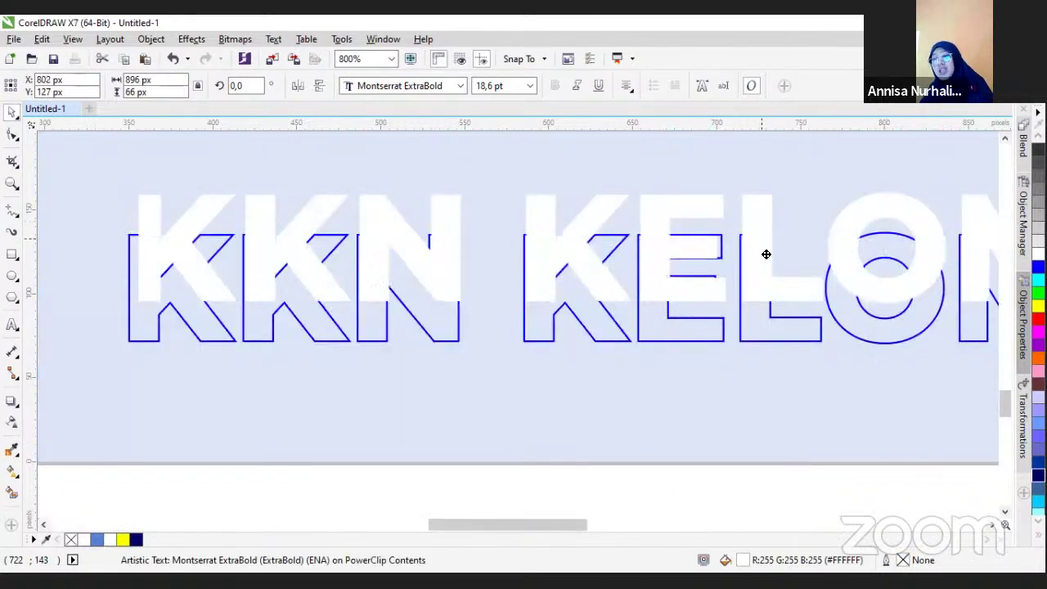
key("Left")
key("Left")
key("Down")
key("Down")
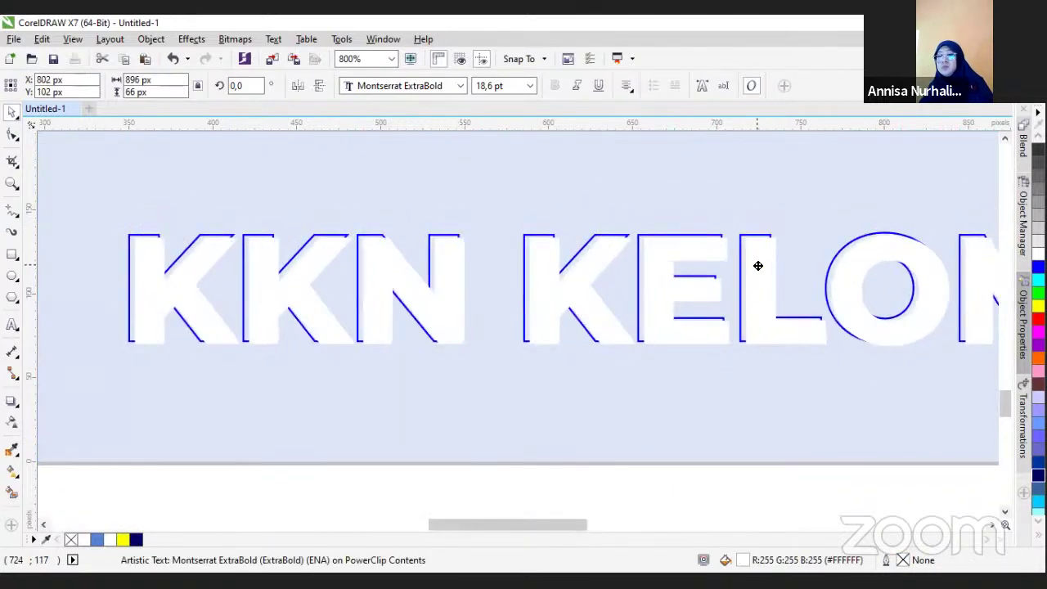
left_click_drag(758, 265, 766, 266)
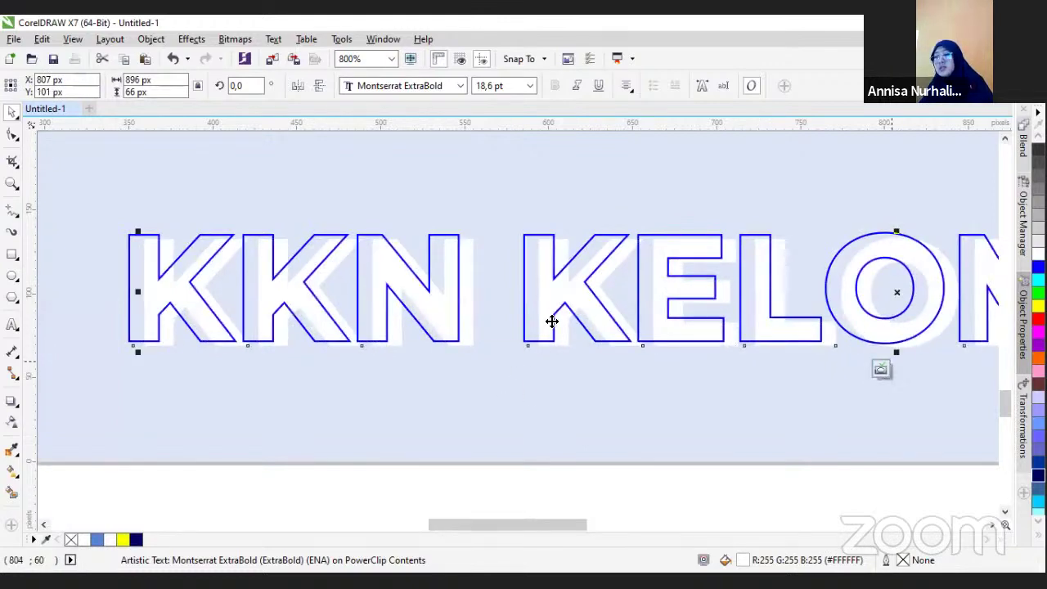
left_click(884, 373)
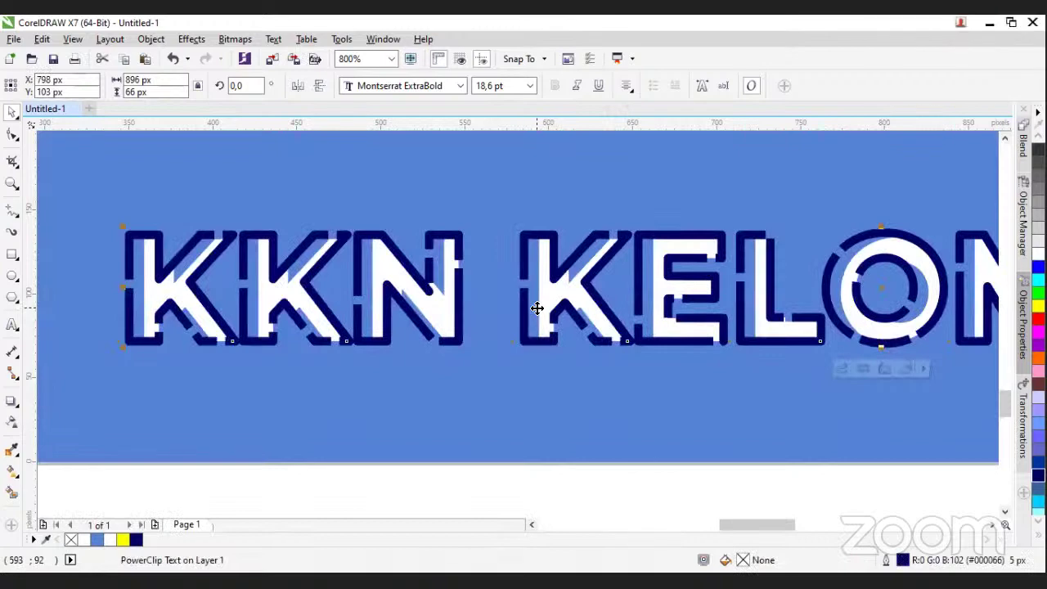
Examine the clipped caption up close and within the whole photo-frame design
key("F4")
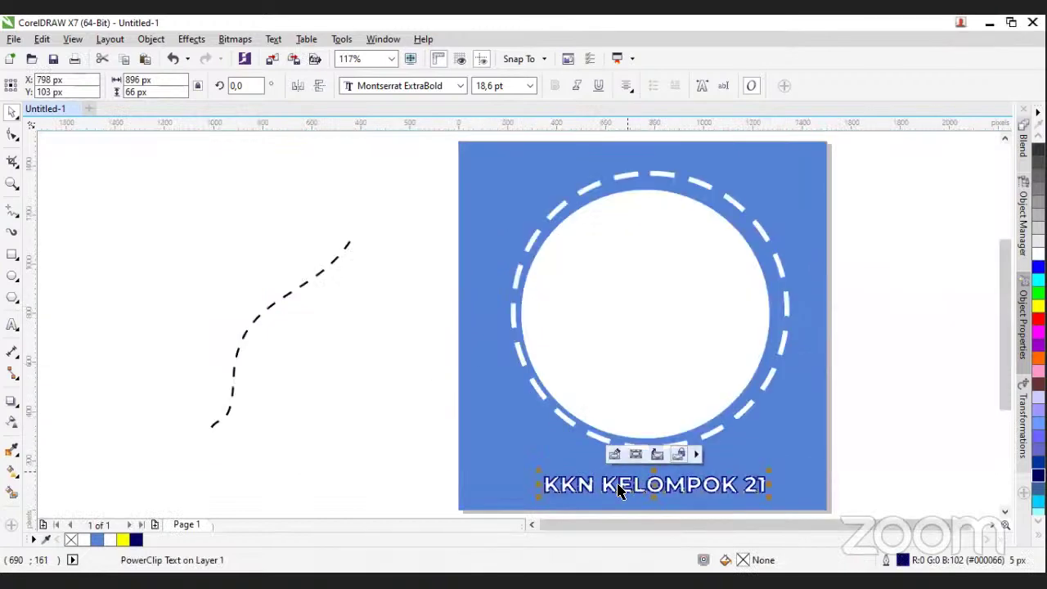
scroll(612, 484, "up", 2)
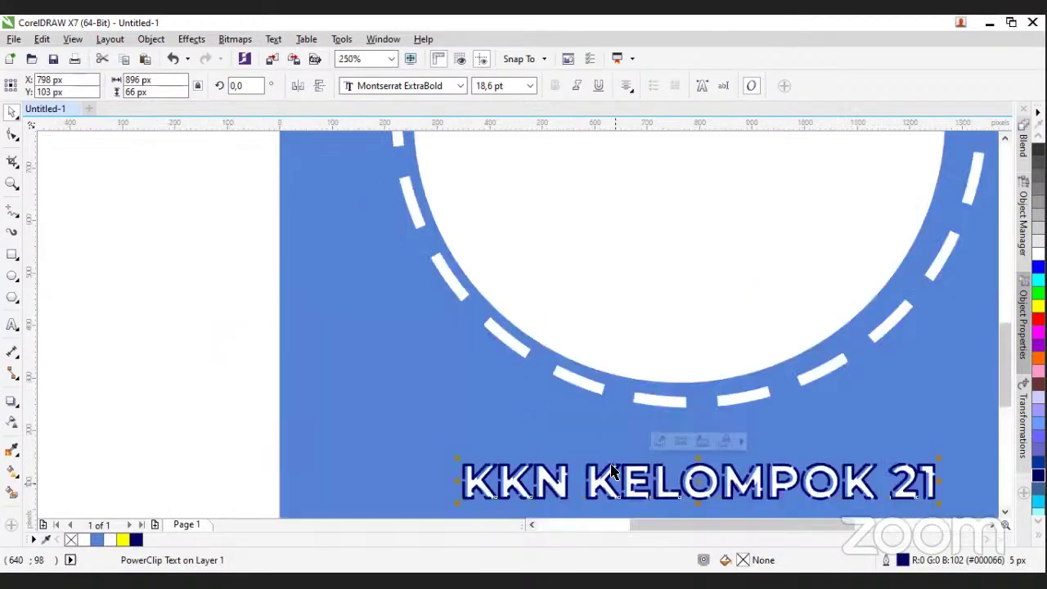
scroll(607, 461, "up", 4)
scroll(607, 460, "up", 1)
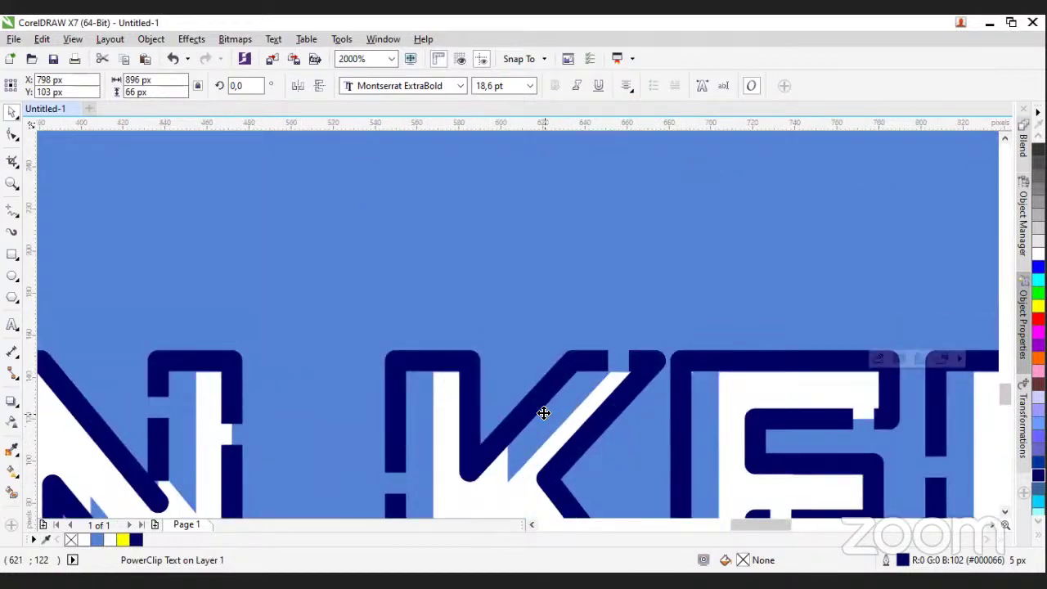
scroll(544, 413, "down", 2)
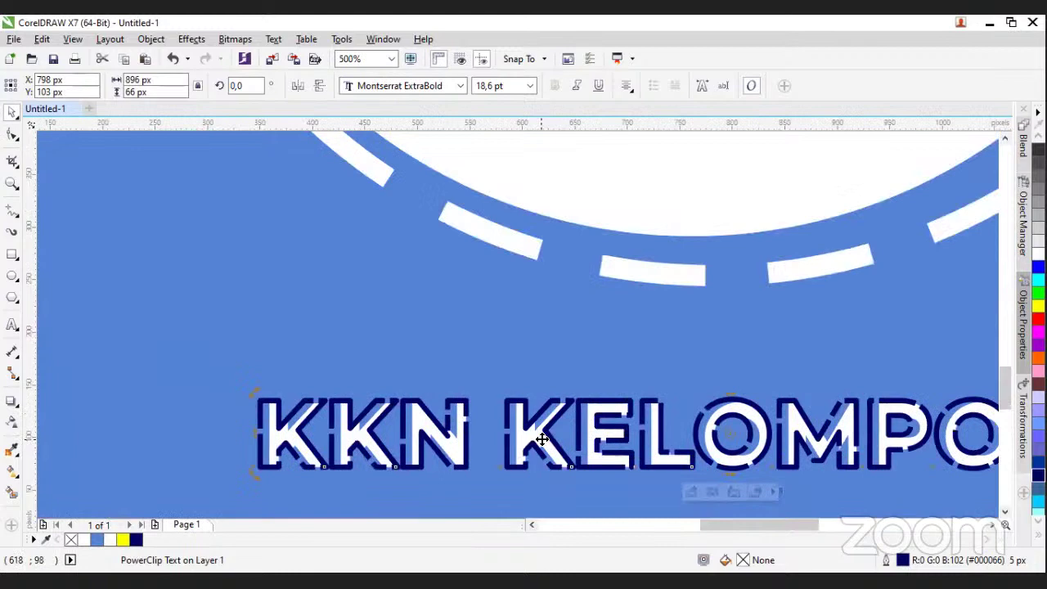
scroll(542, 440, "down", 1)
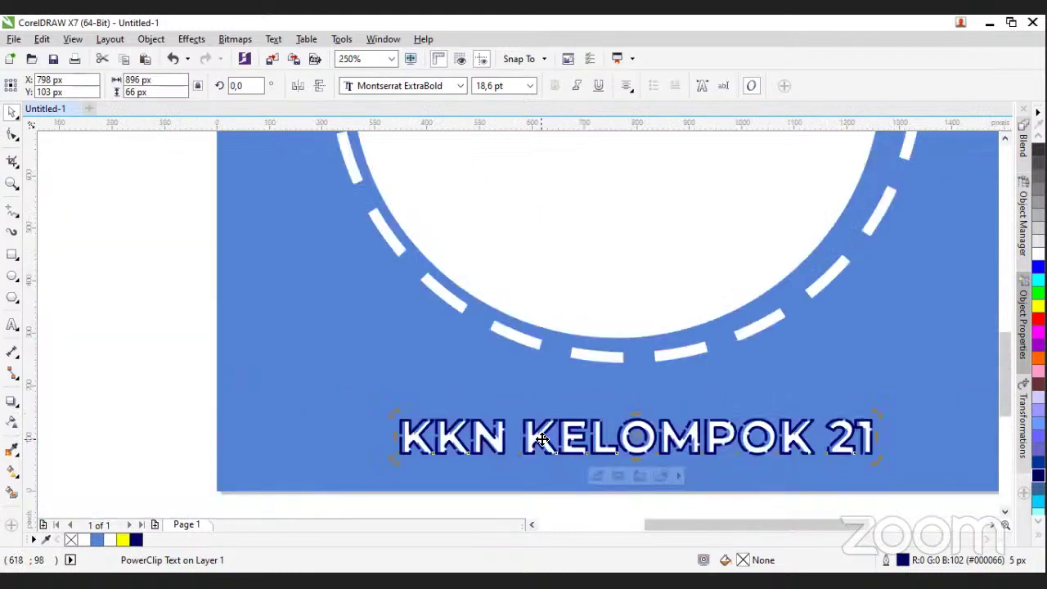
scroll(541, 440, "down", 1)
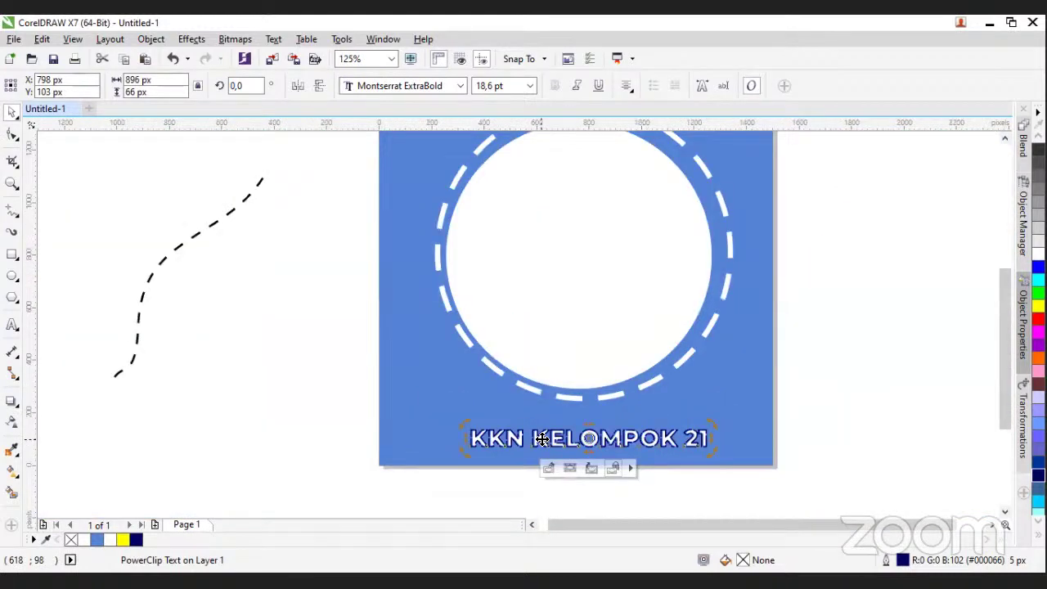
Edit the caption's PowerClip contents and move the white text to about X 806, Y 104 px
scroll(541, 439, "up", 3)
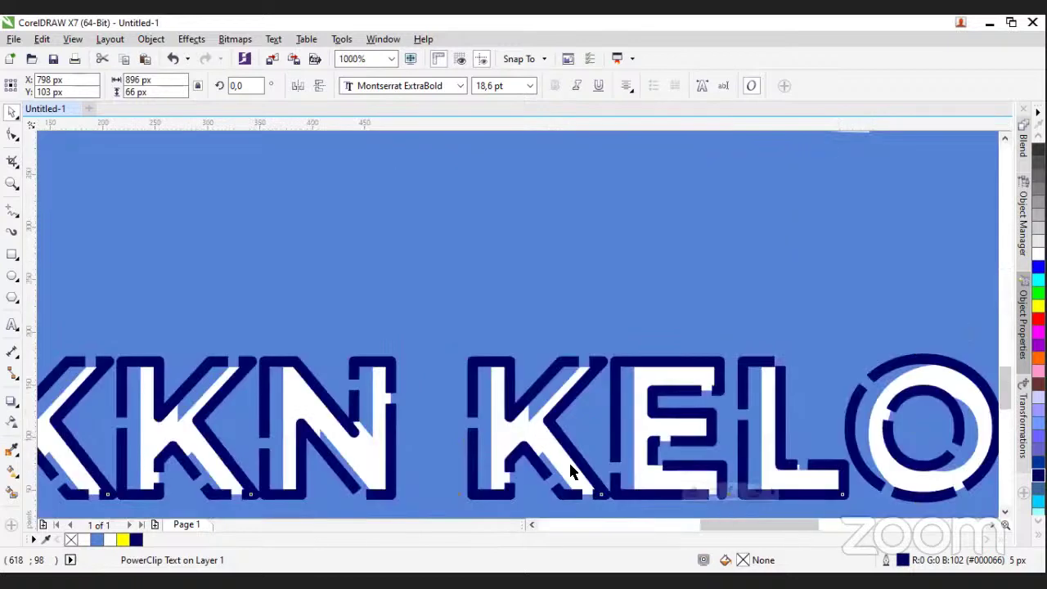
scroll(568, 460, "down", 1)
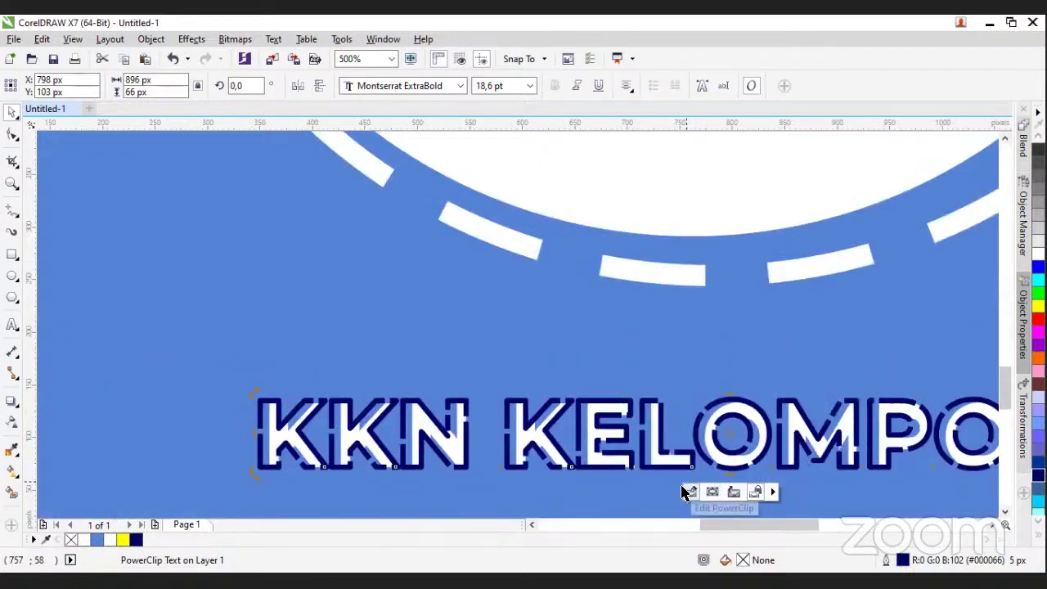
left_click(654, 456, "ctrl")
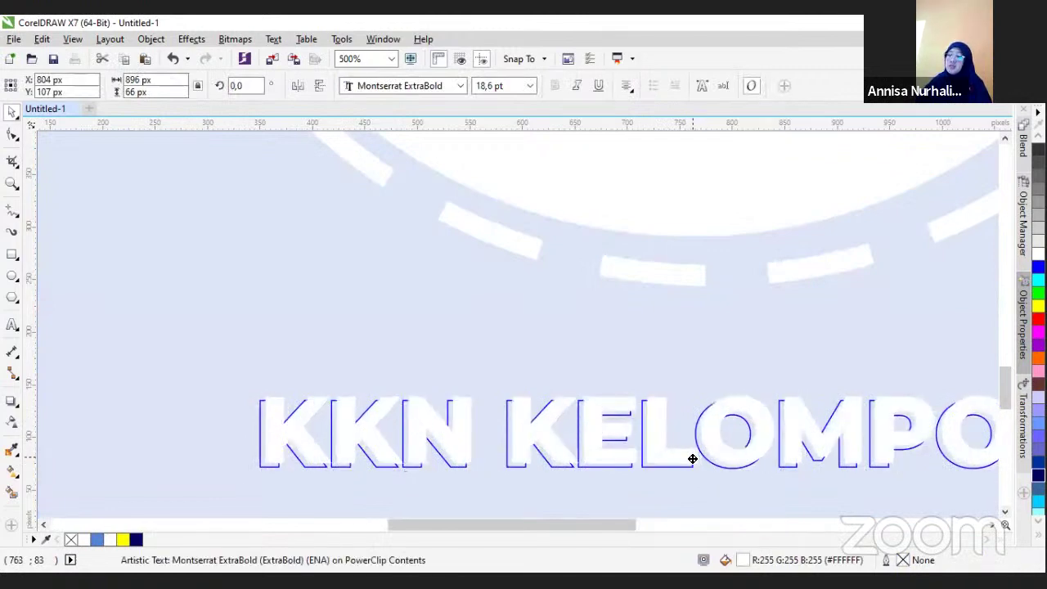
left_click_drag(706, 460, 696, 458)
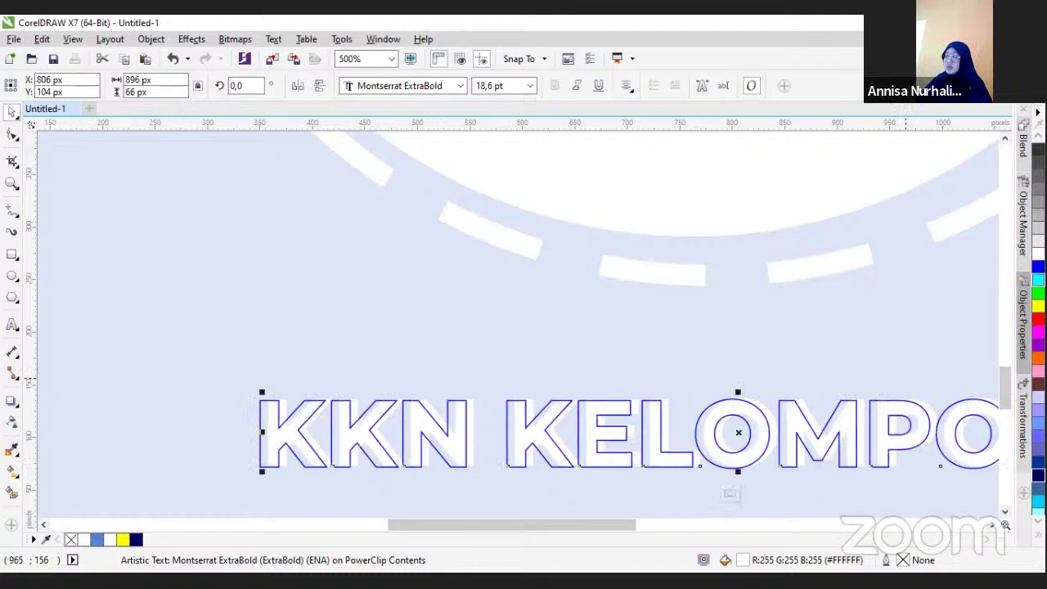
Try a cyan fill on the clipped caption text, undo it, and finish editing the PowerClip
left_click_drag(1037, 280, 331, 401)
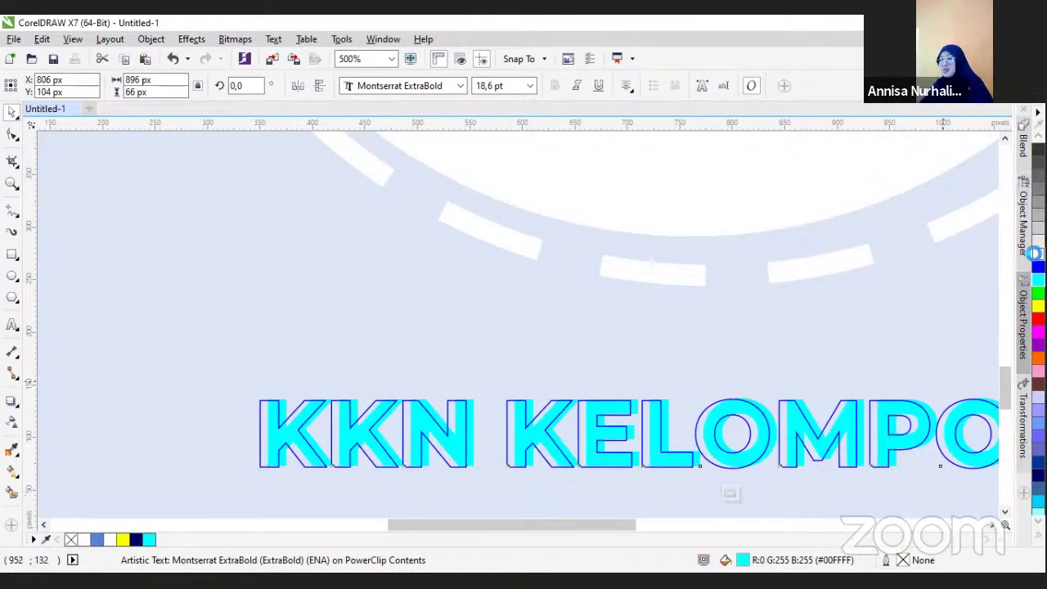
key("ctrl+z")
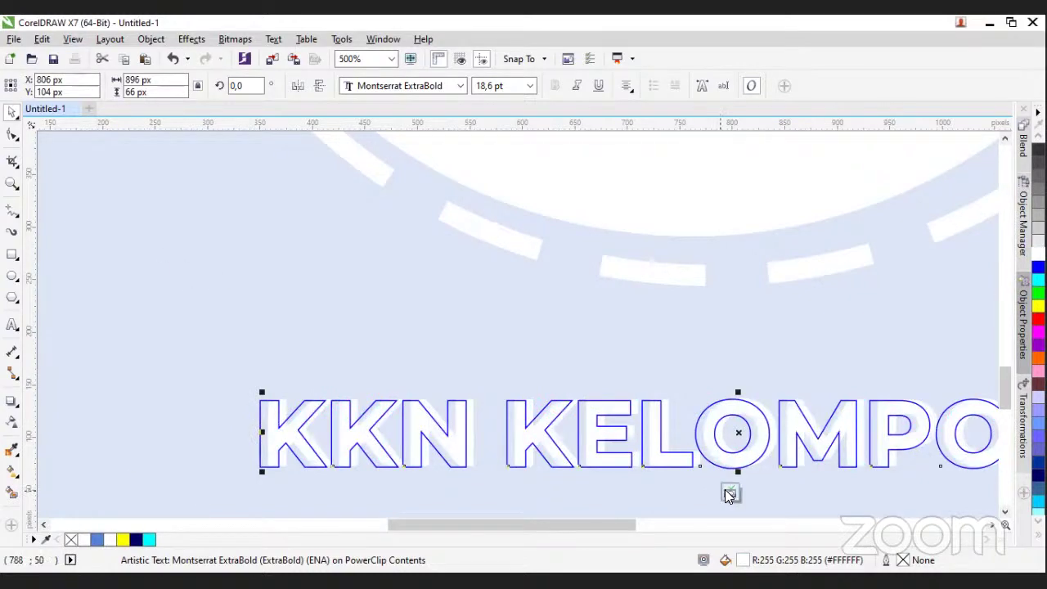
left_click(285, 341, "ctrl")
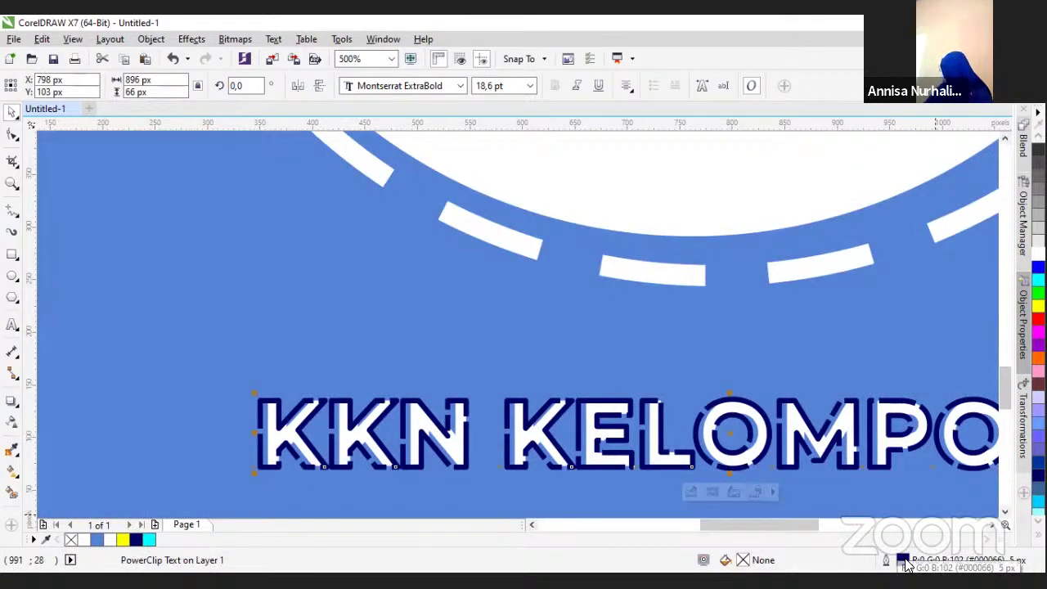
Examine the caption outline's available line styles and dash pattern without applying any change
key("F12")
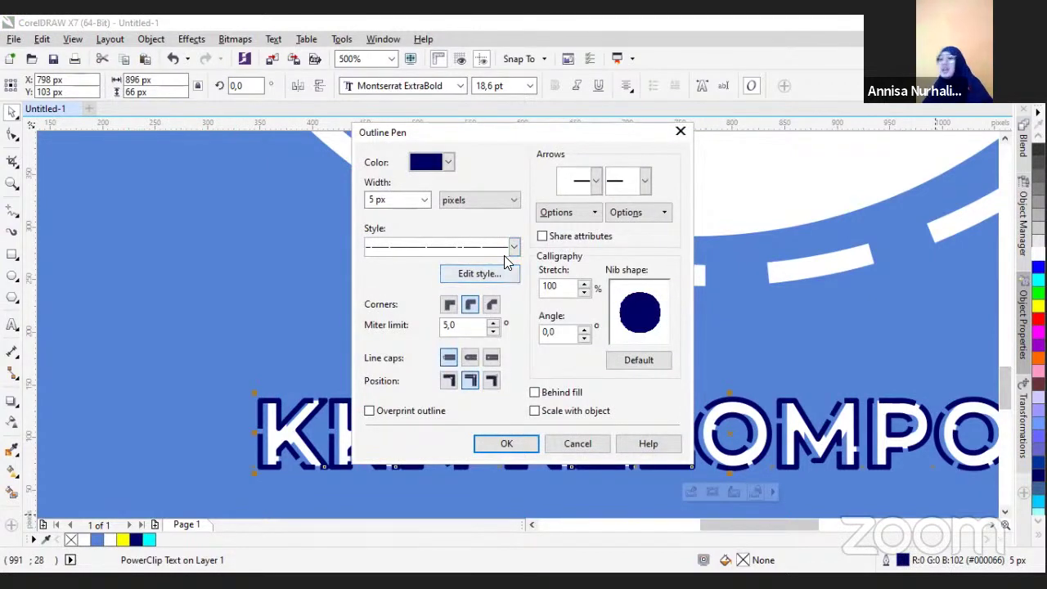
left_click(508, 248)
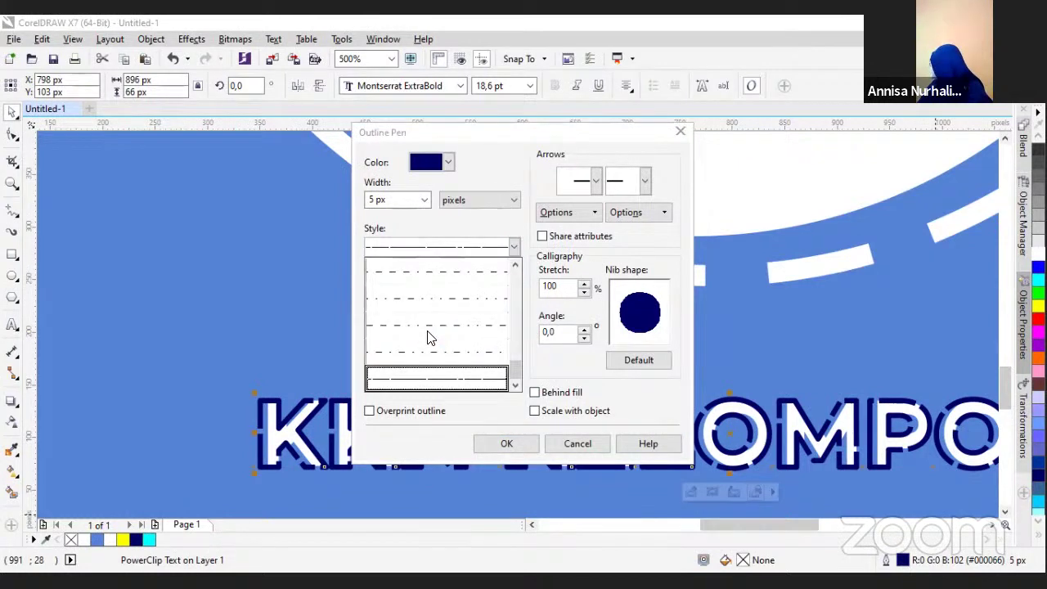
left_click_drag(515, 366, 516, 274)
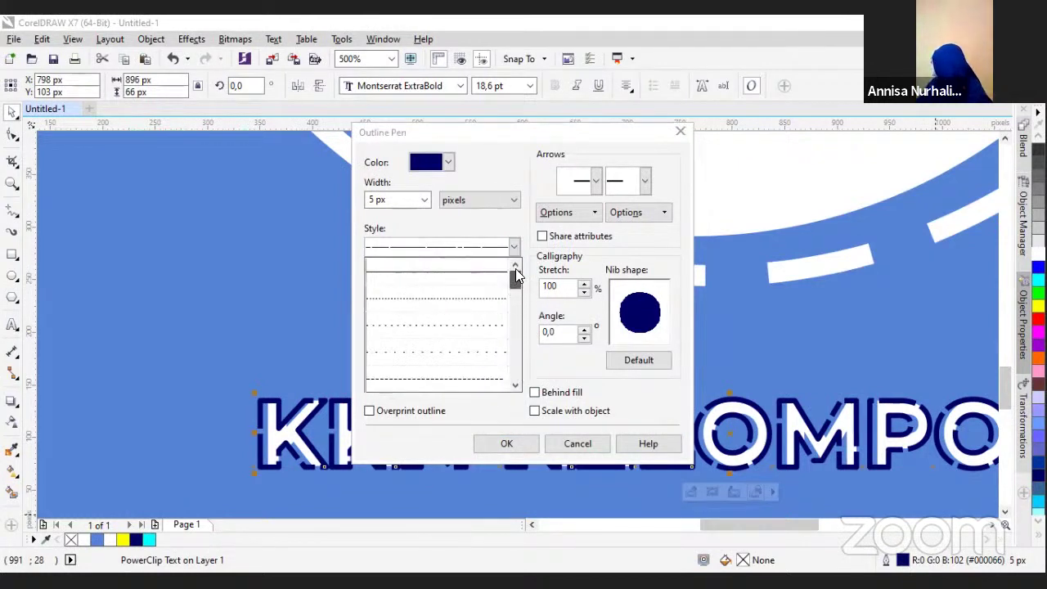
left_click(506, 274)
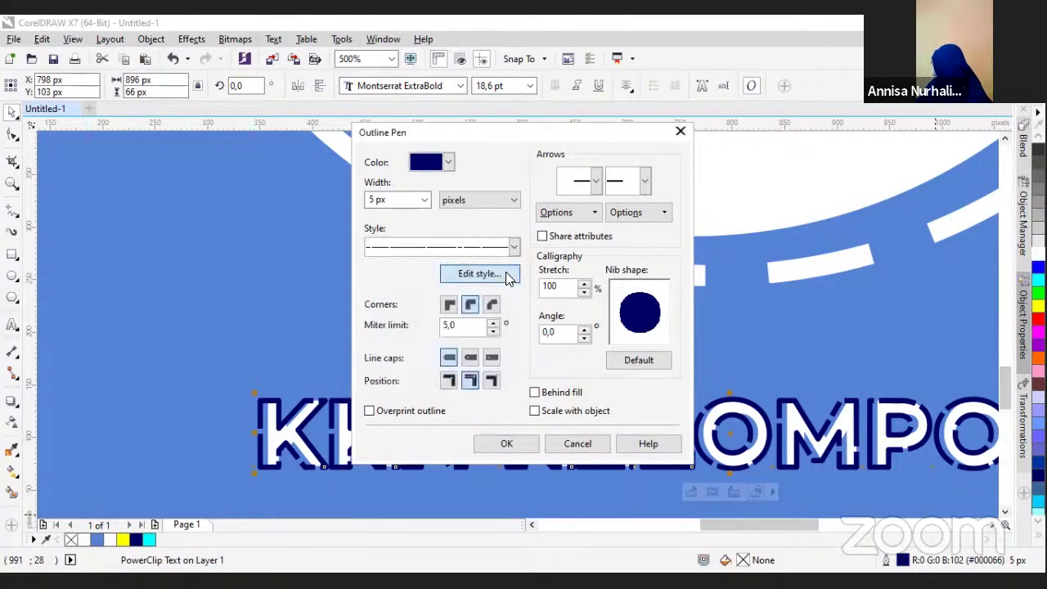
left_click(501, 275)
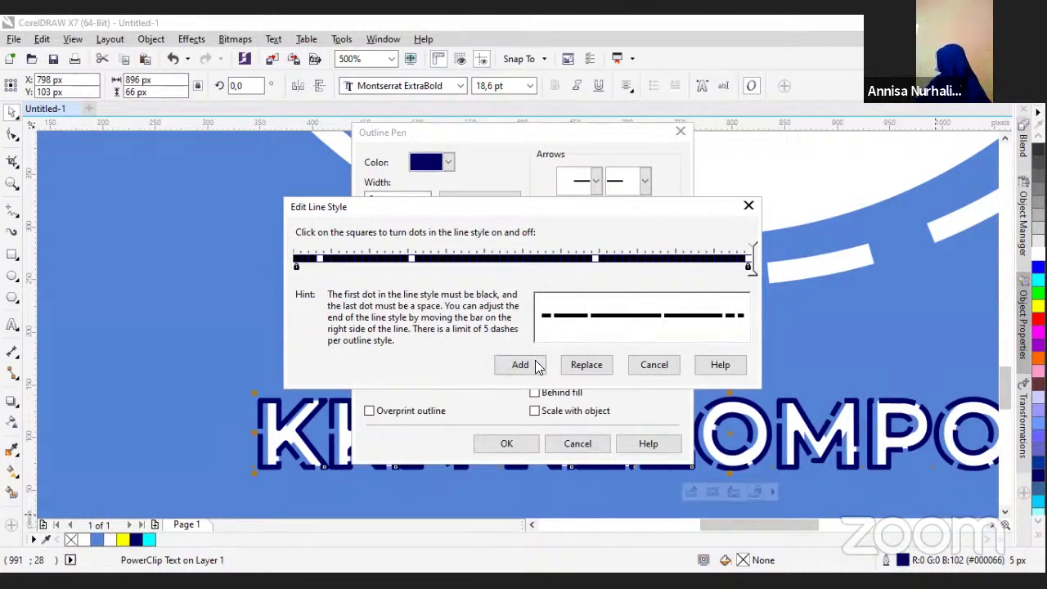
left_click(749, 208)
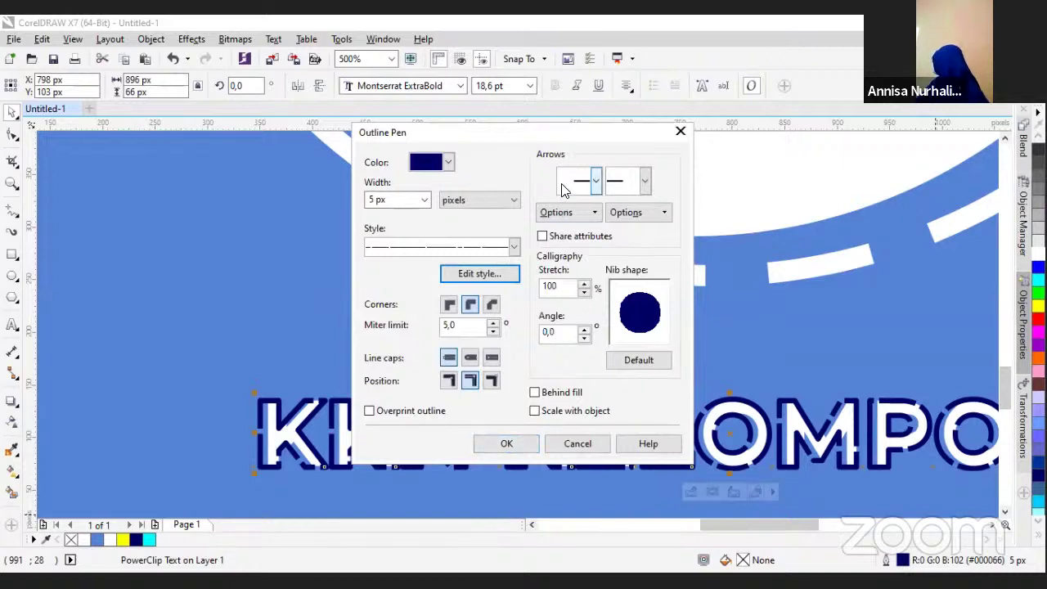
left_click(678, 131)
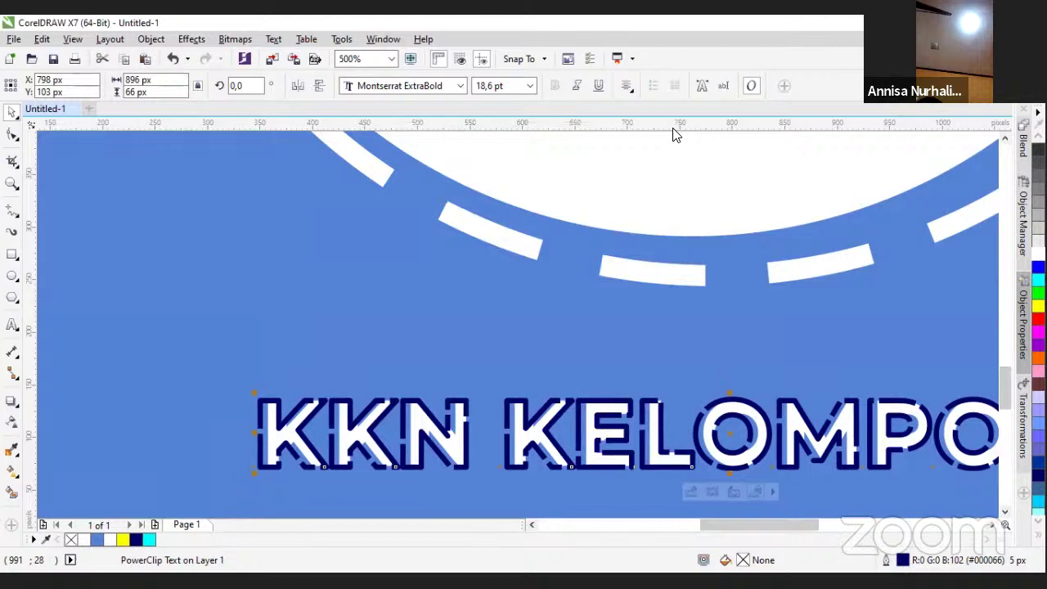
Shrink the dashed white ring around the circular cut-out to about 1081 px wide and high
key("F4")
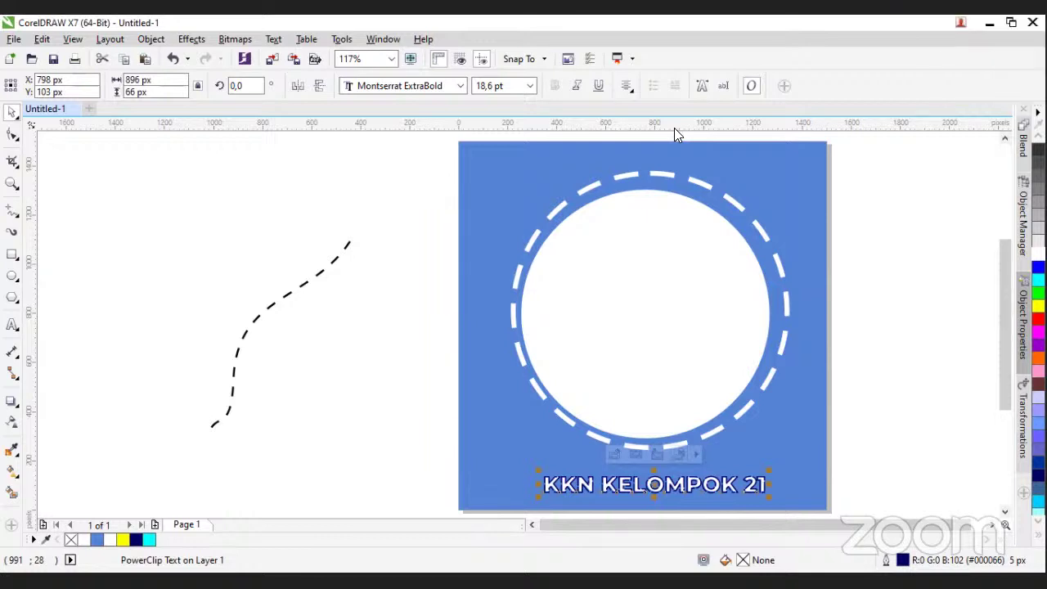
left_click(705, 187)
left_click_drag(792, 167, 792, 180)
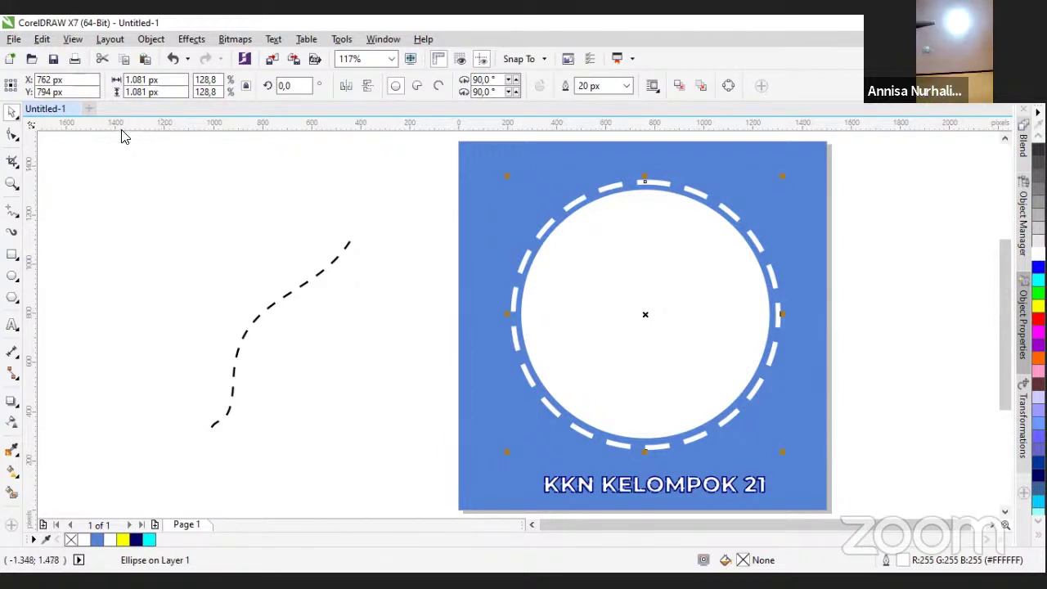
Add an artistic text note beside the page with the lines "1500 X1500", "1350 X1080" and "1080 X 1920"
left_click(13, 325)
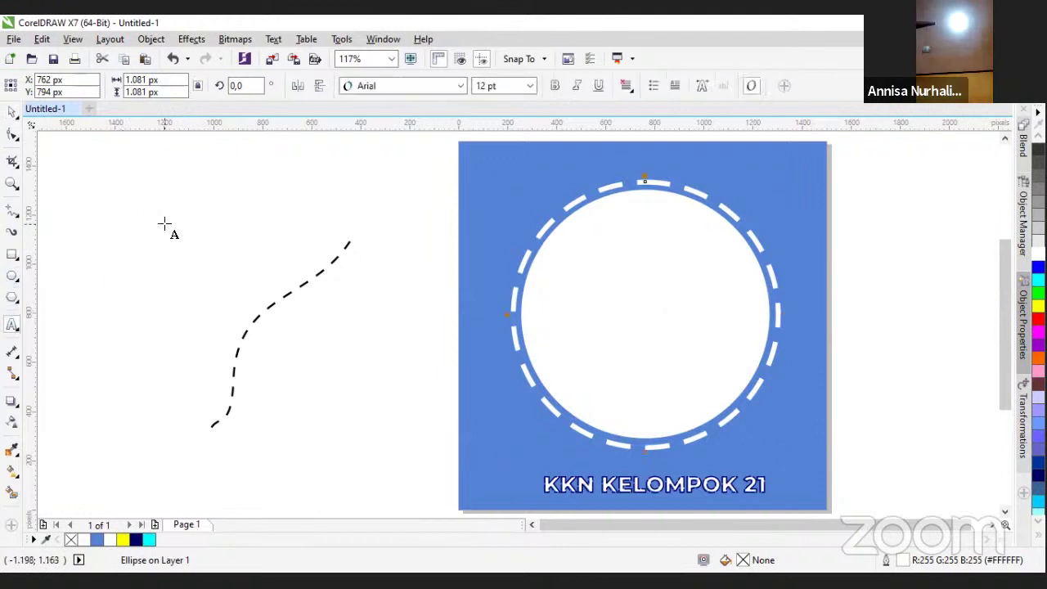
left_click(165, 223)
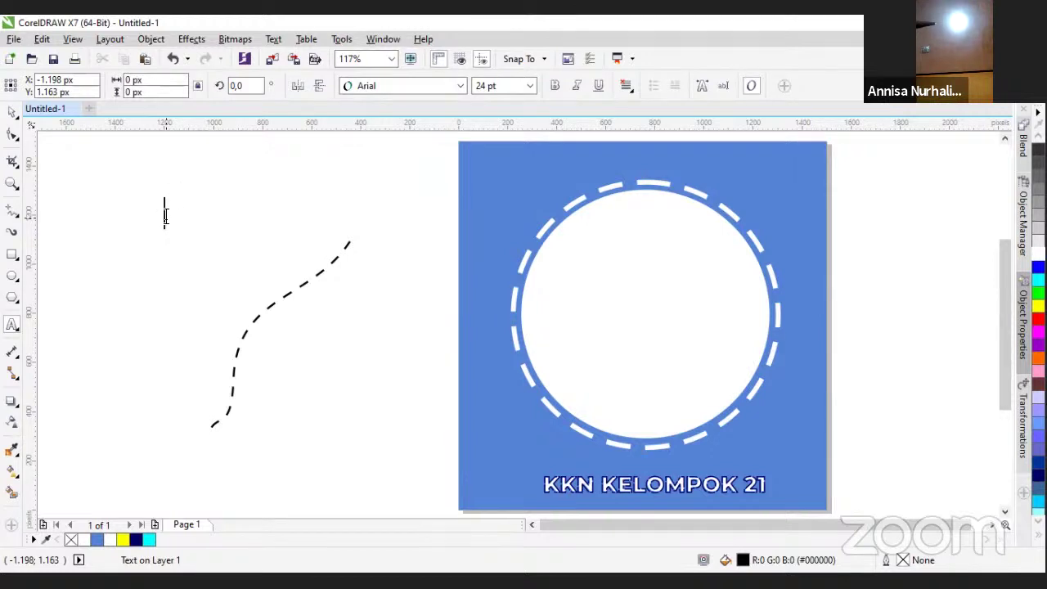
type("1500 ")
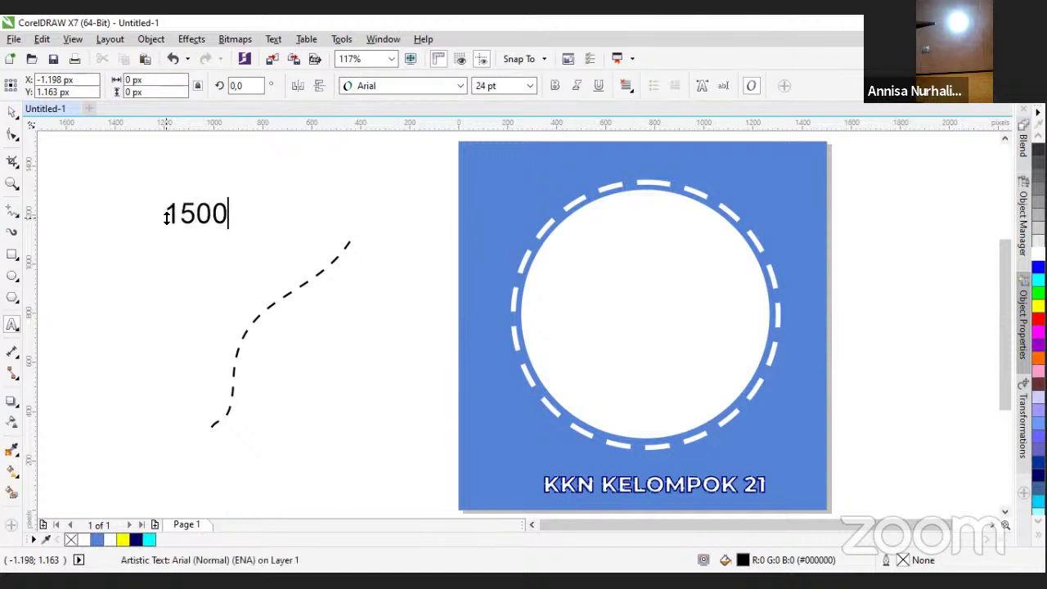
type("X1500")
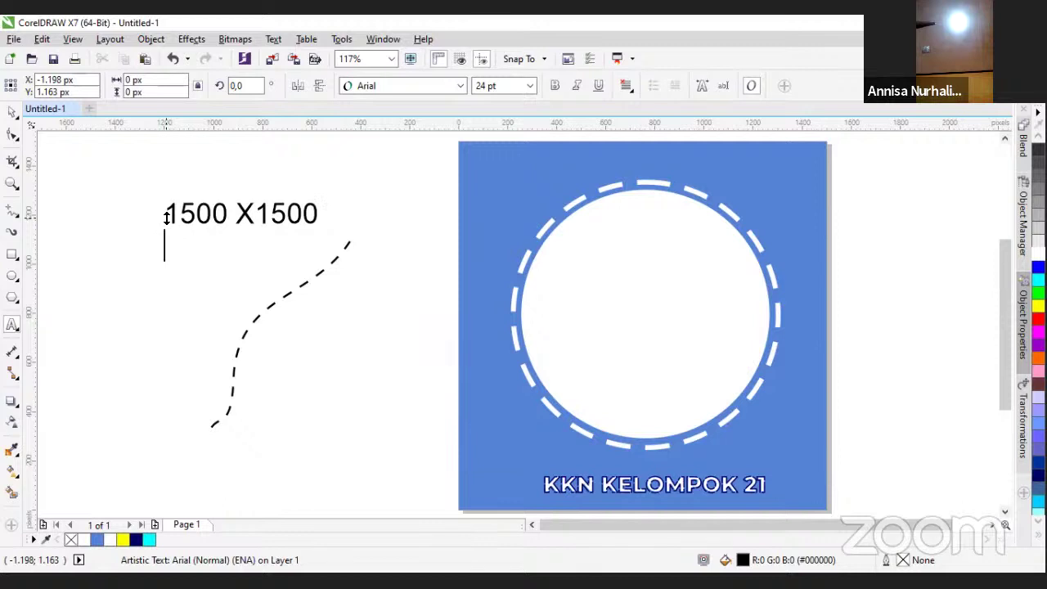
type("135")
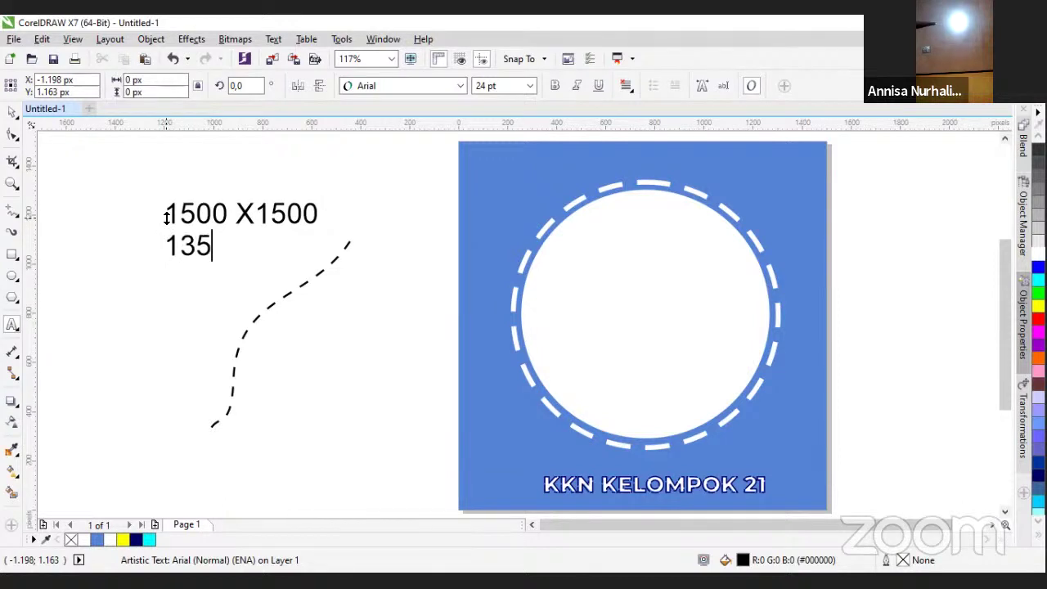
type("0 X1080")
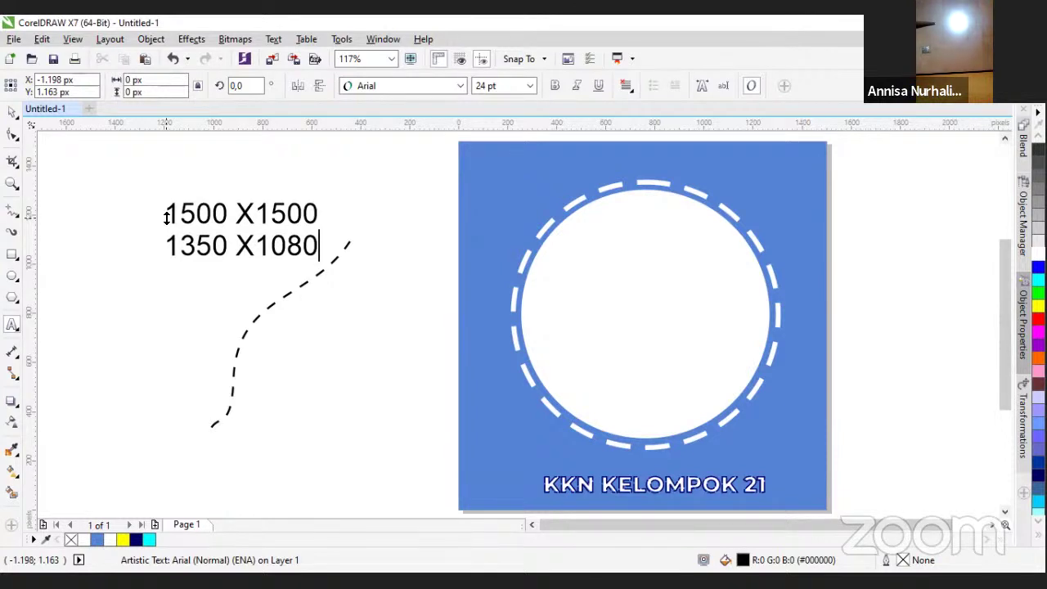
key("Return")
type("1080 X ")
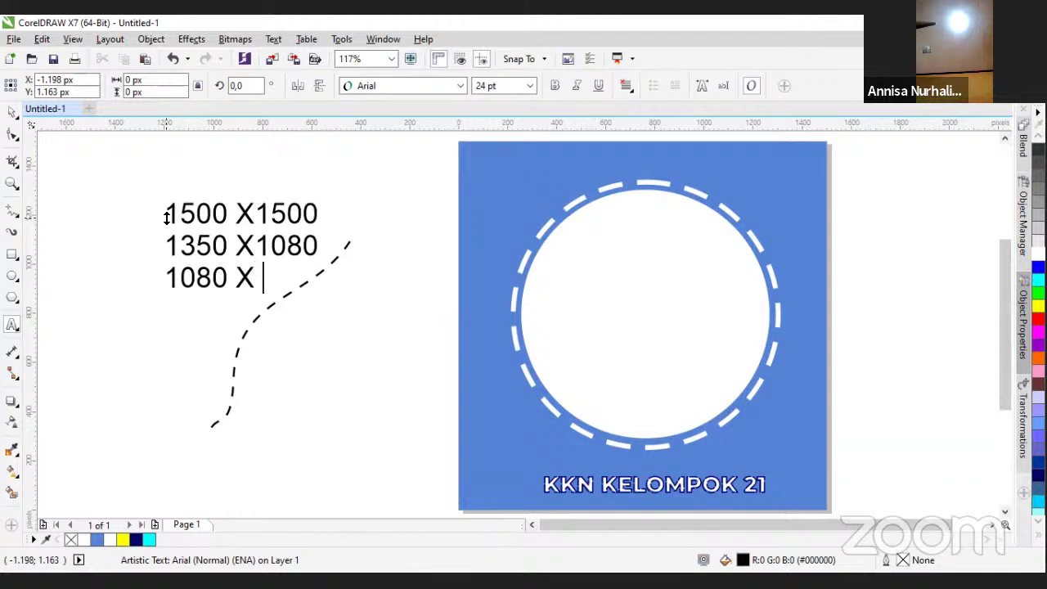
type("1920")
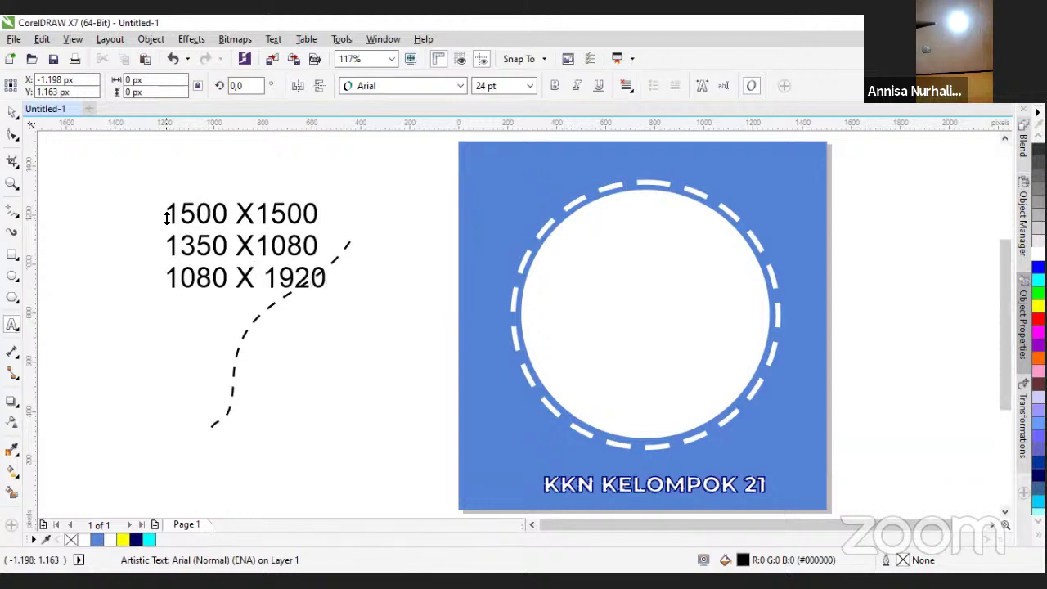
key("Escape")
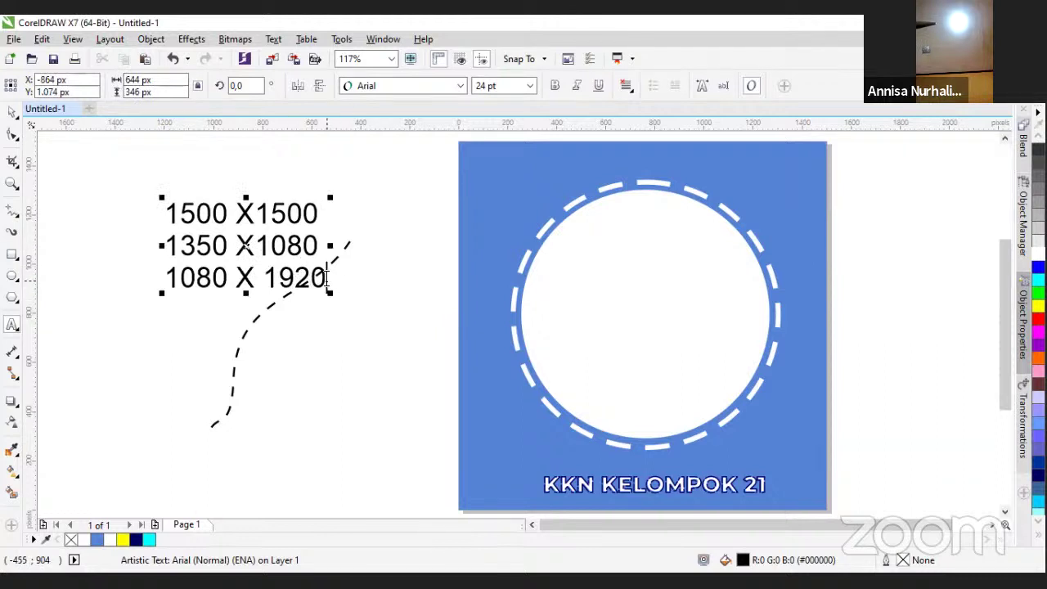
Append the ratio "9:16" to the note's "1080 X 1920" line
left_click_drag(328, 279, 170, 213)
left_click(169, 213)
key("Escape")
left_click(342, 276)
type("9:16")
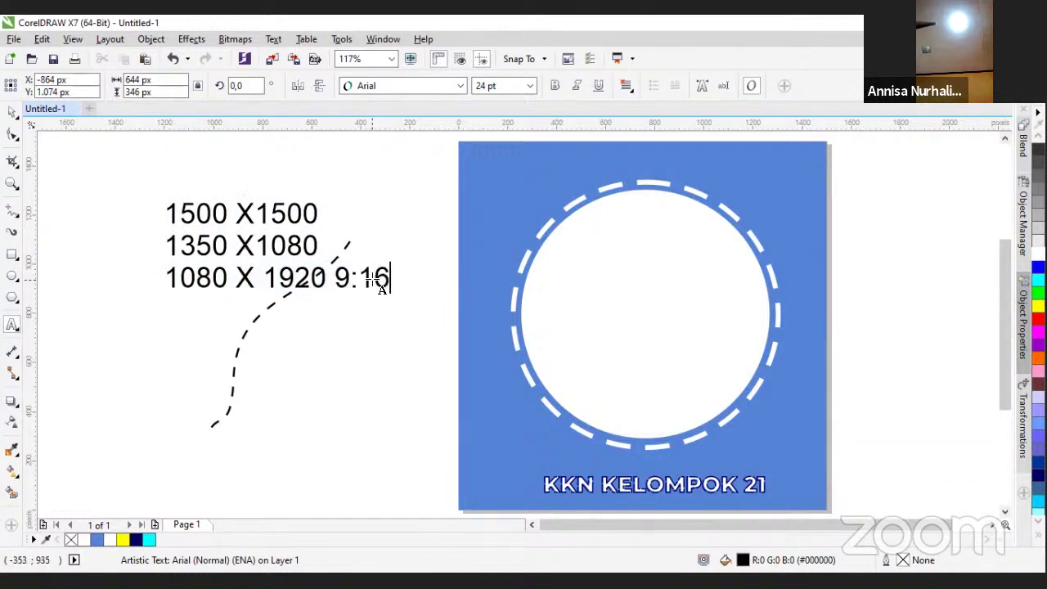
Try appending the ratio "4X5" to the note's "1350 X1080" line
left_click(351, 249)
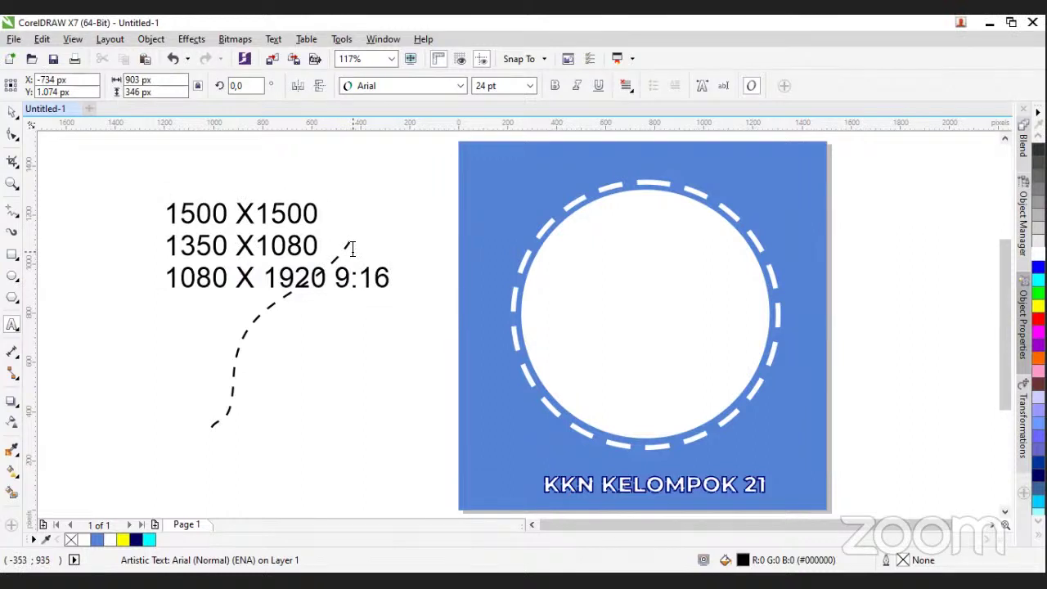
left_click(344, 218)
left_click(339, 246)
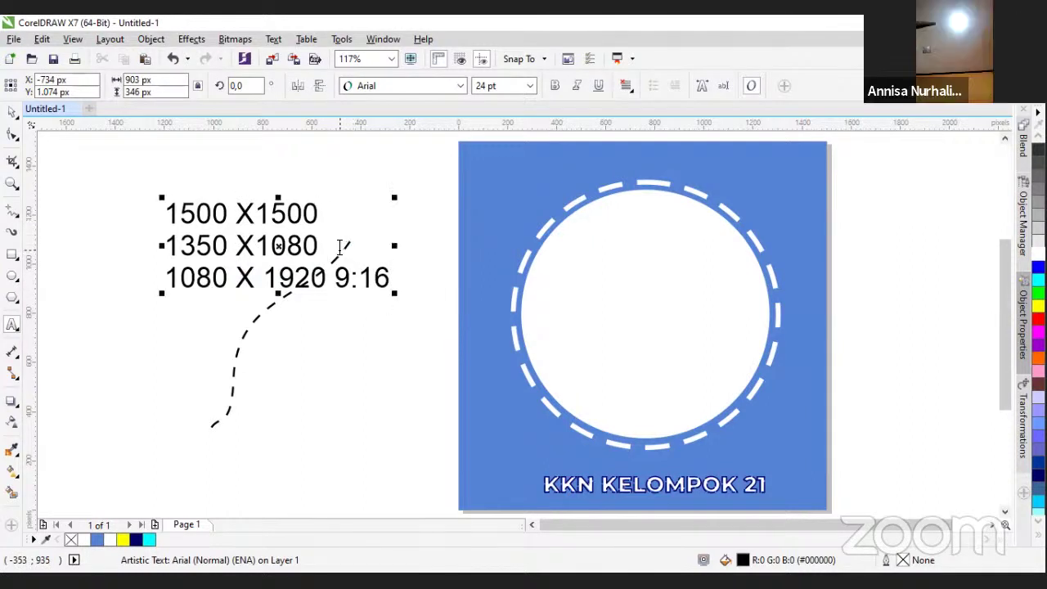
type("4X5")
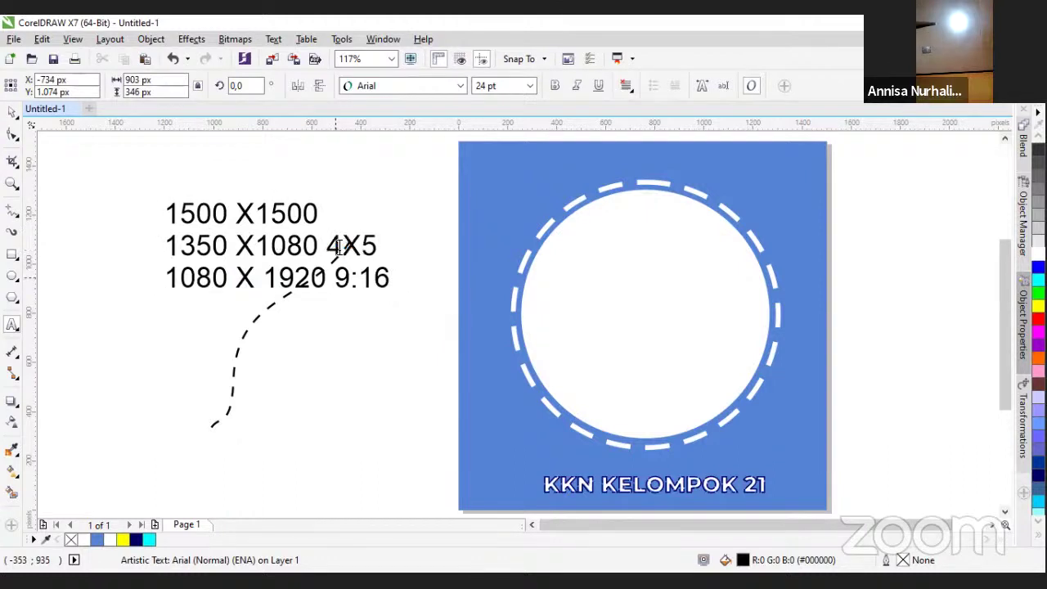
key("BackSpace")
key("BackSpace")
key("BackSpace")
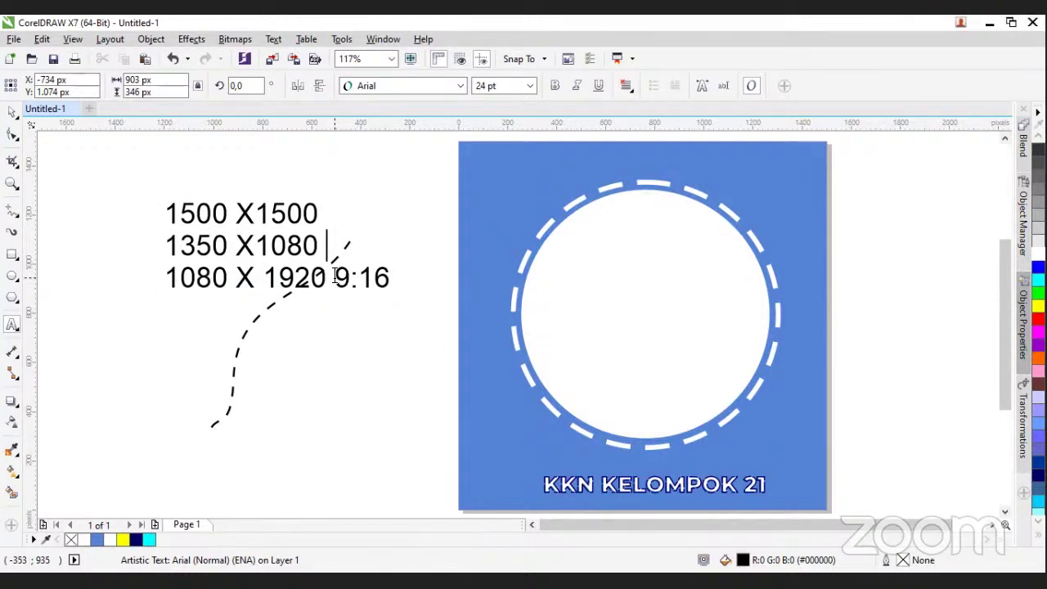
Append the ratio "1:1" to the note's "1500 X1500" line and finish editing the text
key("Up")
type("1:1")
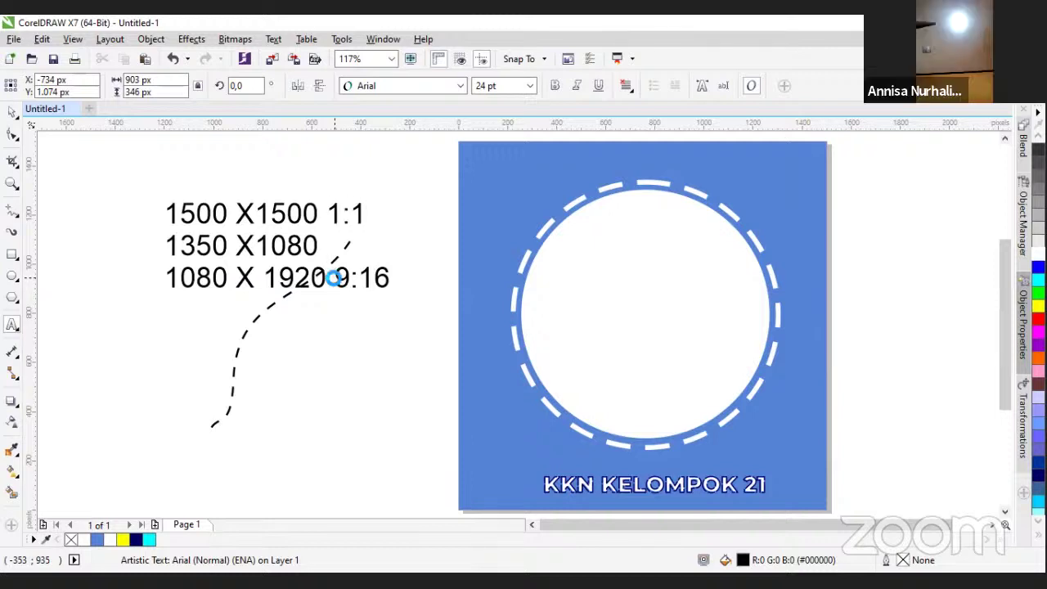
key("Down")
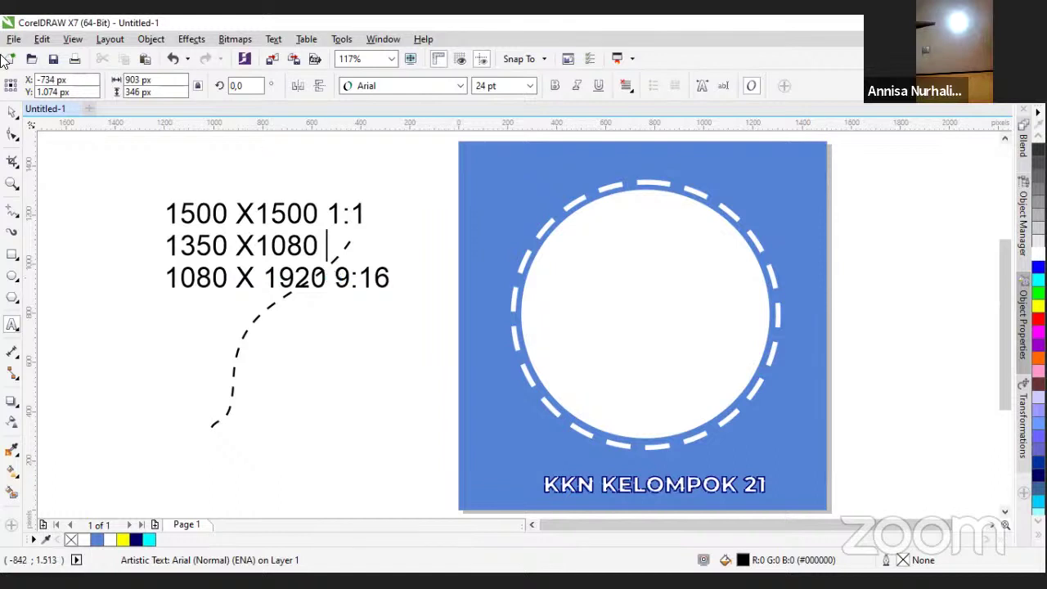
left_click(12, 112)
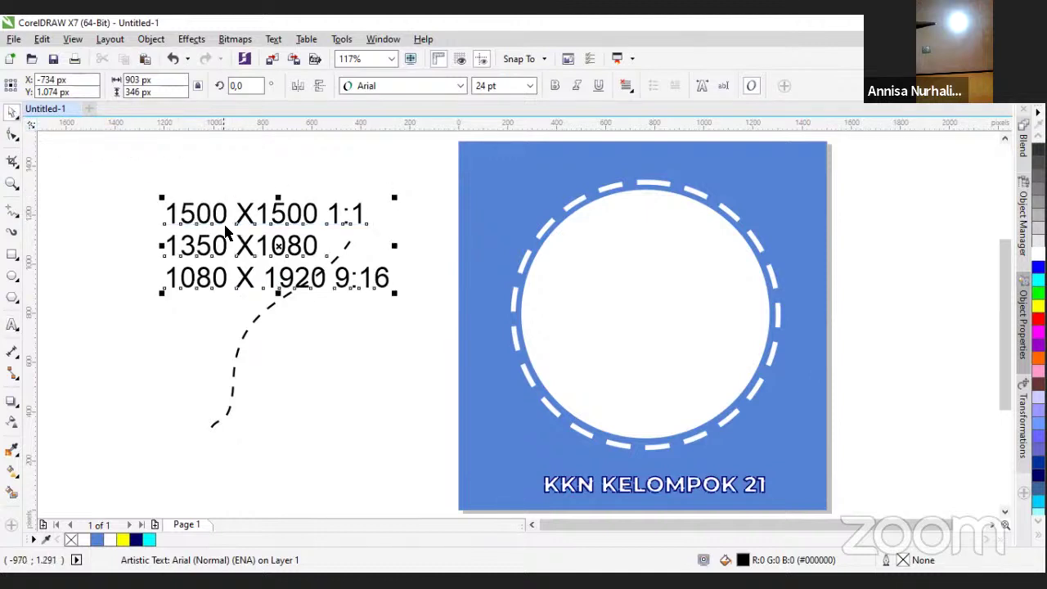
Move the size note to about X -874, Y 1058 px and the dashed curve to about X -406, Y 564 px
left_click_drag(217, 219, 120, 229)
left_click_drag(254, 328, 332, 358)
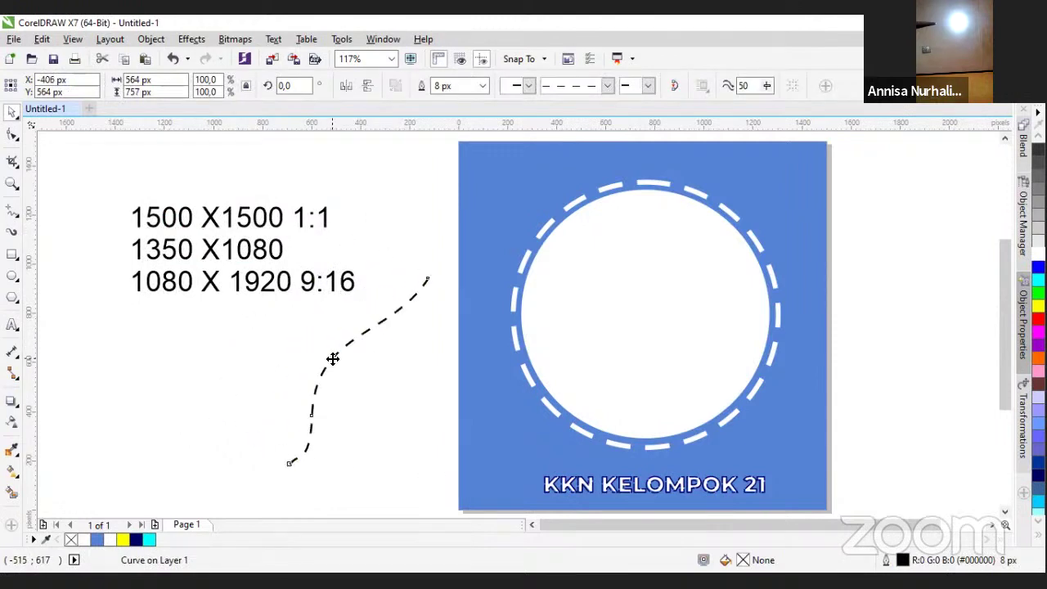
right_click(334, 361)
left_click(160, 355)
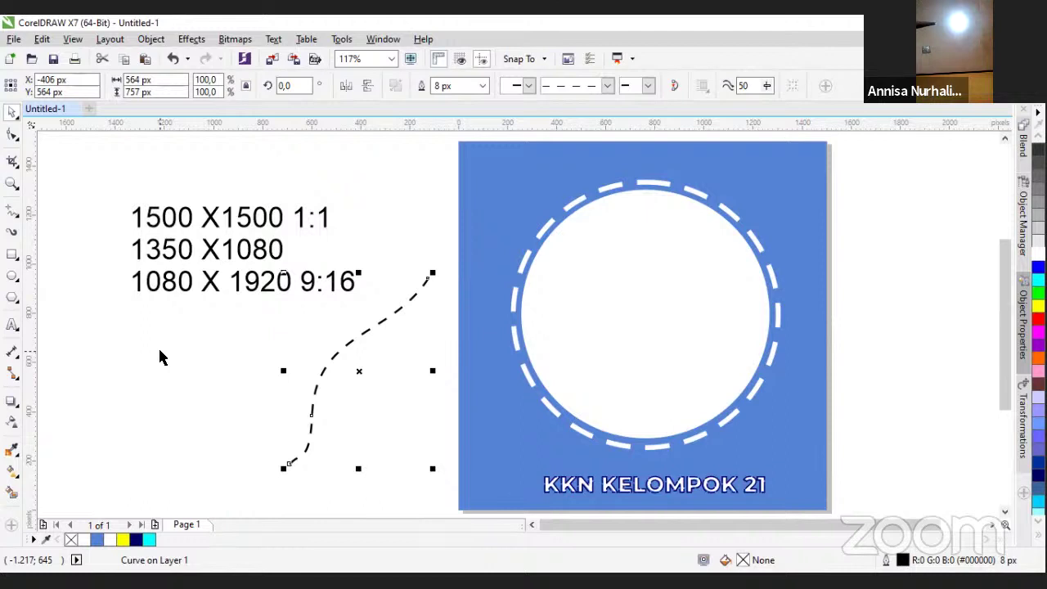
left_click(267, 227)
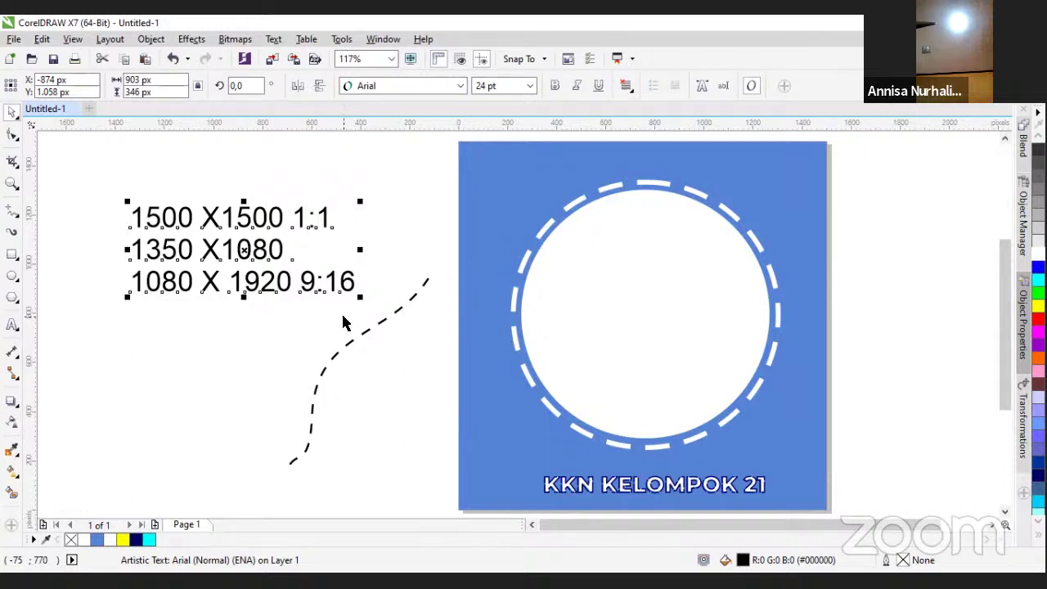
left_click(402, 282)
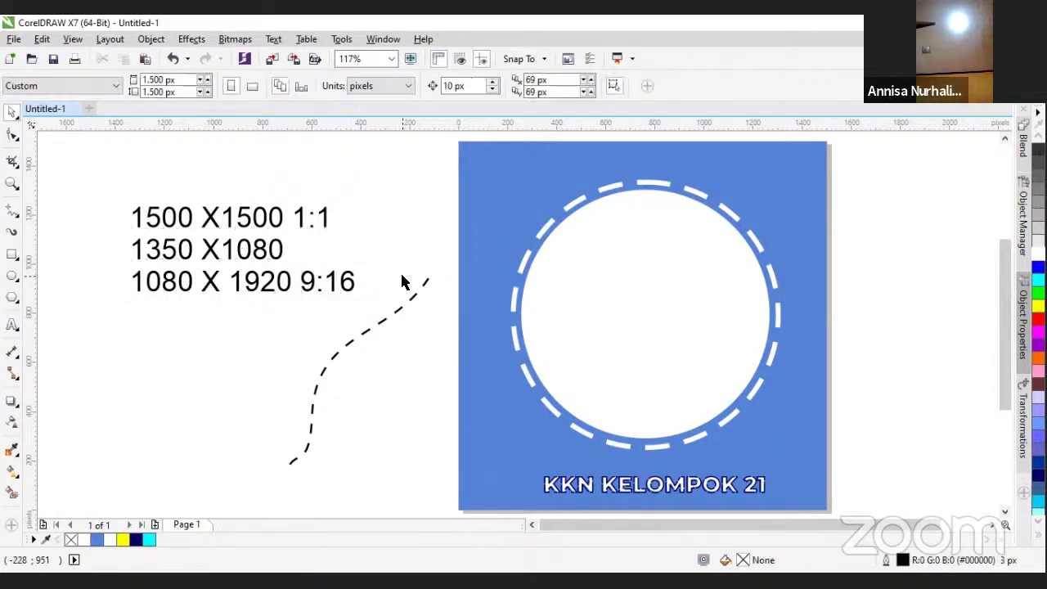